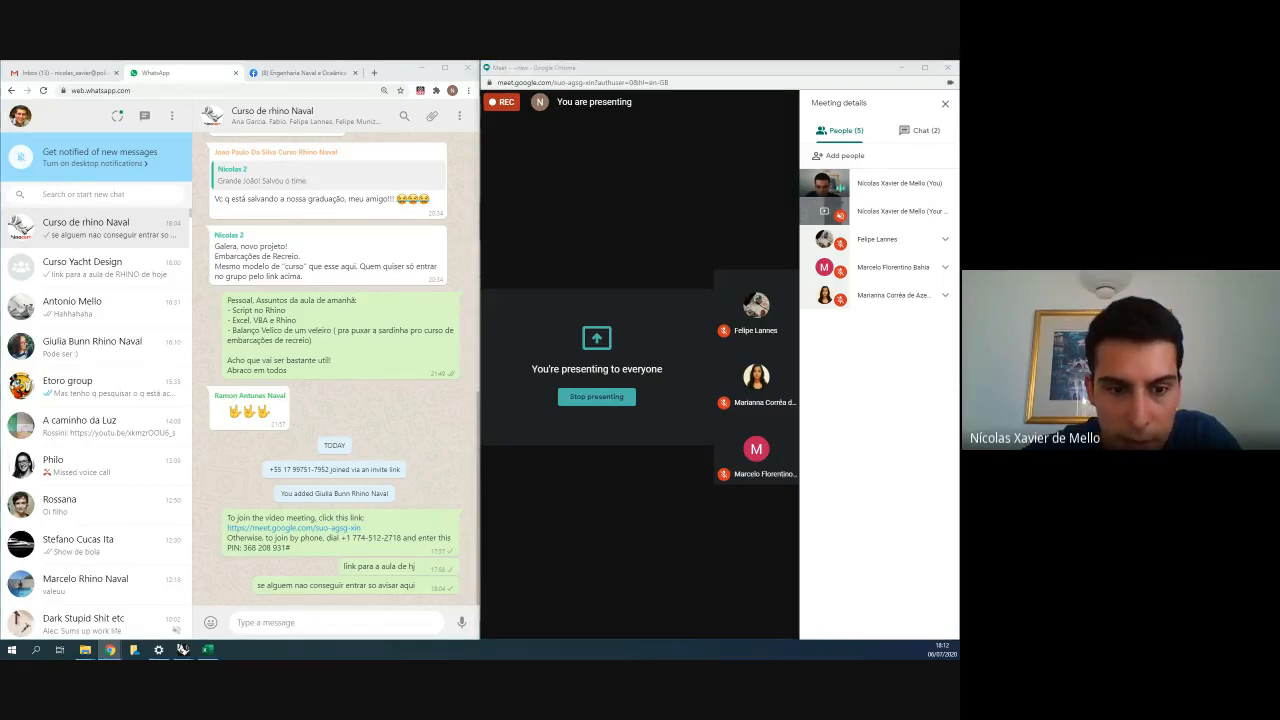
- Move the NACA 4 digit airfoil generator window to the other monitor and stop the current Google Meet presentation
{"action": "key", "text": "alt+Tab"}
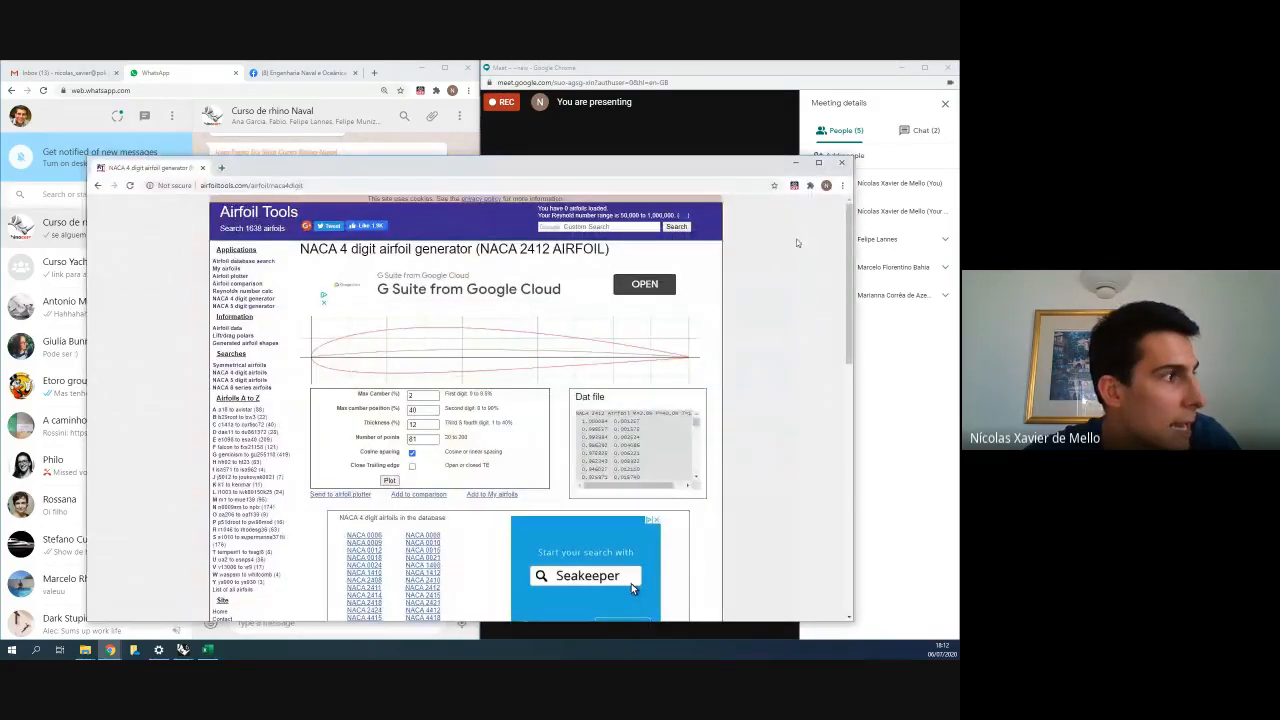
{"action": "left_click_drag", "start_coordinate": [678, 174], "coordinate": [1279, 130]}
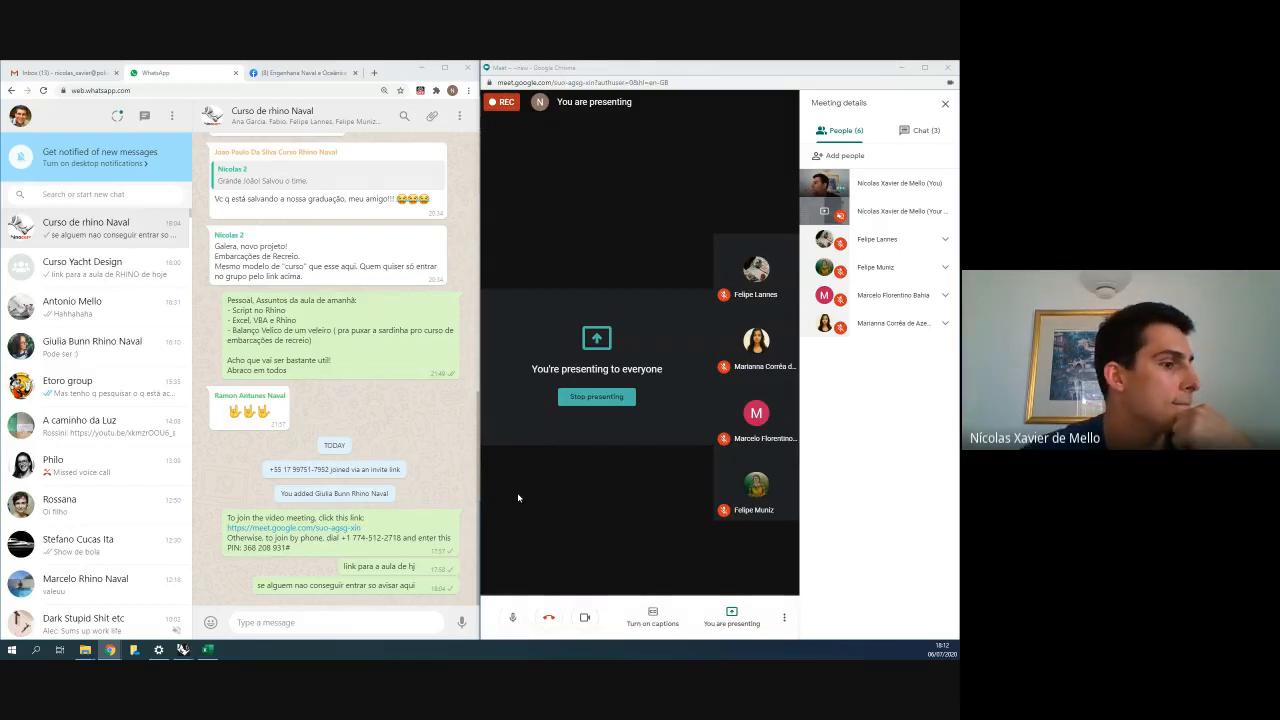
{"action": "left_click", "coordinate": [733, 613]}
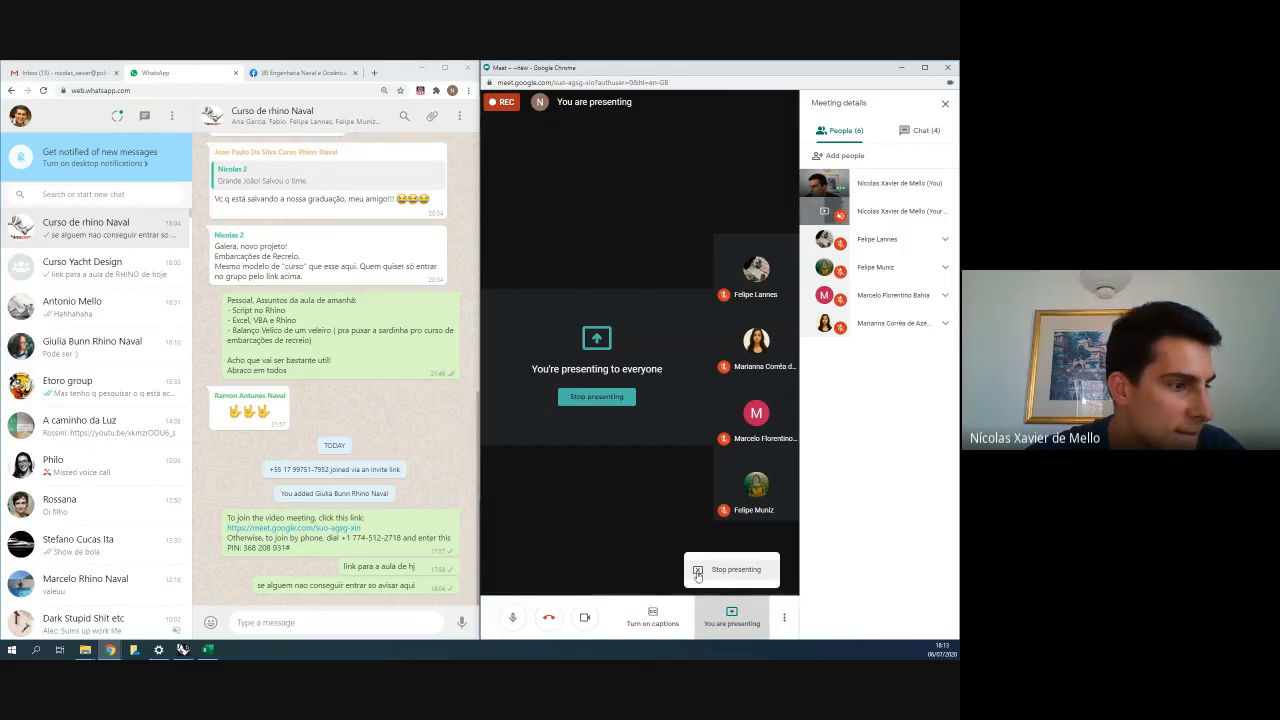
{"action": "left_click", "coordinate": [697, 572]}
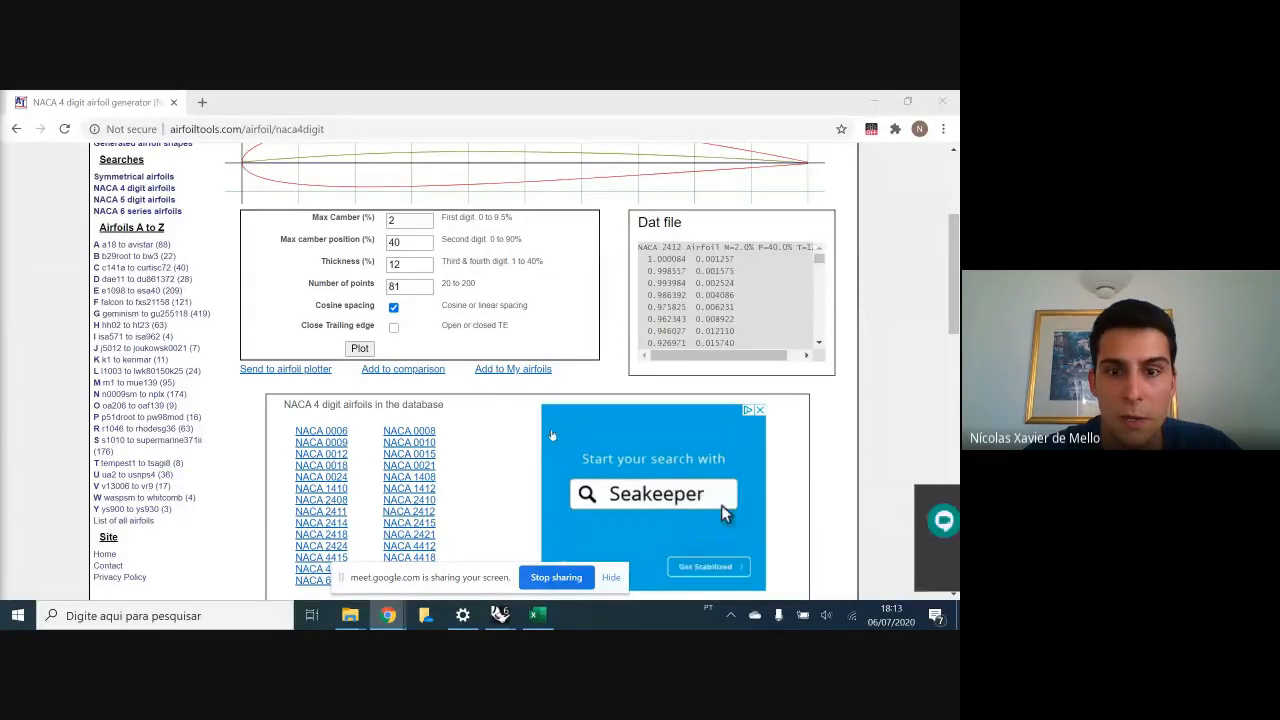
- Open the NACA 0006 details page from the list of NACA 4 digit airfoils in the database
{"action": "scroll", "coordinate": [553, 438], "scroll_direction": "up", "scroll_amount": 3}
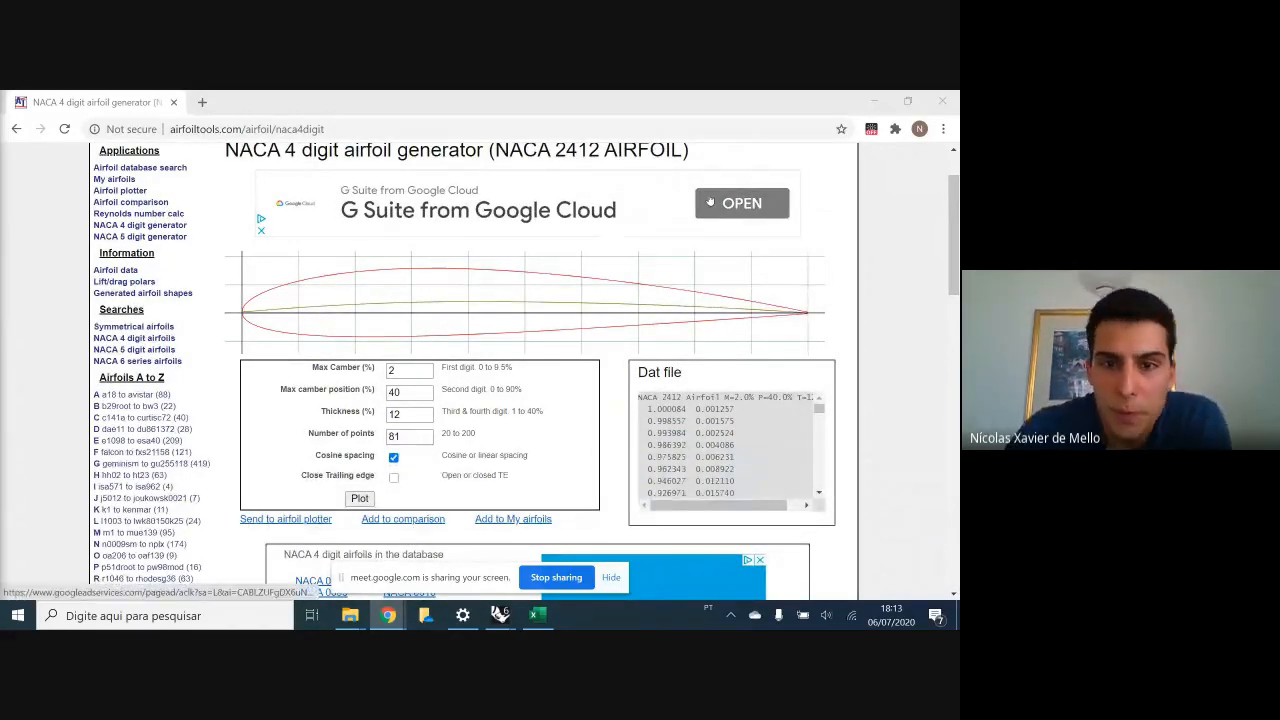
{"action": "scroll", "coordinate": [663, 305], "scroll_direction": "up", "scroll_amount": 1}
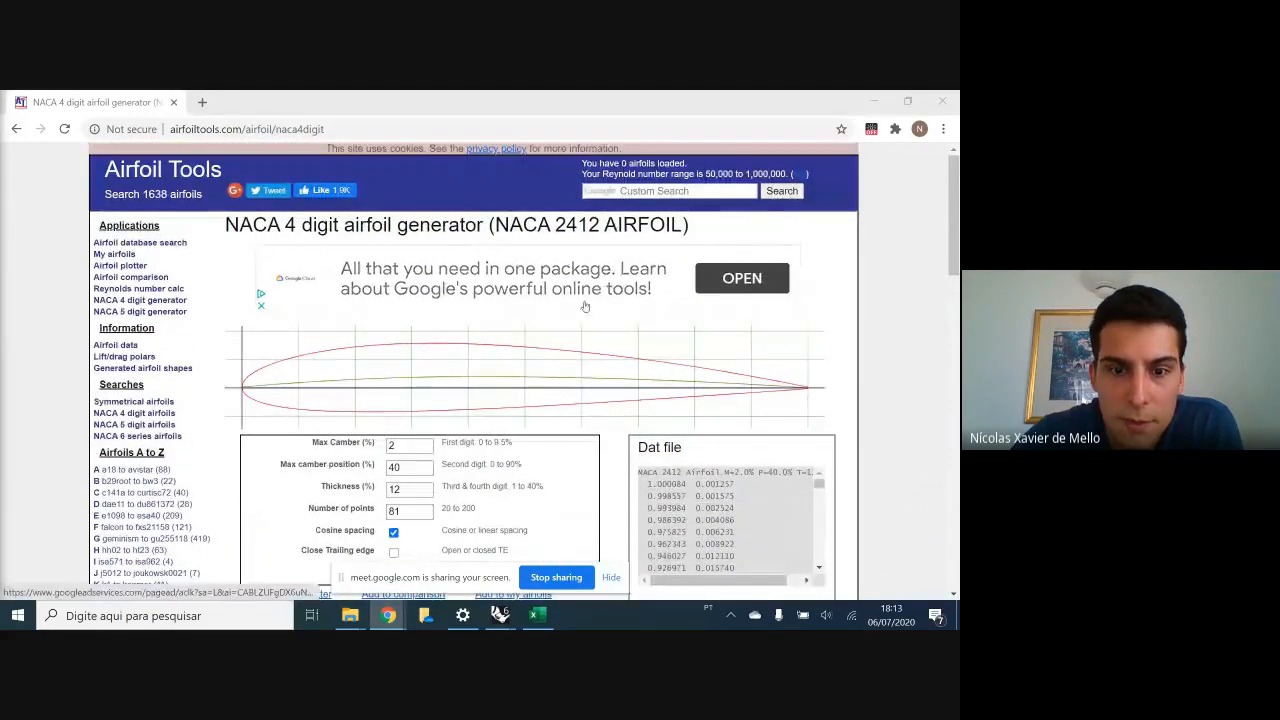
{"action": "scroll", "coordinate": [721, 519], "scroll_direction": "down", "scroll_amount": 3}
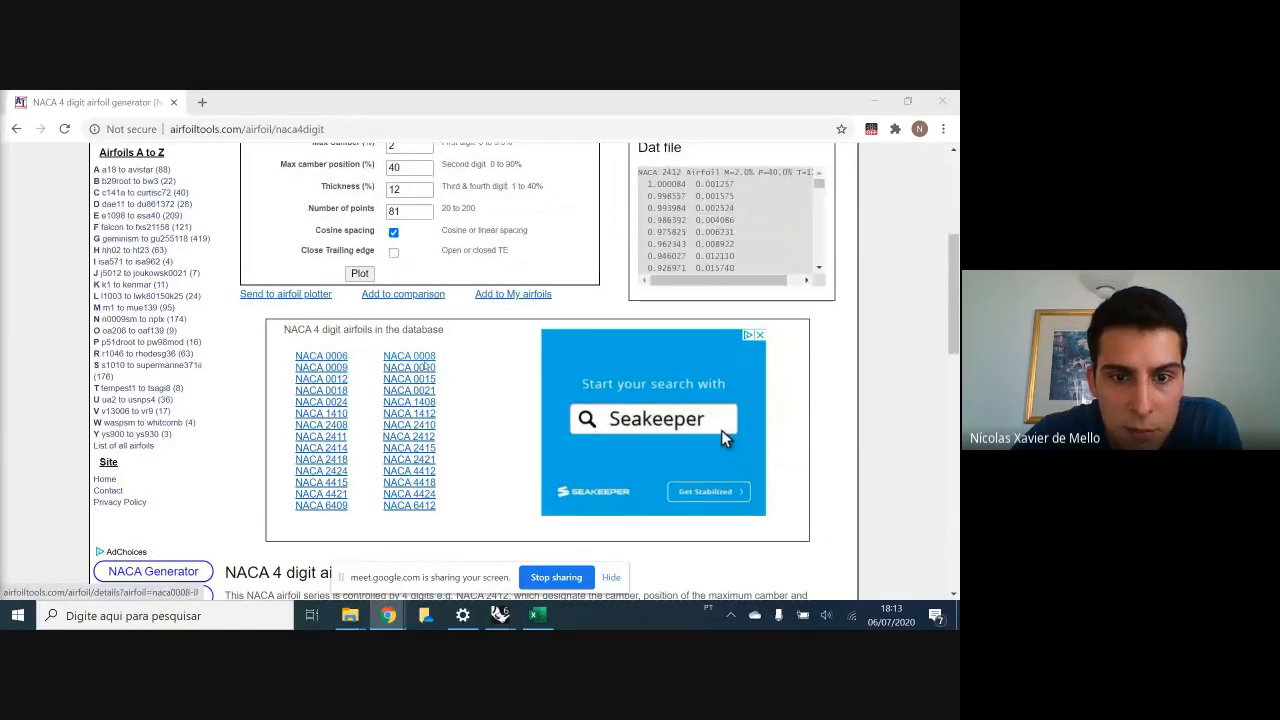
{"action": "left_click", "coordinate": [321, 356]}
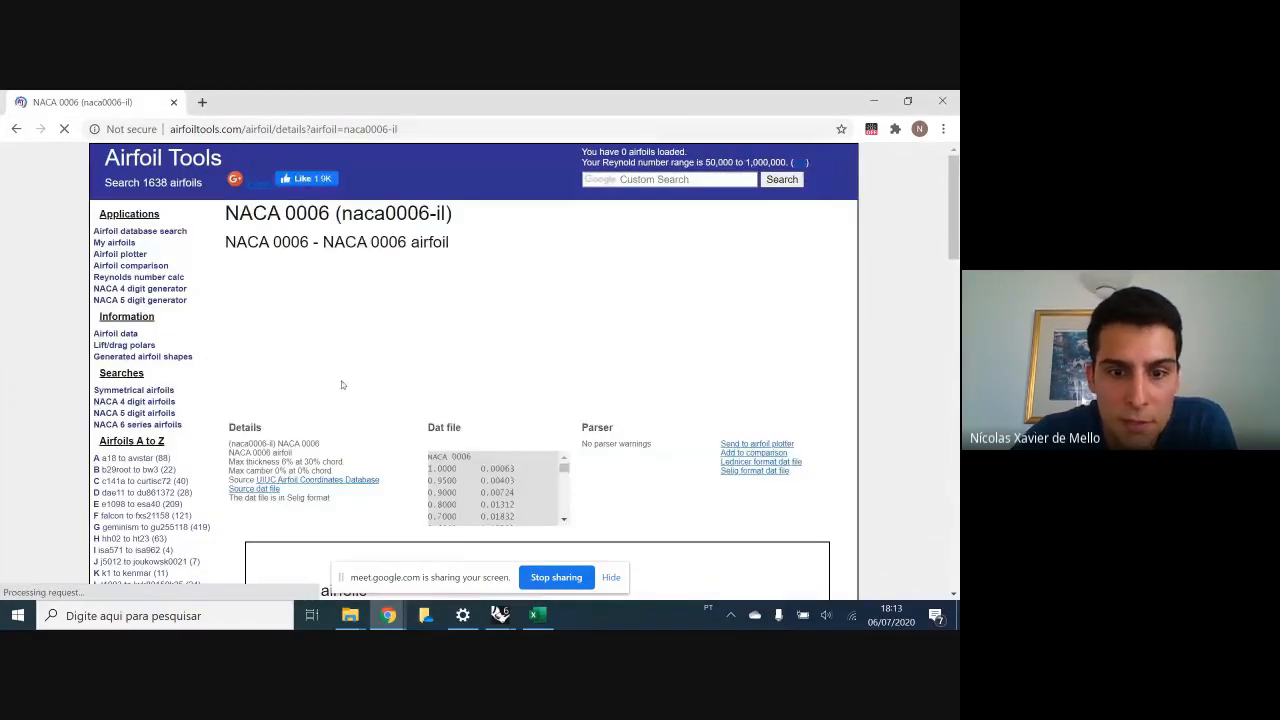
{"action": "scroll", "coordinate": [354, 386], "scroll_direction": "down", "scroll_amount": 4}
{"action": "scroll", "coordinate": [354, 386], "scroll_direction": "up", "scroll_amount": 3}
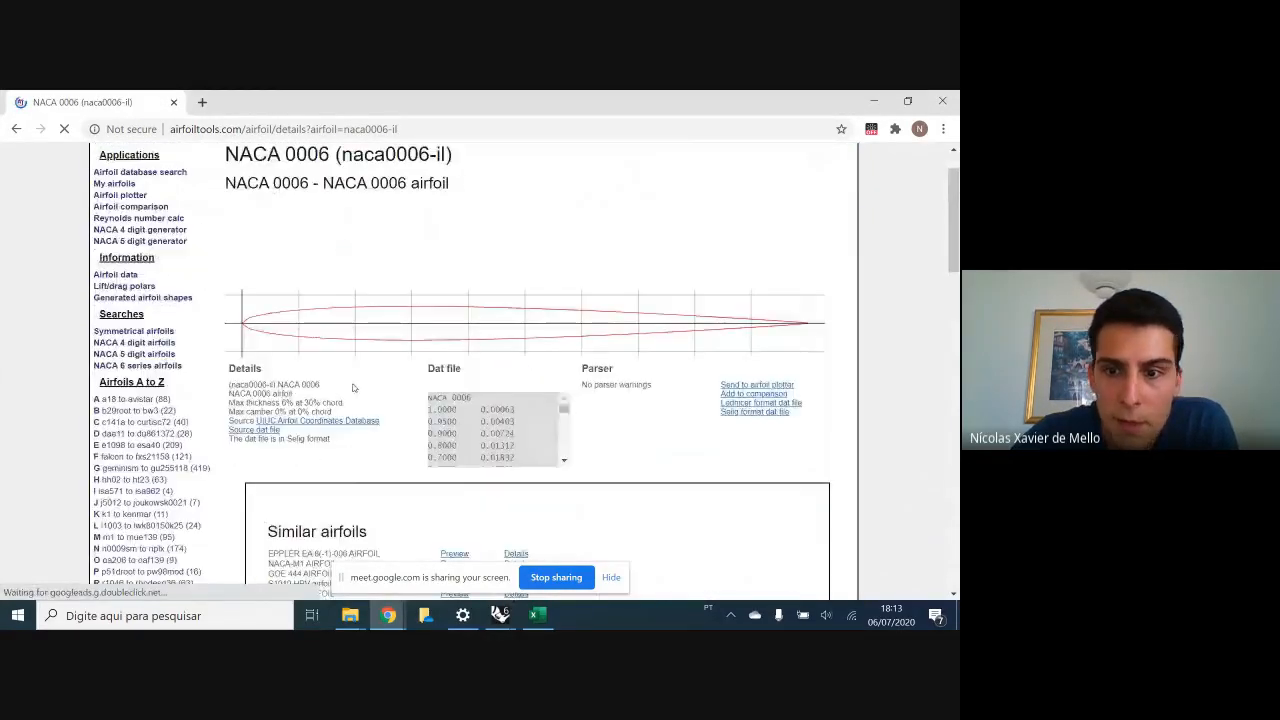
{"action": "scroll", "coordinate": [354, 387], "scroll_direction": "up", "scroll_amount": 1}
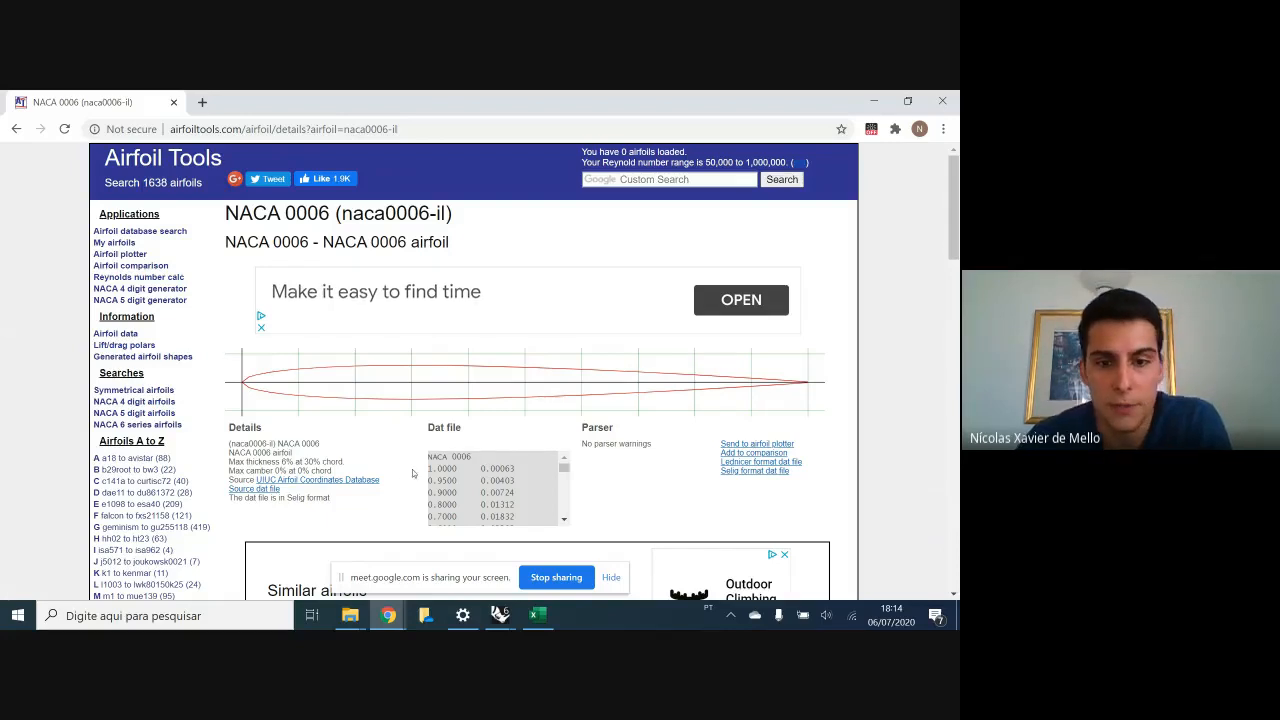
- Examine the coordinate list in the NACA 0006 dat file, from its first point through its last
{"action": "scroll", "coordinate": [400, 440], "scroll_direction": "down", "scroll_amount": 3}
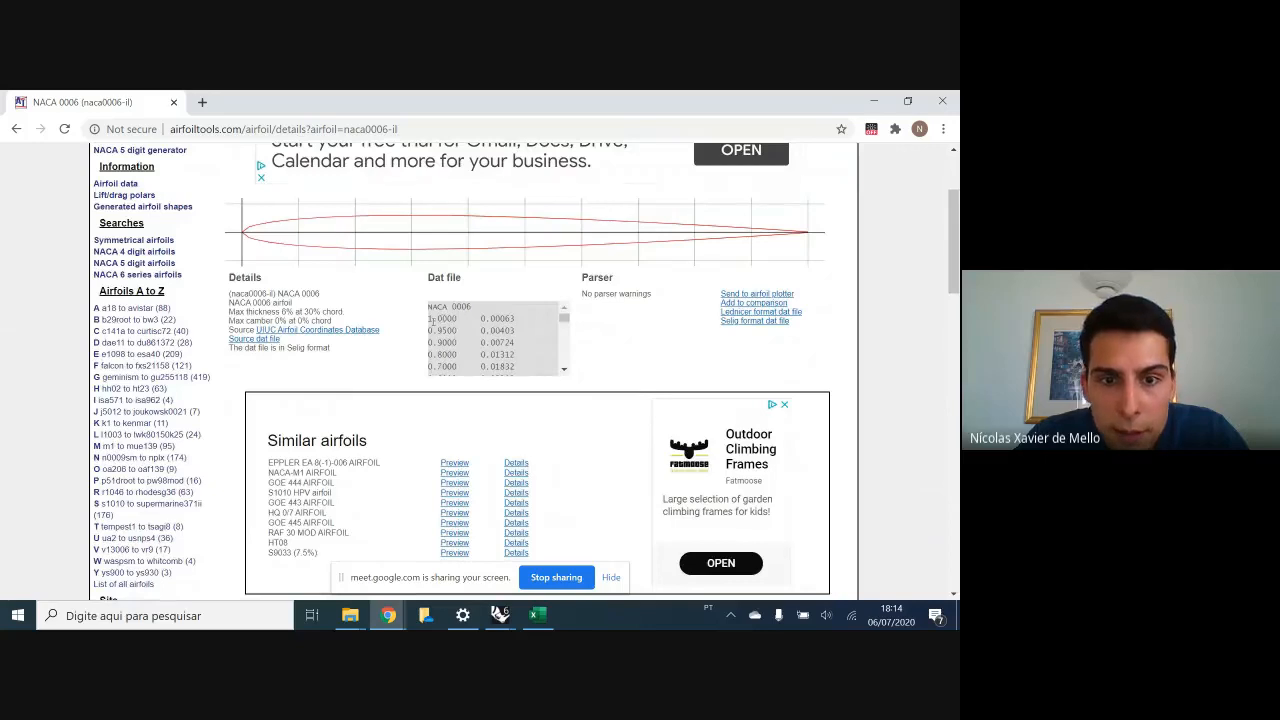
{"action": "left_click_drag", "start_coordinate": [430, 318], "coordinate": [504, 291]}
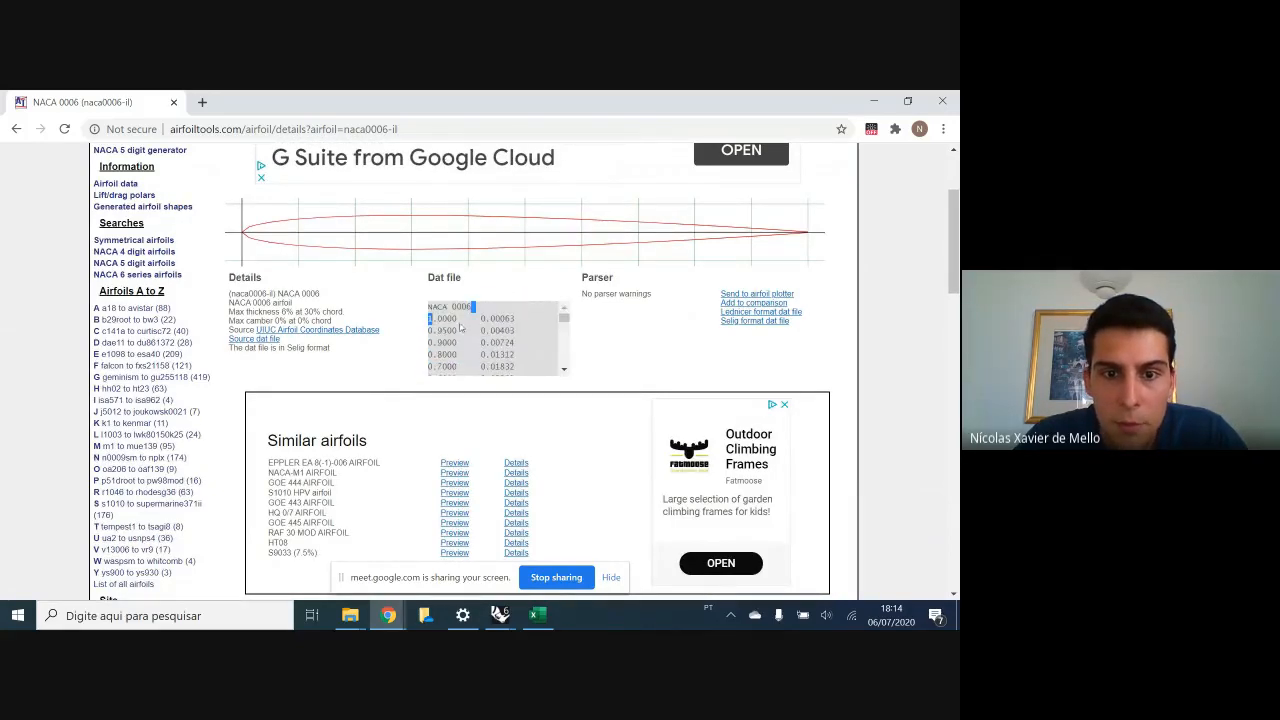
{"action": "left_click", "coordinate": [445, 329]}
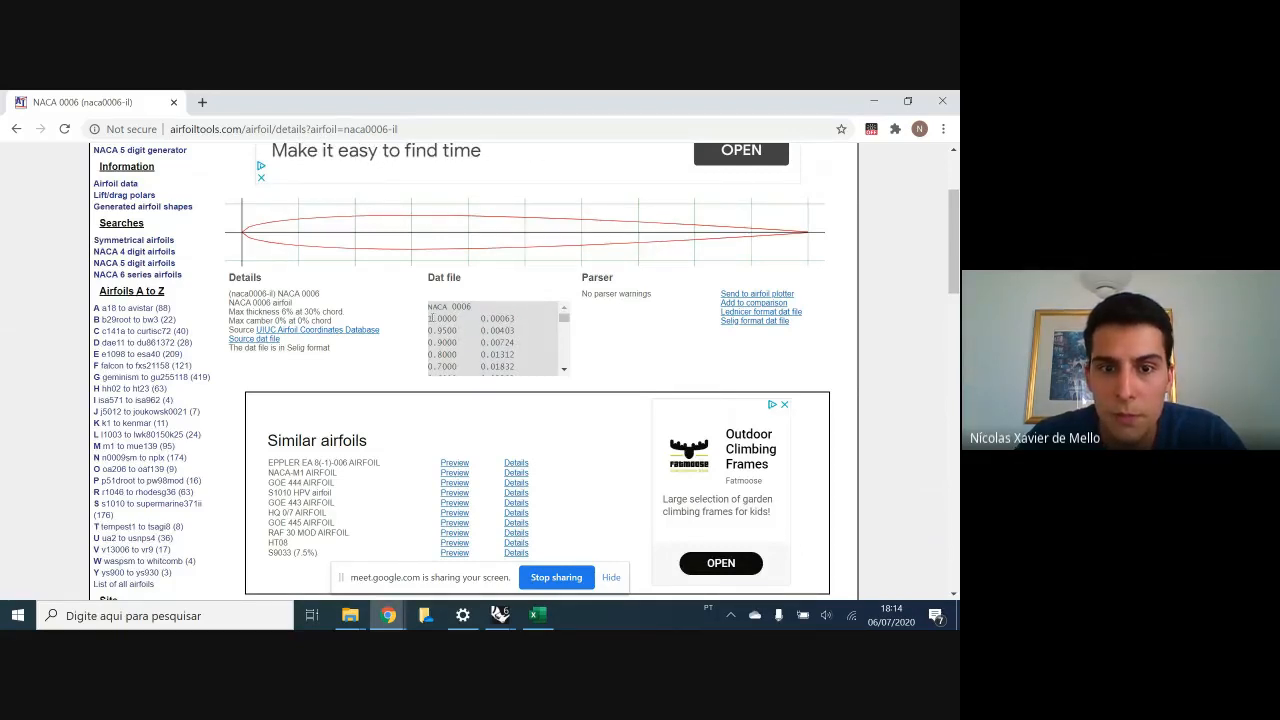
{"action": "left_click_drag", "start_coordinate": [430, 318], "coordinate": [533, 352]}
{"action": "left_click", "coordinate": [531, 348]}
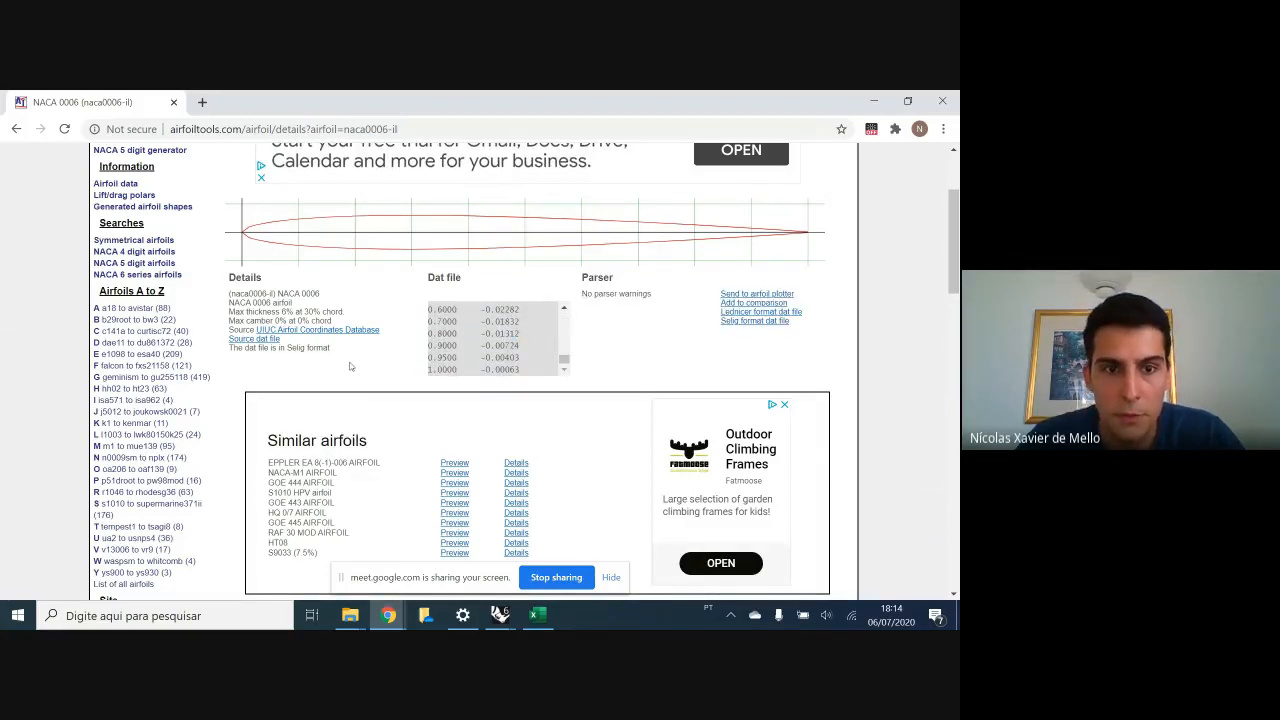
{"action": "scroll", "coordinate": [367, 347], "scroll_direction": "up", "scroll_amount": 1}
{"action": "scroll", "coordinate": [368, 347], "scroll_direction": "up", "scroll_amount": 1}
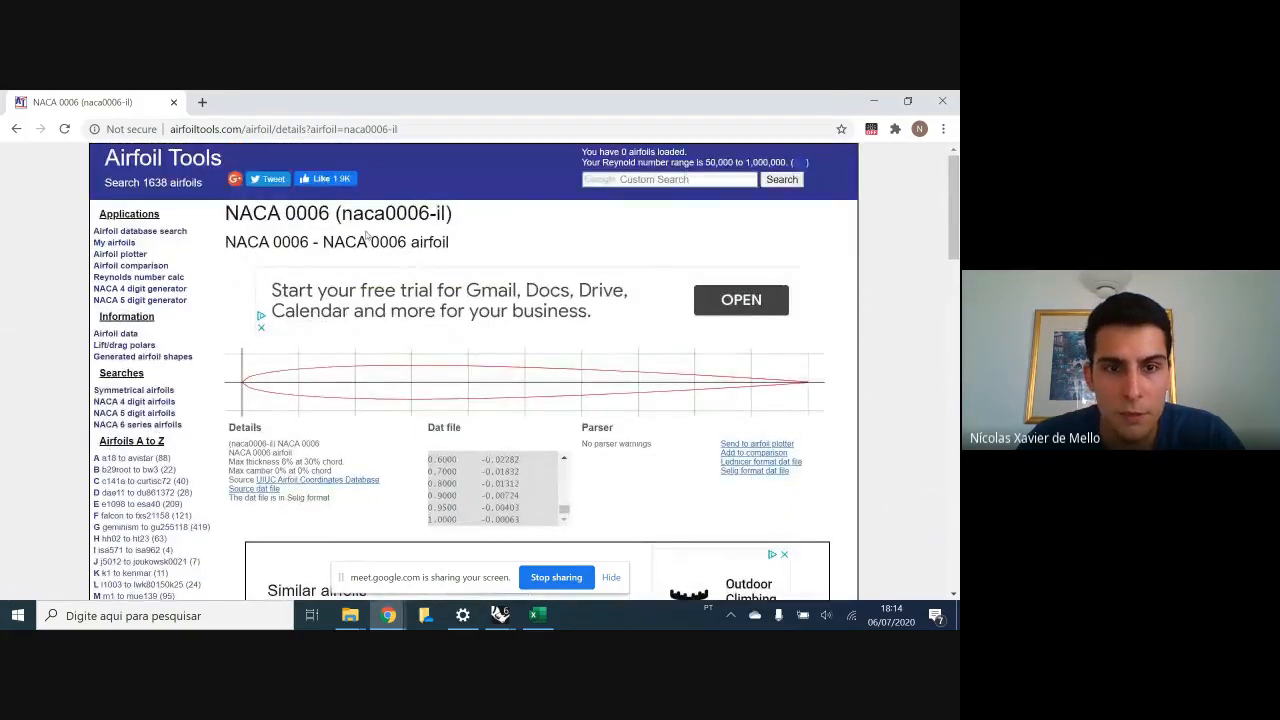
- Switch to the Aula 4 workbook in Excel, review the NACA 0006 coordinates in A2:B19 and hide the screen-sharing notice
{"action": "left_click", "coordinate": [874, 101]}
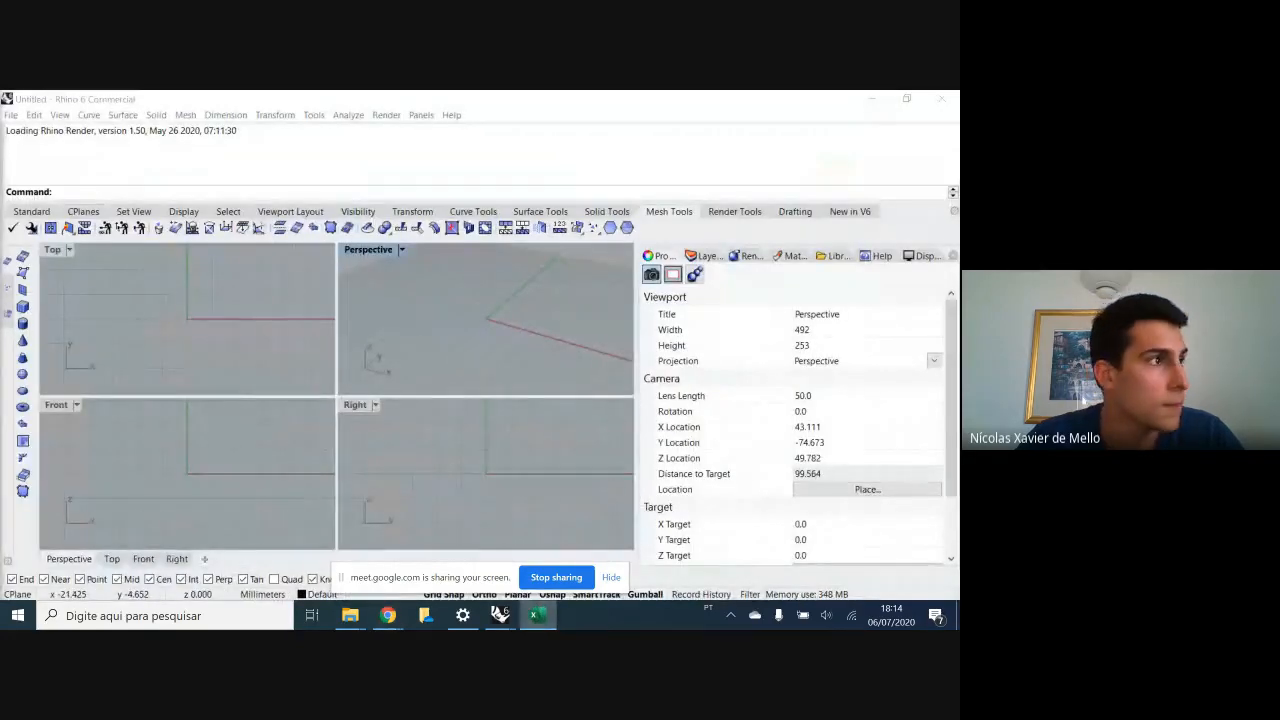
{"action": "left_click", "coordinate": [538, 615]}
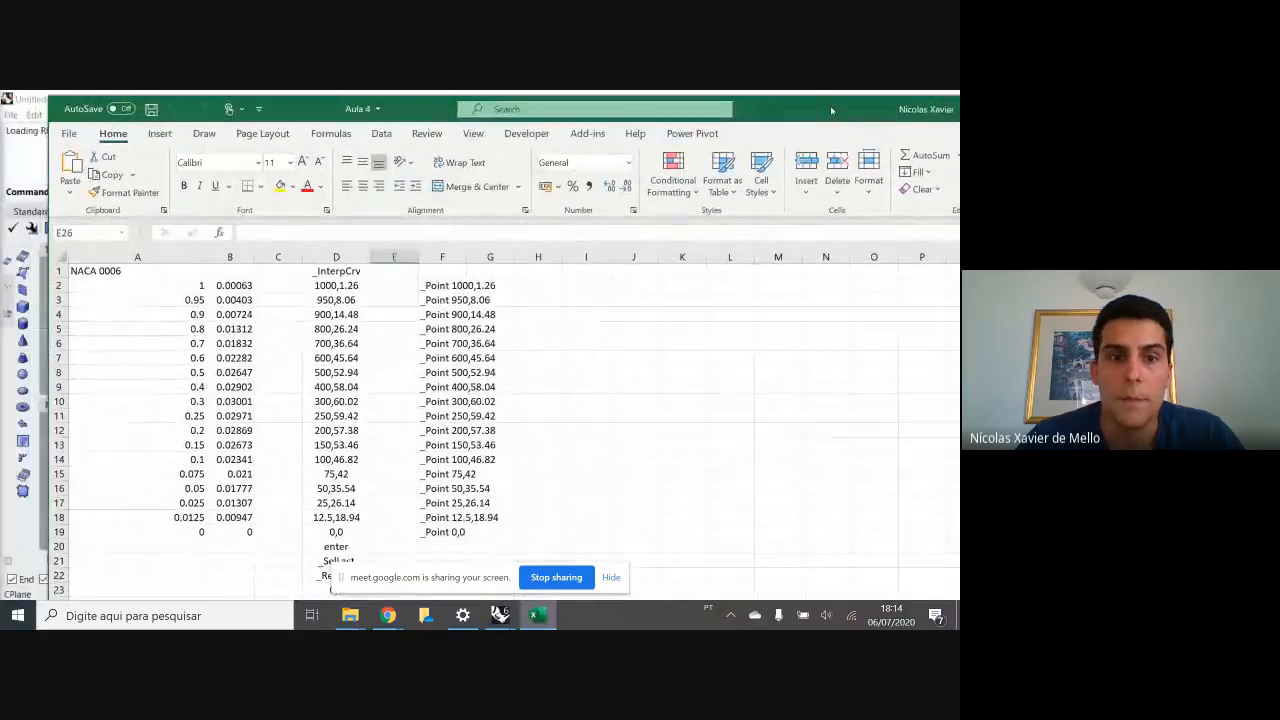
{"action": "left_click_drag", "start_coordinate": [130, 279], "coordinate": [174, 527]}
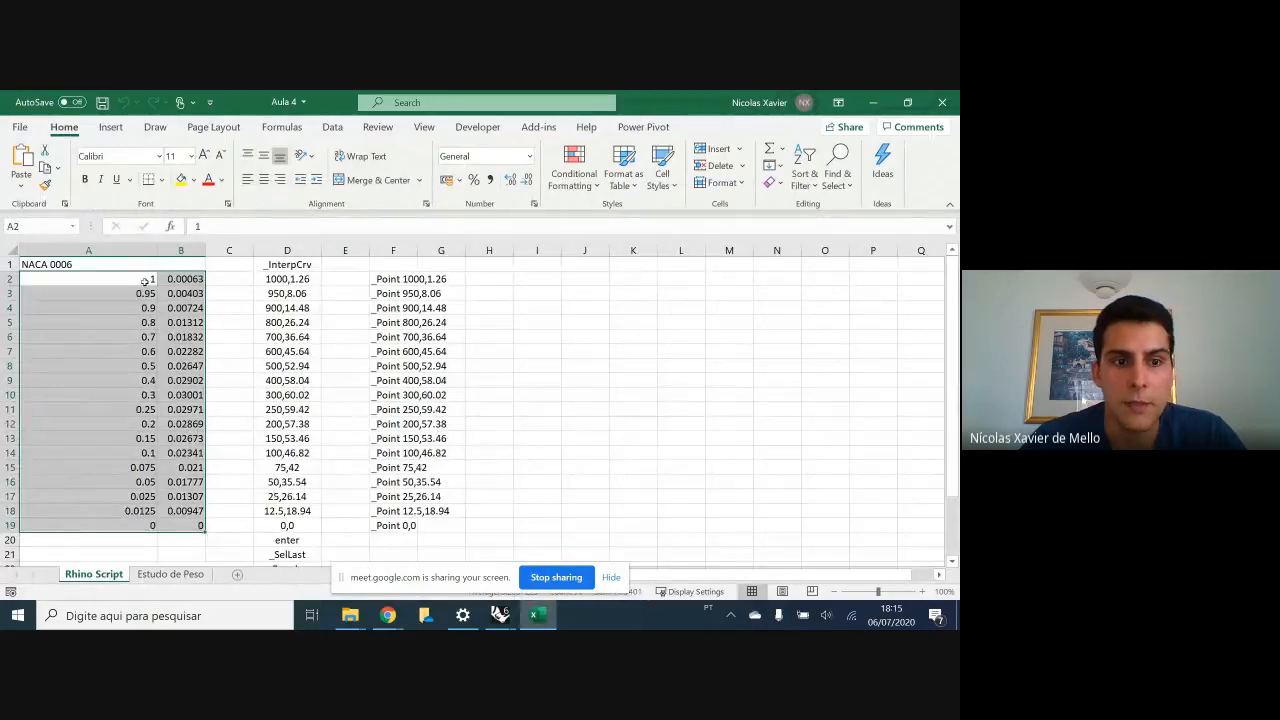
{"action": "left_click", "coordinate": [590, 422]}
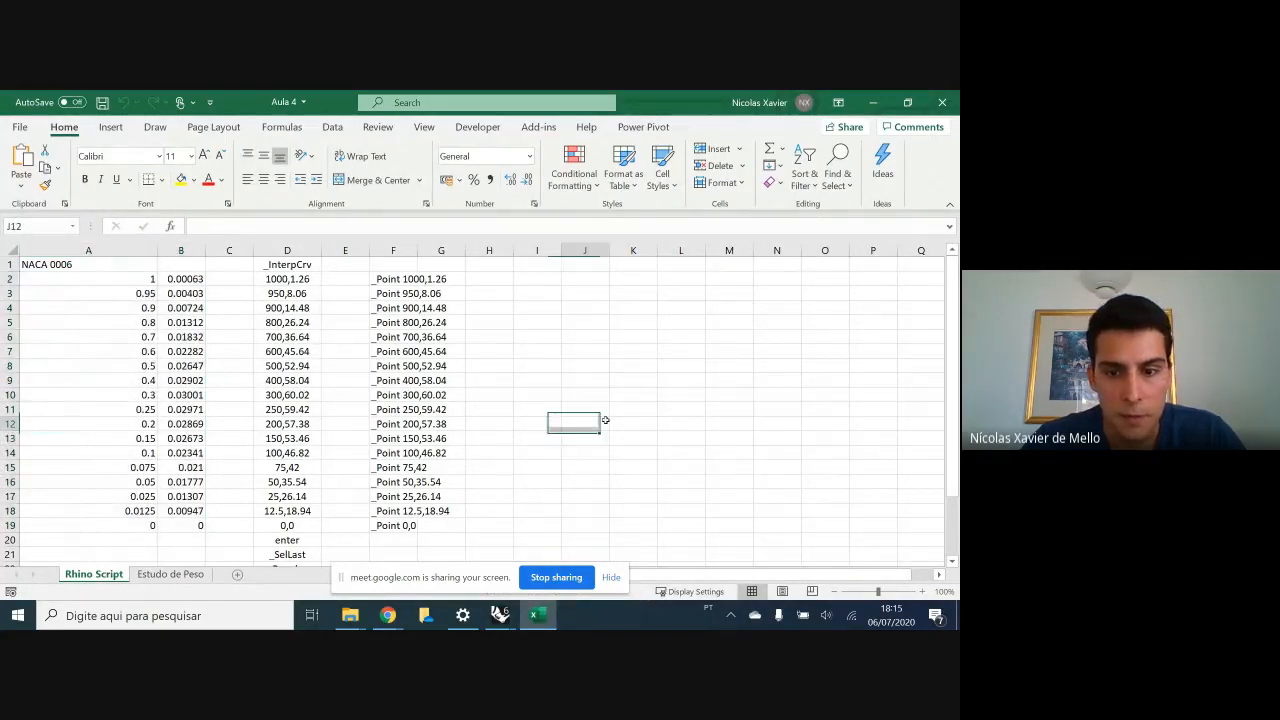
{"action": "left_click", "coordinate": [611, 577]}
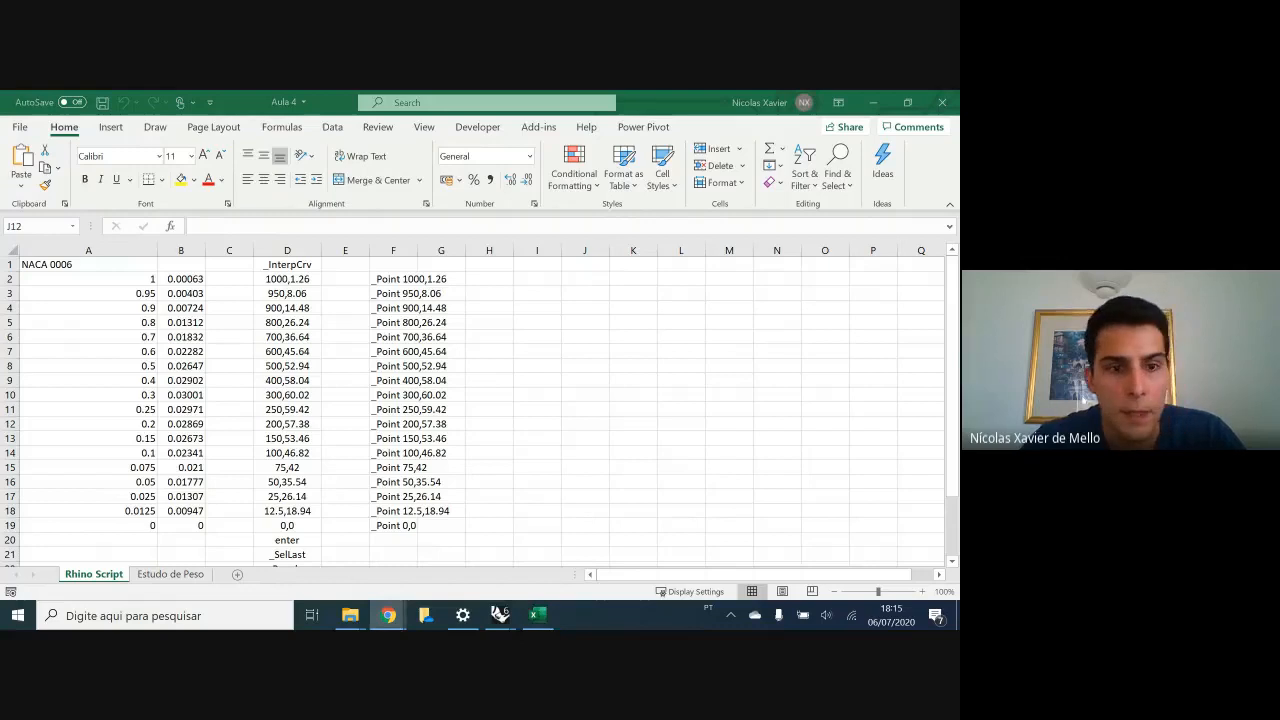
{"action": "left_click", "coordinate": [538, 614]}
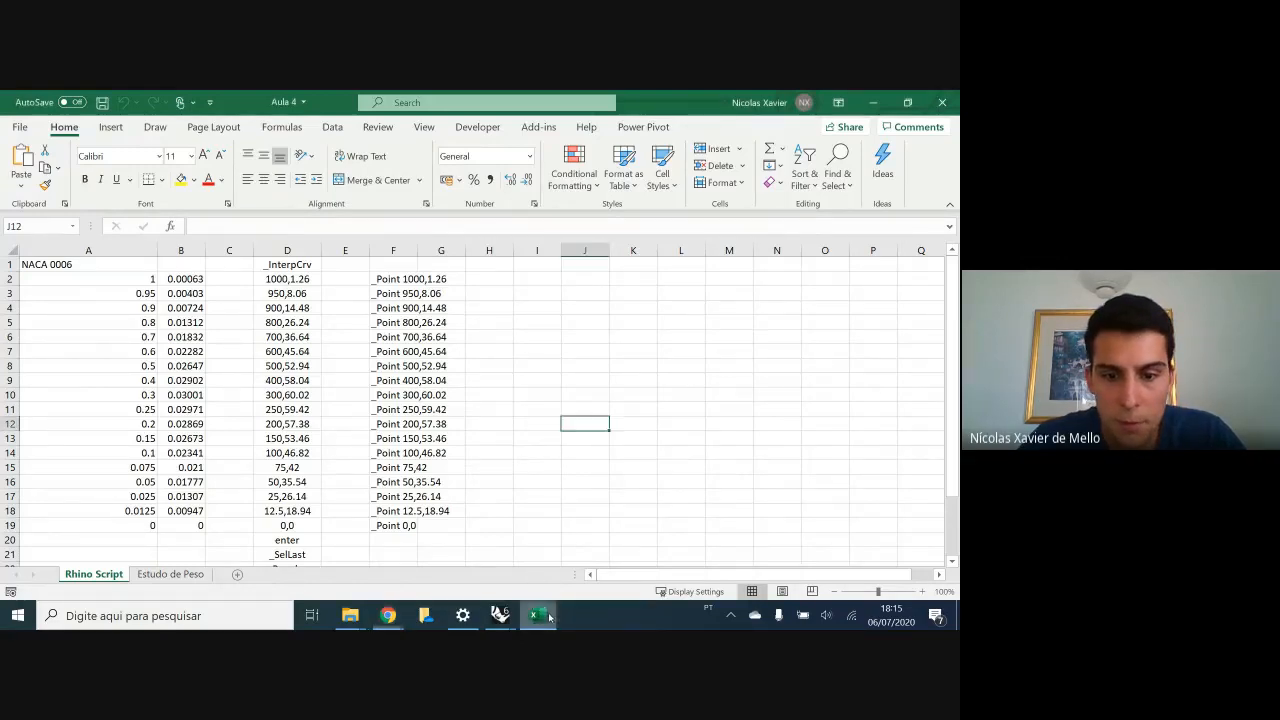
- Copy all NACA 0006 dat file coordinates, without the title line, from the browser into Excel starting at cell K4
{"action": "mouse_move", "coordinate": [388, 616]}
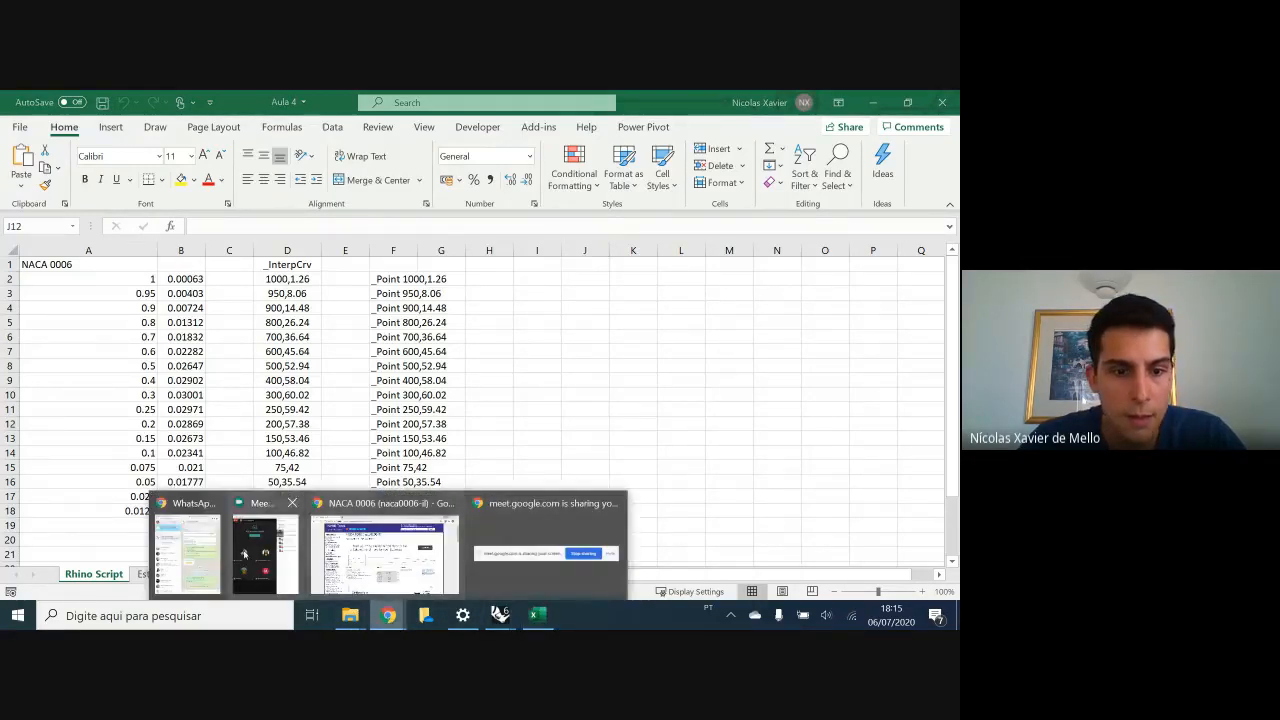
{"action": "left_click", "coordinate": [364, 555]}
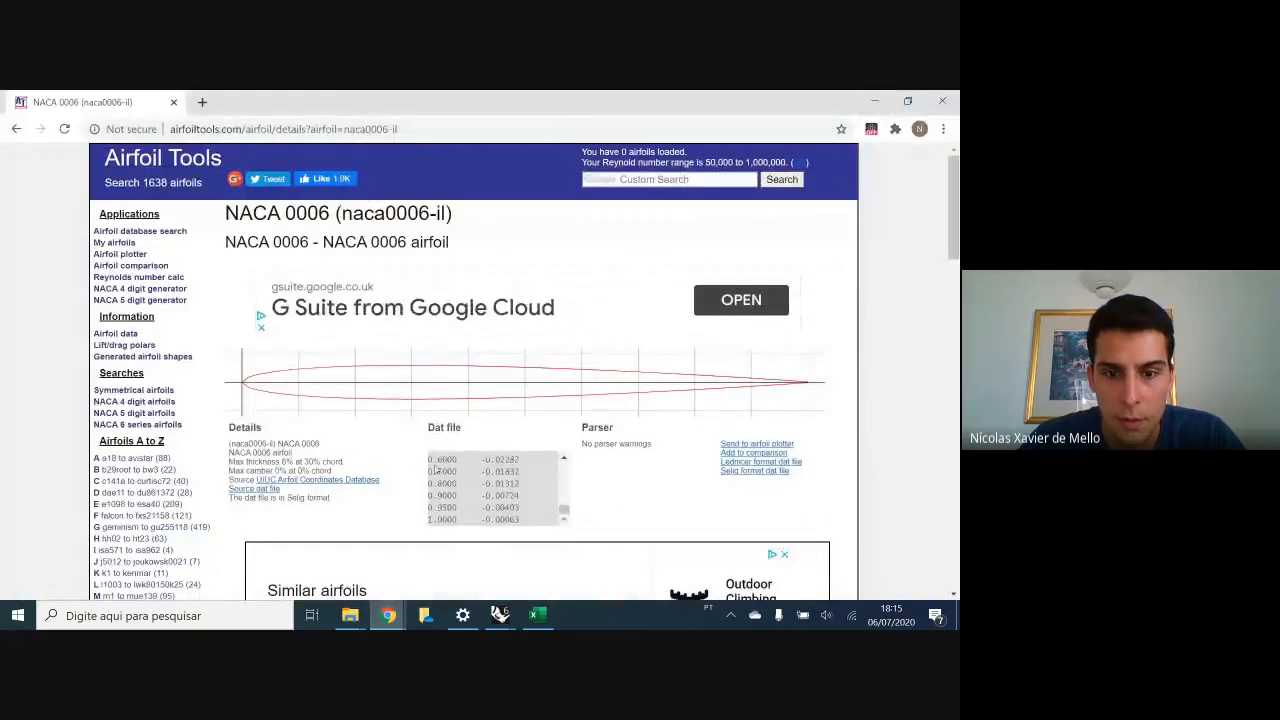
{"action": "left_click_drag", "start_coordinate": [430, 460], "coordinate": [432, 341]}
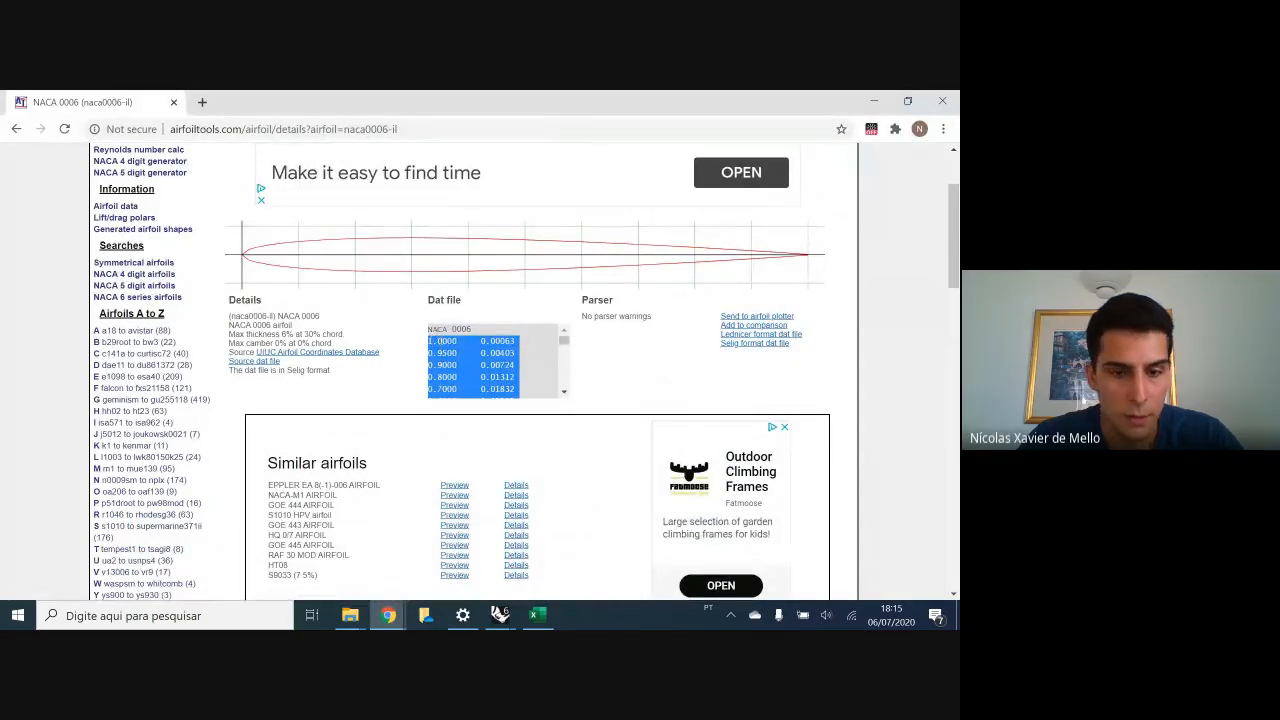
{"action": "left_click", "coordinate": [873, 101]}
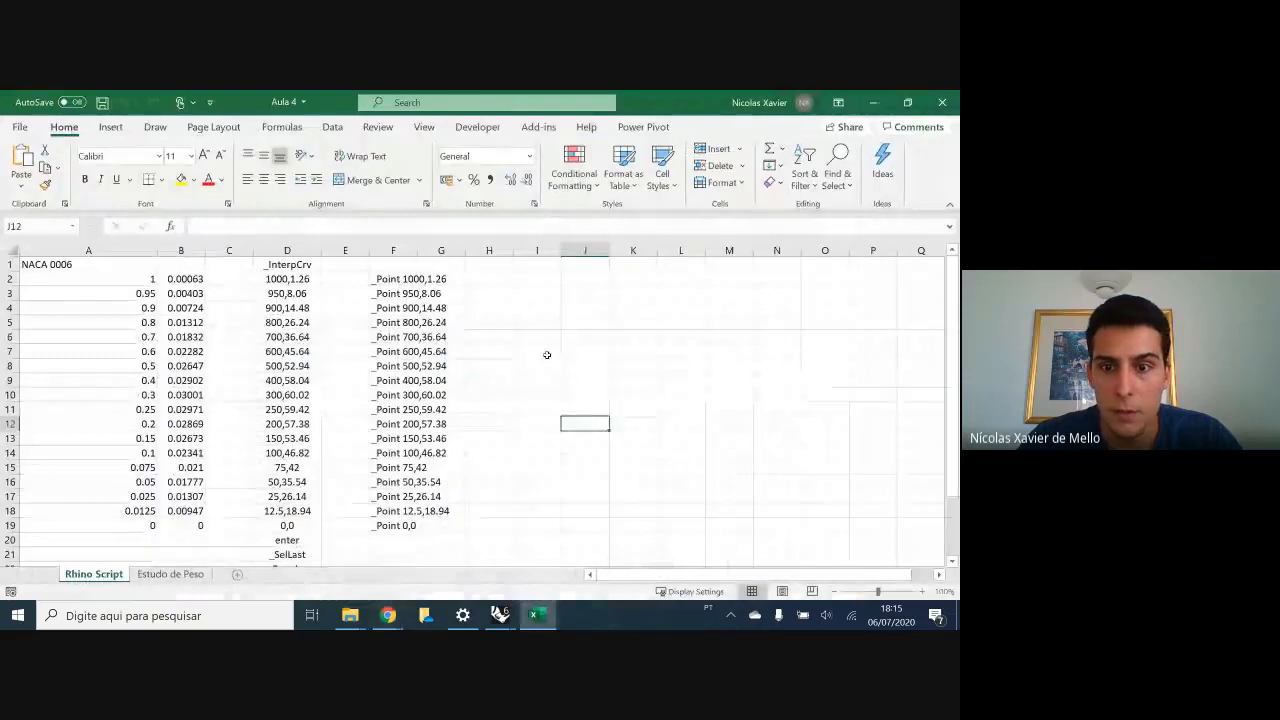
{"action": "left_click", "coordinate": [650, 310]}
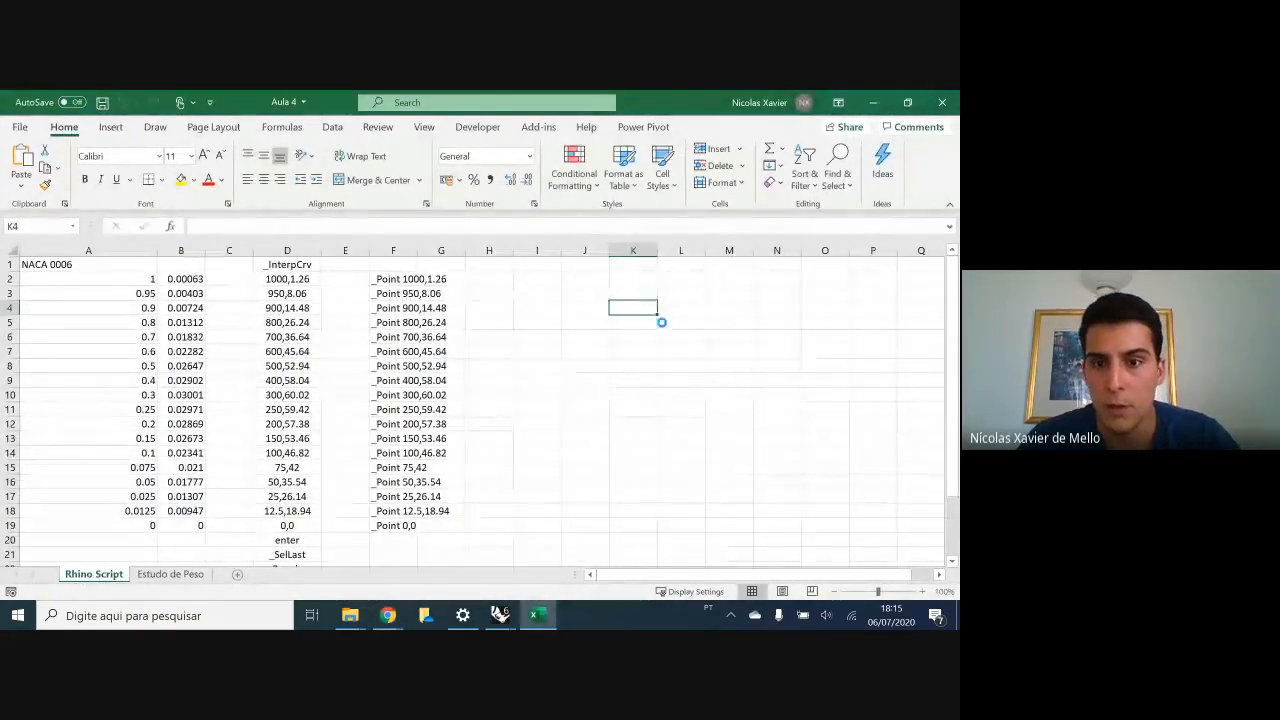
{"action": "key", "text": "ctrl+v"}
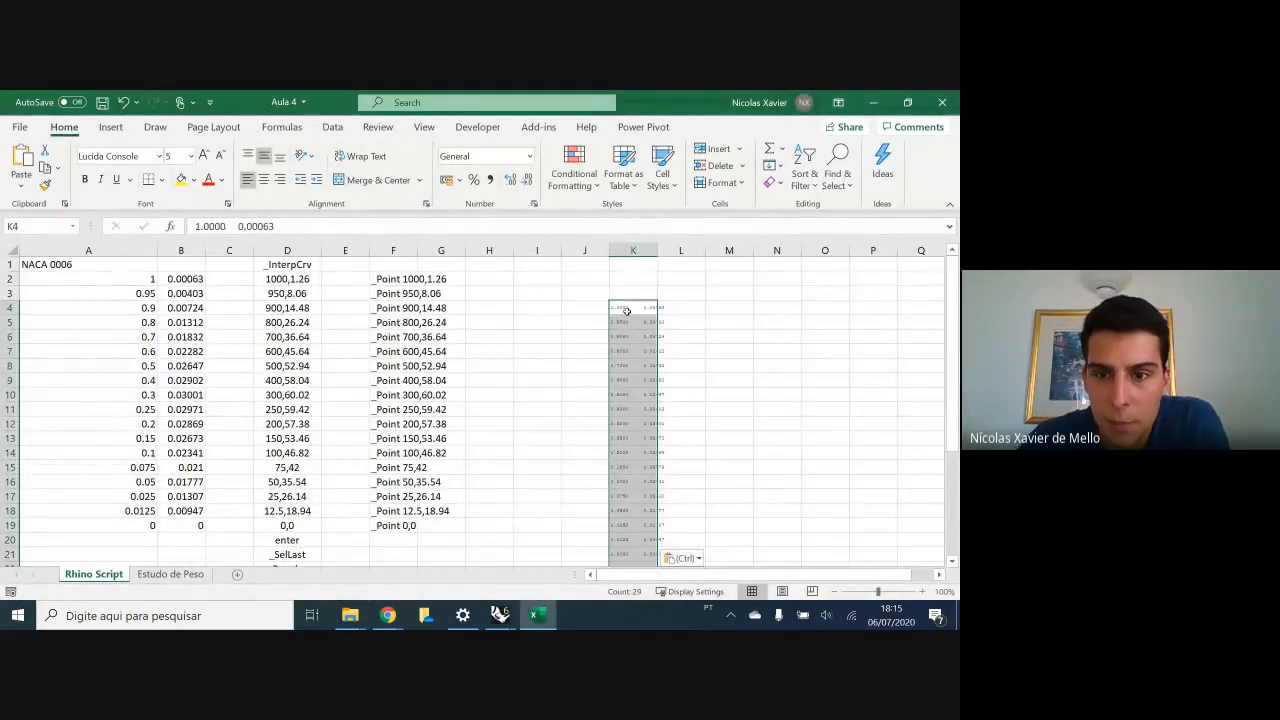
- Compare the pasted coordinate text in column K with the separate coordinate values in columns A and B
{"action": "left_click", "coordinate": [634, 311]}
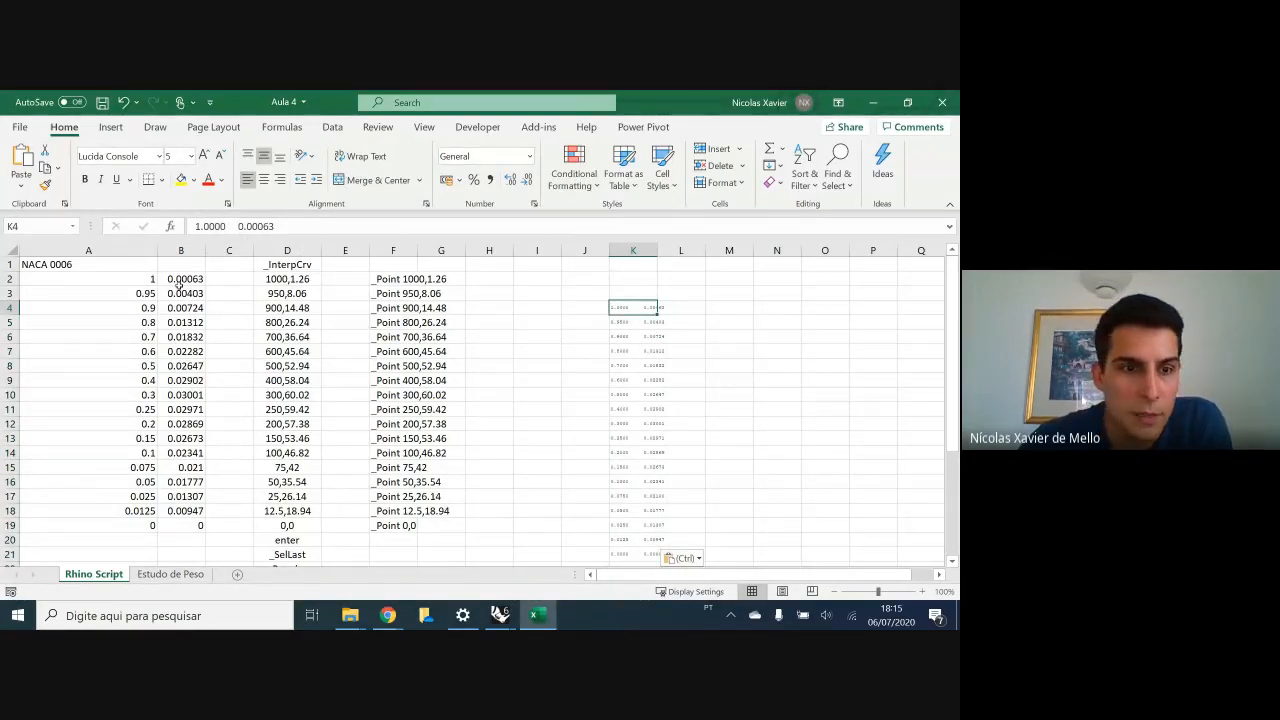
{"action": "left_click", "coordinate": [180, 281]}
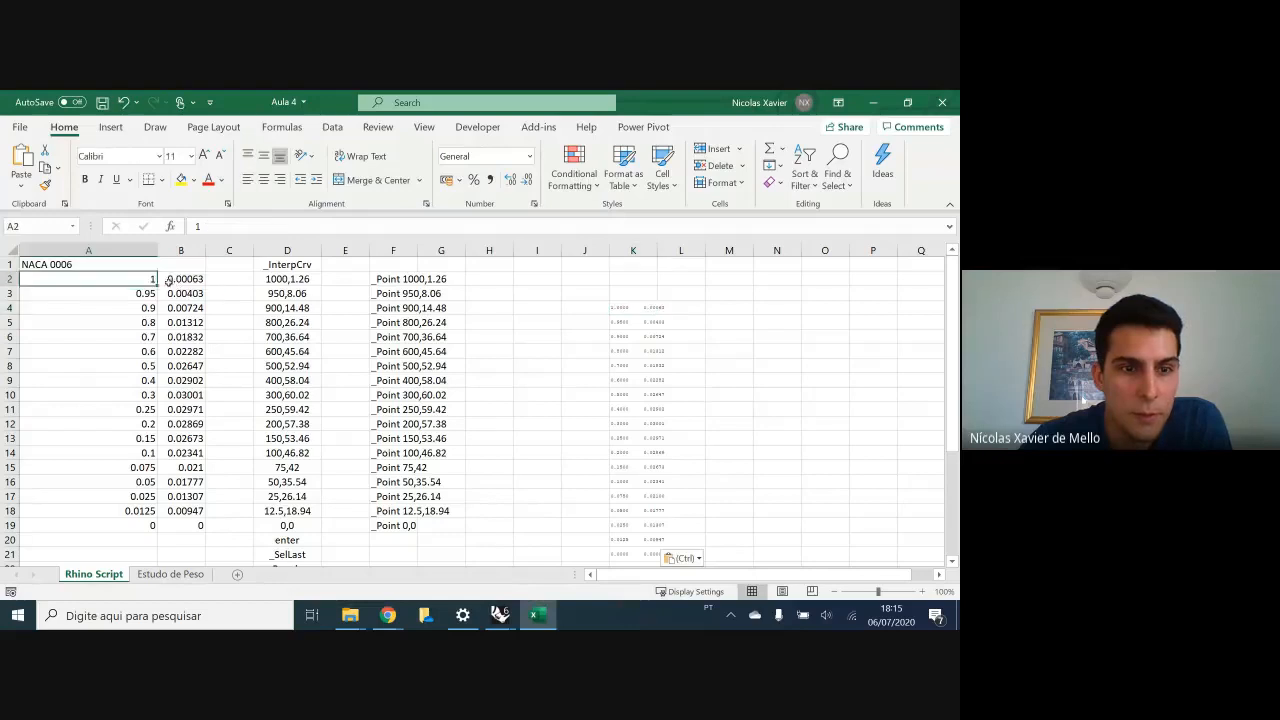
{"action": "left_click", "coordinate": [632, 307]}
{"action": "left_click_drag", "start_coordinate": [139, 285], "coordinate": [160, 540]}
{"action": "left_click_drag", "start_coordinate": [180, 280], "coordinate": [187, 534]}
{"action": "left_click", "coordinate": [620, 438]}
{"action": "left_click", "coordinate": [621, 307]}
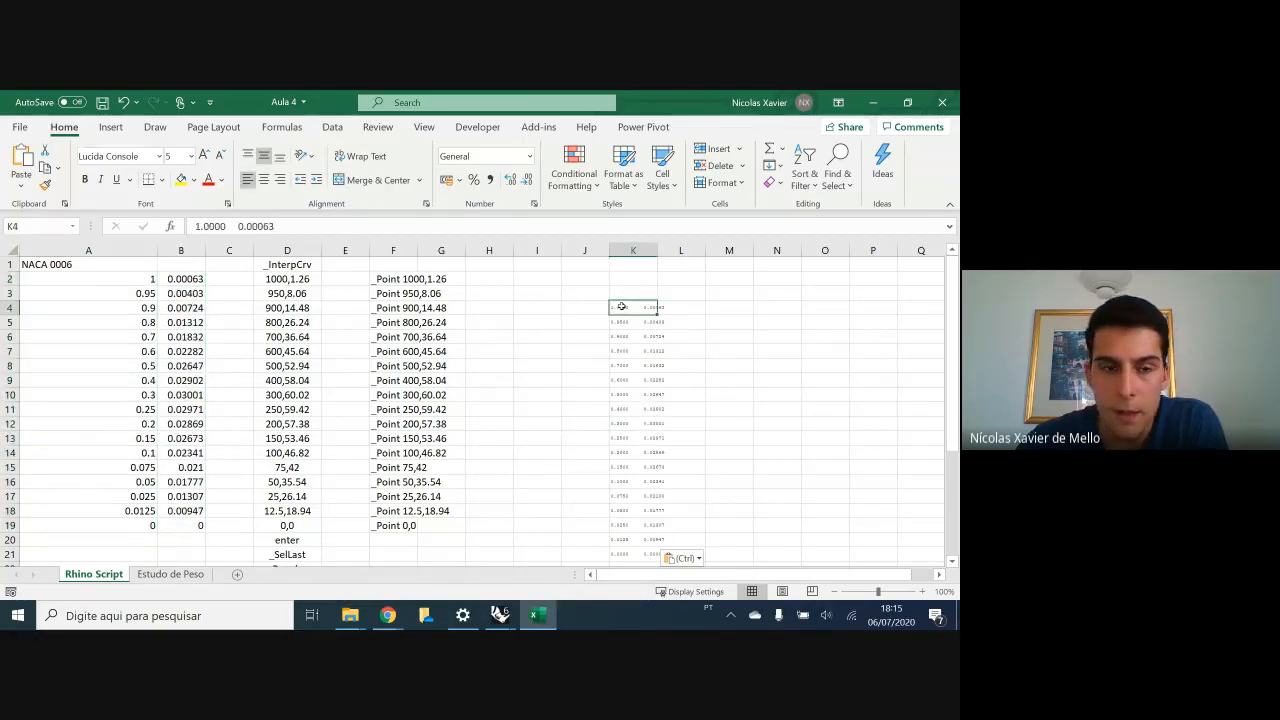
{"action": "left_click", "coordinate": [530, 322]}
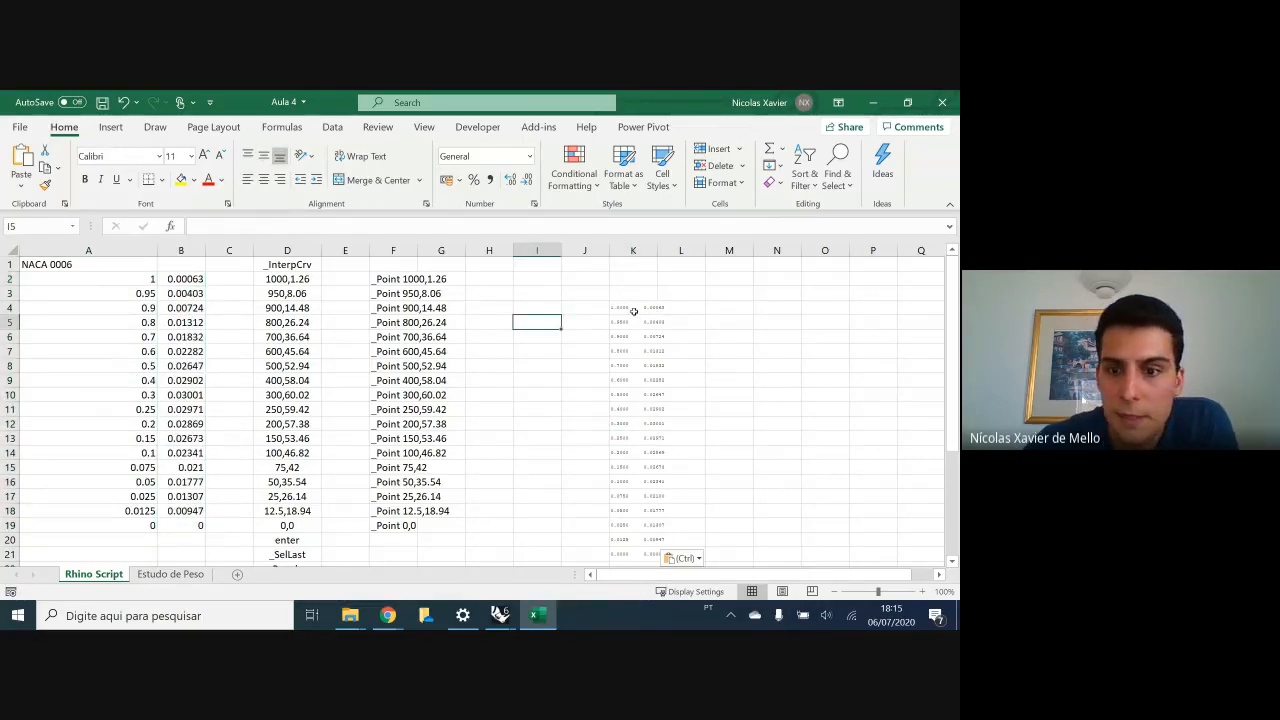
{"action": "left_click", "coordinate": [332, 127]}
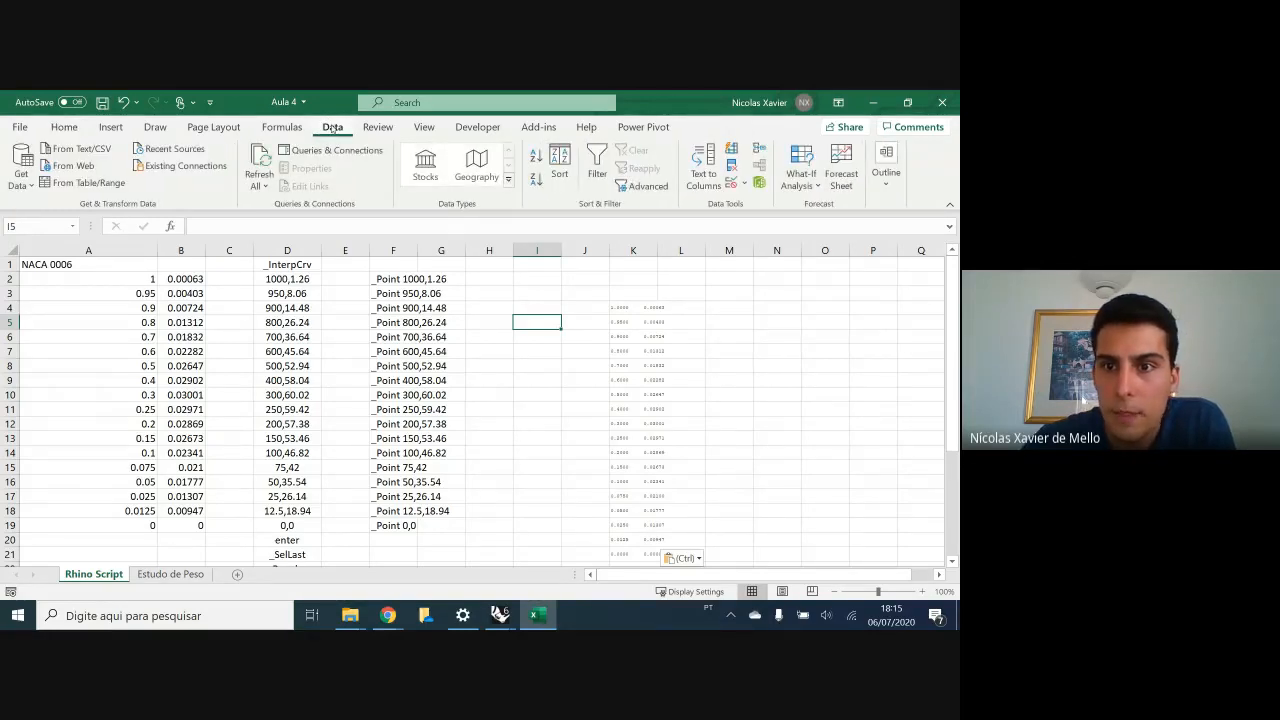
{"action": "left_click", "coordinate": [697, 173]}
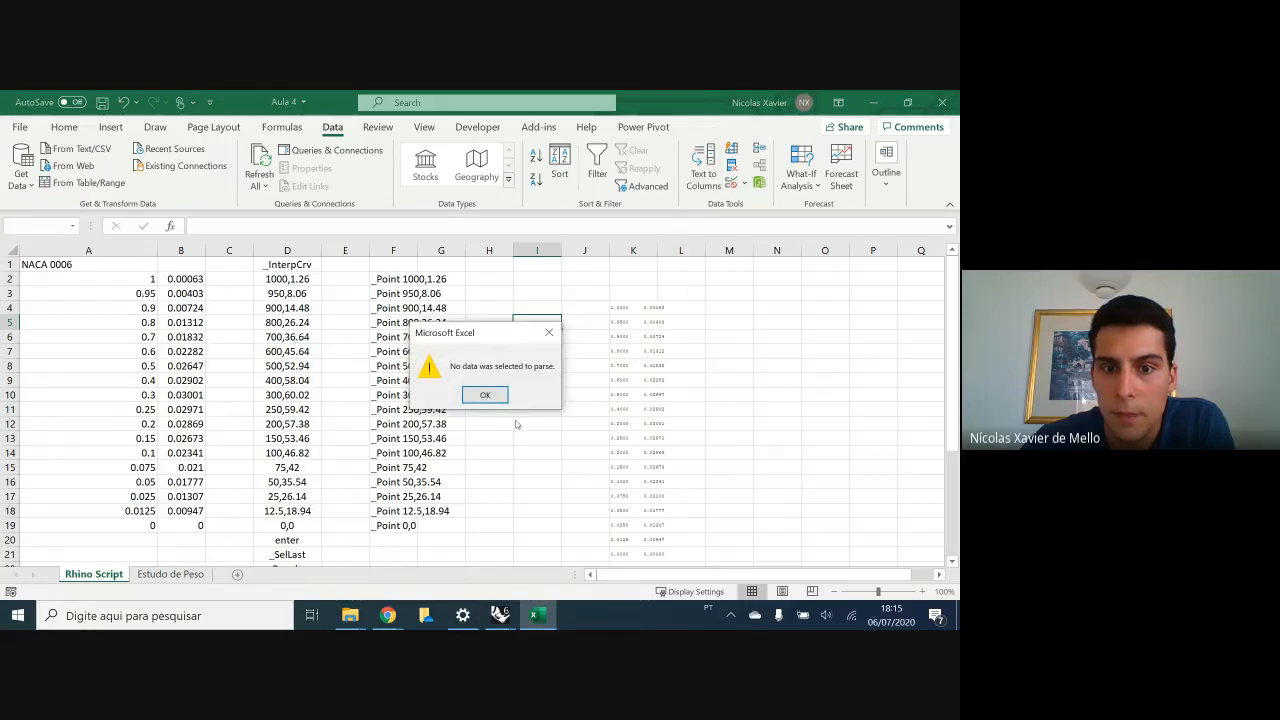
{"action": "left_click", "coordinate": [484, 394]}
- Try Text to Columns on the coordinate text from K4 down, using Delimited with Tab and Space as delimiters, and cancel without applying it
{"action": "left_click_drag", "start_coordinate": [633, 307], "coordinate": [626, 530]}
{"action": "scroll", "coordinate": [626, 529], "scroll_direction": "up", "scroll_amount": 4}
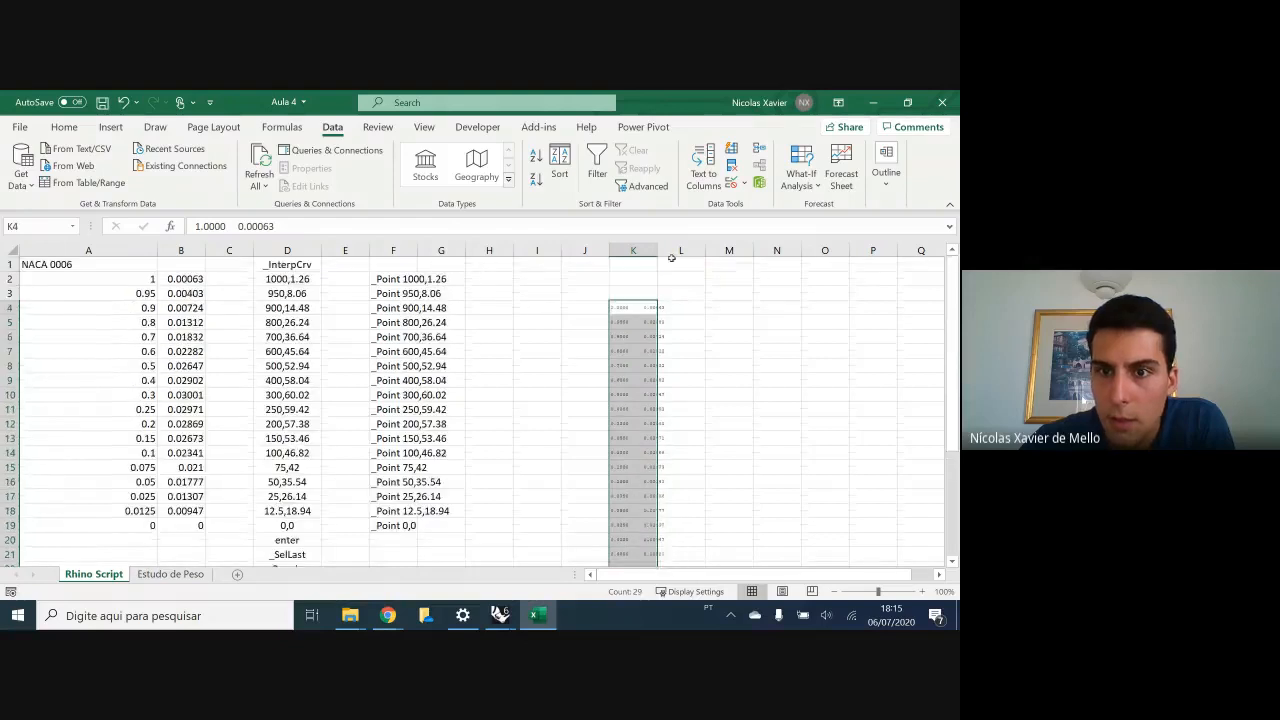
{"action": "left_click", "coordinate": [708, 174]}
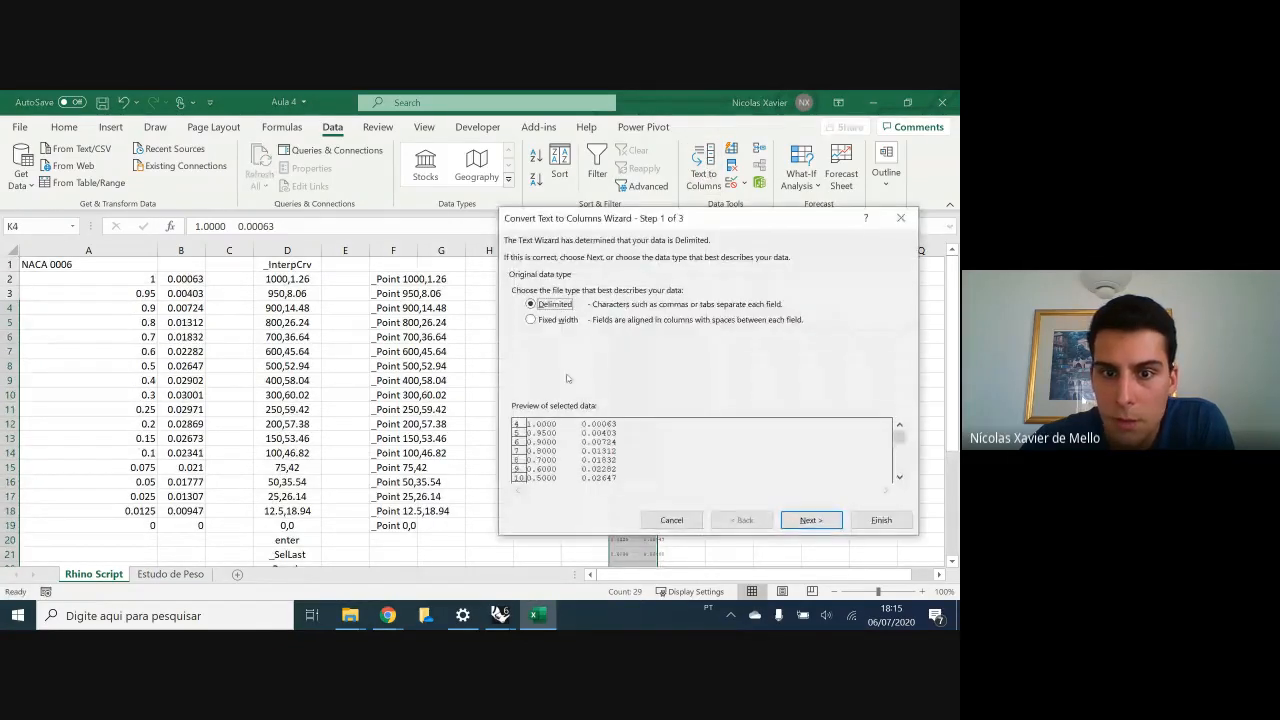
{"action": "left_click", "coordinate": [540, 320]}
{"action": "left_click", "coordinate": [545, 303]}
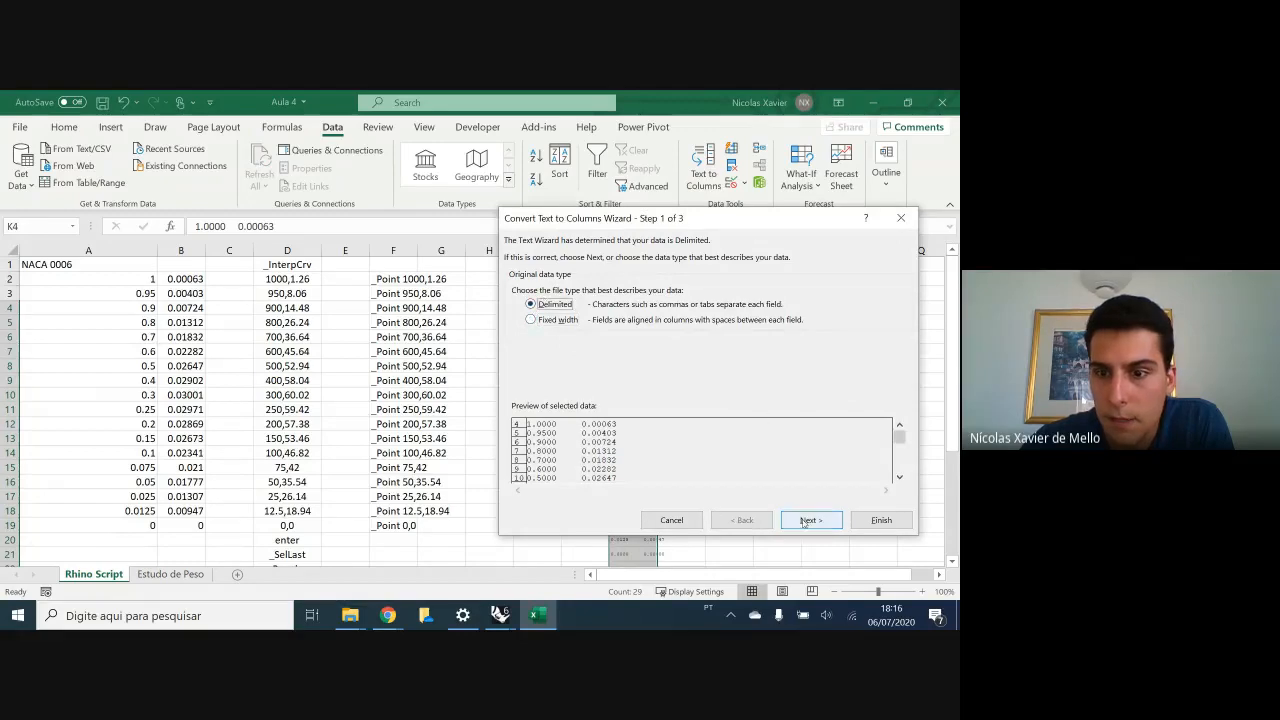
{"action": "left_click", "coordinate": [809, 520]}
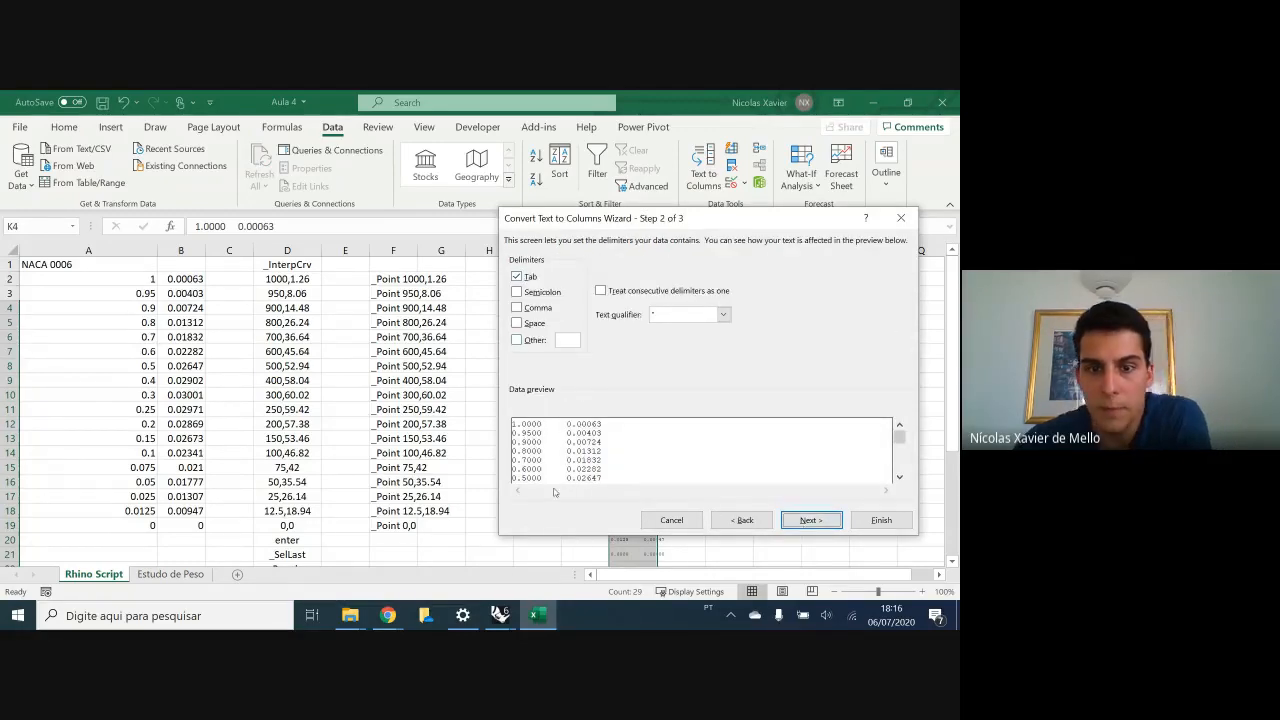
{"action": "left_click", "coordinate": [517, 324]}
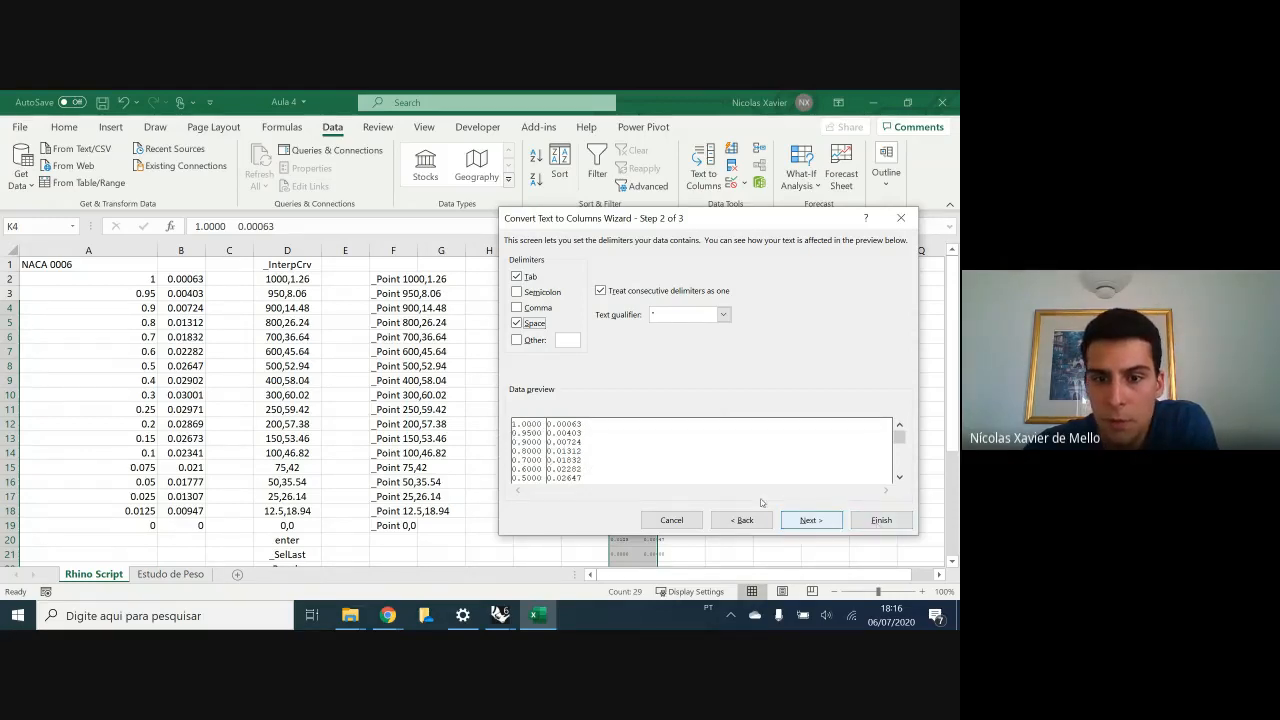
{"action": "left_click", "coordinate": [671, 520]}
- Clear the pasted coordinate text from column K and select the NACA 0006 coordinates in A2:B19
{"action": "key", "text": "Delete"}
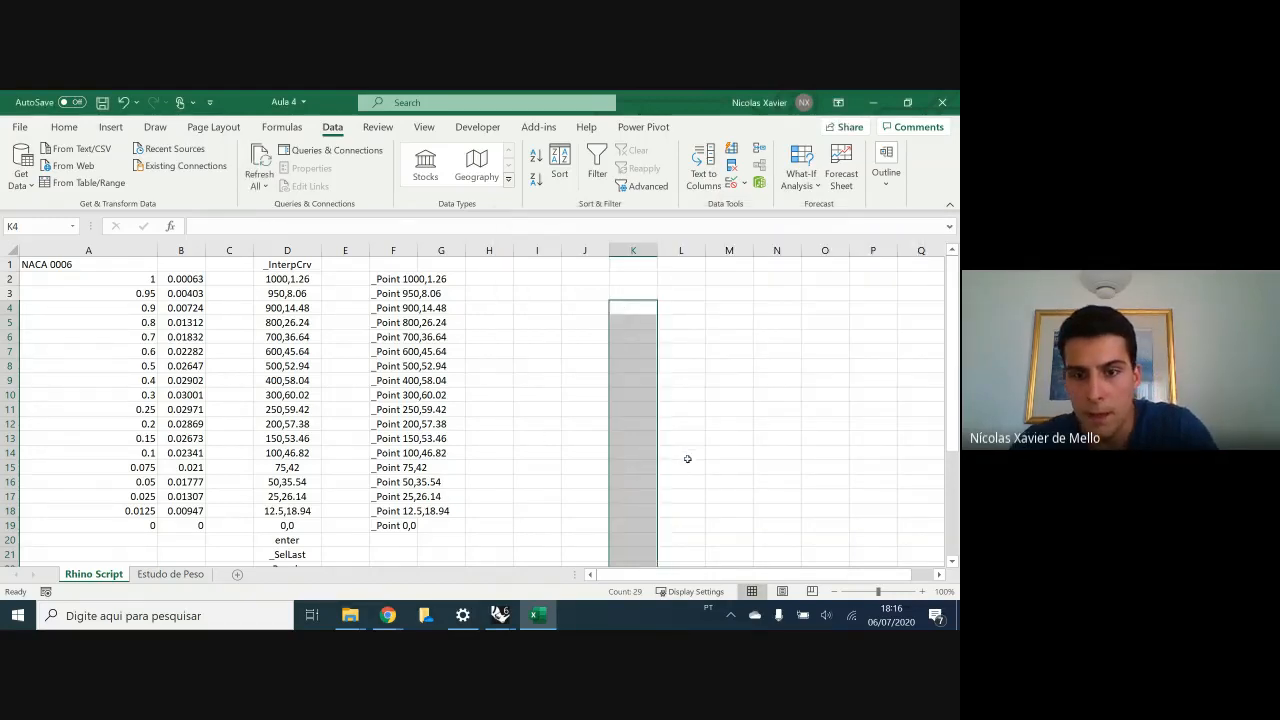
{"action": "left_click", "coordinate": [500, 423]}
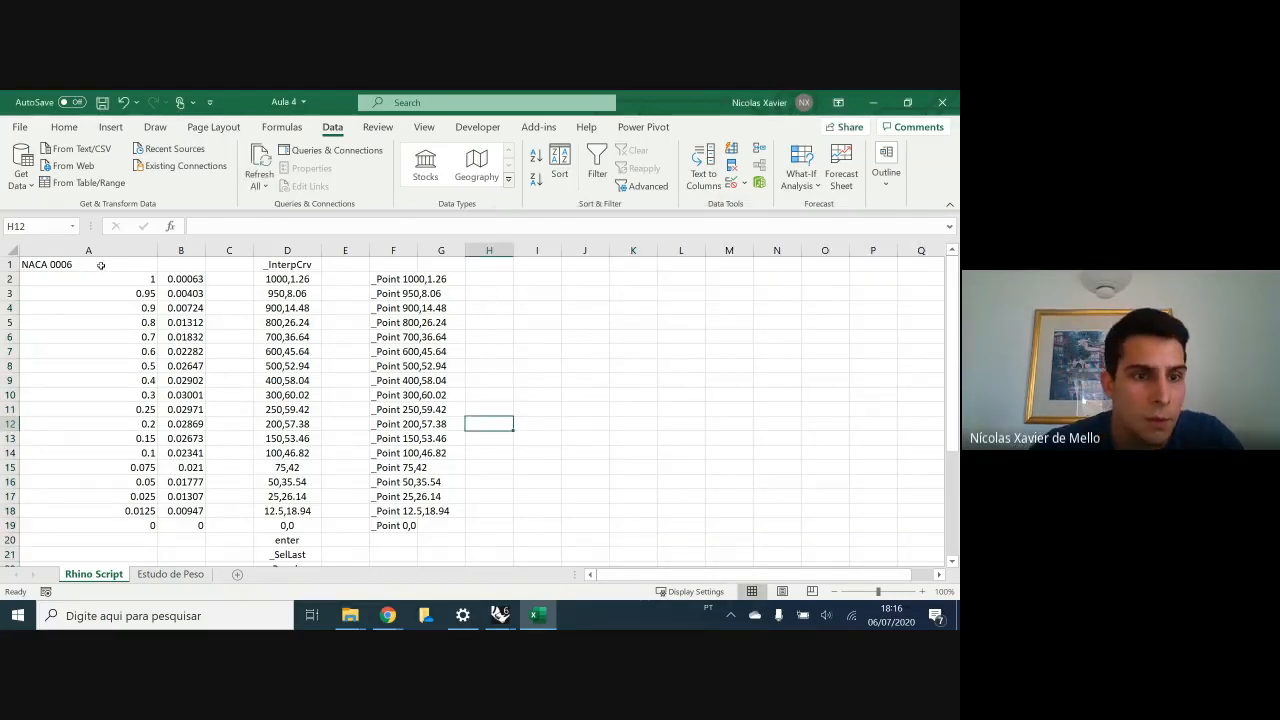
{"action": "left_click_drag", "start_coordinate": [100, 279], "coordinate": [190, 525]}
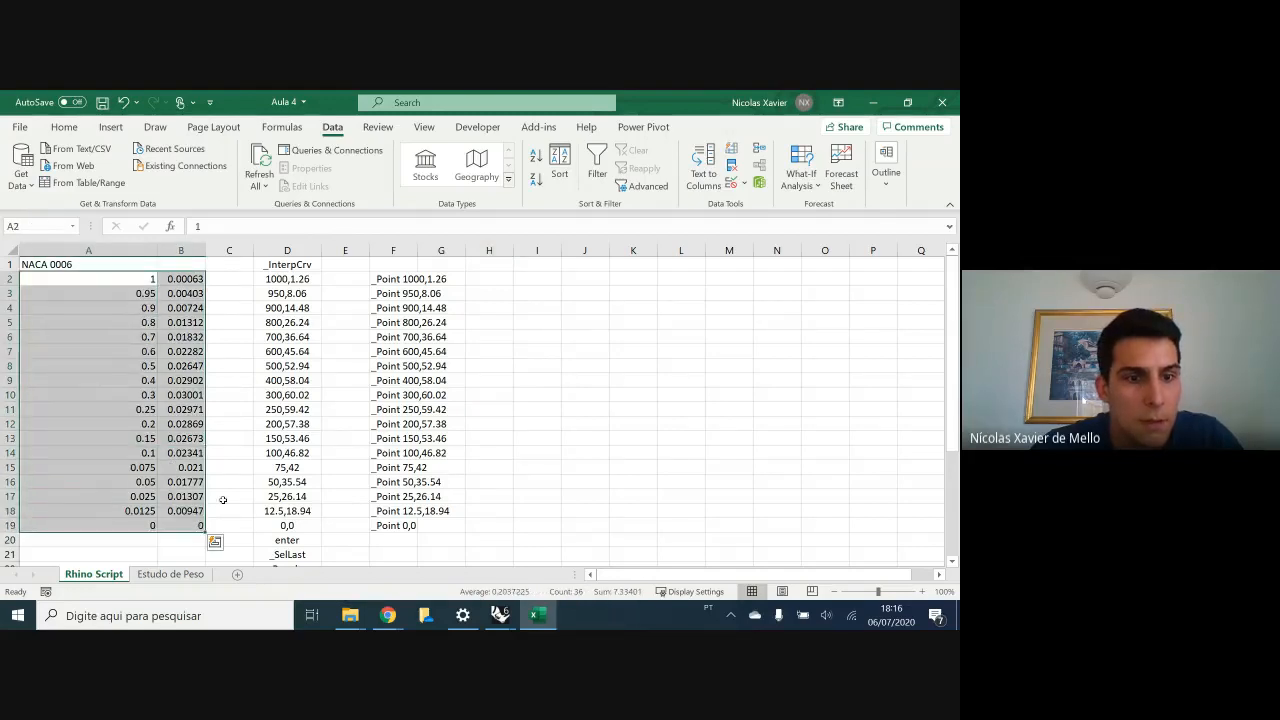
{"action": "left_click", "coordinate": [550, 382]}
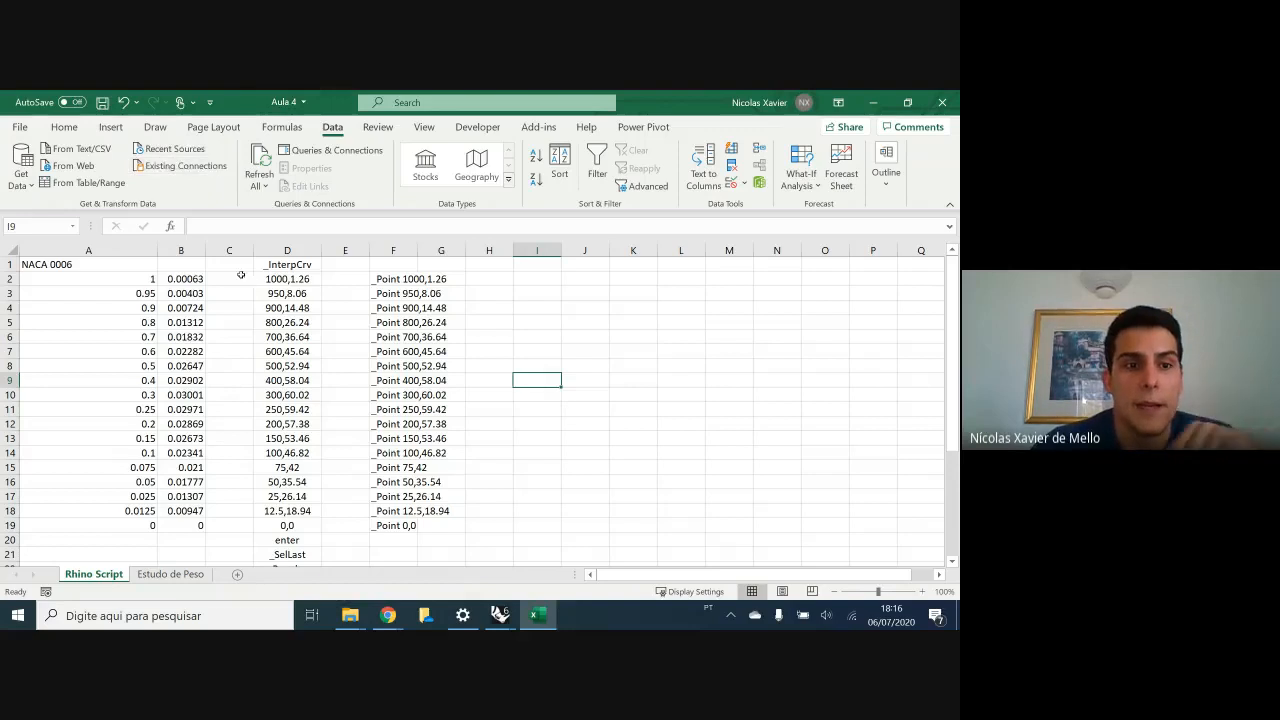
{"action": "left_click_drag", "start_coordinate": [145, 279], "coordinate": [178, 516]}
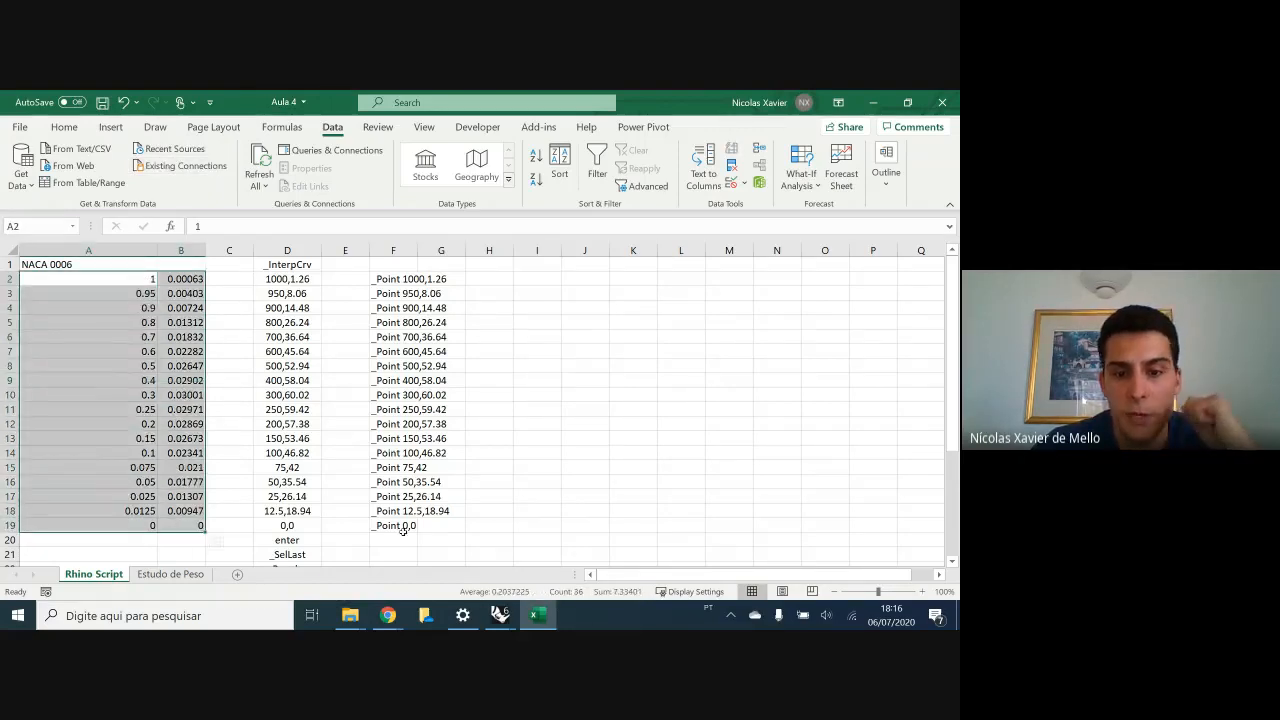
- Switch to Rhino and place a single point object at coordinates 0,0
{"action": "left_click", "coordinate": [500, 614]}
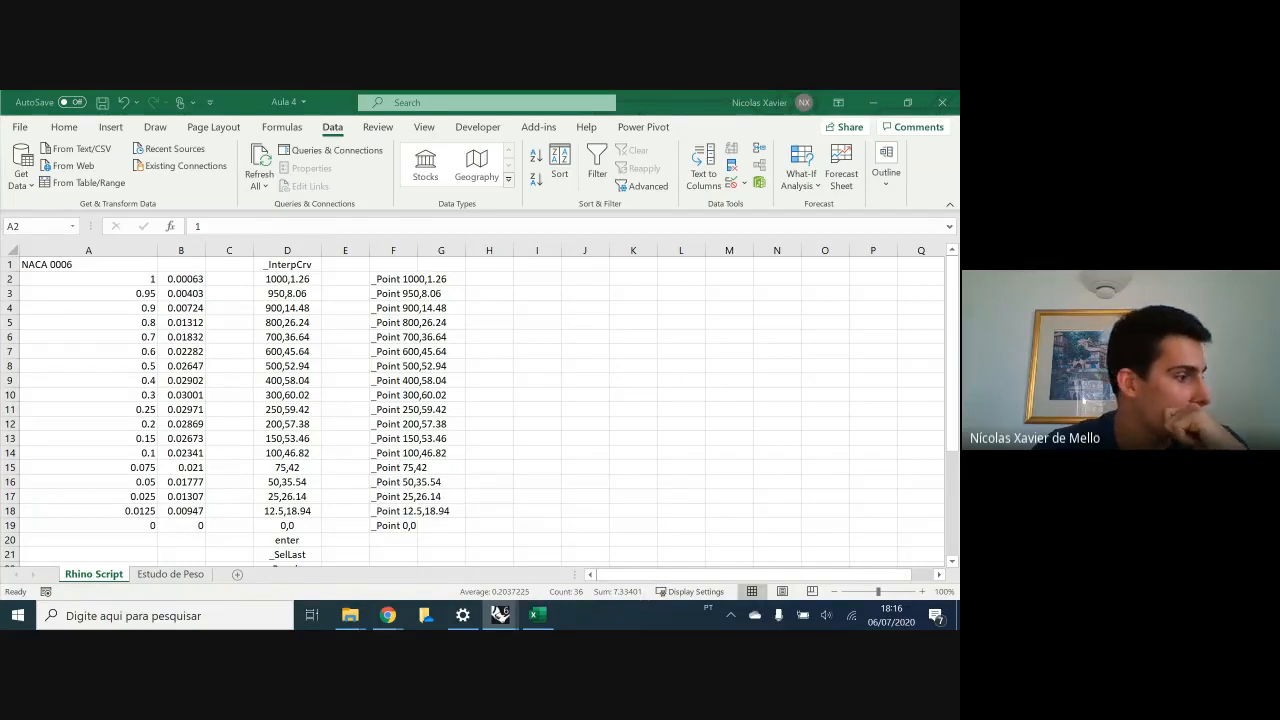
{"action": "left_click", "coordinate": [500, 614]}
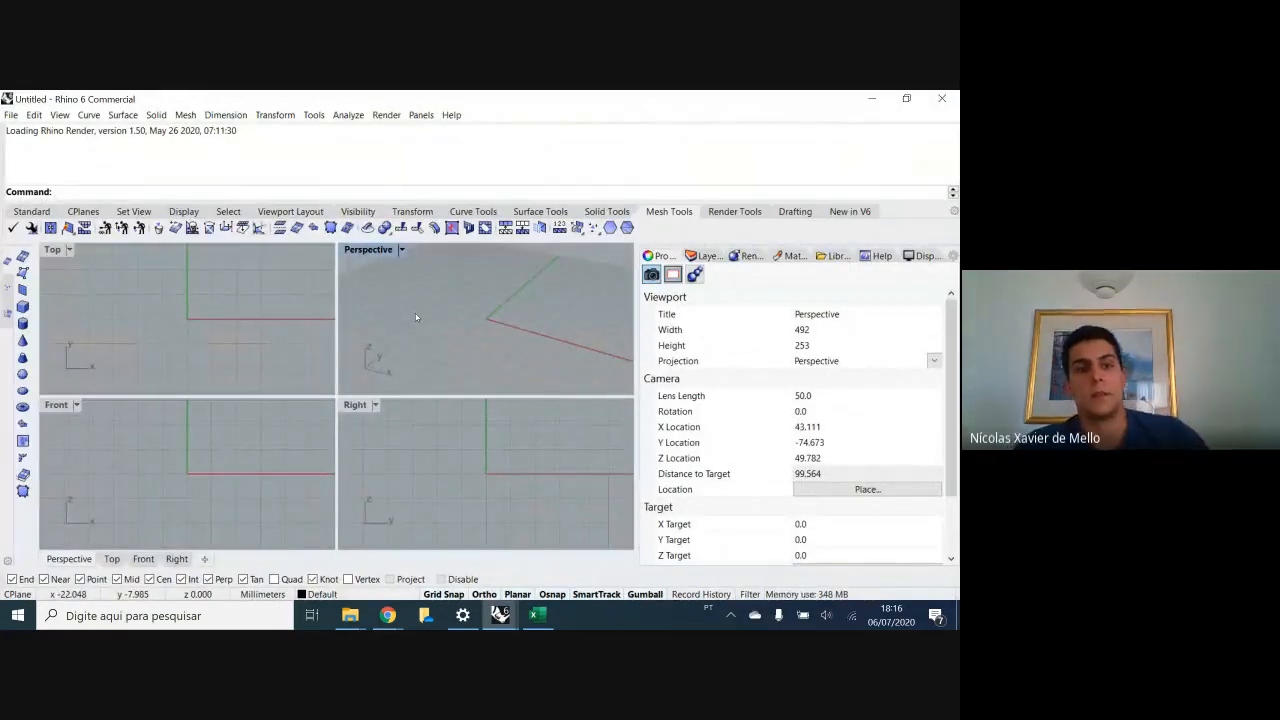
{"action": "left_click", "coordinate": [42, 213]}
{"action": "left_click", "coordinate": [26, 256]}
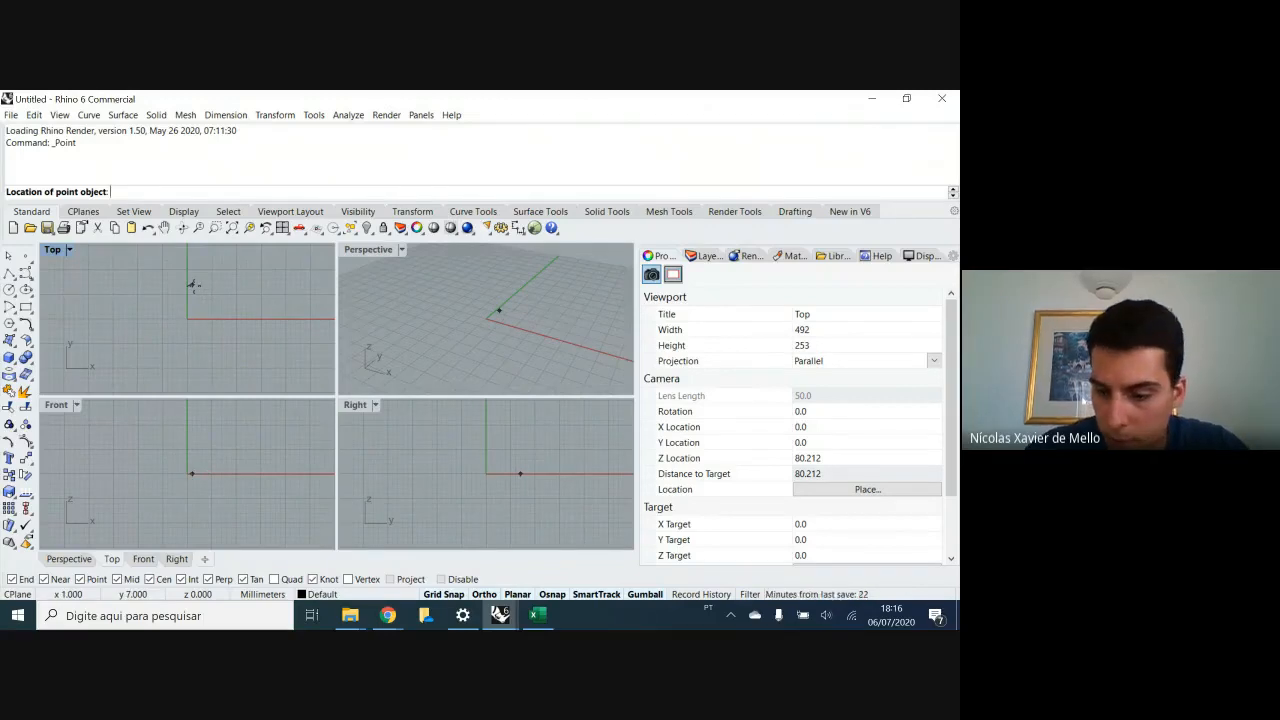
{"action": "type", "text": "0,0"}
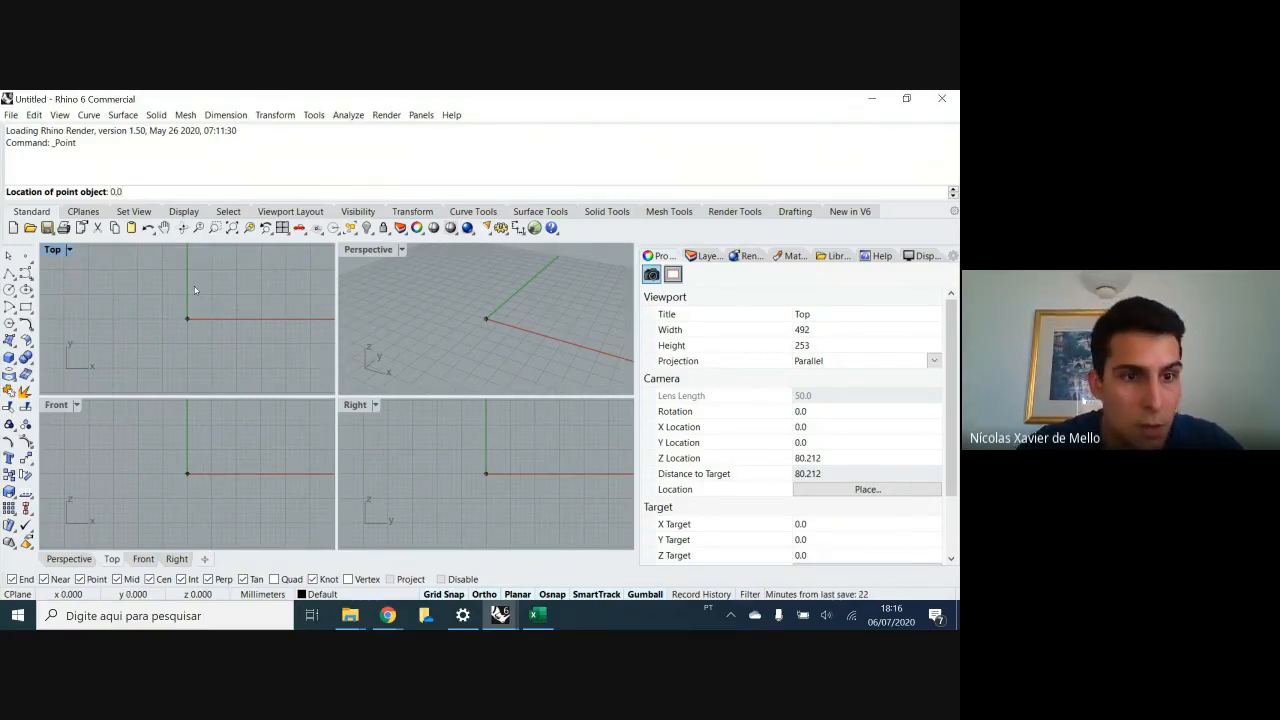
{"action": "key", "text": "Return"}
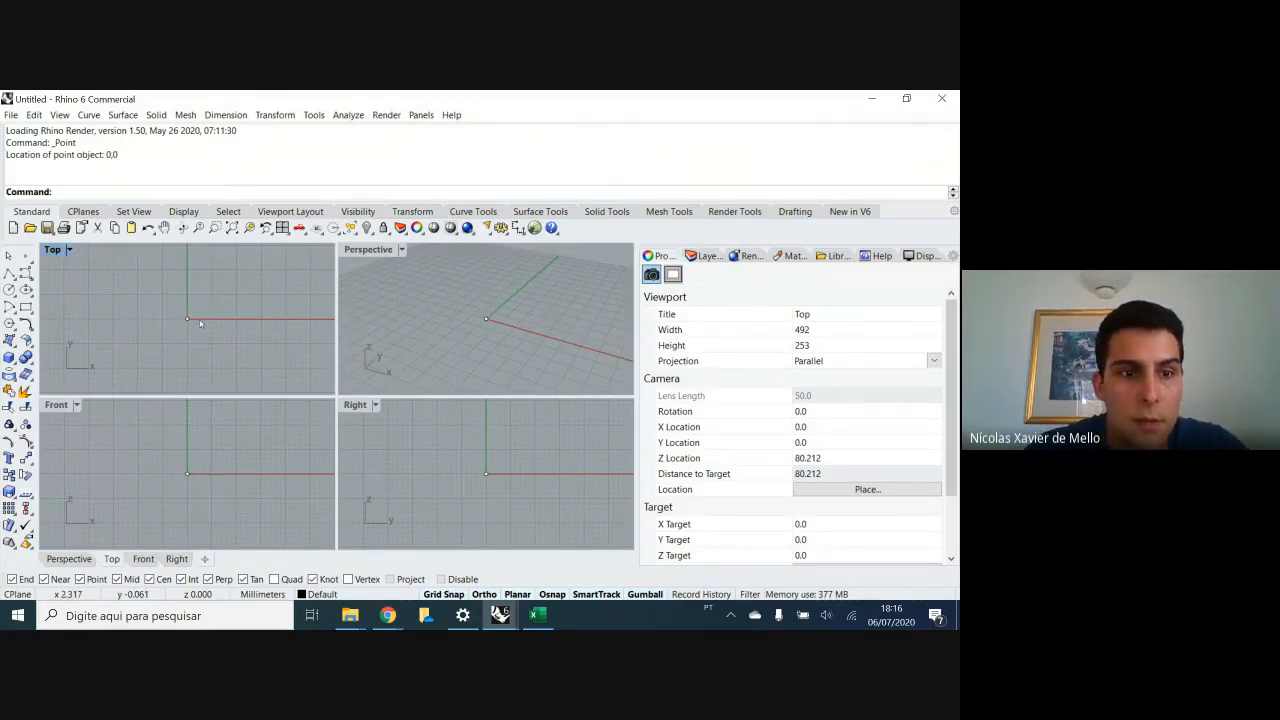
- Maximize the Top viewport and delete the point at the origin
{"action": "double_click", "coordinate": [55, 250]}
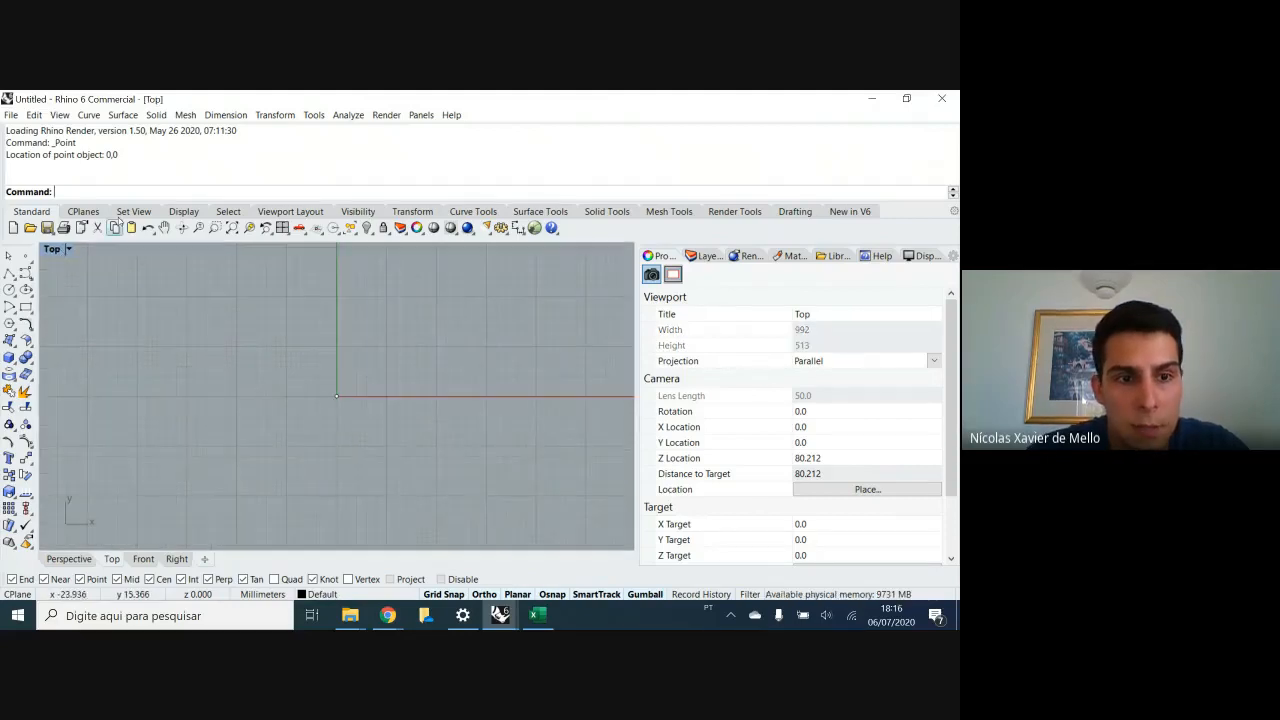
{"action": "scroll", "coordinate": [209, 353], "scroll_direction": "down", "scroll_amount": 1}
{"action": "scroll", "coordinate": [209, 353], "scroll_direction": "down", "scroll_amount": 2}
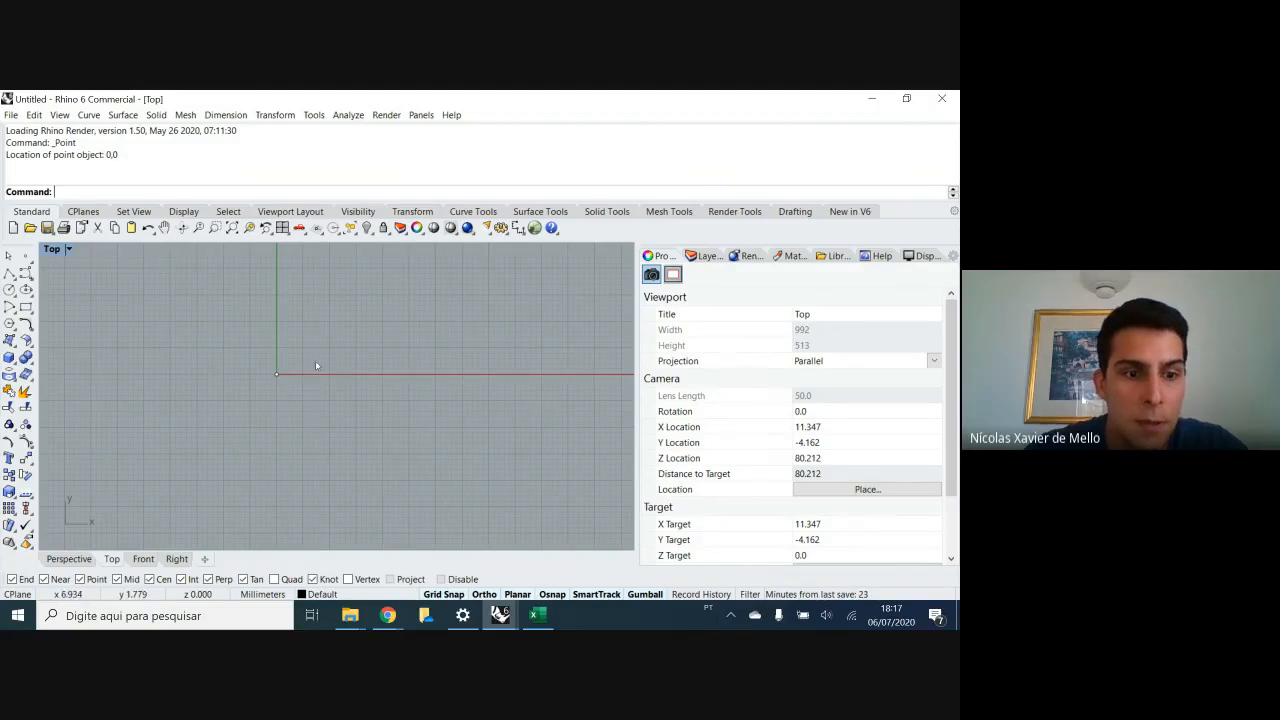
{"action": "left_click", "coordinate": [278, 376]}
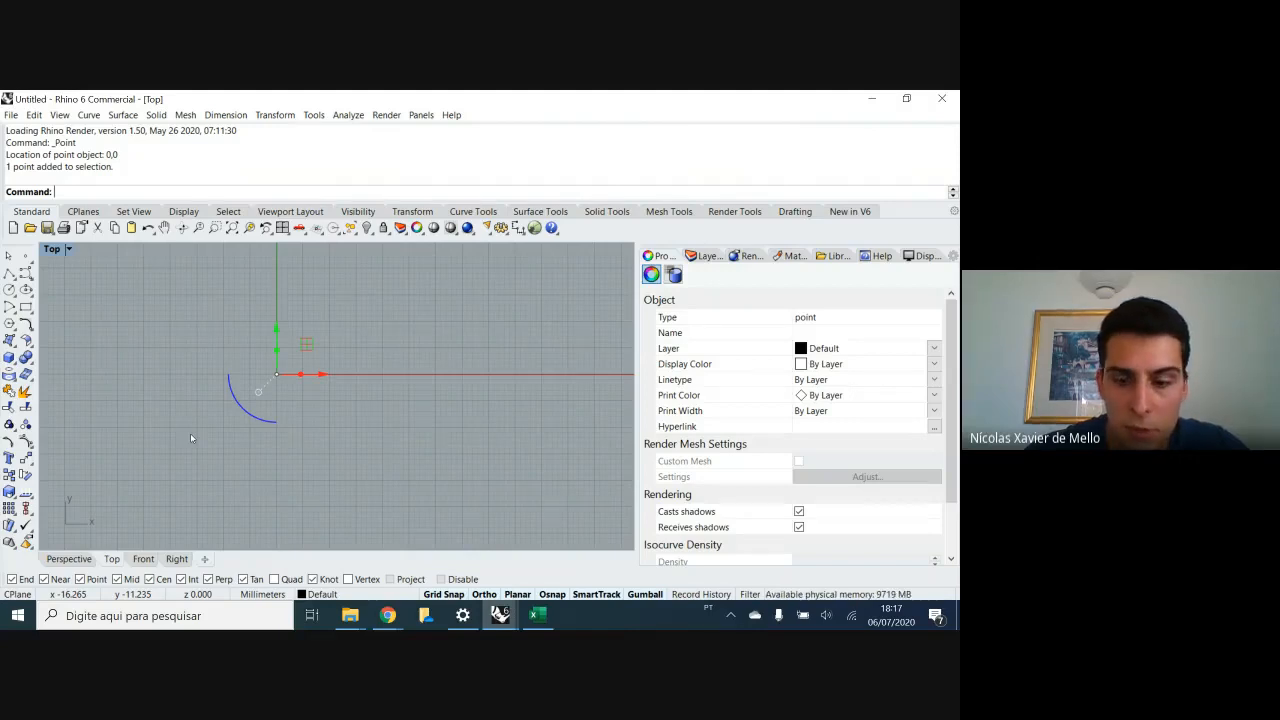
{"action": "key", "text": "Delete"}
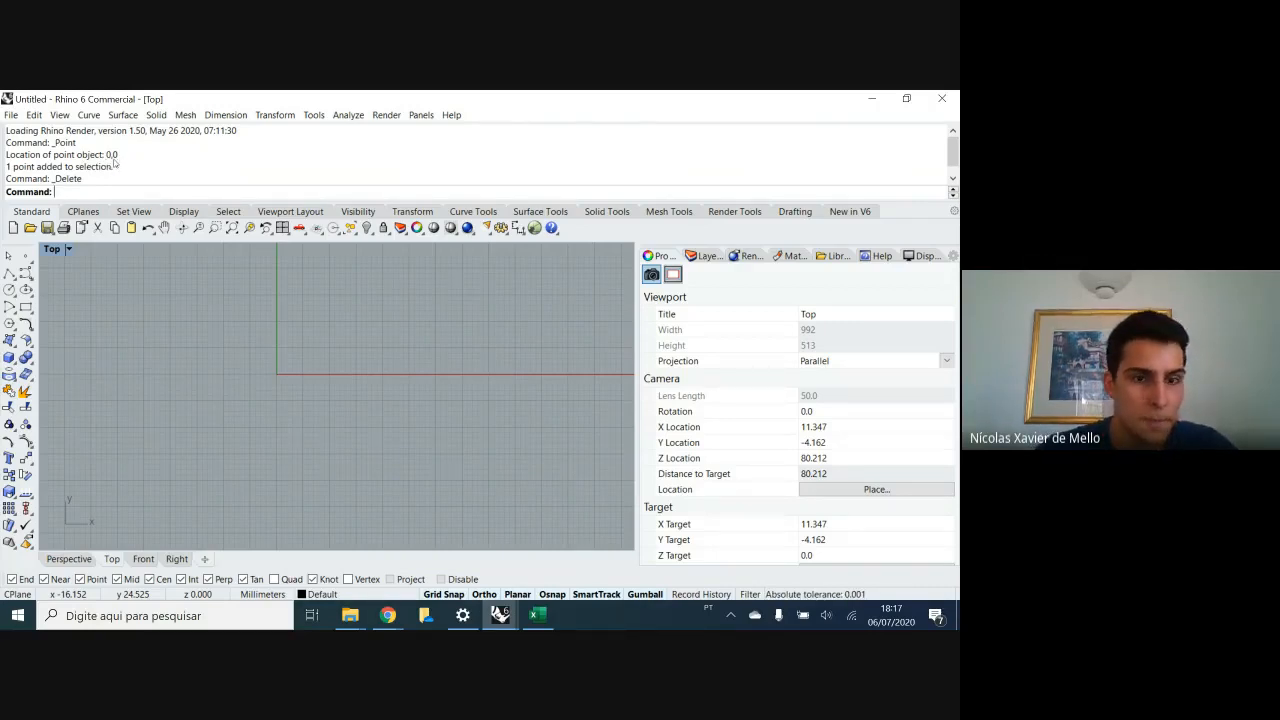
- Switch back to the Excel workbook and review the separated NACA 0006 coordinates in A2:B19
{"action": "left_click", "coordinate": [537, 615]}
{"action": "left_click", "coordinate": [241, 406]}
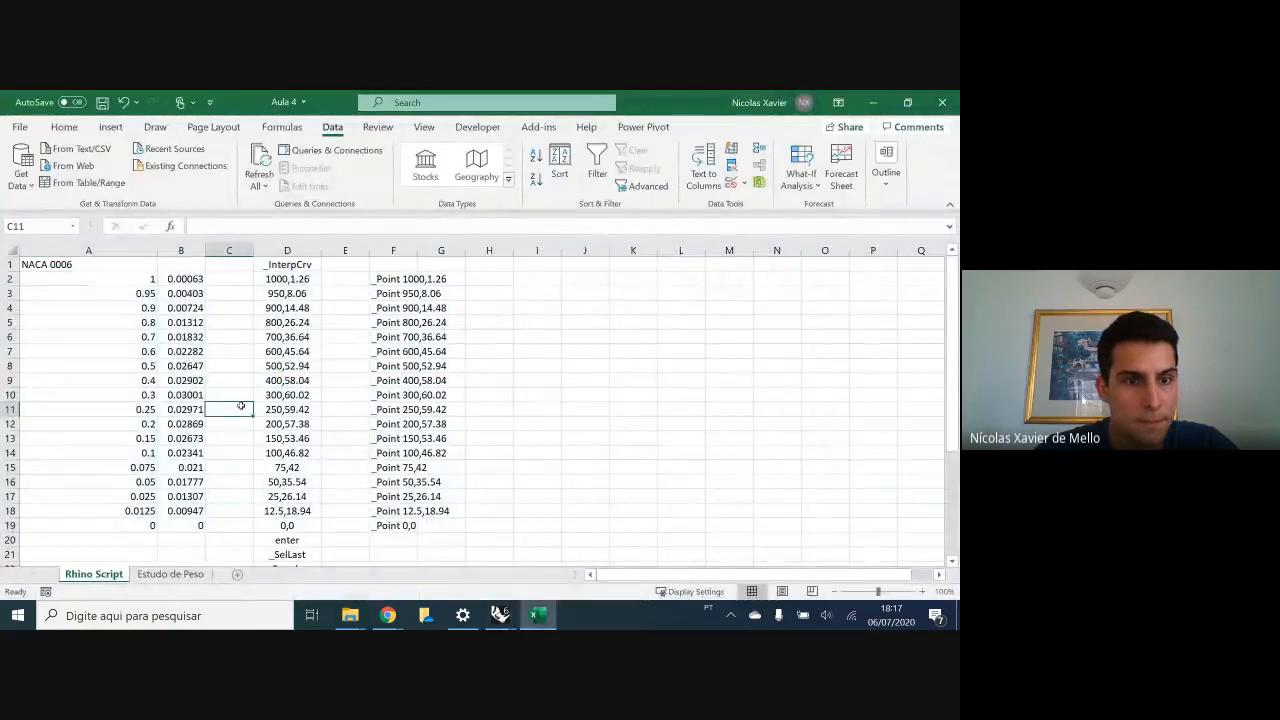
{"action": "left_click", "coordinate": [135, 292]}
{"action": "left_click", "coordinate": [147, 348]}
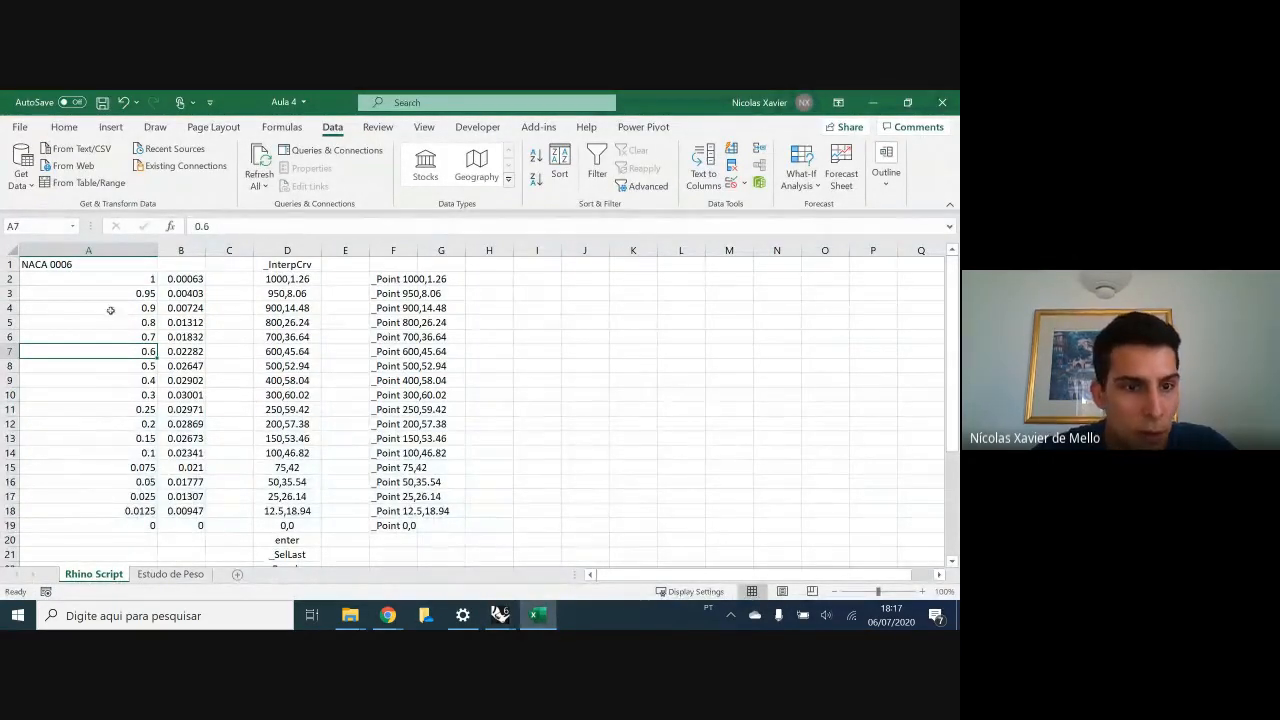
{"action": "left_click_drag", "start_coordinate": [131, 286], "coordinate": [190, 528]}
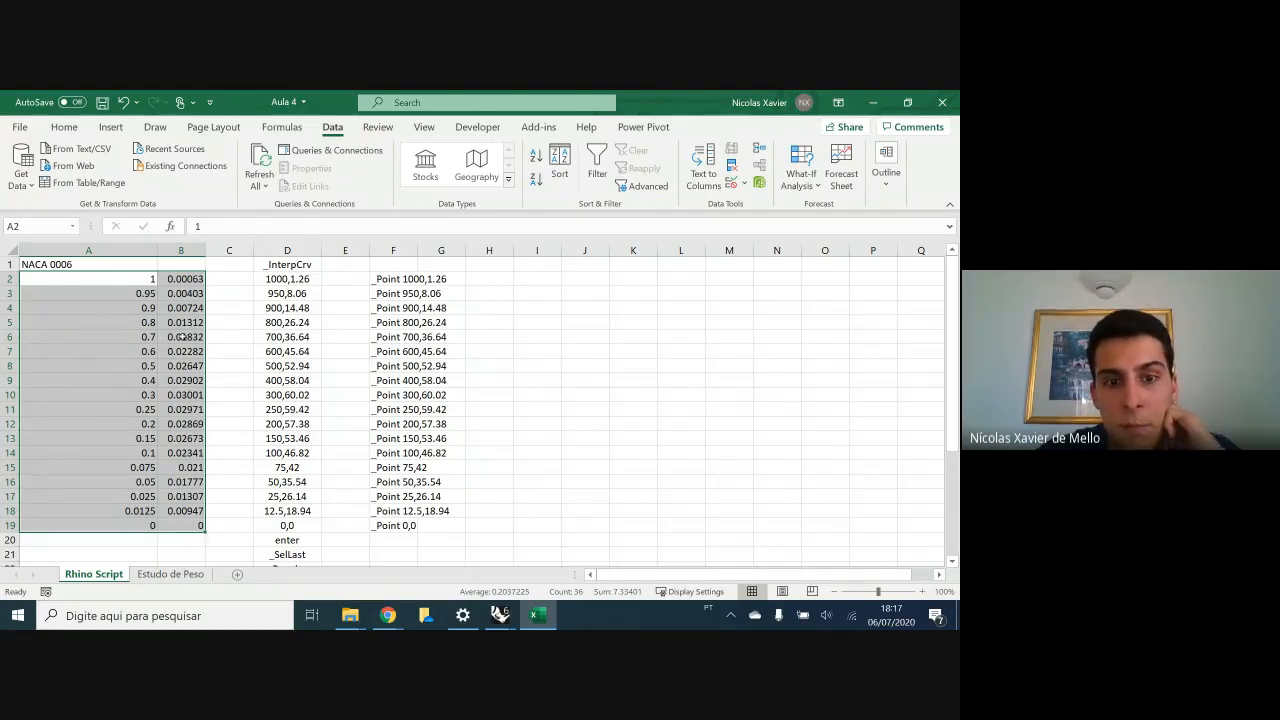
- Return to Rhino and create a point at 0,0 by entering the Point command by name
{"action": "left_click", "coordinate": [872, 104]}
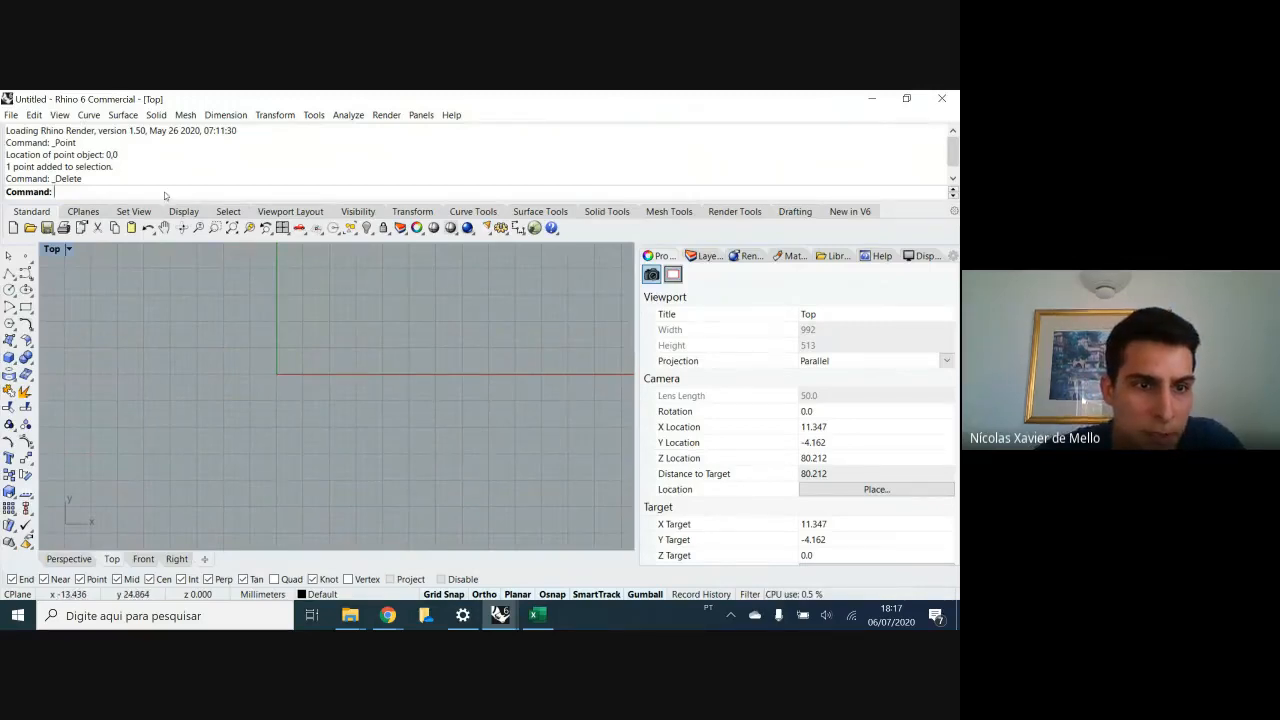
{"action": "type", "text": "ointsOn"}
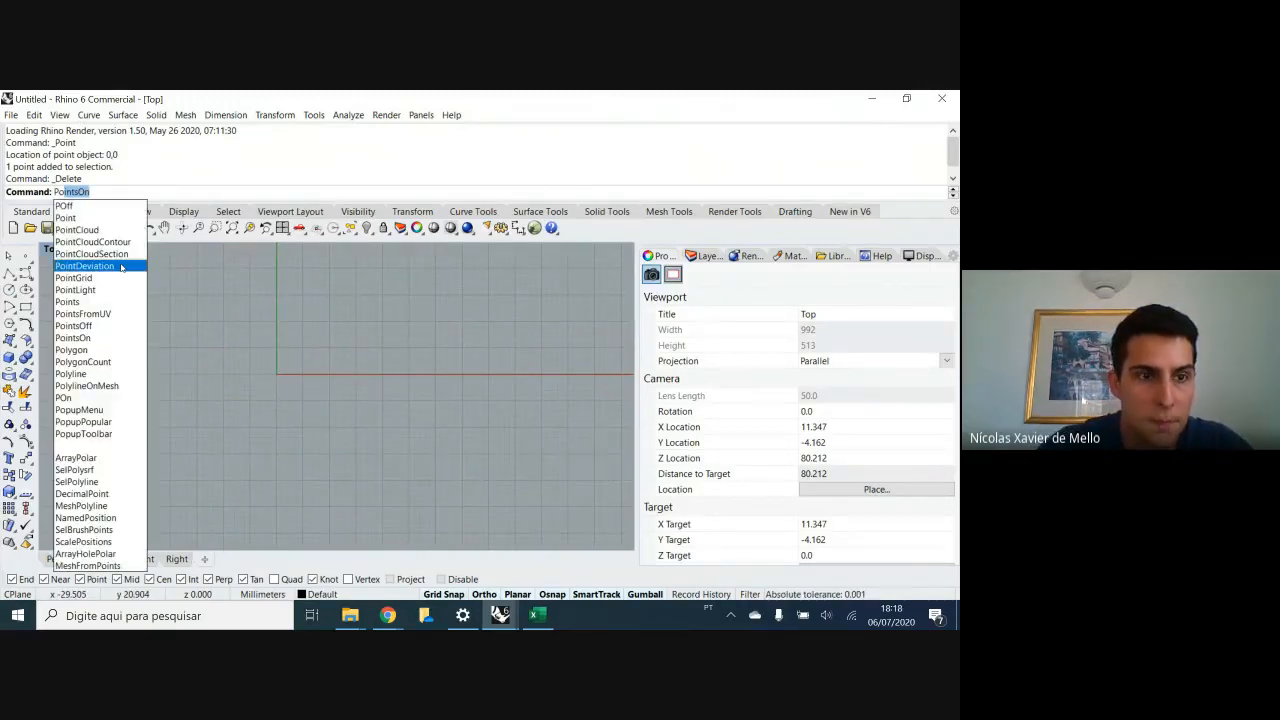
{"action": "left_click", "coordinate": [120, 218]}
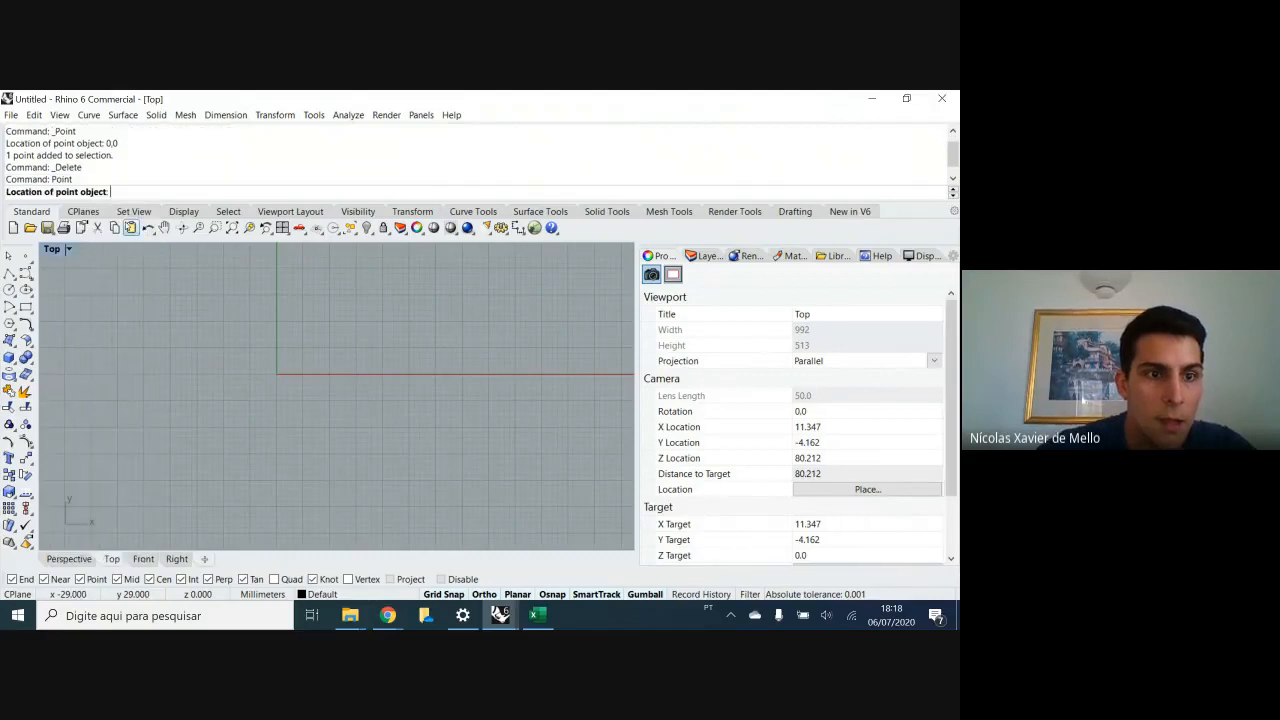
{"action": "type", "text": "0,0"}
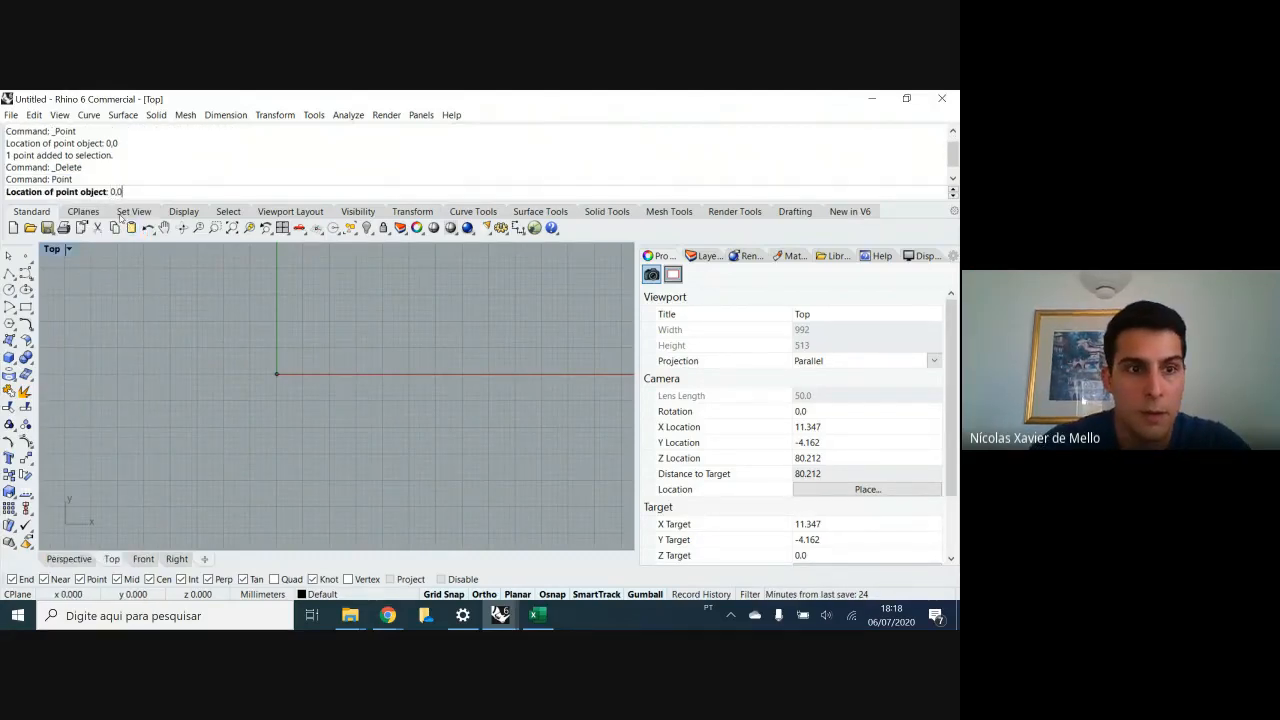
{"action": "key", "text": "Return"}
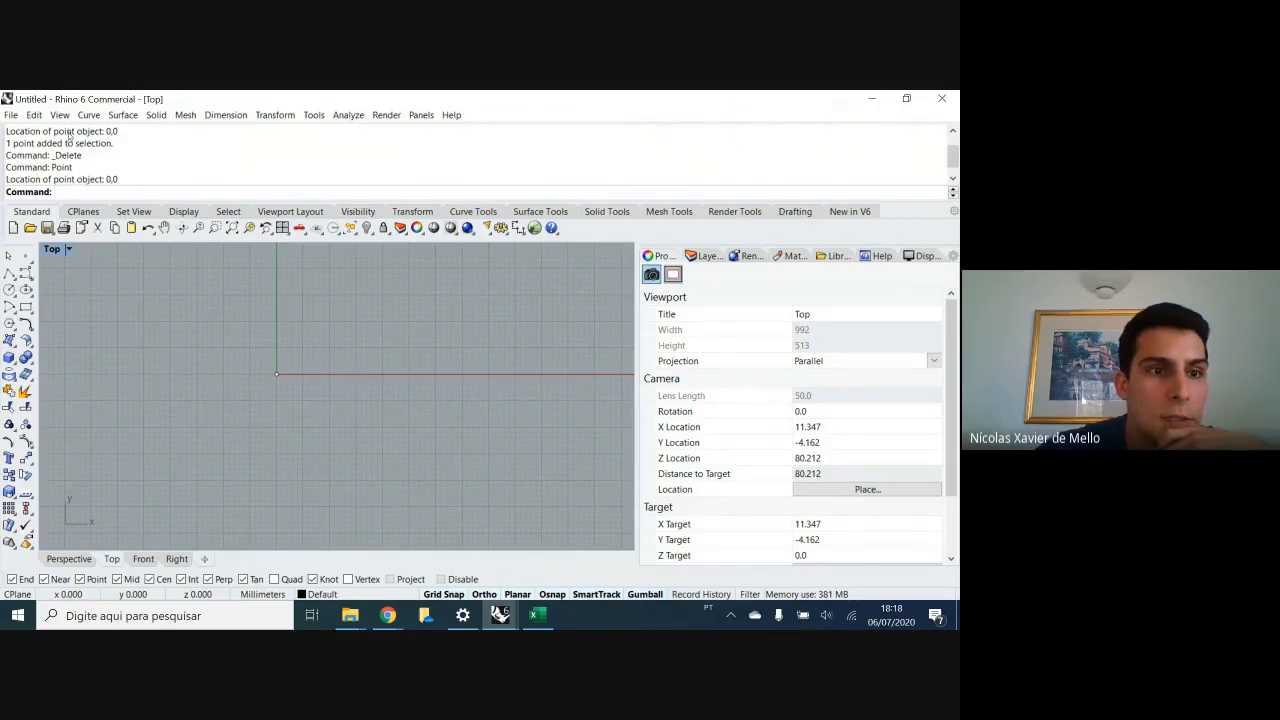
- Examine the Point command and its 0,0 location entry in the command history
{"action": "left_click_drag", "start_coordinate": [118, 181], "coordinate": [56, 170]}
{"action": "left_click", "coordinate": [54, 171]}
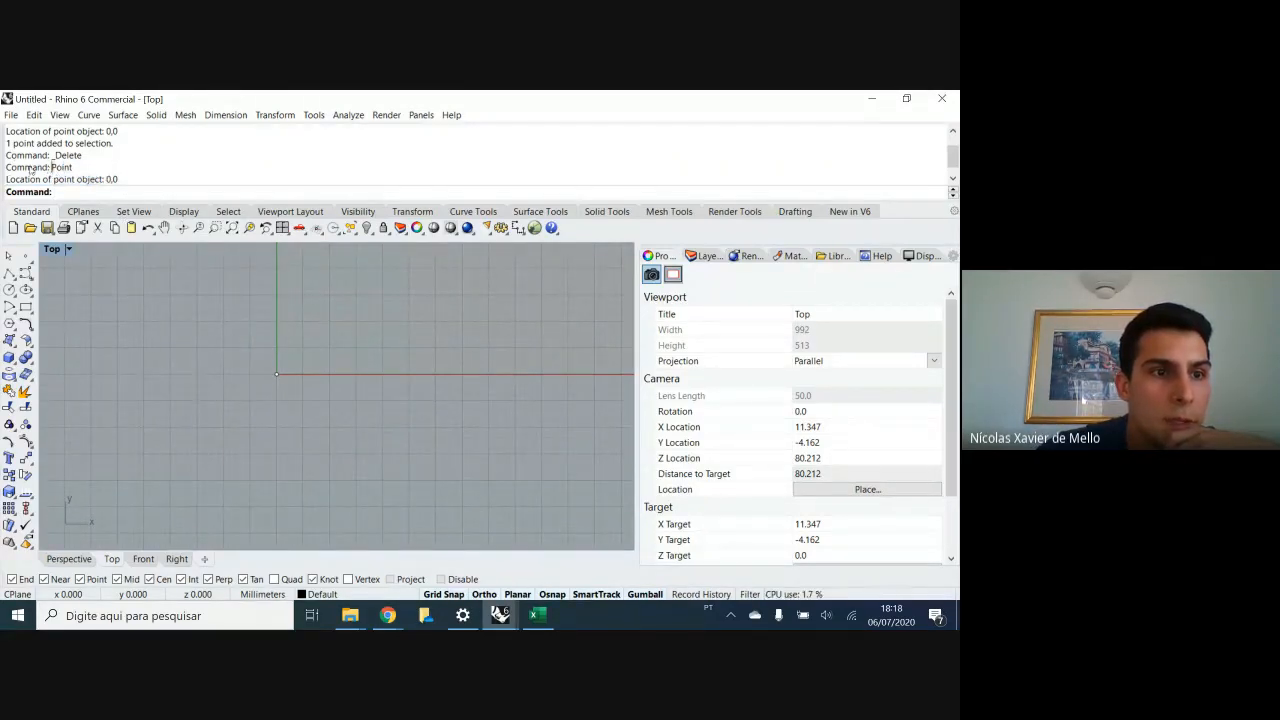
{"action": "left_click_drag", "start_coordinate": [50, 170], "coordinate": [75, 172]}
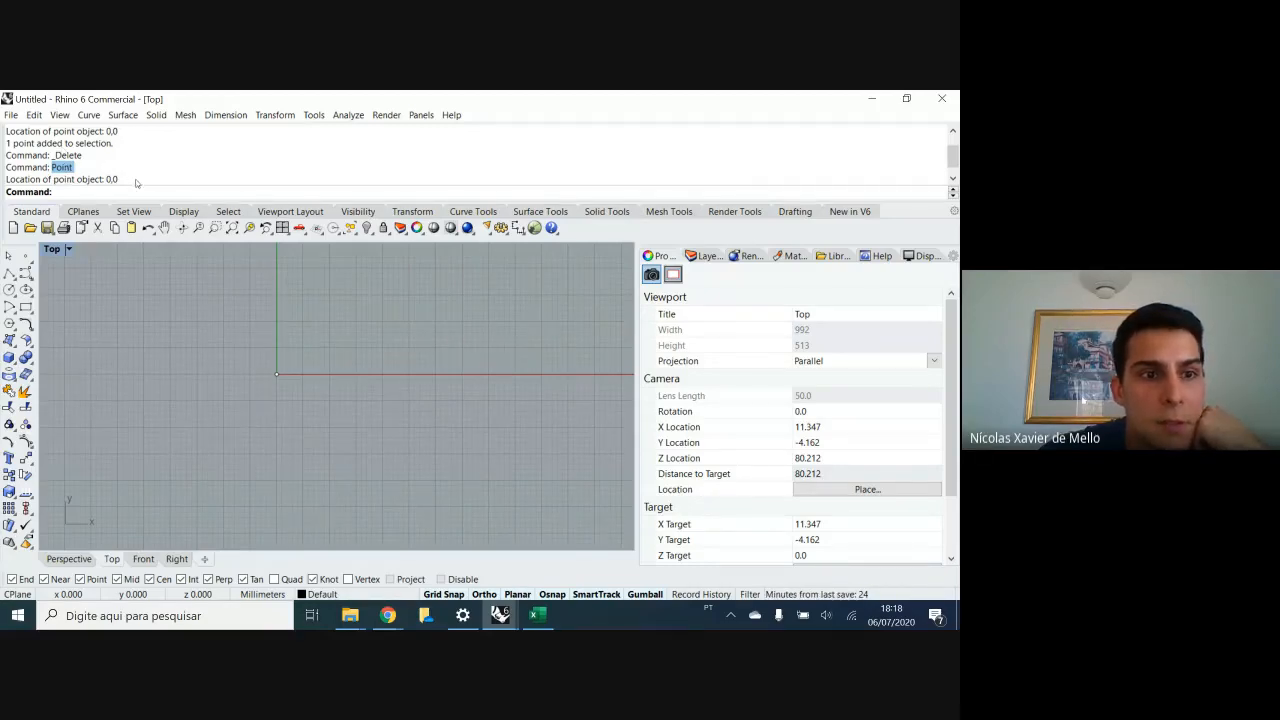
{"action": "left_click", "coordinate": [75, 194]}
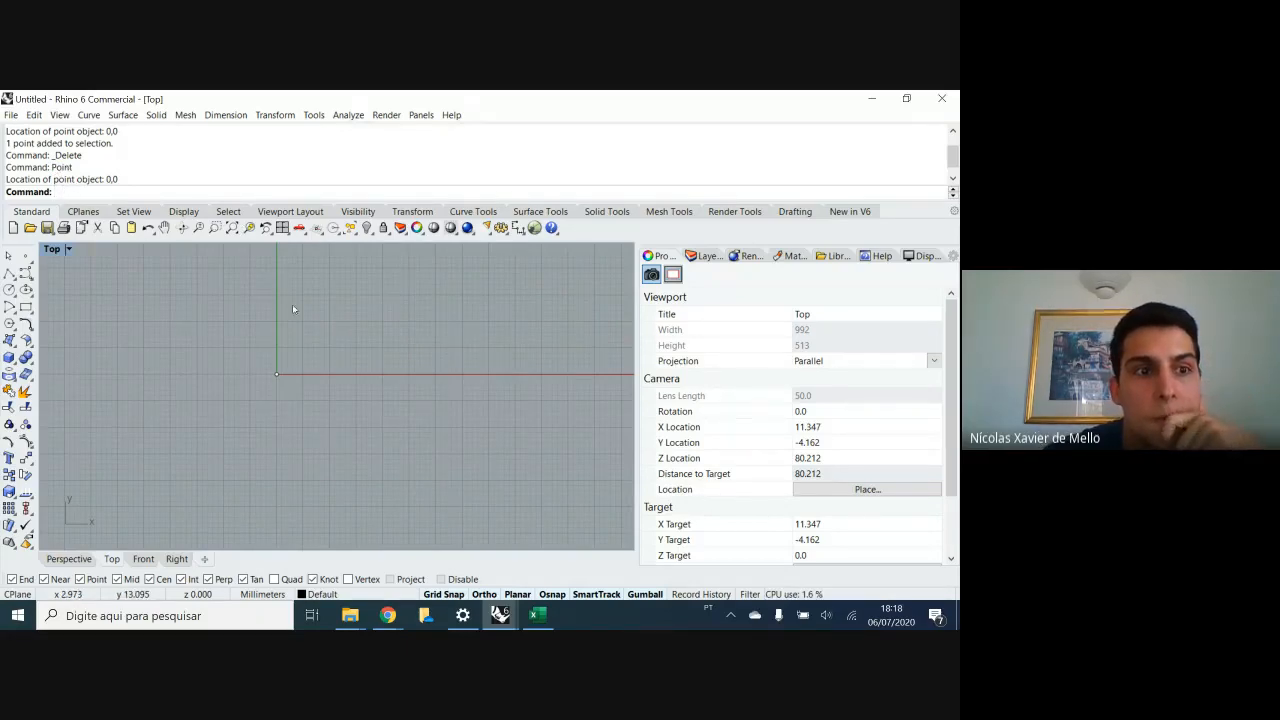
- Switch back to Excel and inspect the first coordinate pair in cells A2 and B2
{"action": "left_click", "coordinate": [869, 99]}
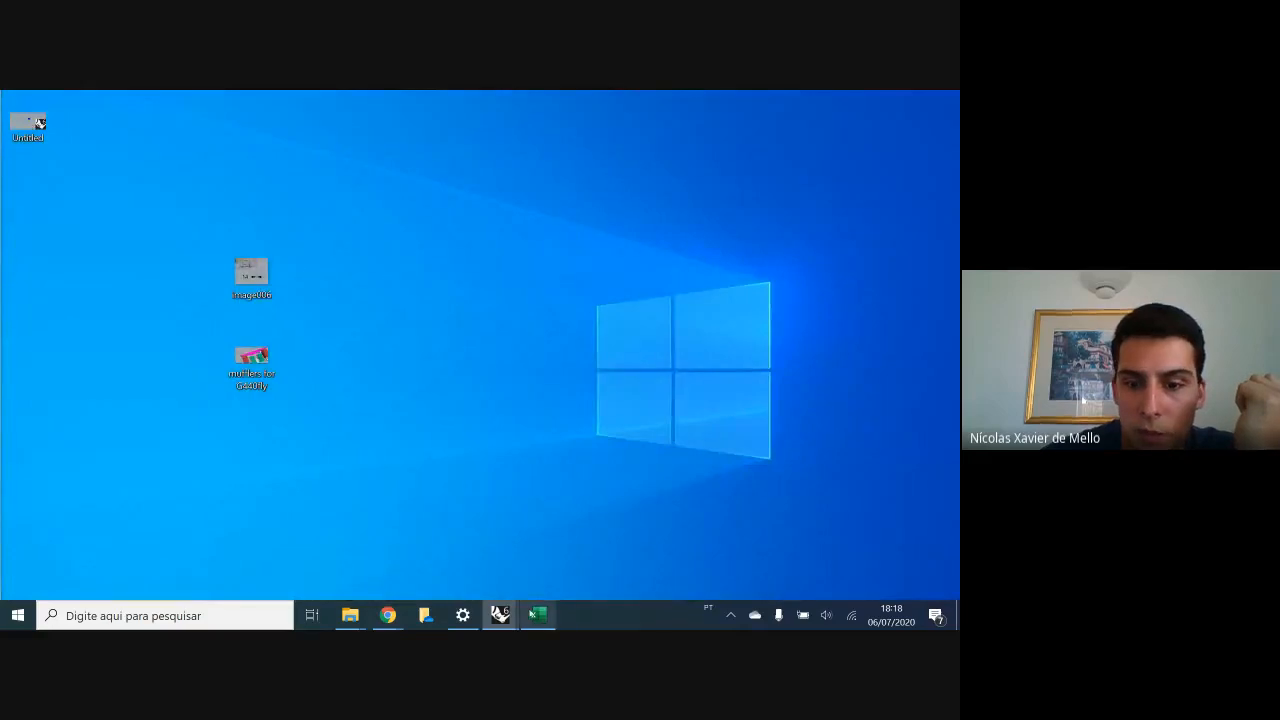
{"action": "left_click", "coordinate": [538, 614]}
{"action": "left_click", "coordinate": [181, 279]}
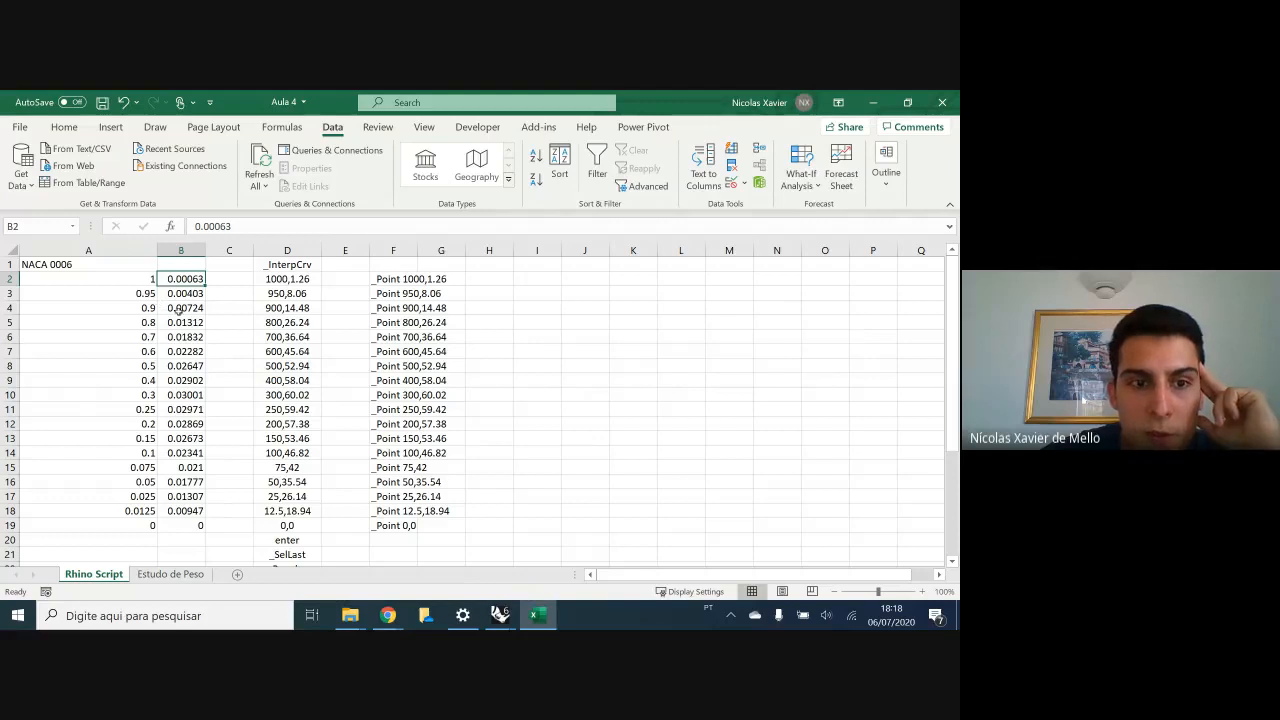
{"action": "left_click", "coordinate": [155, 281]}
{"action": "left_click", "coordinate": [166, 281]}
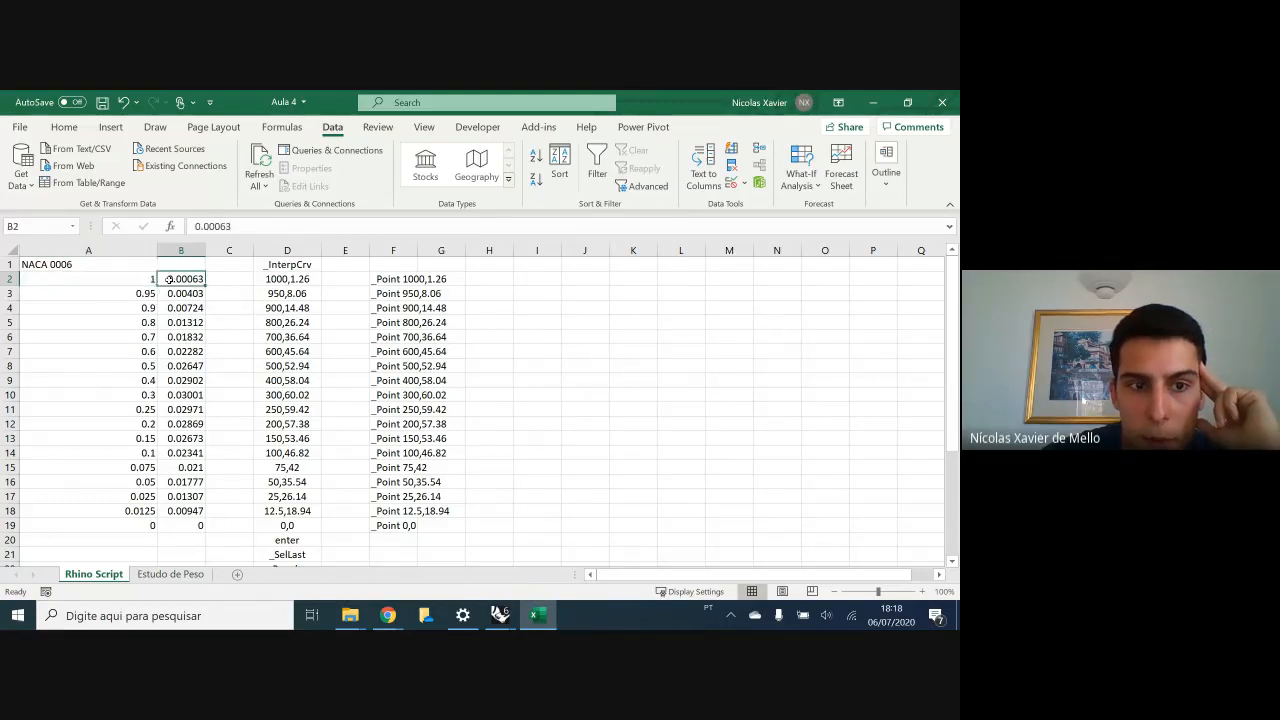
- Compare the x and y values in columns A and B with the combined coordinate formula in D2 and the command name in D1
{"action": "left_click", "coordinate": [285, 283]}
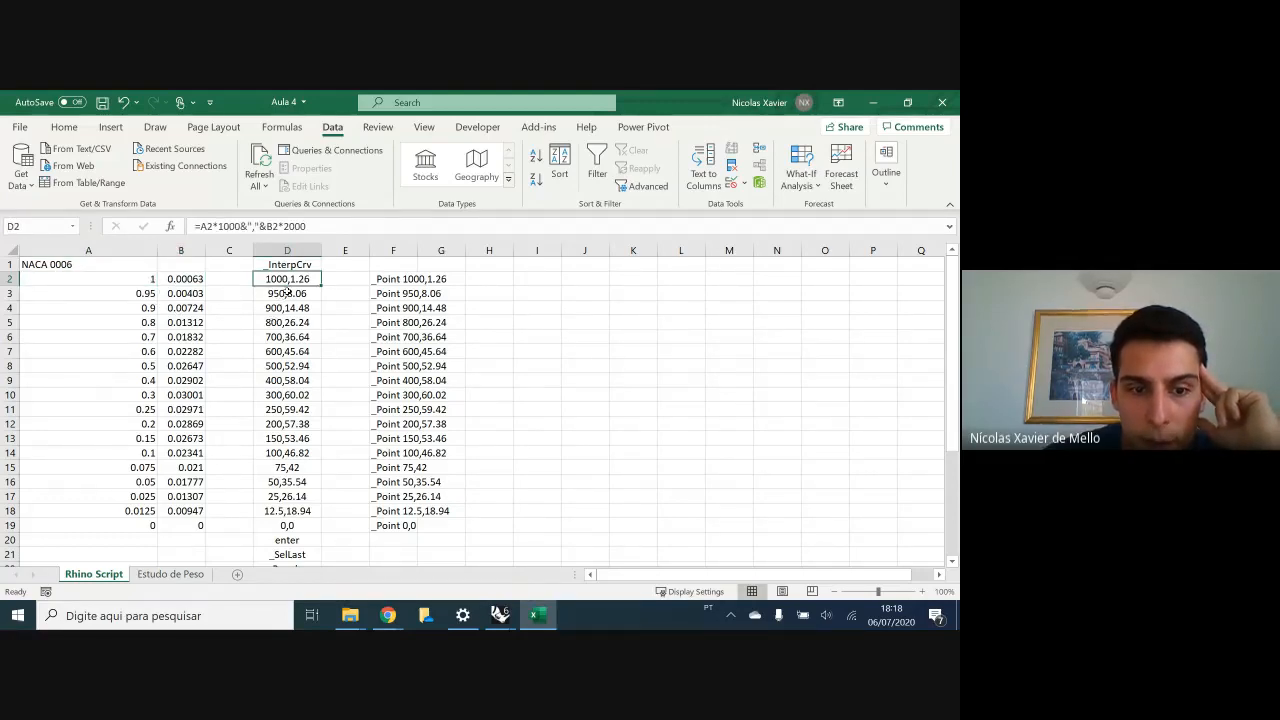
{"action": "mouse_move", "coordinate": [287, 264]}
{"action": "left_mouse_down"}
{"action": "mouse_move", "coordinate": [288, 566]}
{"action": "mouse_move", "coordinate": [303, 574]}
{"action": "mouse_move", "coordinate": [289, 551]}
{"action": "mouse_move", "coordinate": [287, 300]}
{"action": "mouse_move", "coordinate": [272, 279]}
{"action": "mouse_move", "coordinate": [289, 251]}
{"action": "left_mouse_up"}
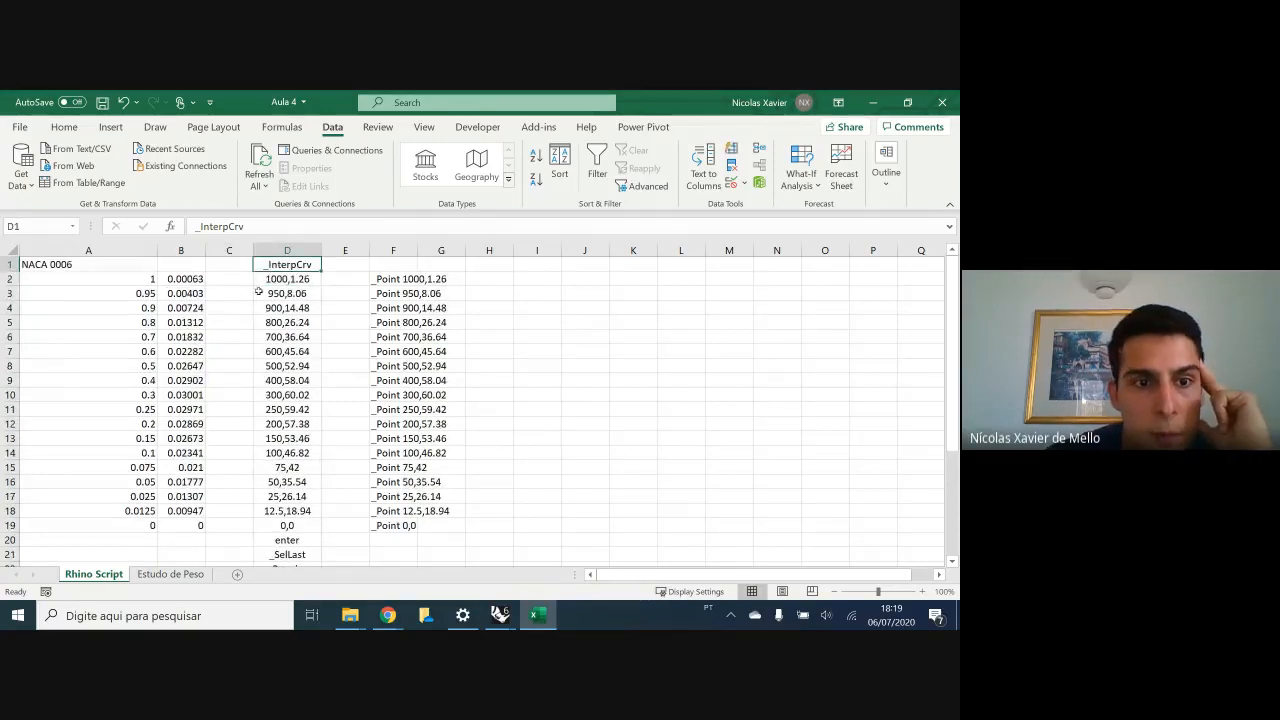
{"action": "left_click", "coordinate": [210, 307]}
{"action": "left_click", "coordinate": [133, 280]}
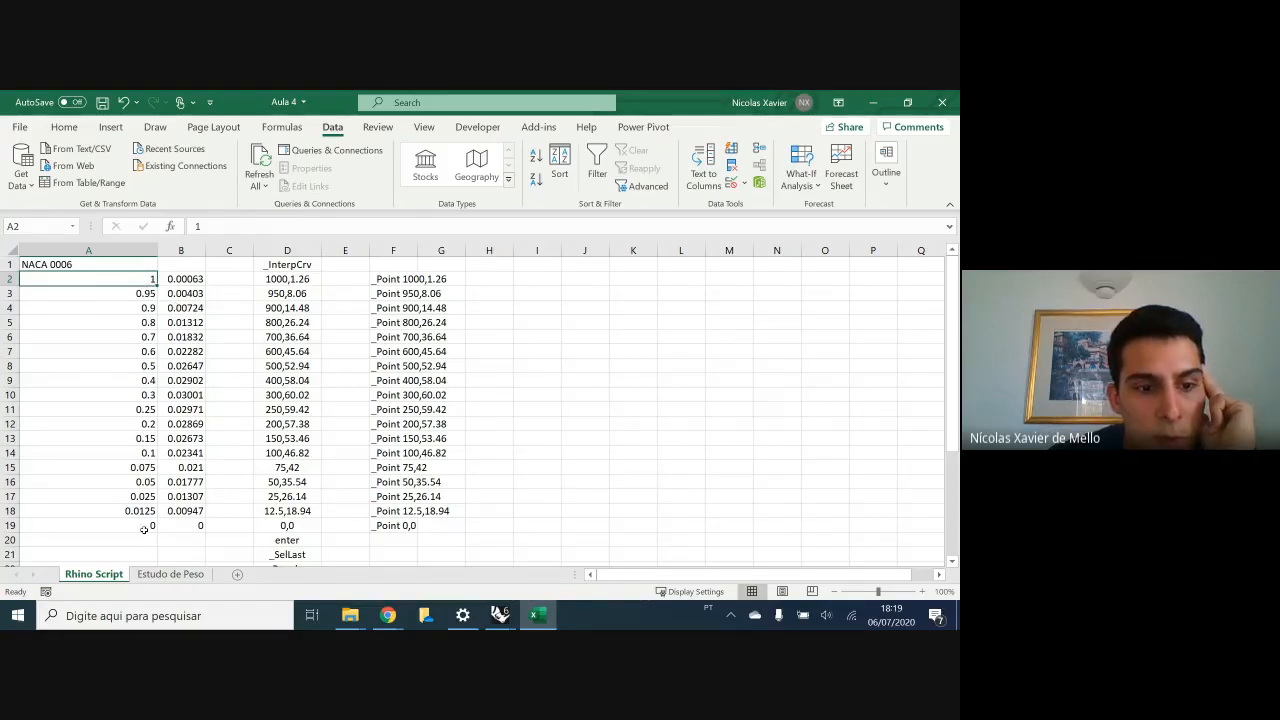
{"action": "left_click", "coordinate": [147, 290]}
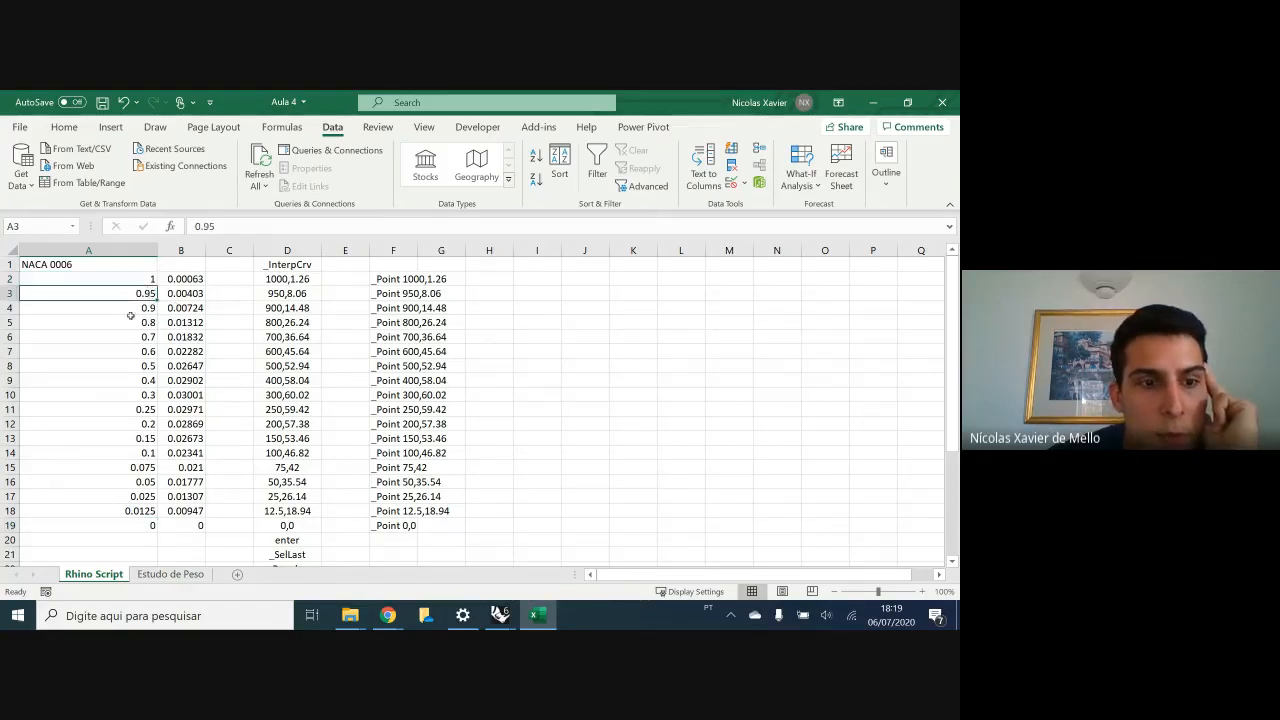
{"action": "left_click", "coordinate": [120, 279]}
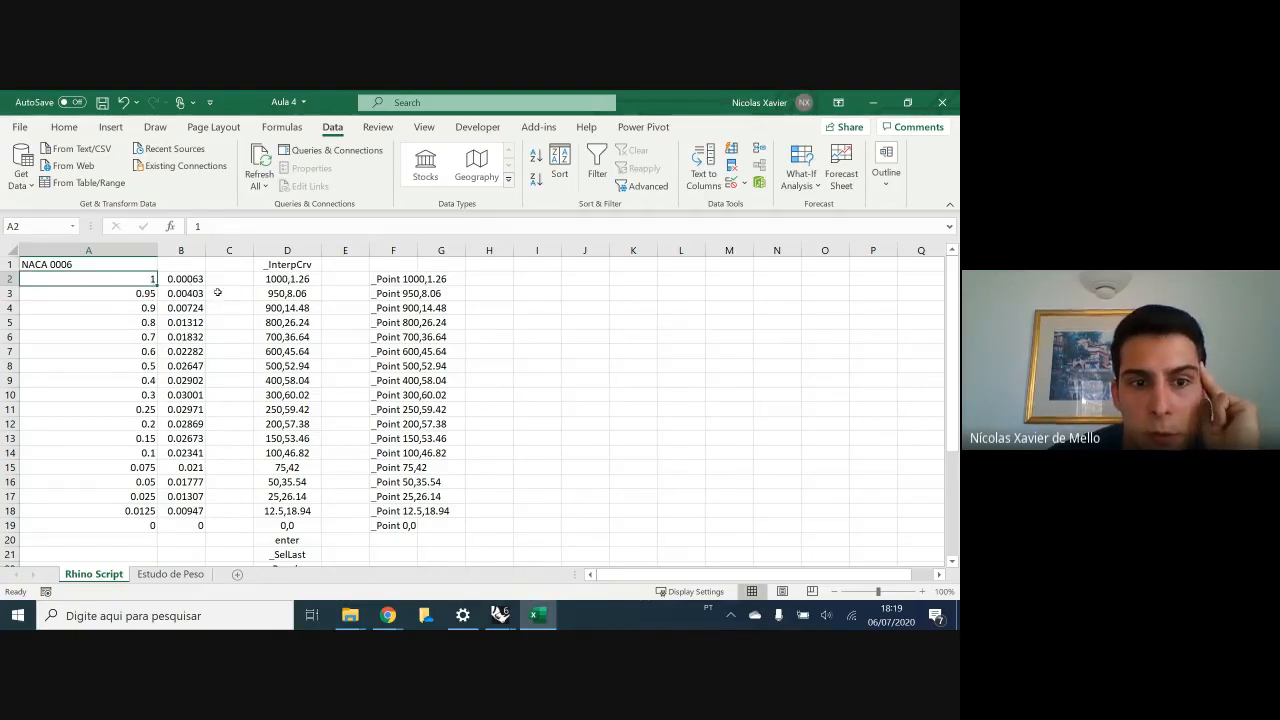
{"action": "left_click", "coordinate": [270, 281]}
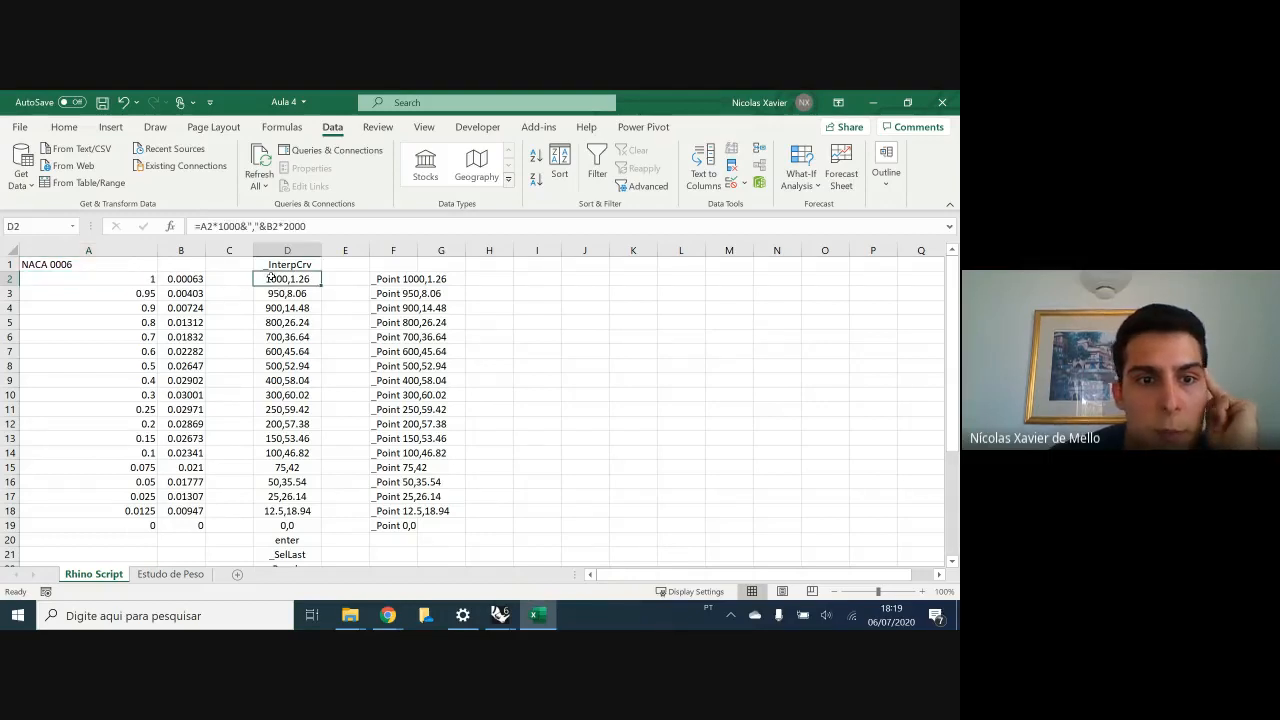
{"action": "left_click_drag", "start_coordinate": [128, 283], "coordinate": [137, 528]}
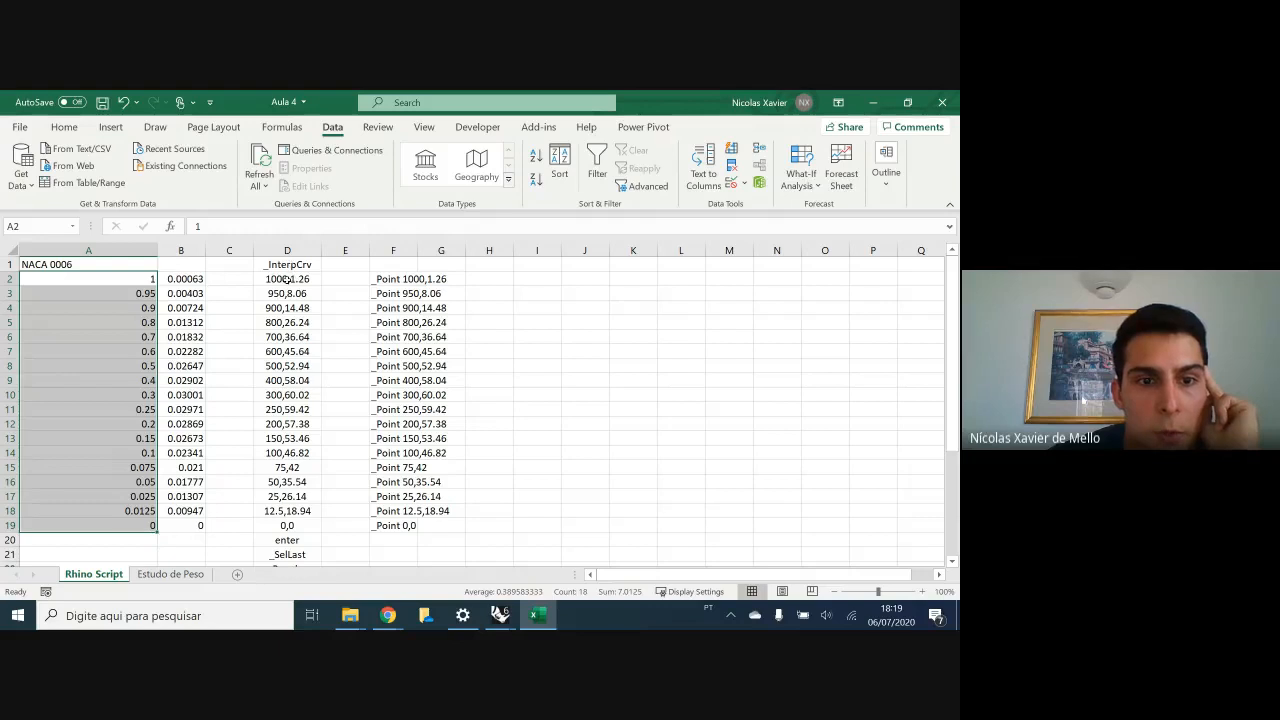
{"action": "left_click", "coordinate": [284, 280]}
{"action": "left_click_drag", "start_coordinate": [200, 227], "coordinate": [244, 227]}
{"action": "left_click", "coordinate": [242, 308]}
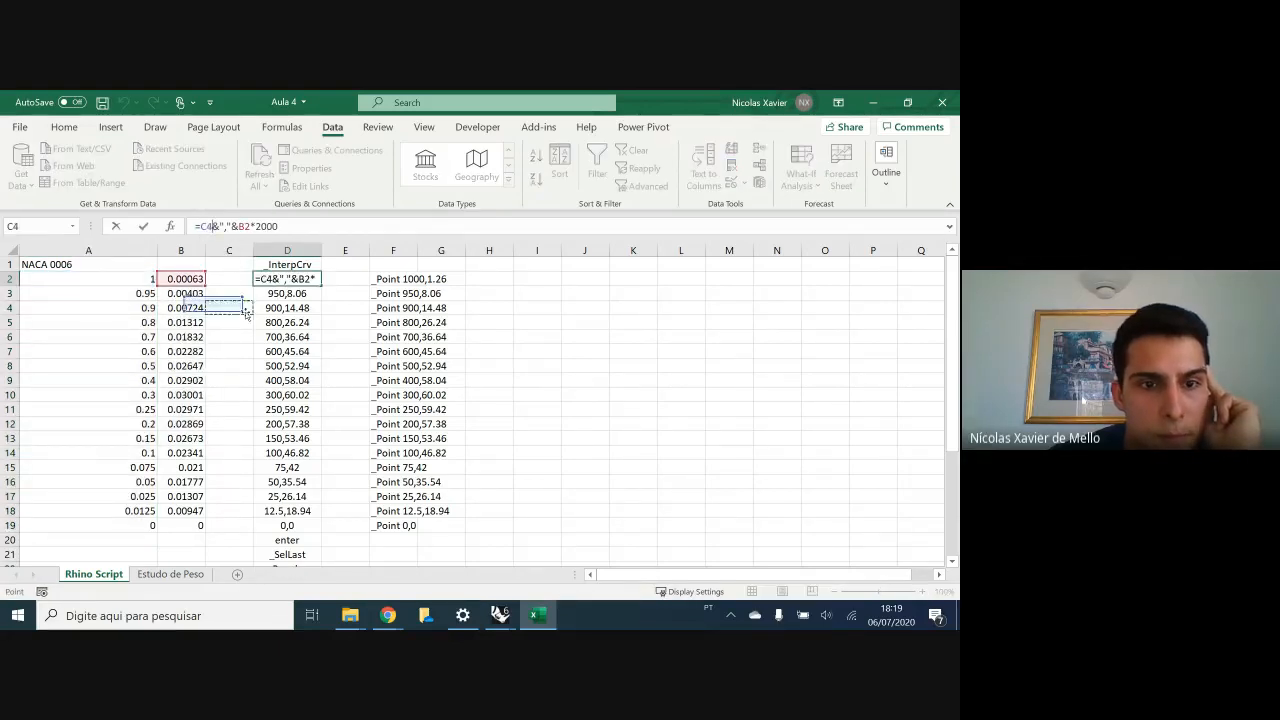
{"action": "key", "text": "Escape"}
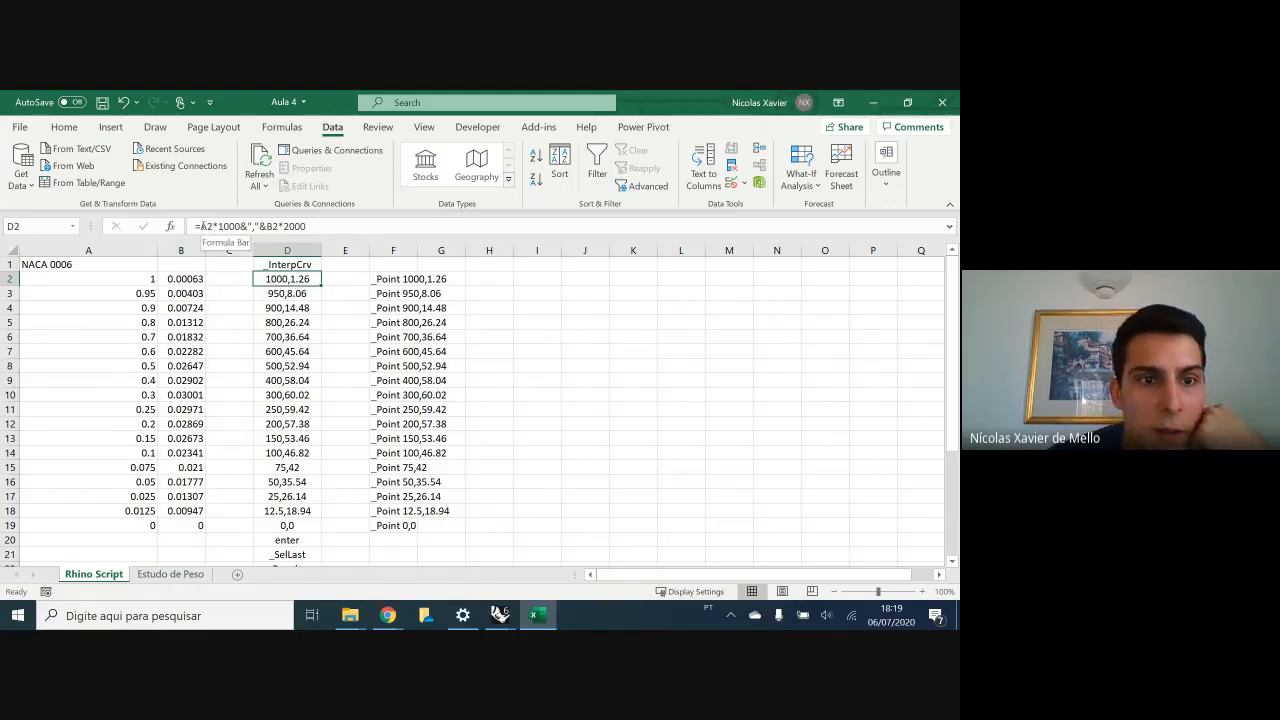
- Examine each part of the D2 formula =A2*1000&","&B2*2000, including the & operators and quoted comma, without changing it
{"action": "left_click_drag", "start_coordinate": [201, 226], "coordinate": [242, 227]}
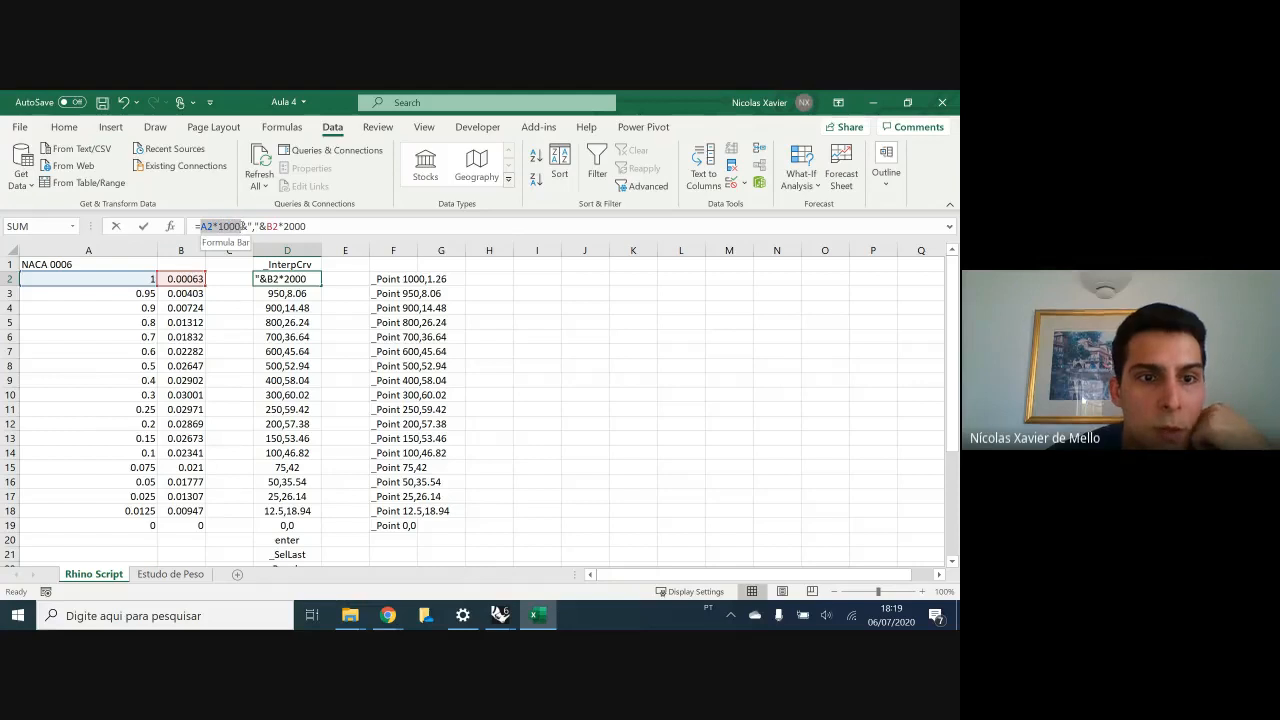
{"action": "left_click", "coordinate": [243, 226]}
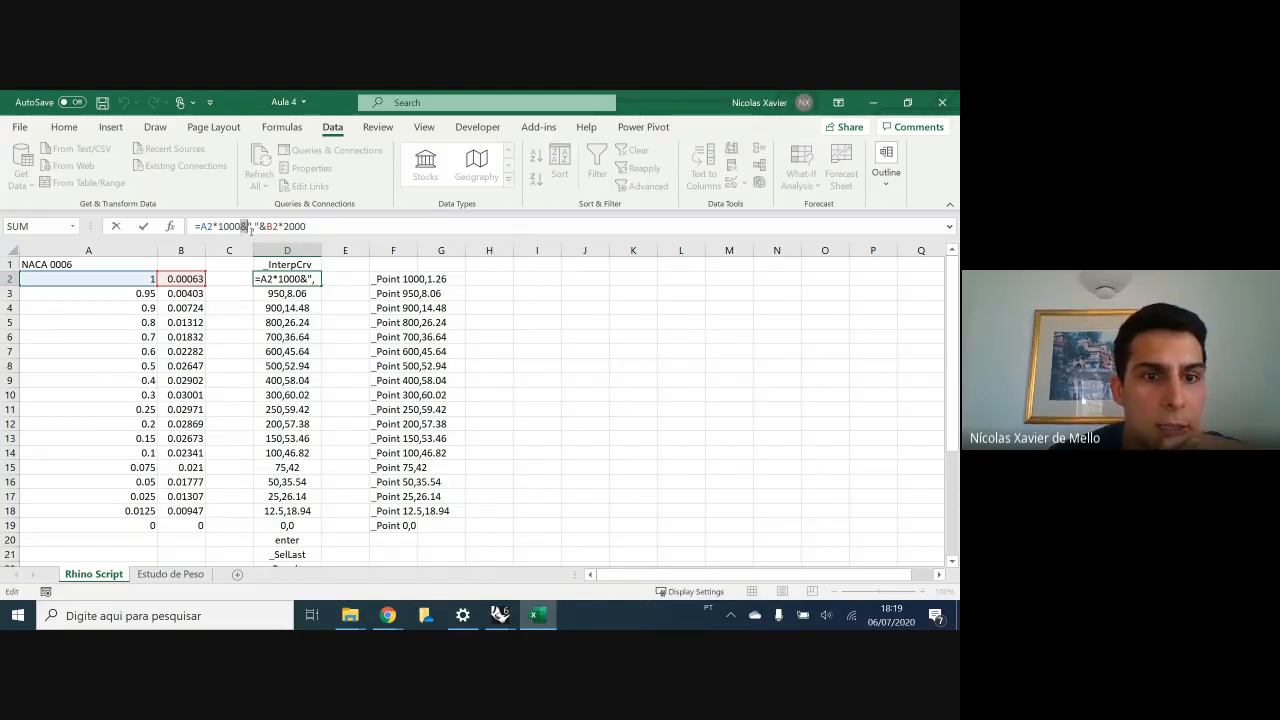
{"action": "left_click", "coordinate": [254, 226]}
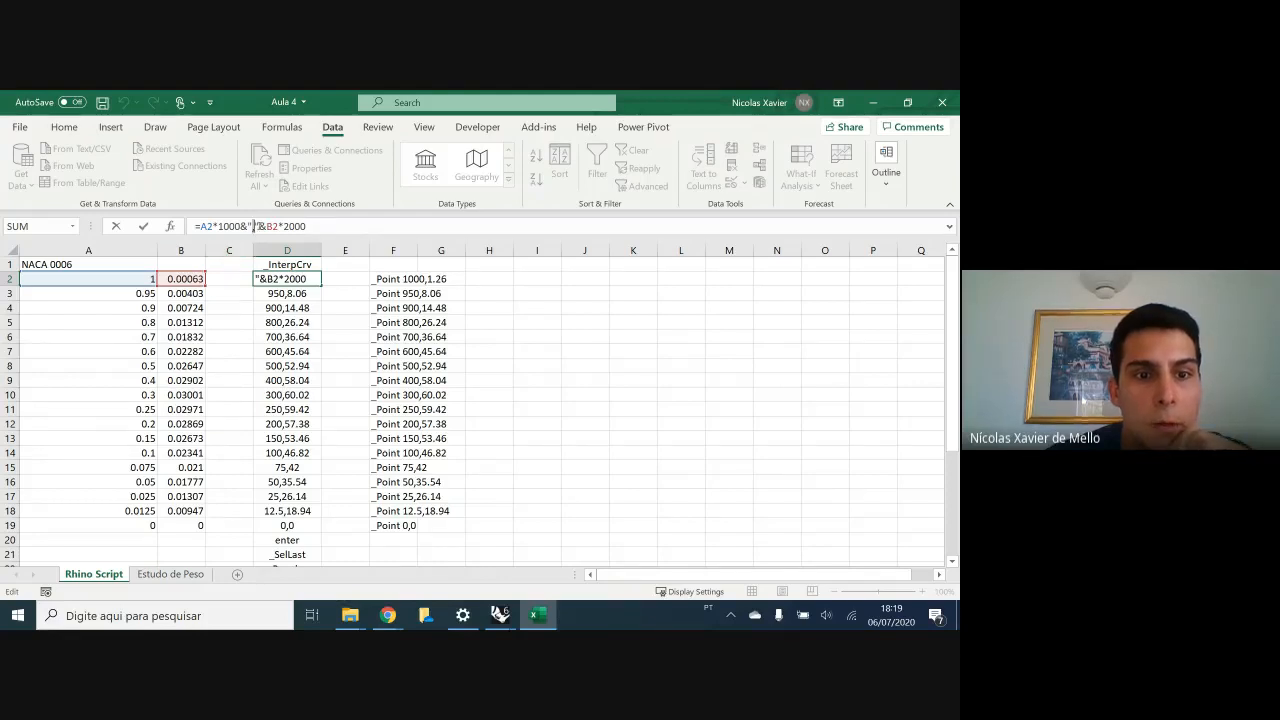
{"action": "left_click_drag", "start_coordinate": [258, 226], "coordinate": [277, 229]}
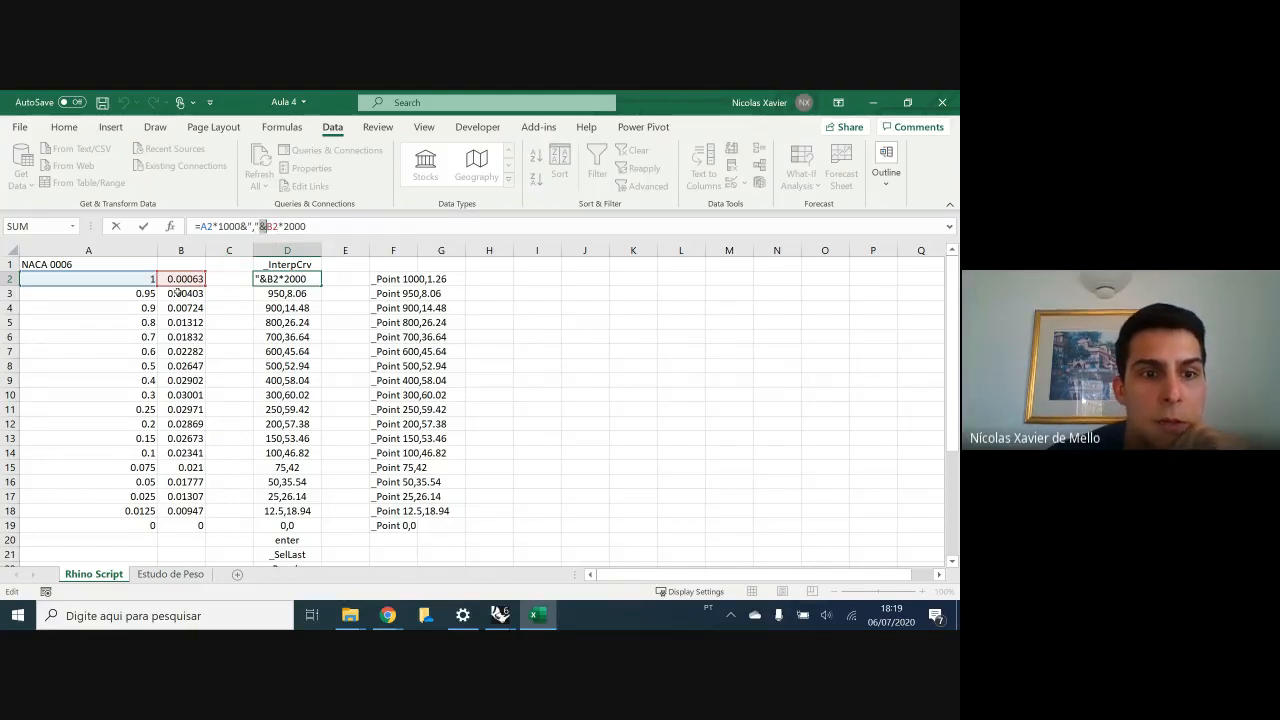
{"action": "right_click", "coordinate": [261, 227]}
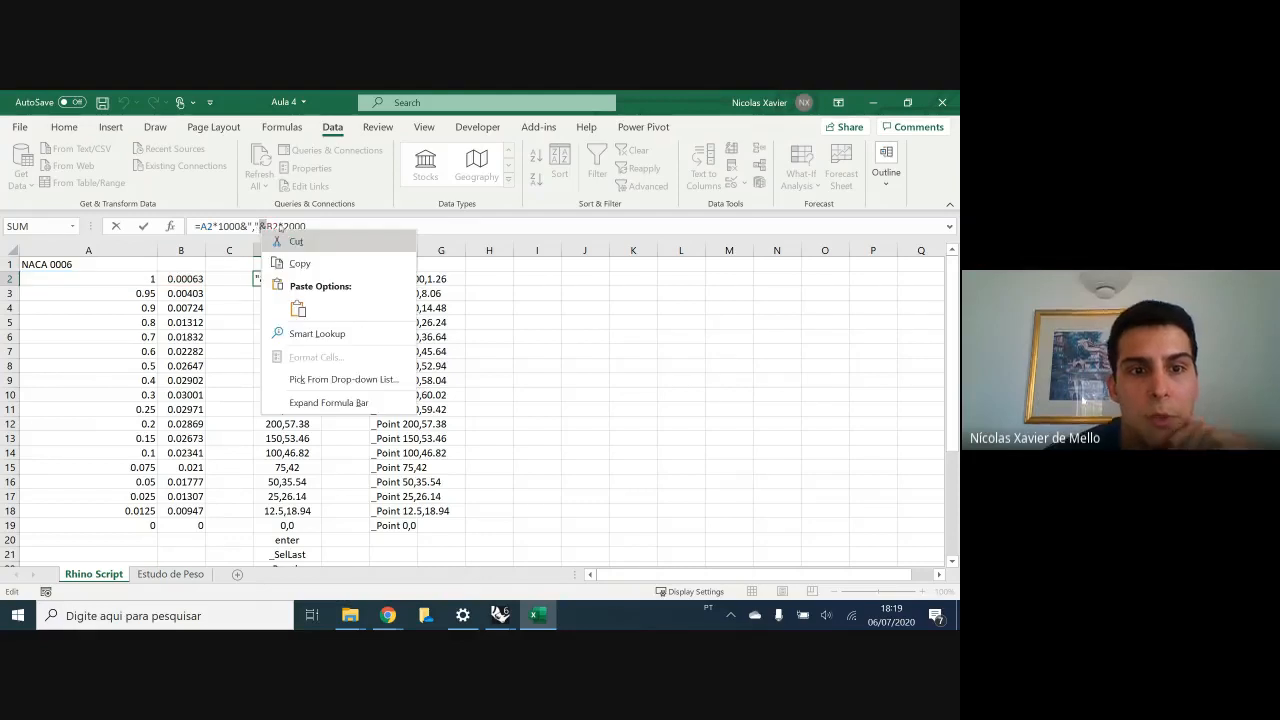
{"action": "key", "text": "Escape"}
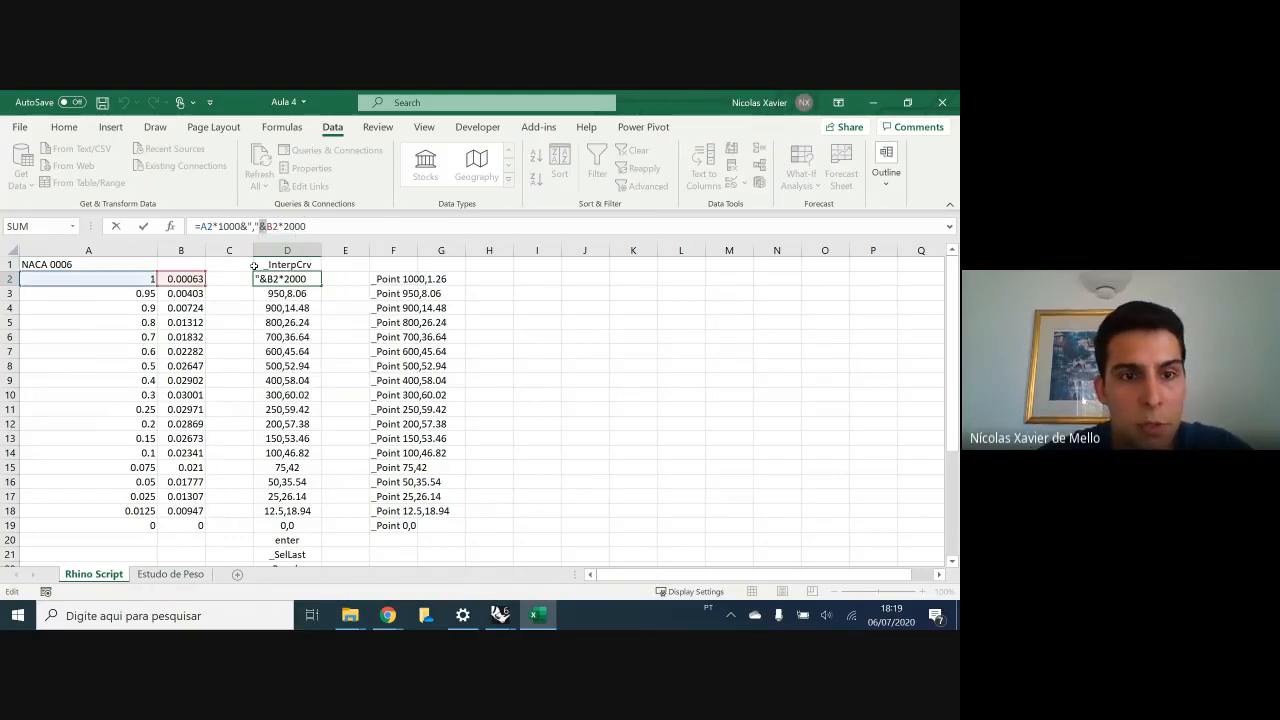
{"action": "key", "text": "Escape"}
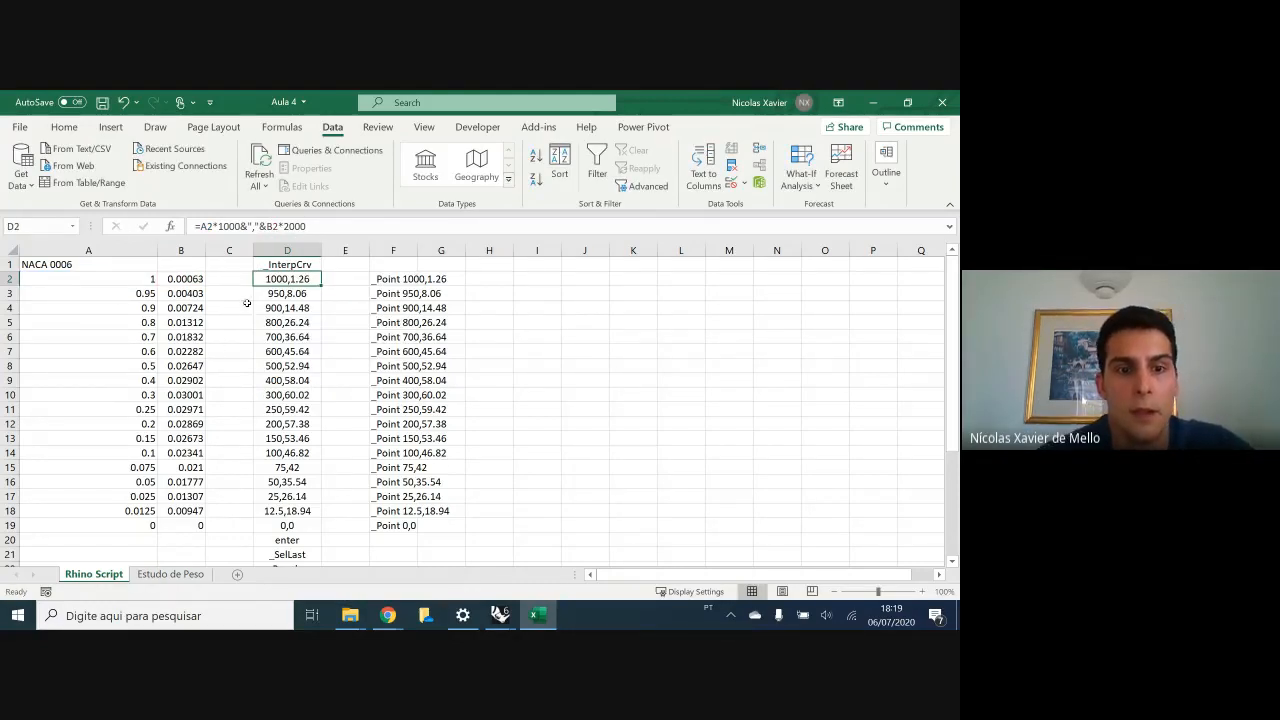
{"action": "key", "text": "Up"}
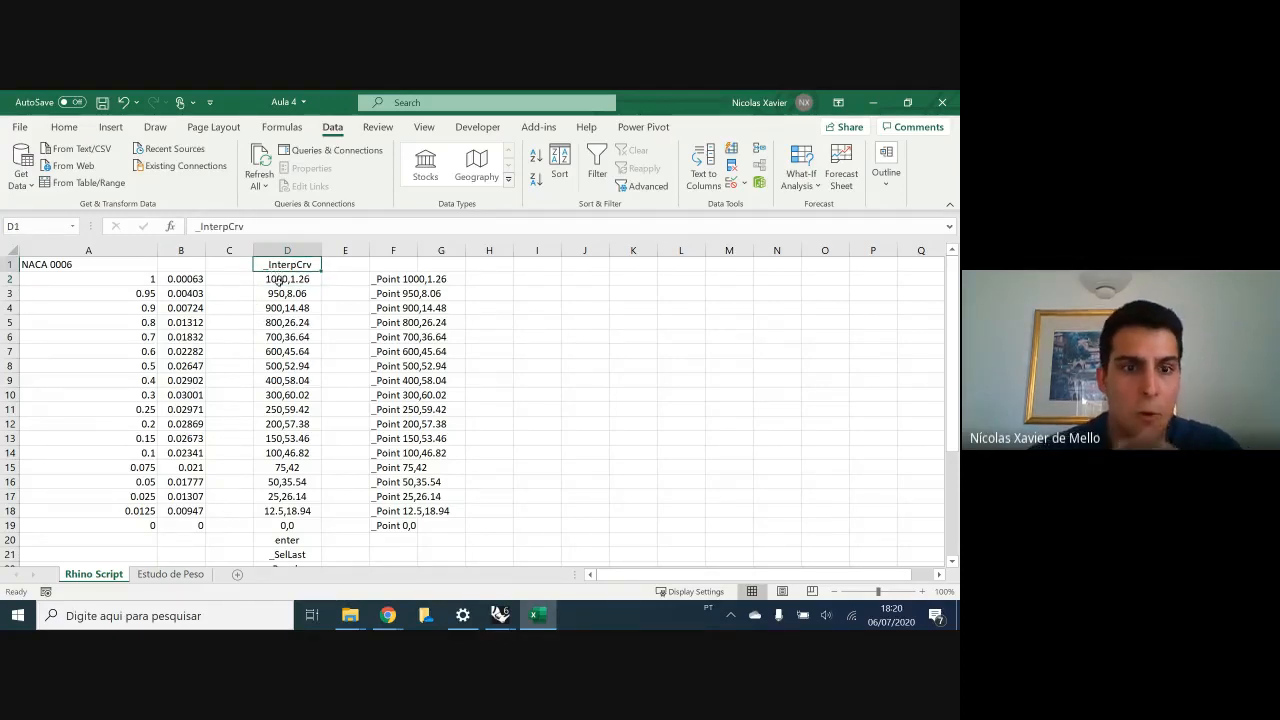
- Switch to Rhino and start an interpolated curve from the curve tools to check its _InterpCrv command name
{"action": "left_click", "coordinate": [537, 452]}
{"action": "left_click", "coordinate": [580, 478]}
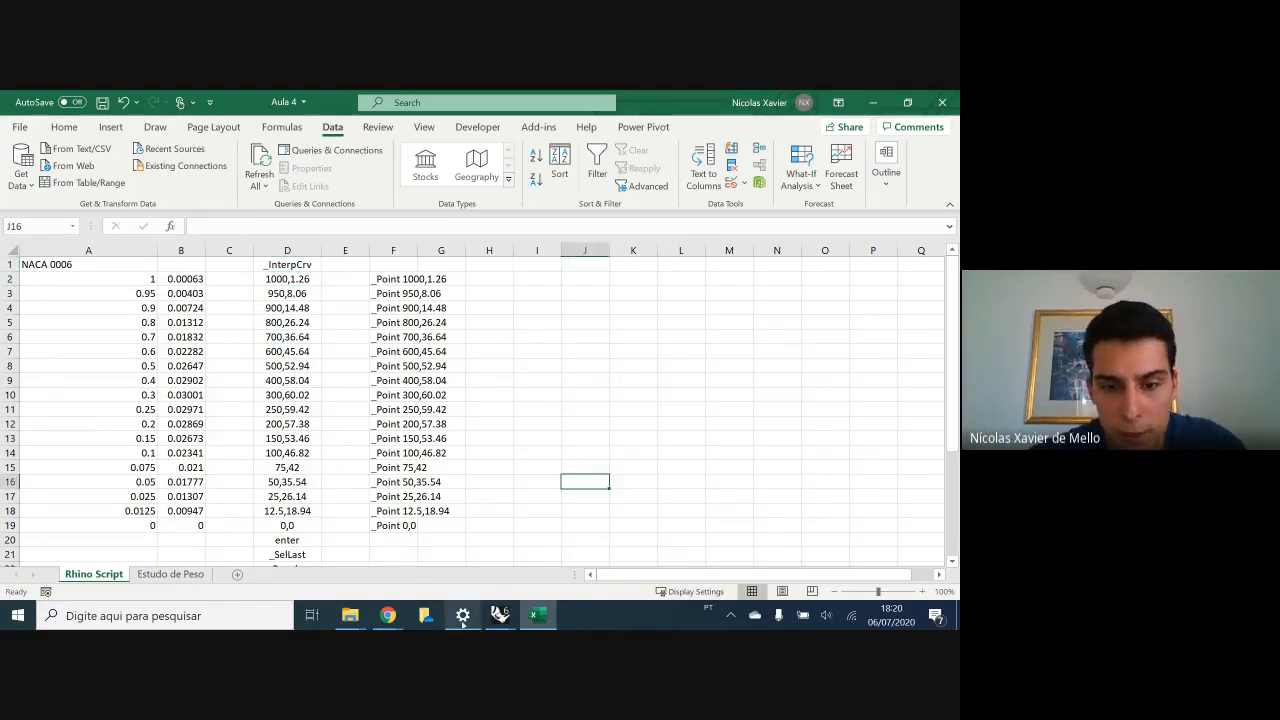
{"action": "mouse_move", "coordinate": [500, 615]}
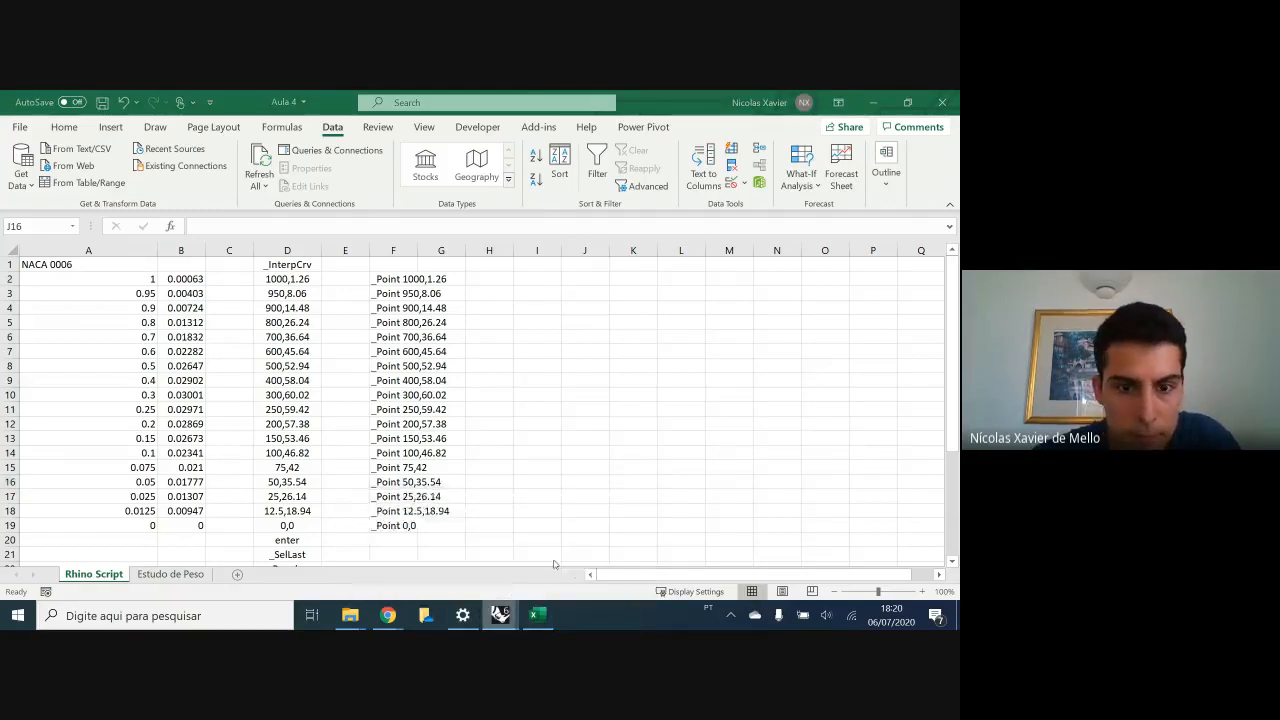
{"action": "left_click", "coordinate": [573, 552]}
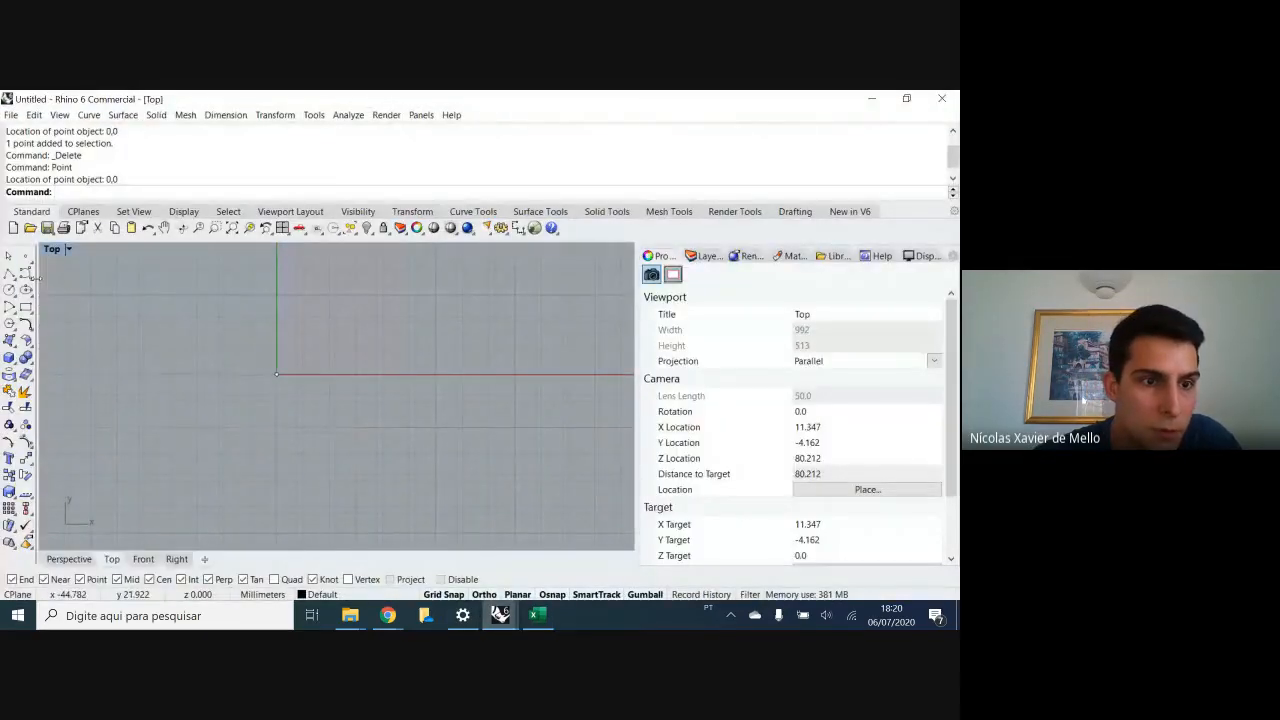
{"action": "left_click", "coordinate": [468, 211]}
{"action": "left_click", "coordinate": [25, 306]}
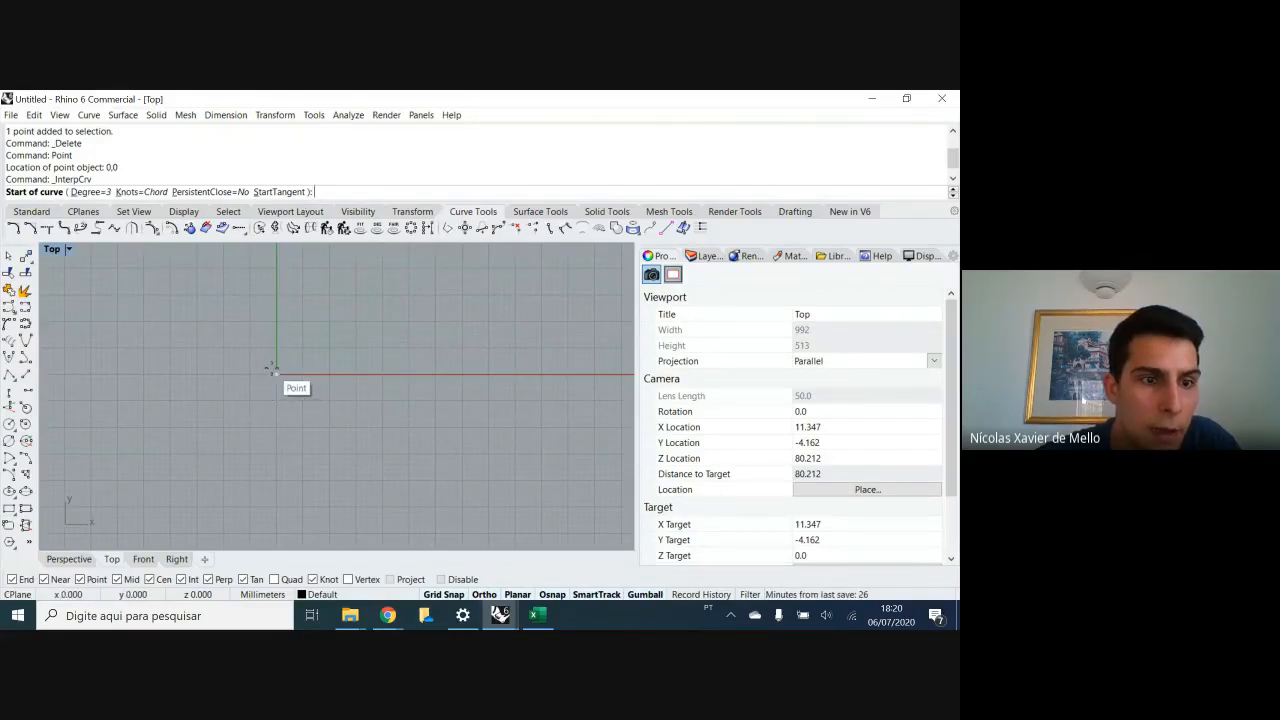
- Draw a six-point control-point curve above the x-axis in the Top viewport with the Curve command
{"action": "left_click", "coordinate": [9, 307]}
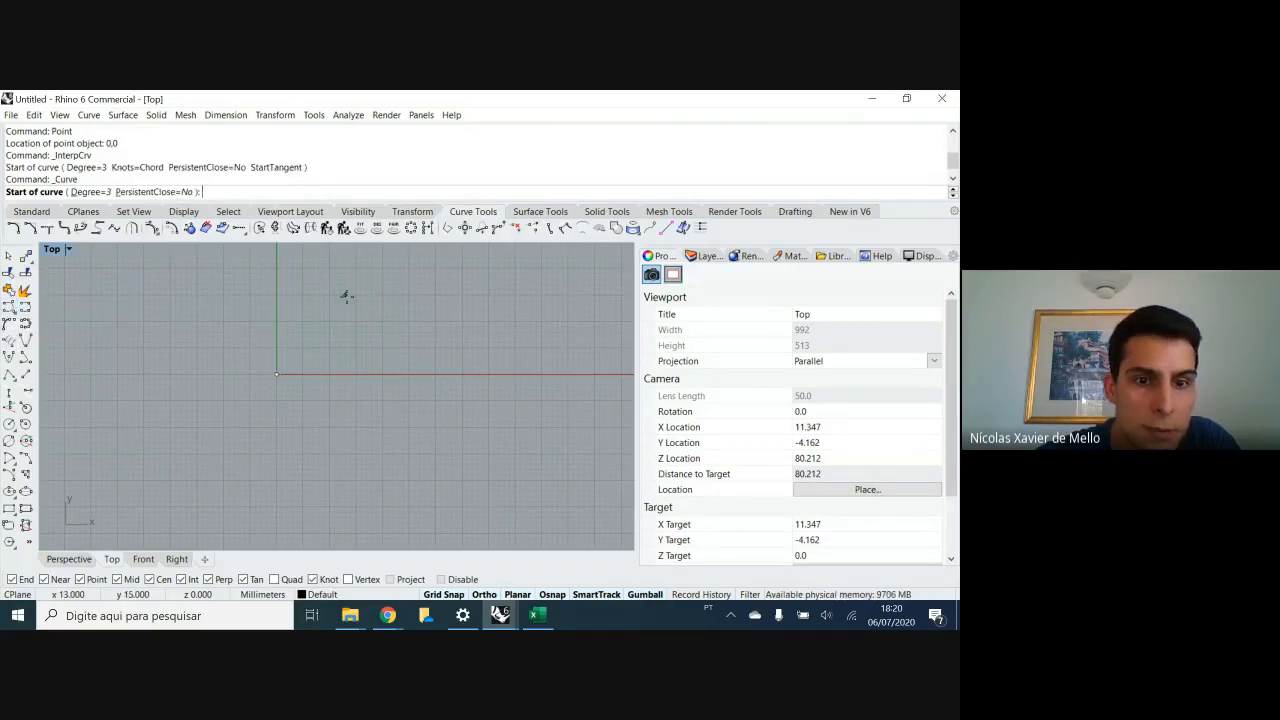
{"action": "left_click", "coordinate": [345, 294]}
{"action": "left_click", "coordinate": [429, 294]}
{"action": "left_click", "coordinate": [477, 294]}
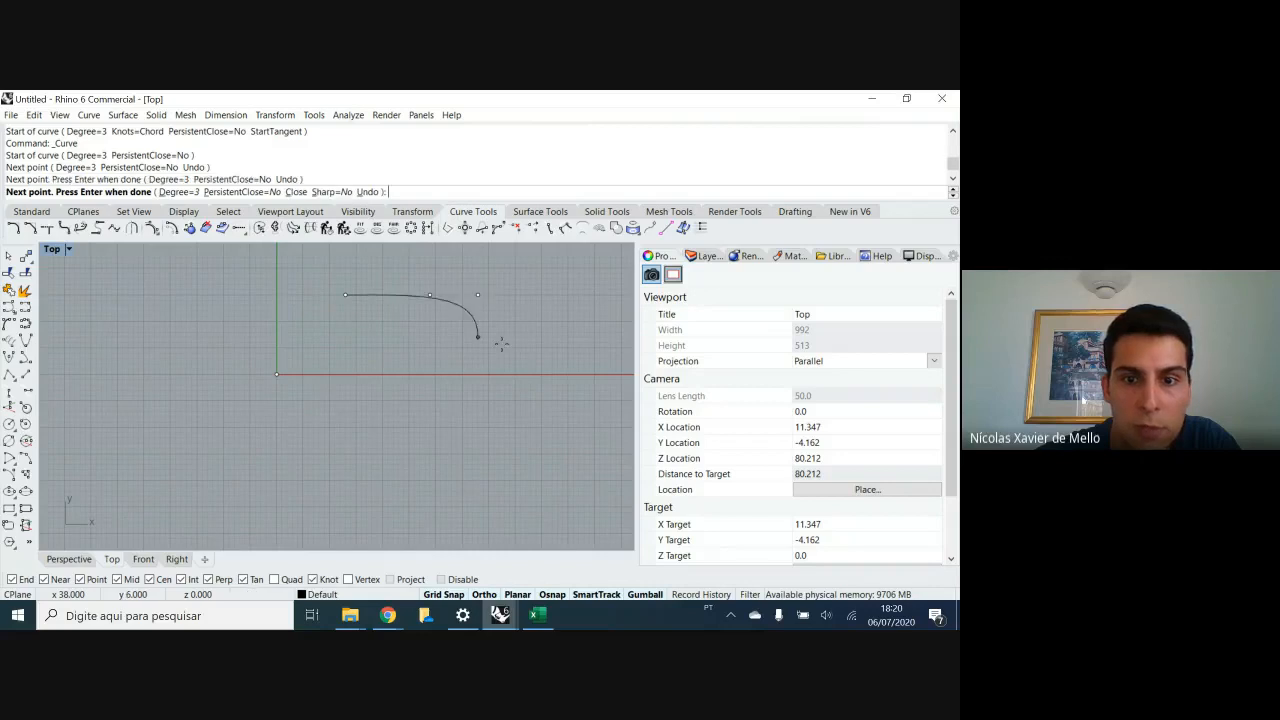
{"action": "left_click", "coordinate": [477, 363]}
{"action": "left_click", "coordinate": [546, 363]}
{"action": "left_click", "coordinate": [546, 284]}
{"action": "key", "text": "Return"}
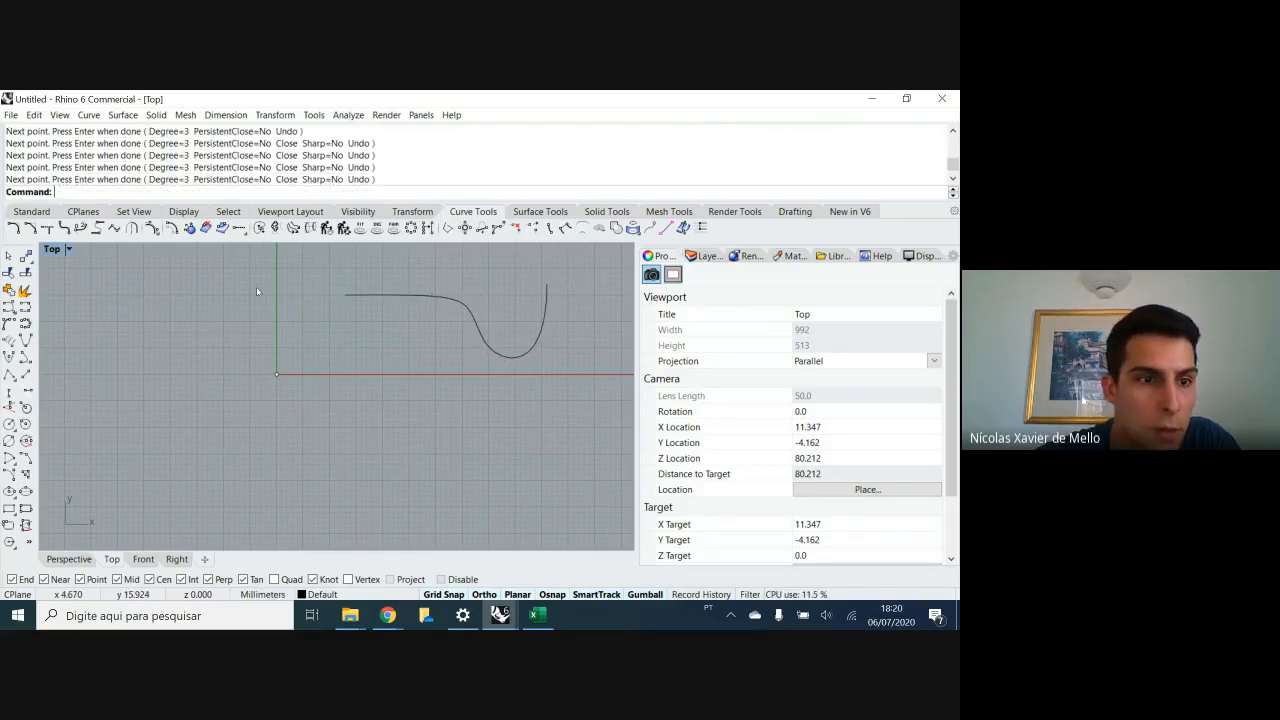
- Draw a five-point interpolated curve below the x-axis with InterpCrv, for comparison with the control-point curve
{"action": "left_click", "coordinate": [25, 307]}
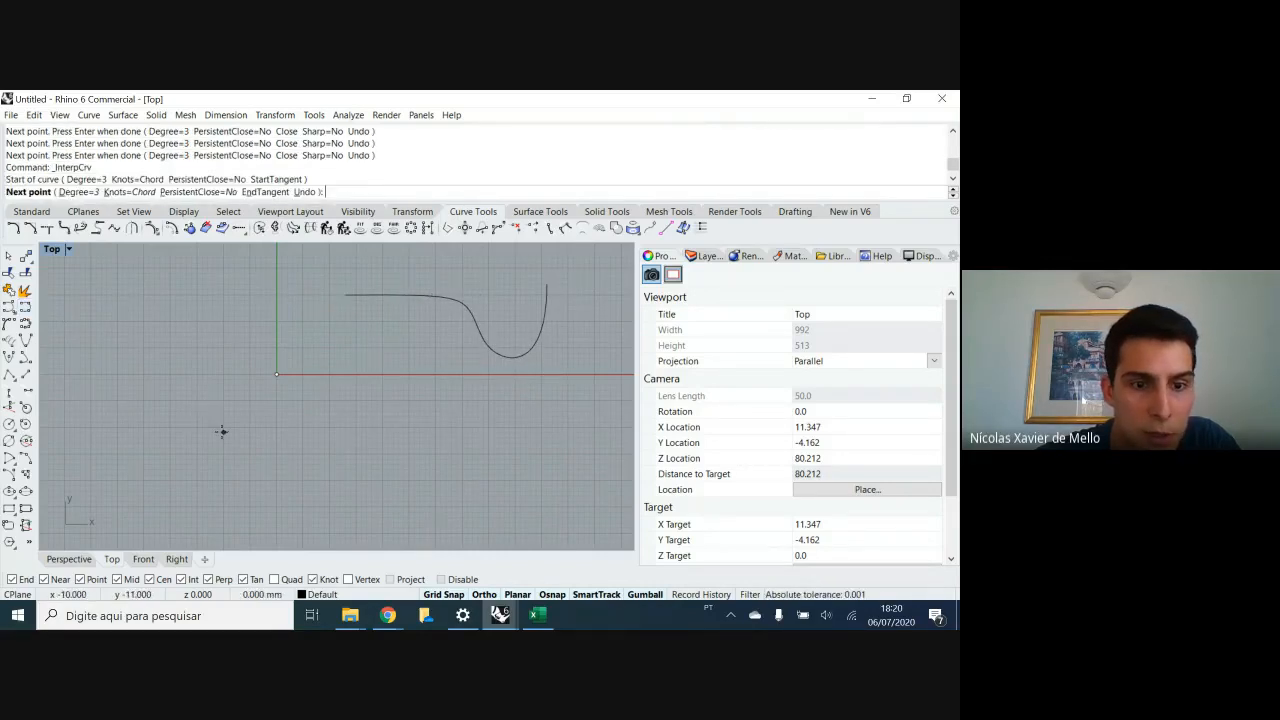
{"action": "left_click", "coordinate": [224, 432]}
{"action": "left_click", "coordinate": [287, 432]}
{"action": "left_click", "coordinate": [289, 496]}
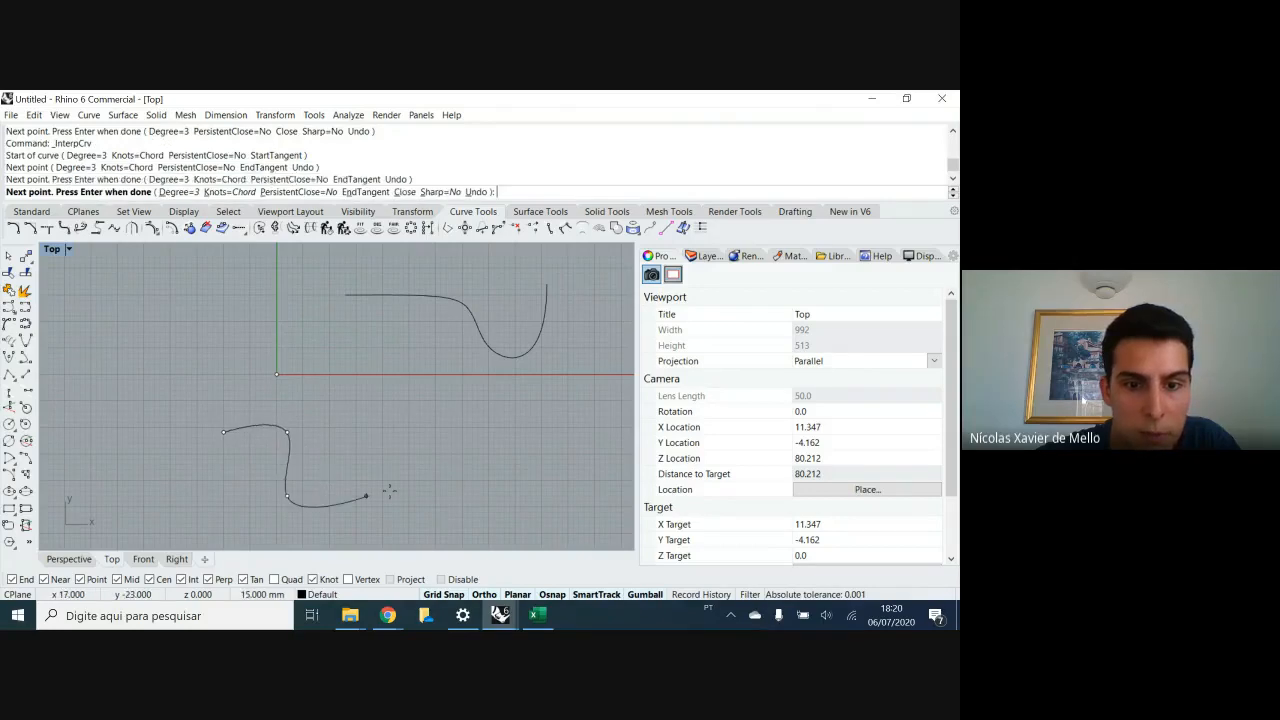
{"action": "left_click", "coordinate": [421, 493]}
{"action": "left_click", "coordinate": [448, 428]}
{"action": "key", "text": "Return"}
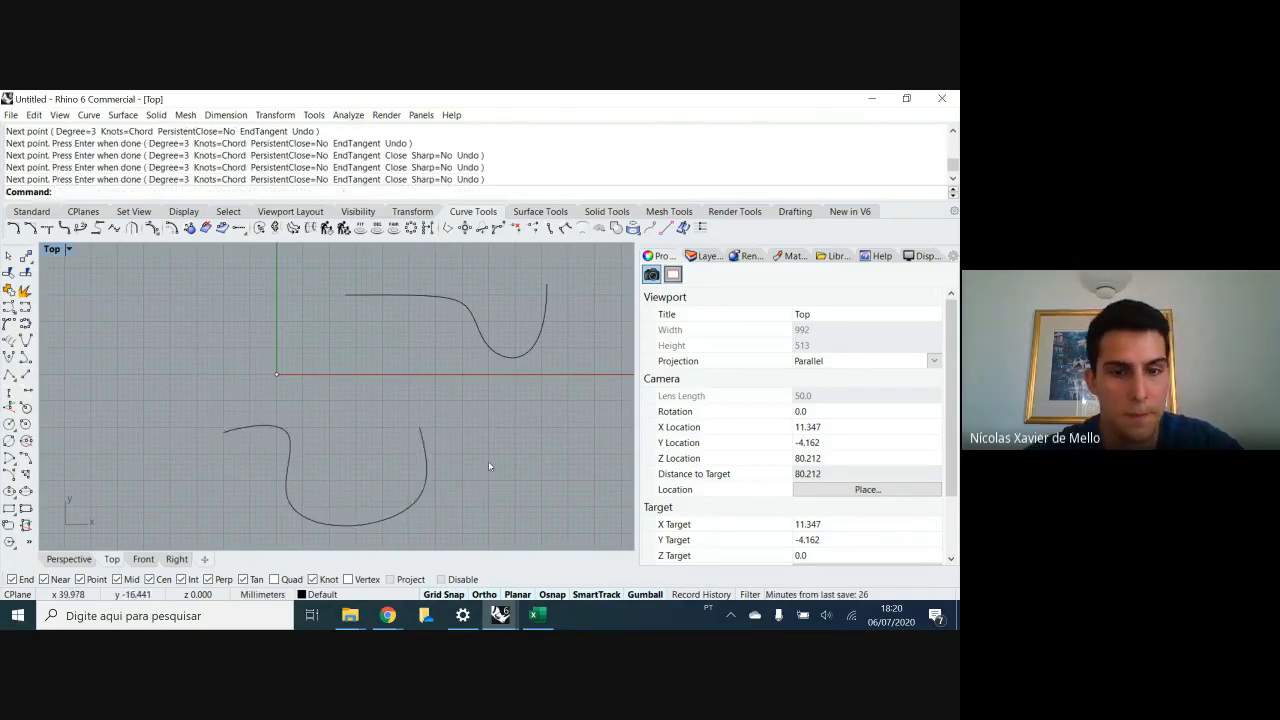
- Undo the interpolated curve, the control-point curve and the point at the origin
{"action": "key", "text": "ctrl+z"}
{"action": "key", "text": "ctrl+z"}
{"action": "key", "text": "ctrl+z"}
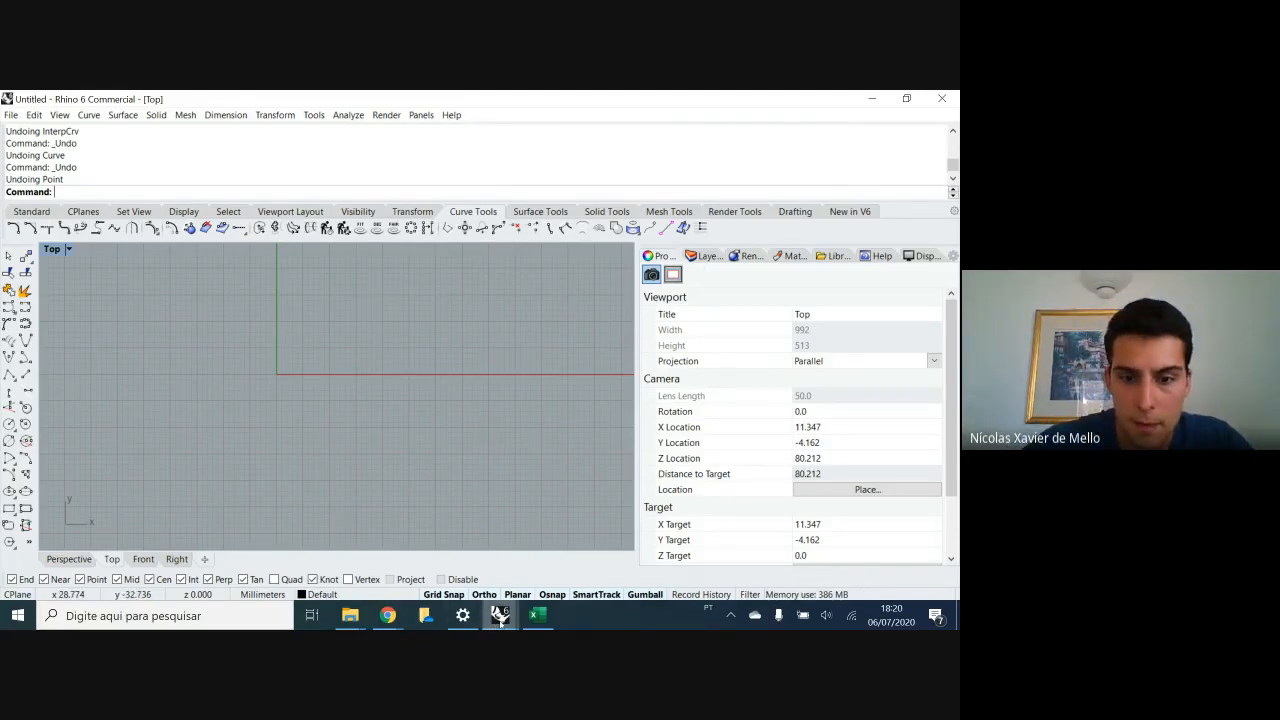
- Switch back to Excel, check the enter line in D20, and copy the _InterpCrv command with its coordinates from D1:D19
{"action": "left_click", "coordinate": [501, 622]}
{"action": "left_click", "coordinate": [537, 614]}
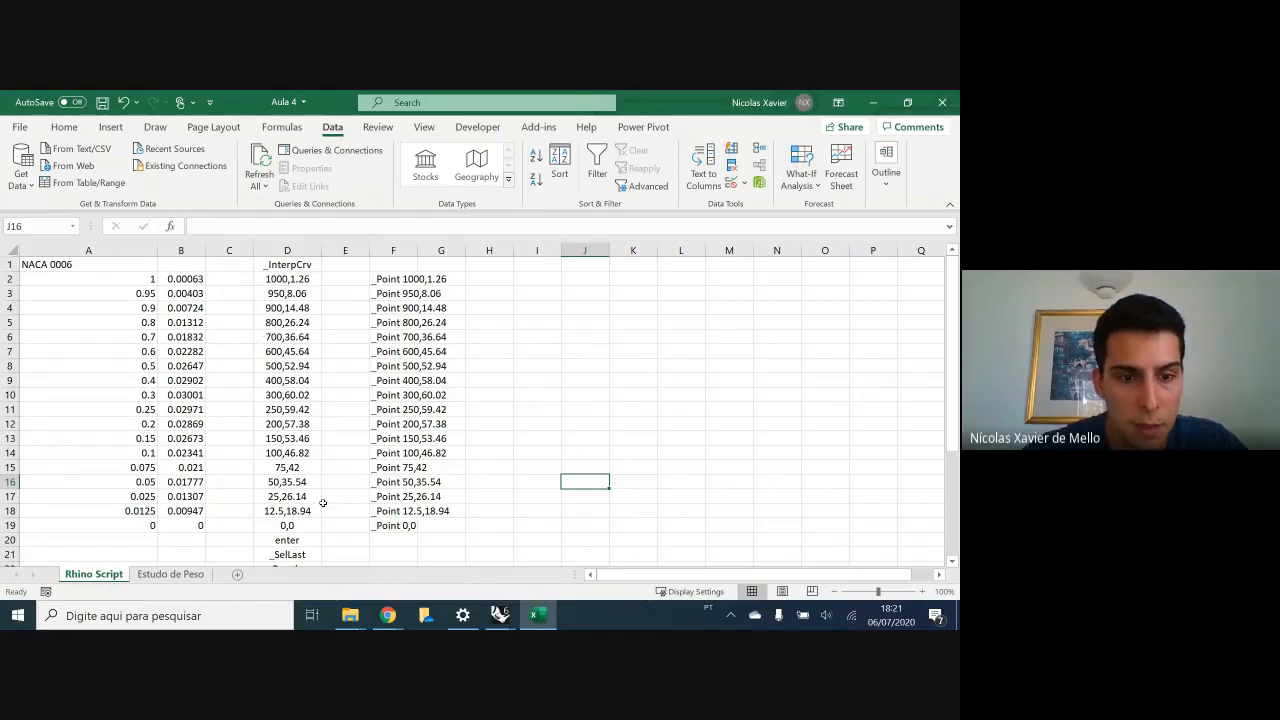
{"action": "scroll", "coordinate": [300, 499], "scroll_direction": "down", "scroll_amount": 1}
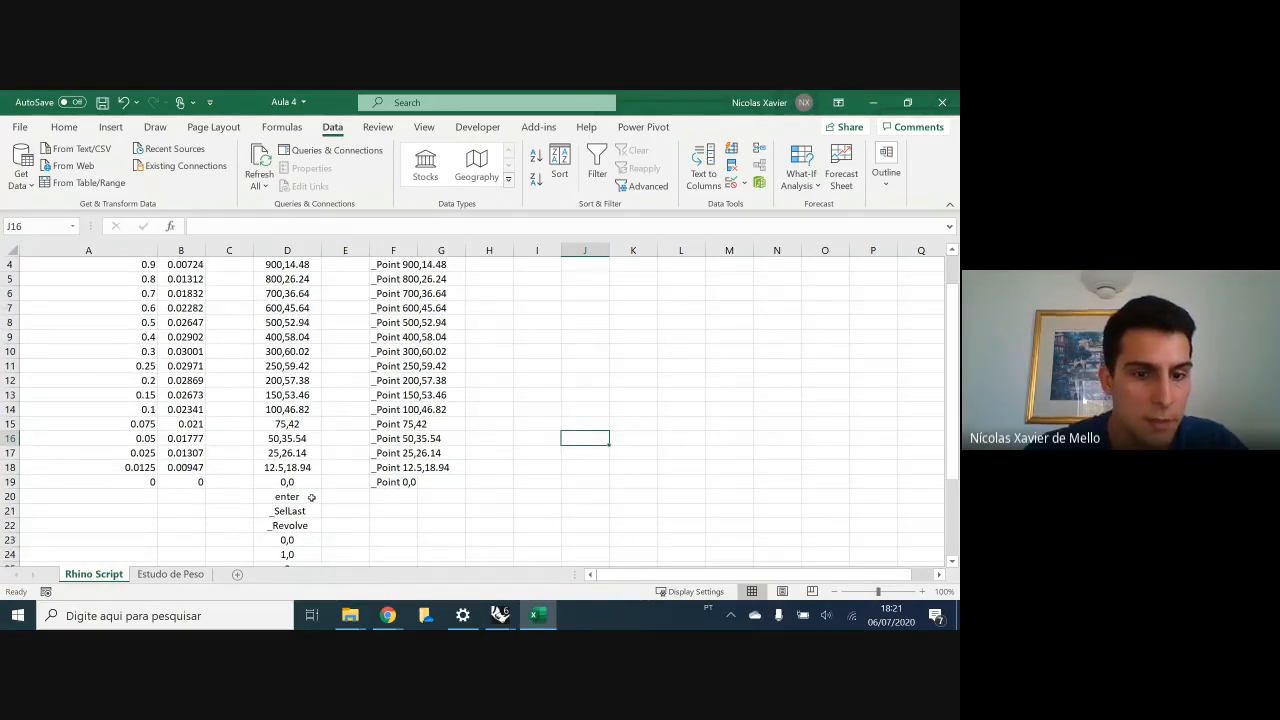
{"action": "left_click", "coordinate": [270, 495]}
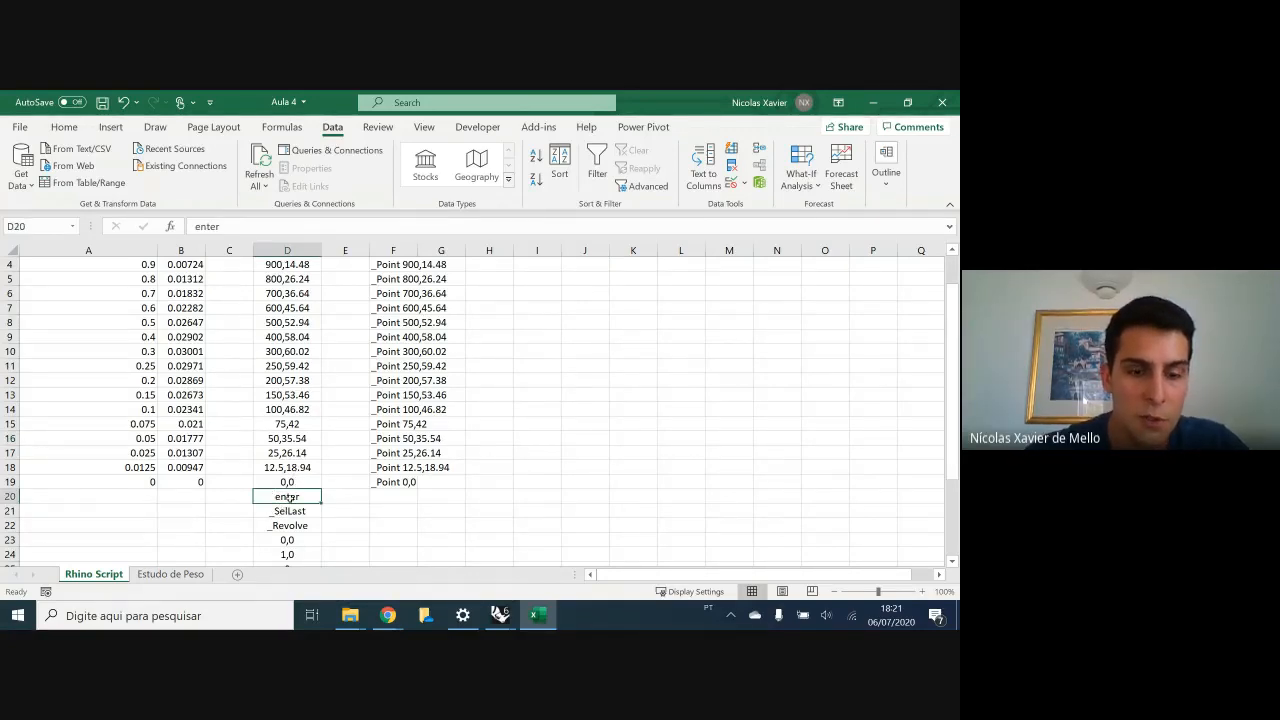
{"action": "left_click", "coordinate": [295, 487]}
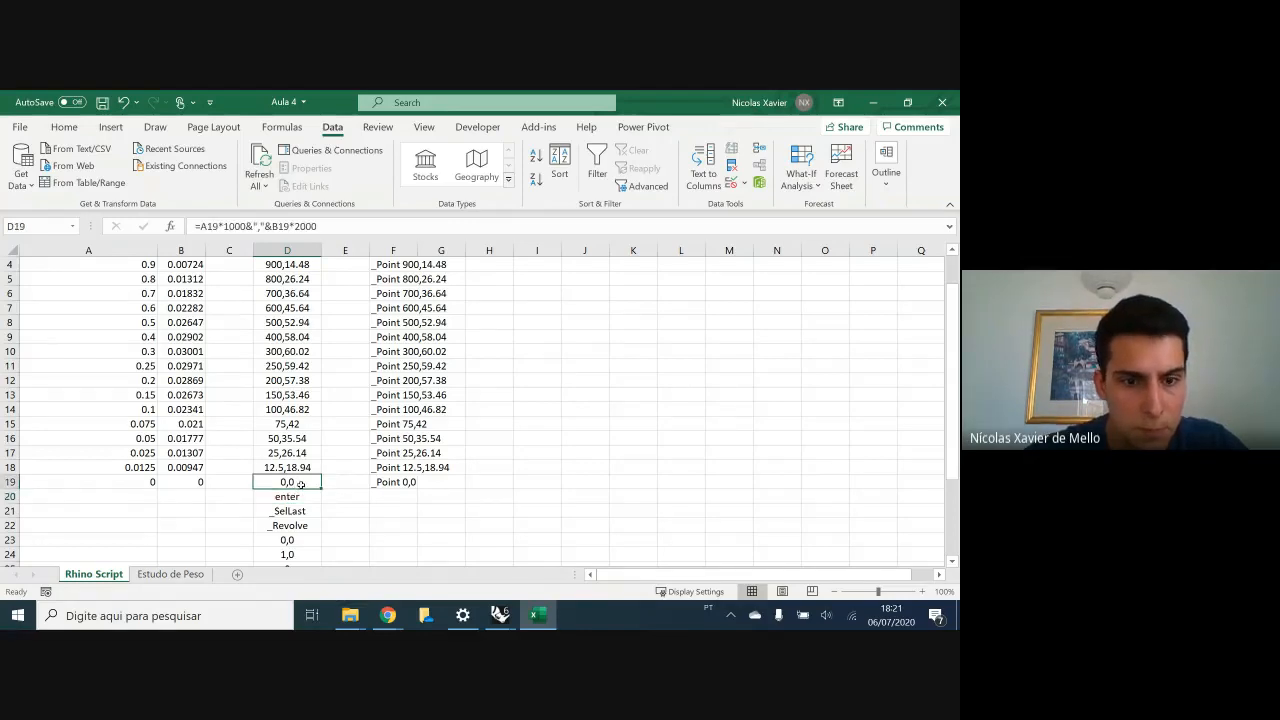
{"action": "left_click", "coordinate": [297, 497]}
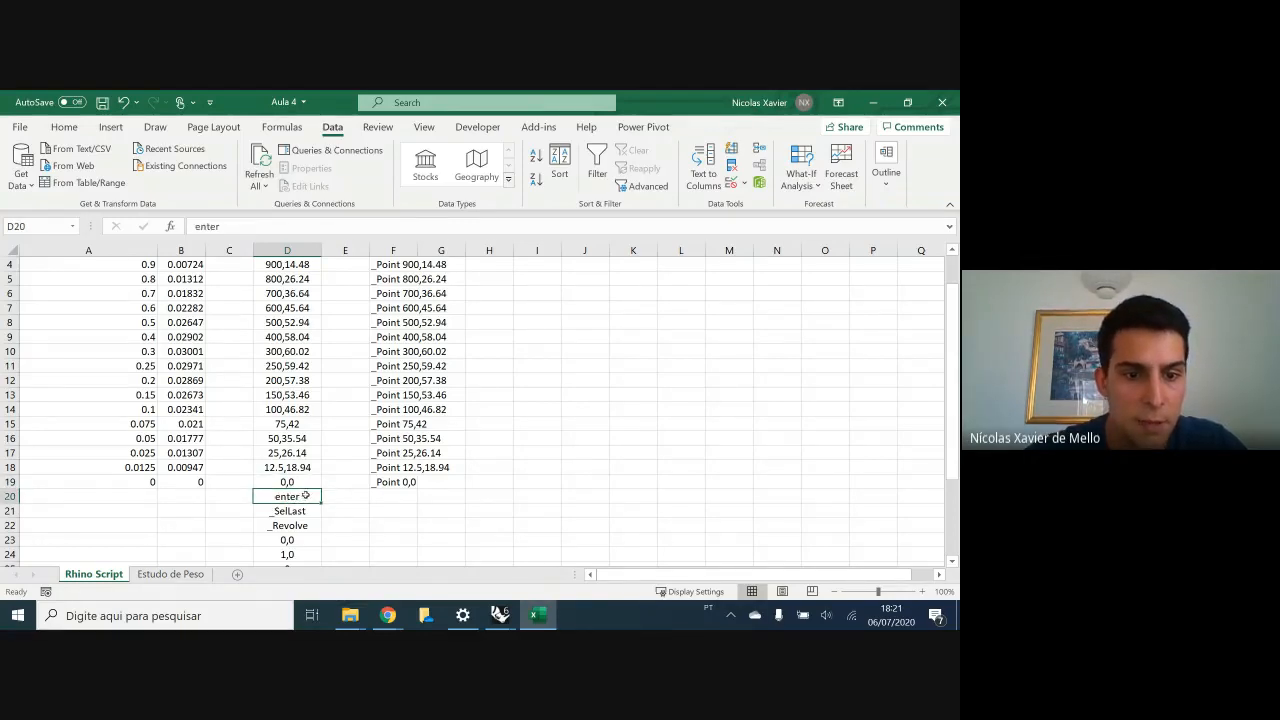
{"action": "left_click_drag", "start_coordinate": [308, 484], "coordinate": [318, 250]}
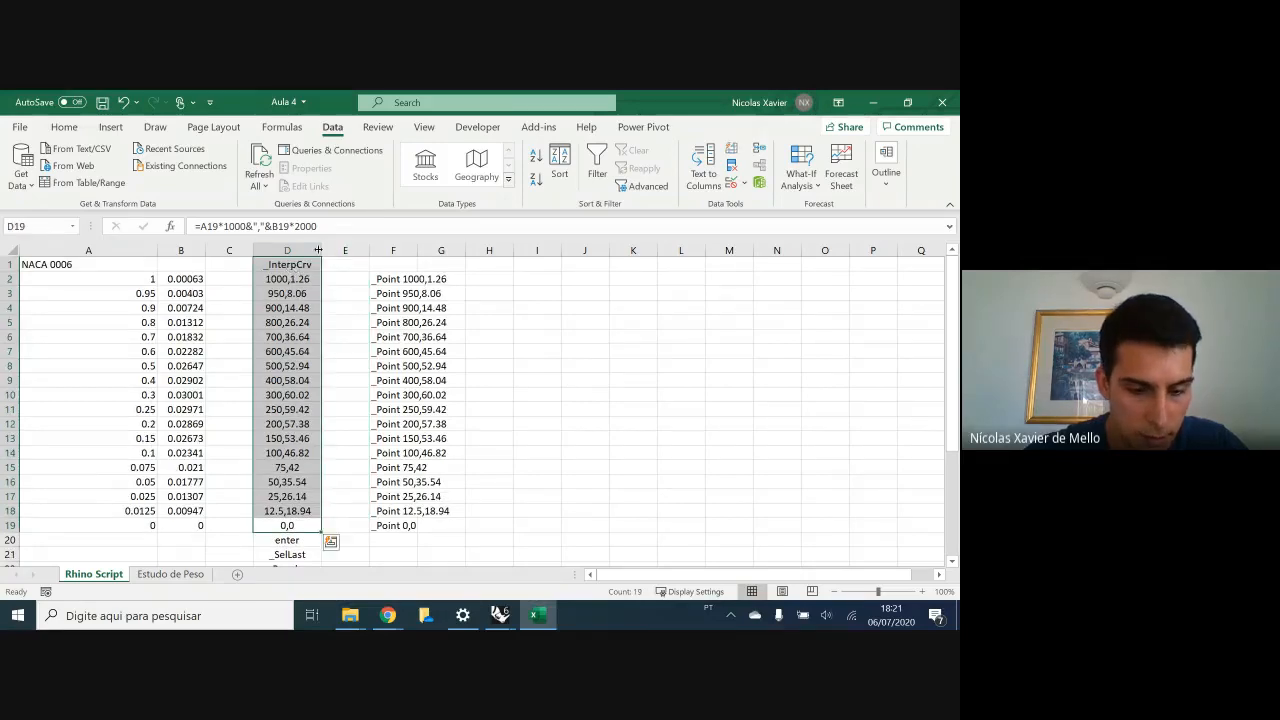
{"action": "key", "text": "ctrl+c"}
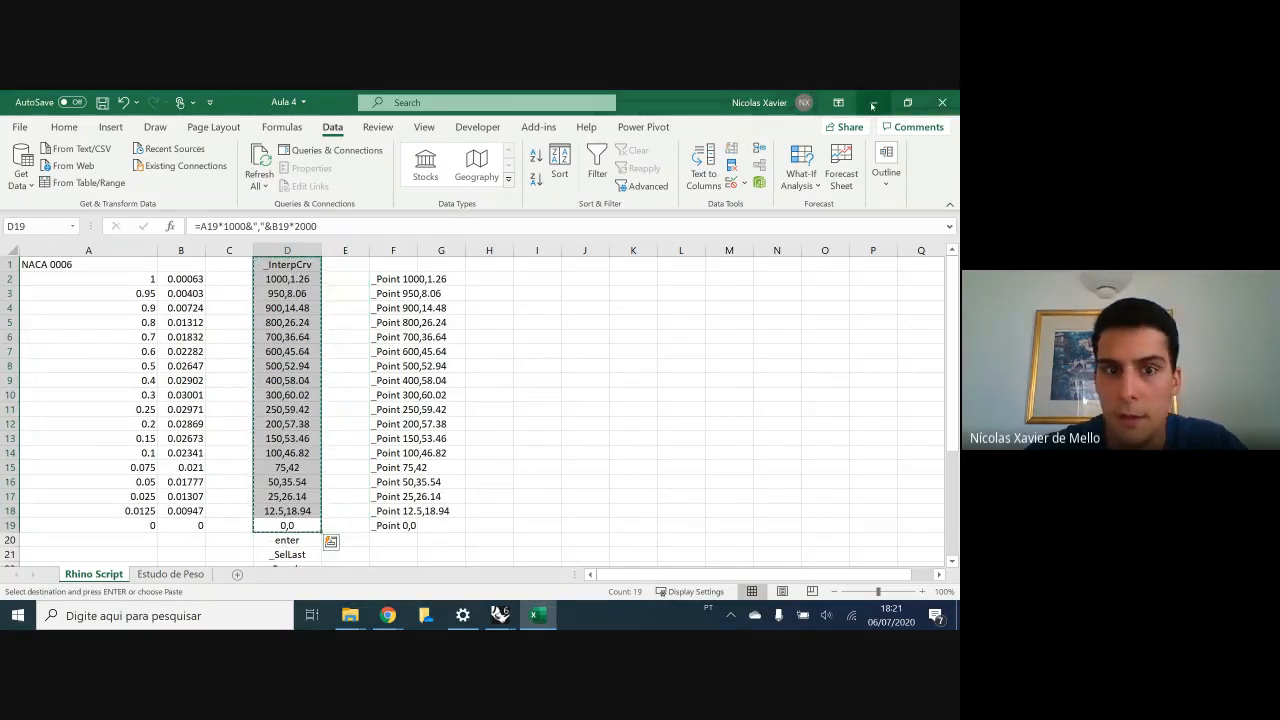
- Switch to Rhino, run the copied _InterpCrv command with its airfoil coordinates in the Top viewport, and finish the curve at 0,0
{"action": "key", "text": "alt+Tab"}
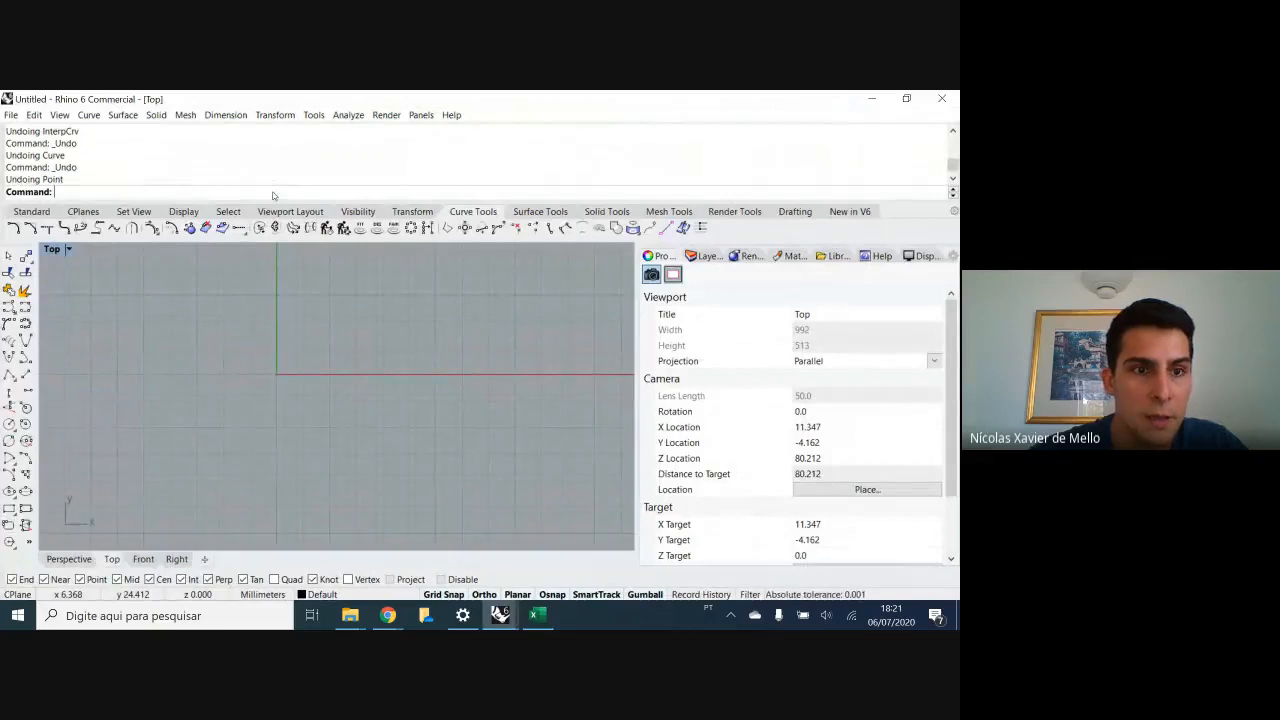
{"action": "key", "text": "ctrl+v"}
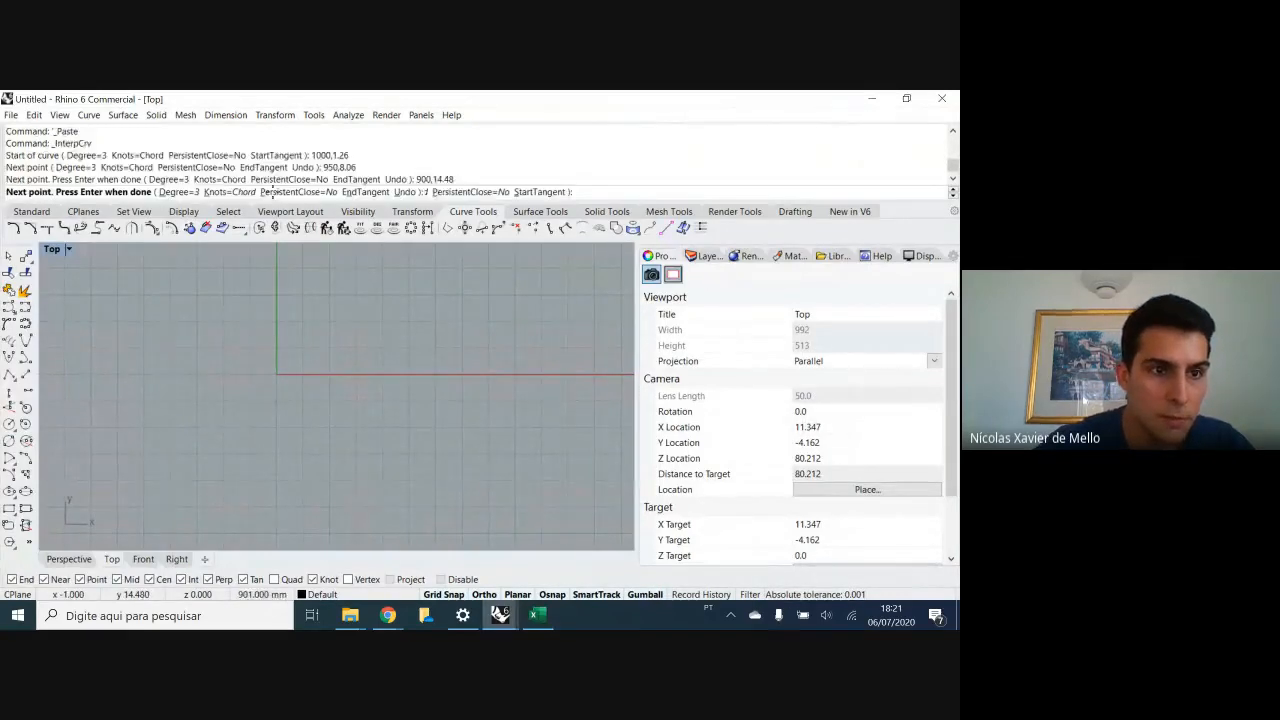
{"action": "scroll", "coordinate": [305, 410], "scroll_direction": "down", "scroll_amount": 20}
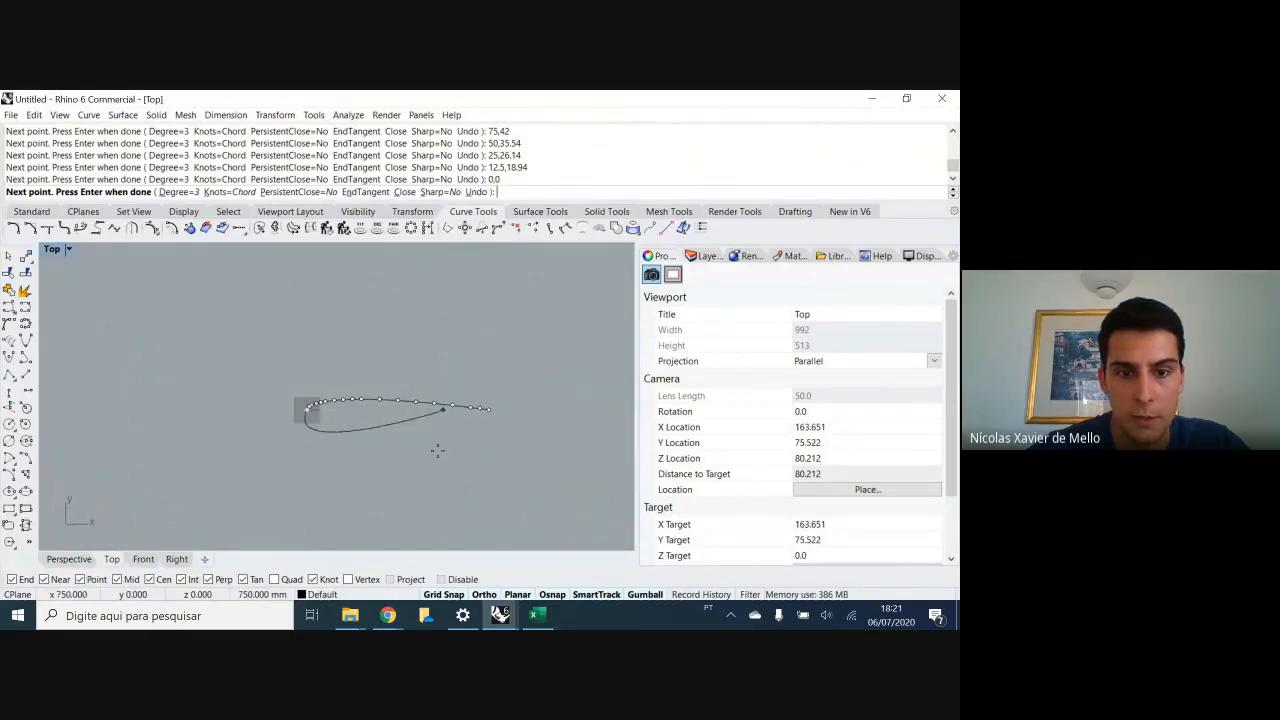
{"action": "scroll", "coordinate": [440, 450], "scroll_direction": "up", "scroll_amount": 5}
{"action": "scroll", "coordinate": [182, 396], "scroll_direction": "up", "scroll_amount": 6}
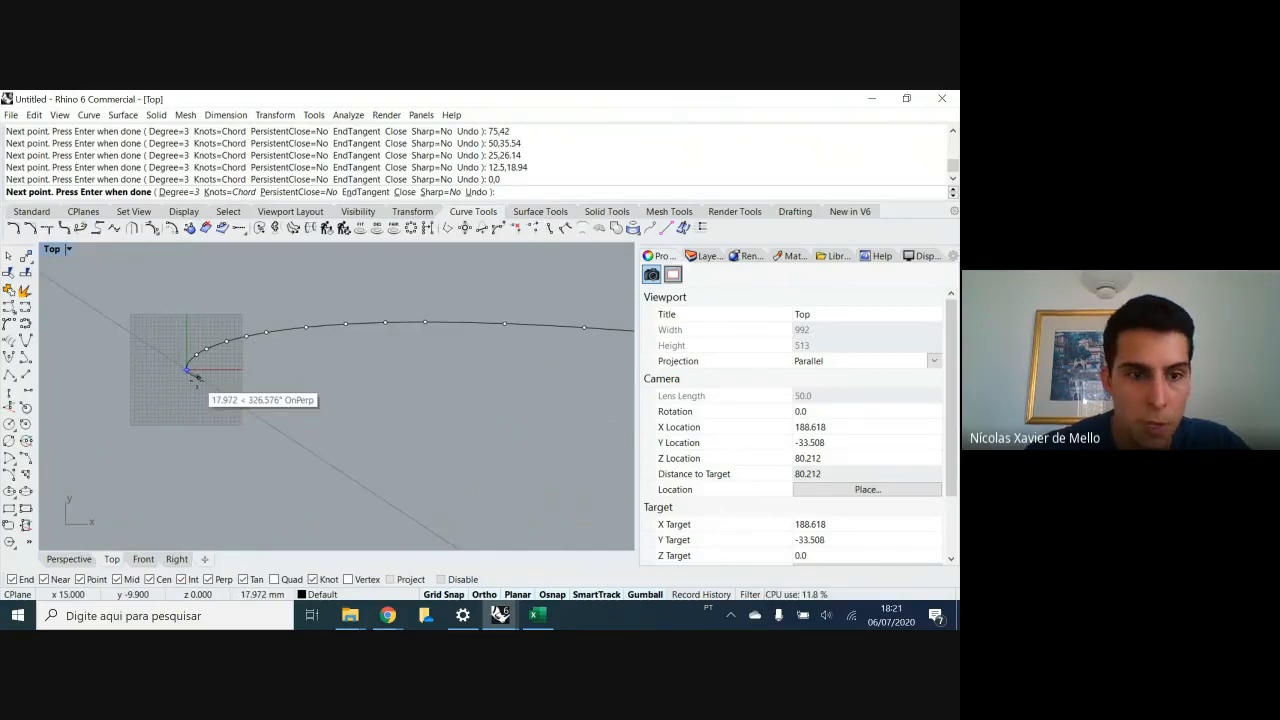
{"action": "key", "text": "Return"}
{"action": "scroll", "coordinate": [190, 385], "scroll_direction": "down", "scroll_amount": 4}
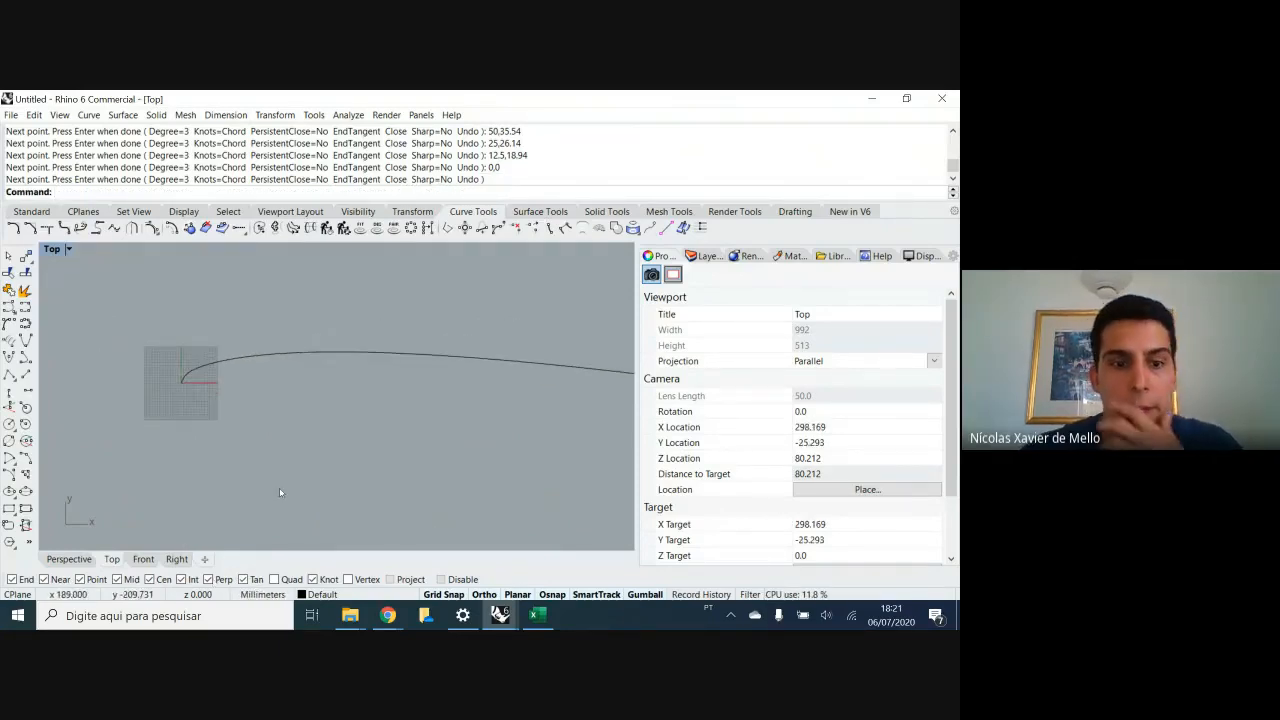
- Undo the interpolated airfoil curve and the earlier deletion, and redo that deletion
{"action": "left_click", "coordinate": [390, 352]}
{"action": "key", "text": "ctrl+z"}
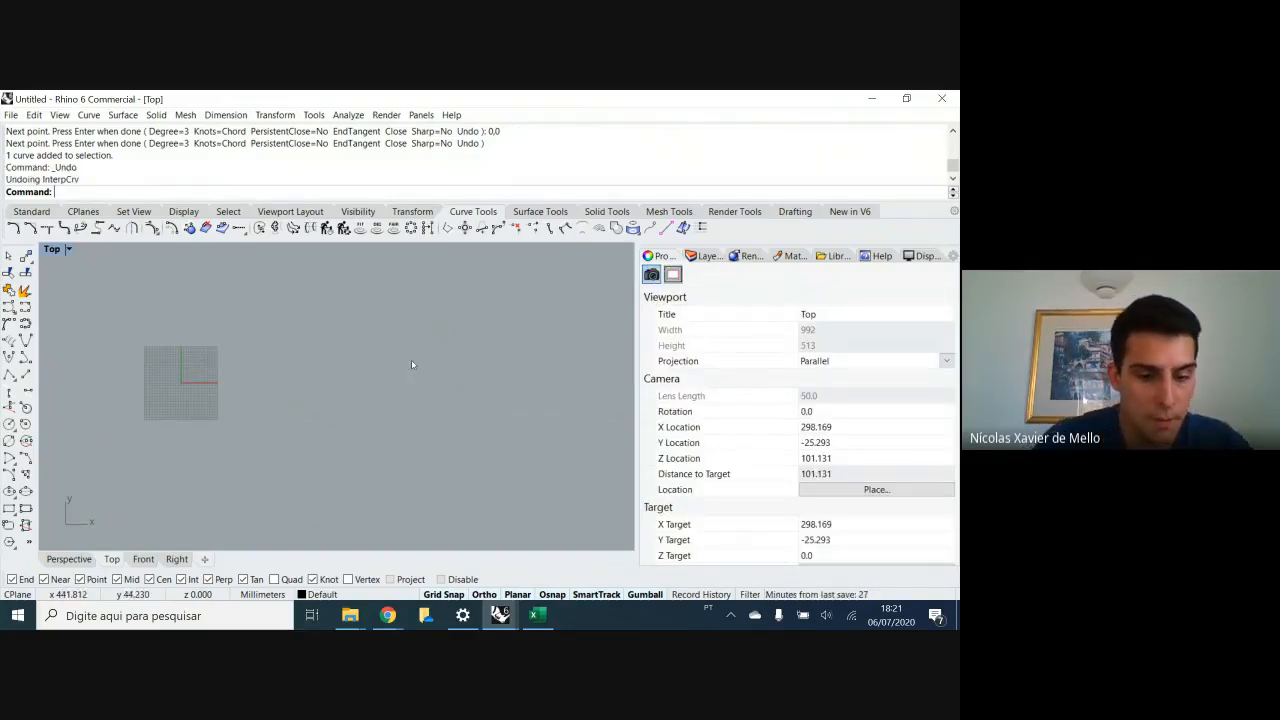
{"action": "key", "text": "ctrl+z"}
{"action": "left_click", "coordinate": [413, 350]}
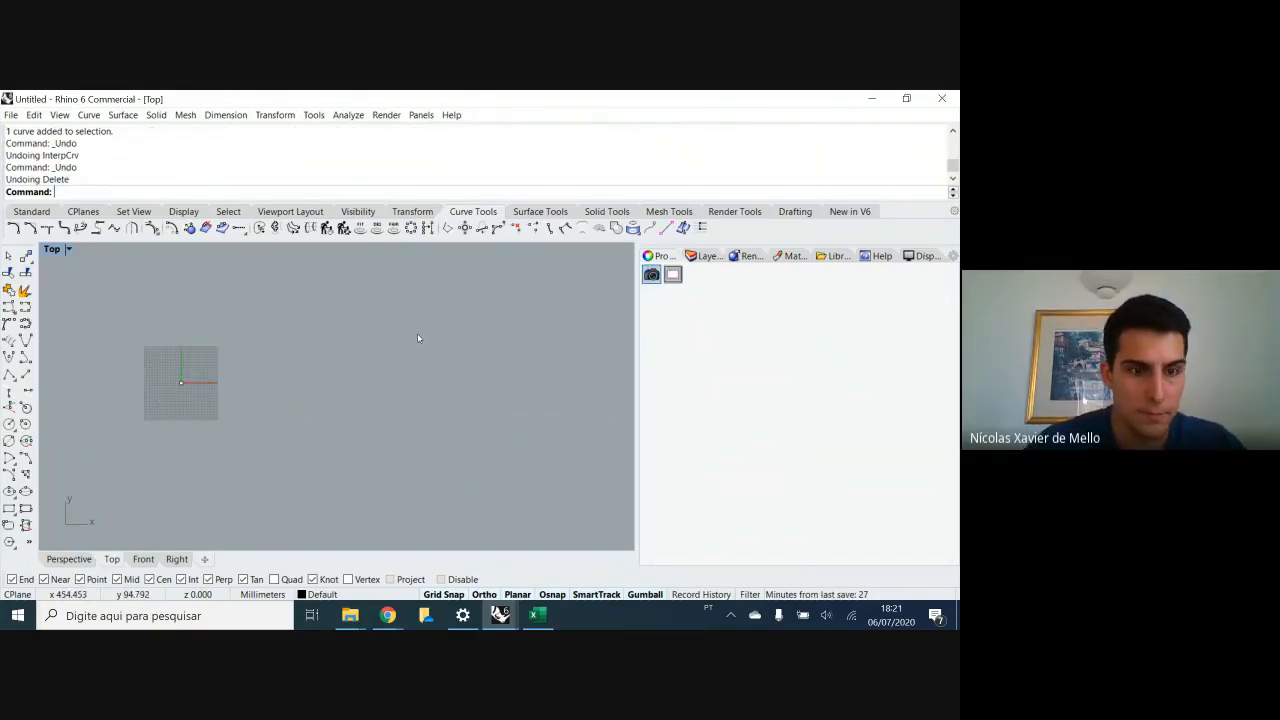
{"action": "key", "text": "ctrl+y"}
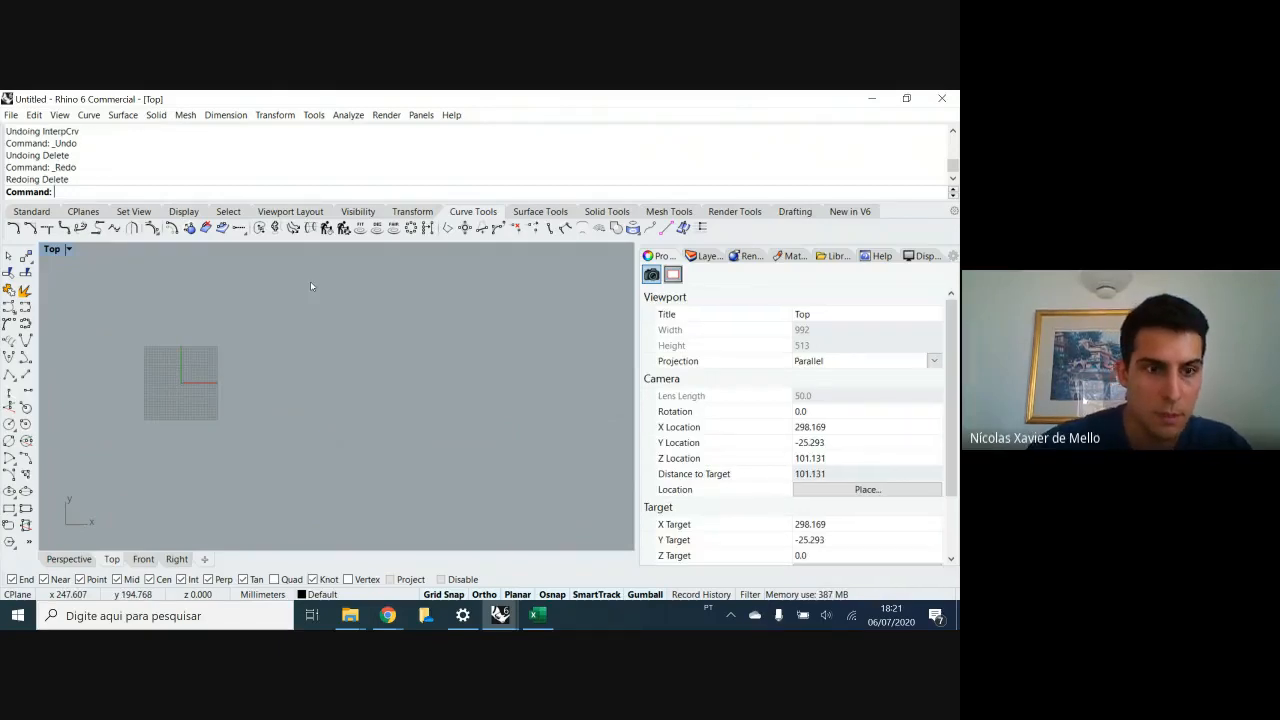
- Run the copied _InterpCrv command again to draw the airfoil's upper half from 1000,1.26 to 0,0, and check its points
{"action": "key", "text": "ctrl+v"}
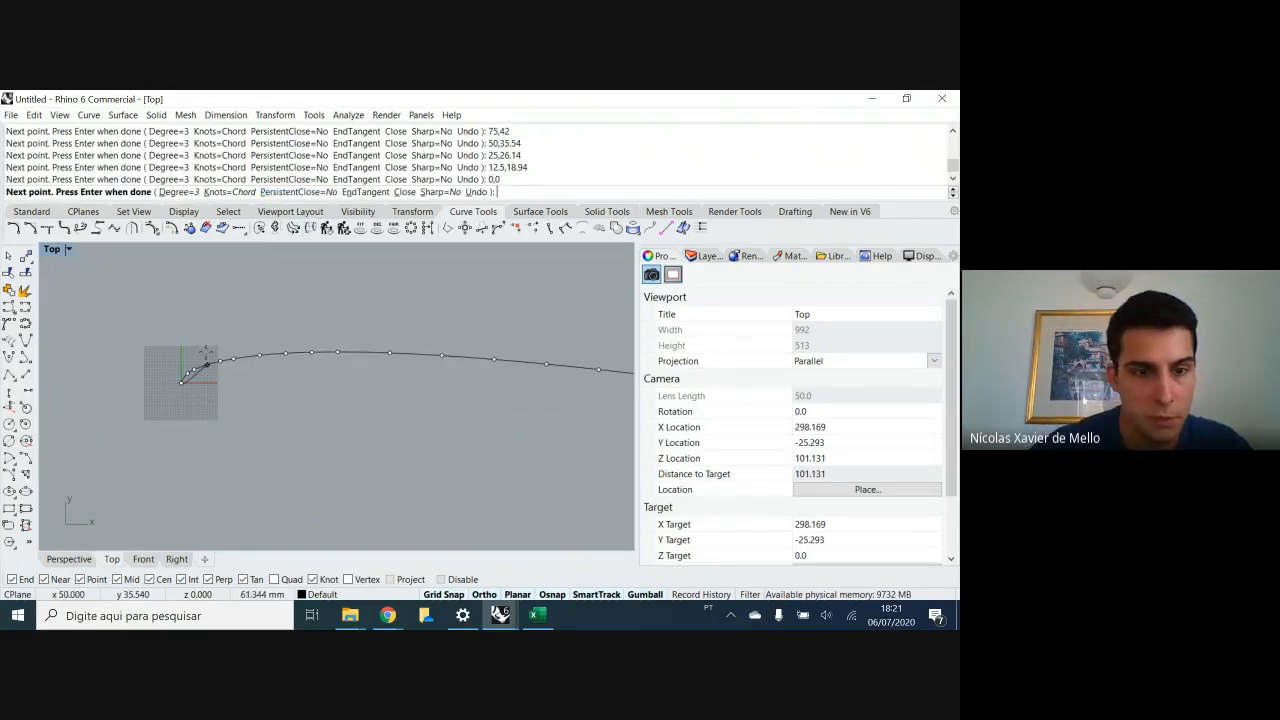
{"action": "key", "text": "Return"}
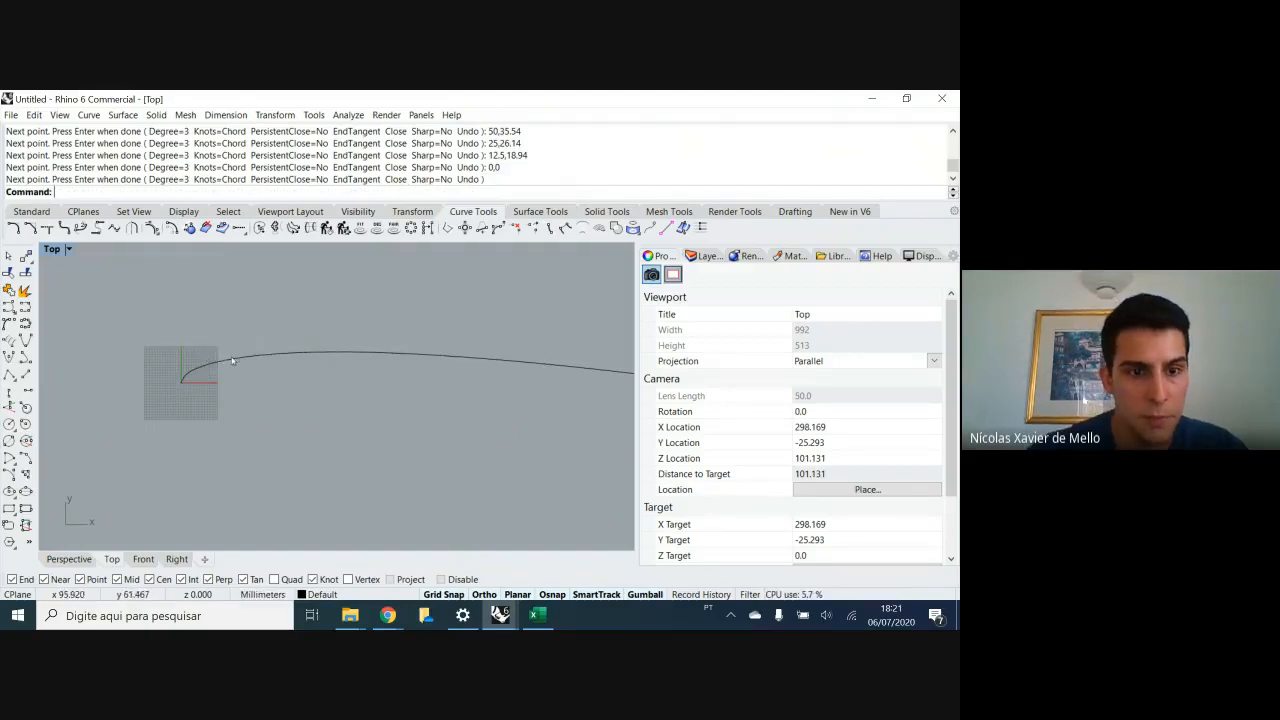
{"action": "left_click", "coordinate": [237, 360]}
{"action": "right_click_drag", "start_coordinate": [444, 423], "coordinate": [412, 405]}
{"action": "scroll", "coordinate": [238, 427], "scroll_direction": "down", "scroll_amount": 4}
{"action": "key", "text": "F10"}
{"action": "key", "text": "Escape"}
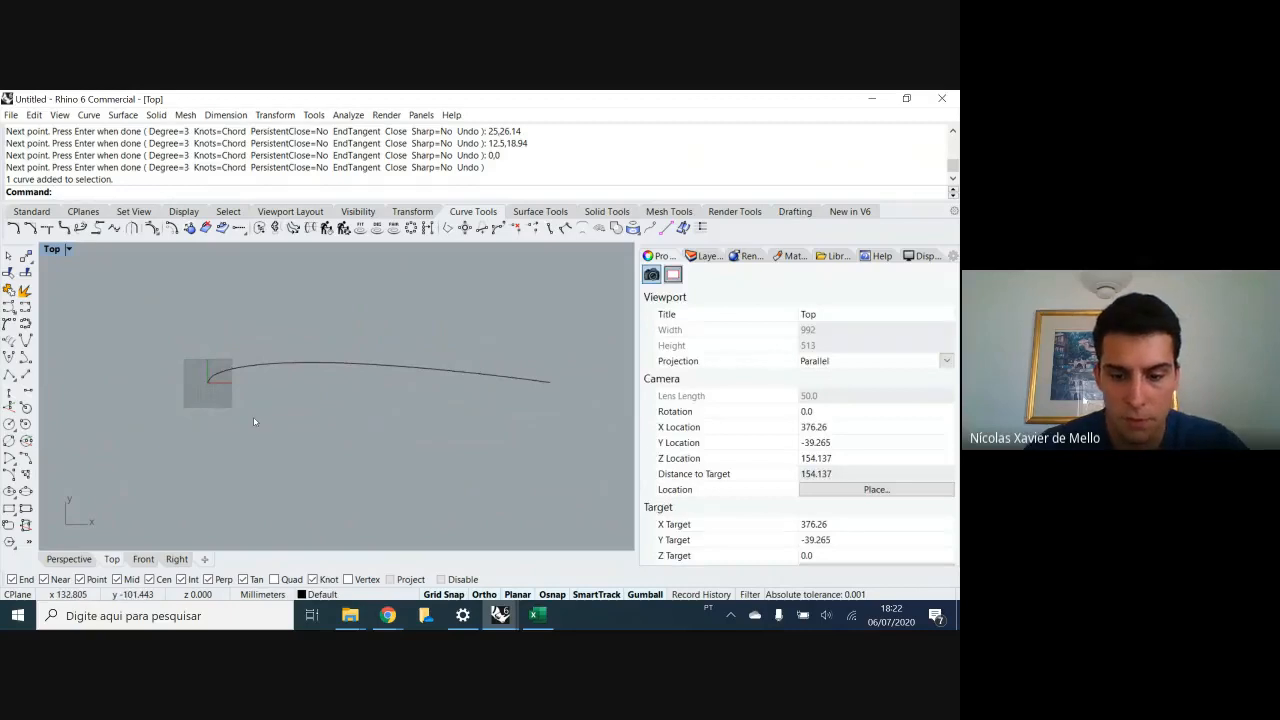
- Draw a horizontal line from the curve's leading end at the origin to beyond its trailing end with the Line command
{"action": "type", "text": "Line"}
{"action": "key", "text": "Return"}
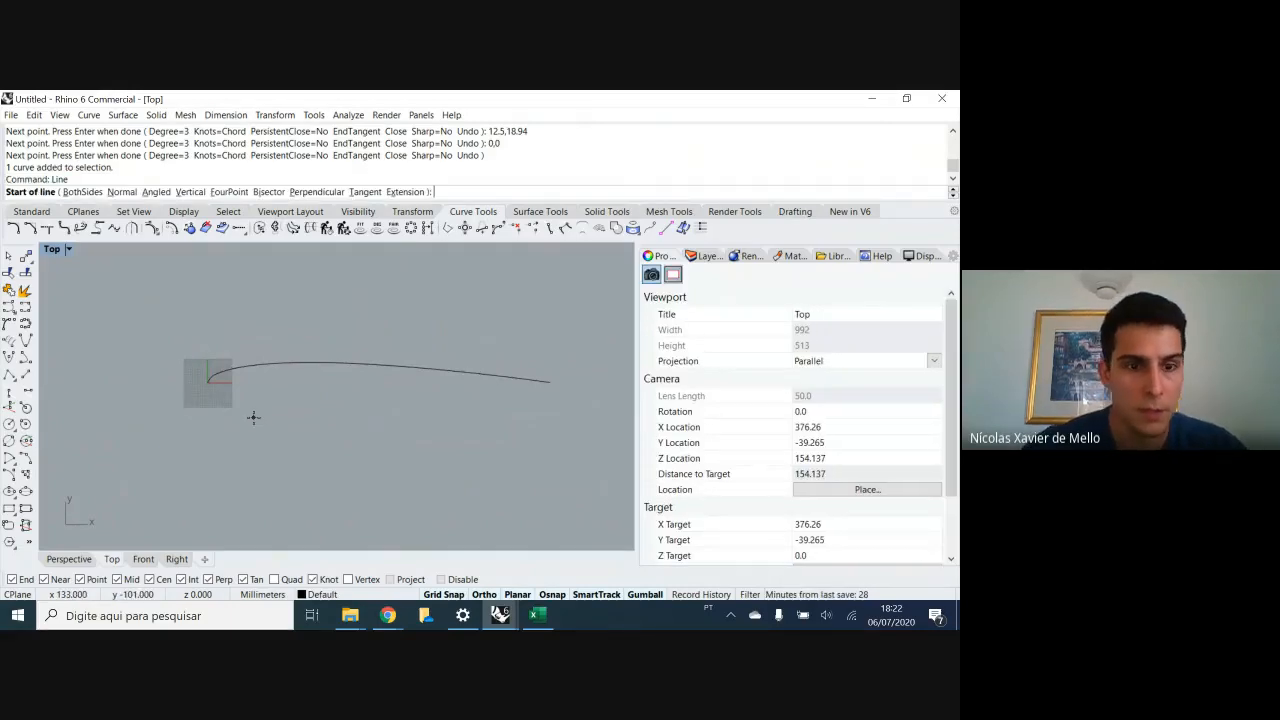
{"action": "left_click", "coordinate": [208, 380]}
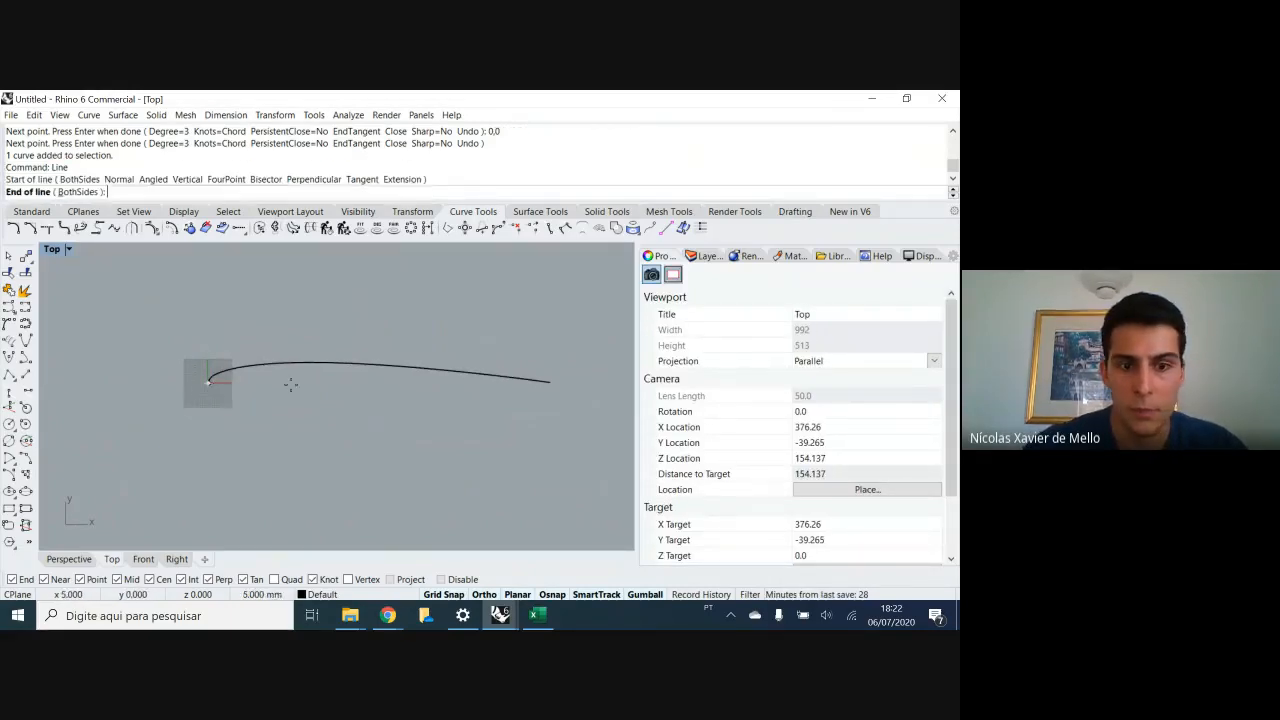
{"action": "left_click", "coordinate": [612, 406]}
{"action": "scroll", "coordinate": [558, 410], "scroll_direction": "up", "scroll_amount": 10}
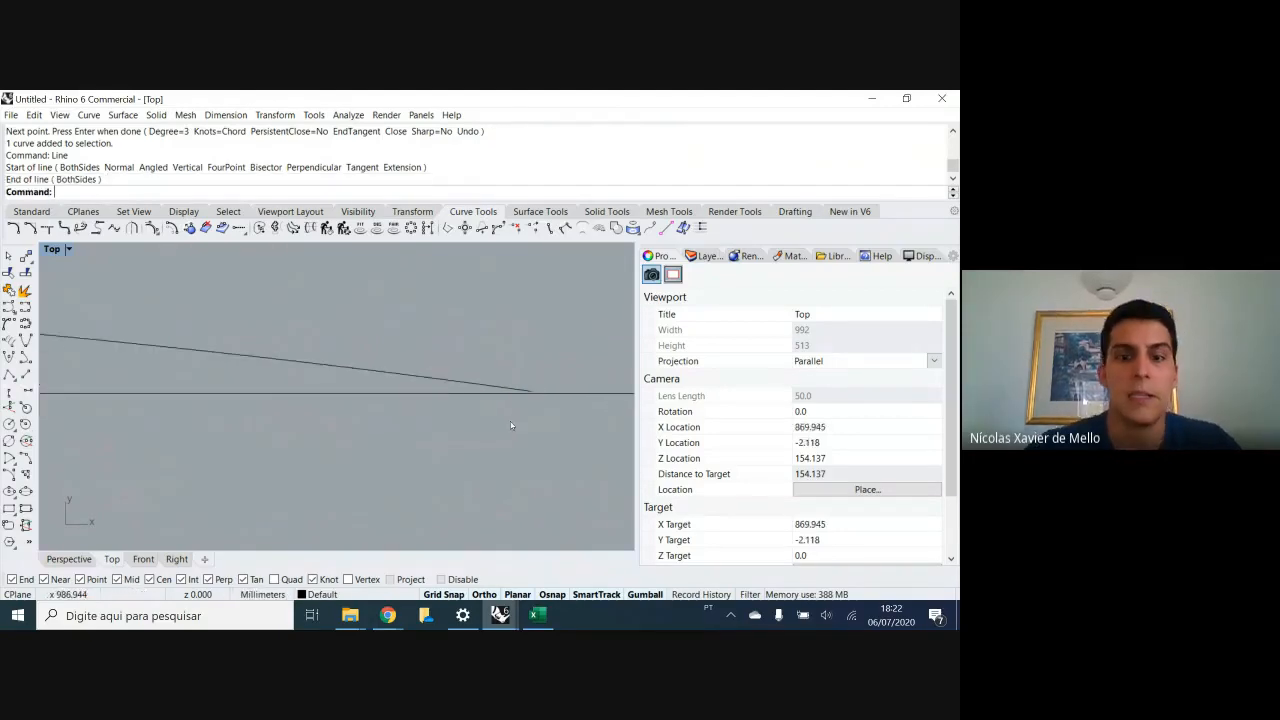
{"action": "scroll", "coordinate": [522, 397], "scroll_direction": "up", "scroll_amount": 3}
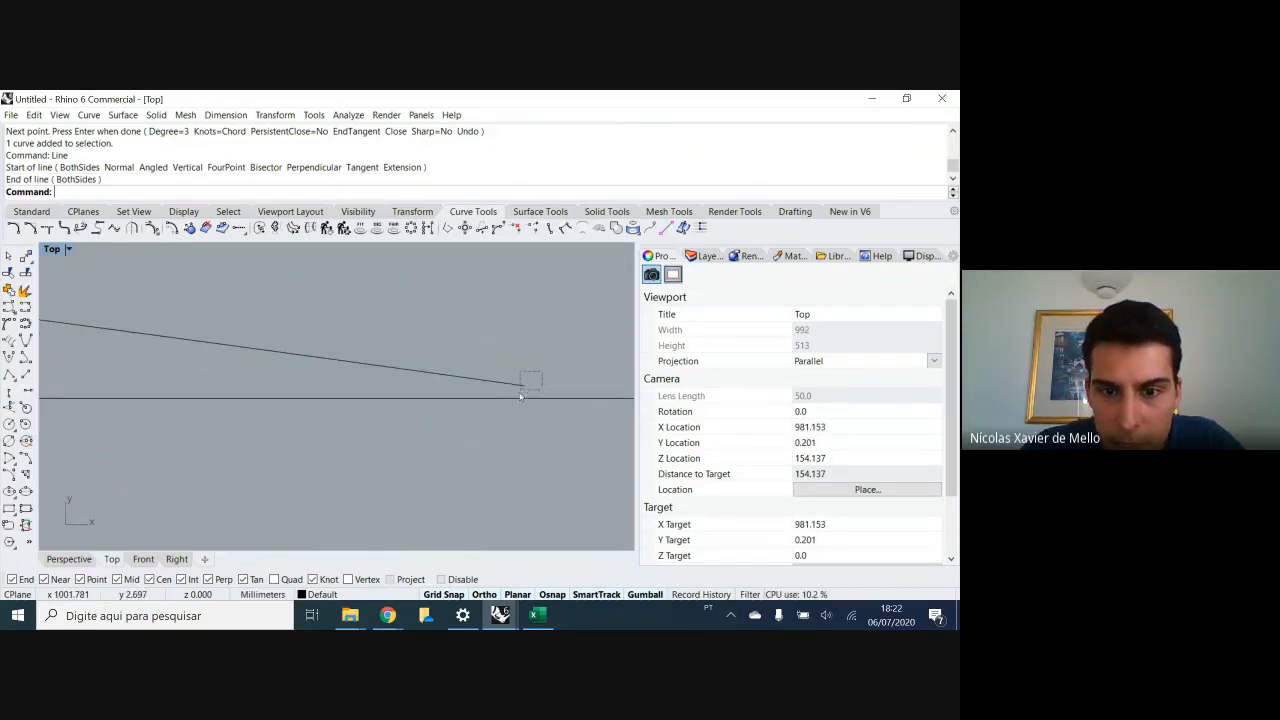
- Mirror the upper airfoil curve across the horizontal line, keeping the original, to form the lower half
{"action": "left_click", "coordinate": [522, 388]}
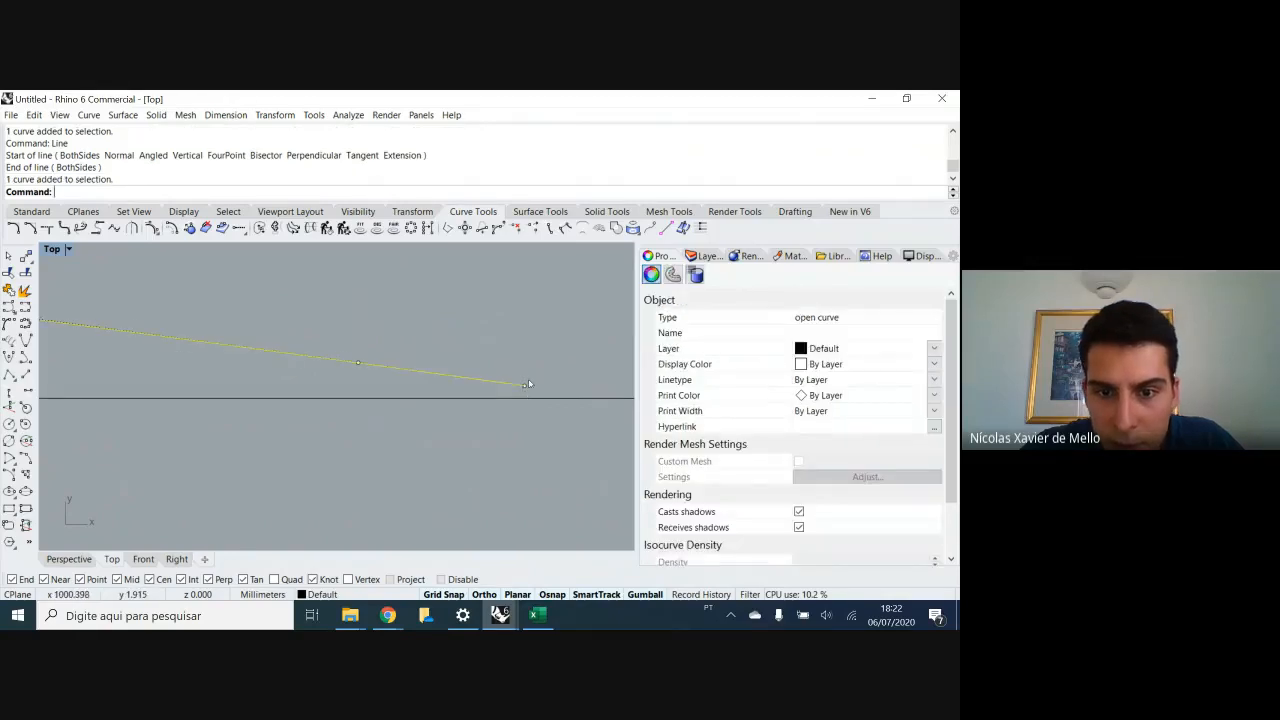
{"action": "key", "text": "Escape"}
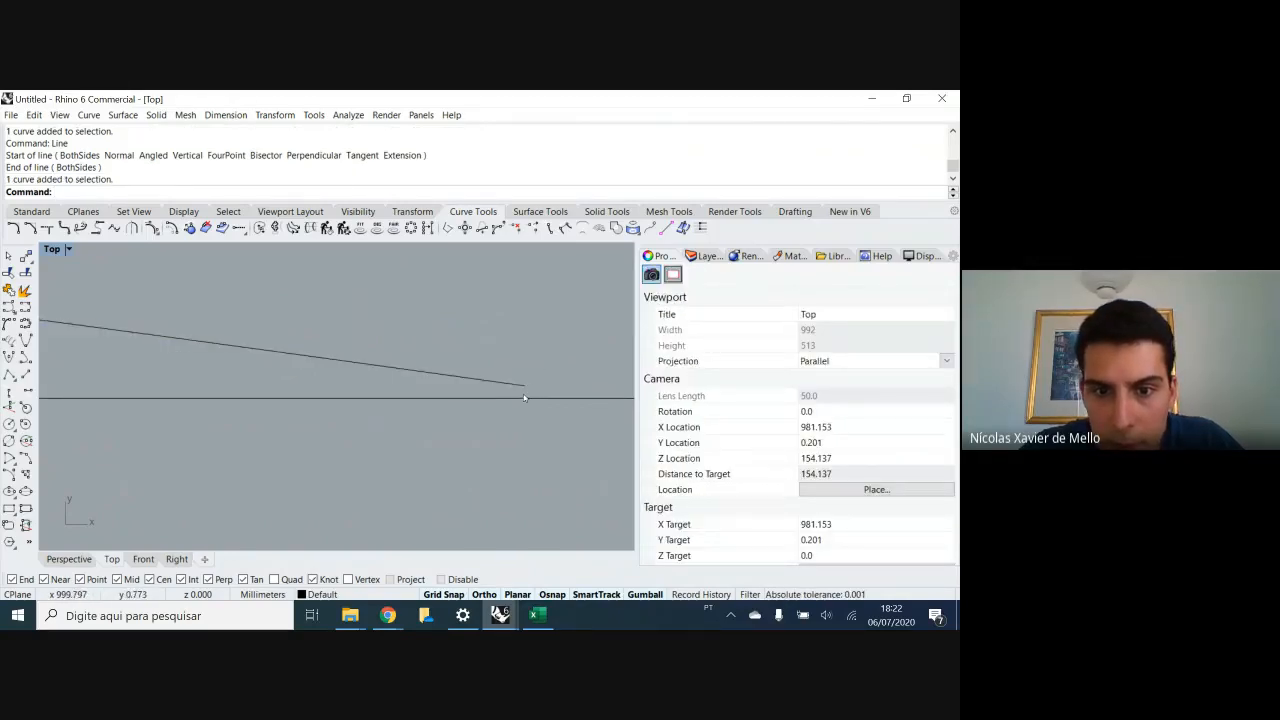
{"action": "scroll", "coordinate": [525, 402], "scroll_direction": "down", "scroll_amount": 1}
{"action": "left_click", "coordinate": [520, 393]}
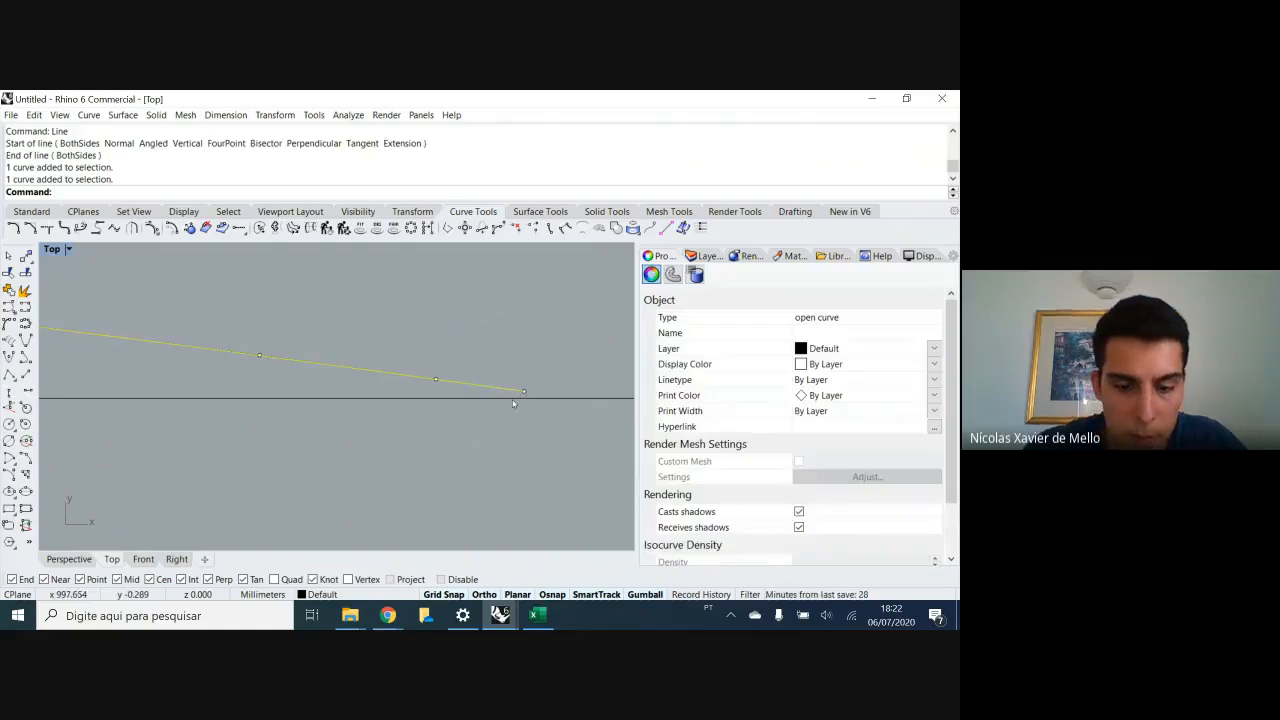
{"action": "type", "text": "Mirror"}
{"action": "key", "text": "Return"}
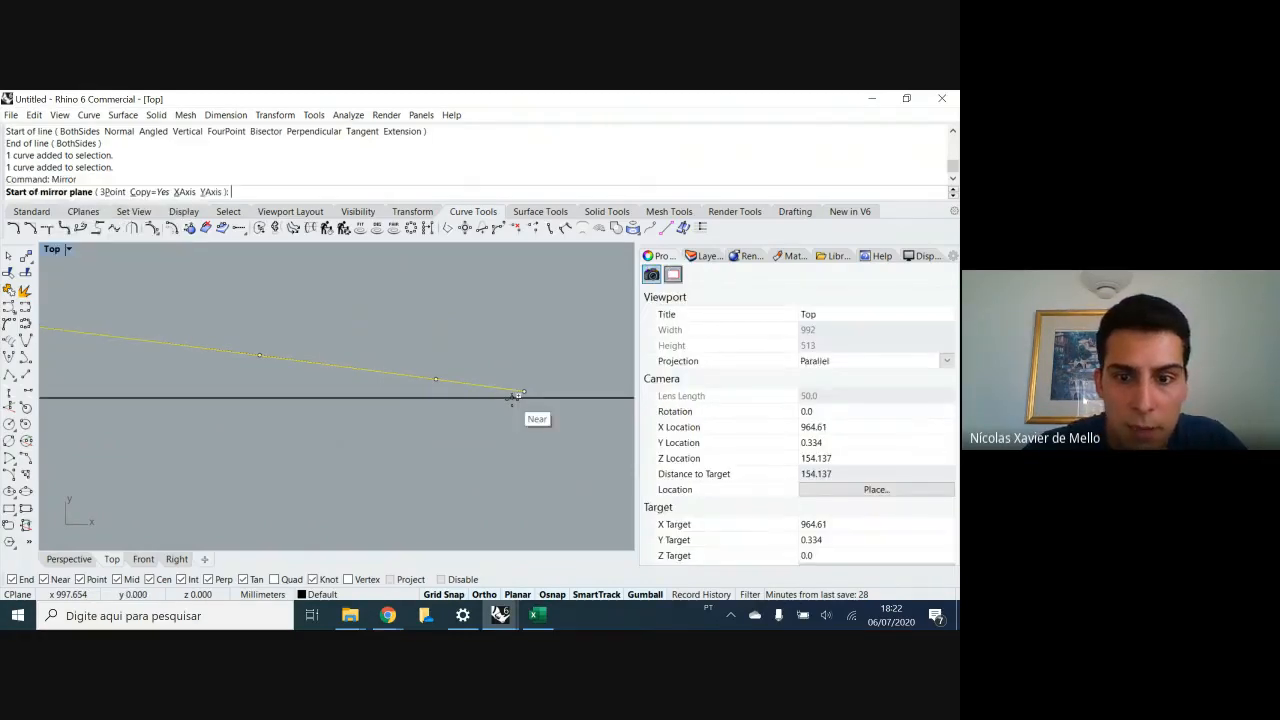
{"action": "left_click", "coordinate": [513, 397]}
{"action": "left_click", "coordinate": [466, 400]}
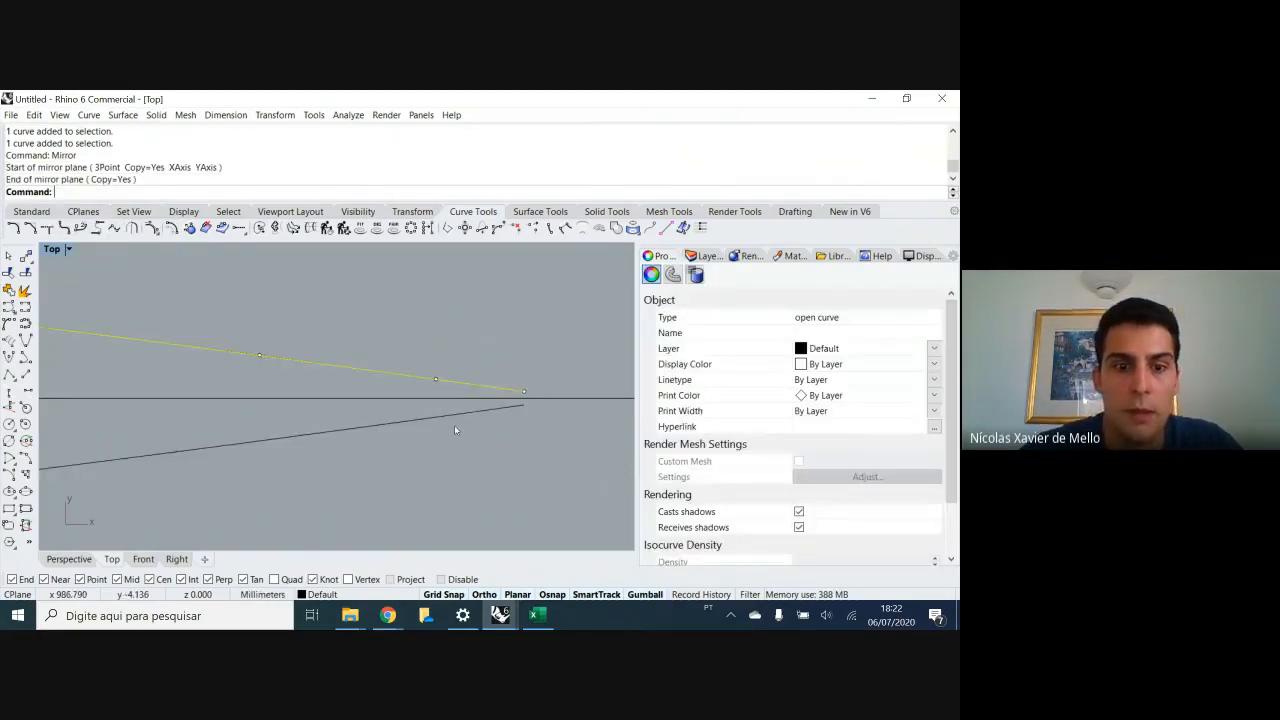
{"action": "scroll", "coordinate": [455, 450], "scroll_direction": "down", "scroll_amount": 3}
{"action": "key", "text": "Escape"}
- Check the gap between the two halves at the trailing end, and delete the mirrored lower curve
{"action": "scroll", "coordinate": [455, 437], "scroll_direction": "up", "scroll_amount": 3}
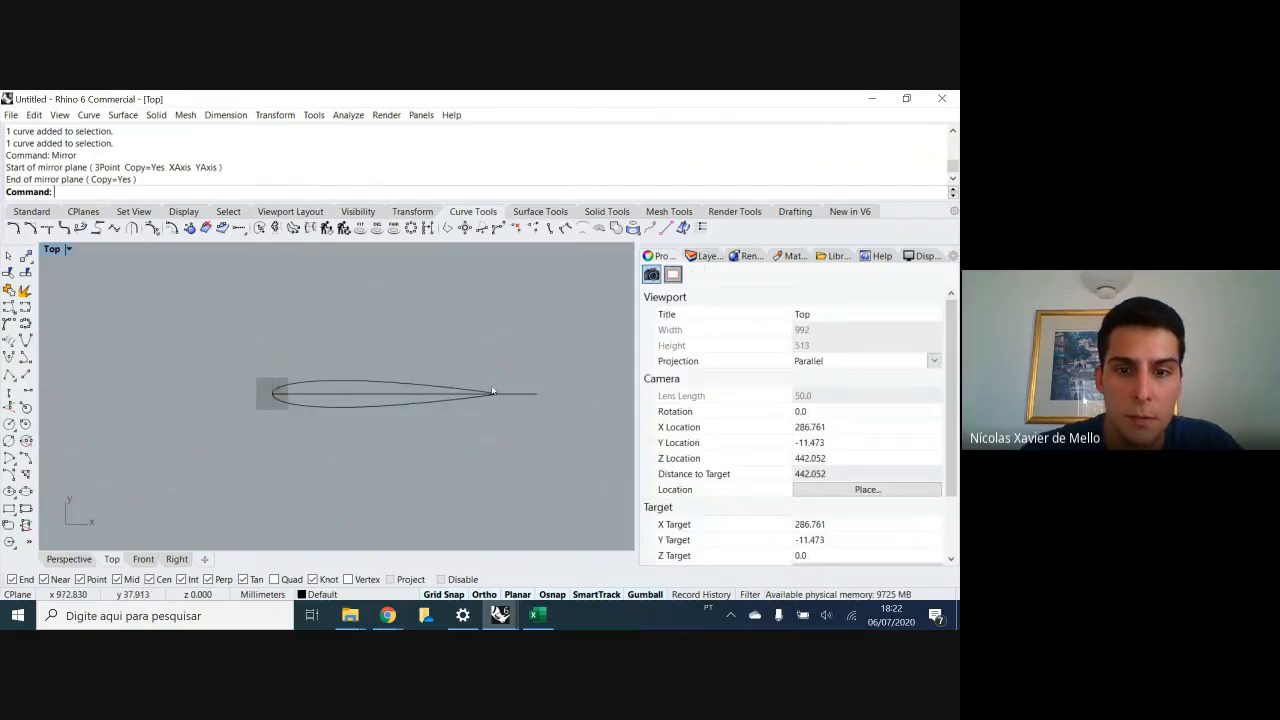
{"action": "scroll", "coordinate": [498, 413], "scroll_direction": "up", "scroll_amount": 2}
{"action": "scroll", "coordinate": [495, 382], "scroll_direction": "up", "scroll_amount": 6}
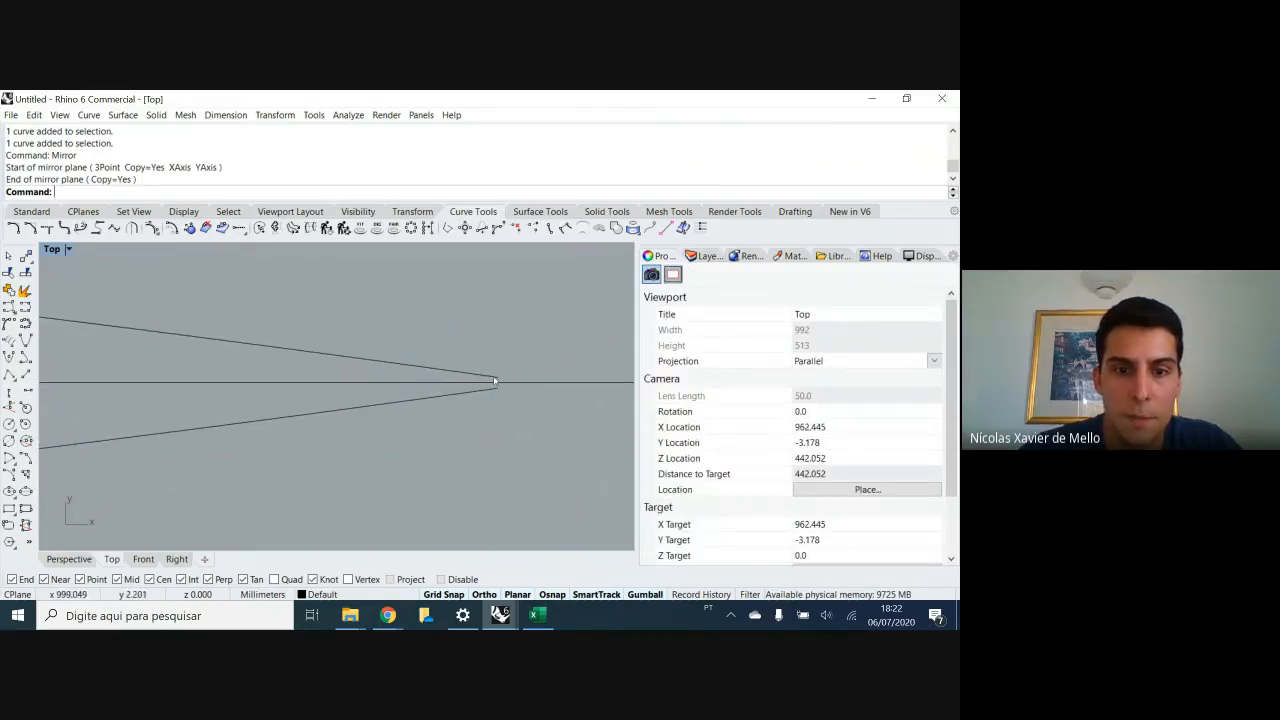
{"action": "scroll", "coordinate": [493, 381], "scroll_direction": "down", "scroll_amount": 4}
{"action": "scroll", "coordinate": [493, 381], "scroll_direction": "up", "scroll_amount": 2}
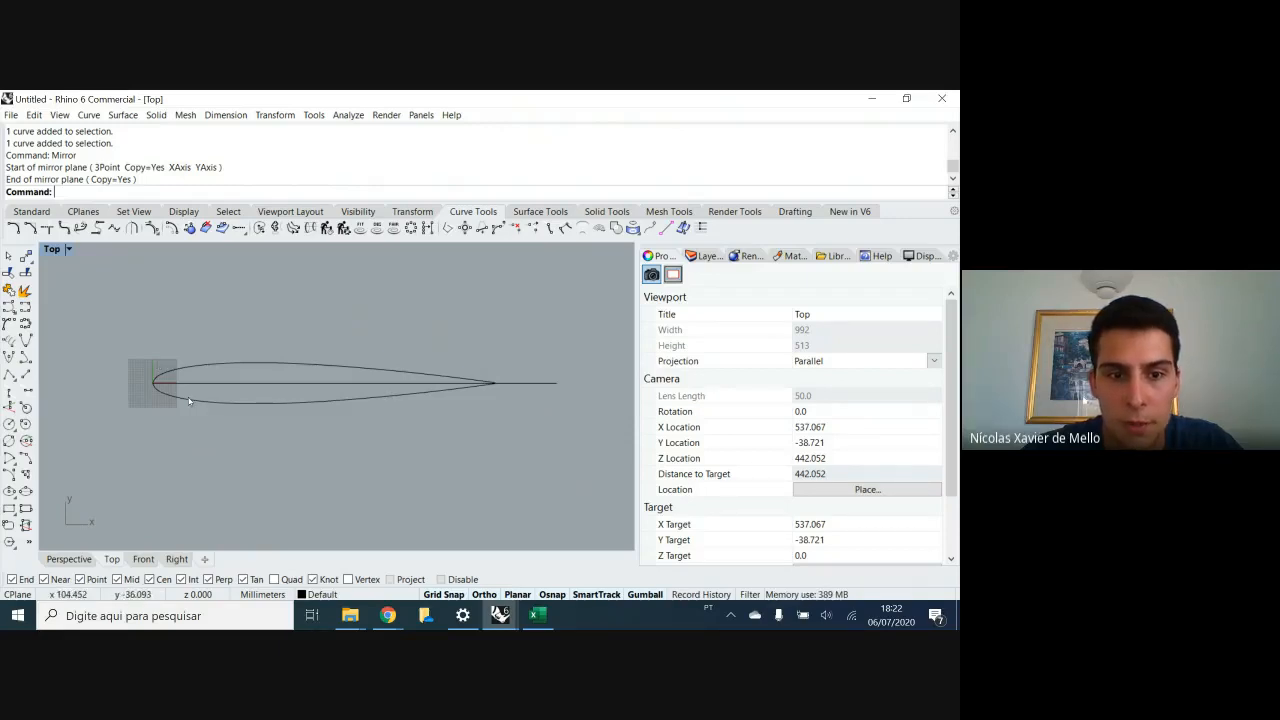
{"action": "left_click", "coordinate": [256, 400]}
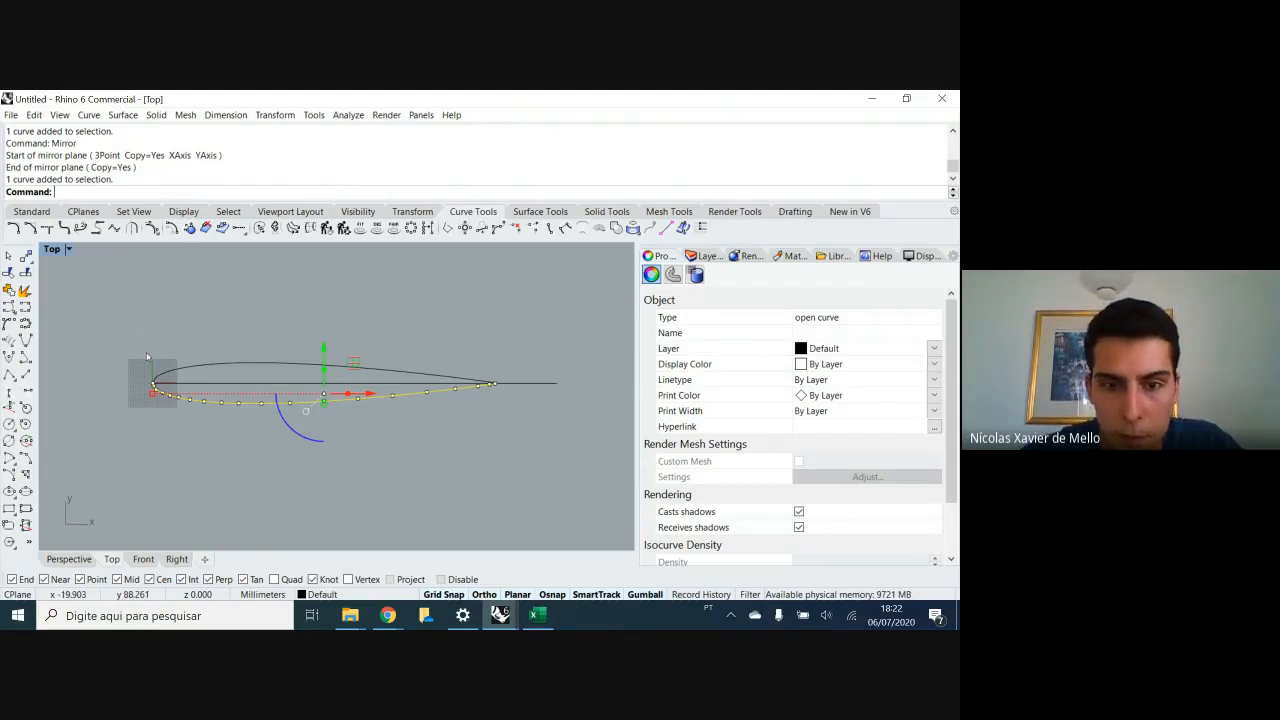
{"action": "key", "text": "Delete"}
{"action": "left_click", "coordinate": [345, 356]}
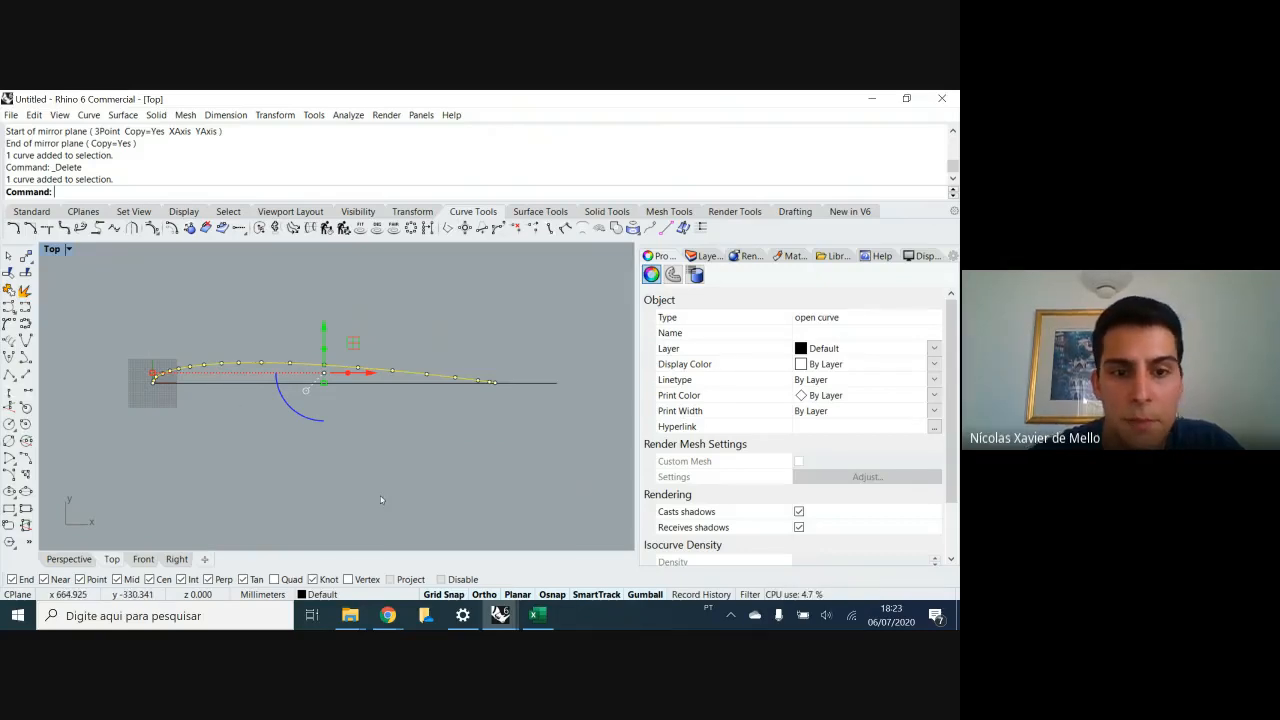
{"action": "left_click", "coordinate": [217, 480]}
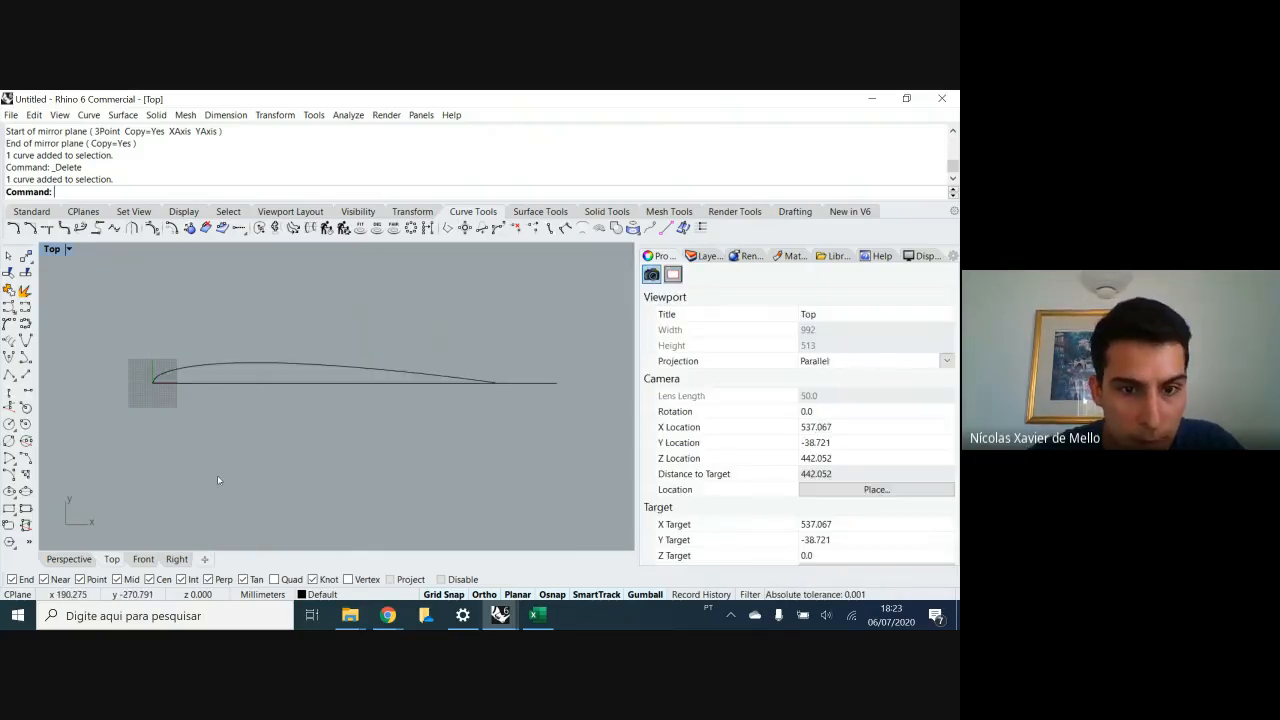
{"action": "left_click", "coordinate": [306, 368]}
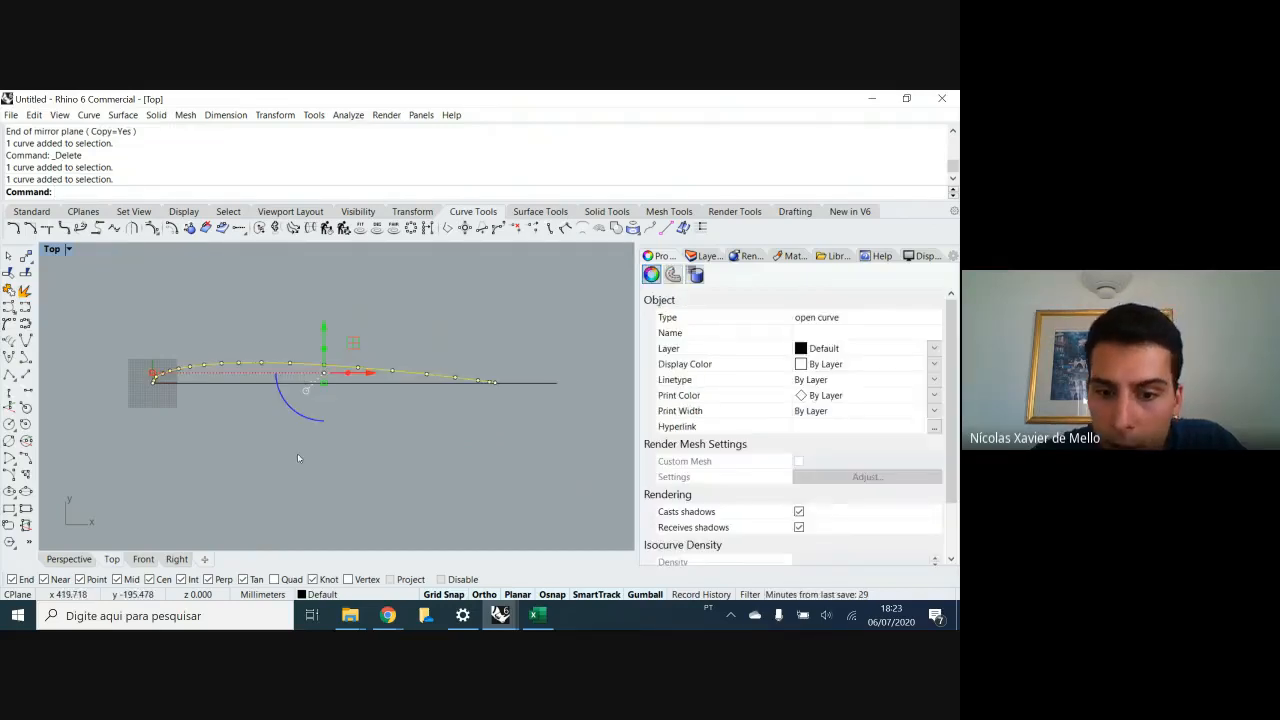
{"action": "left_click", "coordinate": [297, 453]}
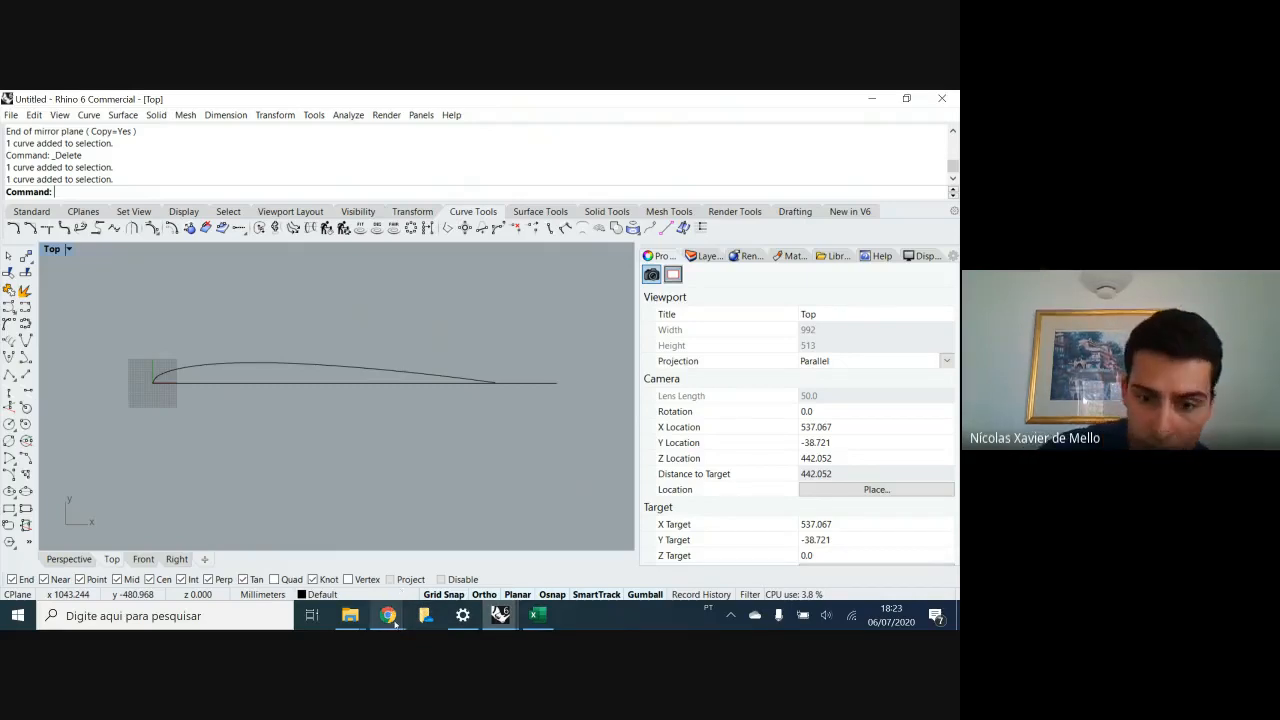
- Open the sailboat model aula 4.3dm and examine the rudder, keel and bulb below the hull in the Front view
{"action": "left_click", "coordinate": [500, 614]}
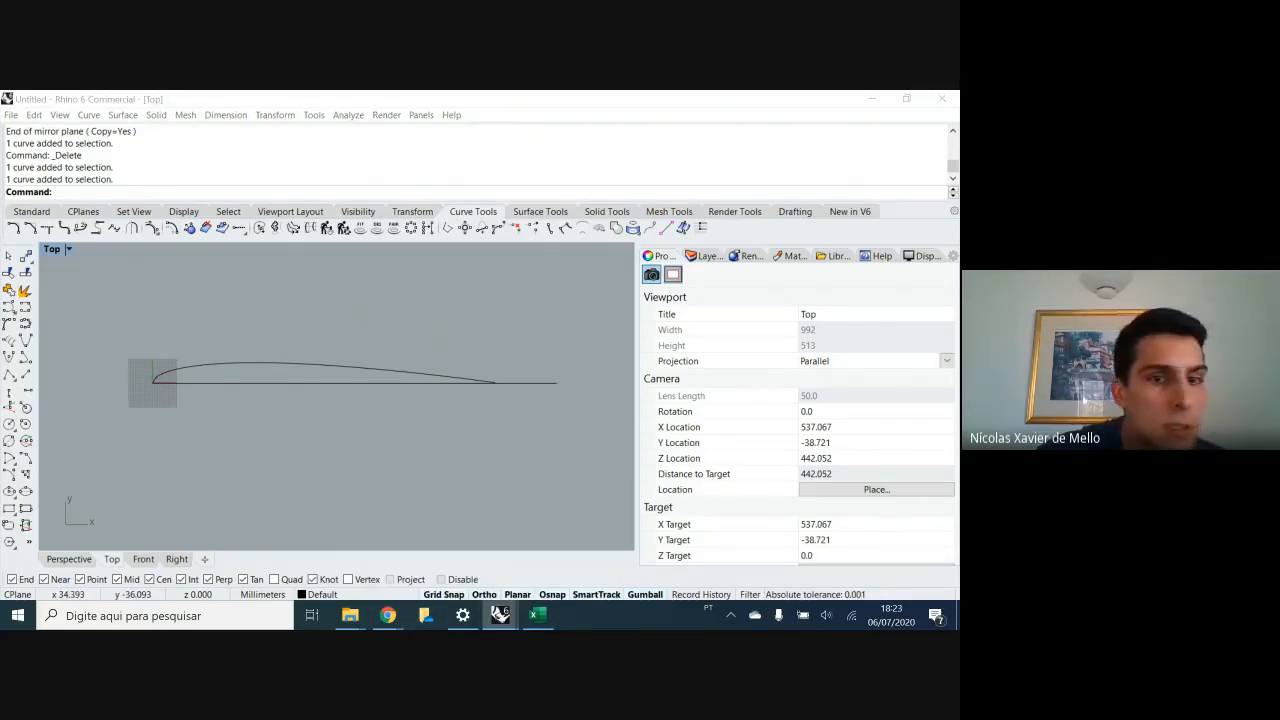
{"action": "double_click", "coordinate": [310, 121]}
{"action": "scroll", "coordinate": [385, 455], "scroll_direction": "down", "scroll_amount": 3}
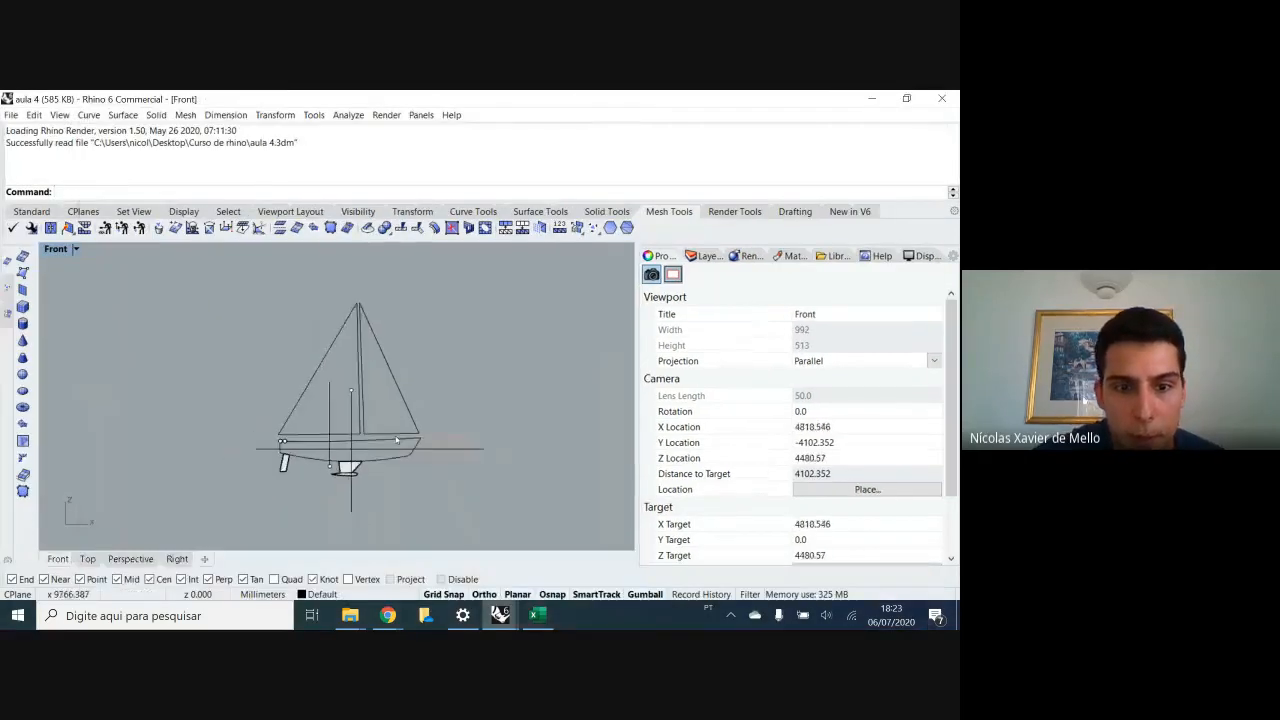
{"action": "scroll", "coordinate": [385, 455], "scroll_direction": "up", "scroll_amount": 2}
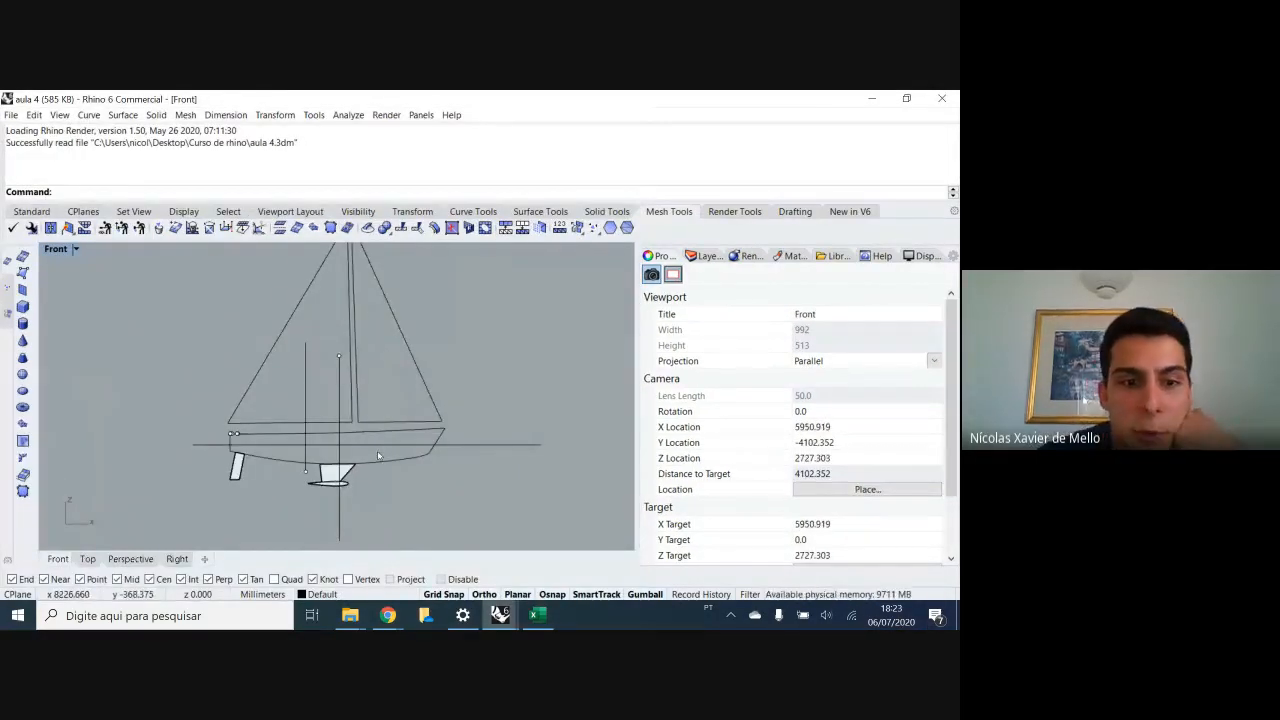
{"action": "right_click_drag", "start_coordinate": [340, 458], "coordinate": [336, 494]}
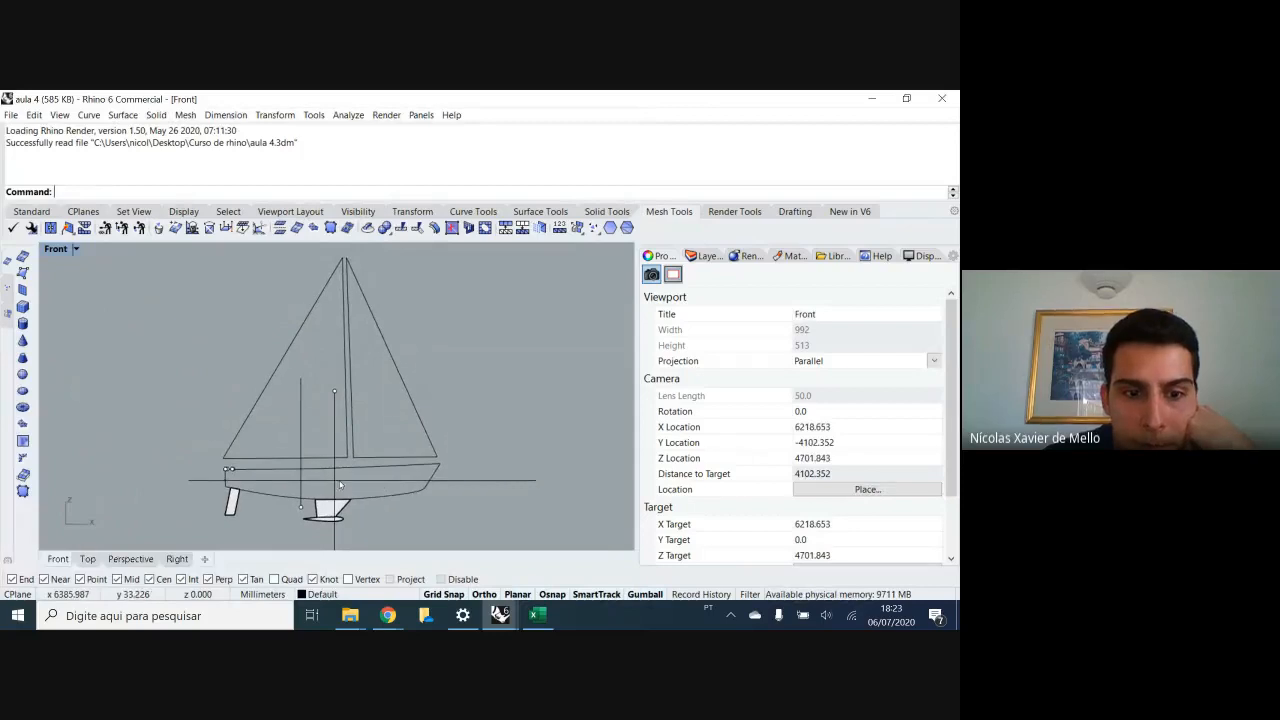
{"action": "scroll", "coordinate": [242, 518], "scroll_direction": "up", "scroll_amount": 2}
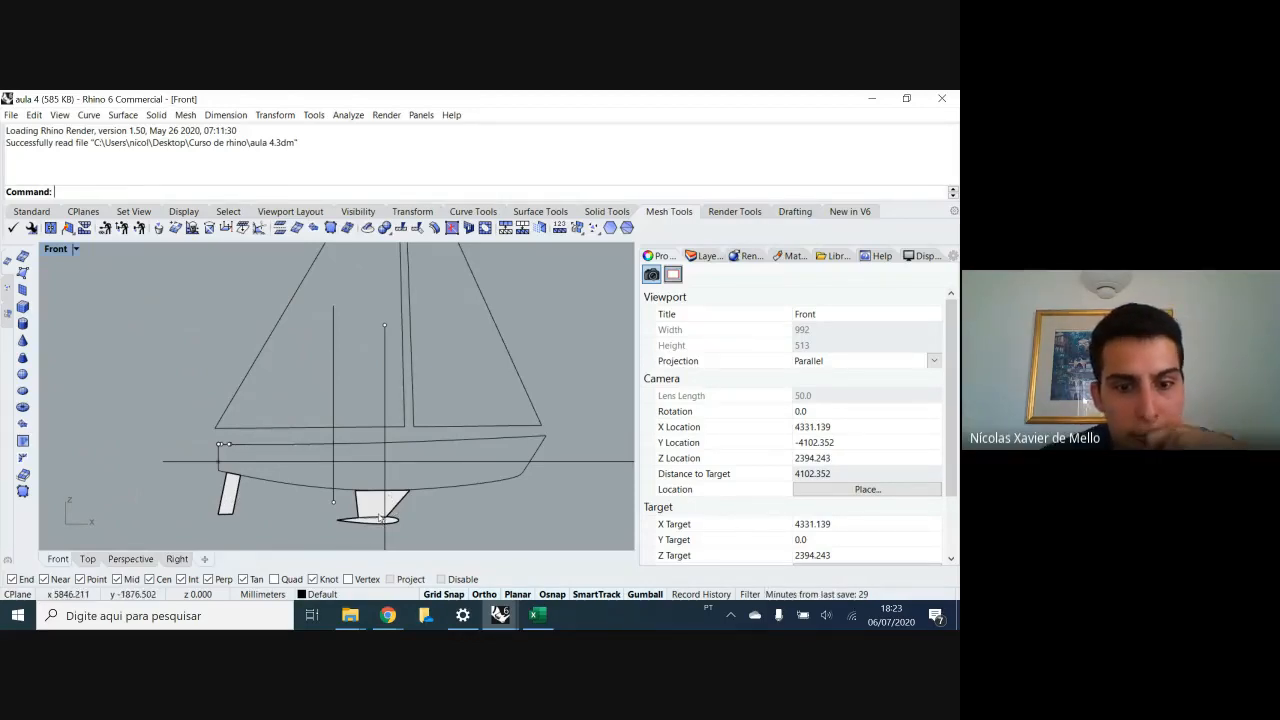
{"action": "right_click_drag", "start_coordinate": [380, 517], "coordinate": [378, 505]}
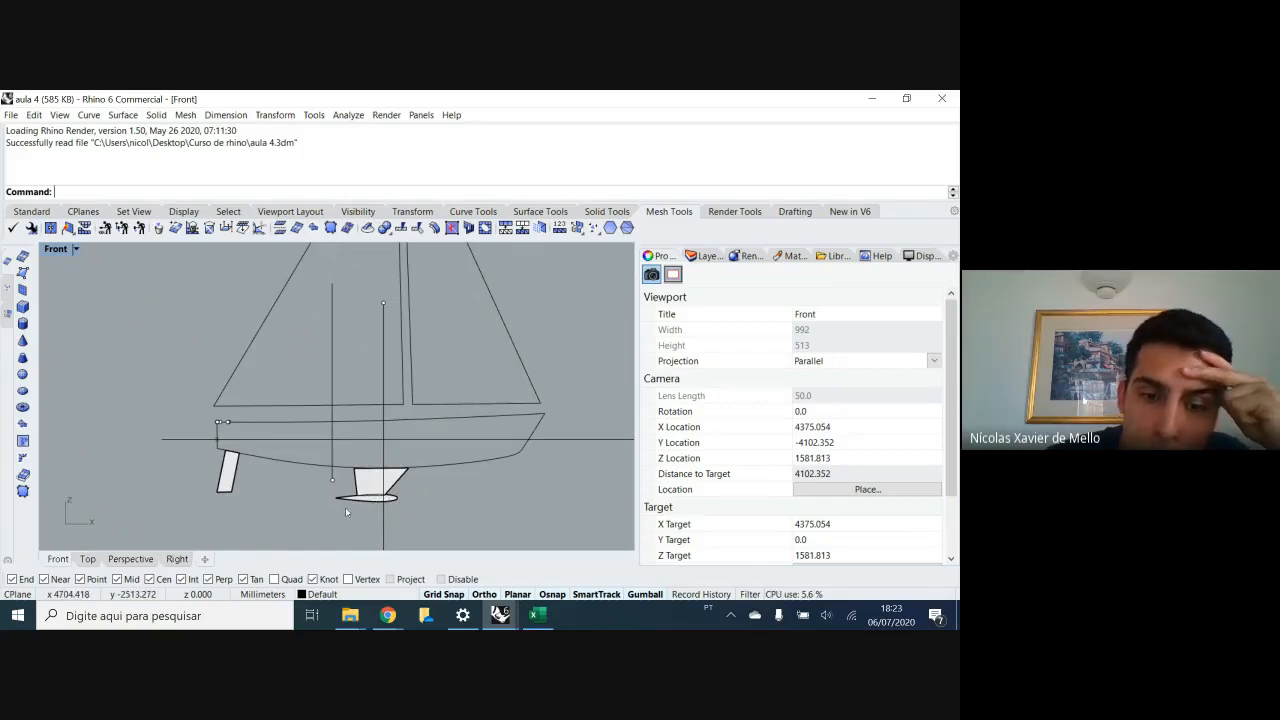
{"action": "scroll", "coordinate": [374, 500], "scroll_direction": "up", "scroll_amount": 1}
{"action": "scroll", "coordinate": [374, 500], "scroll_direction": "up", "scroll_amount": 1}
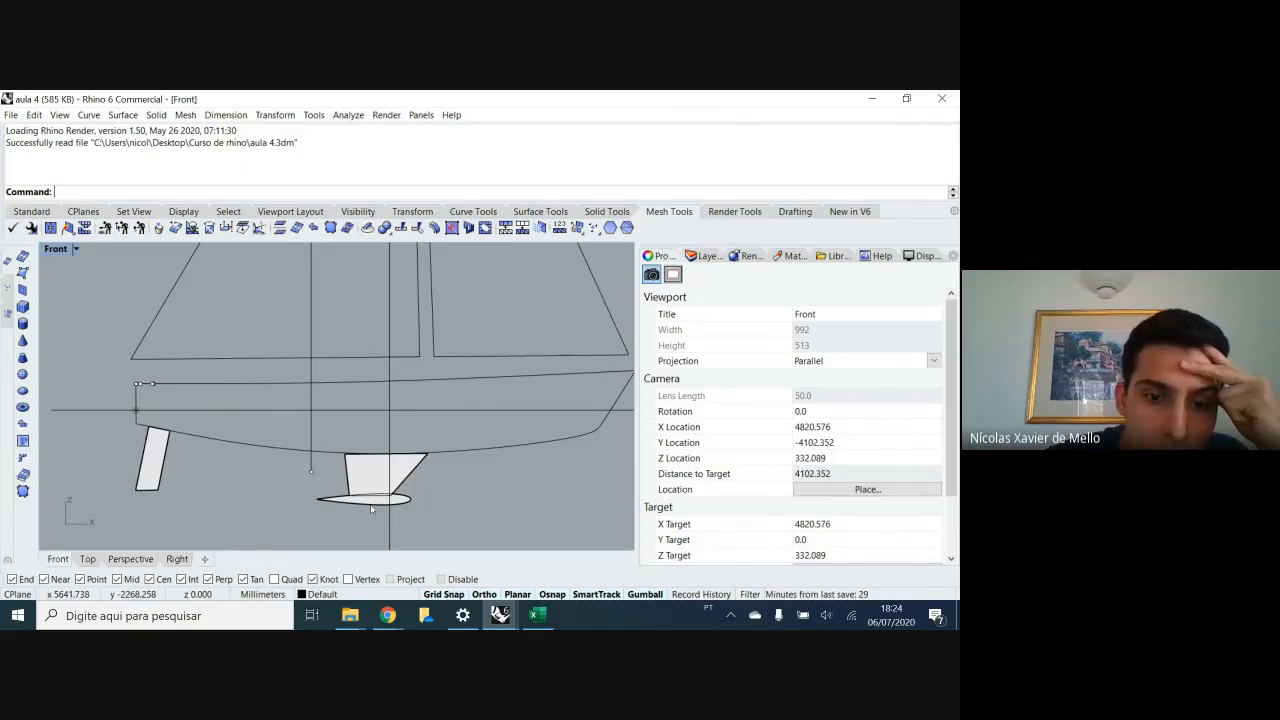
- Examine the keel and bulb shapes below the sailboat hull in the Front view
{"action": "scroll", "coordinate": [376, 500], "scroll_direction": "down", "scroll_amount": 1}
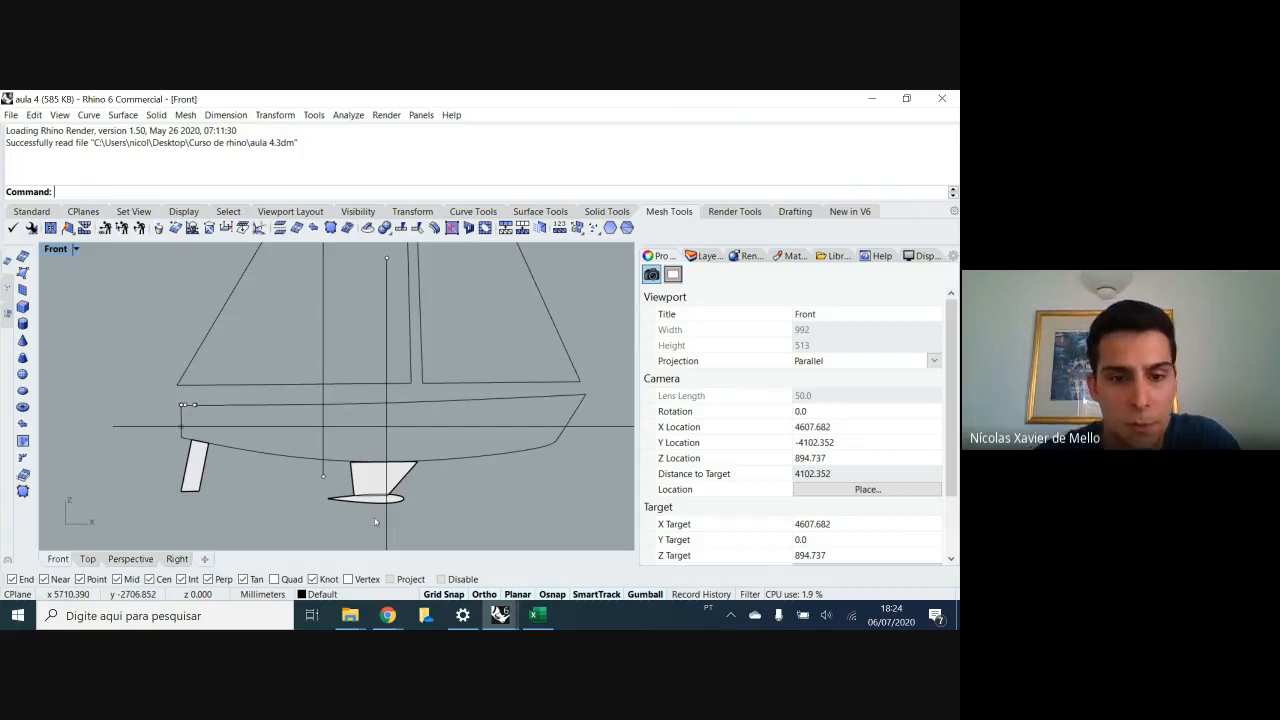
{"action": "scroll", "coordinate": [372, 500], "scroll_direction": "up", "scroll_amount": 3}
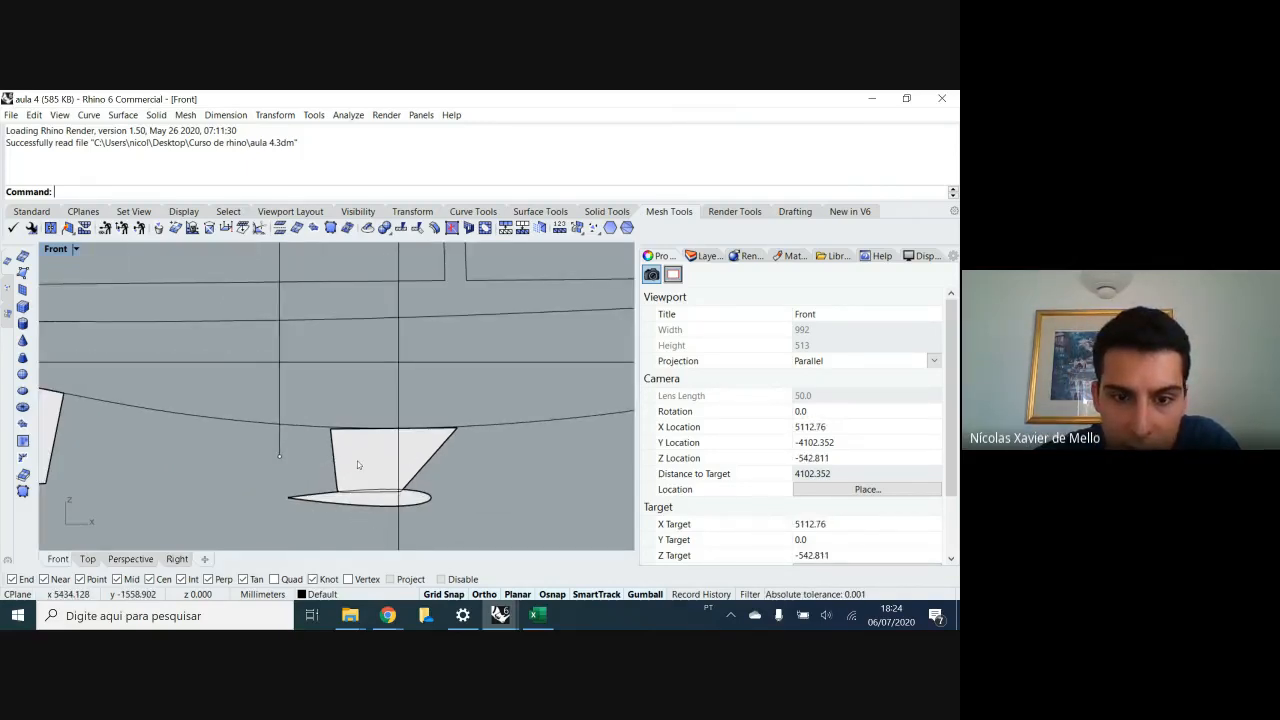
{"action": "left_click", "coordinate": [355, 461]}
{"action": "left_click", "coordinate": [478, 458]}
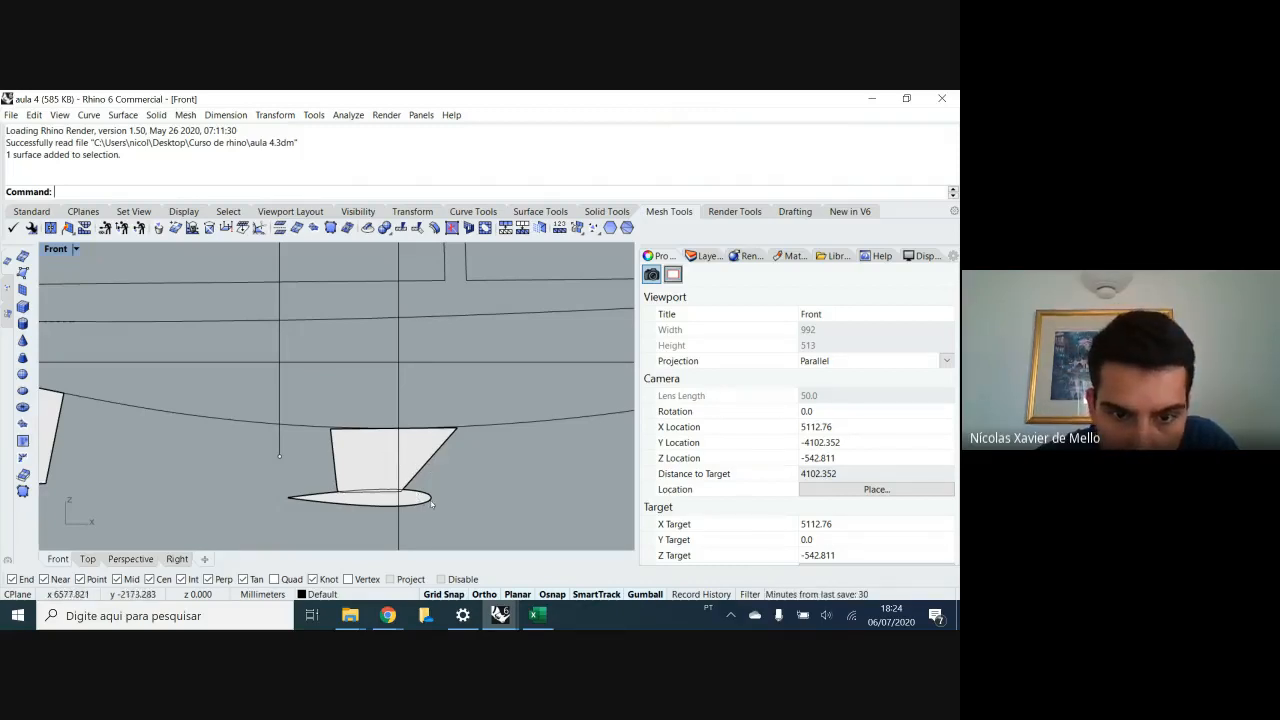
{"action": "scroll", "coordinate": [378, 516], "scroll_direction": "up", "scroll_amount": 4}
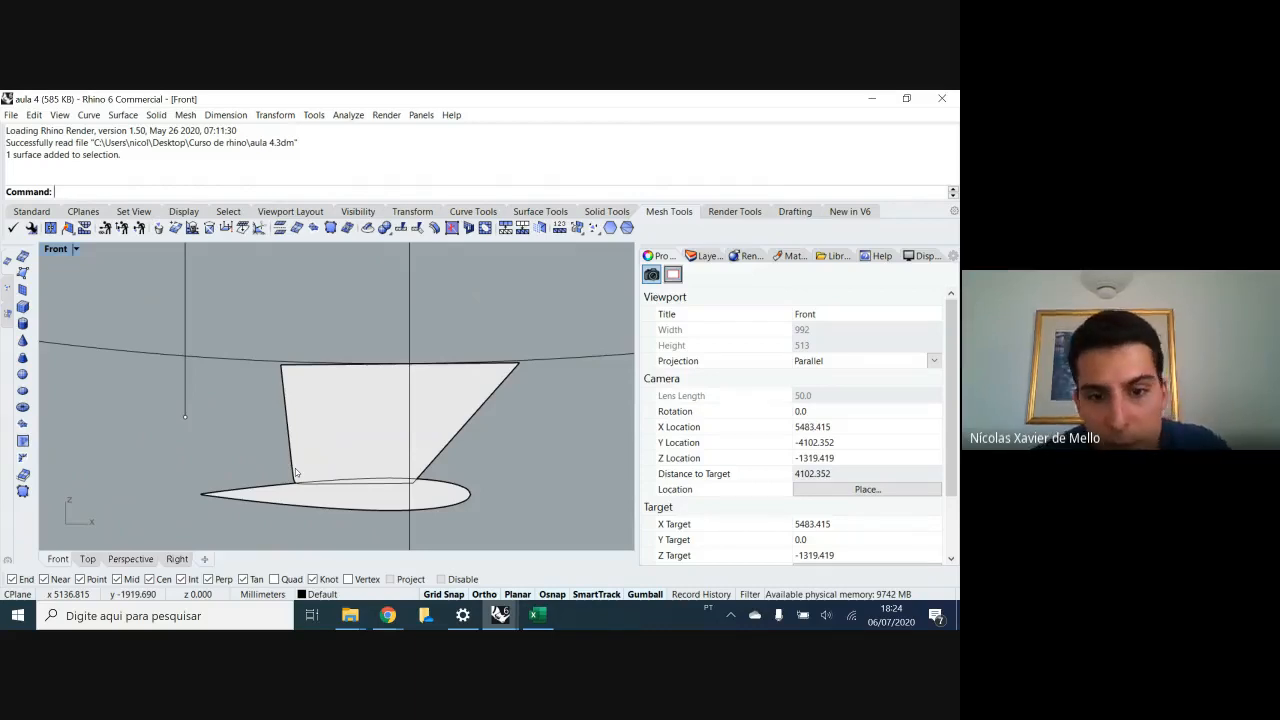
{"action": "scroll", "coordinate": [305, 463], "scroll_direction": "down", "scroll_amount": 6}
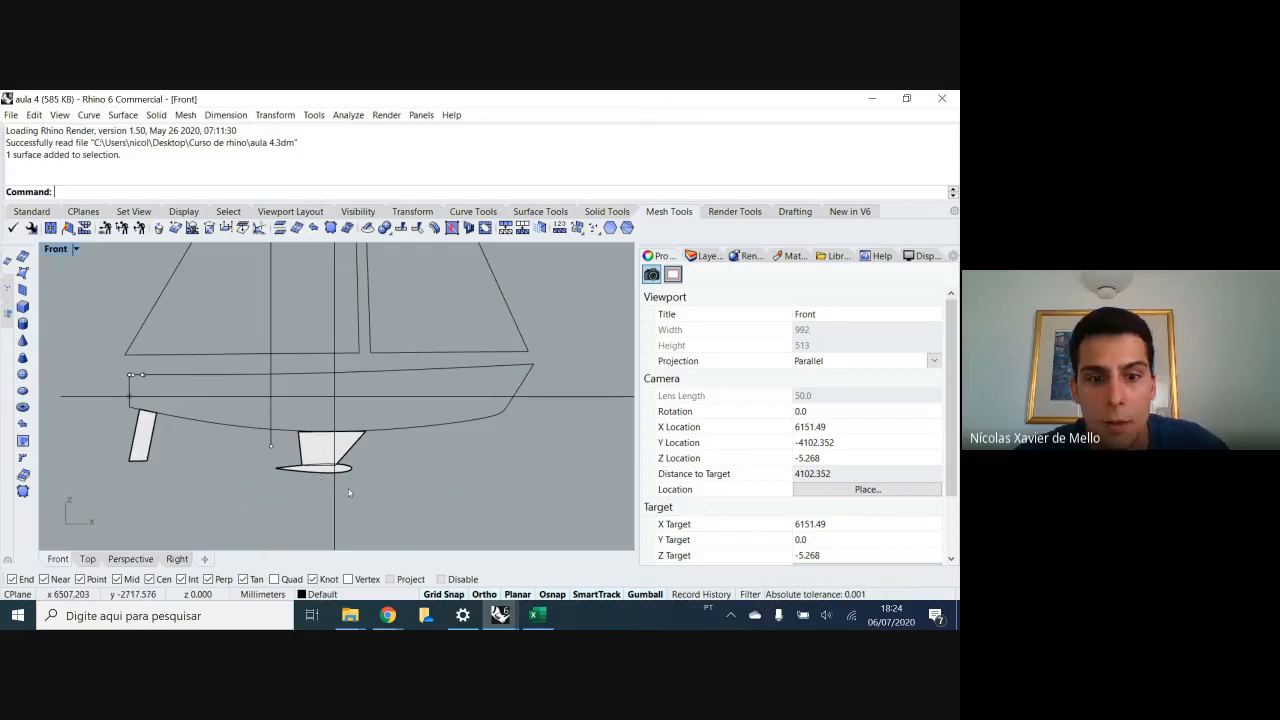
{"action": "scroll", "coordinate": [349, 492], "scroll_direction": "up", "scroll_amount": 4}
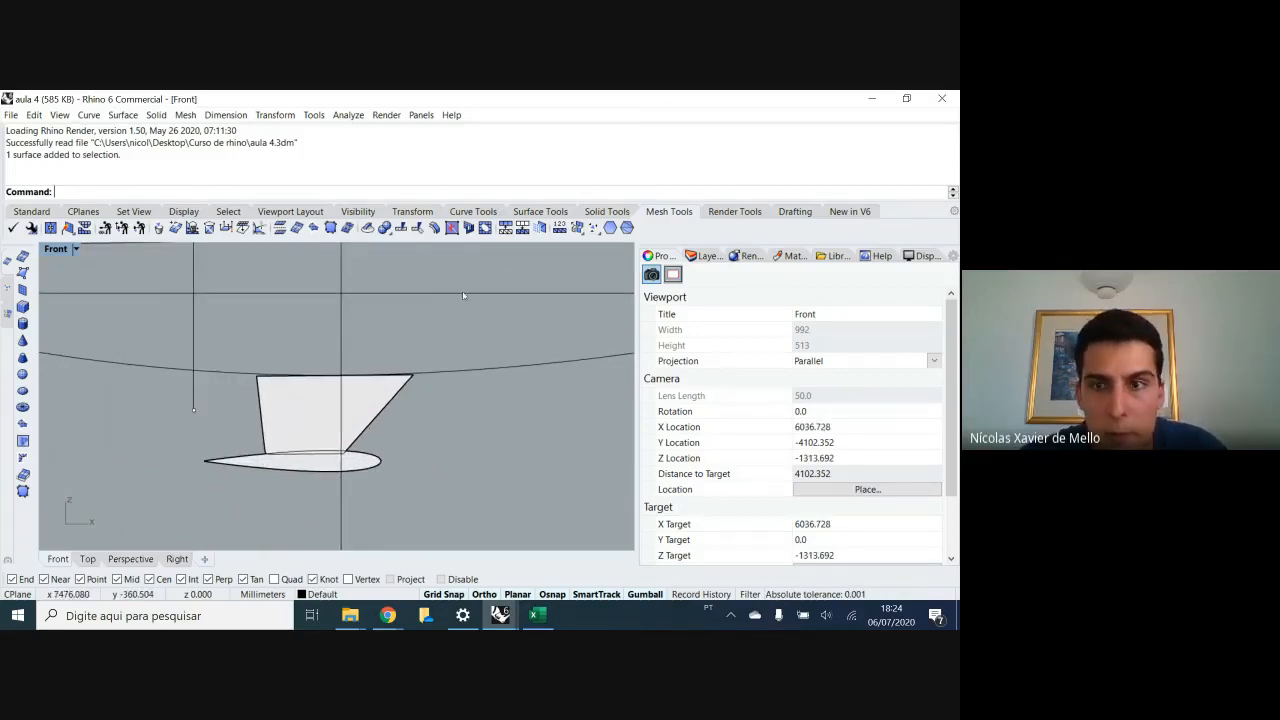
- Return to the untitled airfoil drawing and revolve the upper curve 360 degrees about the horizontal line, starting at angle 0
{"action": "left_click", "coordinate": [873, 100]}
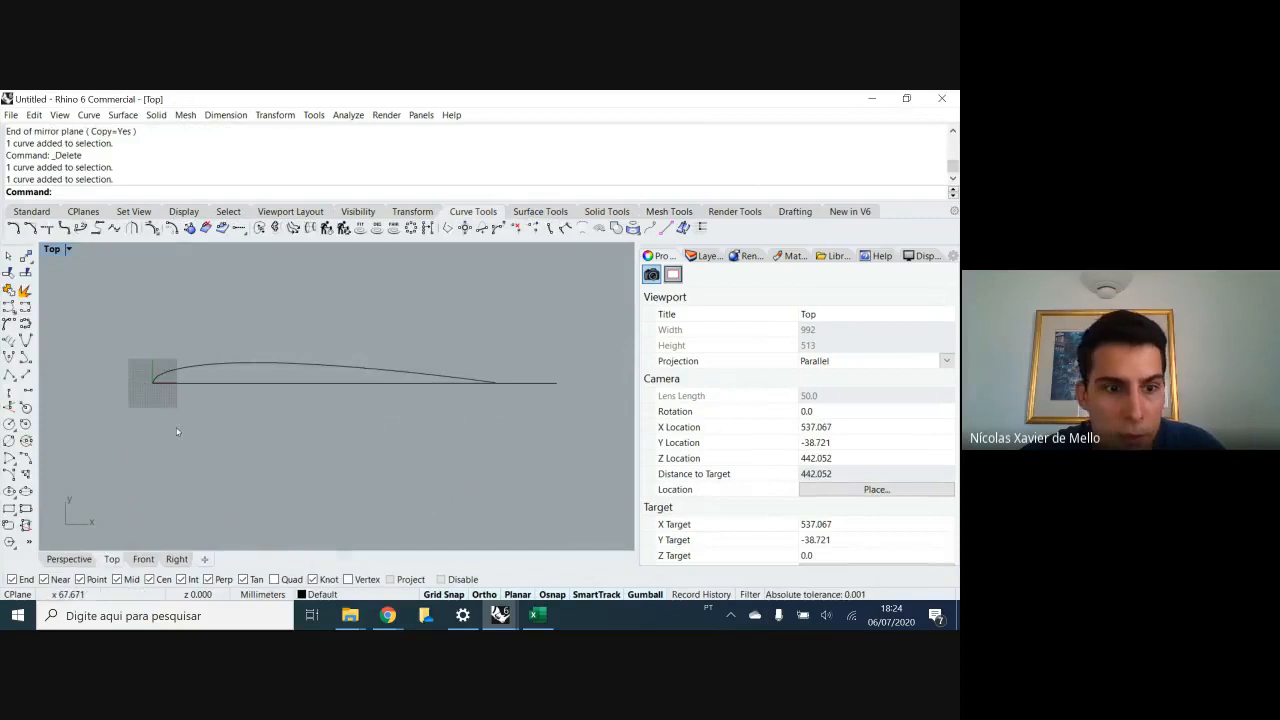
{"action": "left_click", "coordinate": [211, 364]}
{"action": "type", "text": "Rov"}
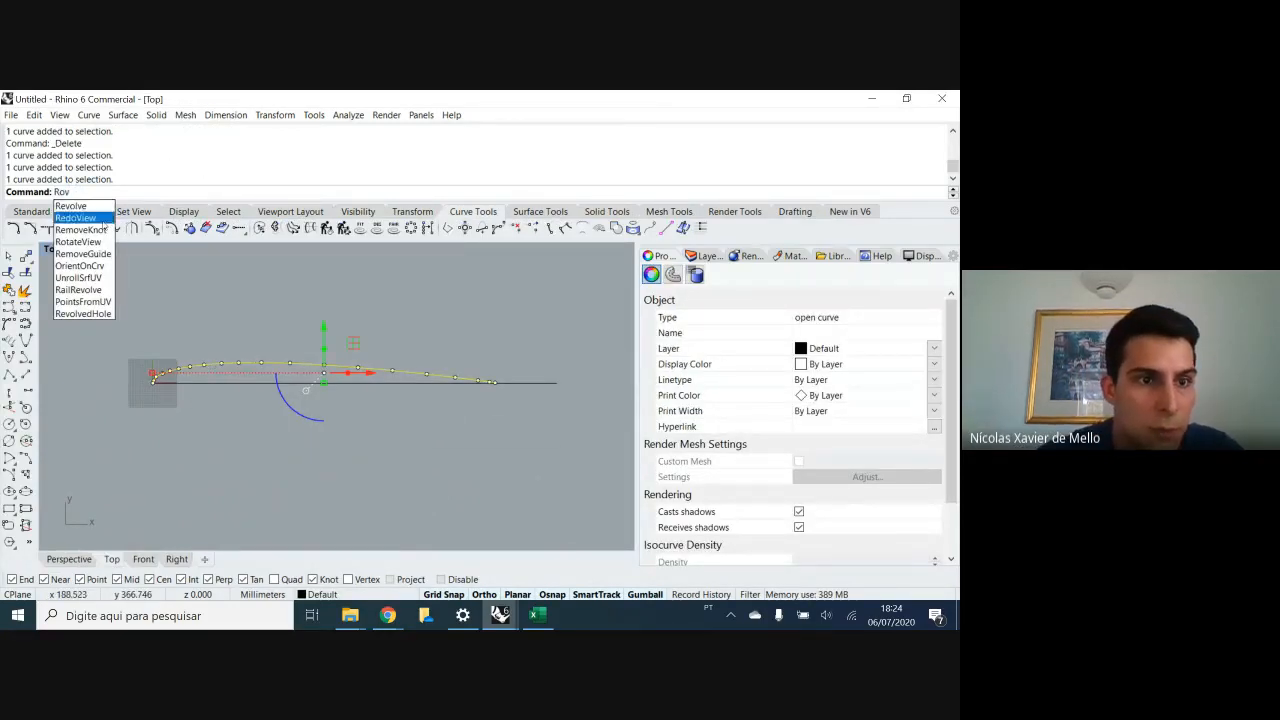
{"action": "left_click", "coordinate": [73, 206]}
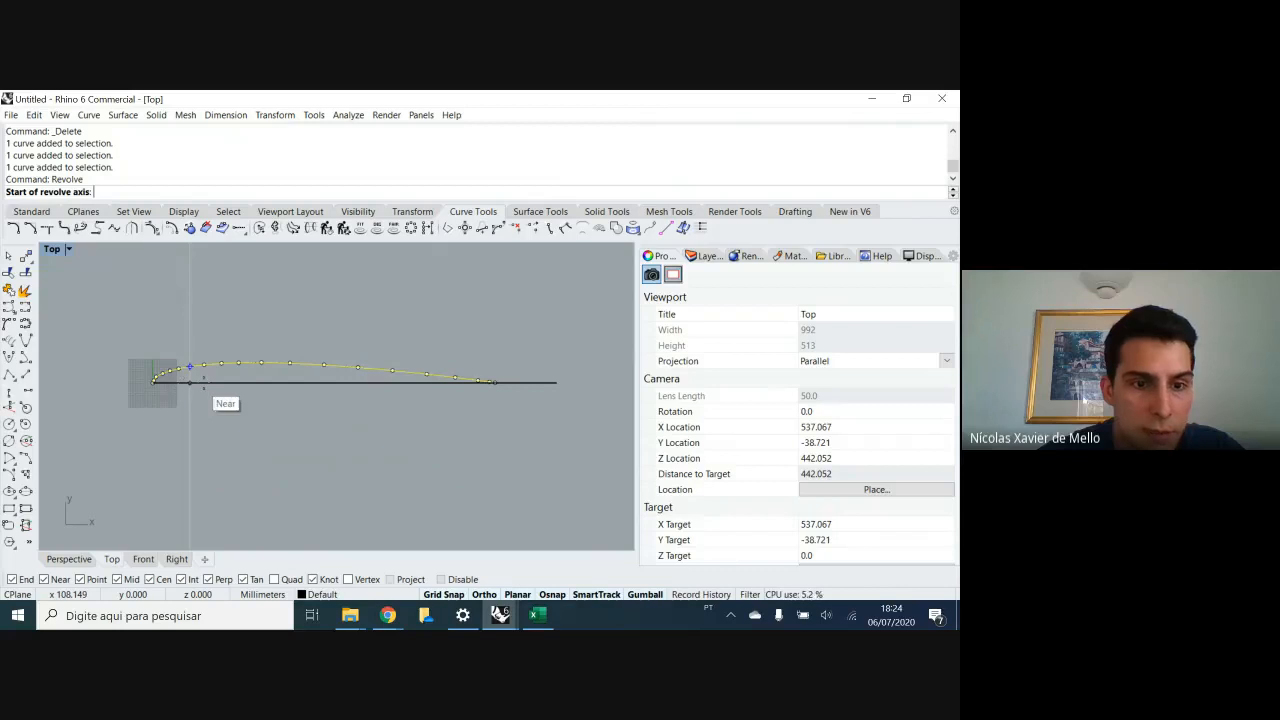
{"action": "left_click", "coordinate": [204, 382]}
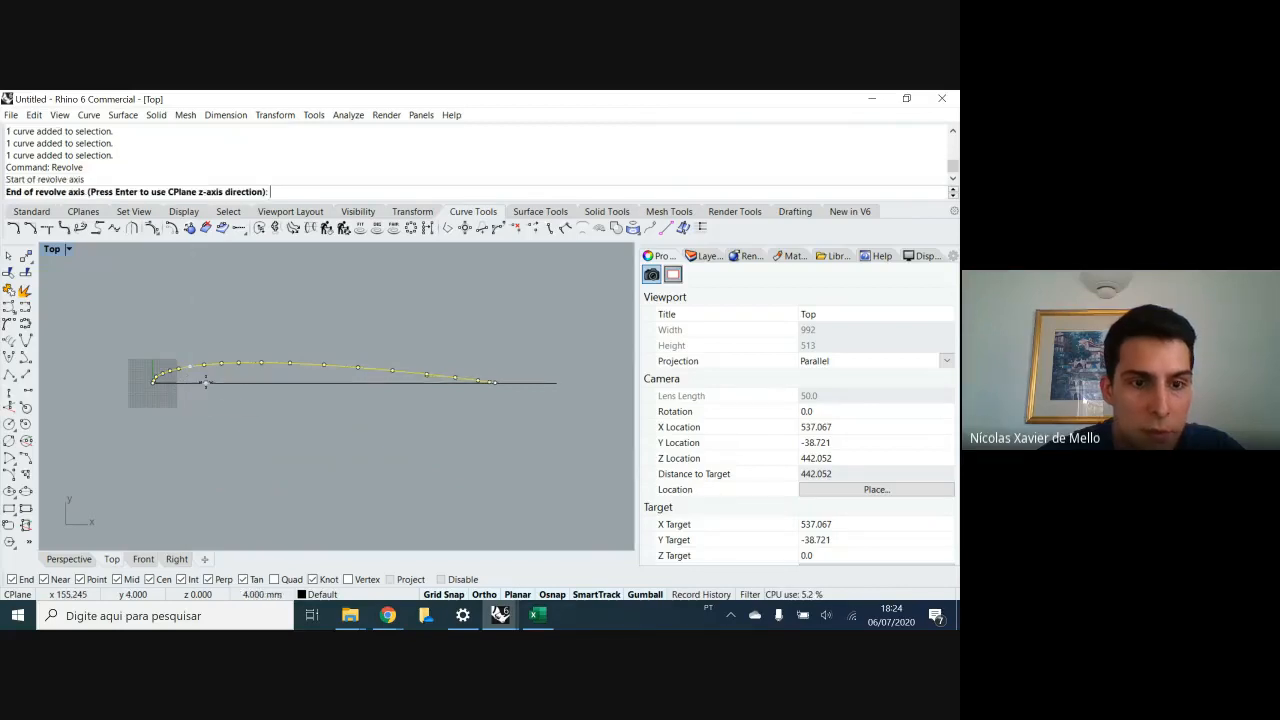
{"action": "left_click", "coordinate": [288, 382]}
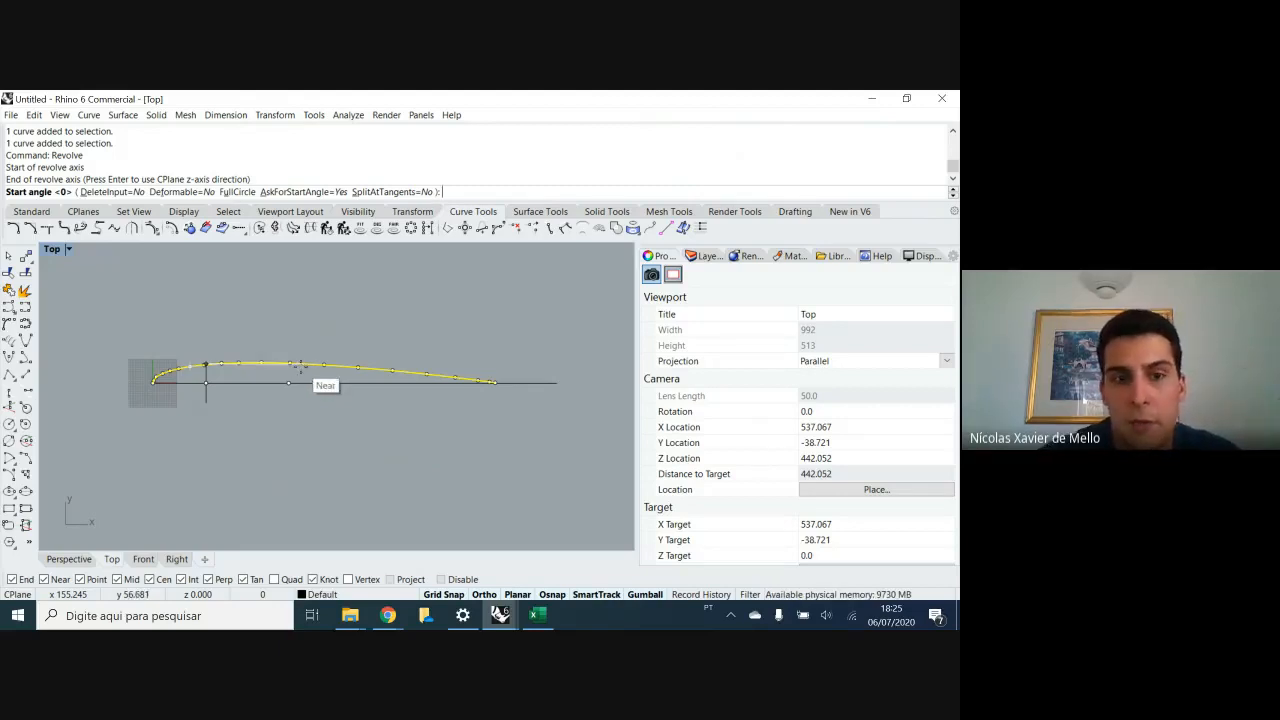
{"action": "key", "text": "Return"}
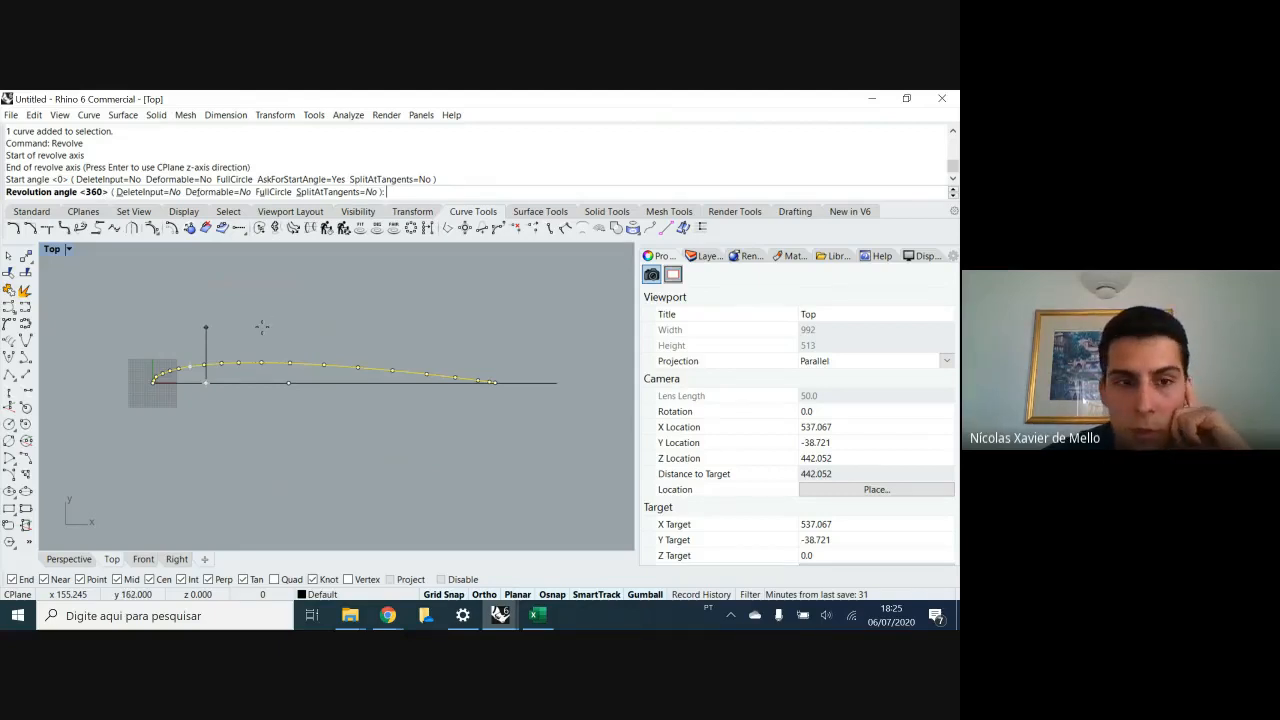
{"action": "key", "text": "Escape"}
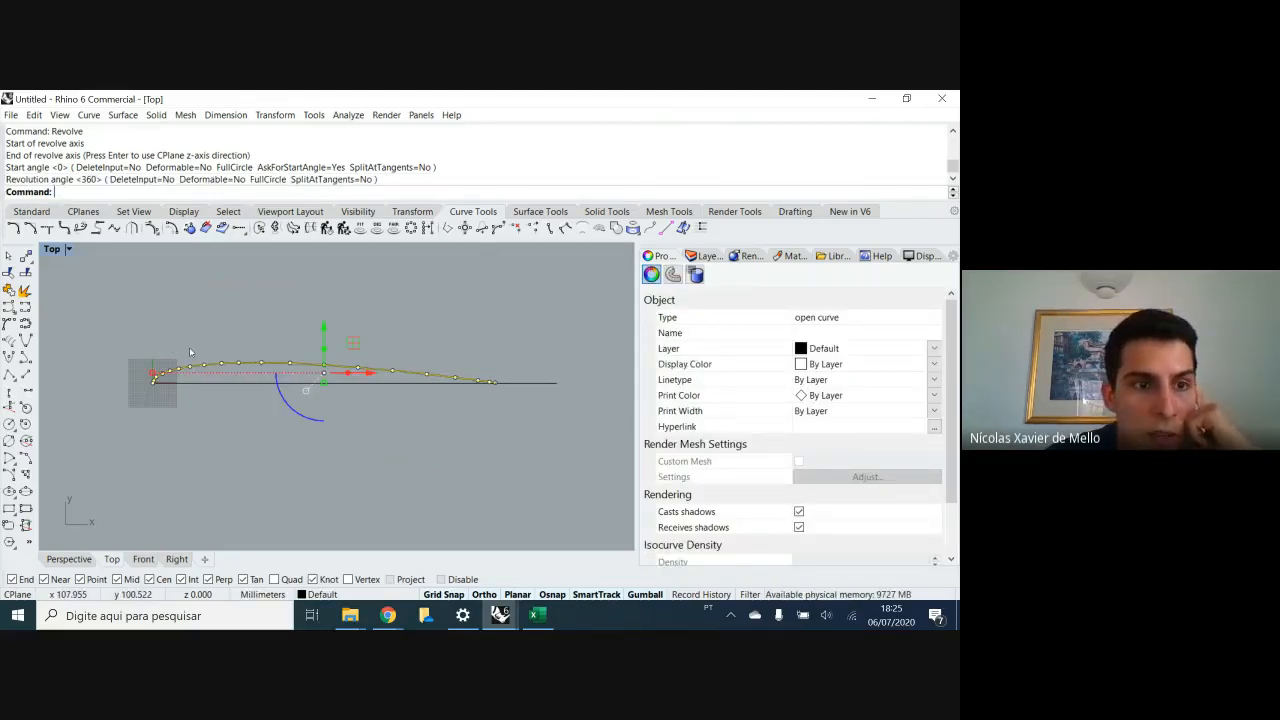
{"action": "left_click", "coordinate": [194, 481]}
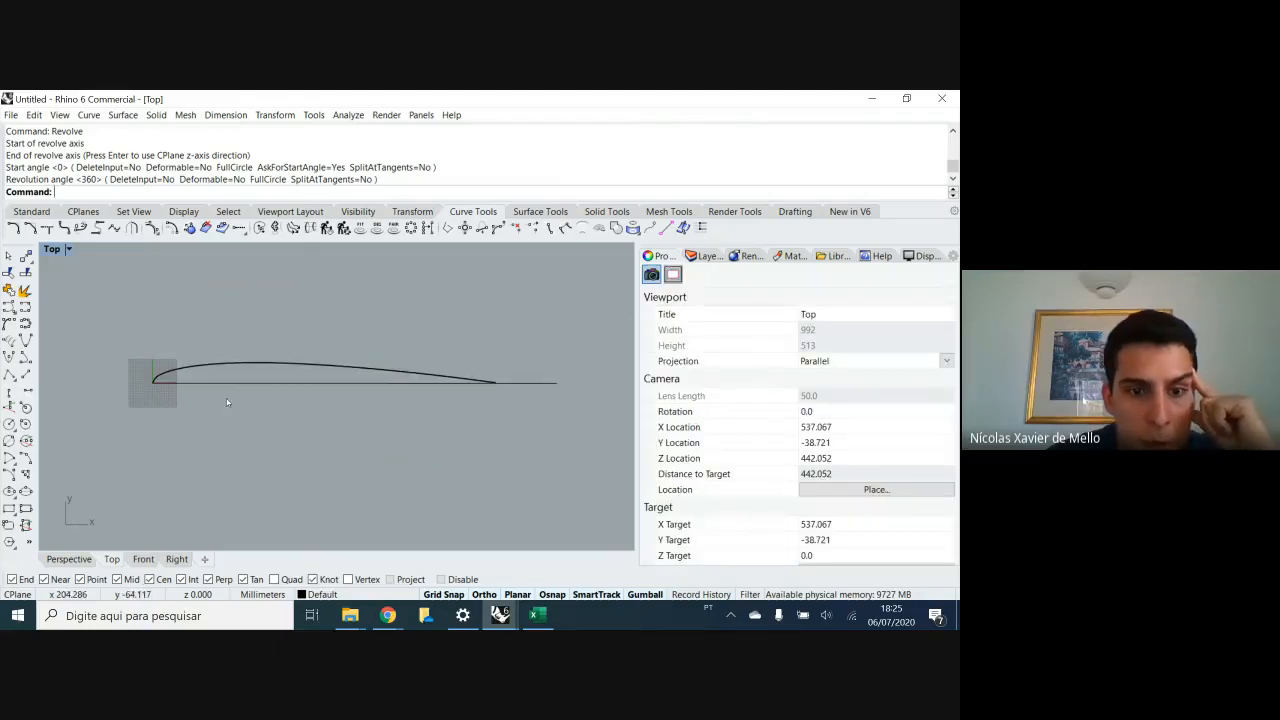
- Set the Top viewport to Shaded display and select the revolved surface to inspect its outline
{"action": "left_click", "coordinate": [52, 249]}
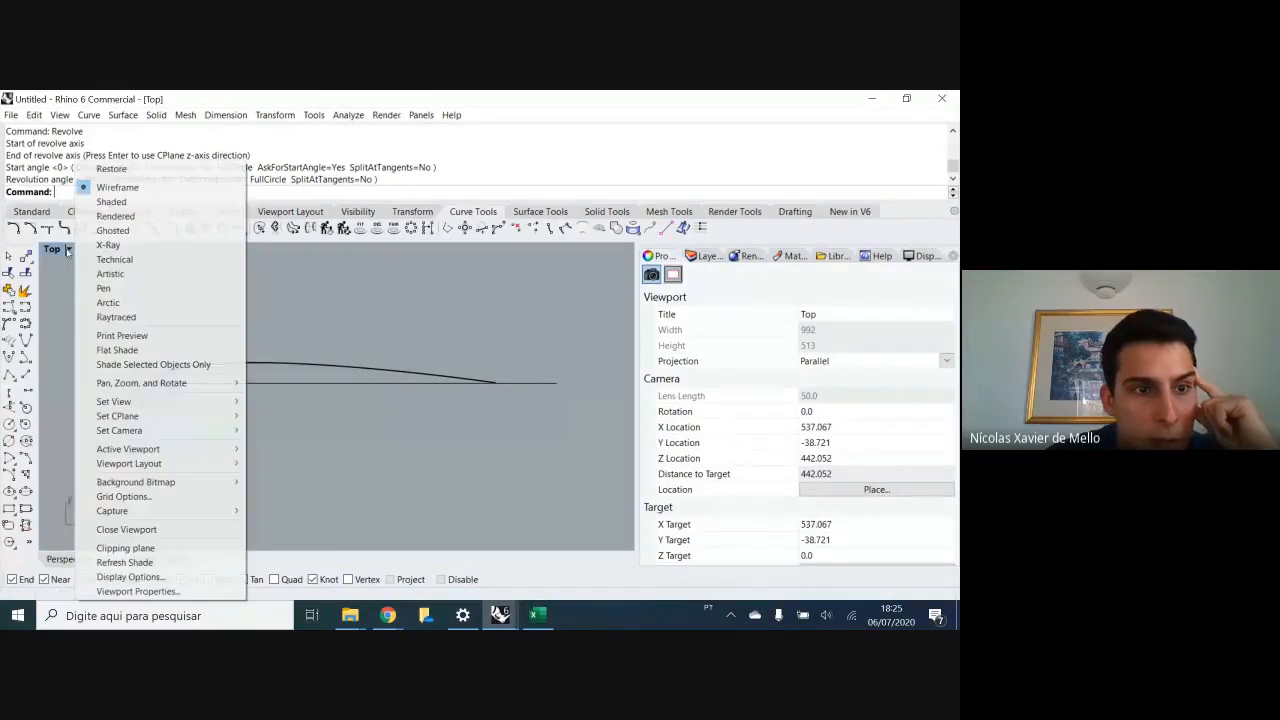
{"action": "left_click", "coordinate": [133, 201]}
{"action": "left_click", "coordinate": [226, 401]}
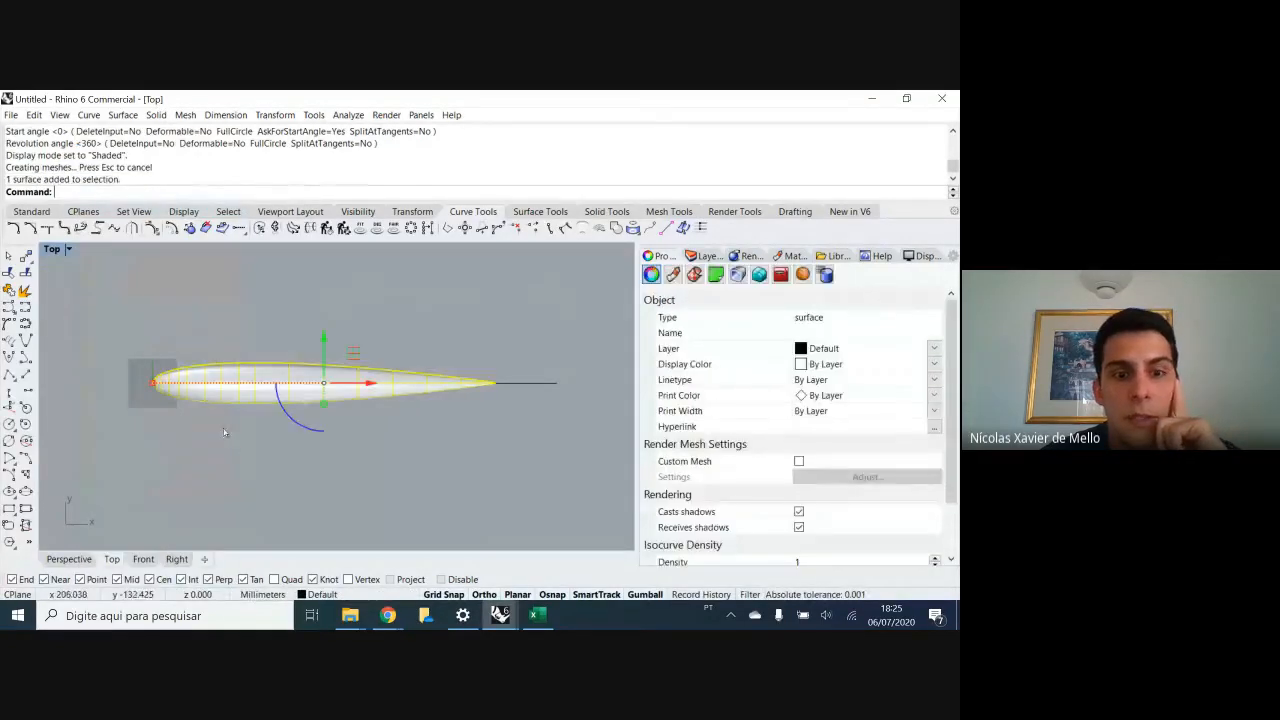
{"action": "left_click", "coordinate": [230, 449]}
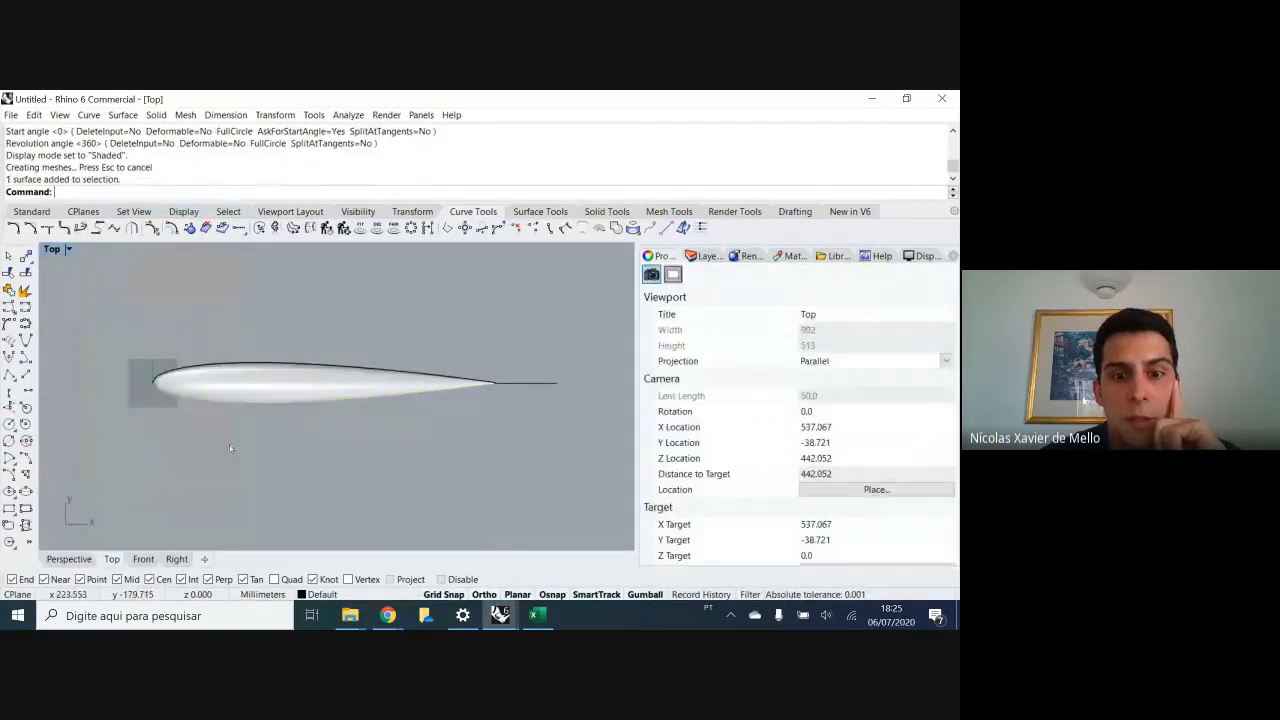
{"action": "left_click", "coordinate": [266, 405]}
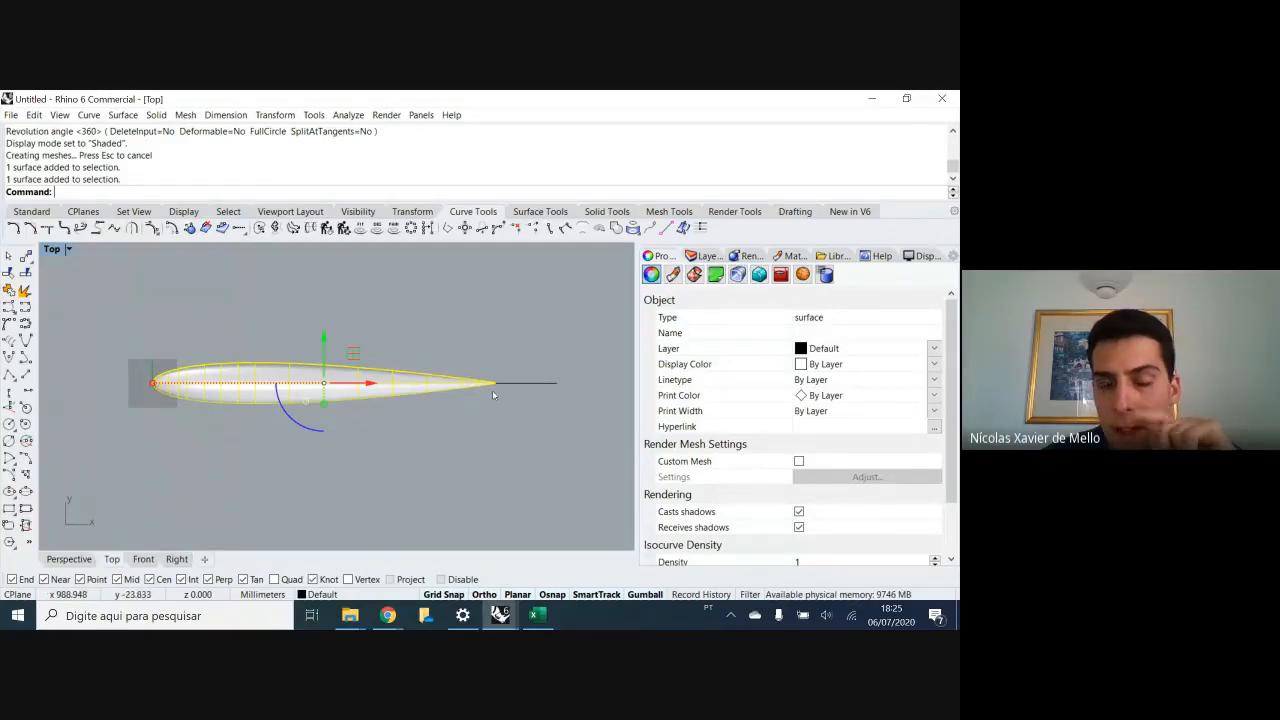
- Maximize the Perspective viewport and set it to Shaded display to show the revolved body
{"action": "scroll", "coordinate": [495, 385], "scroll_direction": "up", "scroll_amount": 5}
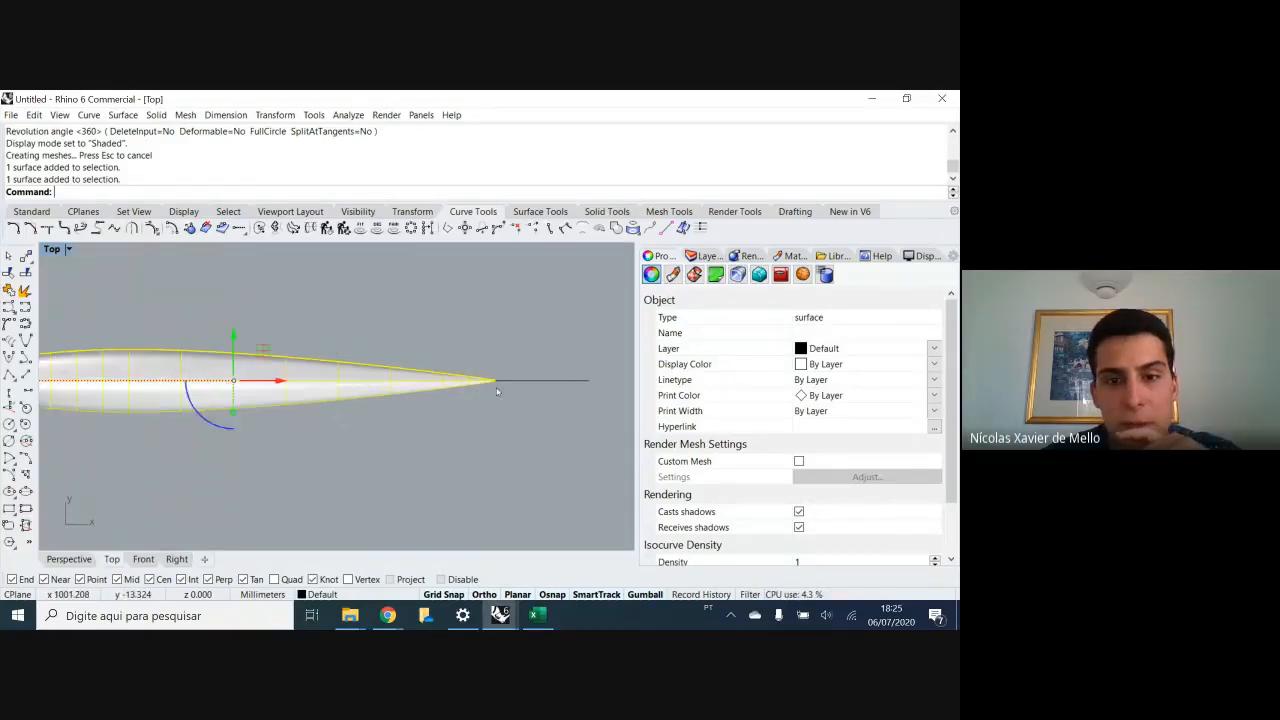
{"action": "double_click", "coordinate": [61, 251]}
{"action": "scroll", "coordinate": [492, 292], "scroll_direction": "down", "scroll_amount": 6}
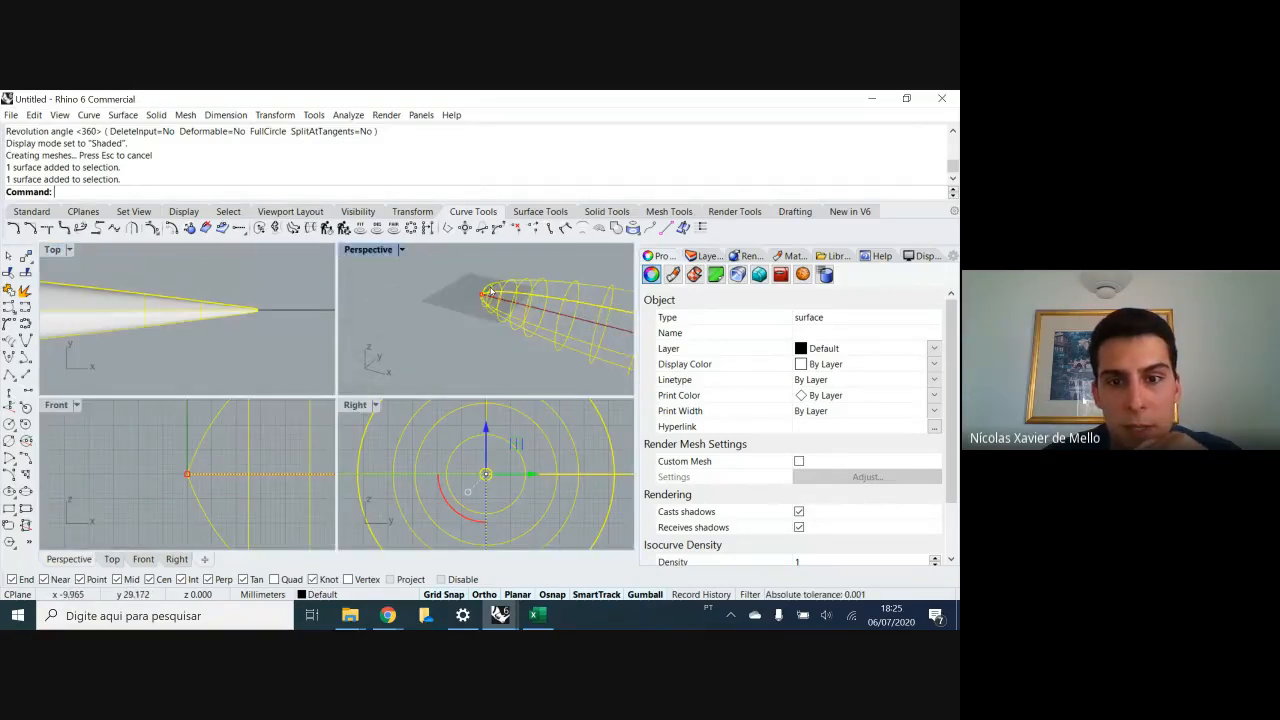
{"action": "scroll", "coordinate": [377, 283], "scroll_direction": "down", "scroll_amount": 6}
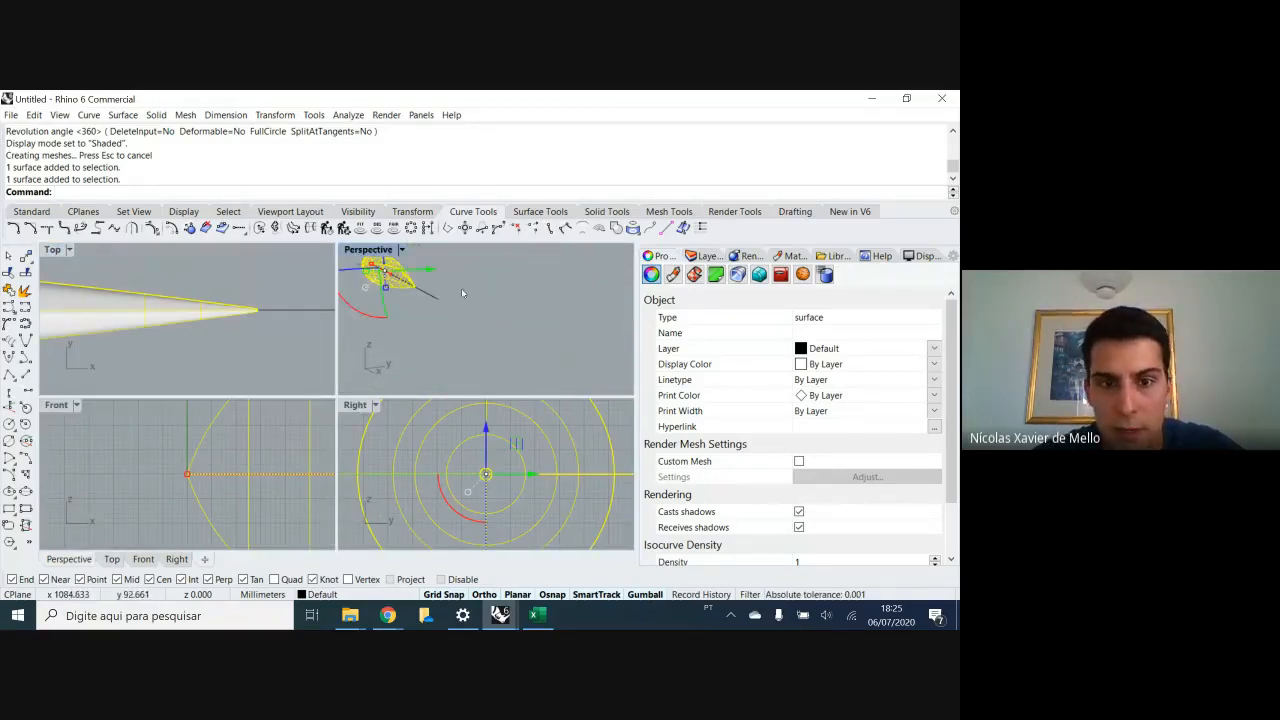
{"action": "double_click", "coordinate": [362, 250]}
{"action": "scroll", "coordinate": [193, 342], "scroll_direction": "up", "scroll_amount": 3}
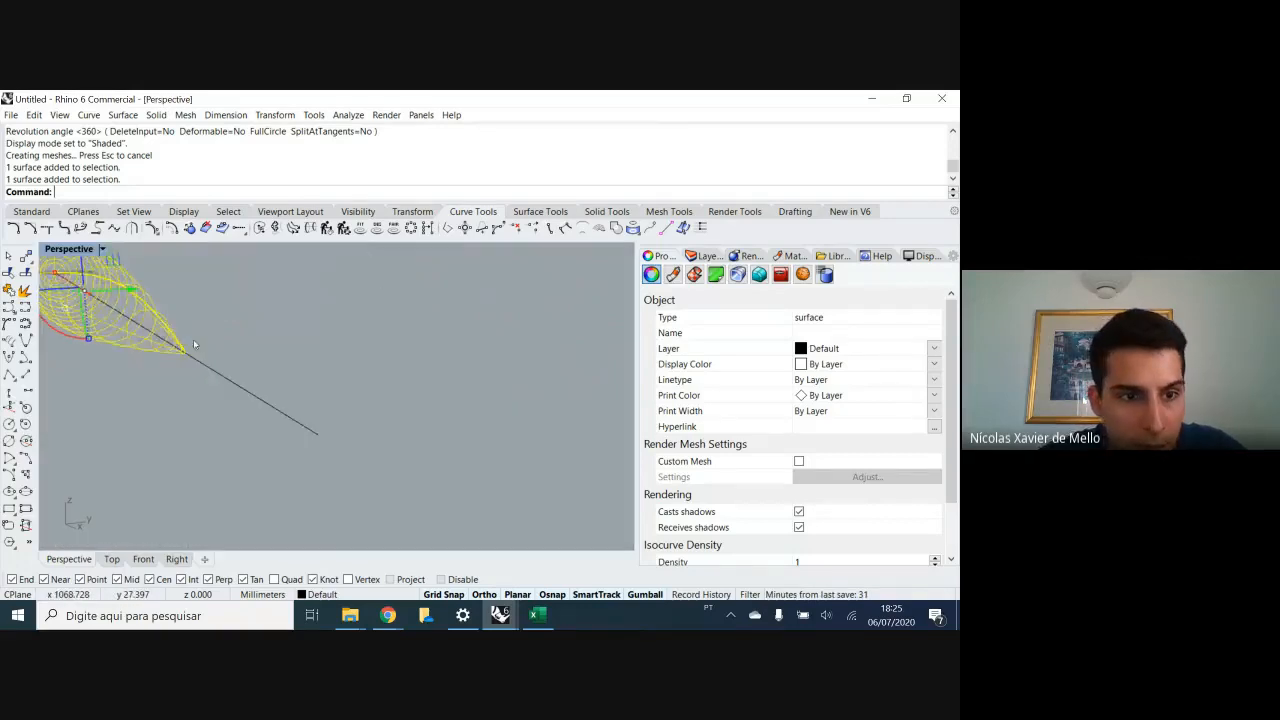
{"action": "key", "text": "Delete"}
{"action": "scroll", "coordinate": [188, 356], "scroll_direction": "up", "scroll_amount": 2}
{"action": "left_click", "coordinate": [99, 250]}
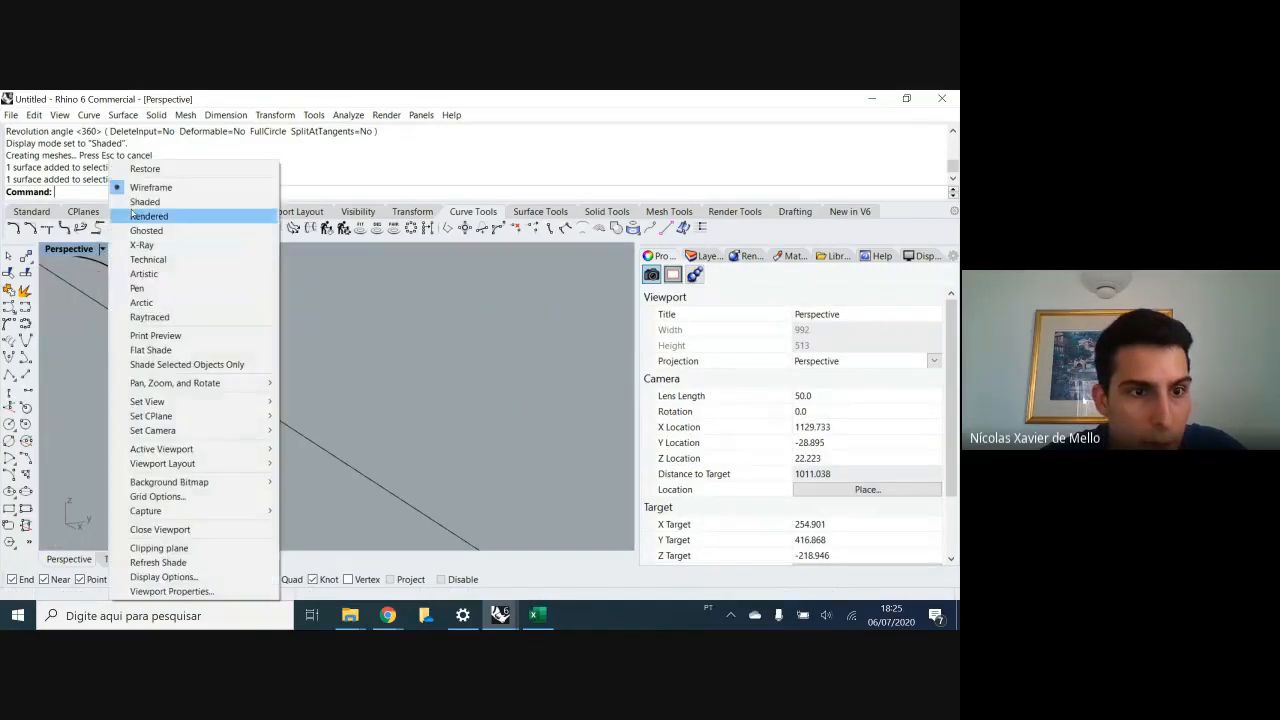
{"action": "left_click", "coordinate": [137, 202]}
- Examine the shaded revolved body from several angles in the Perspective view, from its rounded nose to its pointed trailing end
{"action": "mouse_move", "coordinate": [160, 388]}
{"action": "right_mouse_down"}
{"action": "mouse_move", "coordinate": [217, 376]}
{"action": "mouse_move", "coordinate": [177, 351]}
{"action": "mouse_move", "coordinate": [204, 349]}
{"action": "mouse_move", "coordinate": [118, 347]}
{"action": "mouse_move", "coordinate": [205, 410]}
{"action": "right_mouse_up"}
{"action": "scroll", "coordinate": [189, 385], "scroll_direction": "down", "scroll_amount": 6}
{"action": "scroll", "coordinate": [183, 342], "scroll_direction": "up", "scroll_amount": 4}
{"action": "left_click", "coordinate": [108, 325]}
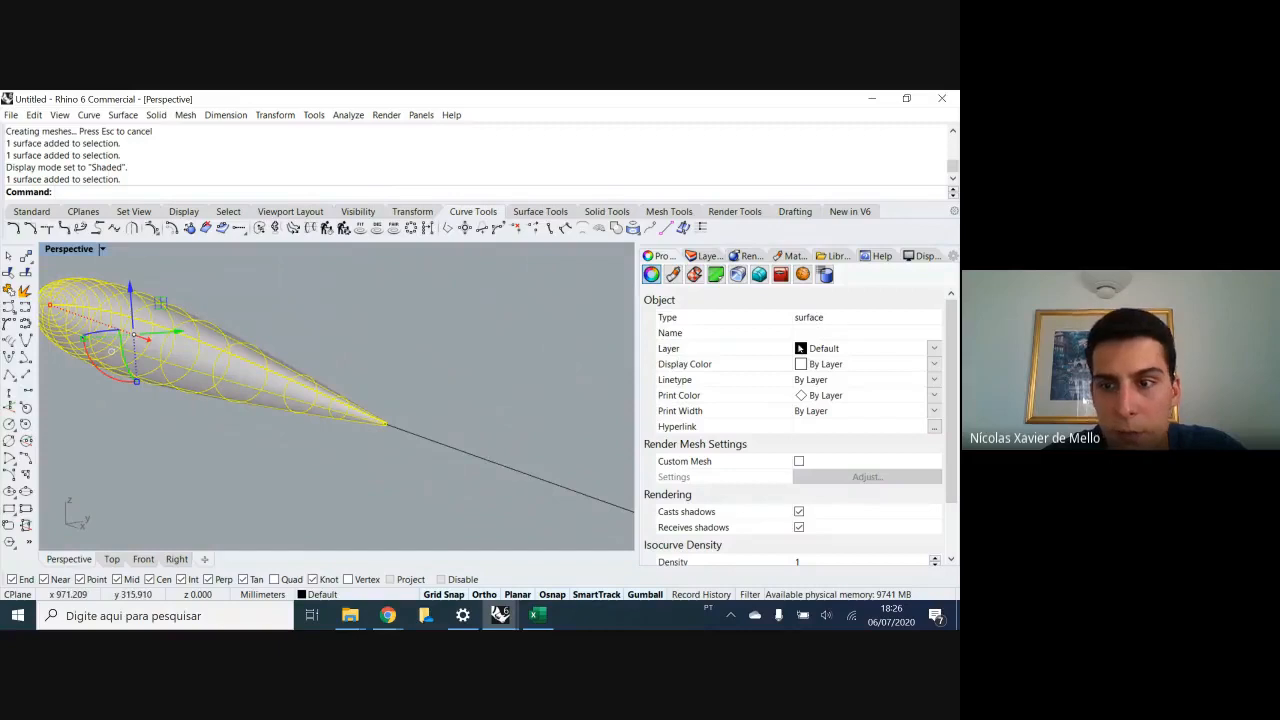
{"action": "right_click_drag", "start_coordinate": [399, 351], "coordinate": [380, 352]}
{"action": "left_click", "coordinate": [209, 391]}
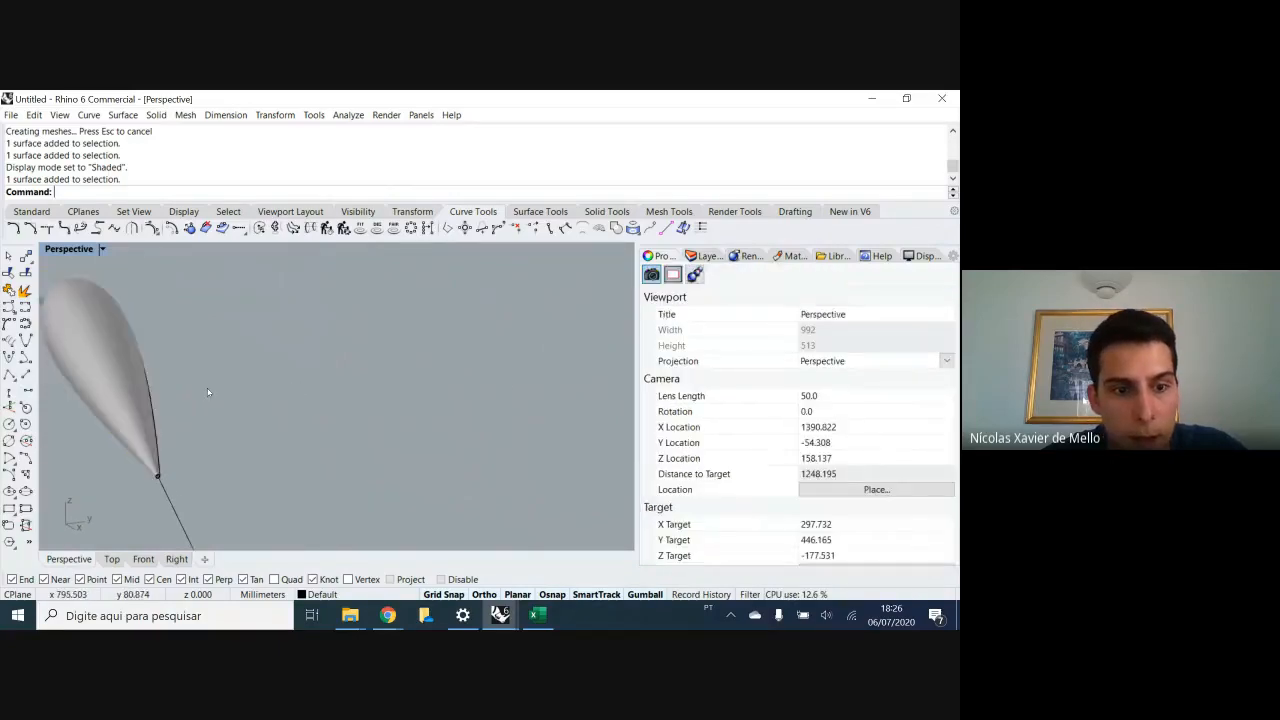
{"action": "scroll", "coordinate": [209, 391], "scroll_direction": "down", "scroll_amount": 4}
{"action": "right_click_drag", "start_coordinate": [172, 397], "coordinate": [266, 420]}
{"action": "scroll", "coordinate": [266, 420], "scroll_direction": "down", "scroll_amount": 4}
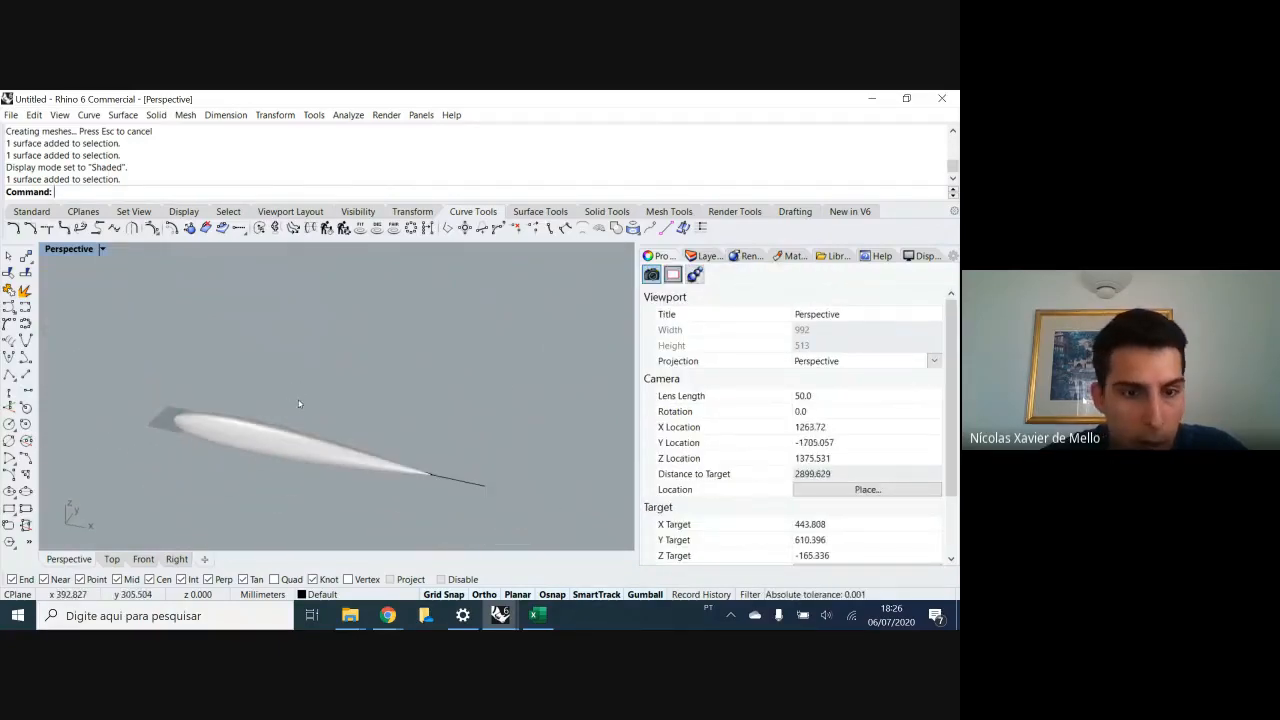
- Delete the revolved surface and the upper airfoil curve, keeping only the horizontal line
{"action": "left_click", "coordinate": [232, 441]}
{"action": "key", "text": "Delete"}
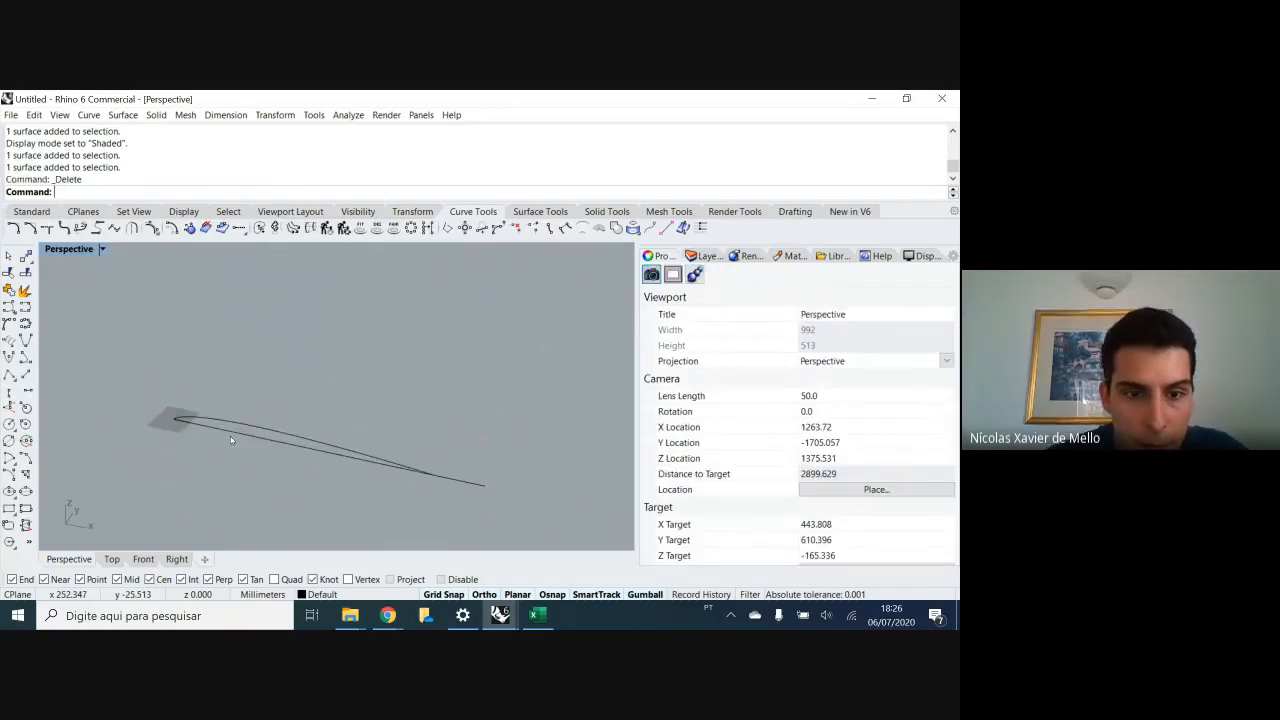
{"action": "left_click", "coordinate": [257, 430]}
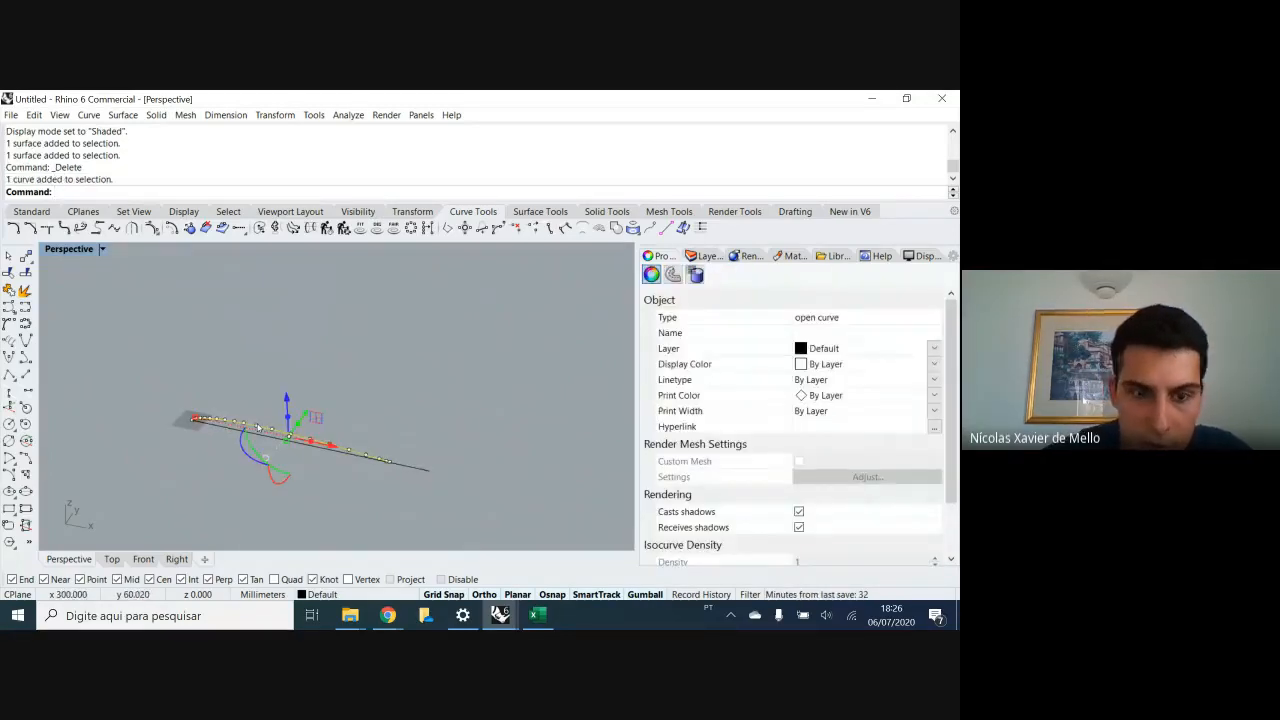
{"action": "key", "text": "Delete"}
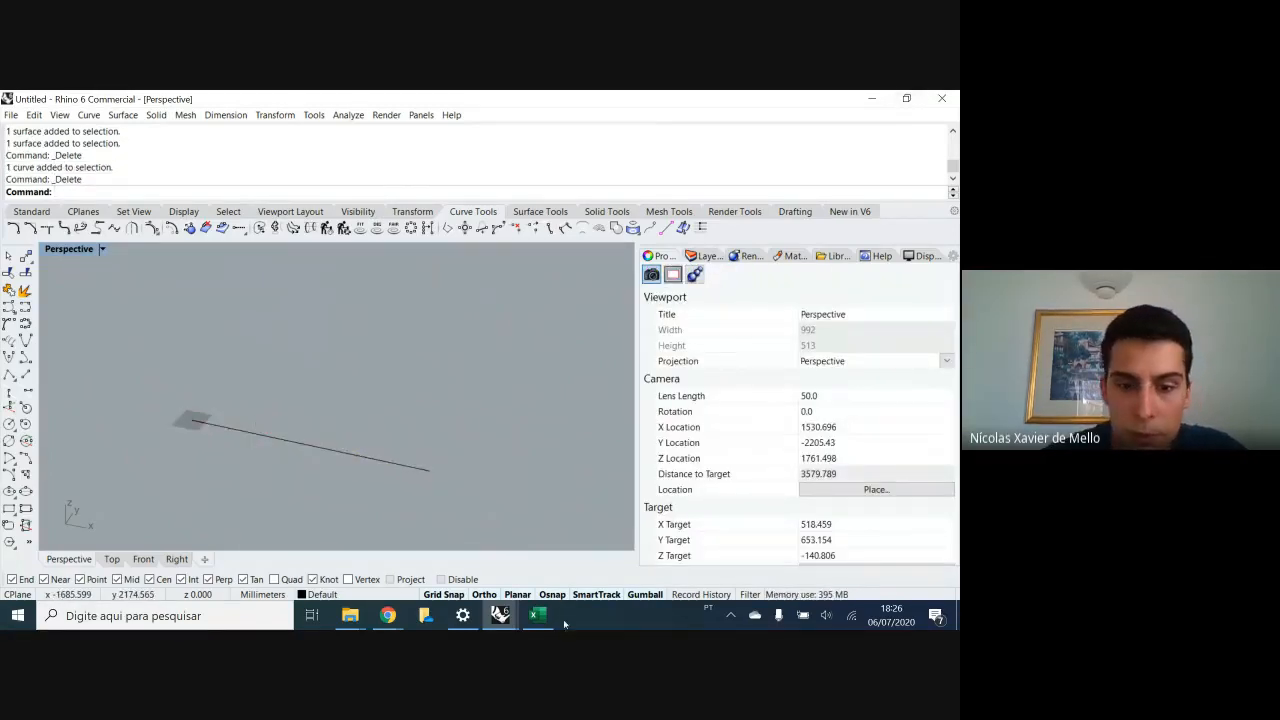
- Switch to the Excel script sheet and examine the entries in D19:D26, from the last profile point through the revolve settings
{"action": "mouse_move", "coordinate": [505, 618]}
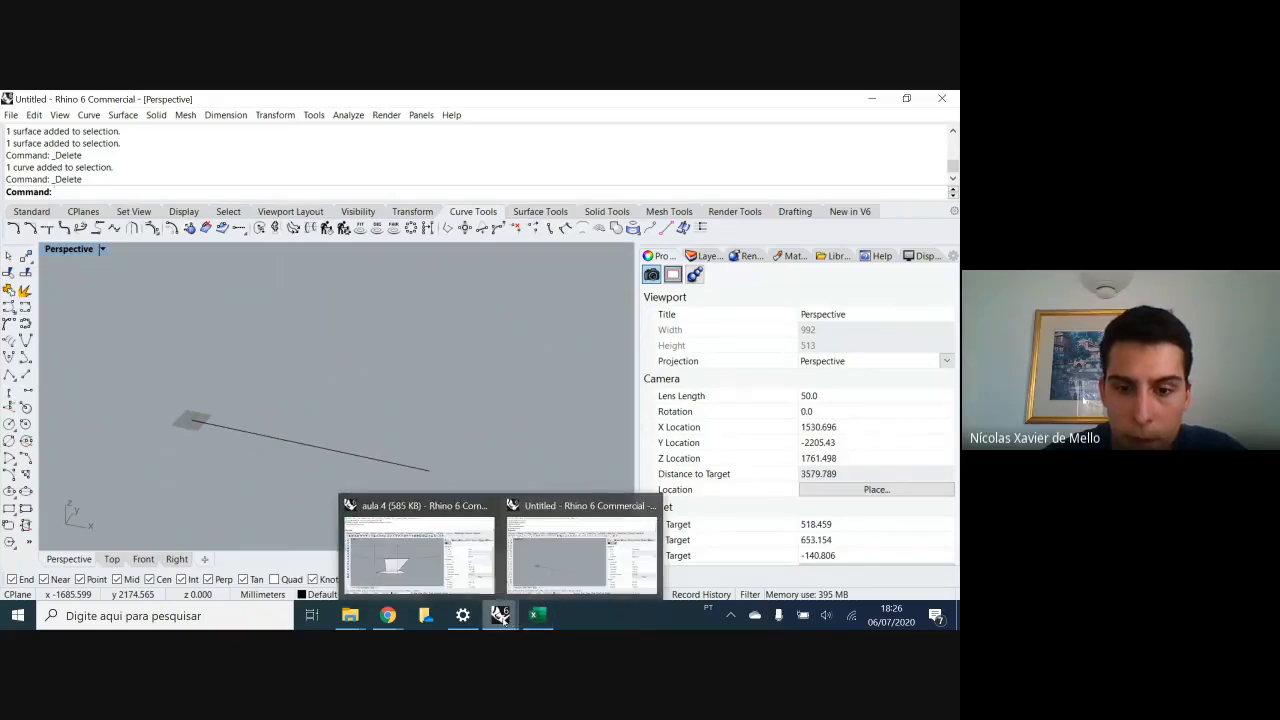
{"action": "left_click", "coordinate": [537, 615]}
{"action": "left_click", "coordinate": [345, 409]}
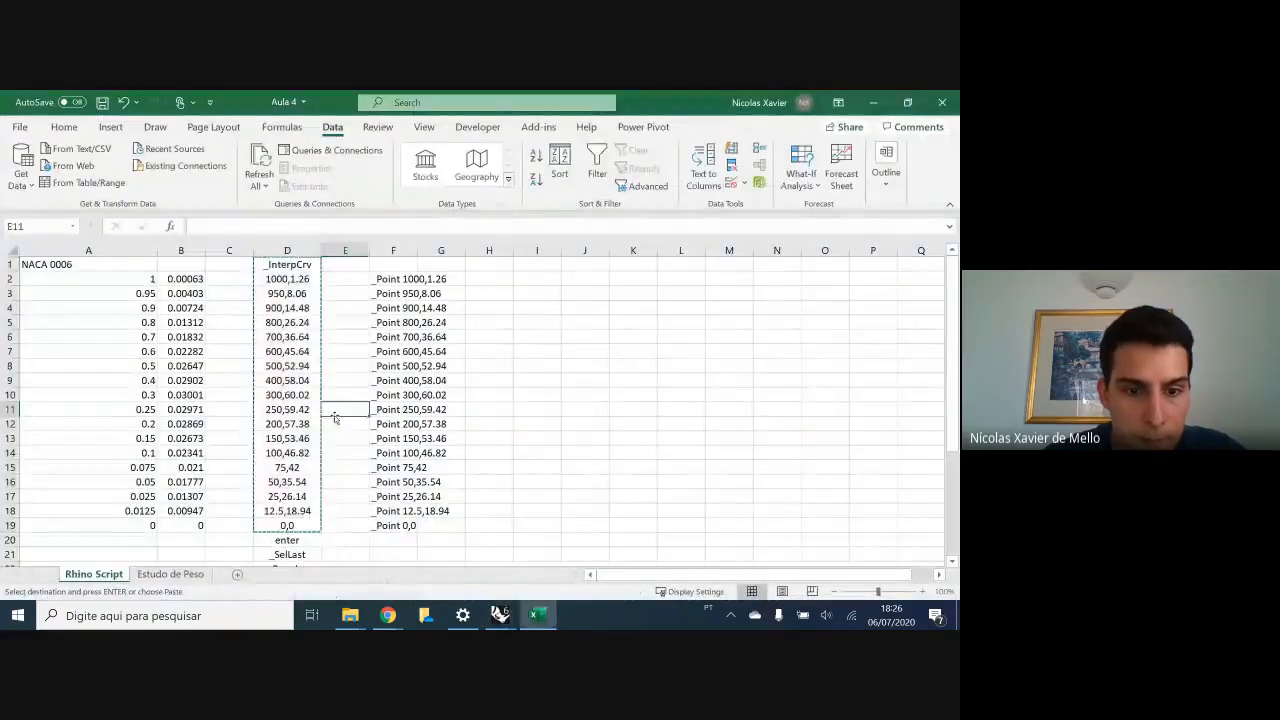
{"action": "key", "text": "Escape"}
{"action": "scroll", "coordinate": [300, 410], "scroll_direction": "down", "scroll_amount": 3}
{"action": "left_click", "coordinate": [287, 395]}
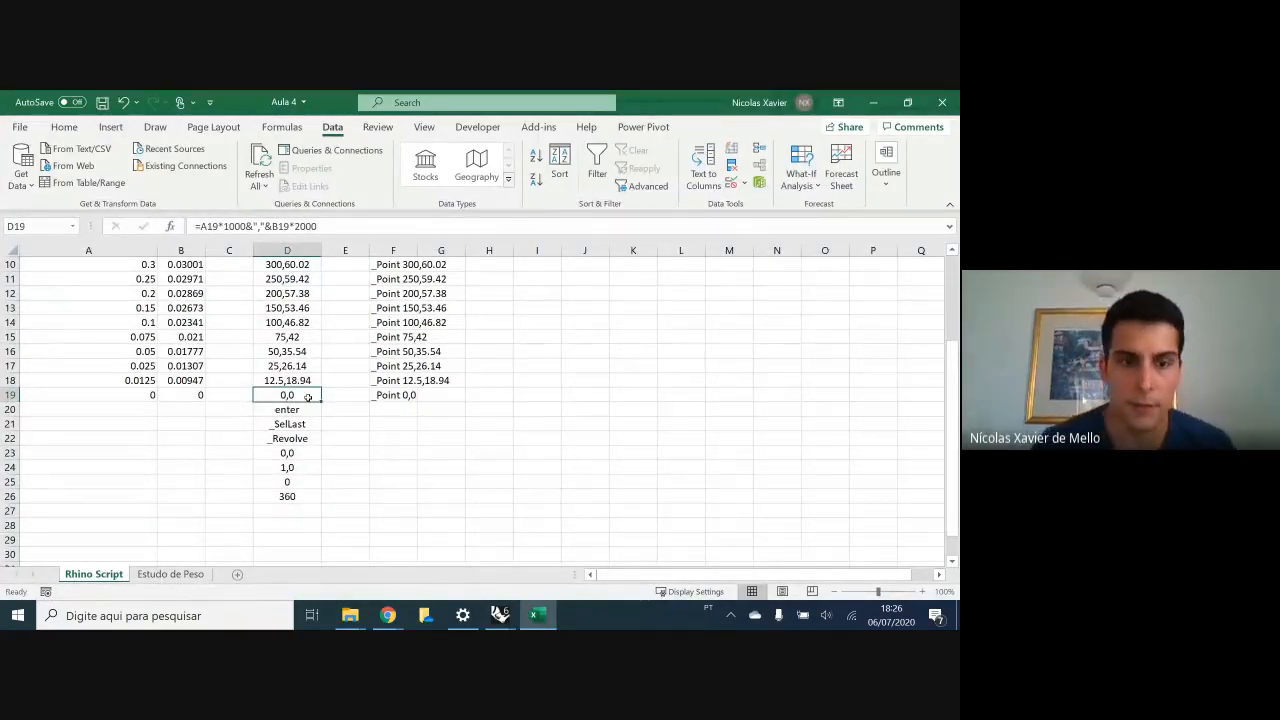
{"action": "left_click", "coordinate": [284, 413]}
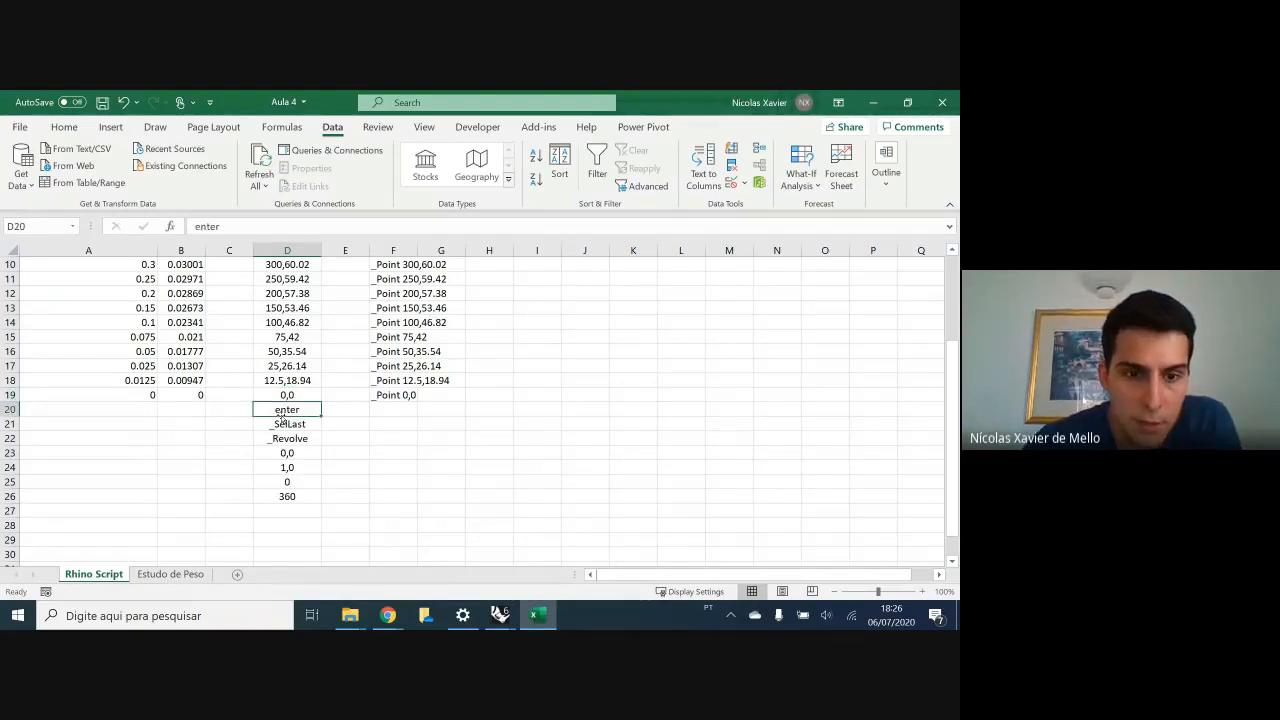
{"action": "left_click", "coordinate": [281, 423]}
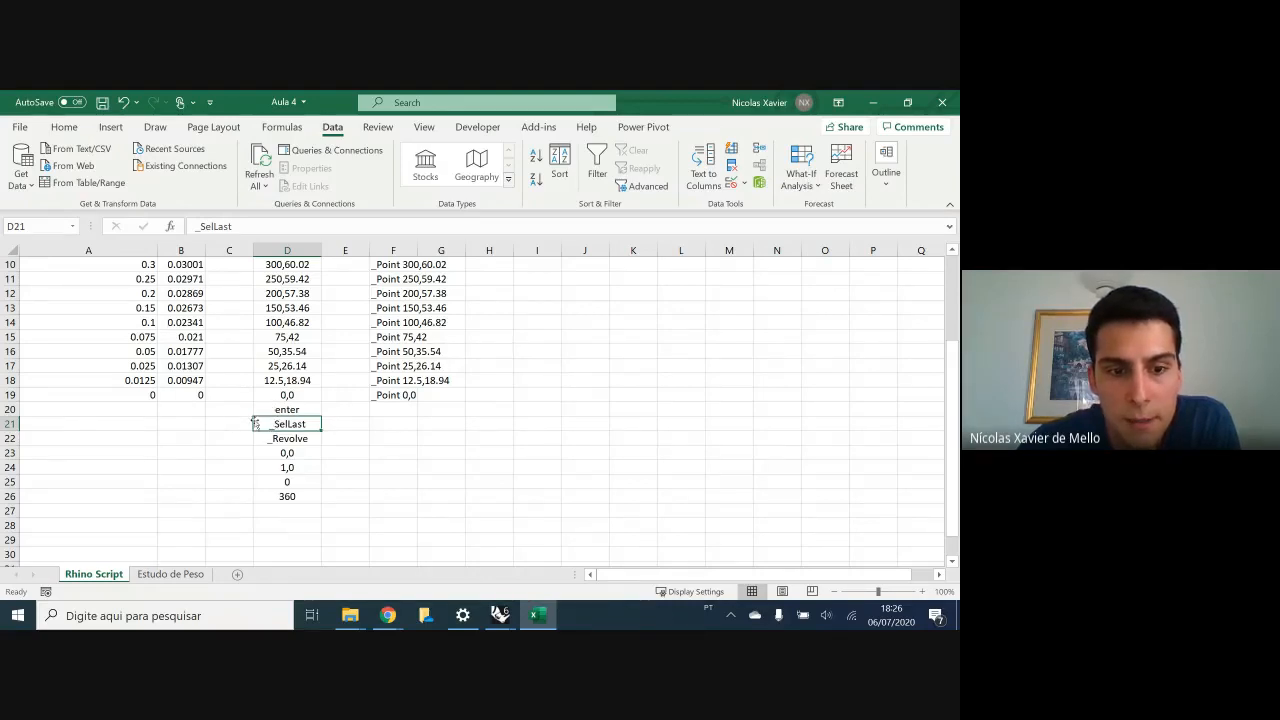
{"action": "left_click", "coordinate": [310, 439]}
{"action": "left_click", "coordinate": [300, 456]}
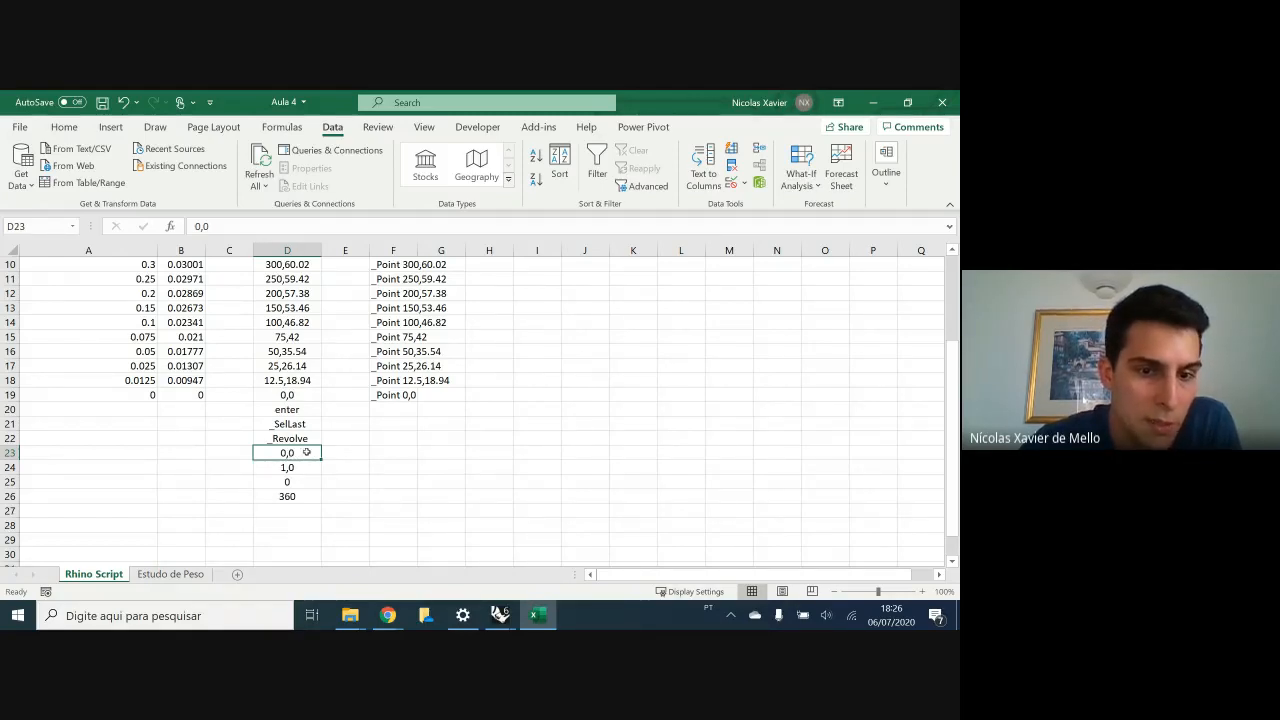
{"action": "left_click", "coordinate": [305, 473]}
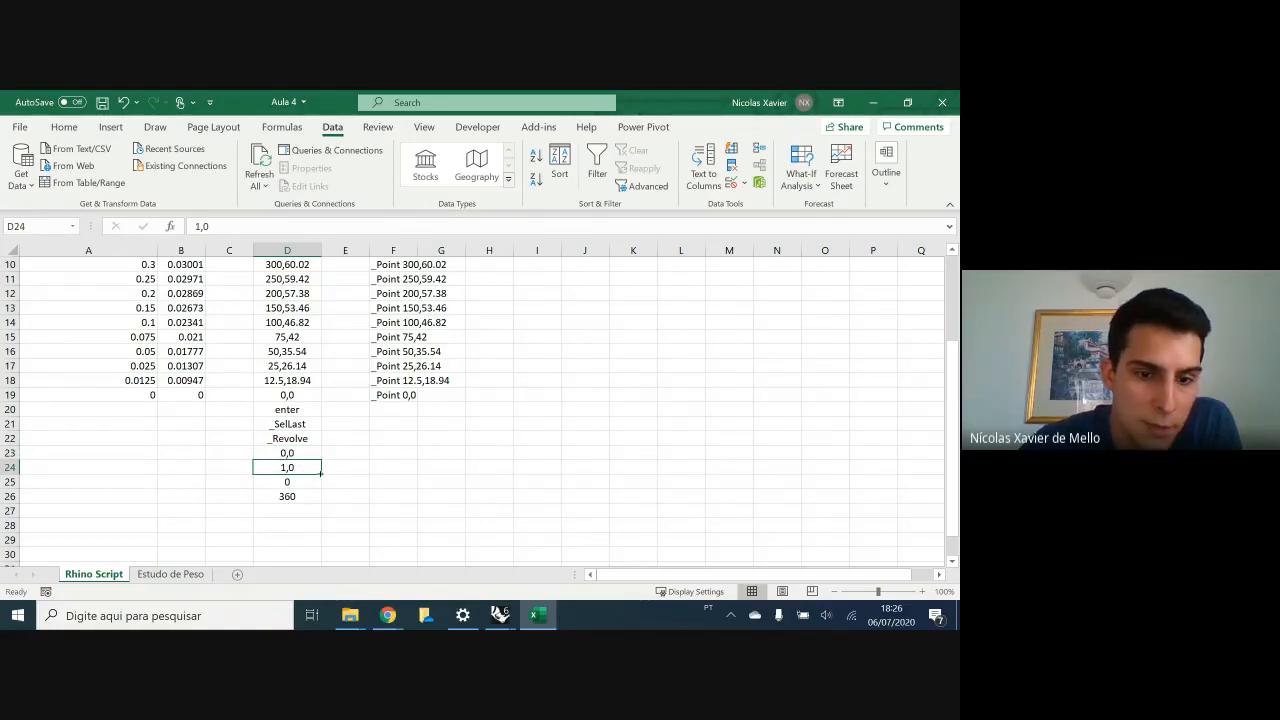
{"action": "left_click", "coordinate": [300, 484]}
{"action": "left_click", "coordinate": [288, 497]}
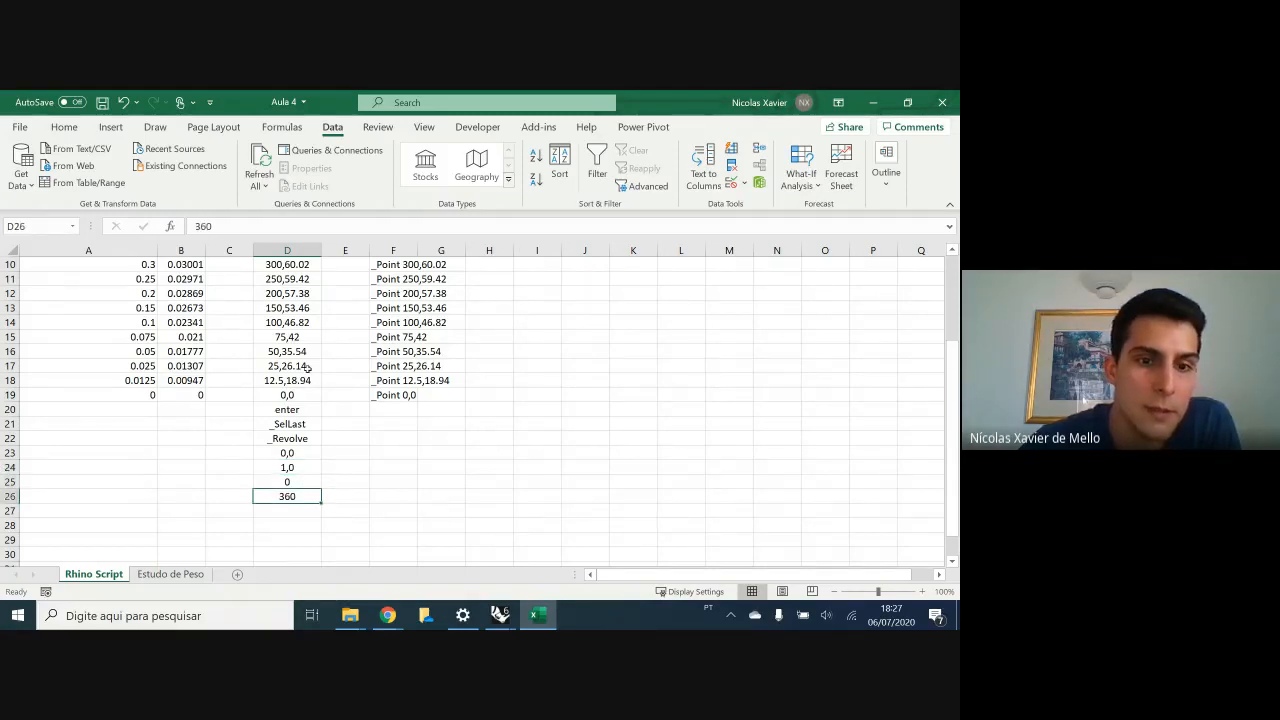
- Copy the complete command script in D1:D26 and return to Rhino
{"action": "scroll", "coordinate": [305, 369], "scroll_direction": "up", "scroll_amount": 3}
{"action": "left_click_drag", "start_coordinate": [287, 264], "coordinate": [285, 590]}
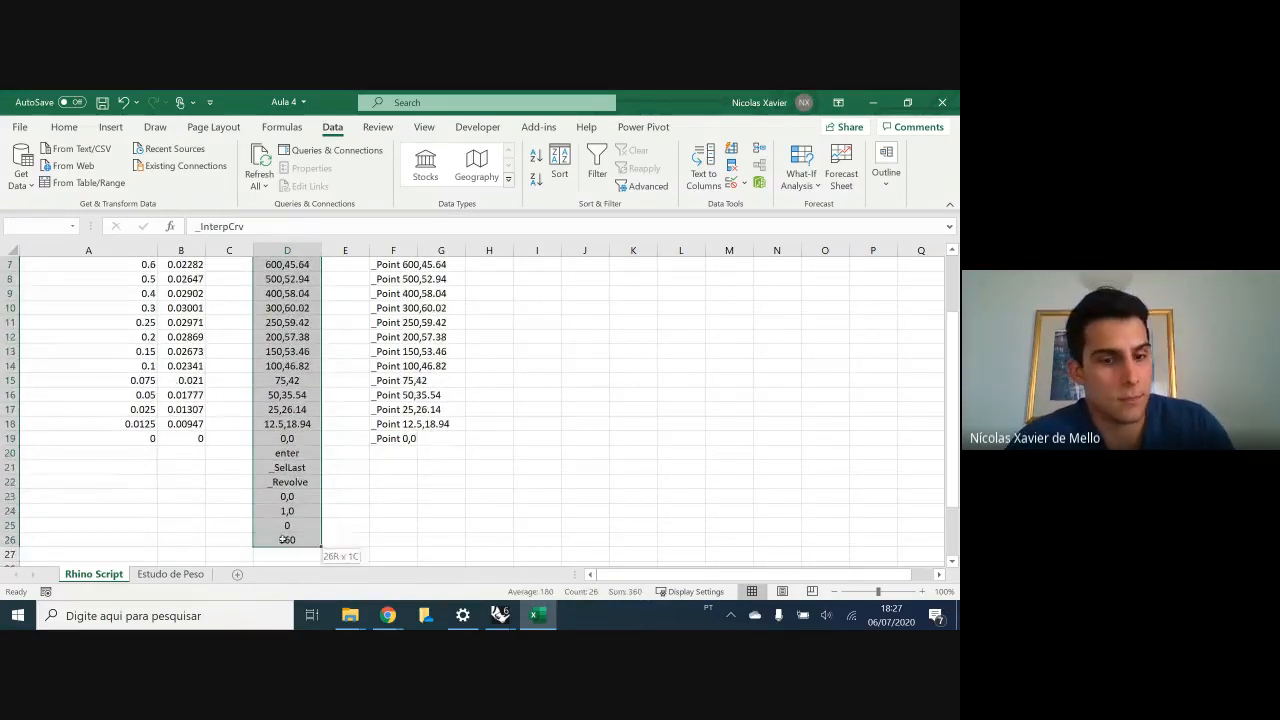
{"action": "key", "text": "ctrl+c"}
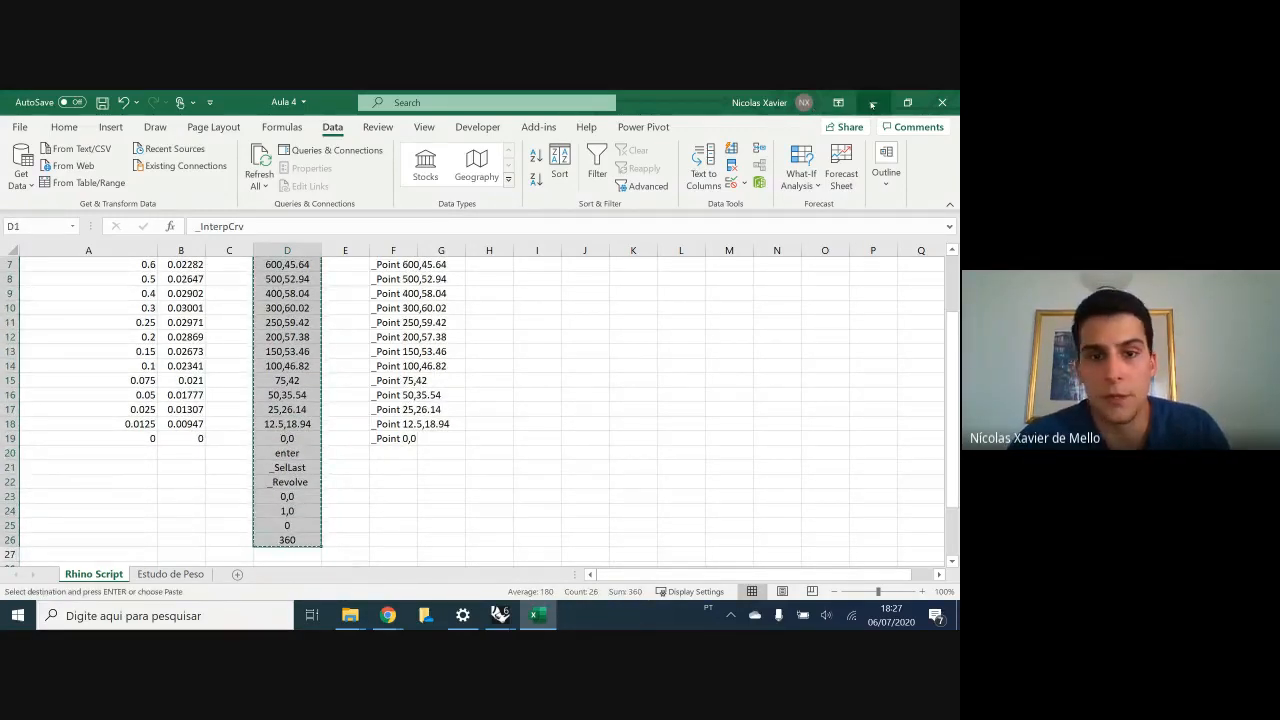
{"action": "left_click", "coordinate": [872, 102]}
- Delete the remaining horizontal line in the Perspective view
{"action": "right_click_drag", "start_coordinate": [337, 427], "coordinate": [381, 428]}
{"action": "scroll", "coordinate": [381, 420], "scroll_direction": "down", "scroll_amount": 7}
{"action": "left_click_drag", "start_coordinate": [459, 398], "coordinate": [229, 484]}
{"action": "key", "text": "Delete"}
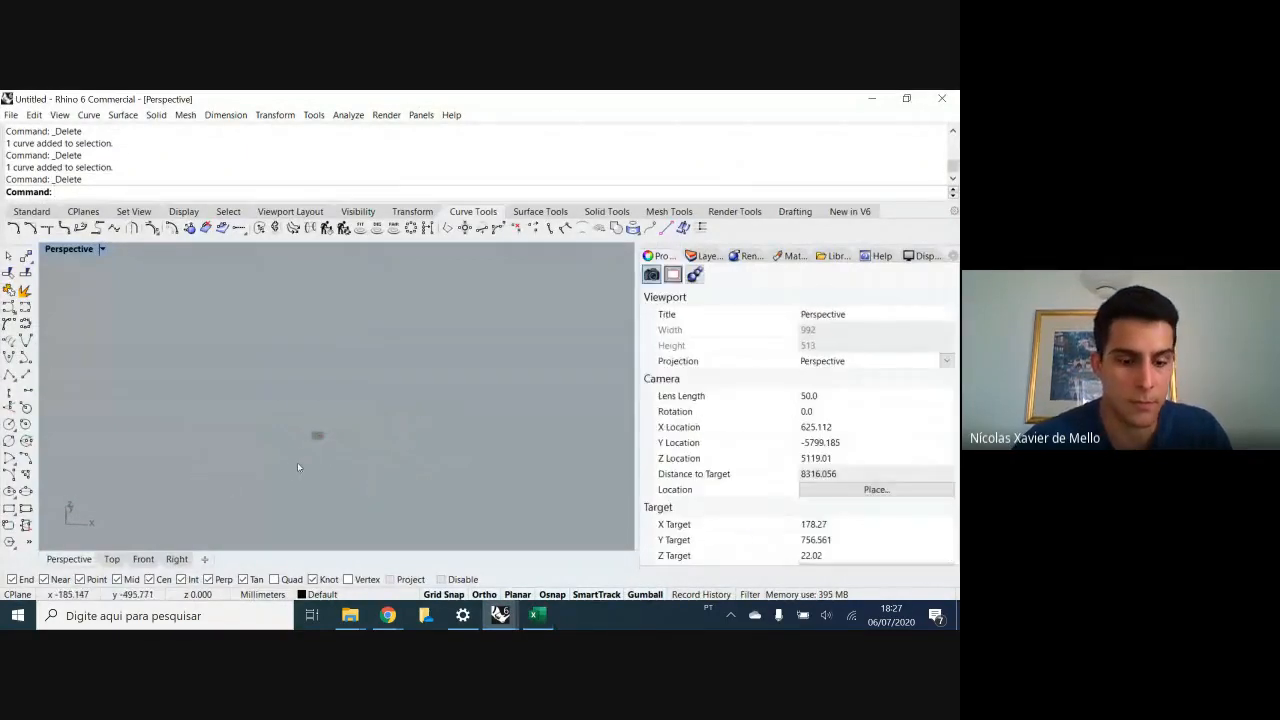
- Run the copied script to draw the NACA 0006 curve and revolve it 360 degrees, and select the revolved surface for inspection
{"action": "key", "text": "ctrl+v"}
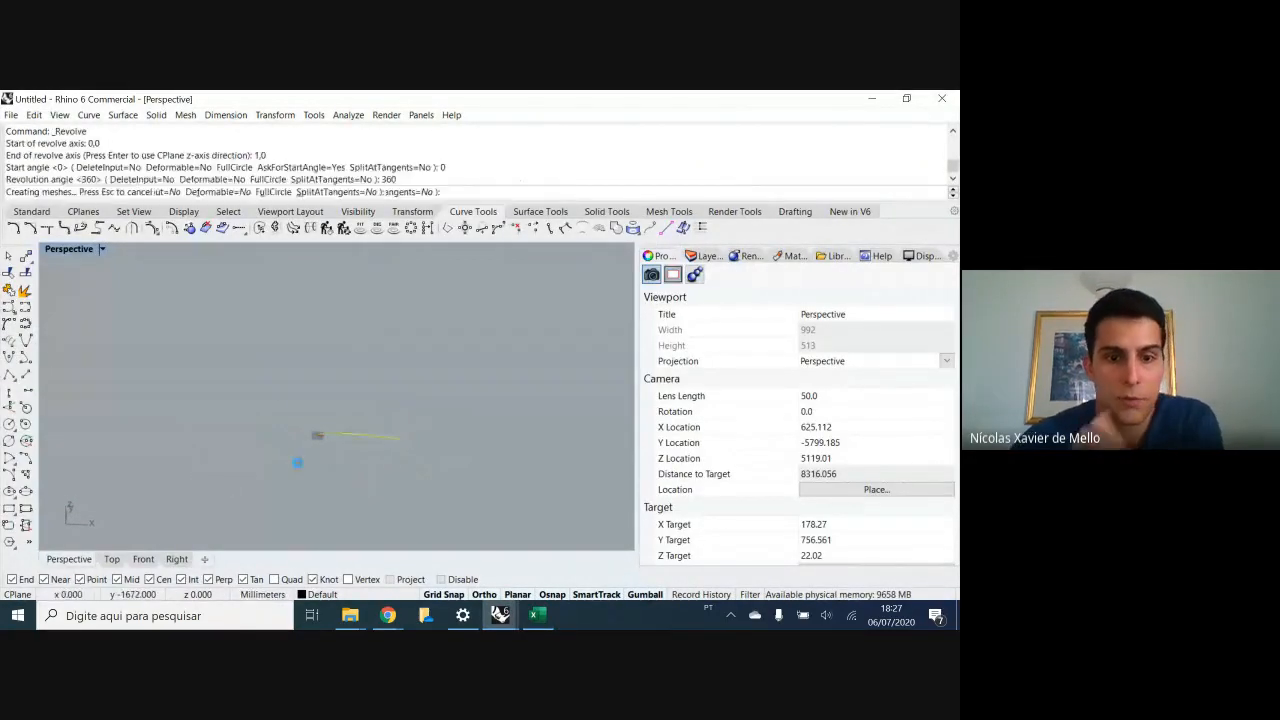
{"action": "scroll", "coordinate": [289, 462], "scroll_direction": "up", "scroll_amount": 6}
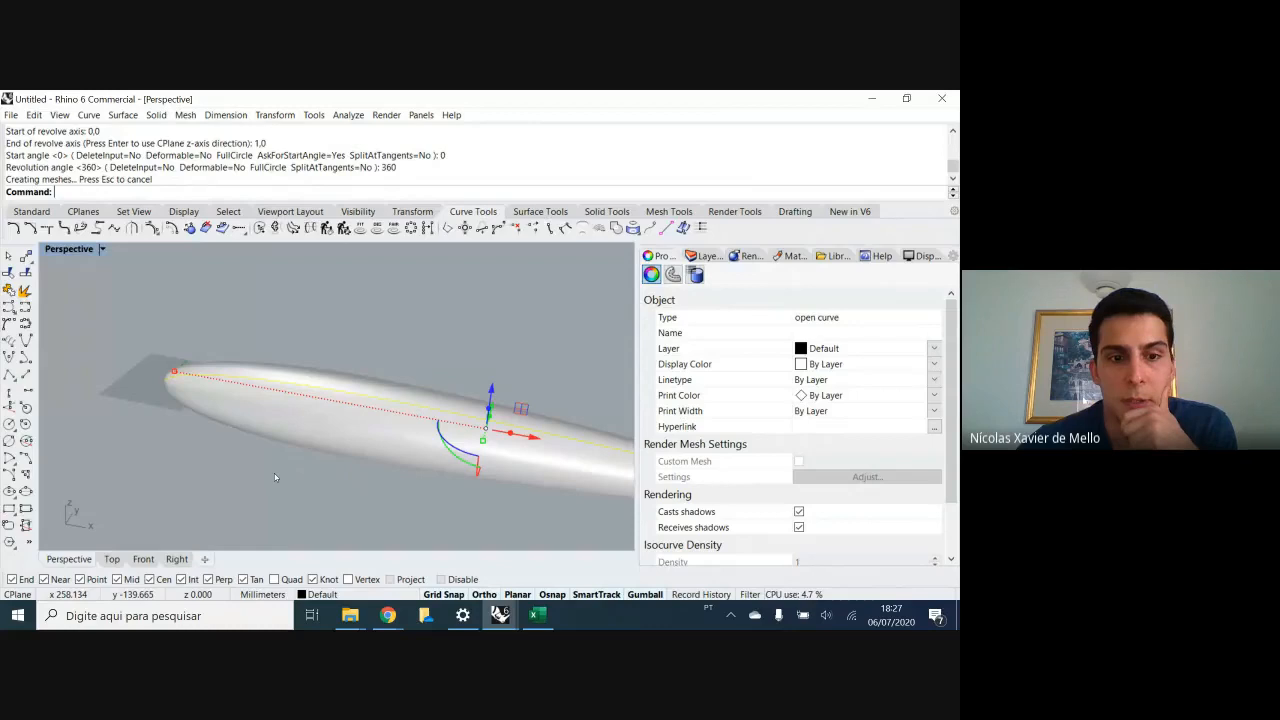
{"action": "scroll", "coordinate": [275, 477], "scroll_direction": "down", "scroll_amount": 8}
{"action": "left_click", "coordinate": [168, 412]}
{"action": "right_click_drag", "start_coordinate": [275, 477], "coordinate": [310, 462]}
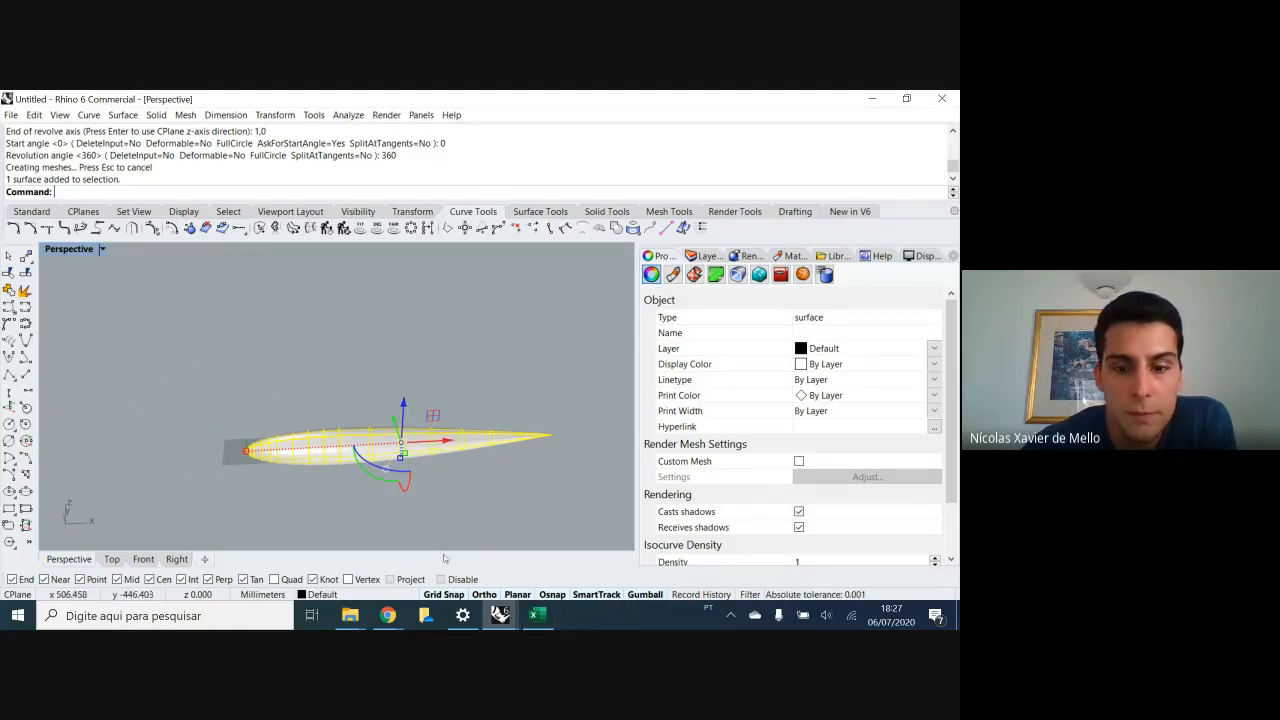
- Switch to Excel and compare the script in column D with the _Point commands in F2:F19
{"action": "left_click", "coordinate": [542, 622]}
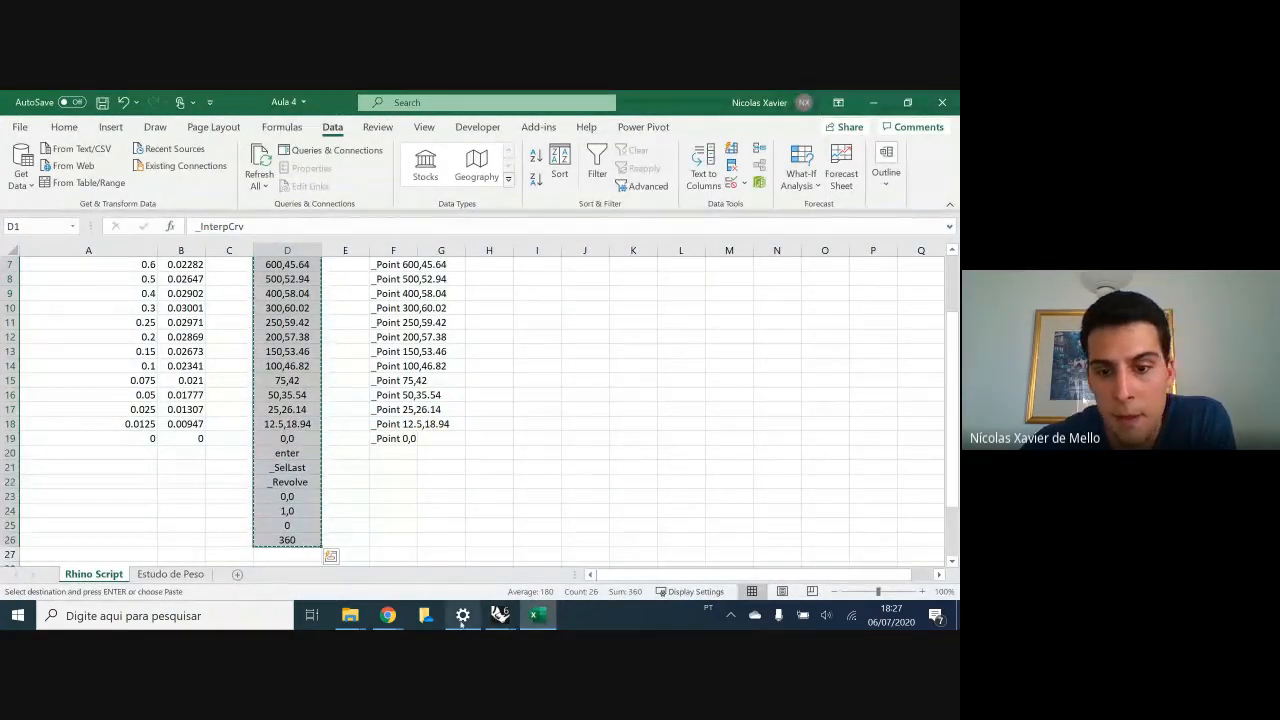
{"action": "left_click", "coordinate": [776, 554]}
{"action": "scroll", "coordinate": [773, 557], "scroll_direction": "up", "scroll_amount": 2}
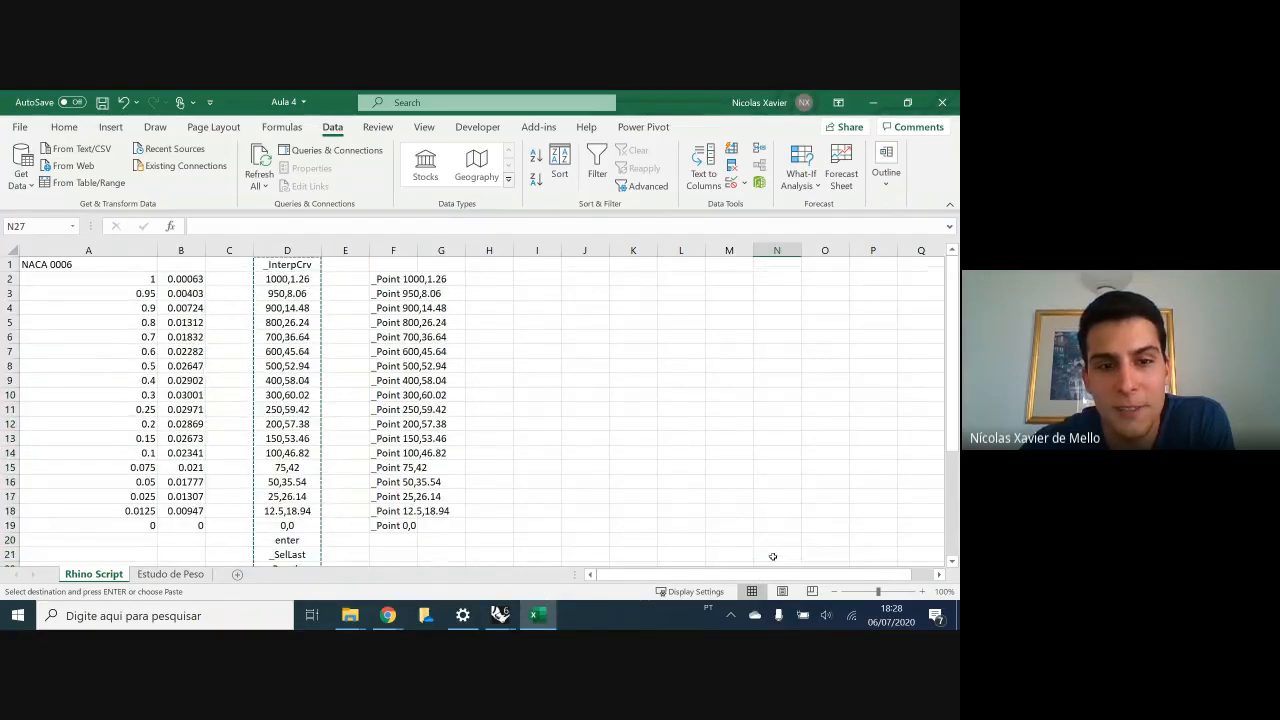
{"action": "scroll", "coordinate": [773, 557], "scroll_direction": "down", "scroll_amount": 3}
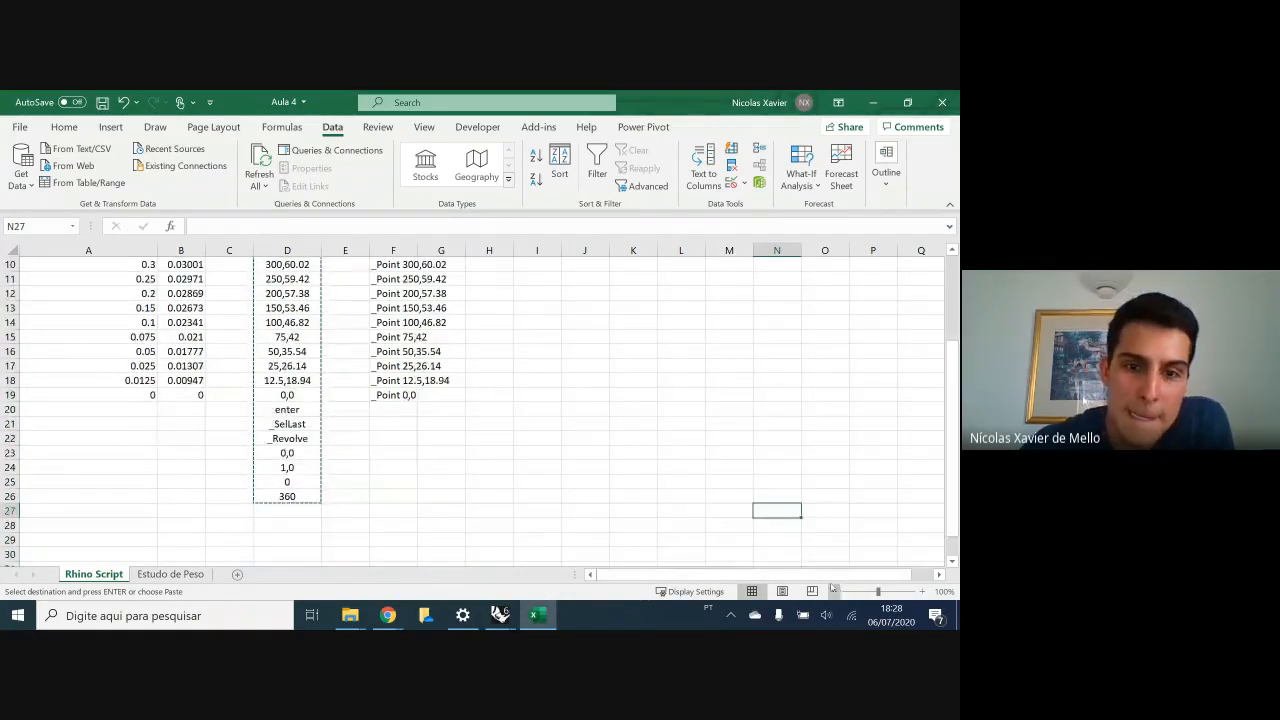
{"action": "left_click", "coordinate": [648, 485]}
{"action": "scroll", "coordinate": [648, 485], "scroll_direction": "up", "scroll_amount": 3}
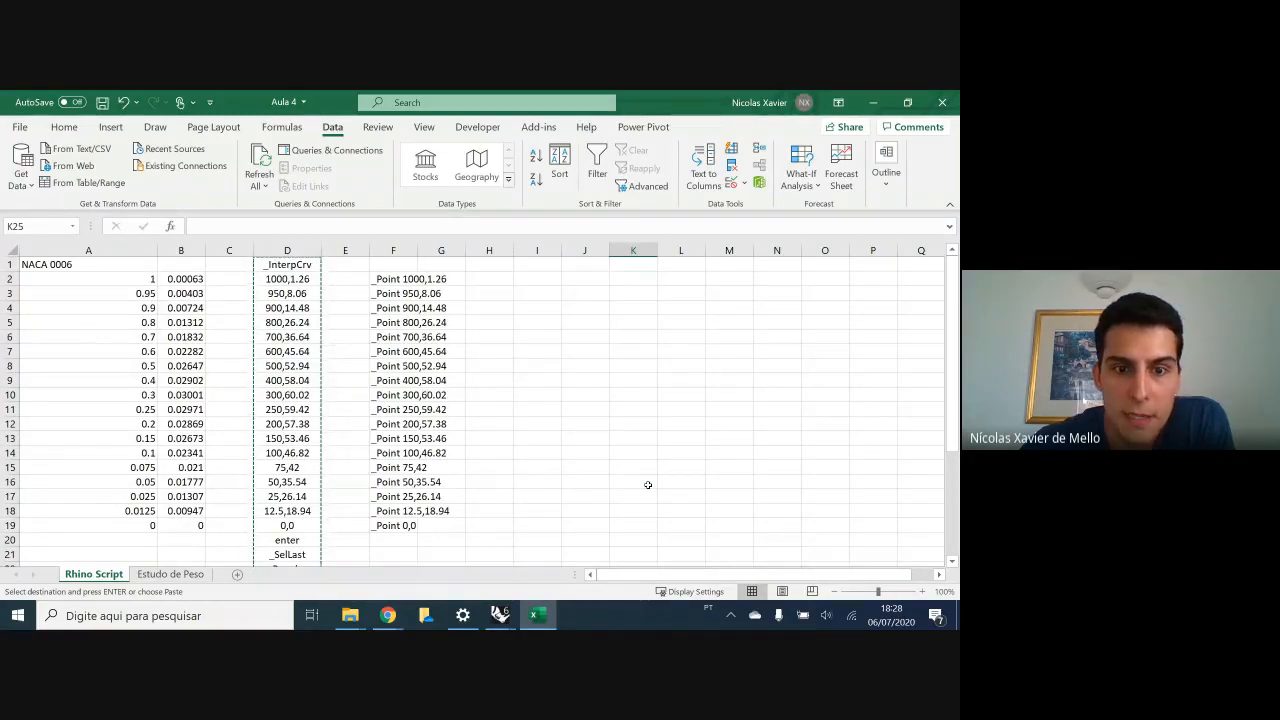
{"action": "left_click", "coordinate": [376, 281]}
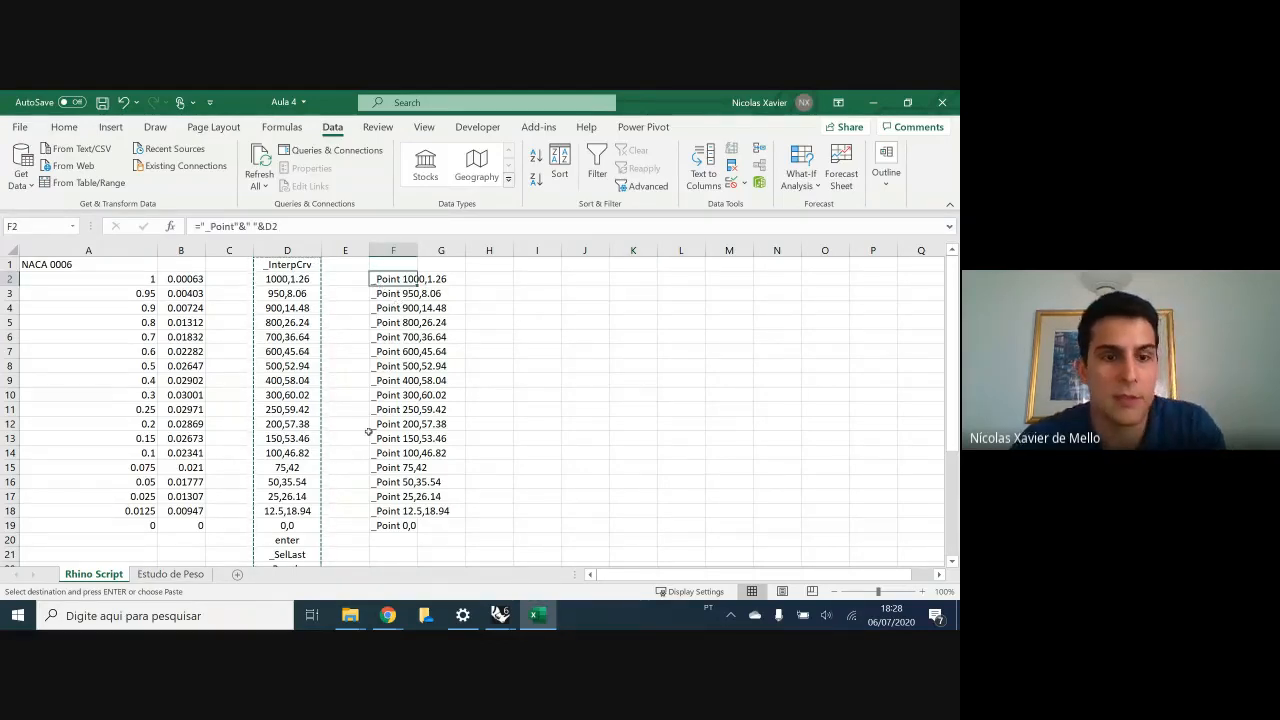
{"action": "key", "text": "Escape"}
{"action": "left_click", "coordinate": [288, 264]}
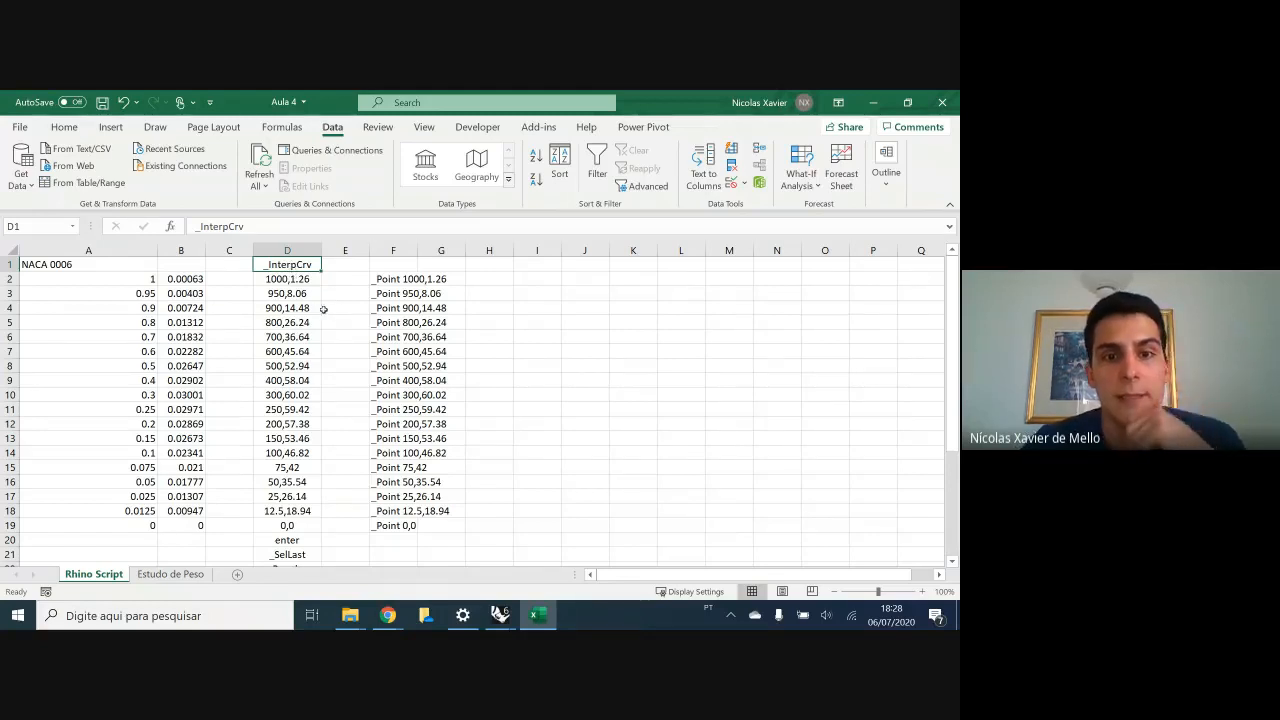
{"action": "left_click_drag", "start_coordinate": [394, 279], "coordinate": [405, 527]}
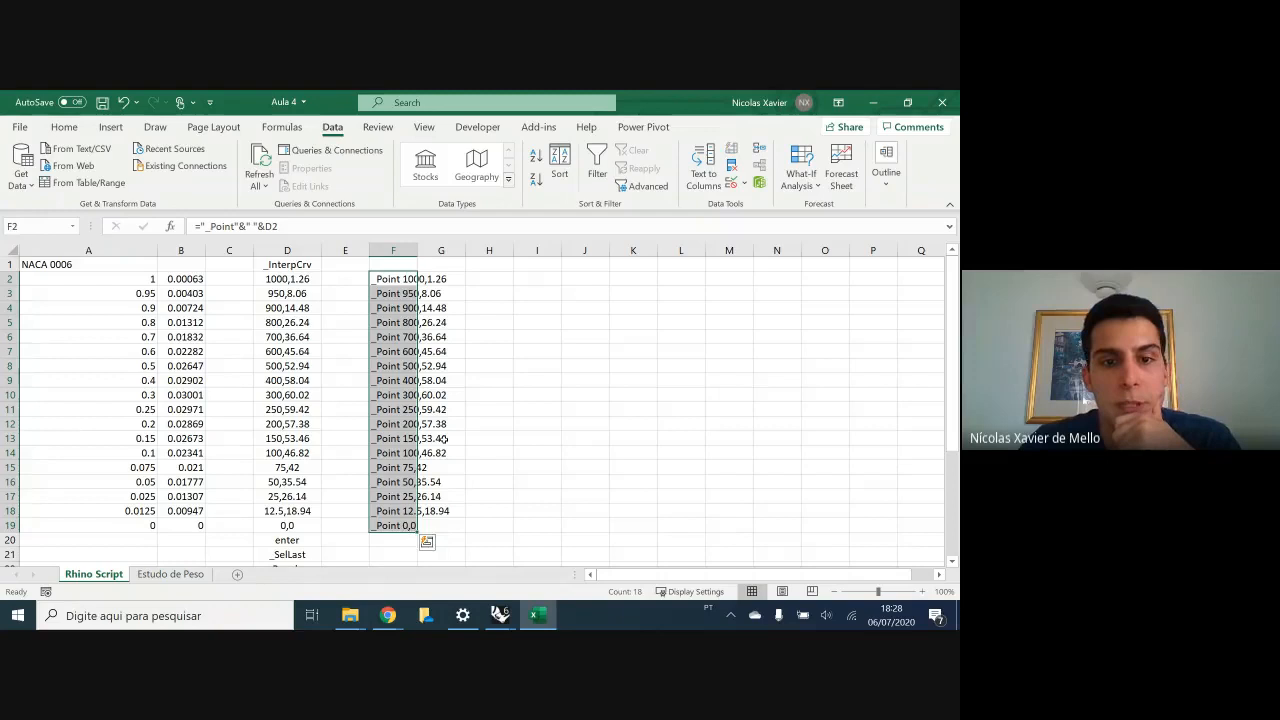
- Try to replace the "_Point" text in F2's formula with a reference to cell H2
{"action": "left_click", "coordinate": [406, 281]}
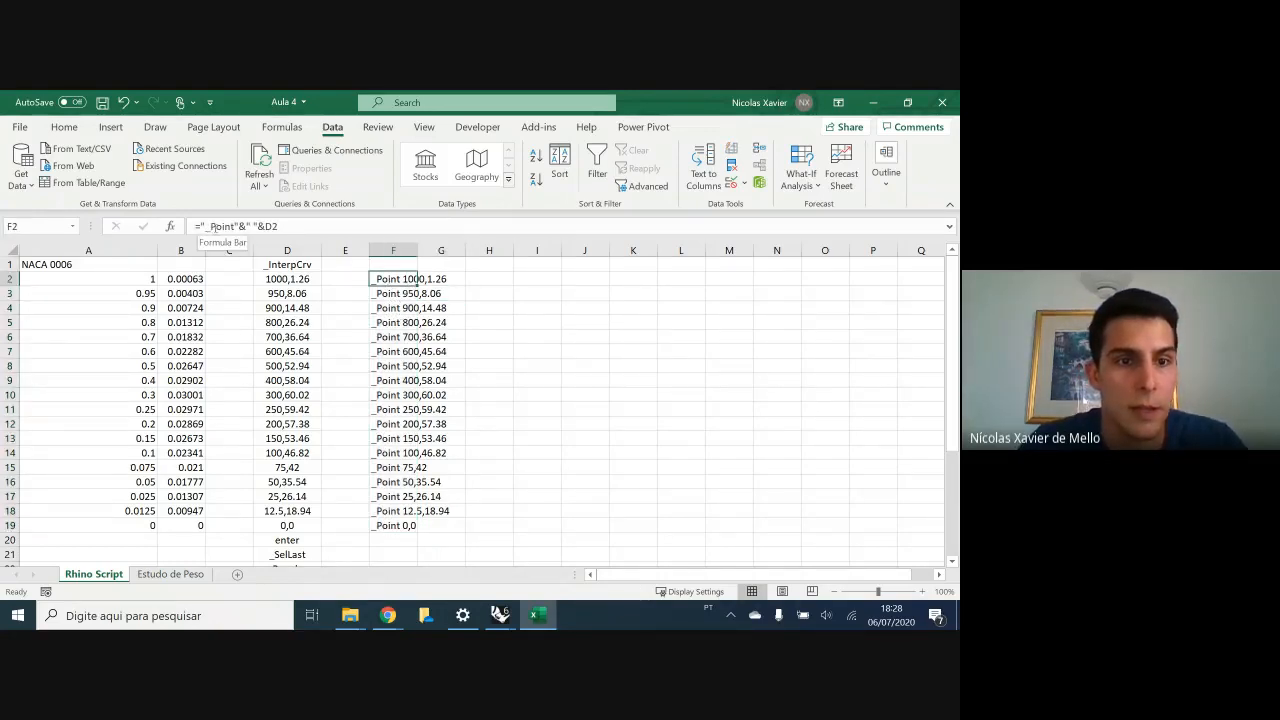
{"action": "left_click_drag", "start_coordinate": [238, 227], "coordinate": [203, 227]}
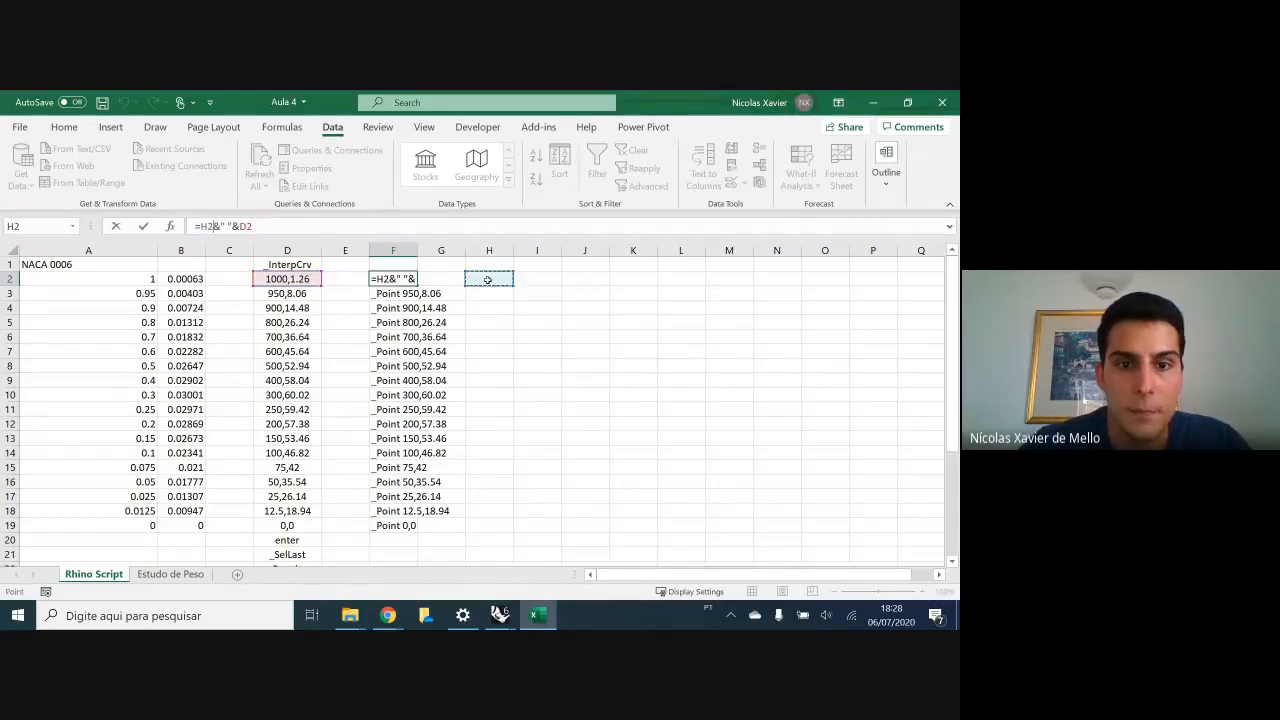
{"action": "key", "text": "Return"}
- Copy the _Point commands in F2:F19 and return to Rhino
{"action": "left_click_drag", "start_coordinate": [400, 283], "coordinate": [395, 527]}
{"action": "key", "text": "ctrl+c"}
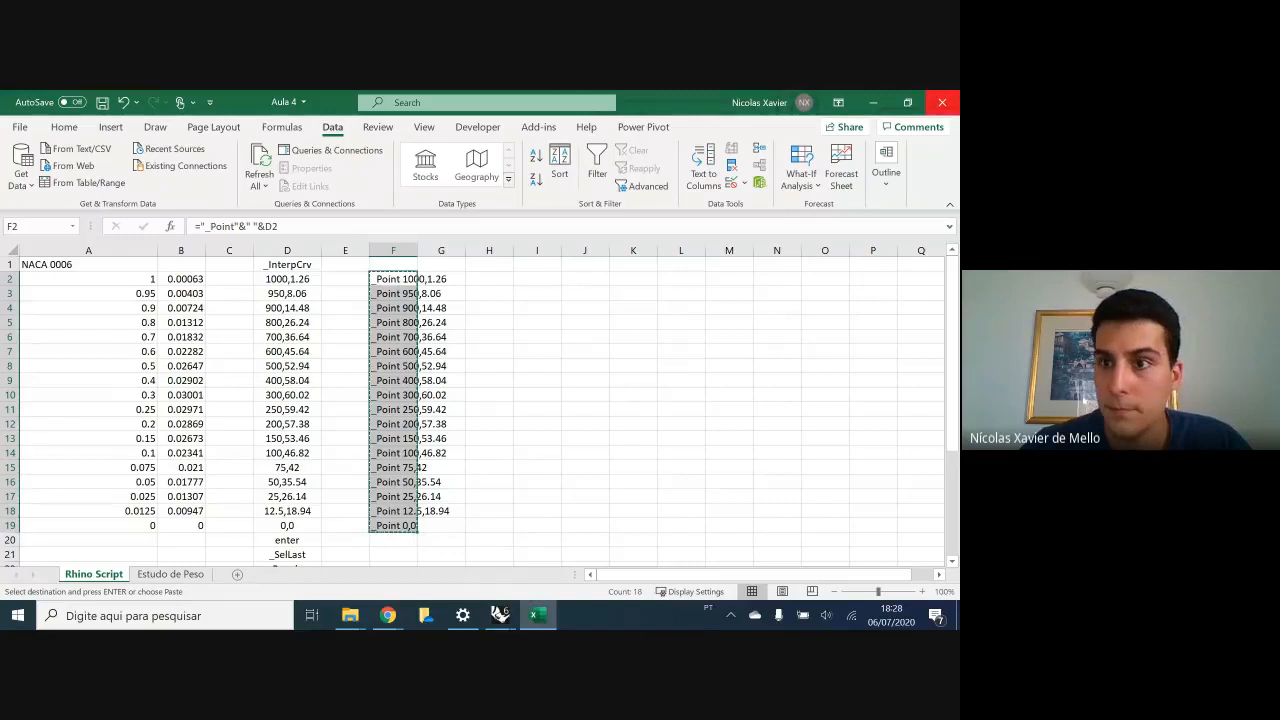
{"action": "left_click", "coordinate": [870, 101]}
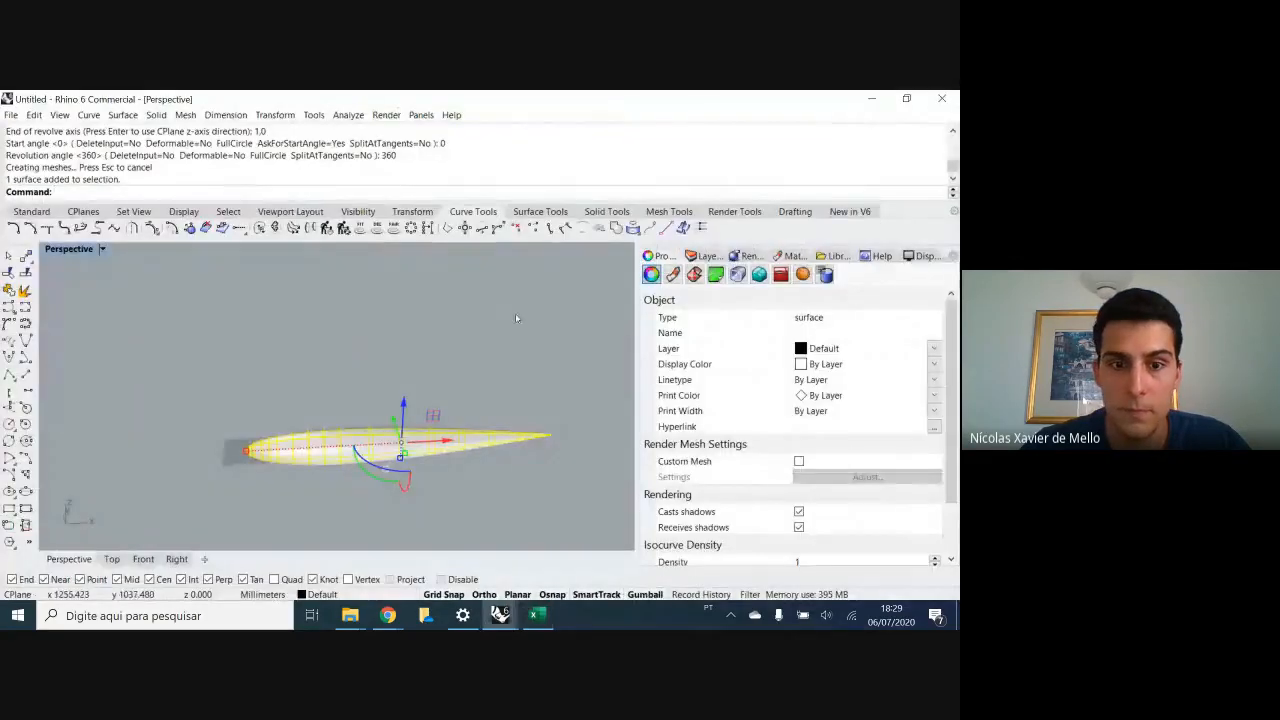
- Hide the profile curve together with the revolved surface
{"action": "left_click", "coordinate": [296, 303]}
{"action": "left_click_drag", "start_coordinate": [594, 378], "coordinate": [250, 478]}
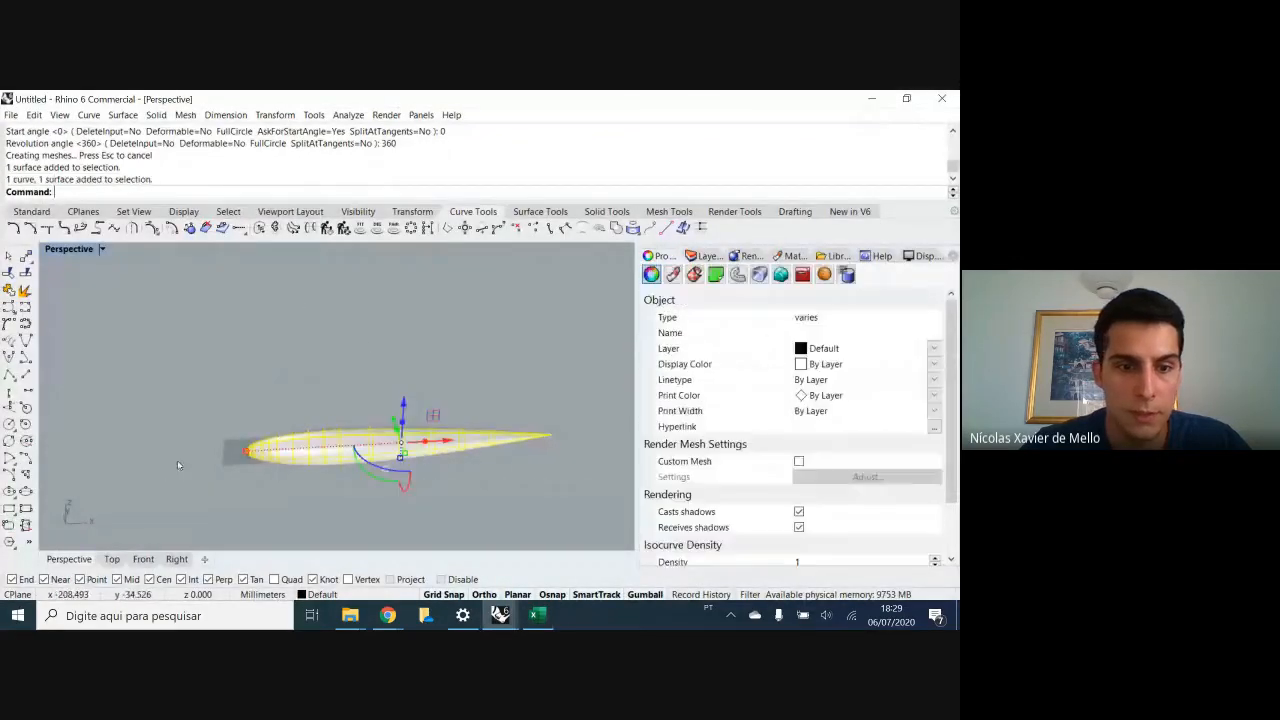
{"action": "middle_click", "coordinate": [177, 460]}
{"action": "left_click", "coordinate": [145, 455]}
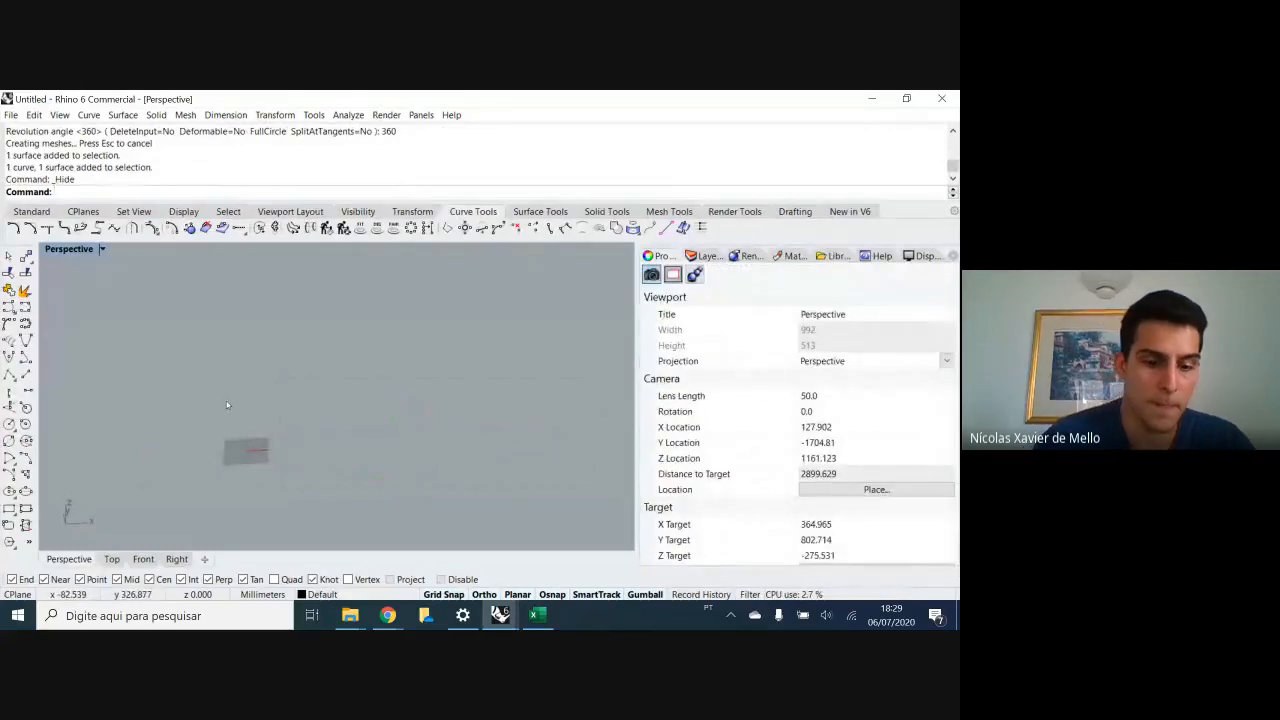
- Run the copied _Point commands to place the airfoil's coordinate points from 1000,1.26 to 0,0
{"action": "key", "text": "ctrl+v"}
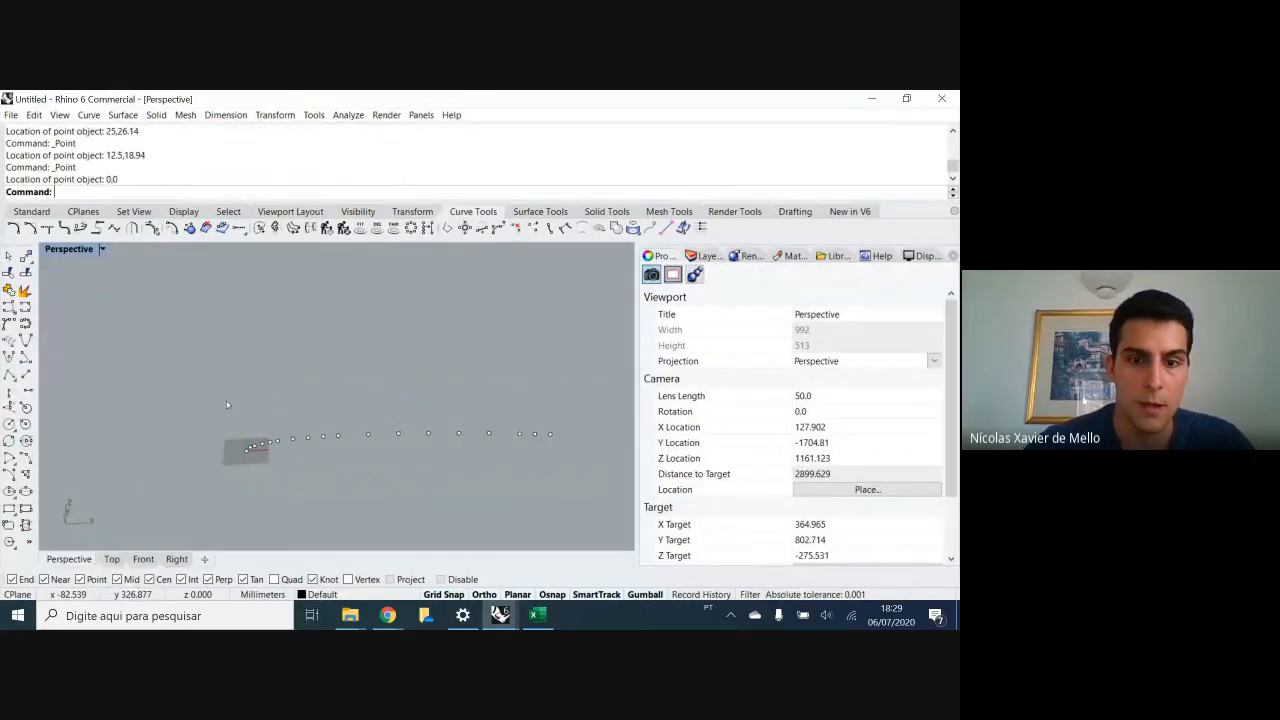
{"action": "scroll", "coordinate": [249, 457], "scroll_direction": "up", "scroll_amount": 4}
{"action": "right_click_drag", "start_coordinate": [388, 441], "coordinate": [279, 455], "text": "shift"}
{"action": "scroll", "coordinate": [184, 428], "scroll_direction": "down", "scroll_amount": 4}
{"action": "scroll", "coordinate": [270, 434], "scroll_direction": "down", "scroll_amount": 4}
- Show the hidden curve and revolved surface again and check how the points lie along the profile
{"action": "middle_click", "coordinate": [283, 441]}
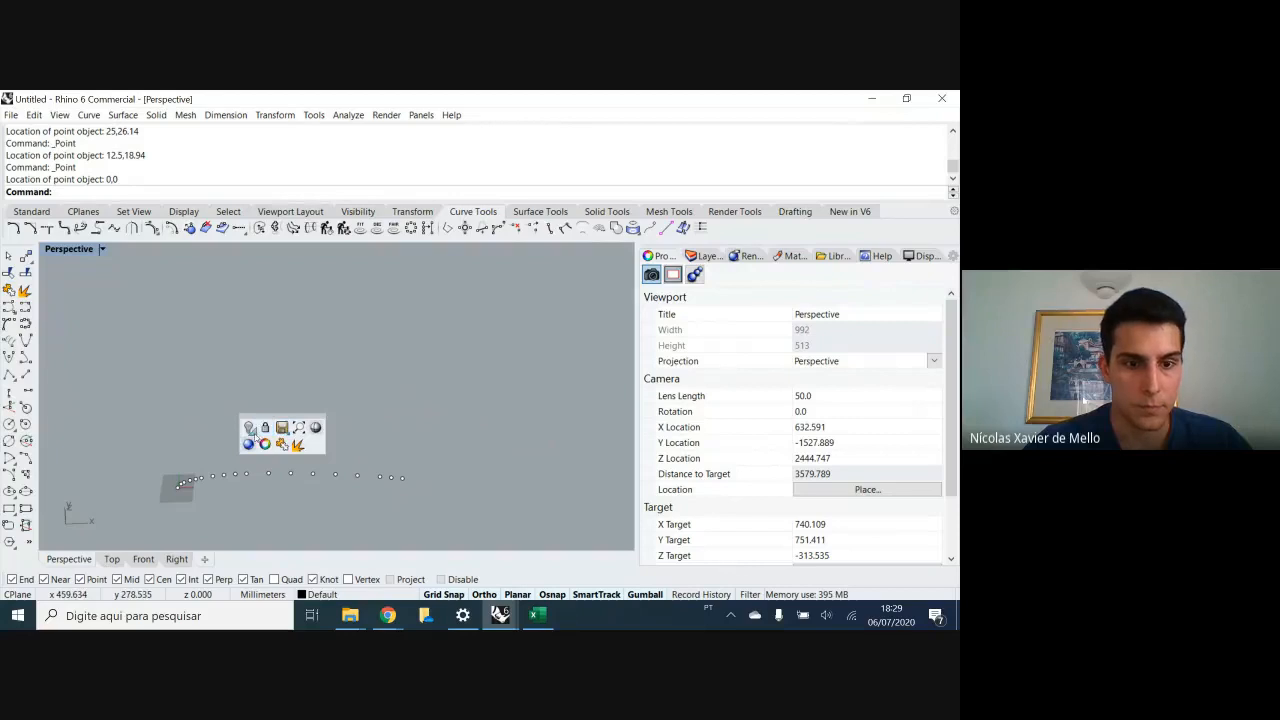
{"action": "left_click", "coordinate": [249, 427]}
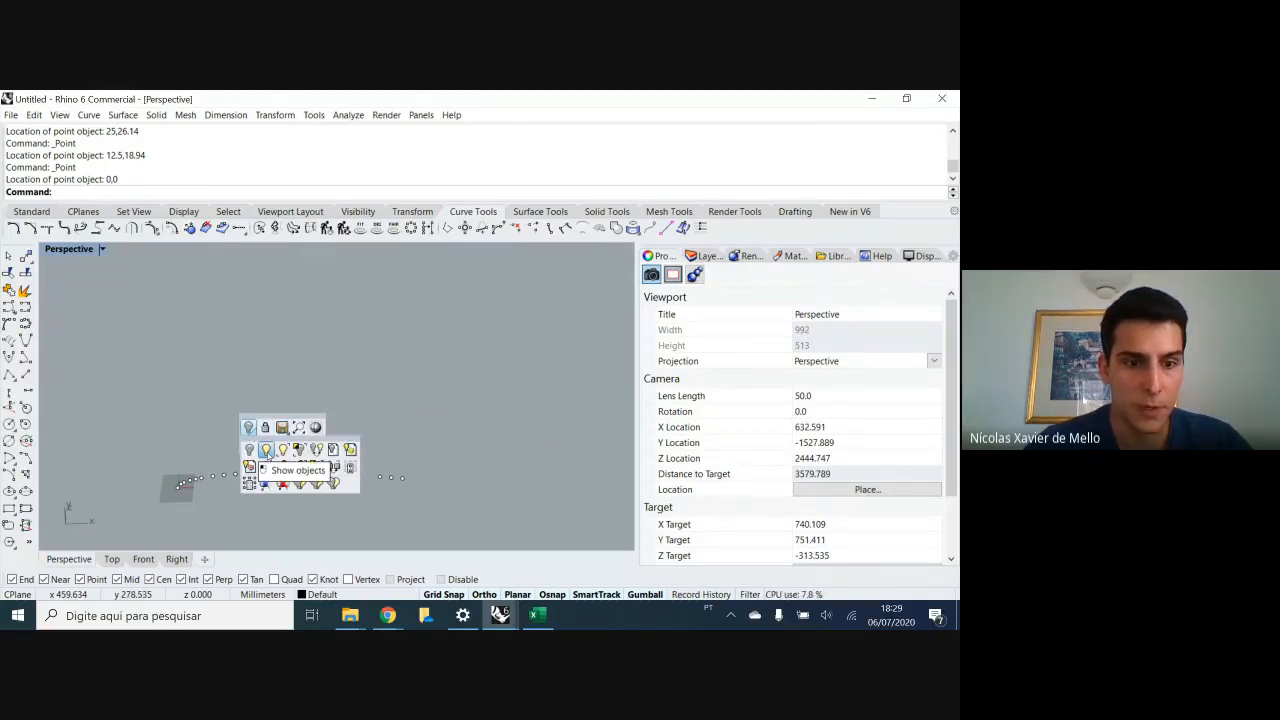
{"action": "left_click", "coordinate": [266, 452]}
{"action": "right_click_drag", "start_coordinate": [264, 461], "coordinate": [104, 442]}
{"action": "scroll", "coordinate": [172, 339], "scroll_direction": "up", "scroll_amount": 8}
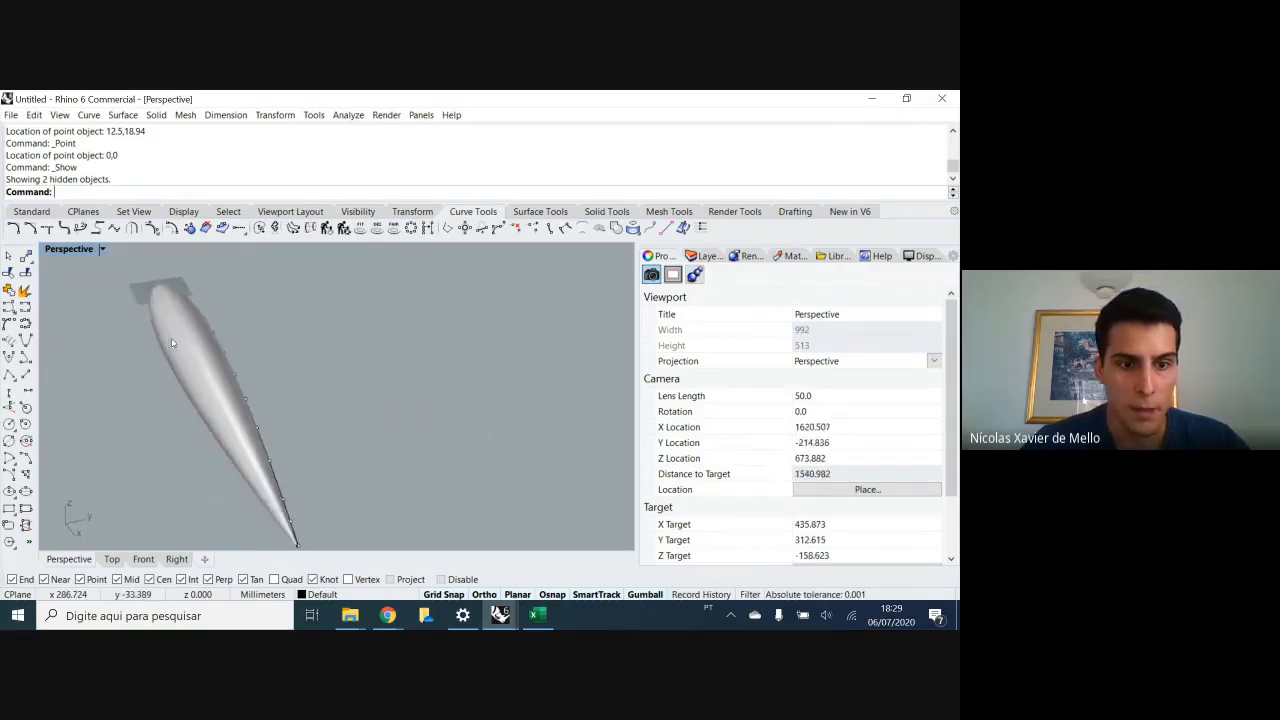
{"action": "right_click_drag", "start_coordinate": [172, 339], "coordinate": [237, 435]}
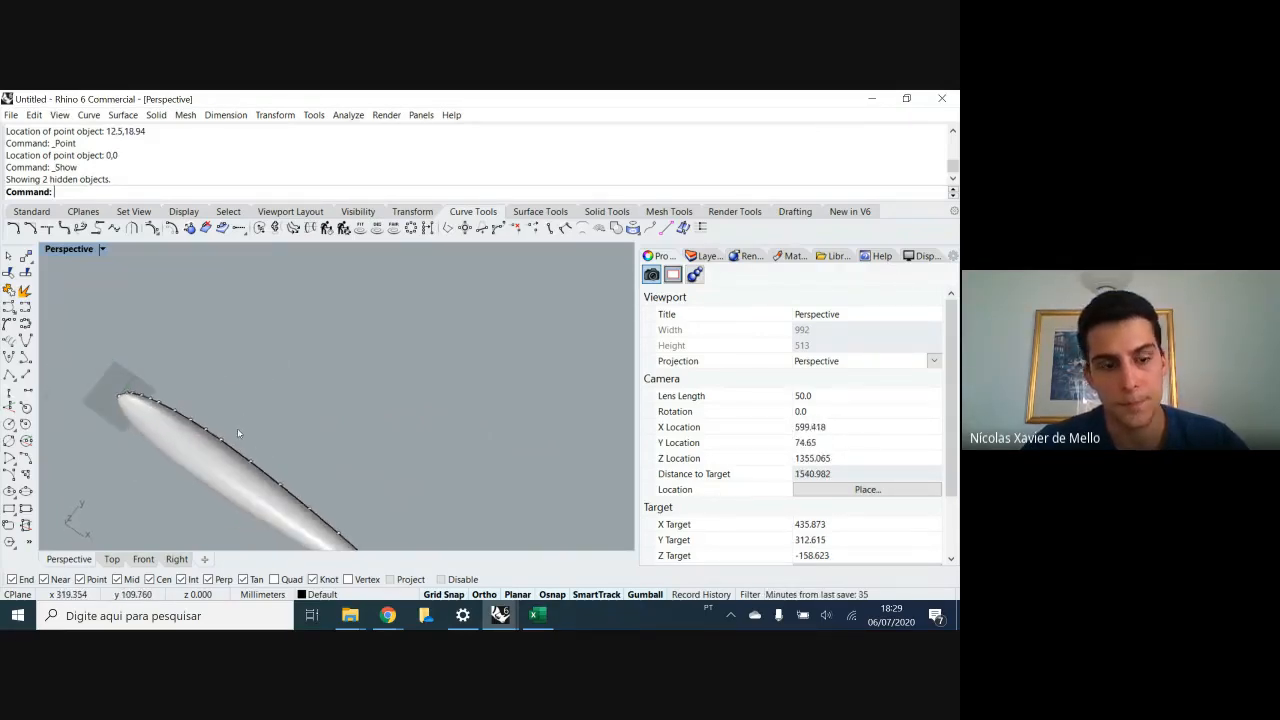
- Delete all the points, the profile curve and the revolved surface
{"action": "scroll", "coordinate": [237, 430], "scroll_direction": "down", "scroll_amount": 8}
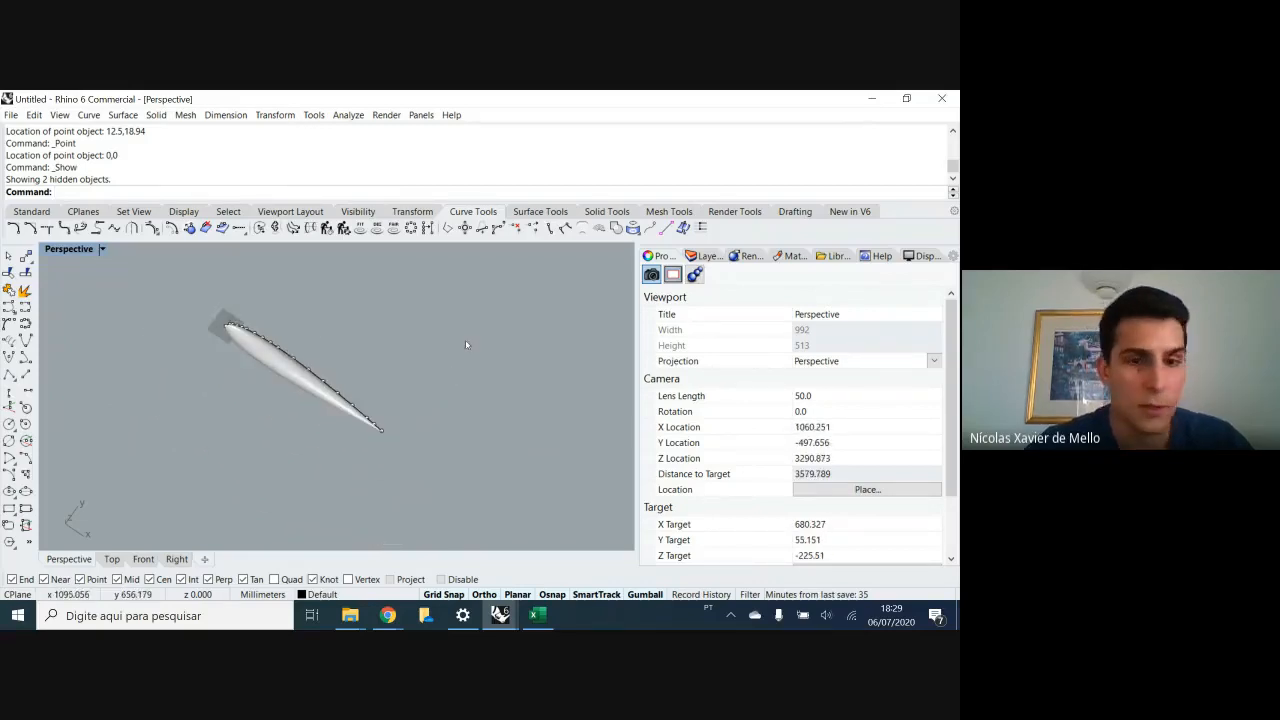
{"action": "left_click_drag", "start_coordinate": [451, 272], "coordinate": [161, 456]}
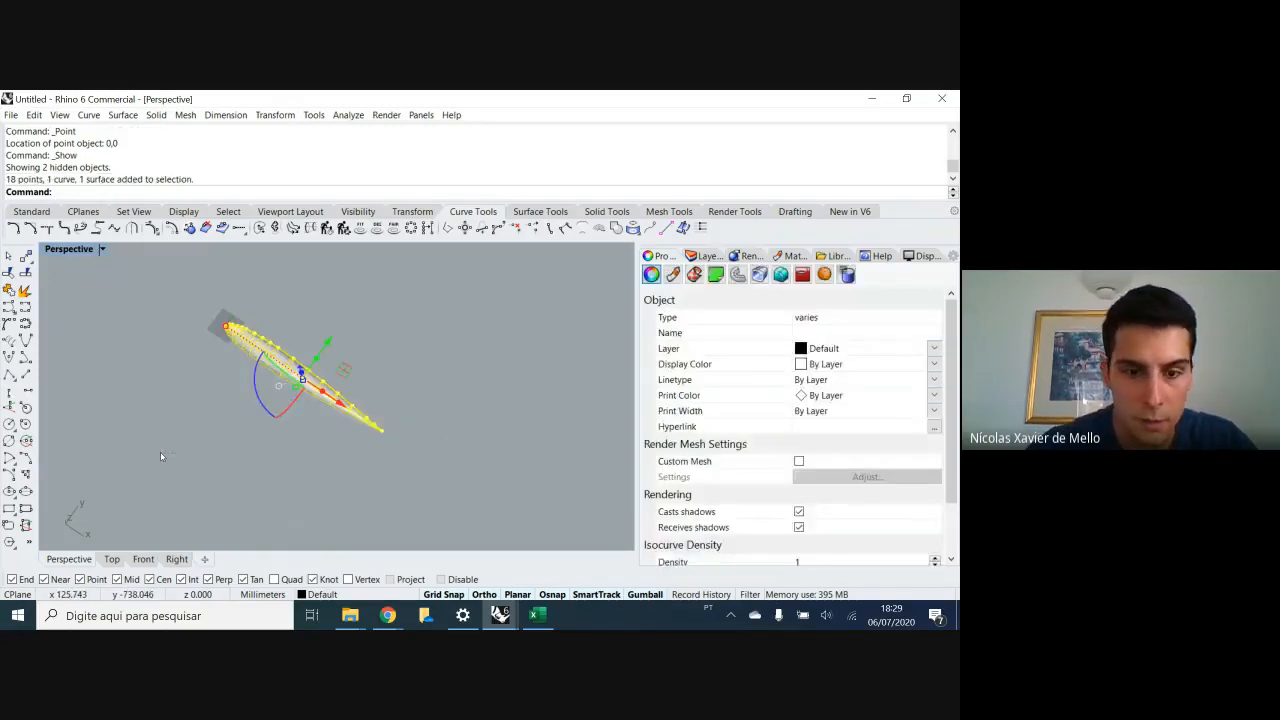
{"action": "key", "text": "Delete"}
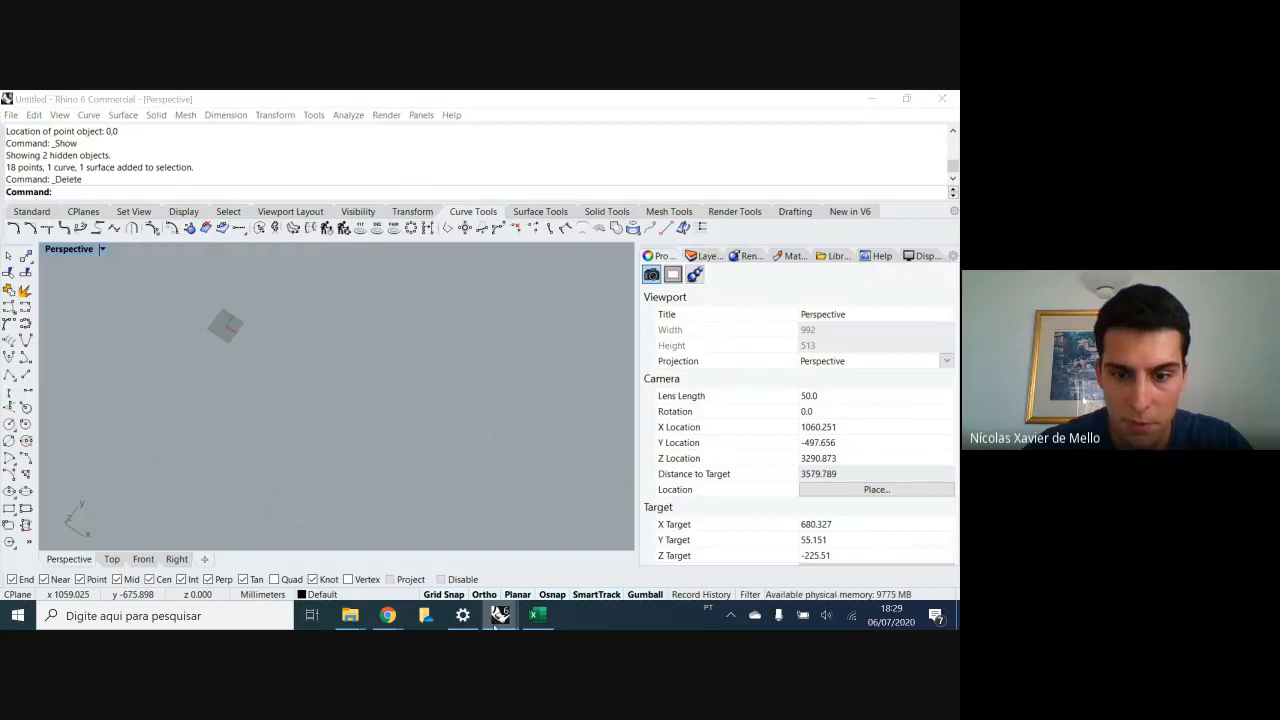
- Switch to Excel and copy the Rhino command list in column D, from _InterpCrv in D1 to 360 in D26
{"action": "left_click", "coordinate": [538, 615]}
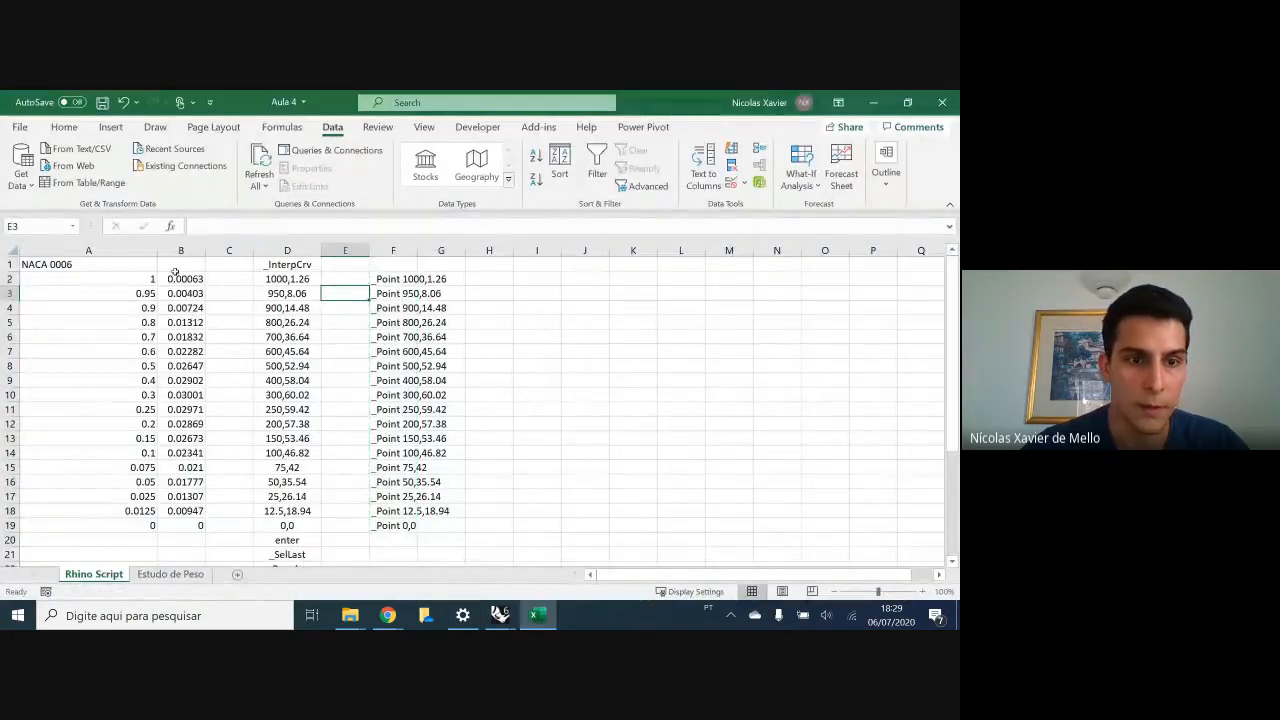
{"action": "left_click", "coordinate": [84, 266]}
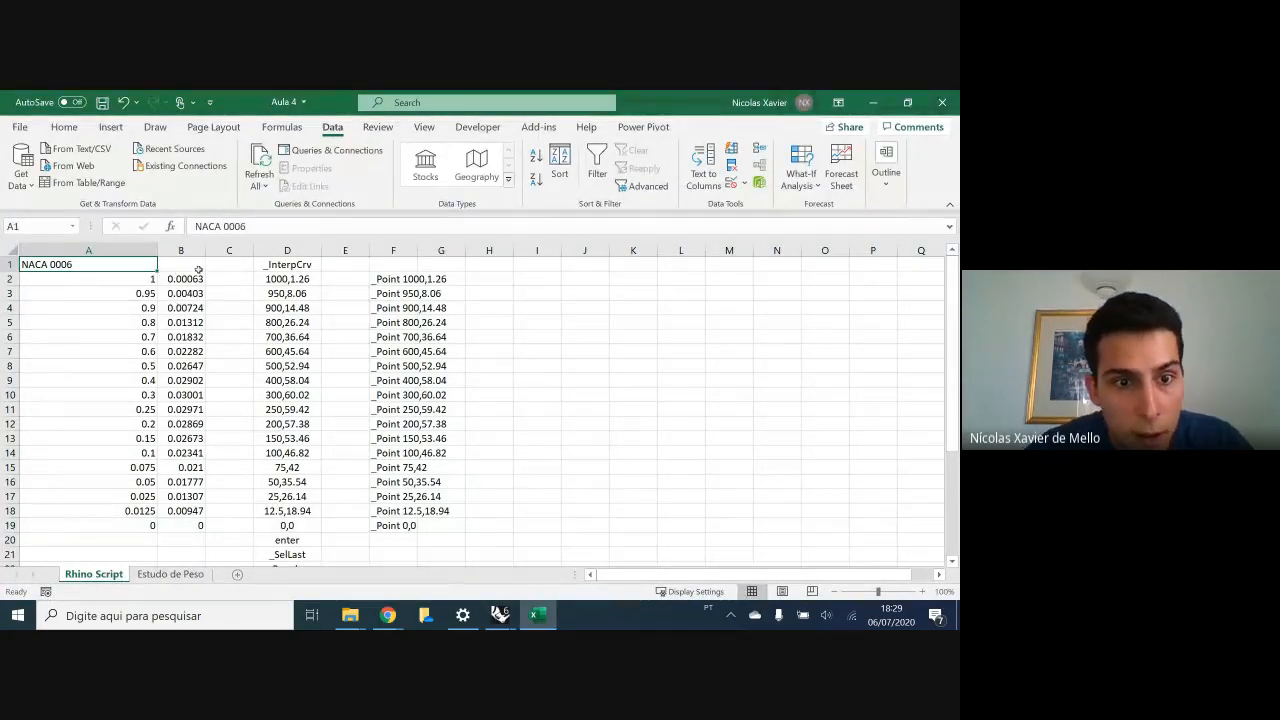
{"action": "left_click", "coordinate": [268, 263]}
{"action": "left_click_drag", "start_coordinate": [268, 263], "coordinate": [270, 530]}
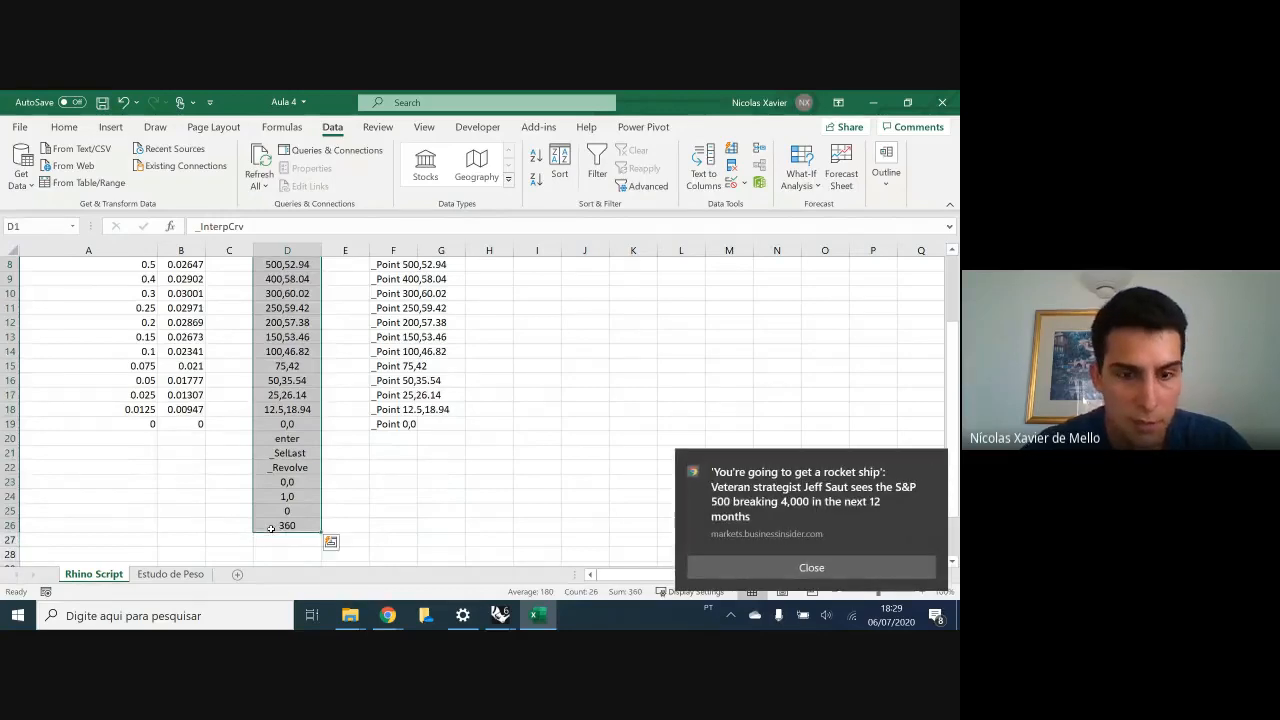
{"action": "key", "text": "ctrl+c"}
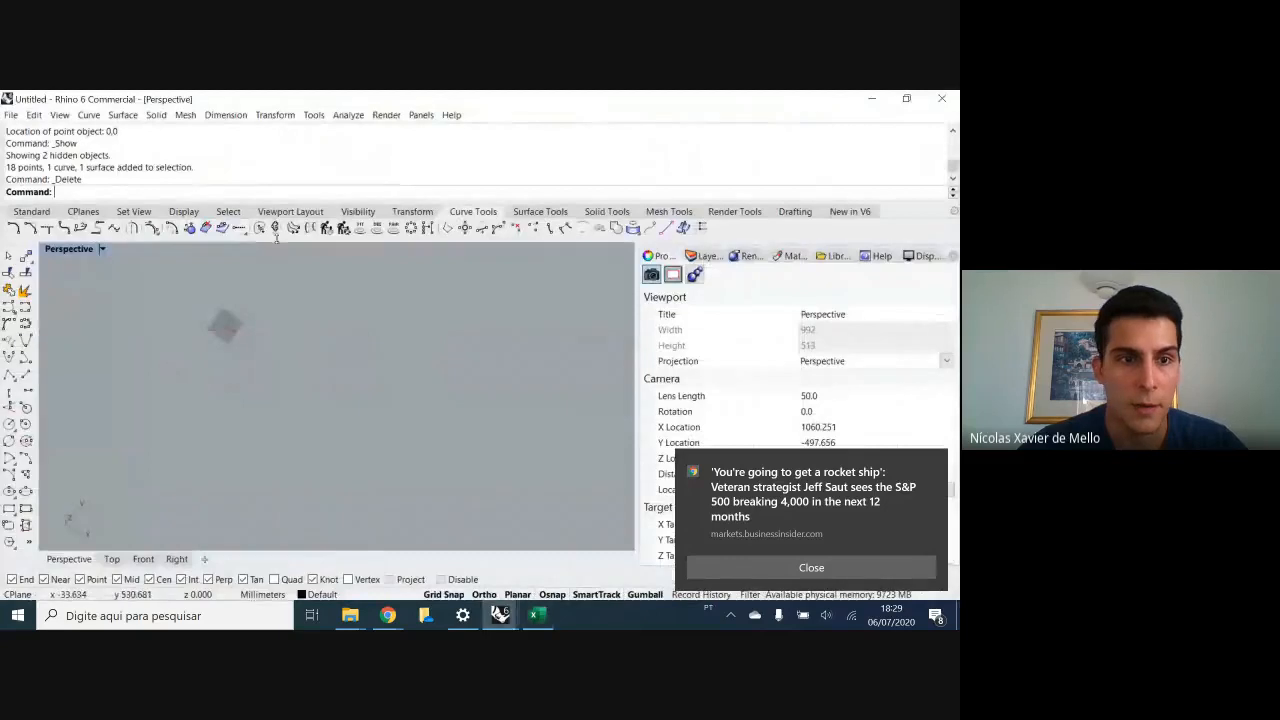
- Run the copied commands in Rhino to draw the NACA 0006 curve and revolve it 360 degrees about the axis 0,0 to 1,0
{"action": "key", "text": "ctrl+v"}
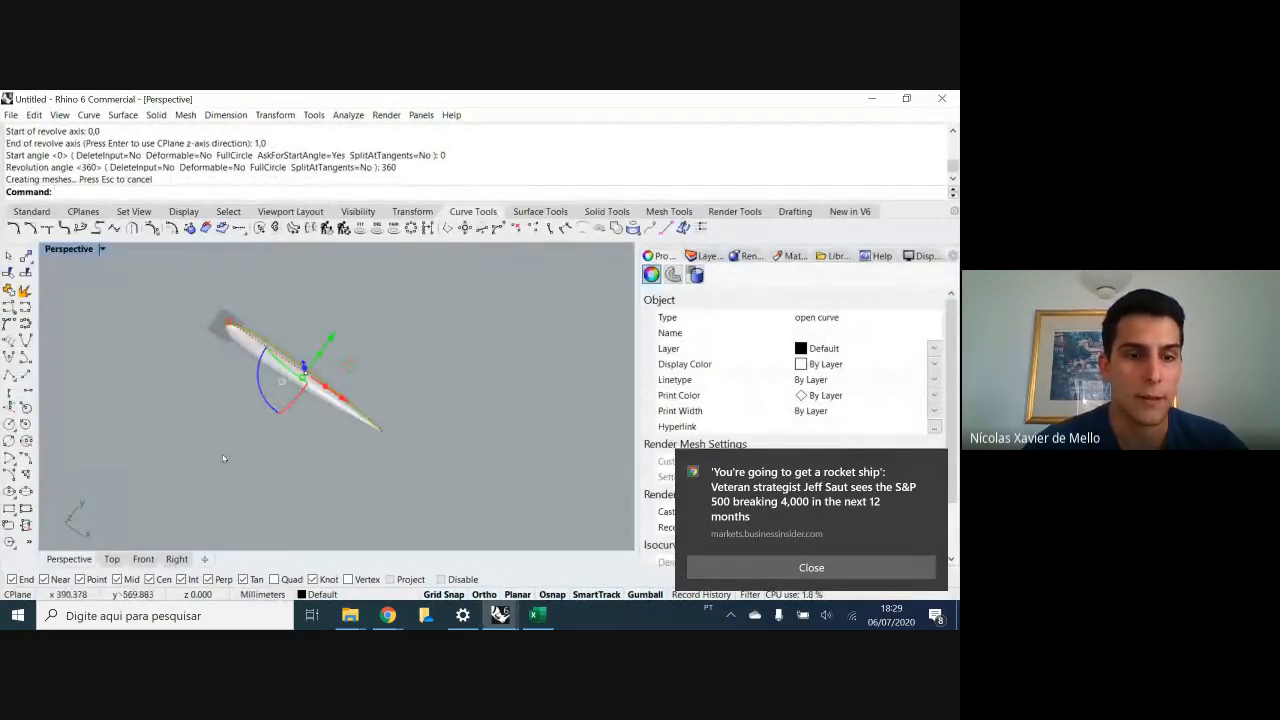
{"action": "right_click_drag", "start_coordinate": [306, 250], "coordinate": [261, 383]}
{"action": "scroll", "coordinate": [261, 383], "scroll_direction": "up", "scroll_amount": 8}
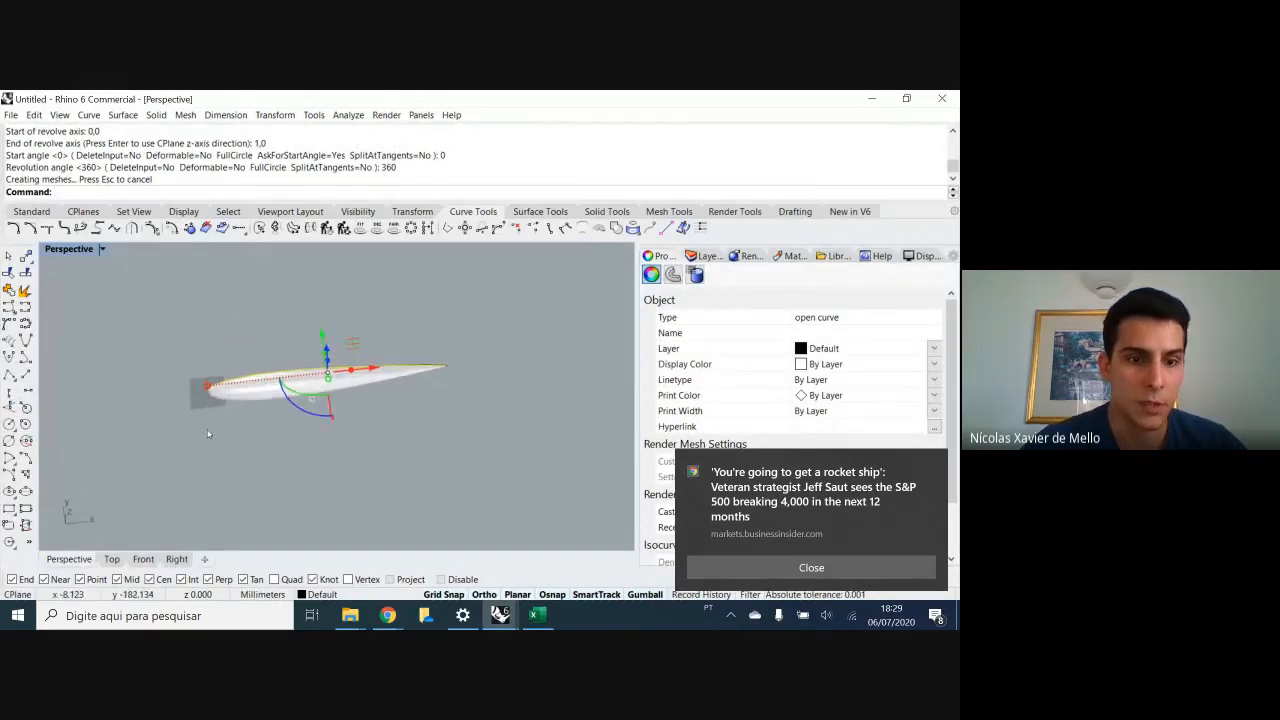
{"action": "left_click", "coordinate": [282, 367]}
{"action": "key", "text": "Escape"}
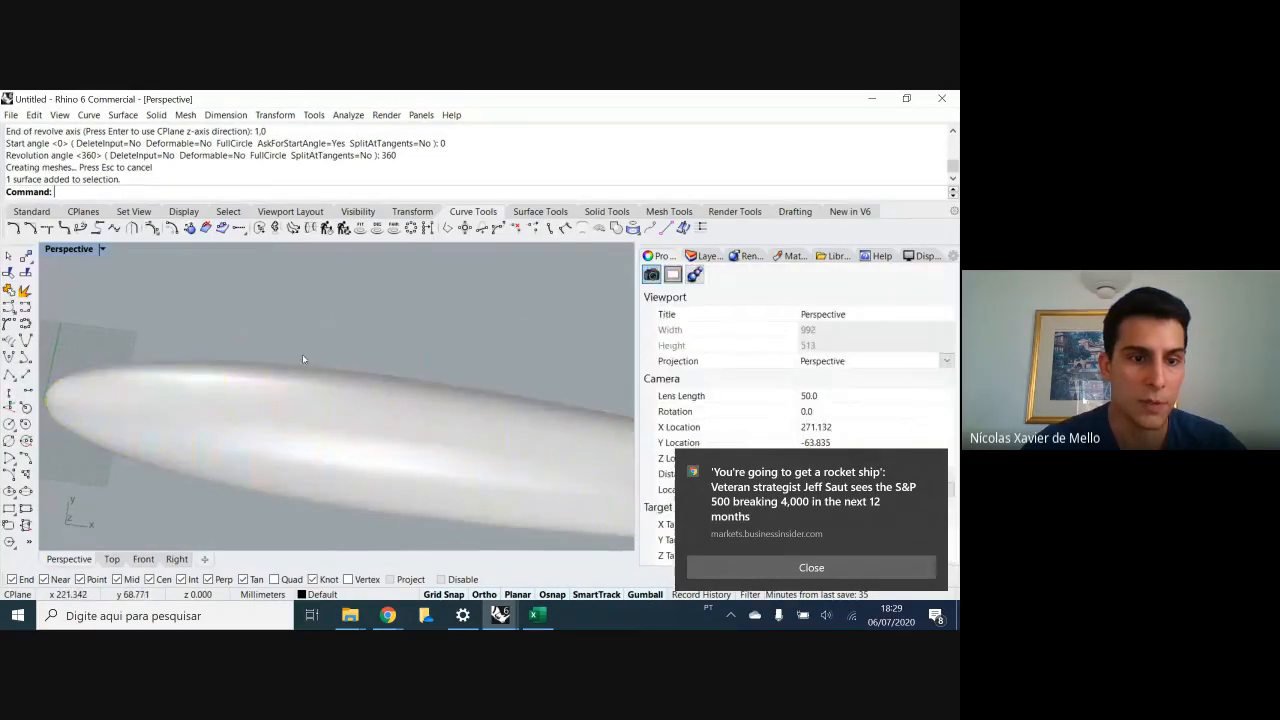
{"action": "right_click_drag", "start_coordinate": [290, 440], "coordinate": [356, 399]}
{"action": "scroll", "coordinate": [356, 399], "scroll_direction": "down", "scroll_amount": 6}
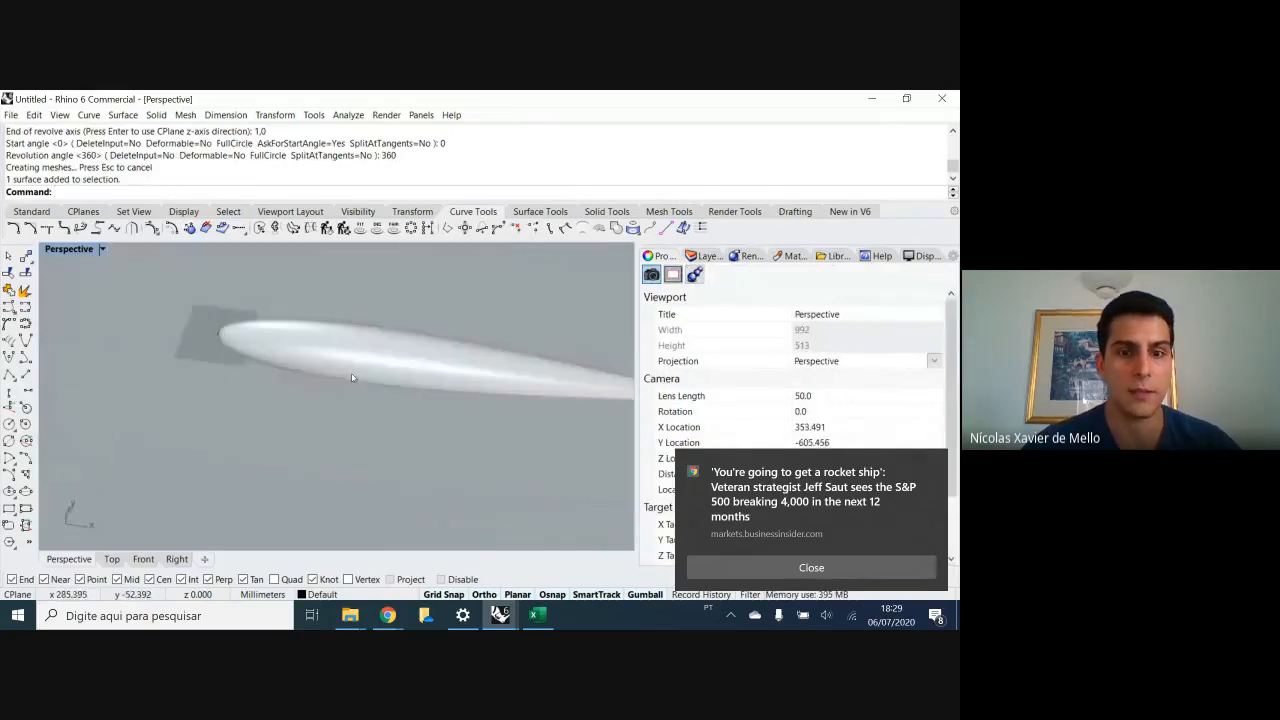
{"action": "left_click", "coordinate": [324, 382]}
{"action": "scroll", "coordinate": [324, 382], "scroll_direction": "down", "scroll_amount": 3}
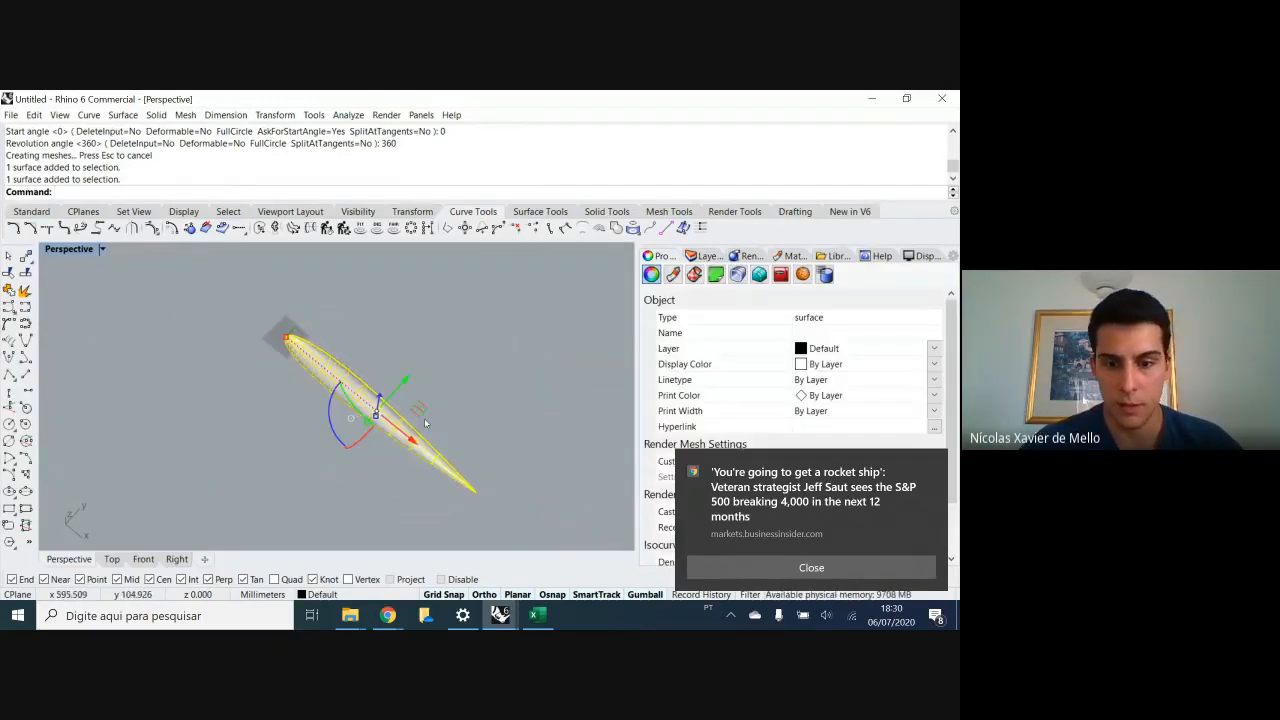
- Switch to the aula 4 model, examine the keel and bulb beneath the sailboat hull, and return to the untitled model
{"action": "left_click", "coordinate": [500, 615]}
{"action": "left_click", "coordinate": [402, 534]}
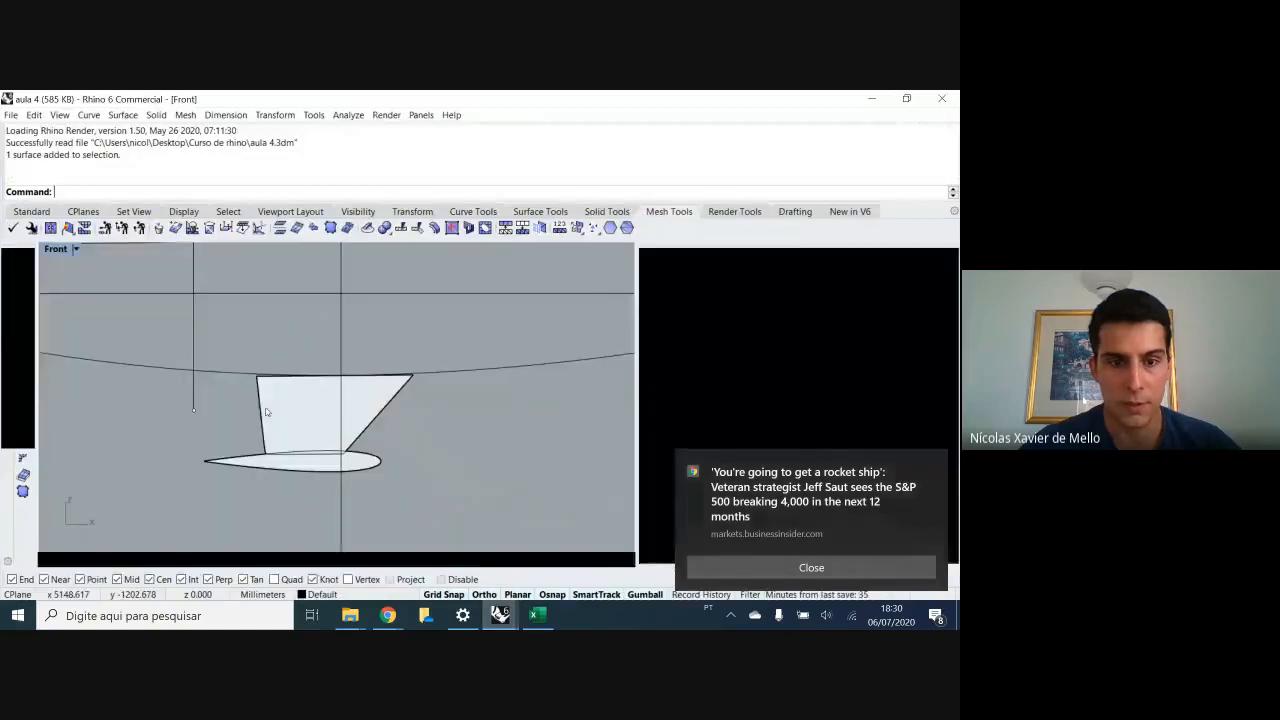
{"action": "scroll", "coordinate": [364, 477], "scroll_direction": "down", "scroll_amount": 5}
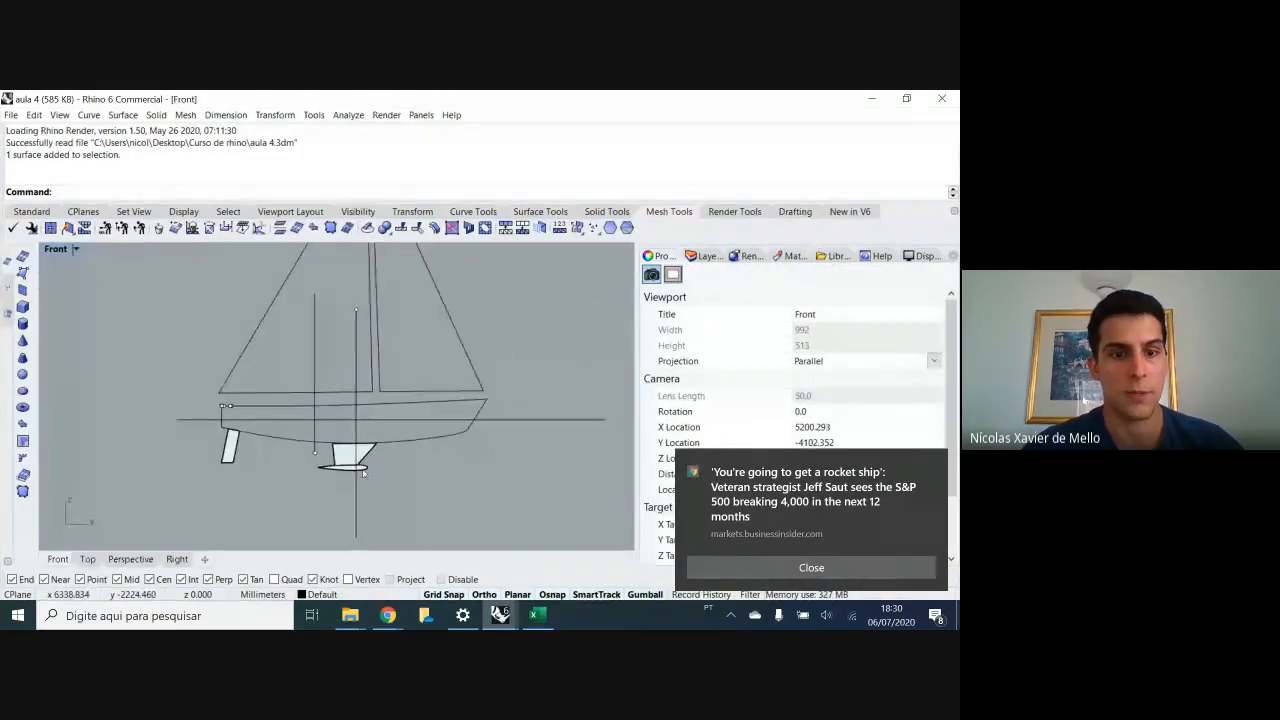
{"action": "left_click", "coordinate": [876, 98]}
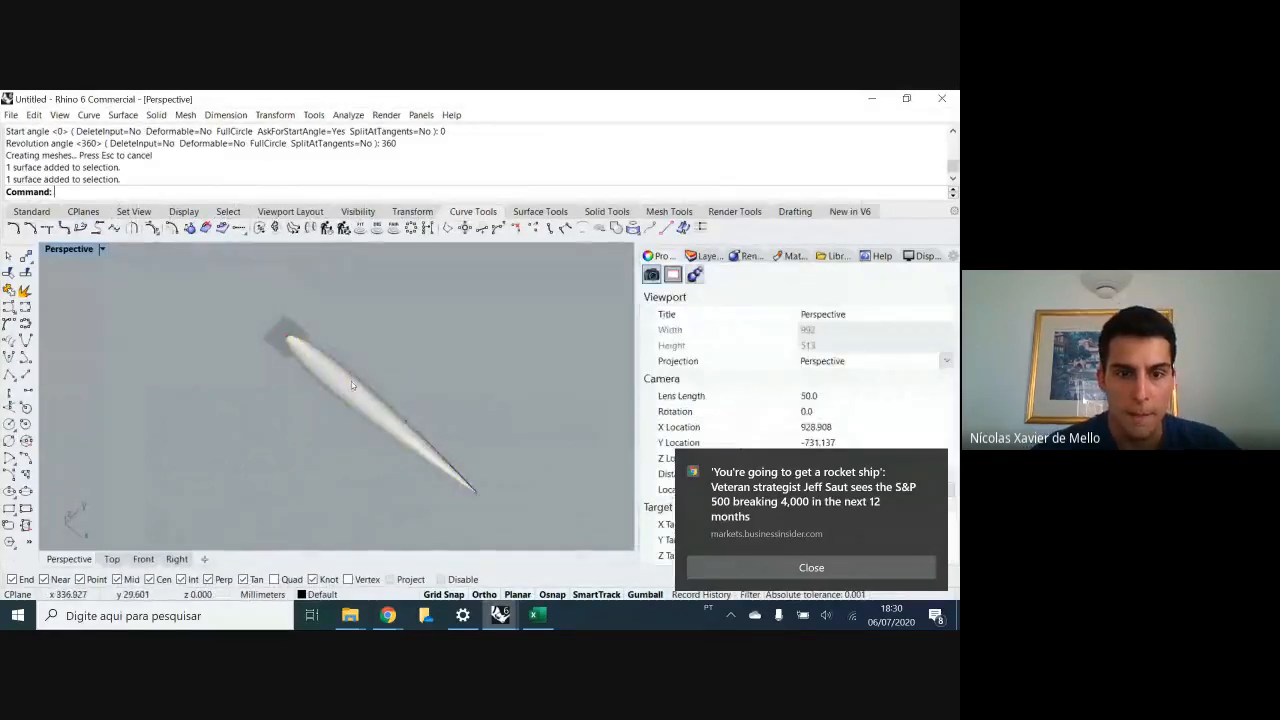
- Try to calculate the volume of the revolved surface, declining to continue with the non-closed object
{"action": "right_click_drag", "start_coordinate": [351, 381], "coordinate": [196, 383]}
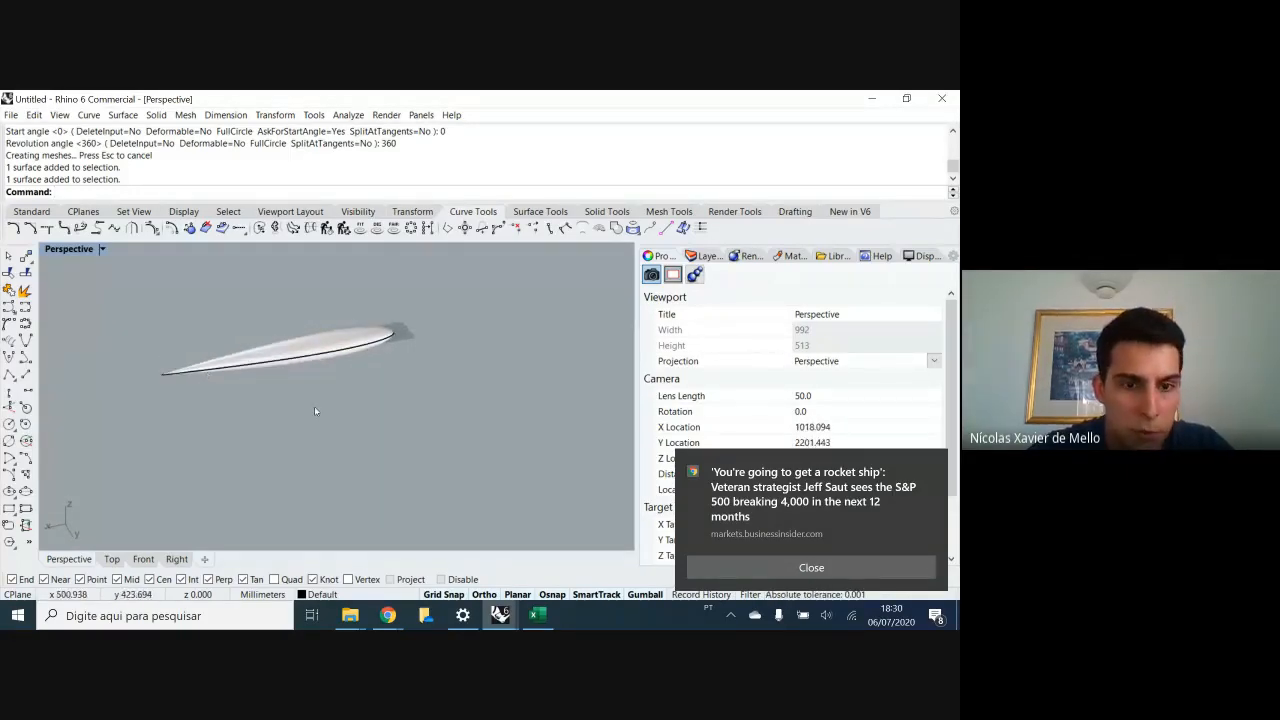
{"action": "right_click_drag", "start_coordinate": [314, 406], "coordinate": [327, 420]}
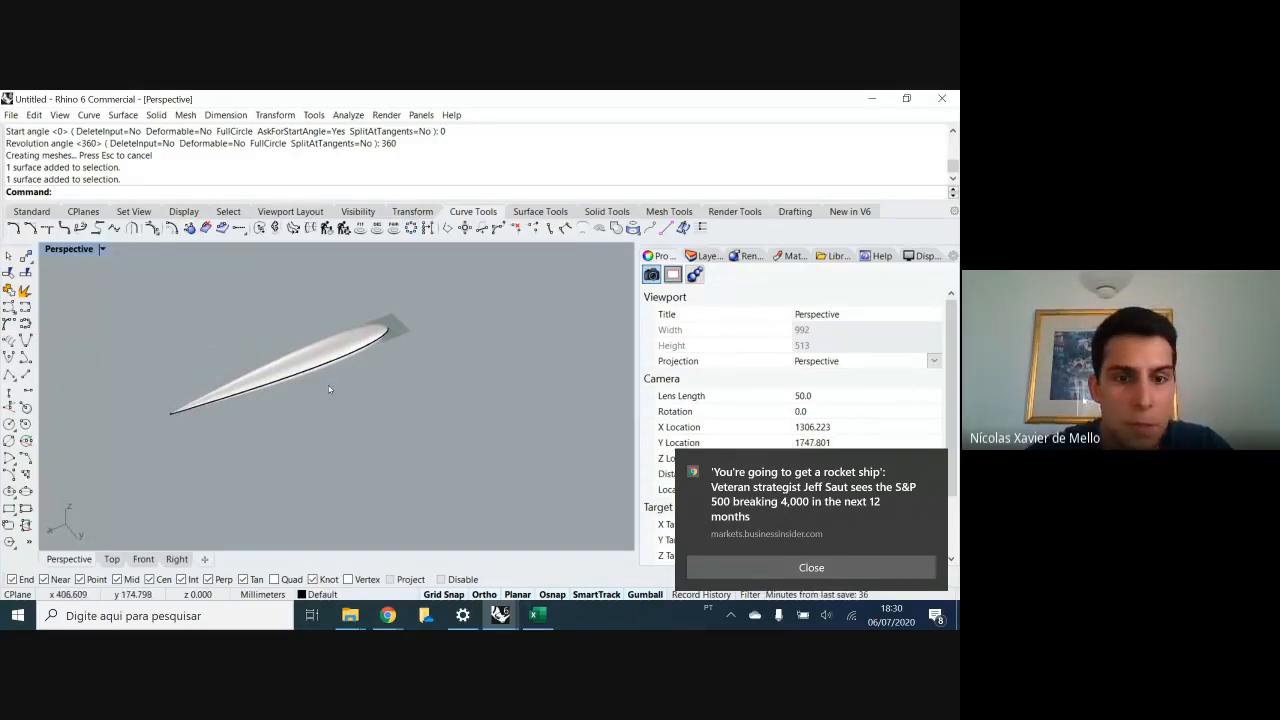
{"action": "right_click_drag", "start_coordinate": [328, 385], "coordinate": [372, 410]}
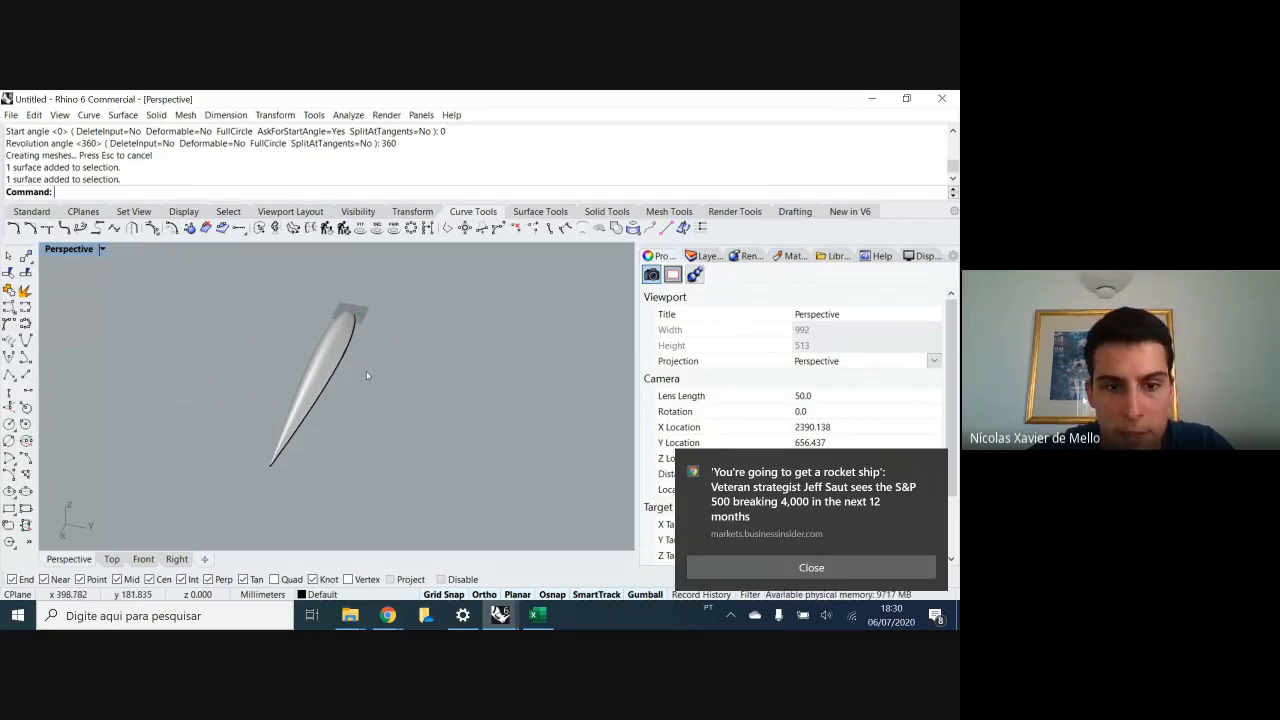
{"action": "right_click_drag", "start_coordinate": [340, 412], "coordinate": [349, 378]}
{"action": "scroll", "coordinate": [348, 384], "scroll_direction": "up", "scroll_amount": 8}
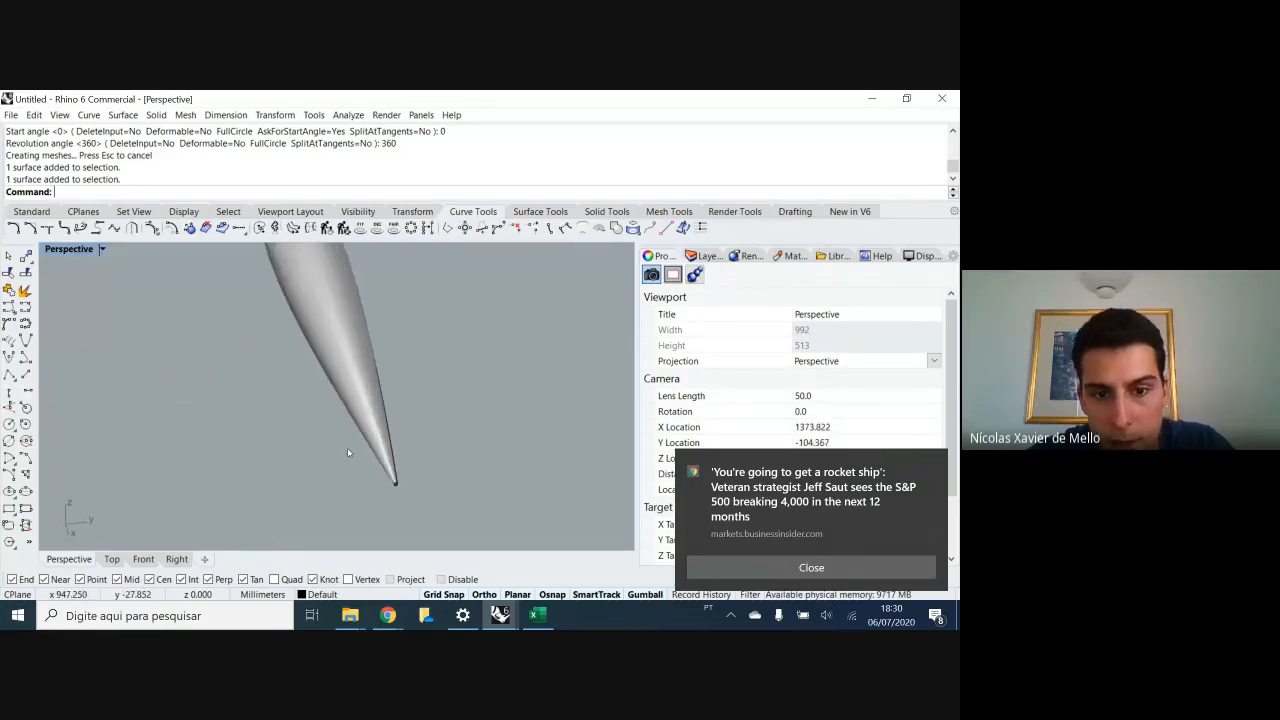
{"action": "right_click_drag", "start_coordinate": [348, 453], "coordinate": [262, 388]}
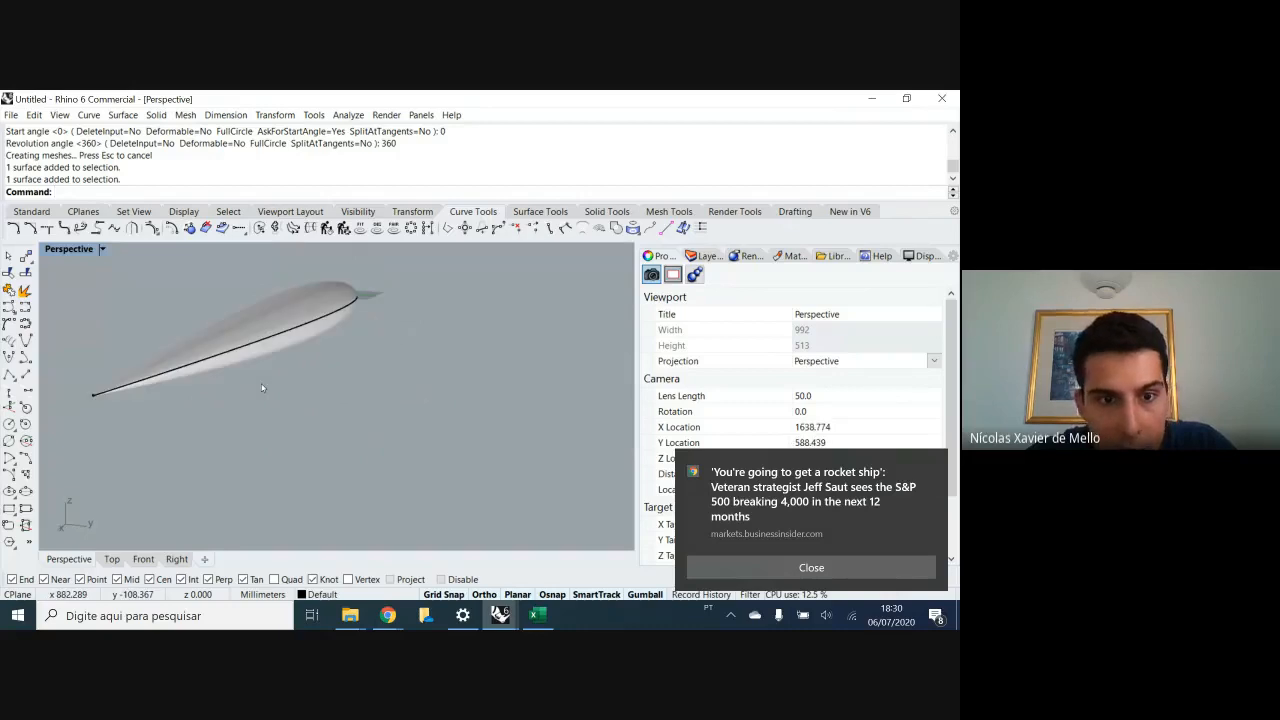
{"action": "left_click", "coordinate": [237, 314]}
{"action": "type", "text": "vol"}
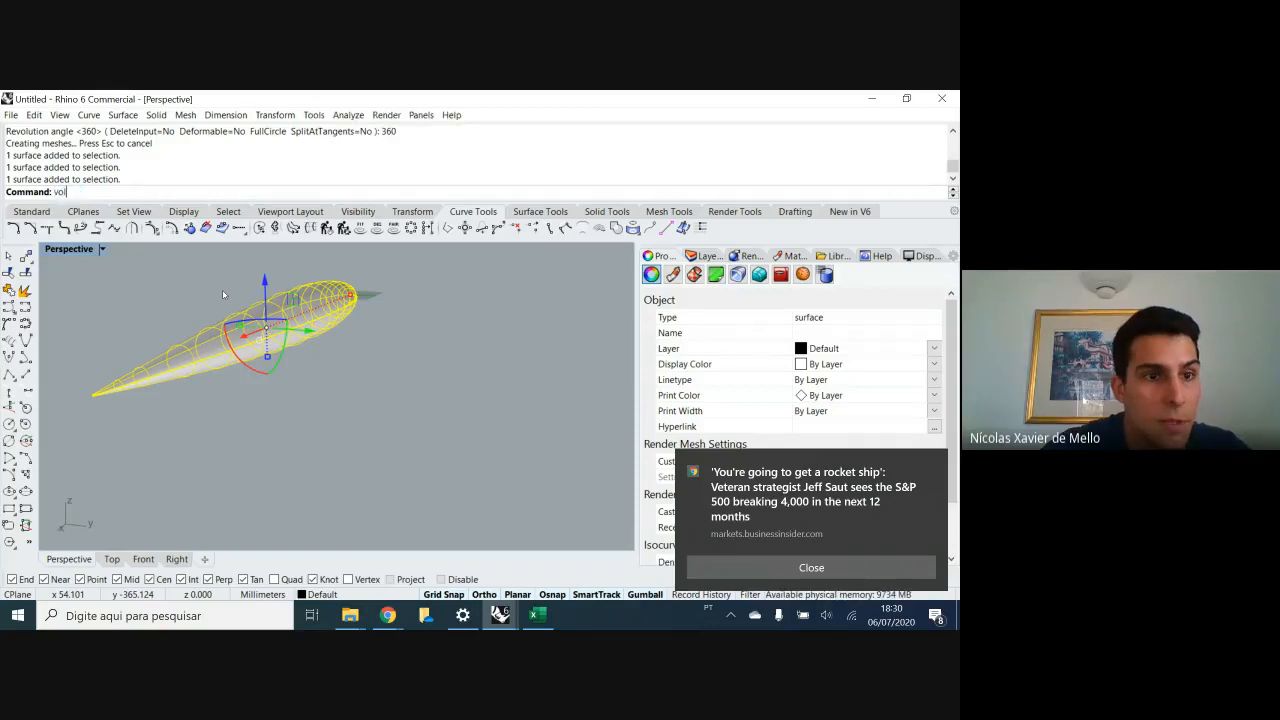
{"action": "key", "text": "Return"}
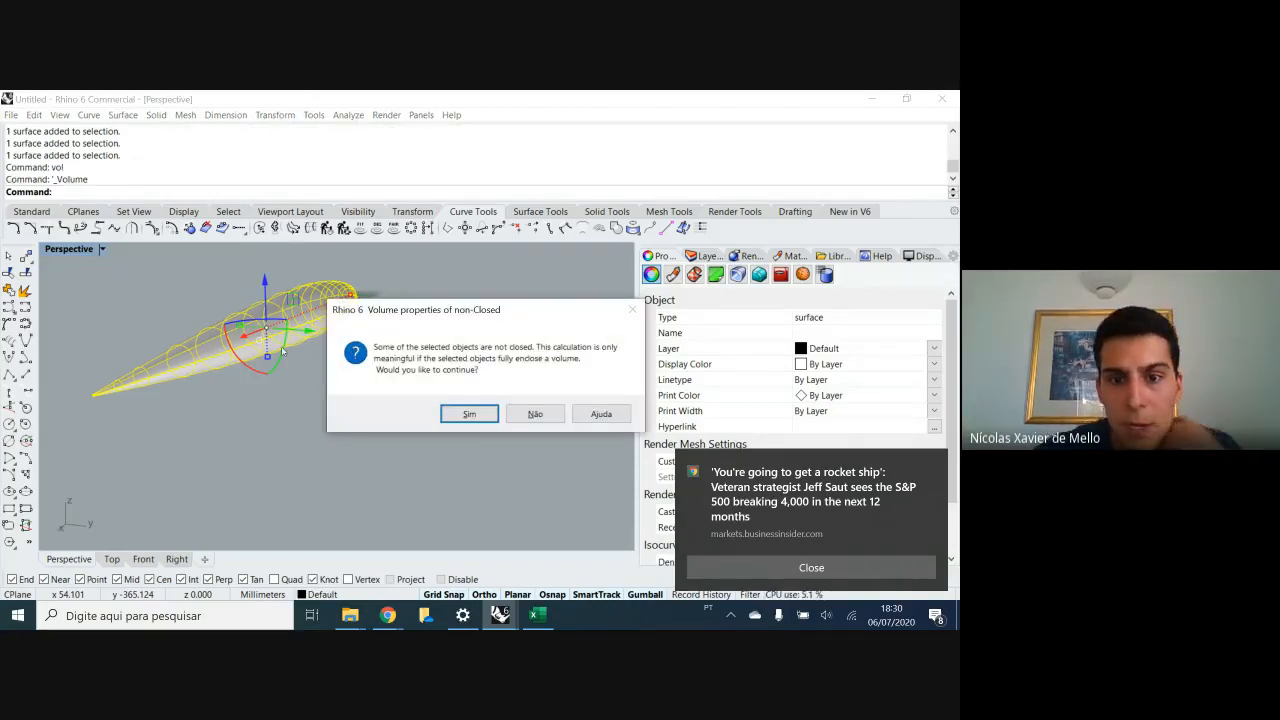
{"action": "left_click", "coordinate": [758, 567]}
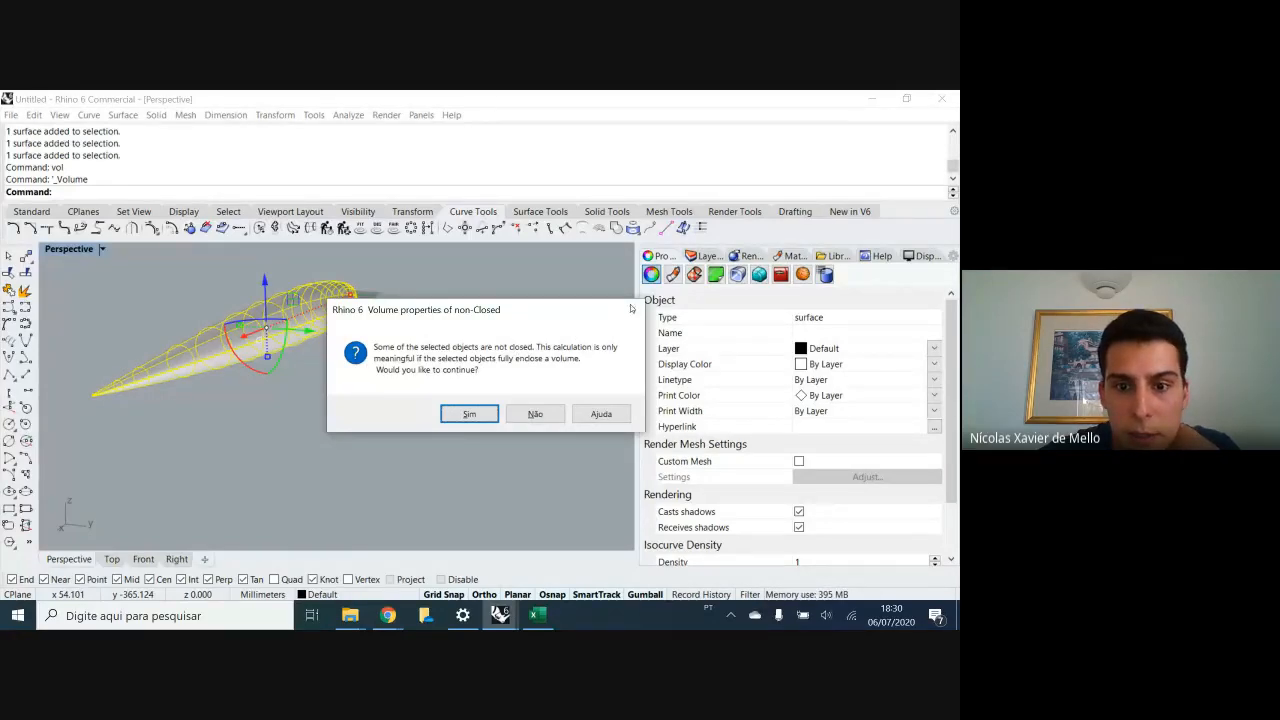
{"action": "left_click", "coordinate": [542, 419]}
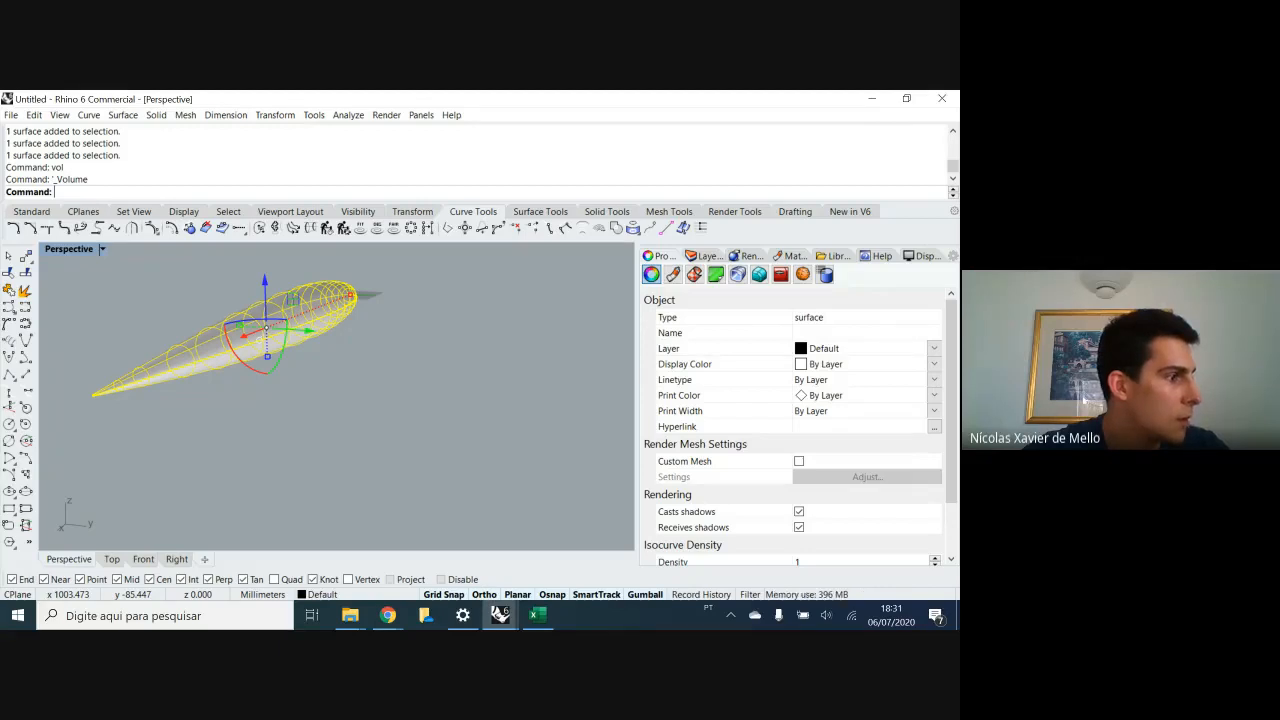
{"action": "left_click", "coordinate": [388, 615]}
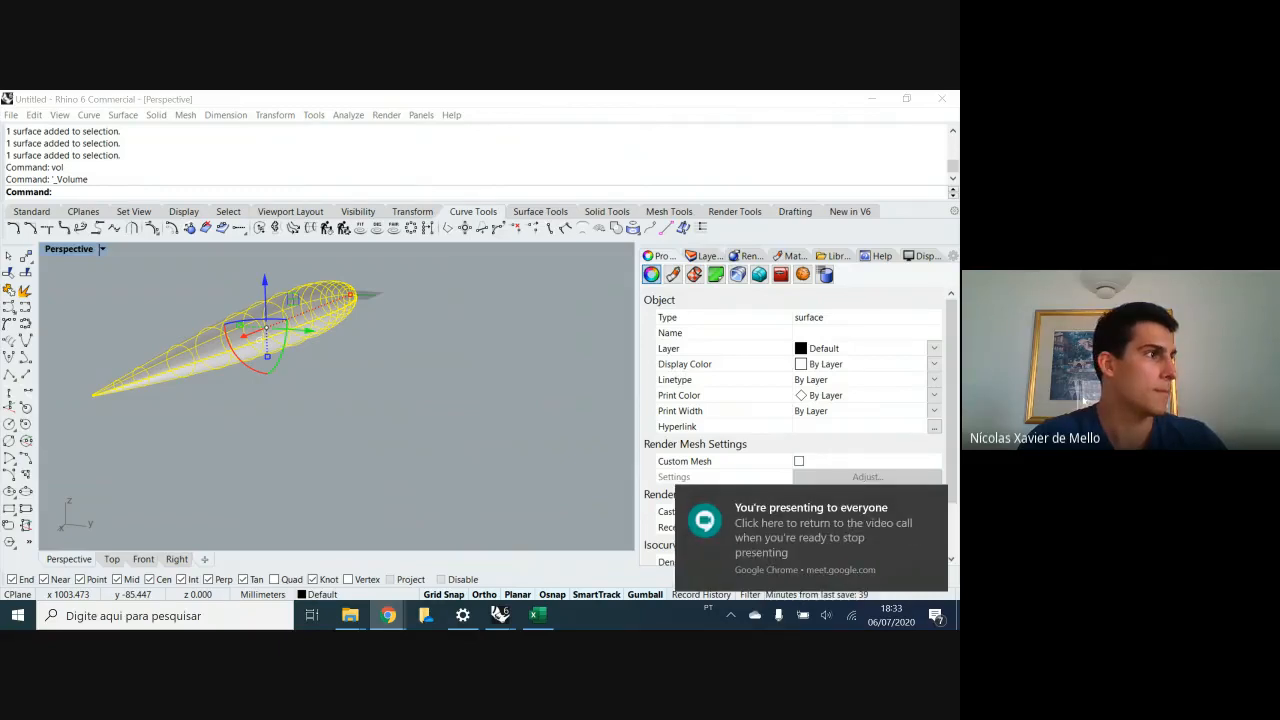
{"action": "key", "text": "alt+Tab"}
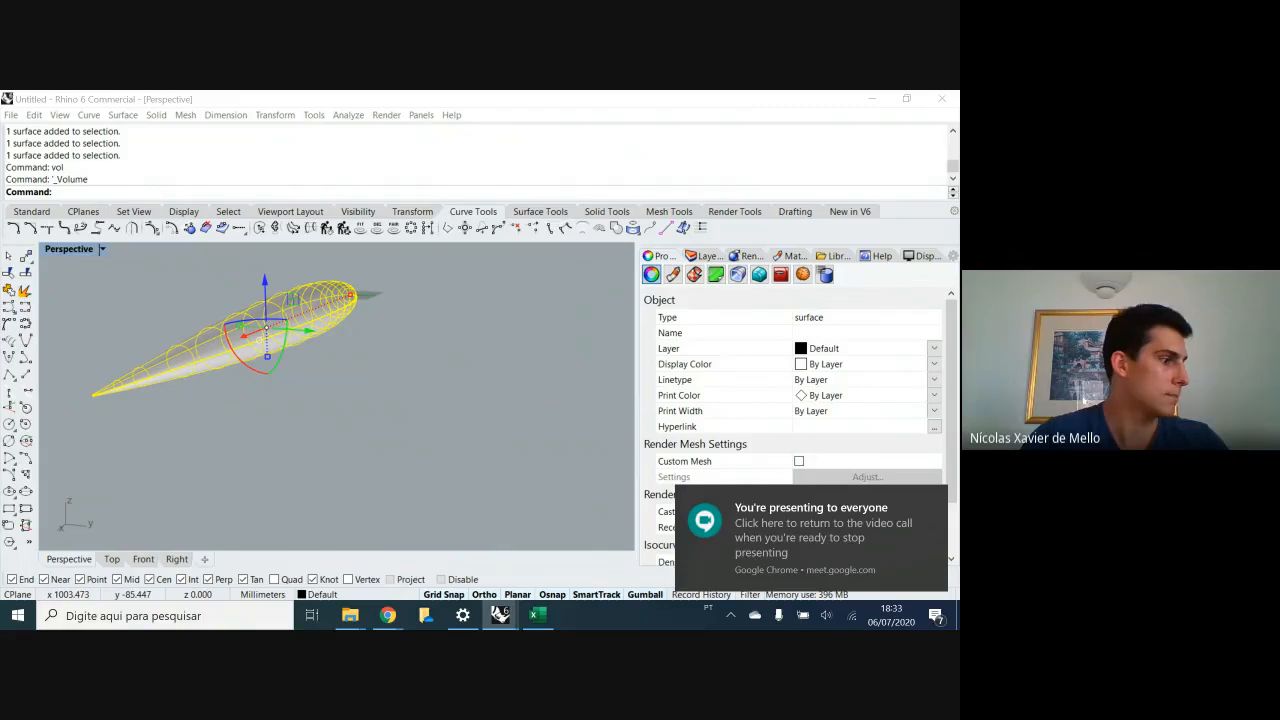
{"action": "key", "text": "alt+Tab"}
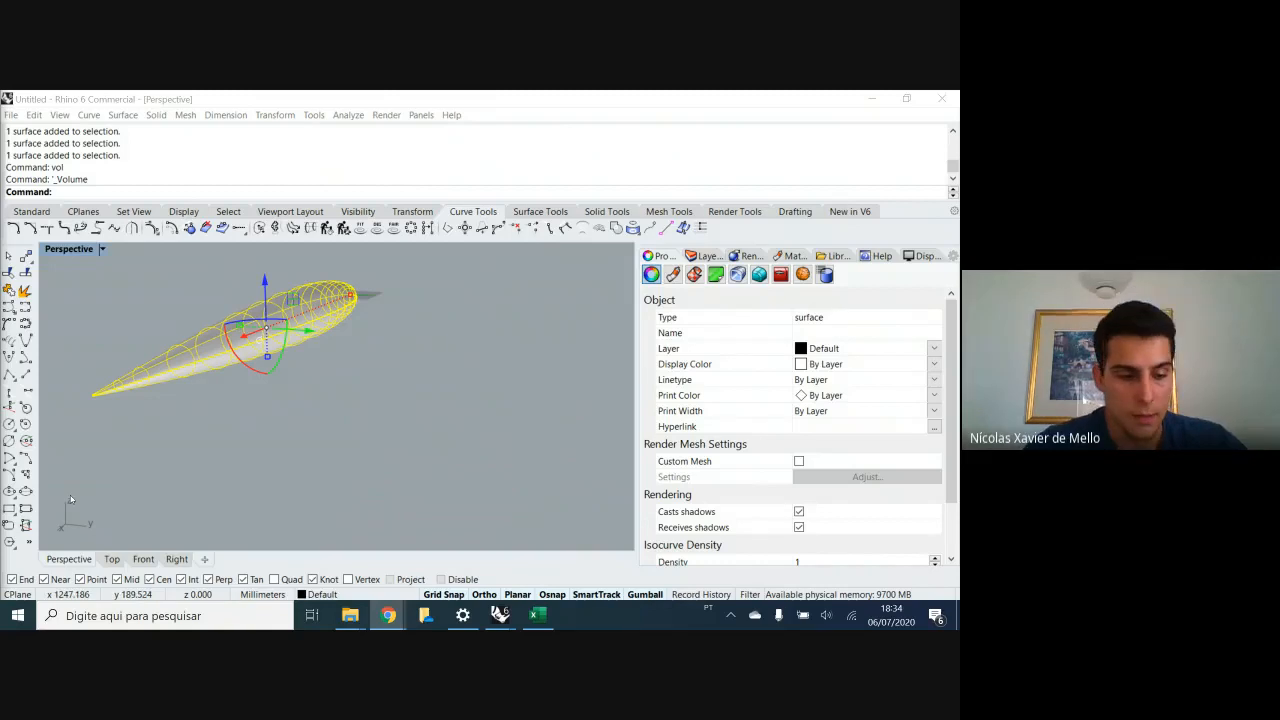
- Examine the revolved surface along its length and at its narrow tail end
{"action": "right_click_drag", "start_coordinate": [259, 424], "coordinate": [349, 462]}
{"action": "scroll", "coordinate": [343, 431], "scroll_direction": "down", "scroll_amount": 3}
{"action": "left_click", "coordinate": [933, 502]}
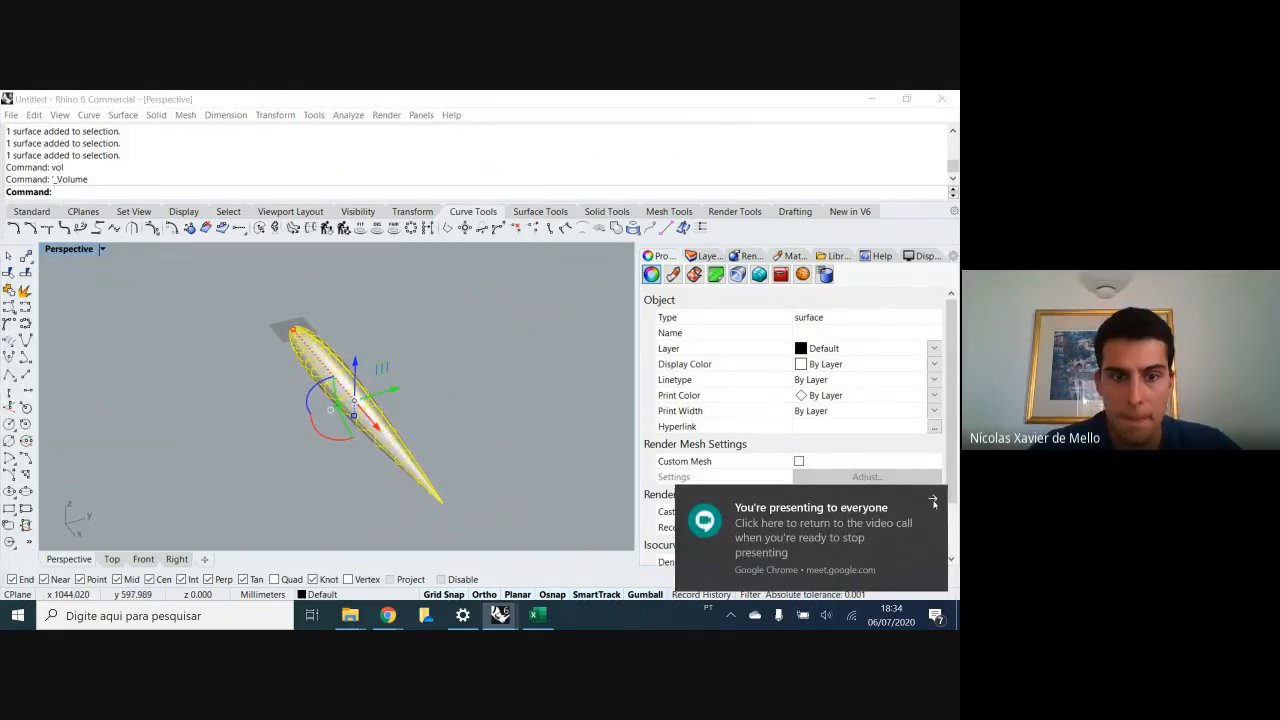
{"action": "right_click_drag", "start_coordinate": [471, 407], "coordinate": [479, 391]}
{"action": "scroll", "coordinate": [466, 440], "scroll_direction": "up", "scroll_amount": 4}
{"action": "left_click", "coordinate": [467, 467]}
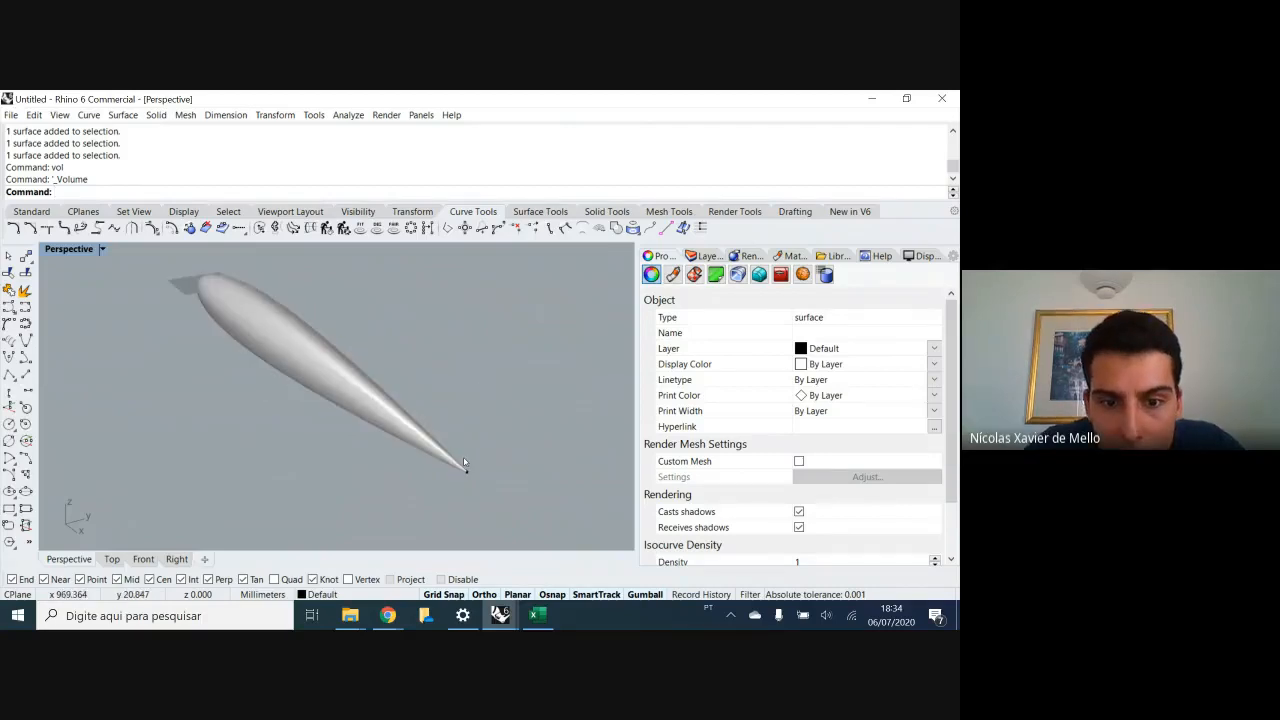
{"action": "scroll", "coordinate": [467, 467], "scroll_direction": "up", "scroll_amount": 4}
{"action": "mouse_move", "coordinate": [470, 453]}
{"action": "right_mouse_down"}
{"action": "mouse_move", "coordinate": [407, 411]}
{"action": "mouse_move", "coordinate": [471, 467]}
{"action": "right_mouse_up"}
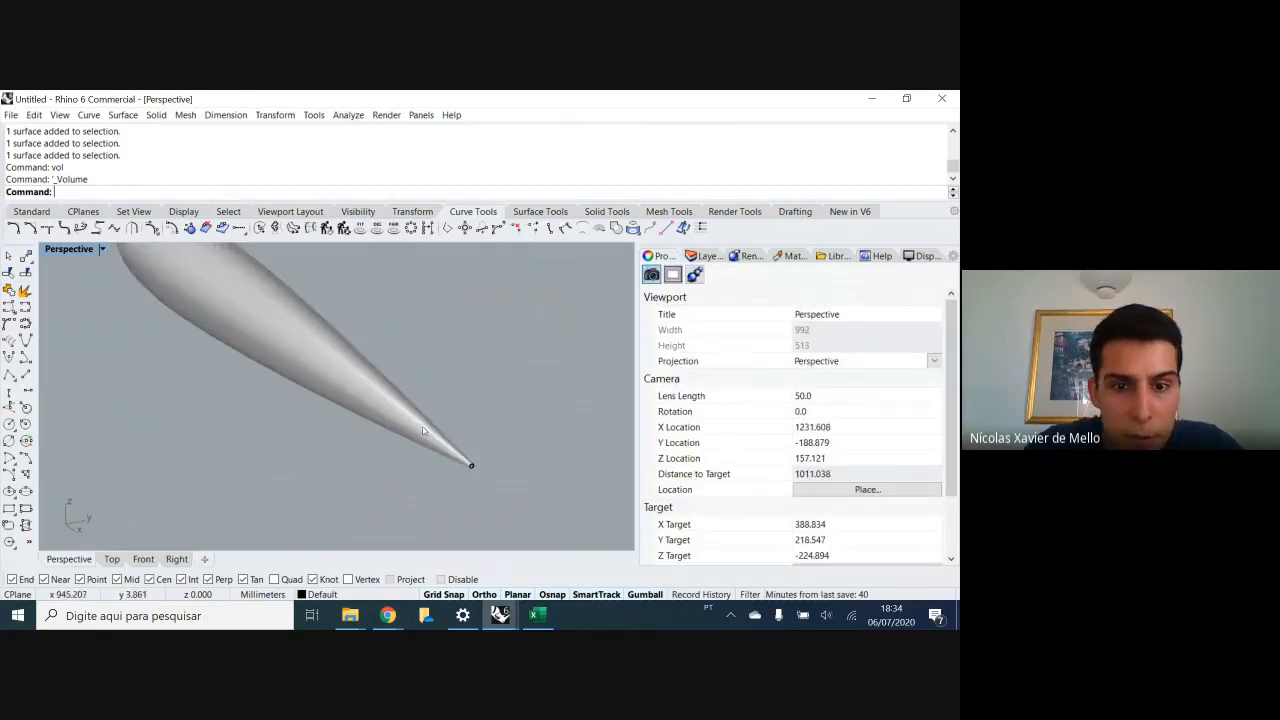
{"action": "scroll", "coordinate": [473, 468], "scroll_direction": "up", "scroll_amount": 2}
{"action": "scroll", "coordinate": [471, 466], "scroll_direction": "down", "scroll_amount": 4}
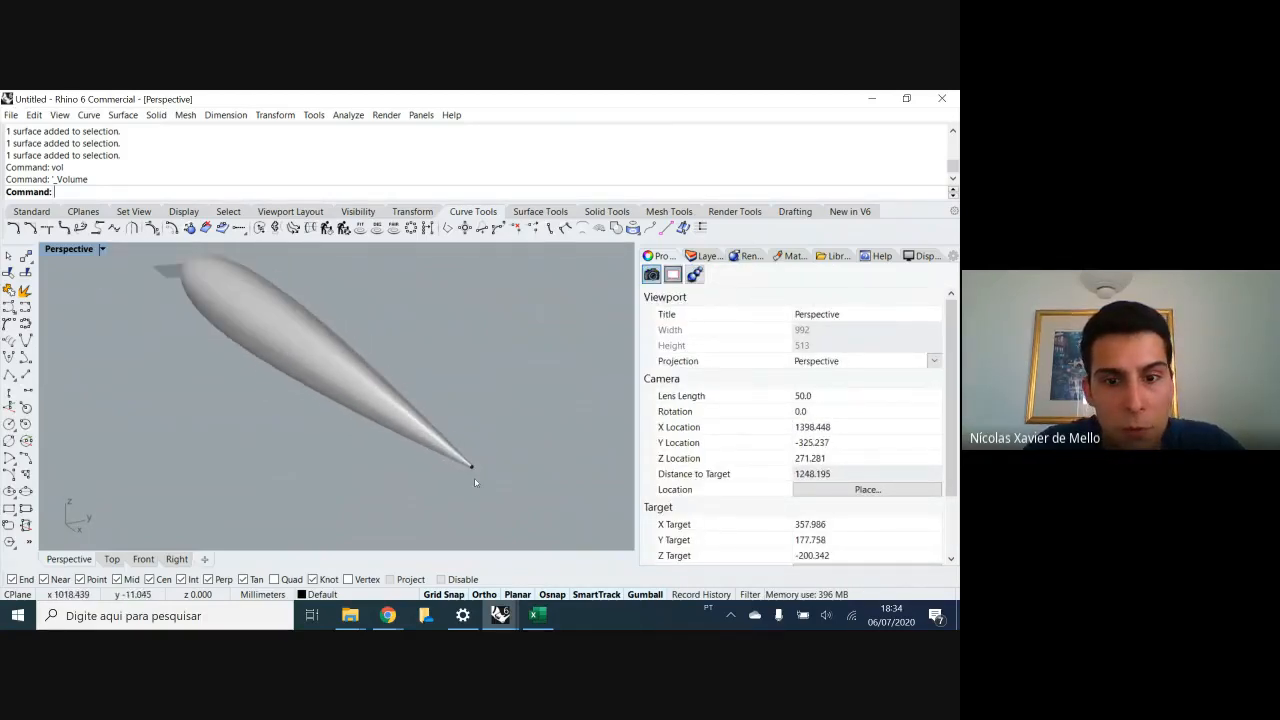
- Inspect the trailing tip of the revolved surface up close and from several angles to check whether it closes
{"action": "left_click", "coordinate": [386, 390]}
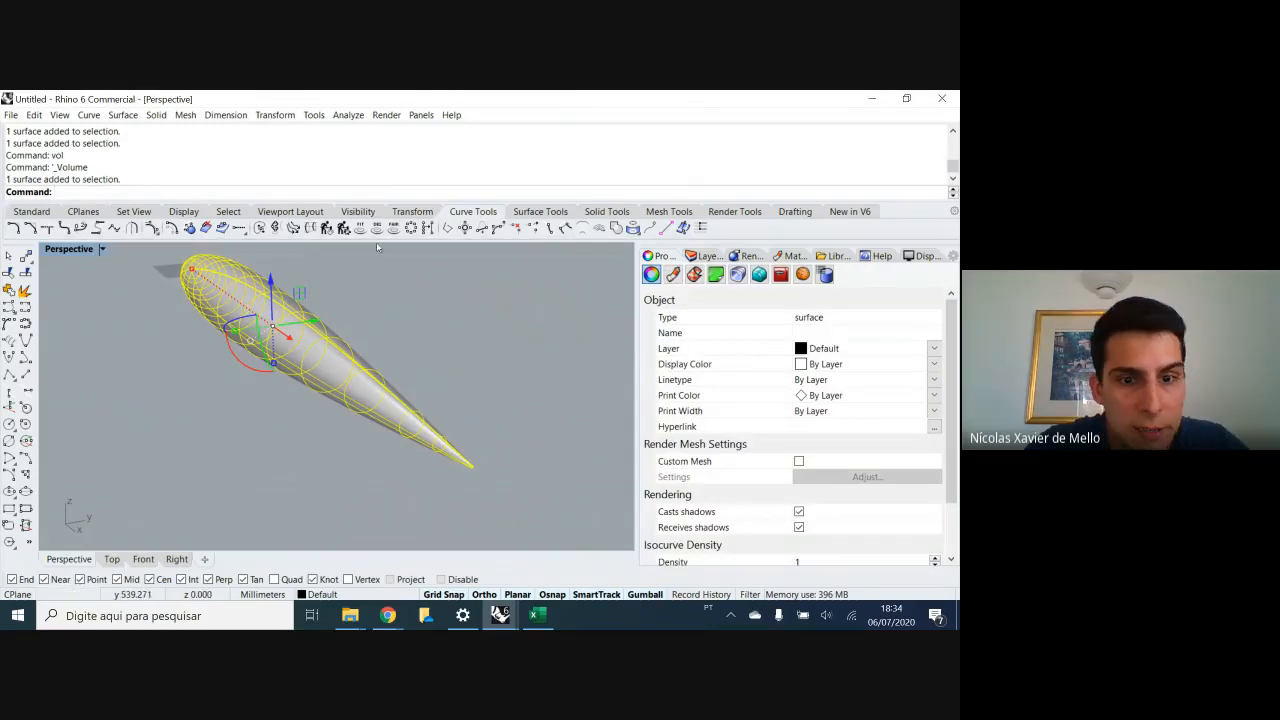
{"action": "scroll", "coordinate": [461, 464], "scroll_direction": "down", "scroll_amount": 3}
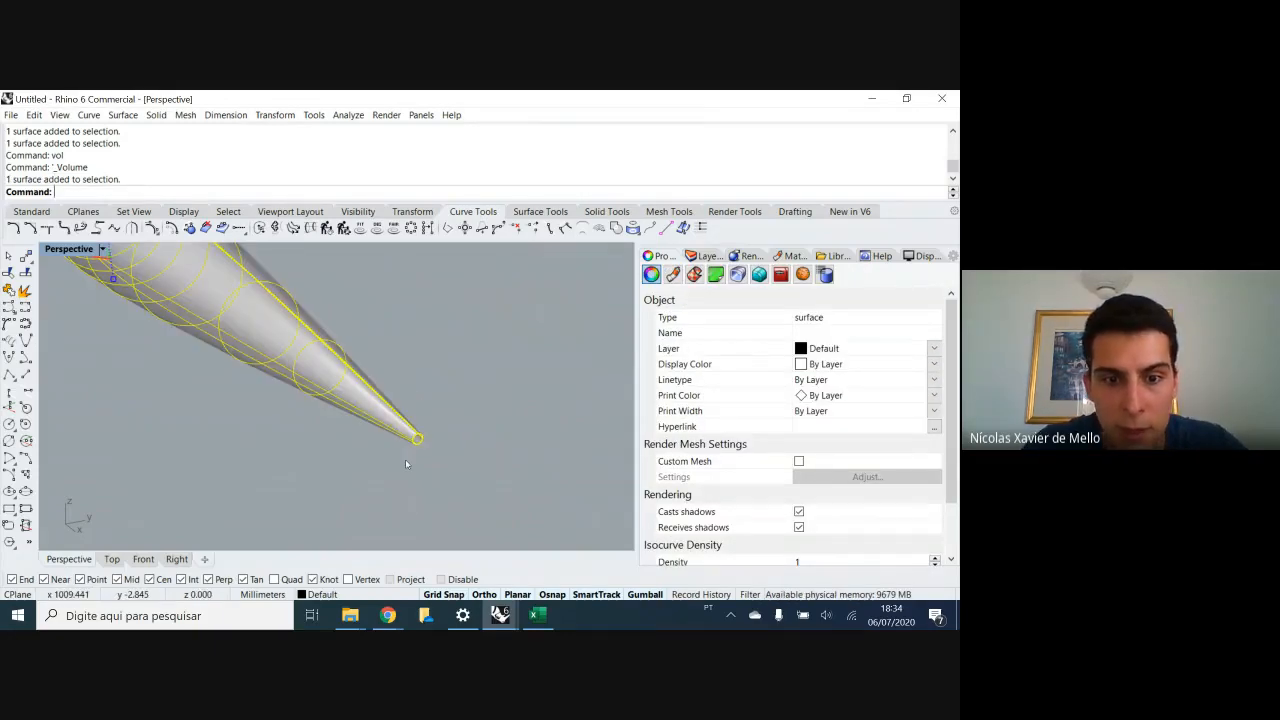
{"action": "scroll", "coordinate": [404, 439], "scroll_direction": "down", "scroll_amount": 1}
{"action": "right_click_drag", "start_coordinate": [405, 439], "coordinate": [378, 441]}
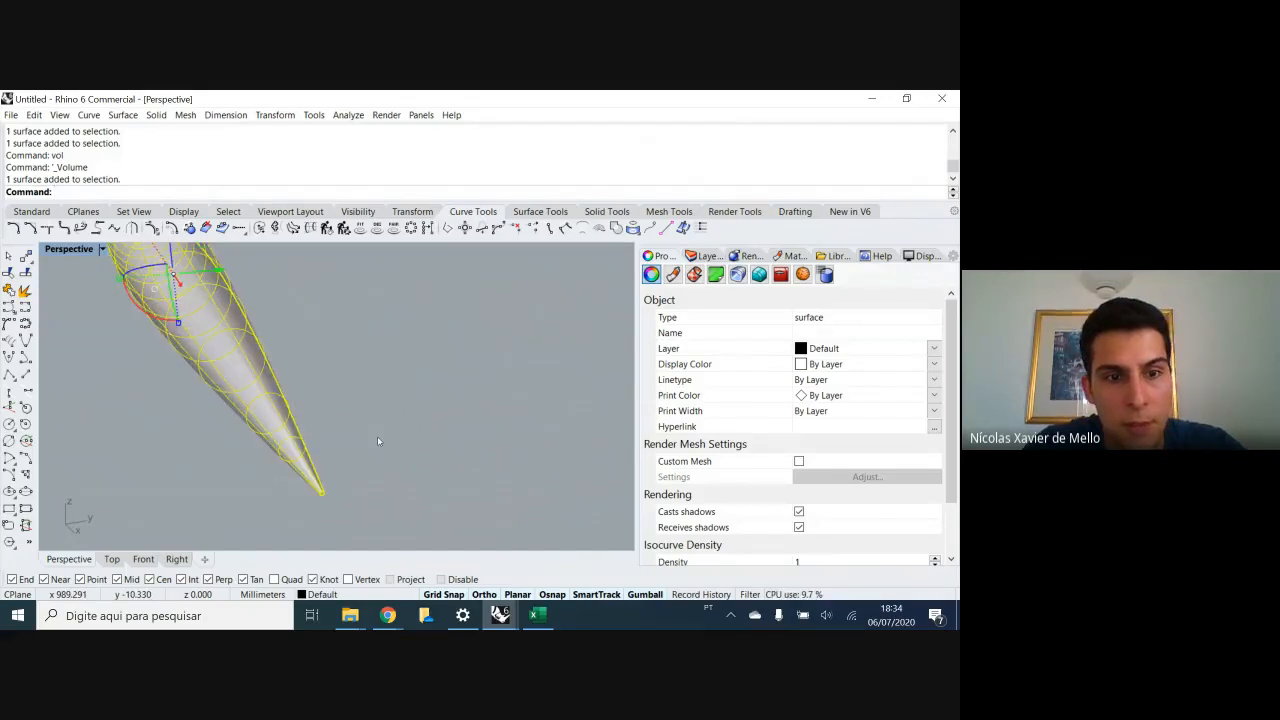
{"action": "right_click_drag", "start_coordinate": [308, 506], "coordinate": [400, 475]}
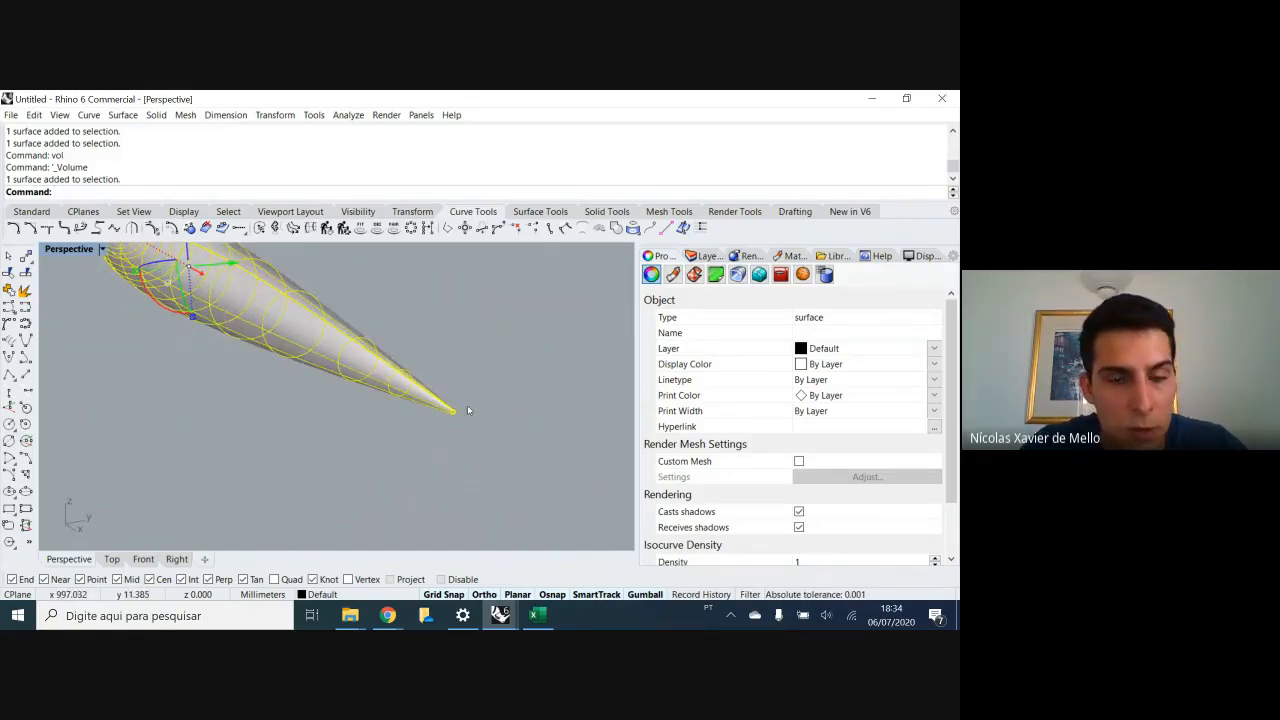
{"action": "right_click_drag", "start_coordinate": [467, 410], "coordinate": [440, 408]}
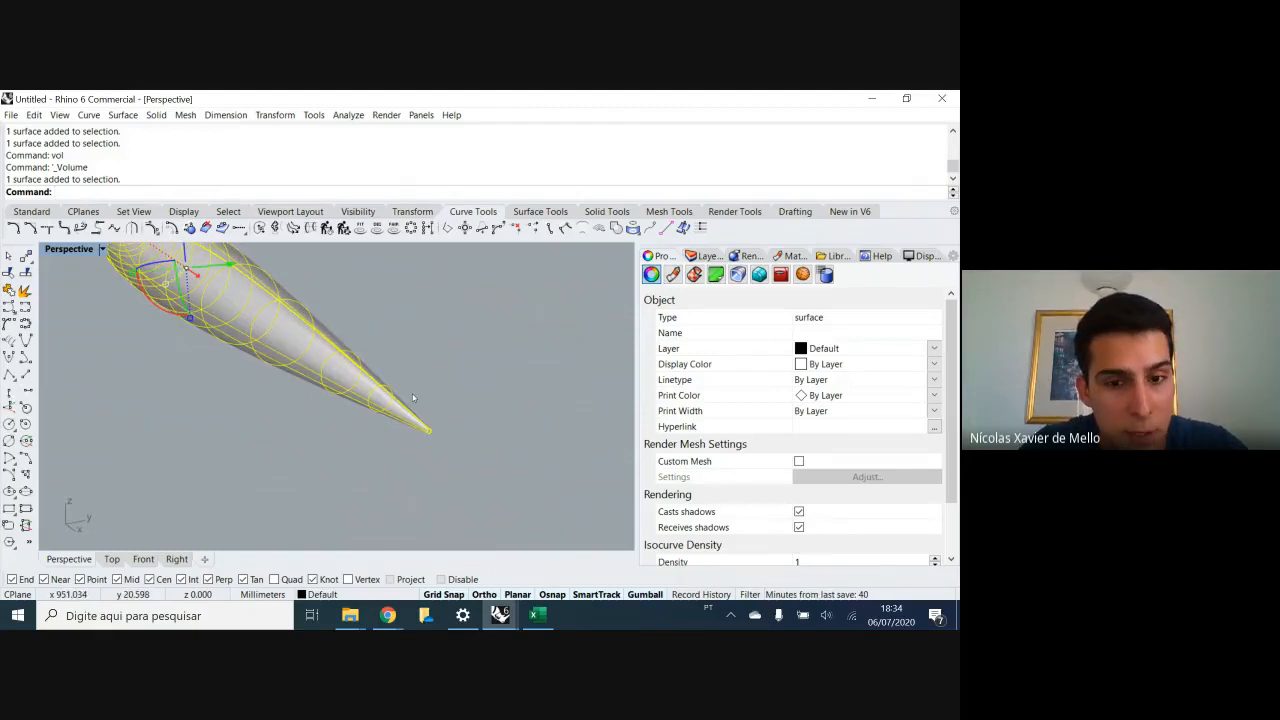
{"action": "right_click_drag", "start_coordinate": [412, 398], "coordinate": [436, 424]}
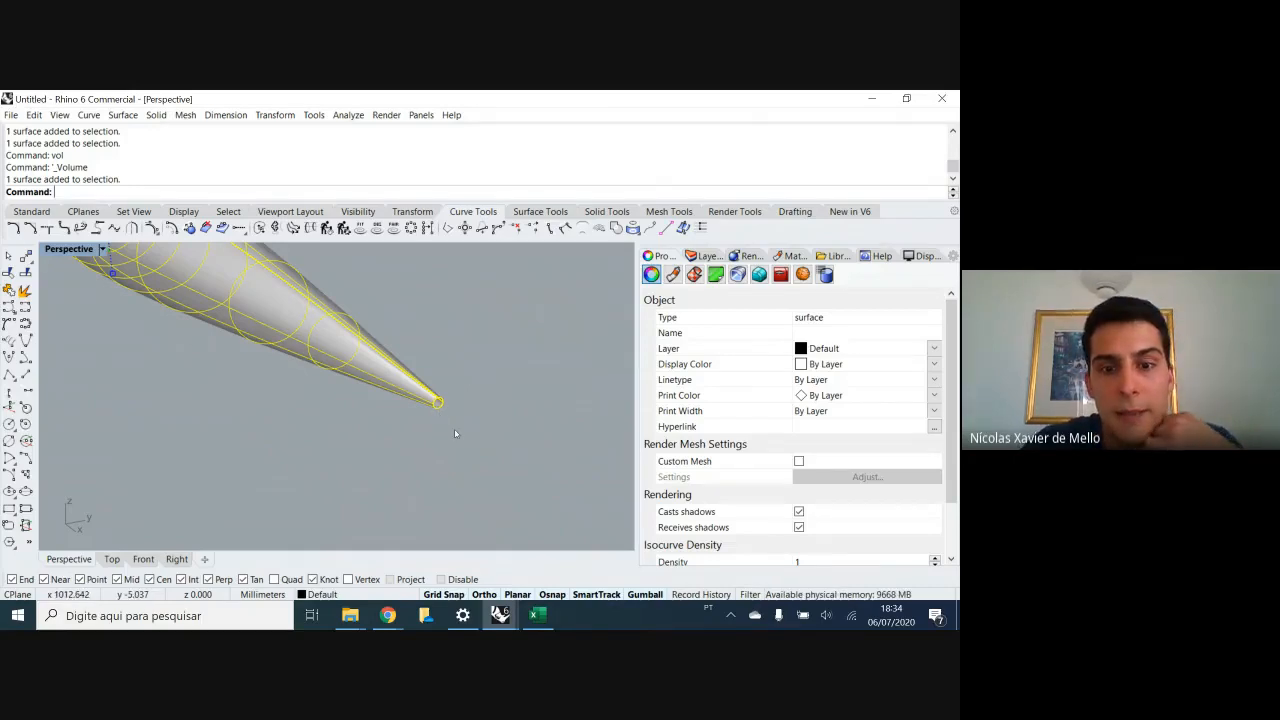
{"action": "right_click_drag", "start_coordinate": [449, 401], "coordinate": [447, 428]}
{"action": "scroll", "coordinate": [440, 430], "scroll_direction": "up", "scroll_amount": 5}
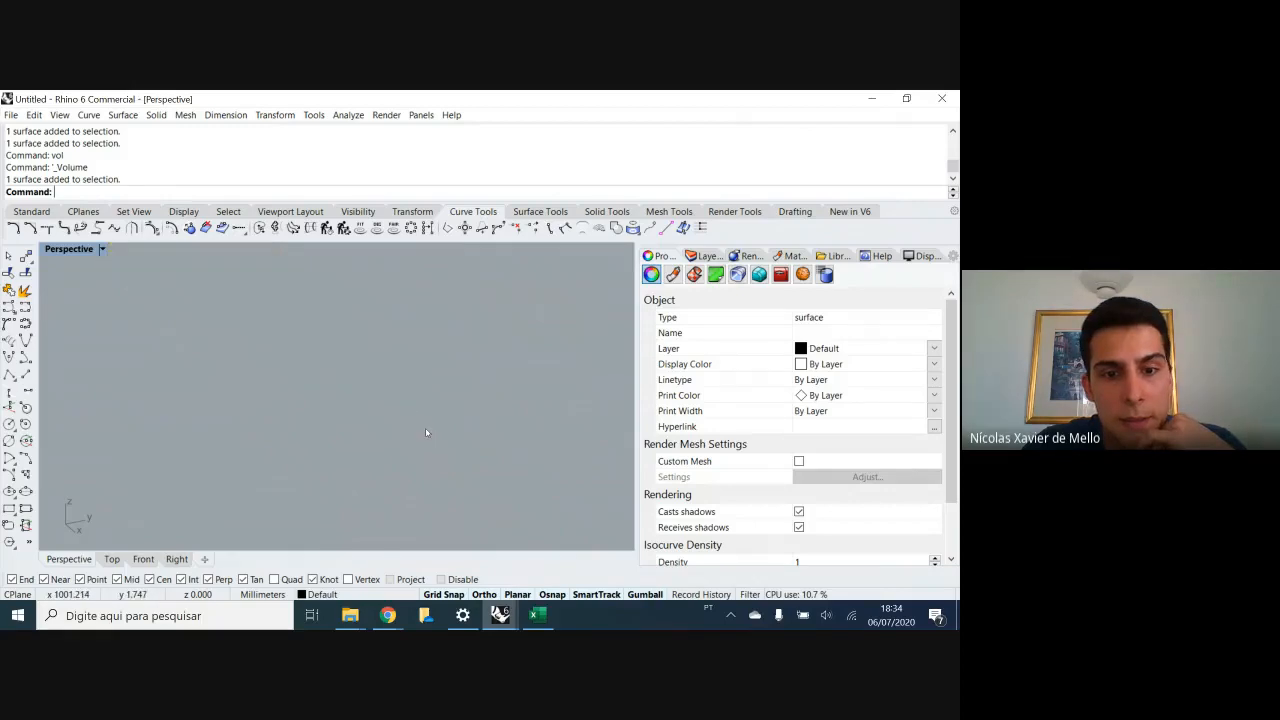
{"action": "left_click", "coordinate": [460, 381]}
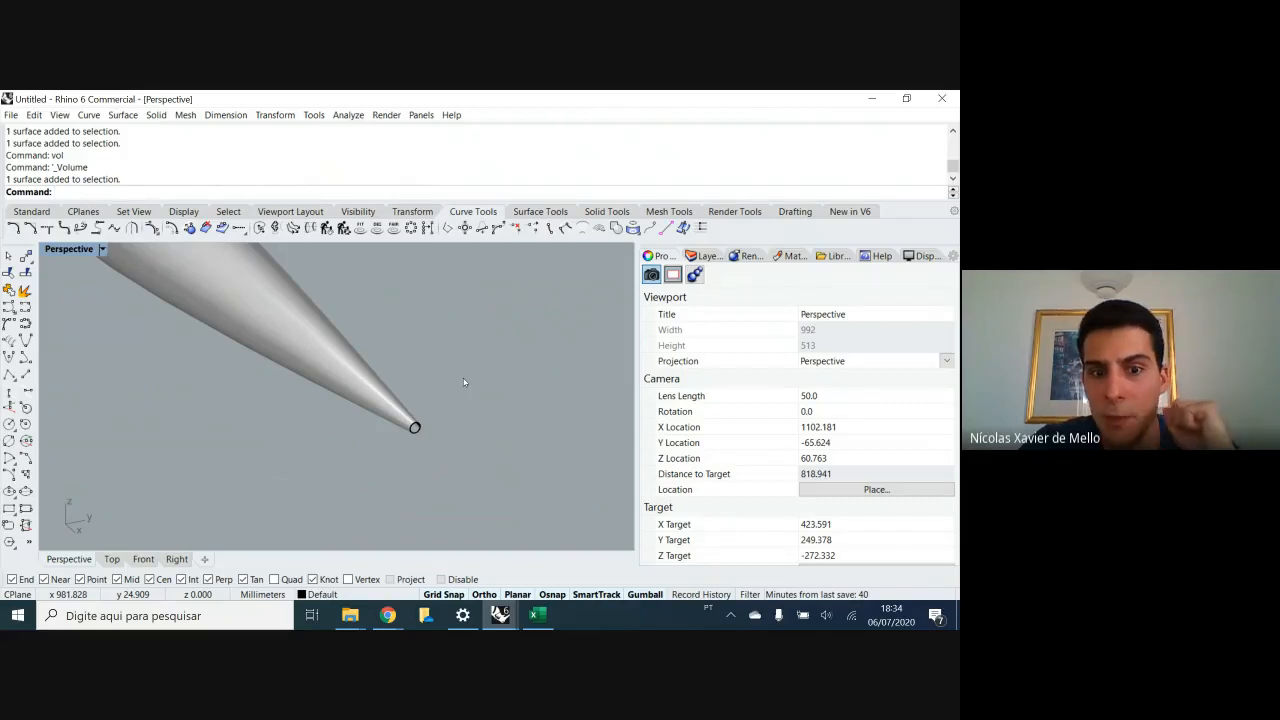
{"action": "right_click_drag", "start_coordinate": [464, 380], "coordinate": [286, 431]}
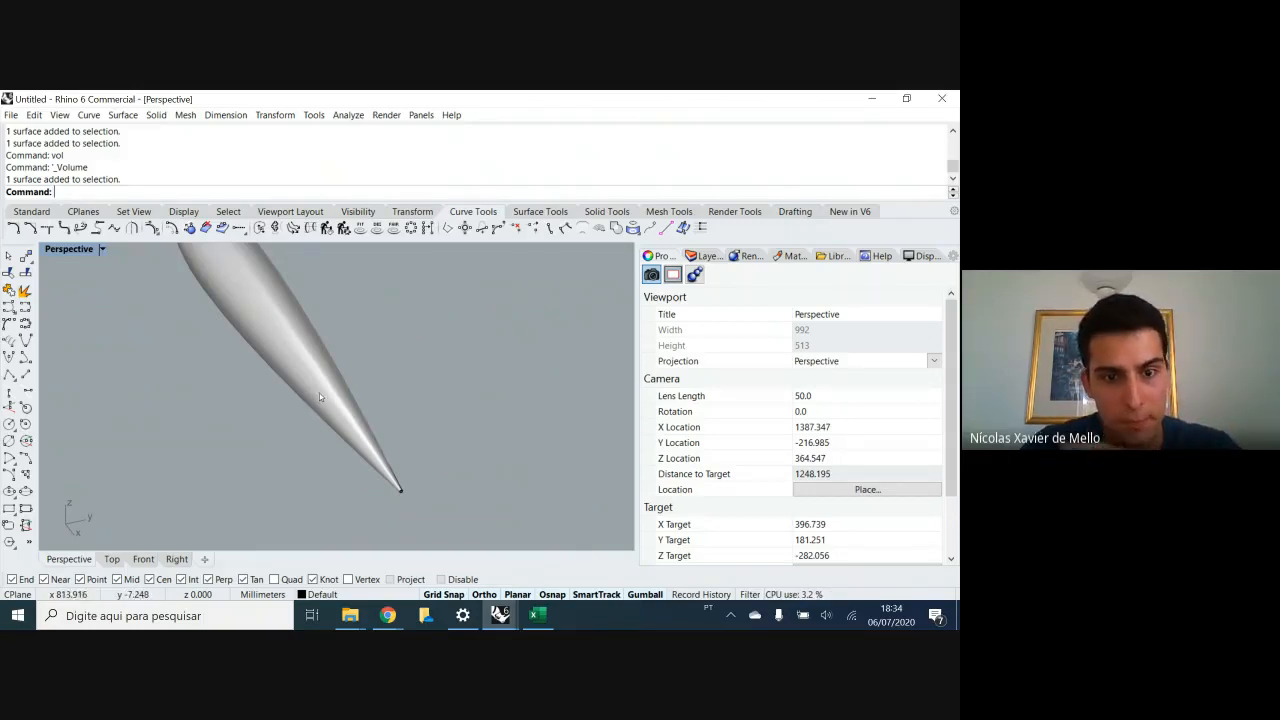
{"action": "right_click_drag", "start_coordinate": [427, 352], "coordinate": [378, 343]}
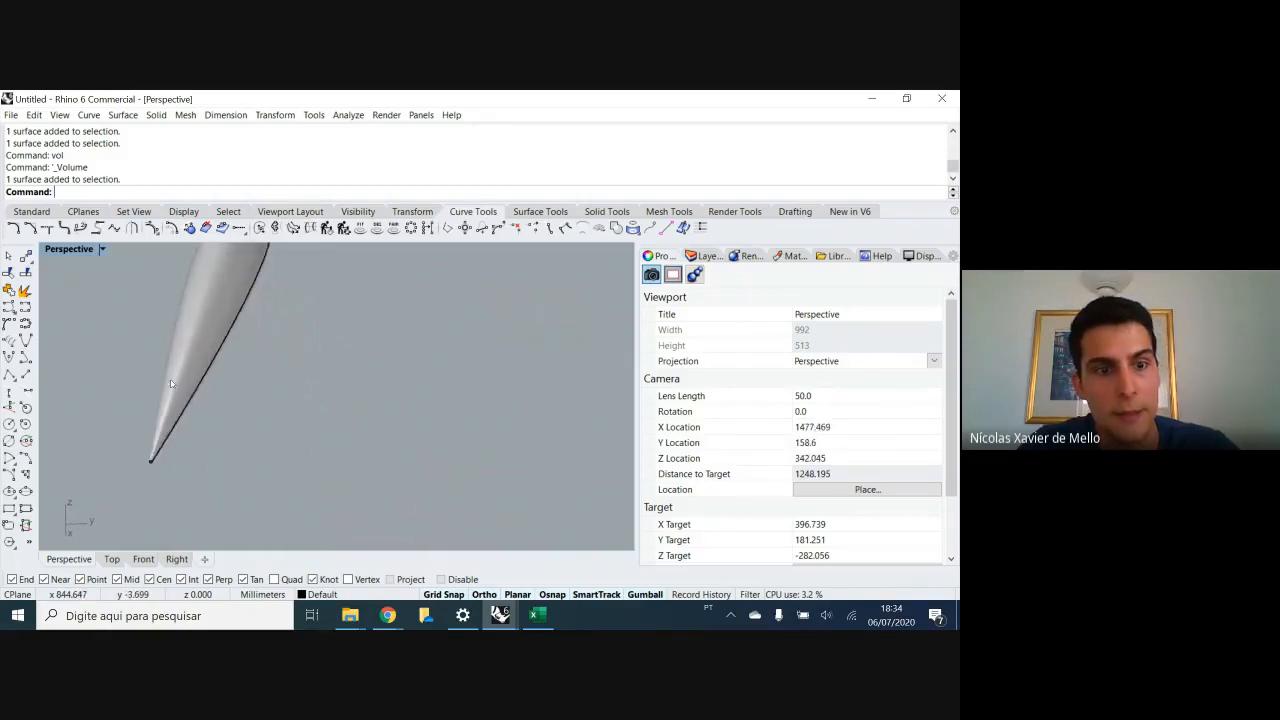
{"action": "scroll", "coordinate": [176, 391], "scroll_direction": "up", "scroll_amount": 2}
{"action": "scroll", "coordinate": [180, 408], "scroll_direction": "down", "scroll_amount": 2}
{"action": "right_click_drag", "start_coordinate": [176, 457], "coordinate": [285, 485]}
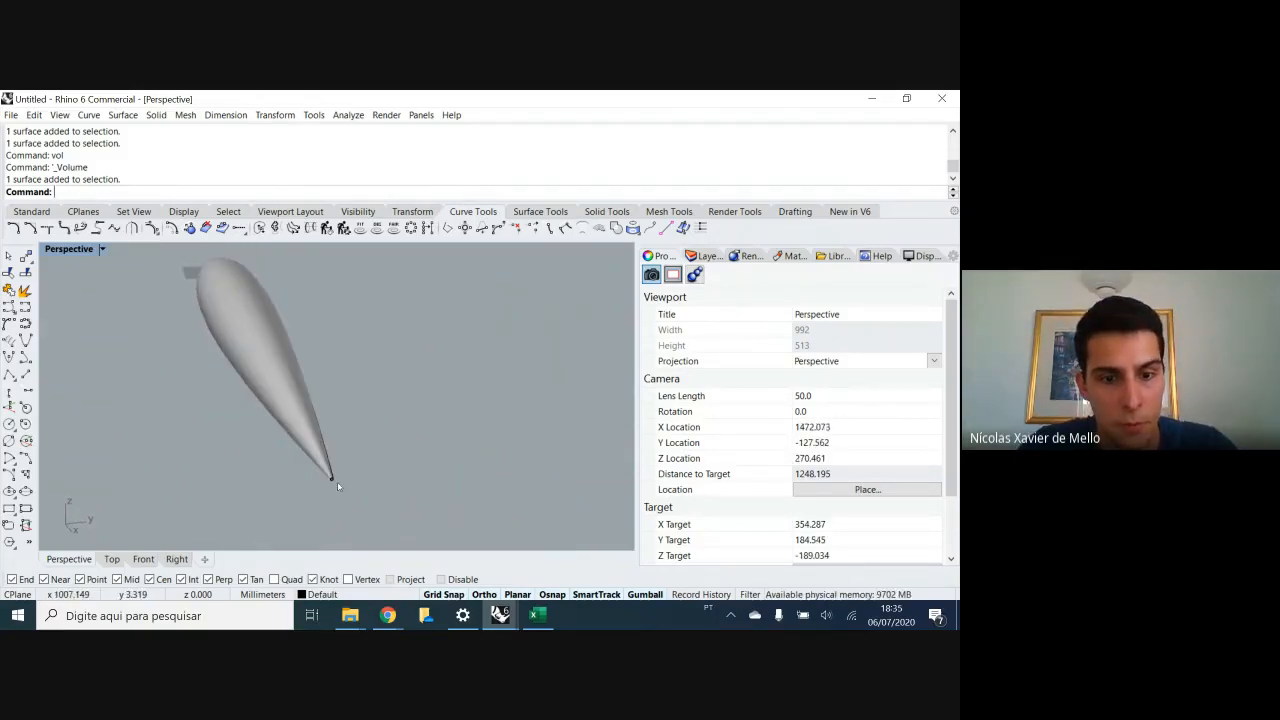
{"action": "scroll", "coordinate": [328, 485], "scroll_direction": "up", "scroll_amount": 5}
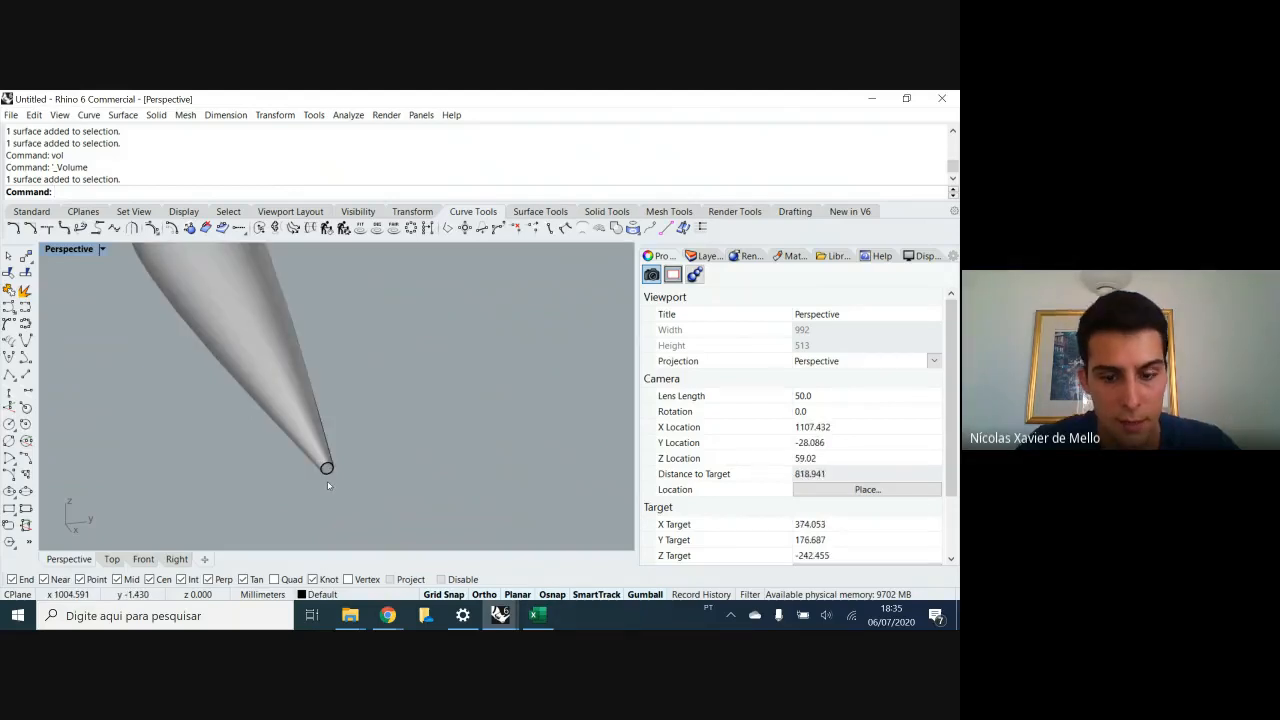
{"action": "type", "text": "Plan"}
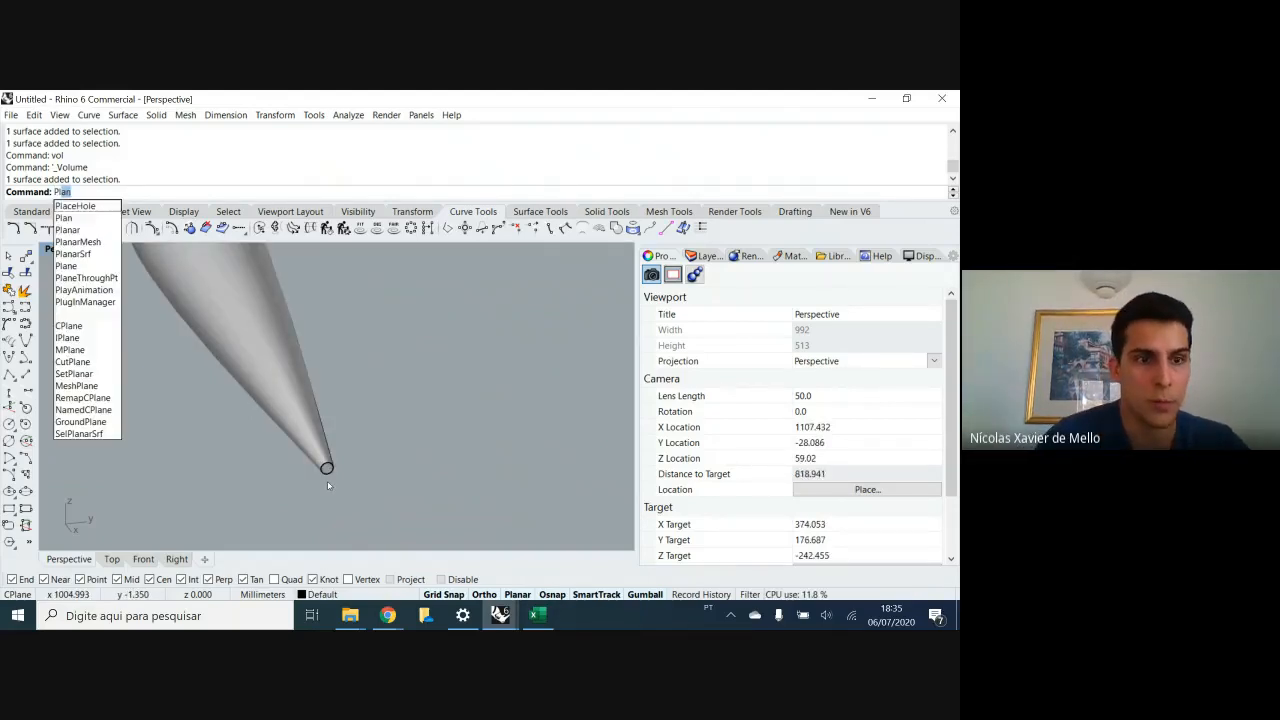
{"action": "key", "text": "Escape"}
- Delete the revolved surface and turn on the control points of the remaining NACA profile curve
{"action": "right_click_drag", "start_coordinate": [328, 485], "coordinate": [360, 499]}
{"action": "scroll", "coordinate": [358, 460], "scroll_direction": "down", "scroll_amount": 6}
{"action": "left_click", "coordinate": [370, 454]}
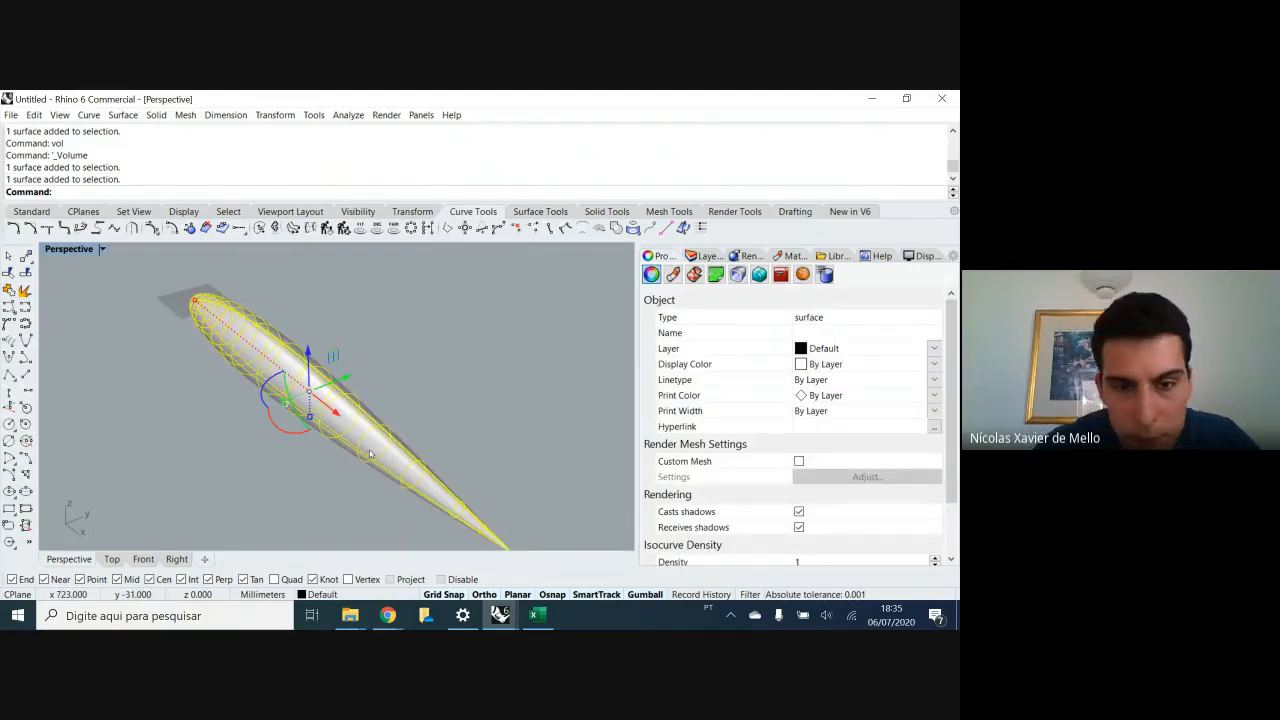
{"action": "key", "text": "Delete"}
{"action": "scroll", "coordinate": [400, 430], "scroll_direction": "down", "scroll_amount": 4}
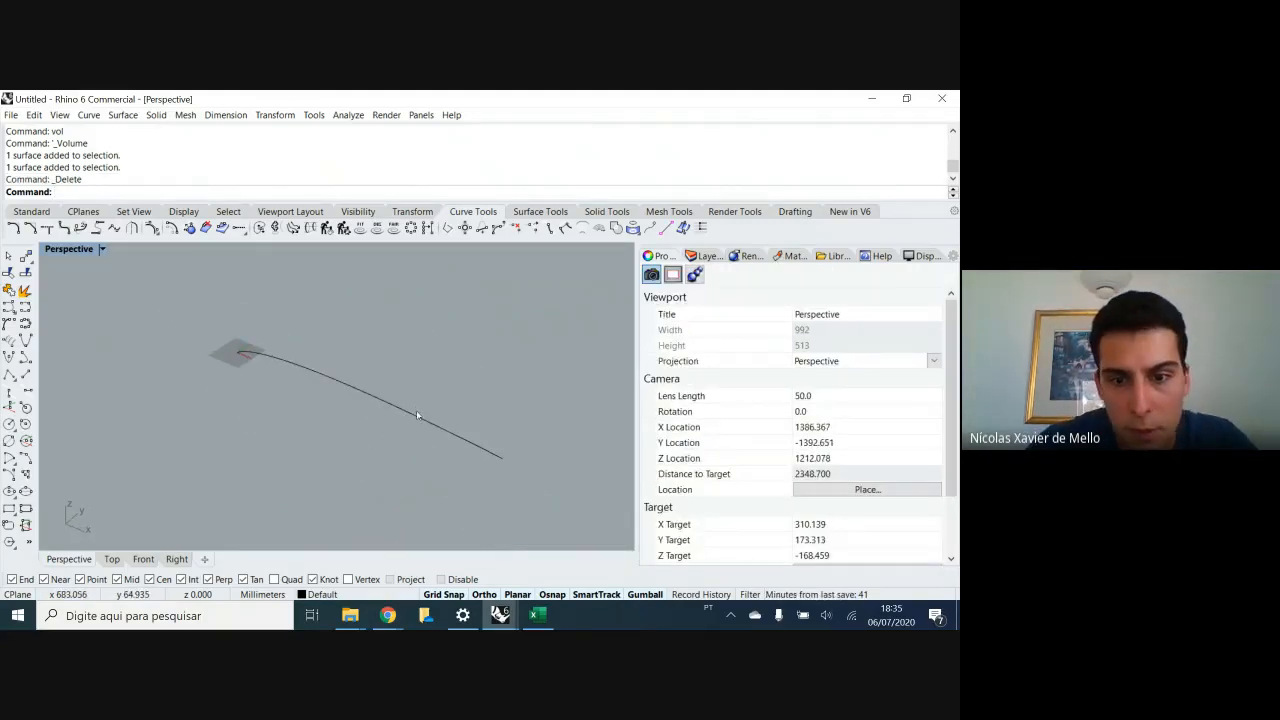
{"action": "left_click", "coordinate": [350, 390]}
{"action": "key", "text": "F10"}
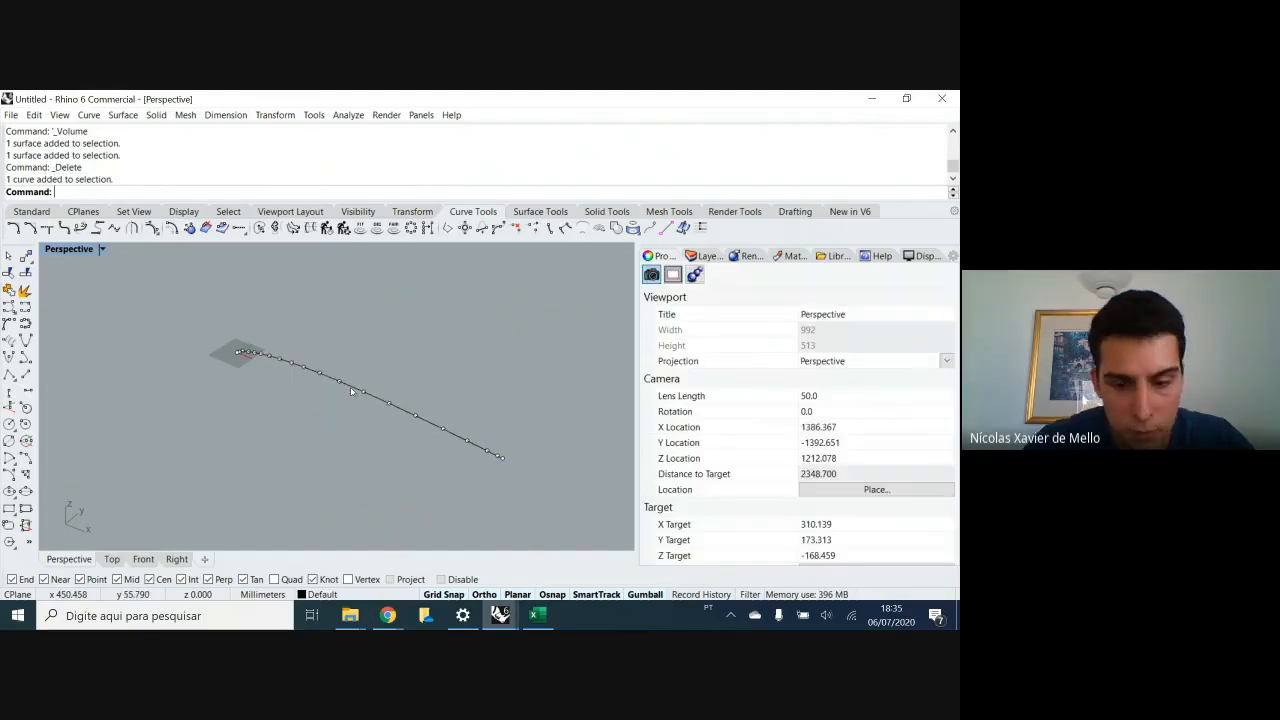
- Draw a straight line from 0,0 along the X axis, ending beyond the tail of the profile curve
{"action": "type", "text": "line"}
{"action": "key", "text": "Return"}
{"action": "type", "text": "0,"}
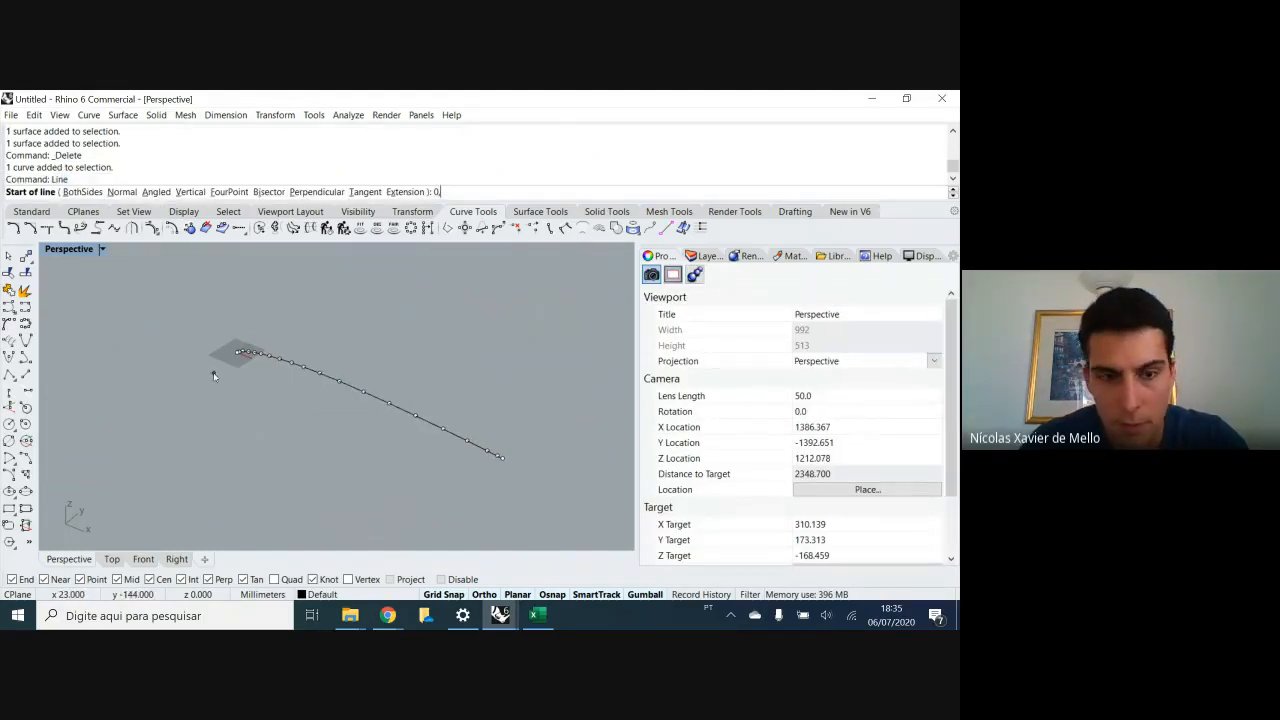
{"action": "key", "text": "Return"}
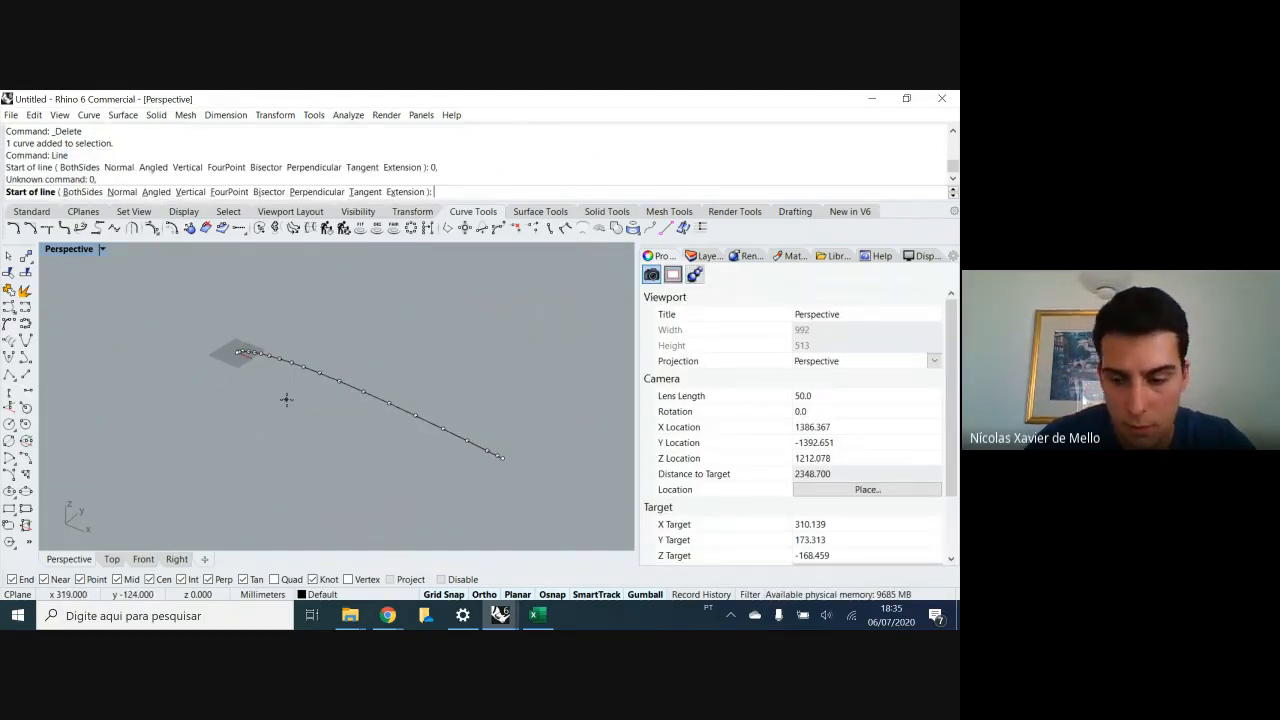
{"action": "type", "text": "0,0"}
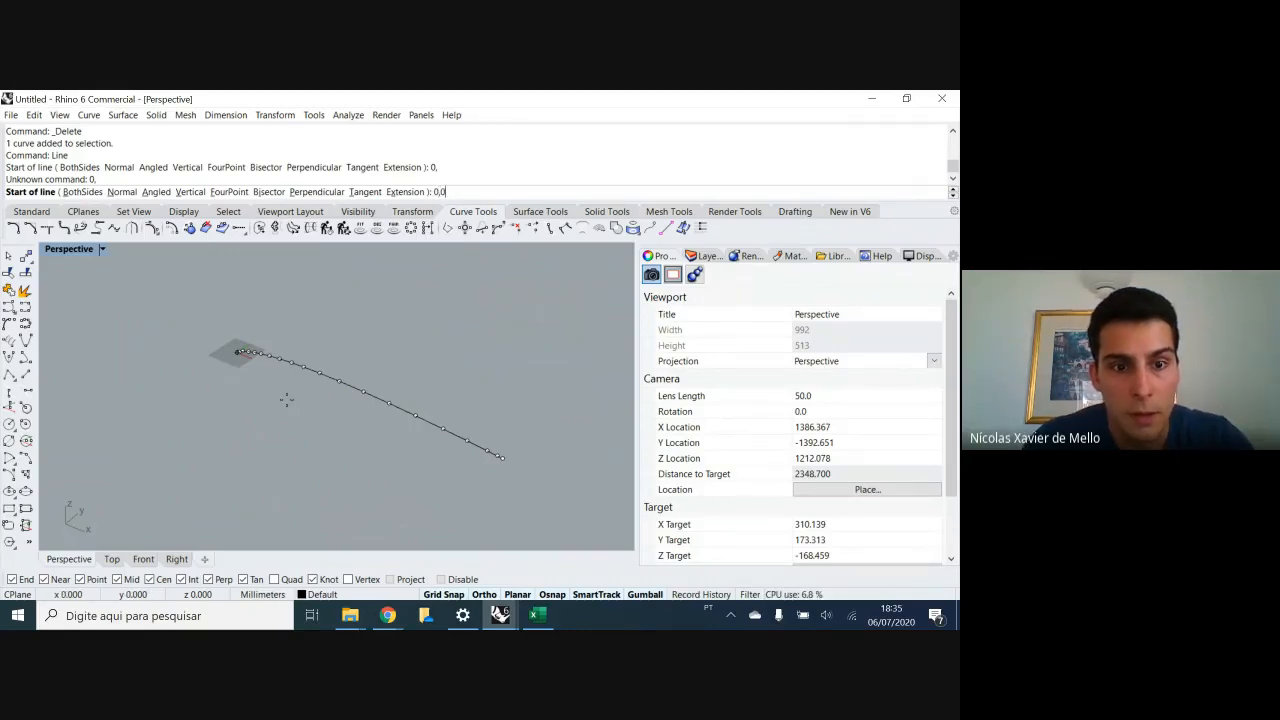
{"action": "key", "text": "Return"}
{"action": "left_click", "coordinate": [592, 506]}
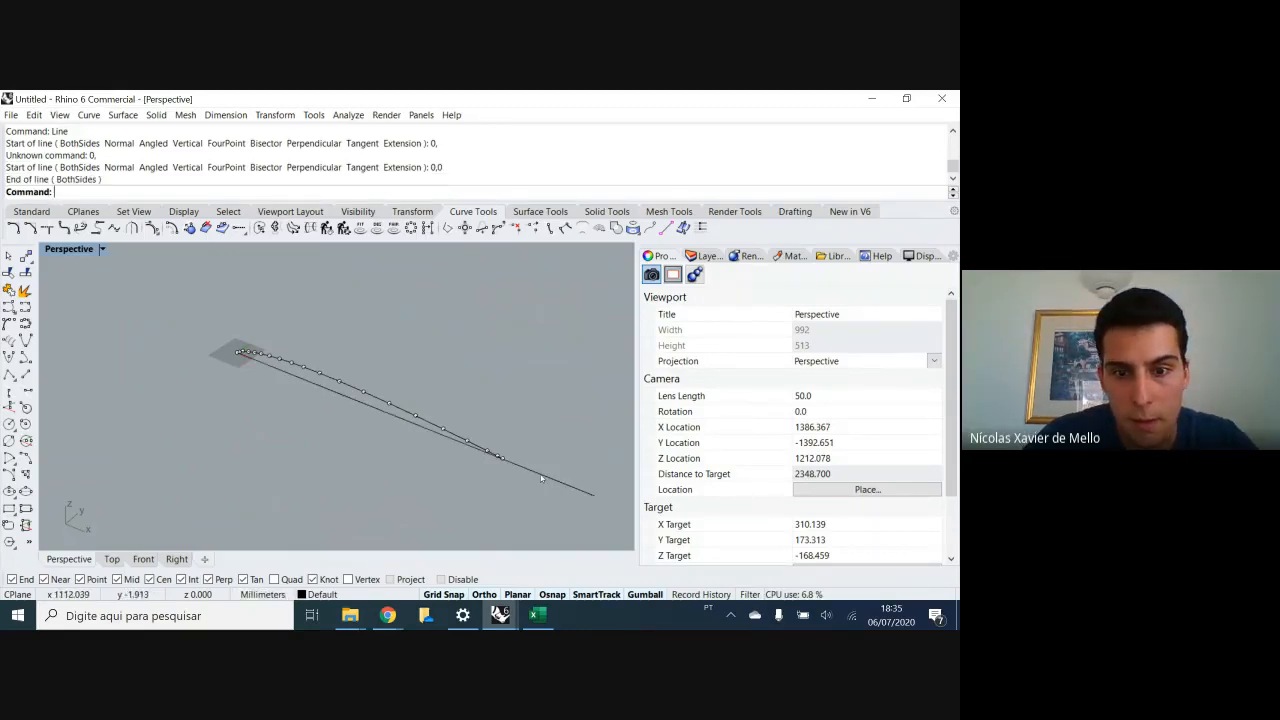
- Connect the tail end of the profile curve to the axis line with Join=No so they meet at a point
{"action": "scroll", "coordinate": [553, 475], "scroll_direction": "up", "scroll_amount": 6}
{"action": "mouse_move", "coordinate": [454, 459]}
{"action": "right_mouse_down"}
{"action": "mouse_move", "coordinate": [502, 491]}
{"action": "mouse_move", "coordinate": [476, 446]}
{"action": "right_mouse_up"}
{"action": "right_click_drag", "start_coordinate": [450, 465], "coordinate": [498, 504]}
{"action": "right_click_drag", "start_coordinate": [508, 507], "coordinate": [402, 466], "text": "shift"}
{"action": "scroll", "coordinate": [401, 466], "scroll_direction": "up", "scroll_amount": 3}
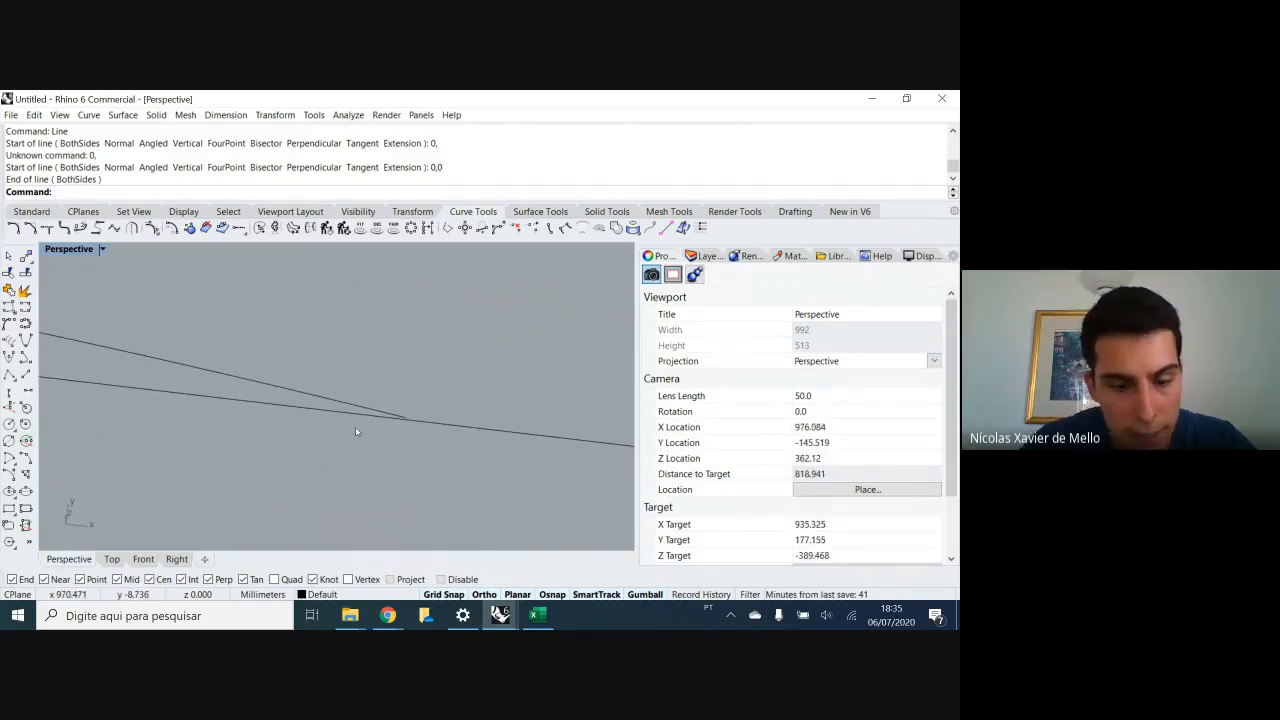
{"action": "type", "text": "Connect"}
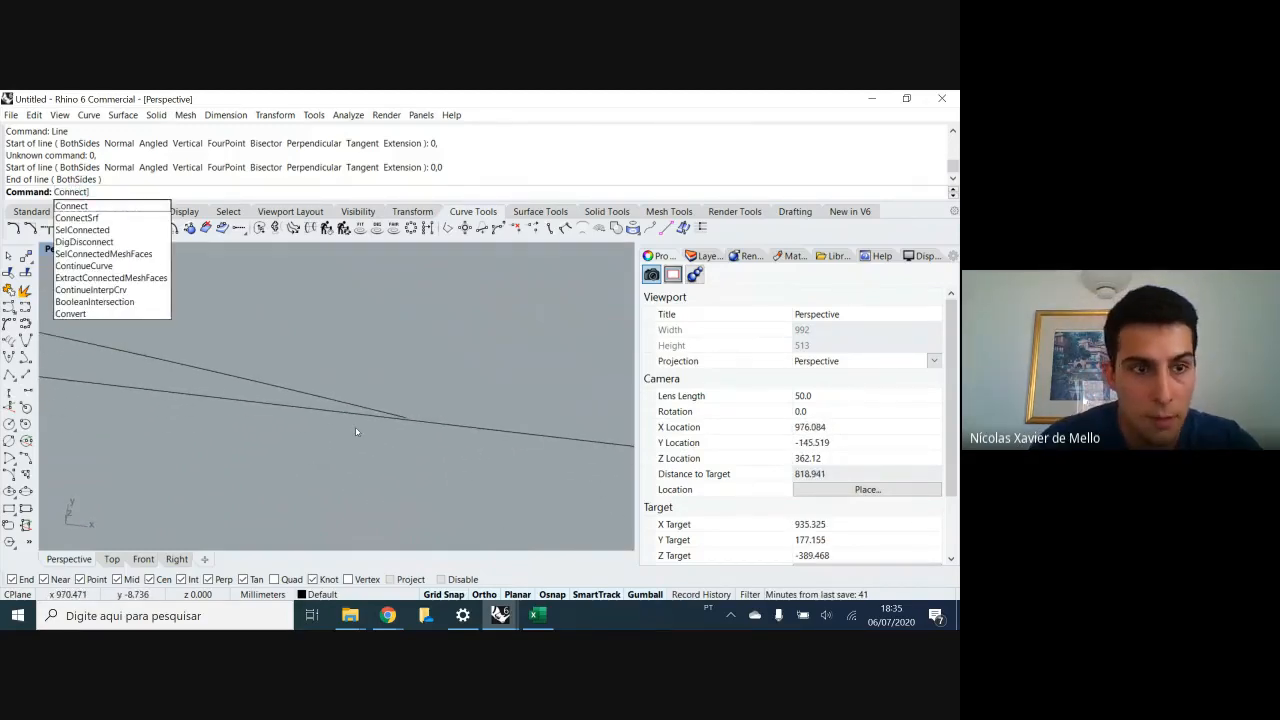
{"action": "key", "text": "Return"}
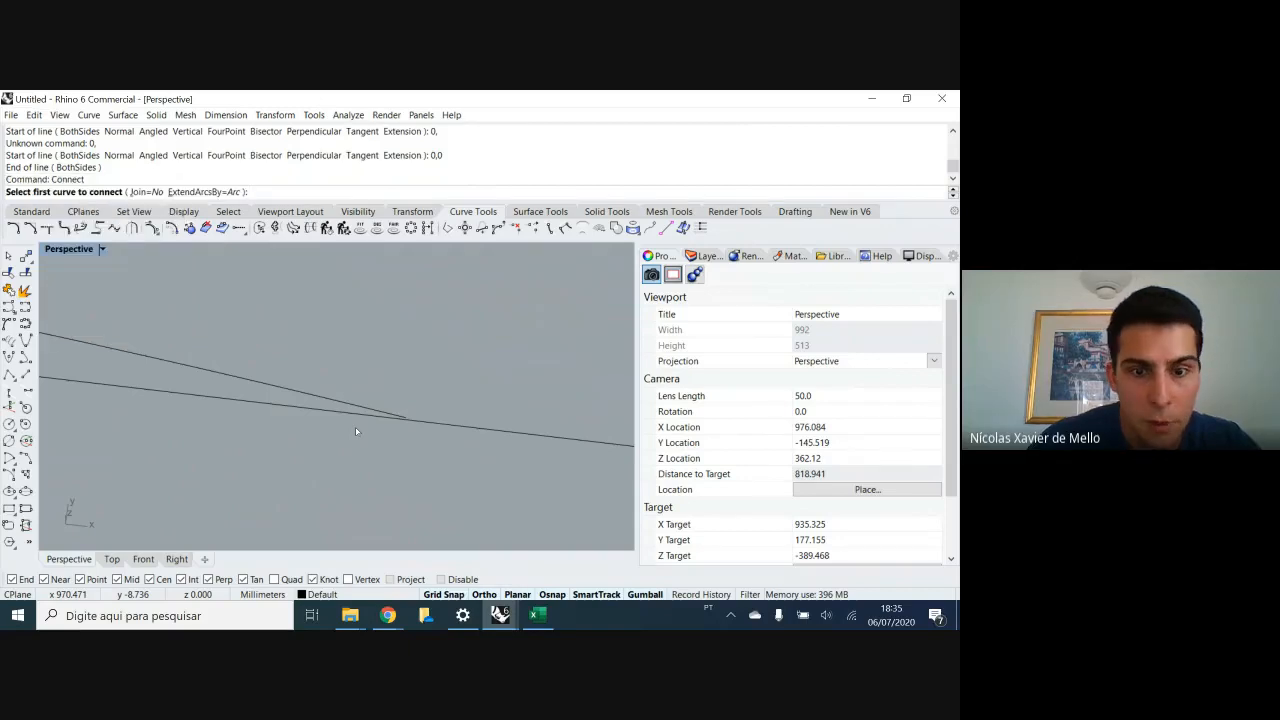
{"action": "left_click", "coordinate": [366, 413]}
{"action": "left_click", "coordinate": [380, 415]}
{"action": "scroll", "coordinate": [400, 414], "scroll_direction": "up", "scroll_amount": 3}
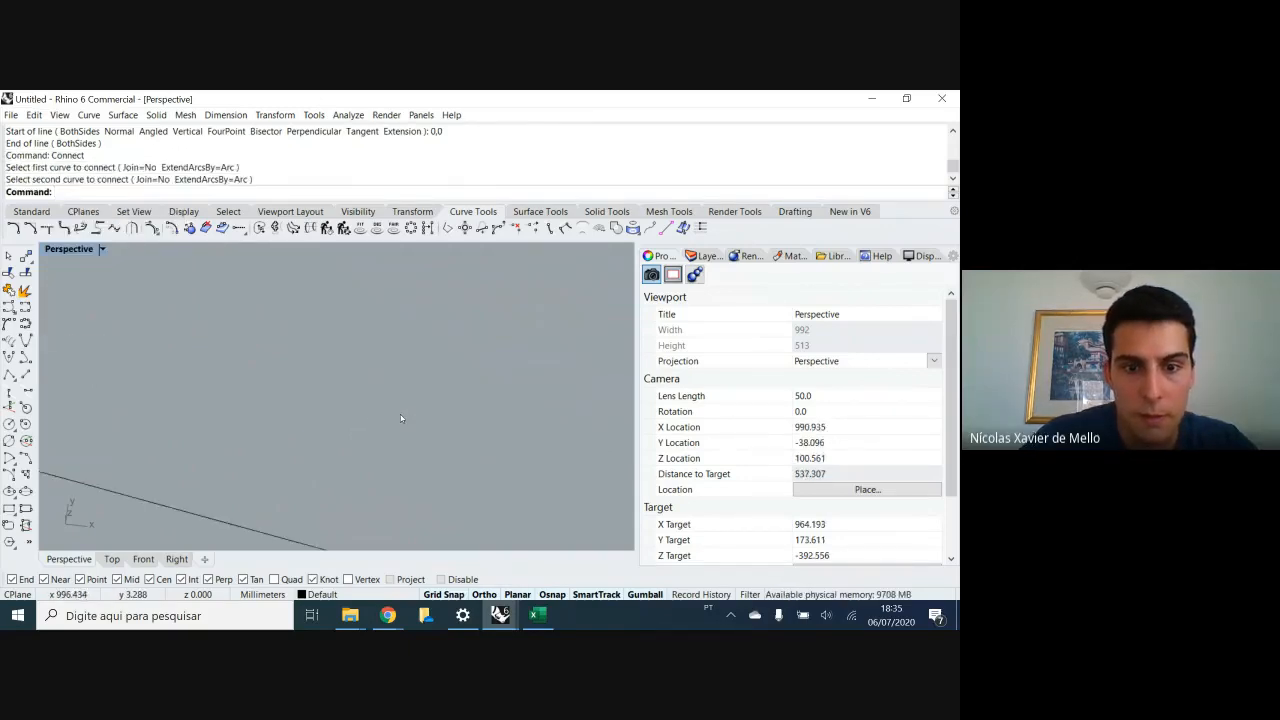
{"action": "scroll", "coordinate": [430, 440], "scroll_direction": "down", "scroll_amount": 2}
{"action": "scroll", "coordinate": [450, 447], "scroll_direction": "up", "scroll_amount": 2}
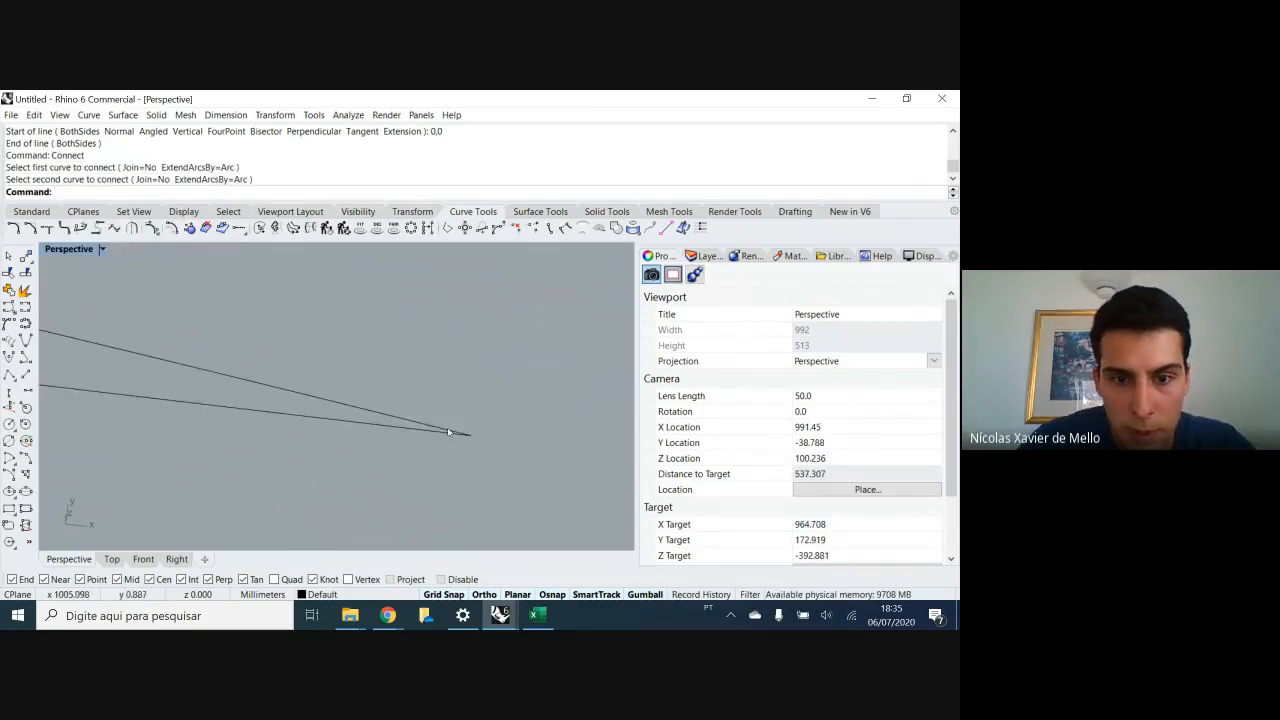
- Delete the straight construction line on the axis, keeping the extended profile curve
{"action": "left_click", "coordinate": [444, 432]}
{"action": "key", "text": "Escape"}
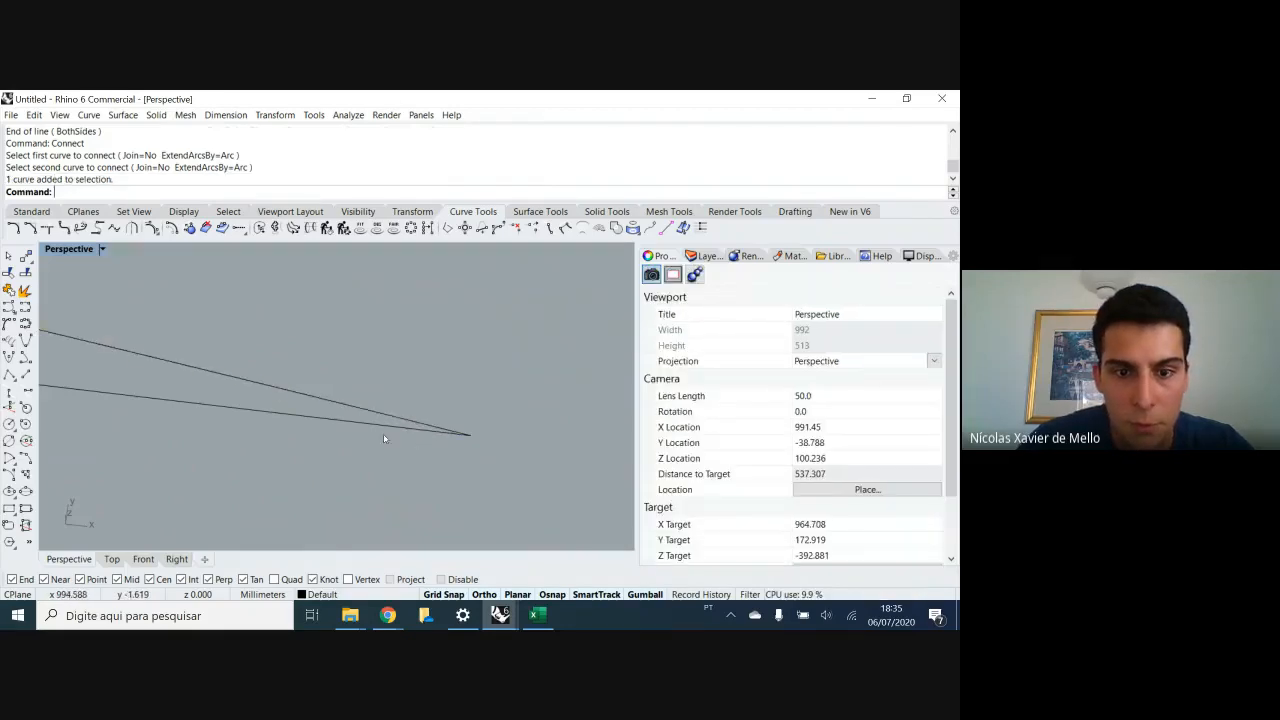
{"action": "left_click", "coordinate": [387, 432]}
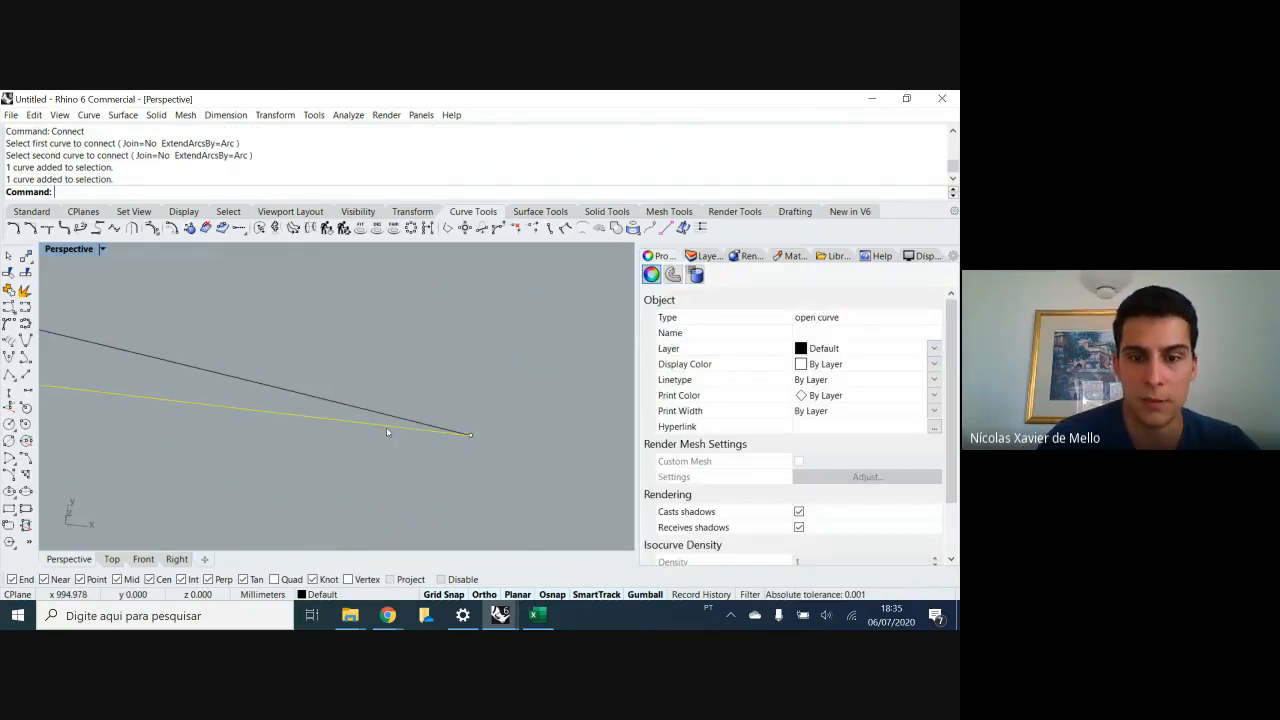
{"action": "key", "text": "Delete"}
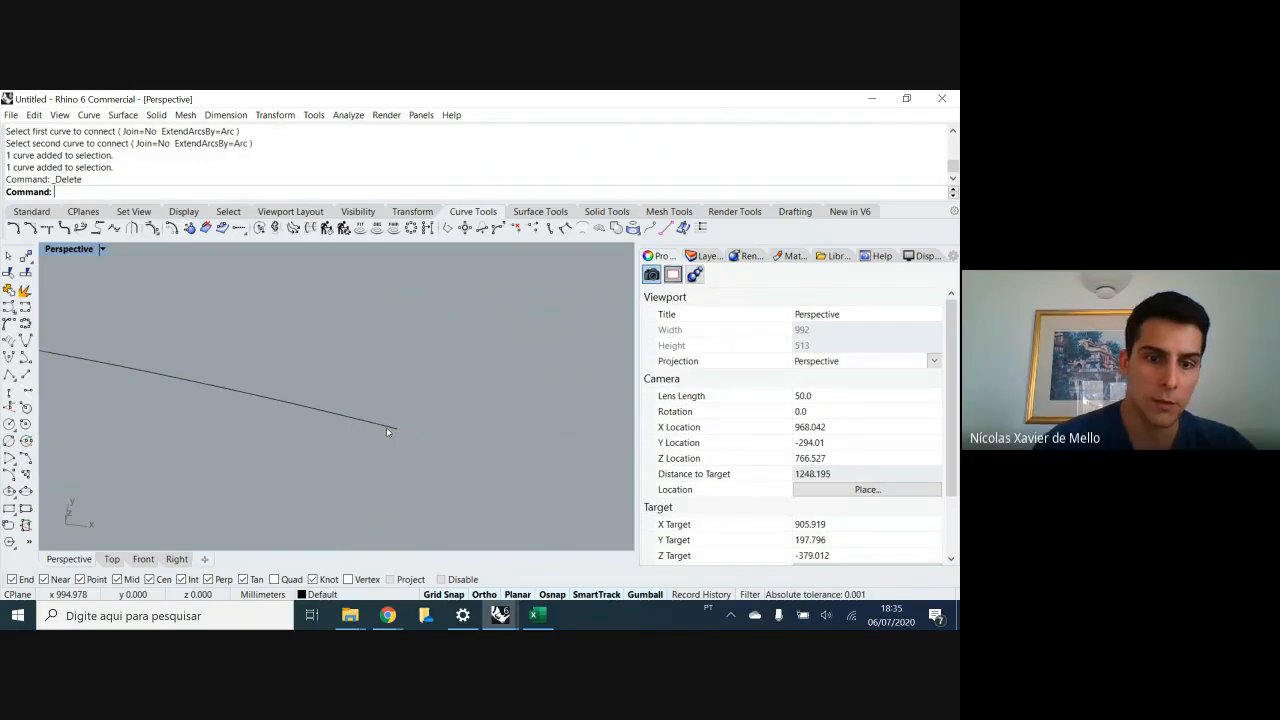
- Revolve the extended profile curve 360 degrees about an axis from 0,0 along X, starting at angle 0
{"action": "left_click", "coordinate": [387, 431]}
{"action": "type", "text": "Rev"}
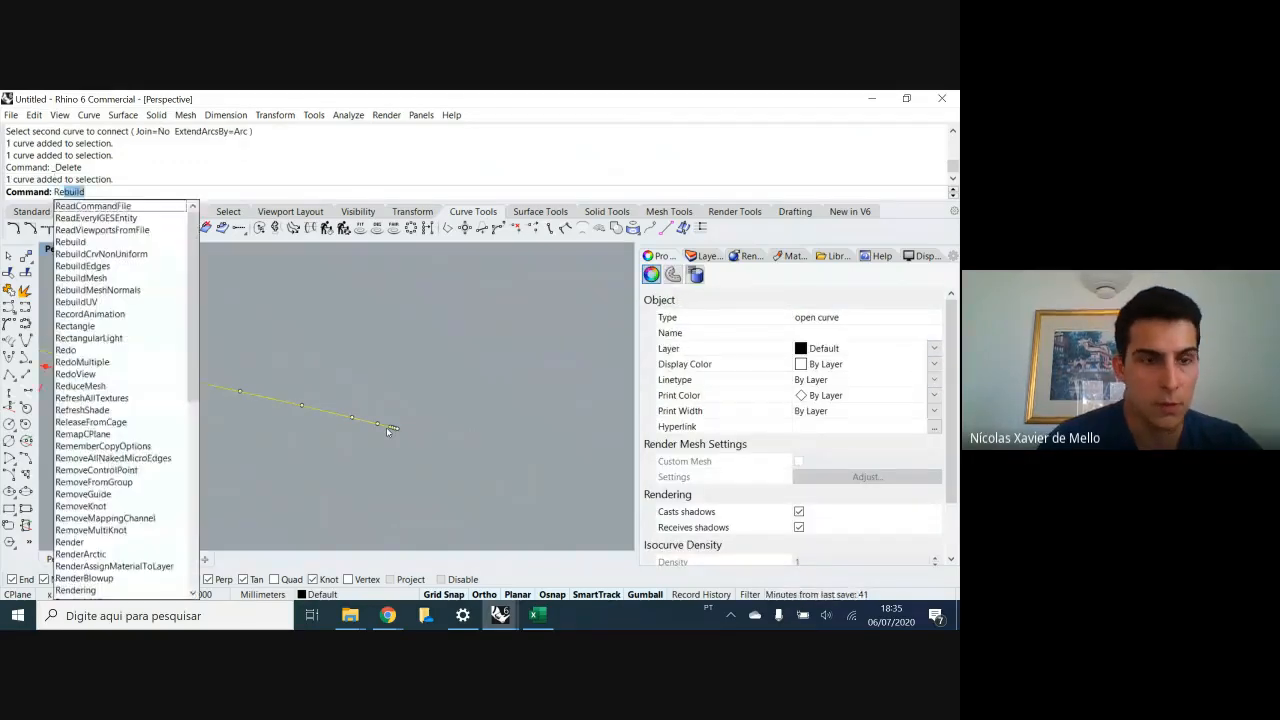
{"action": "type", "text": "l"}
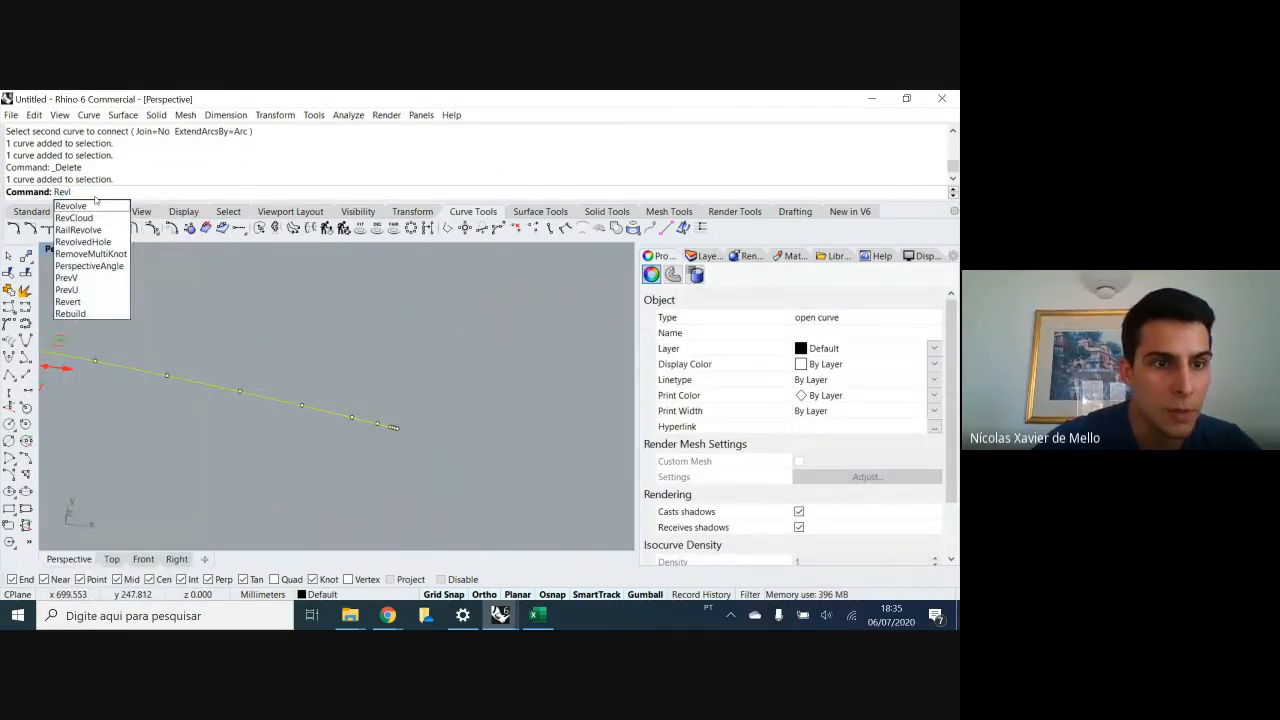
{"action": "left_click", "coordinate": [86, 206]}
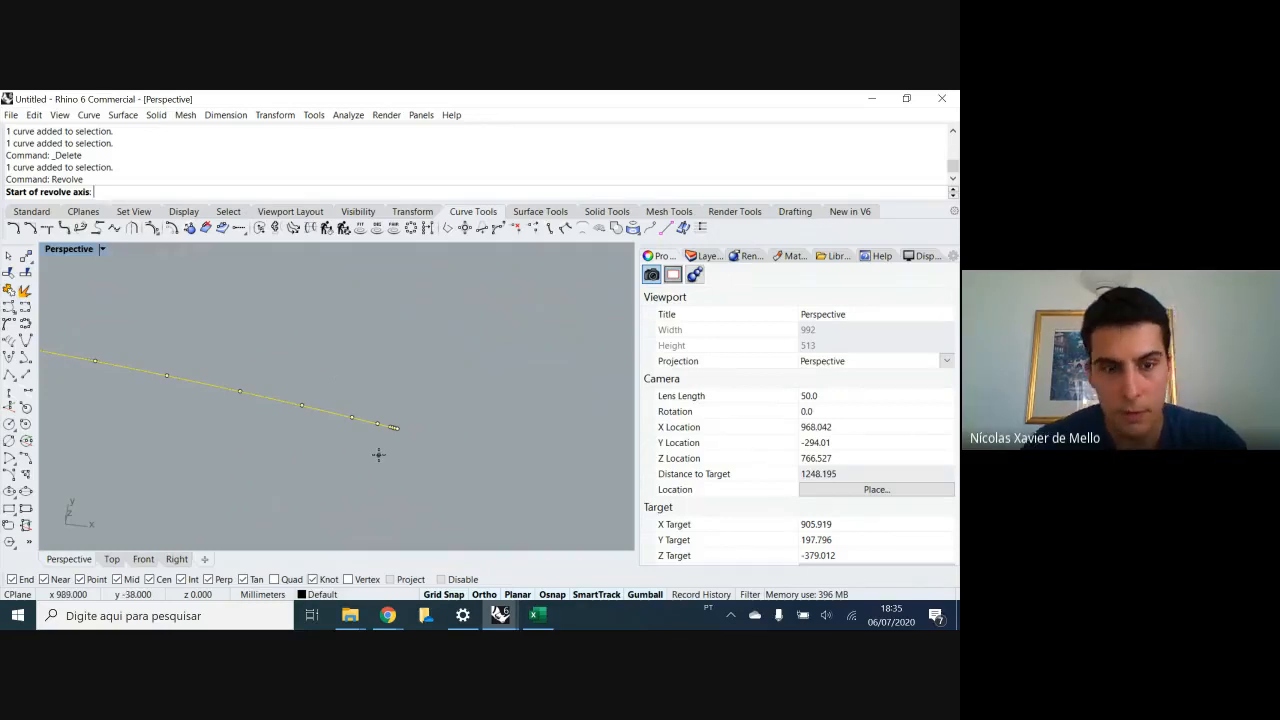
{"action": "type", "text": "0,"}
{"action": "key", "text": "Return"}
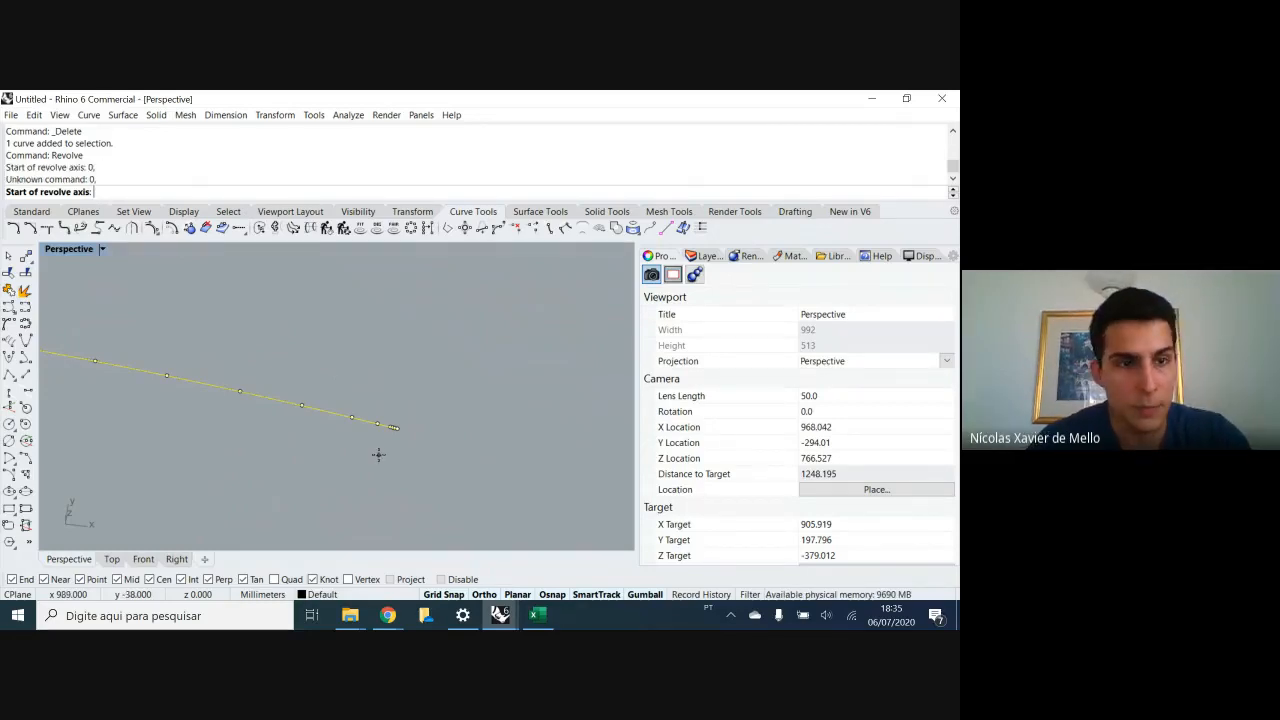
{"action": "type", "text": "0,0"}
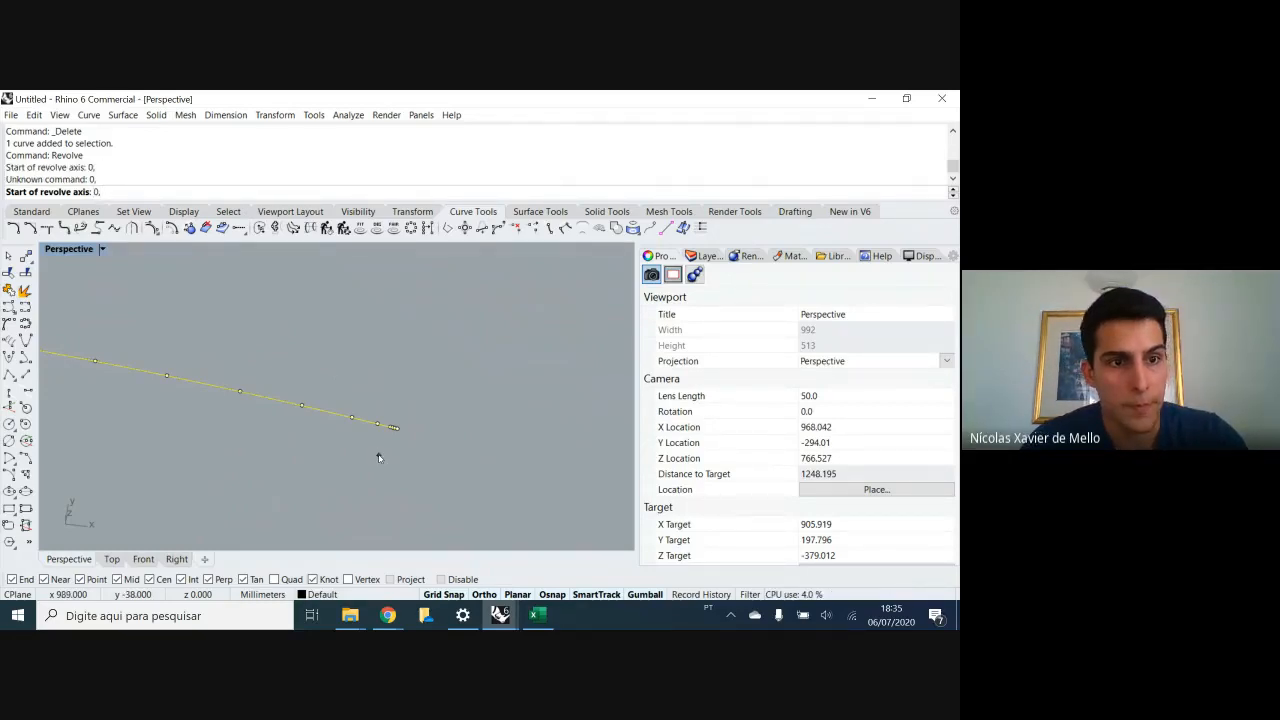
{"action": "key", "text": "Return"}
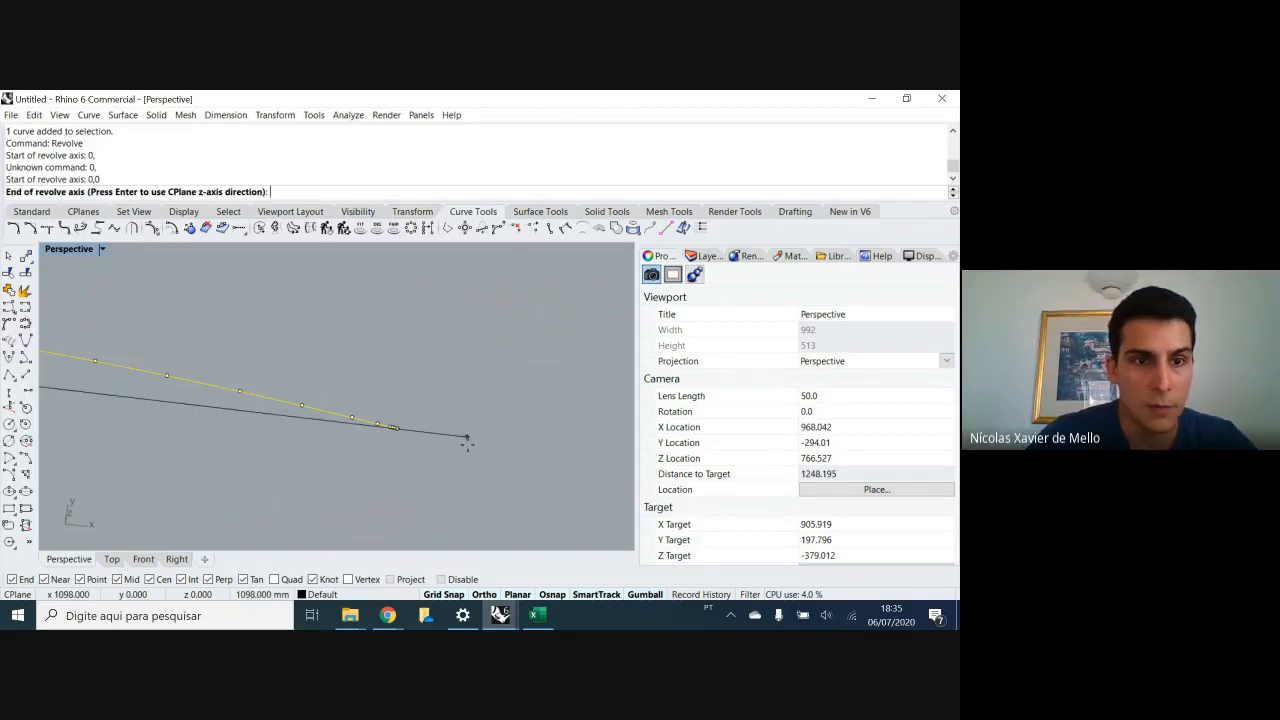
{"action": "scroll", "coordinate": [465, 445], "scroll_direction": "down", "scroll_amount": 5}
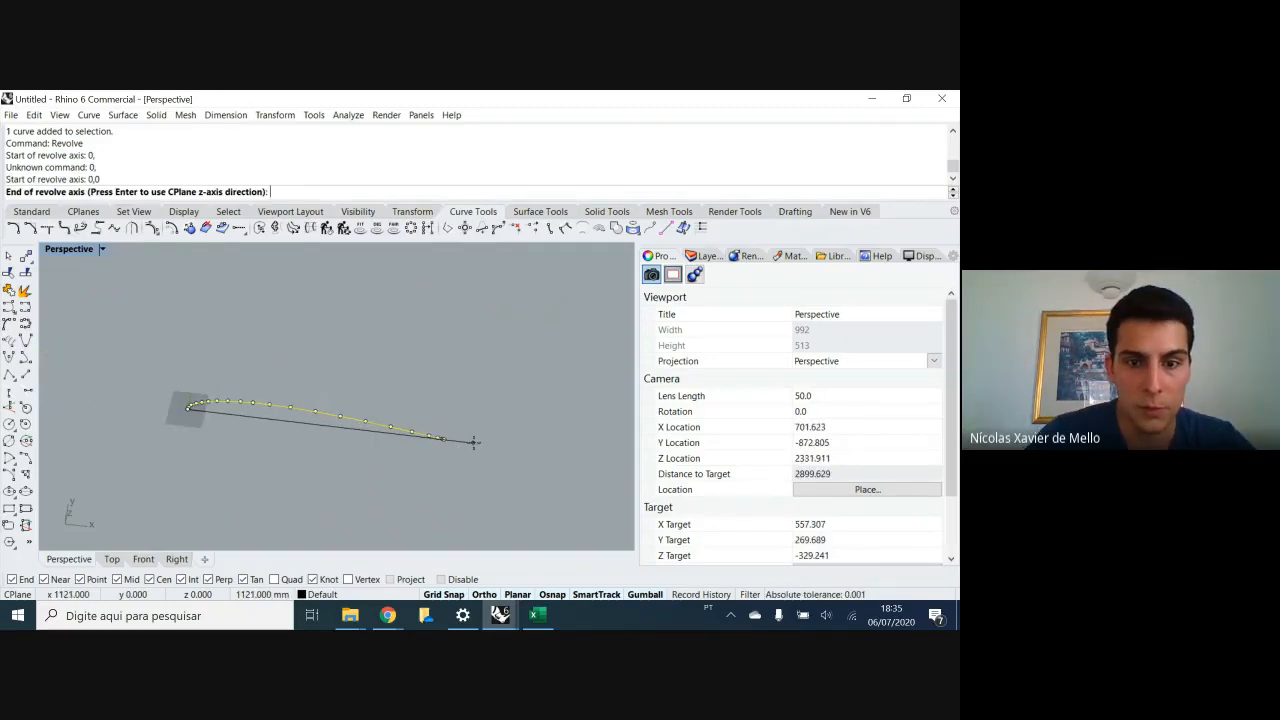
{"action": "key", "text": "Return"}
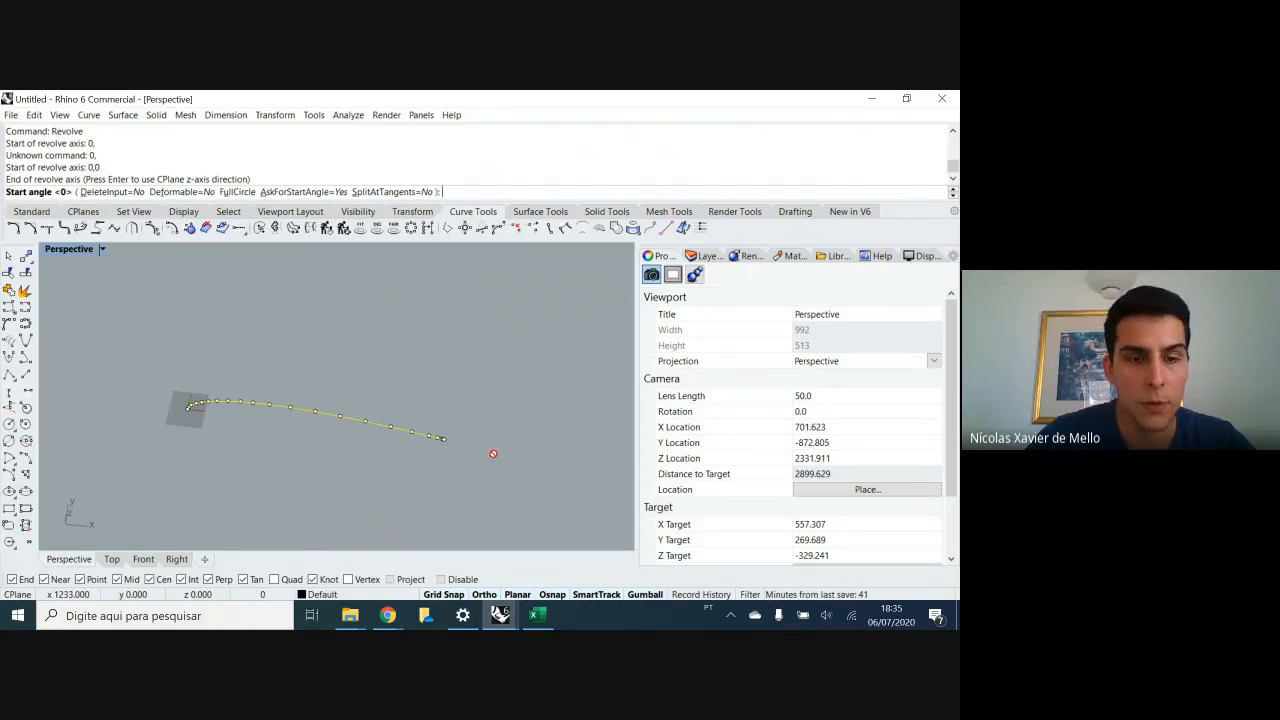
{"action": "key", "text": "Return"}
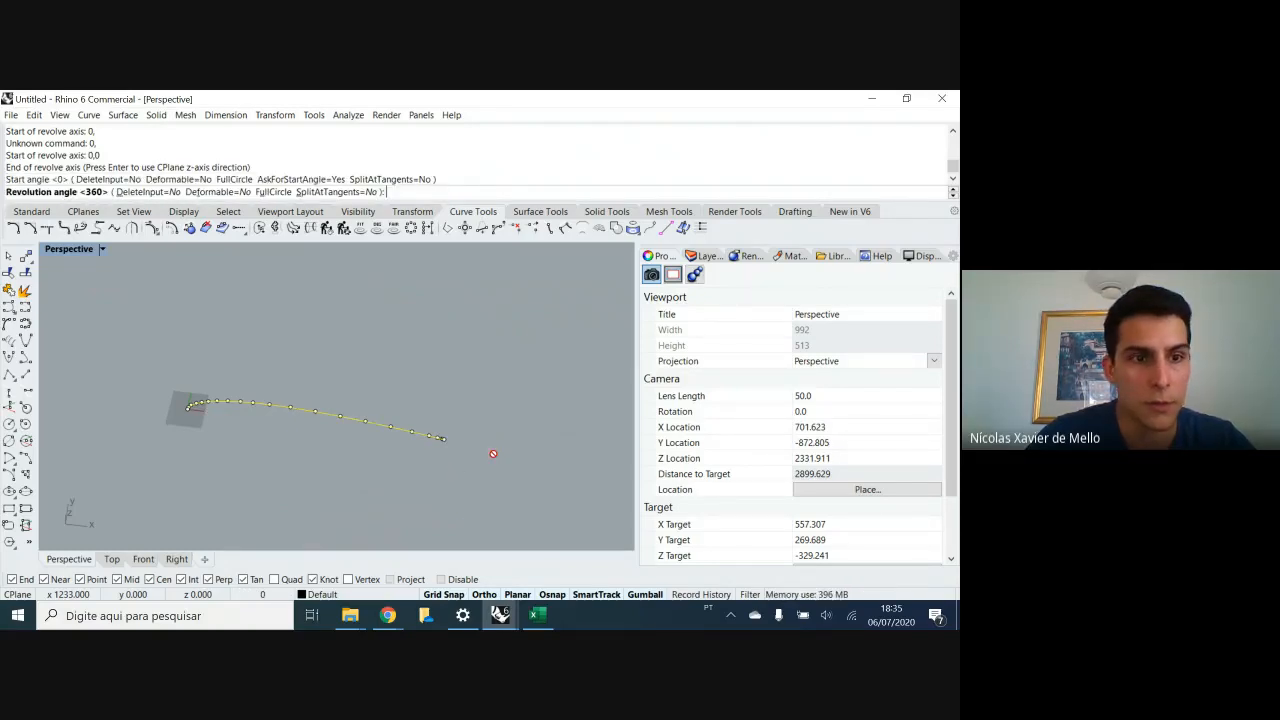
{"action": "key", "text": "Return"}
- Examine the revolved bulb's pointed tail and check its object type in the properties
{"action": "left_click", "coordinate": [382, 483]}
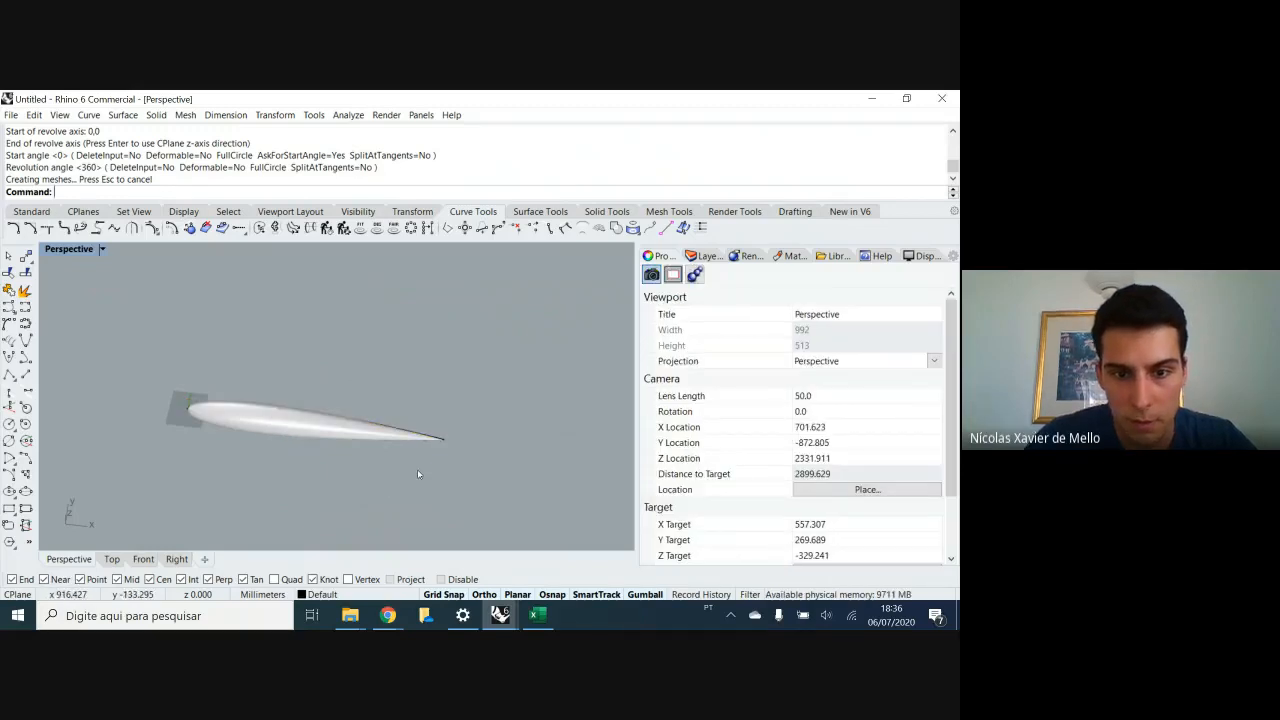
{"action": "scroll", "coordinate": [470, 474], "scroll_direction": "up", "scroll_amount": 3}
{"action": "left_click", "coordinate": [405, 478]}
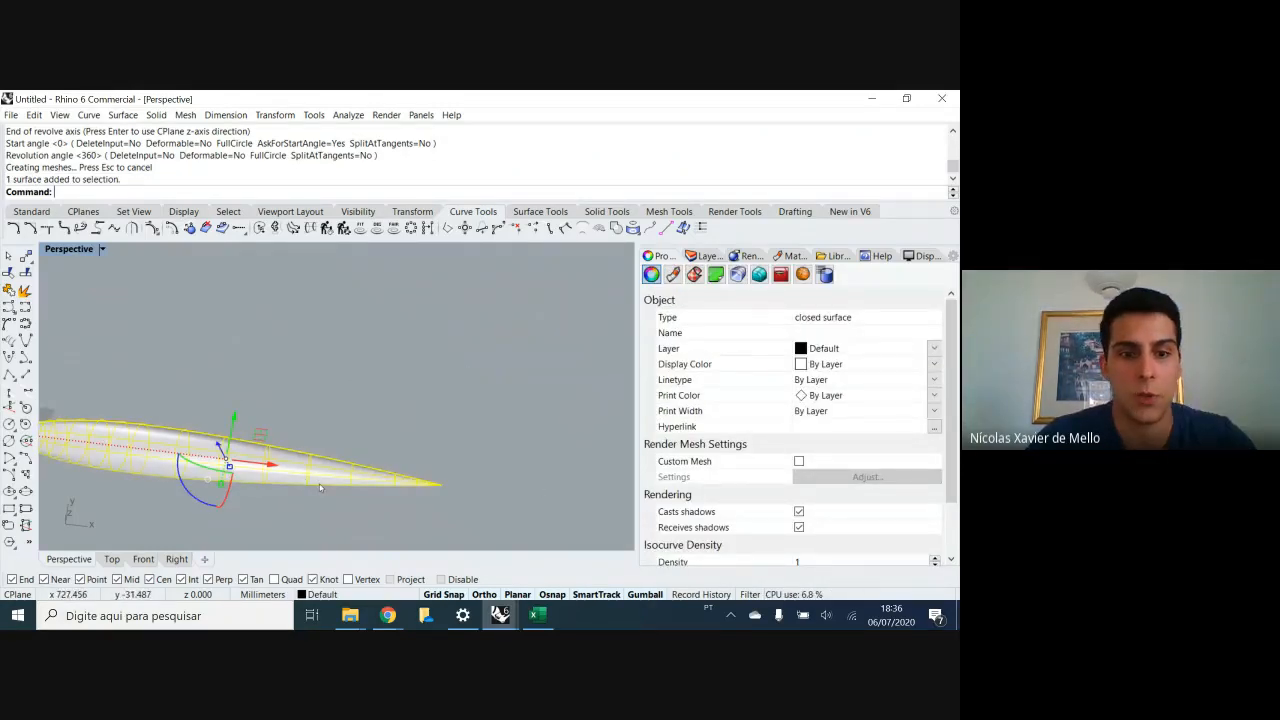
{"action": "right_click_drag", "start_coordinate": [319, 484], "coordinate": [310, 489]}
{"action": "scroll", "coordinate": [308, 472], "scroll_direction": "up", "scroll_amount": 3}
{"action": "scroll", "coordinate": [306, 457], "scroll_direction": "down", "scroll_amount": 7}
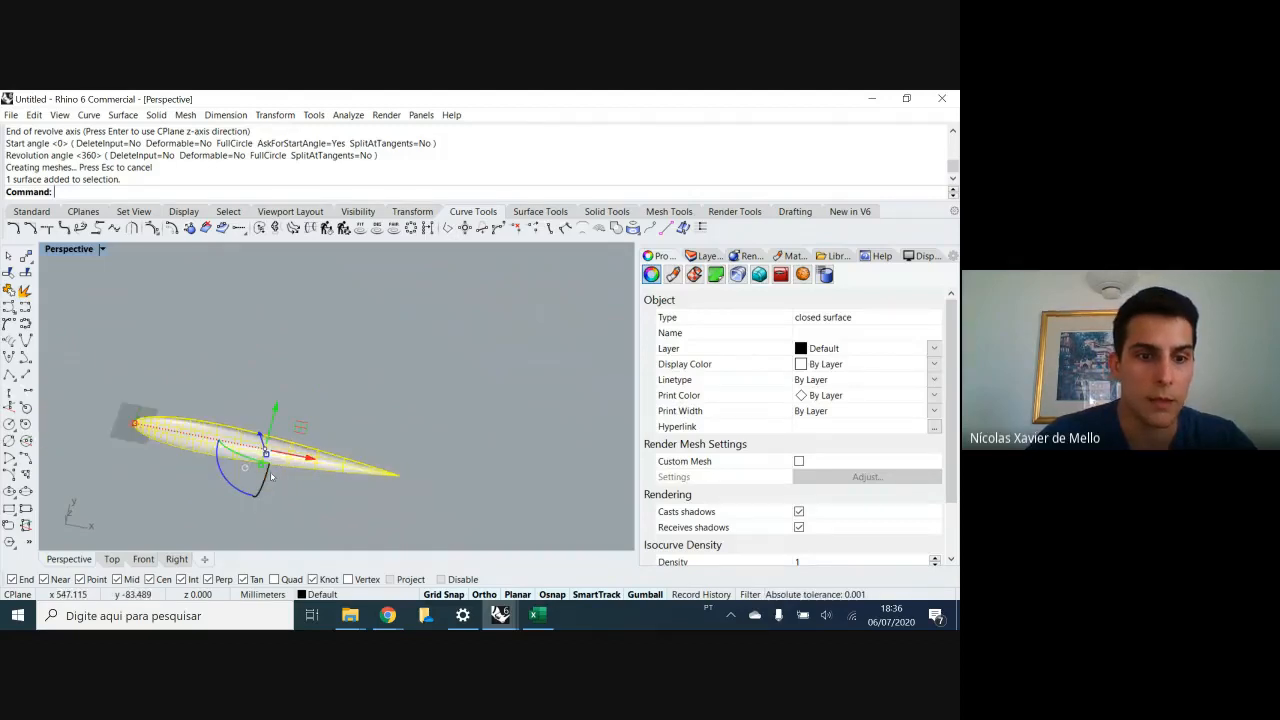
{"action": "left_click", "coordinate": [284, 451]}
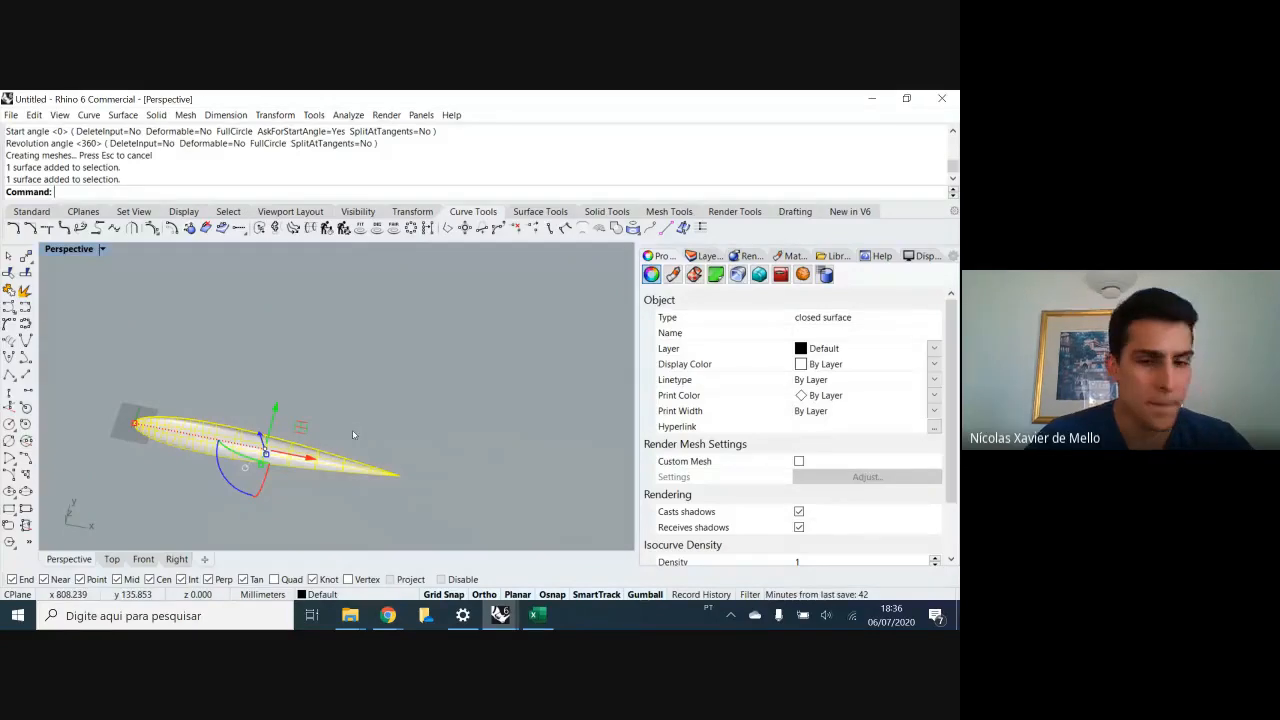
{"action": "scroll", "coordinate": [256, 463], "scroll_direction": "up", "scroll_amount": 2}
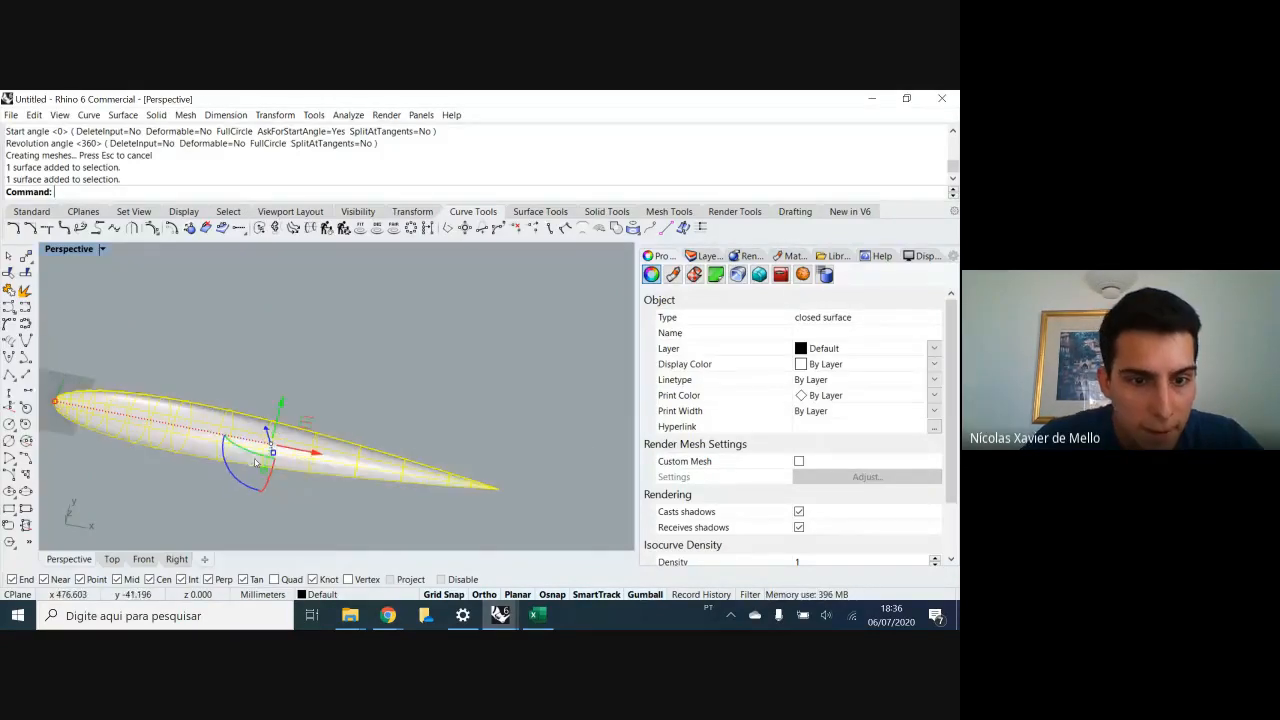
{"action": "scroll", "coordinate": [345, 445], "scroll_direction": "down", "scroll_amount": 3}
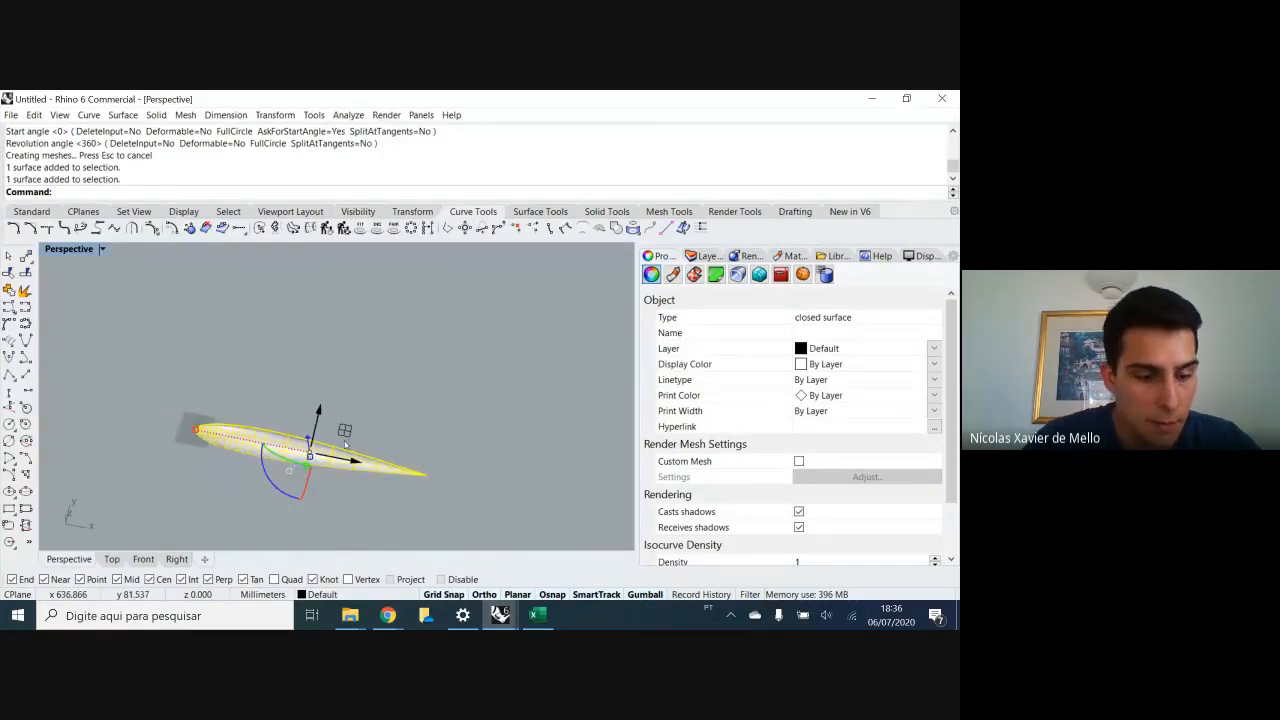
{"action": "mouse_move", "coordinate": [337, 453]}
{"action": "right_mouse_down"}
{"action": "mouse_move", "coordinate": [371, 443]}
{"action": "mouse_move", "coordinate": [328, 441]}
{"action": "right_mouse_up"}
{"action": "scroll", "coordinate": [300, 427], "scroll_direction": "up", "scroll_amount": 4}
- Calculate the volume of the closed revolved bulb
{"action": "left_click", "coordinate": [303, 428]}
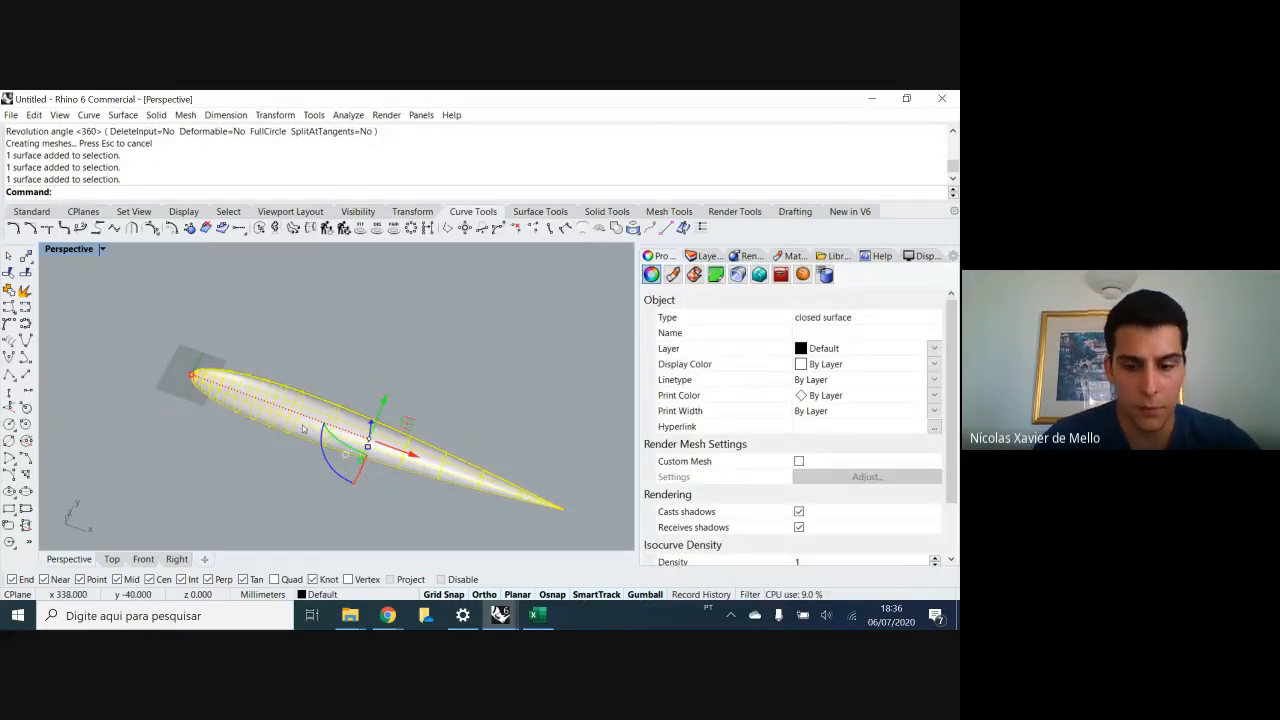
{"action": "type", "text": "vol"}
{"action": "key", "text": "Return"}
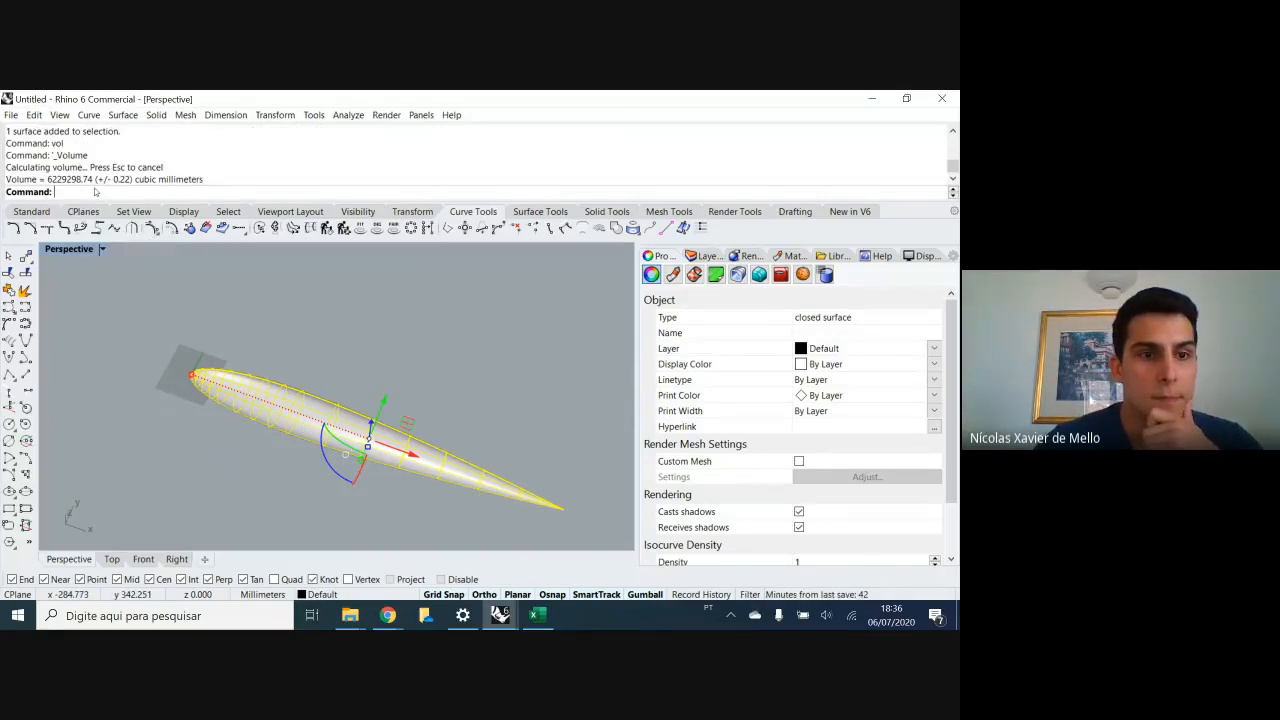
{"action": "left_click", "coordinate": [455, 398]}
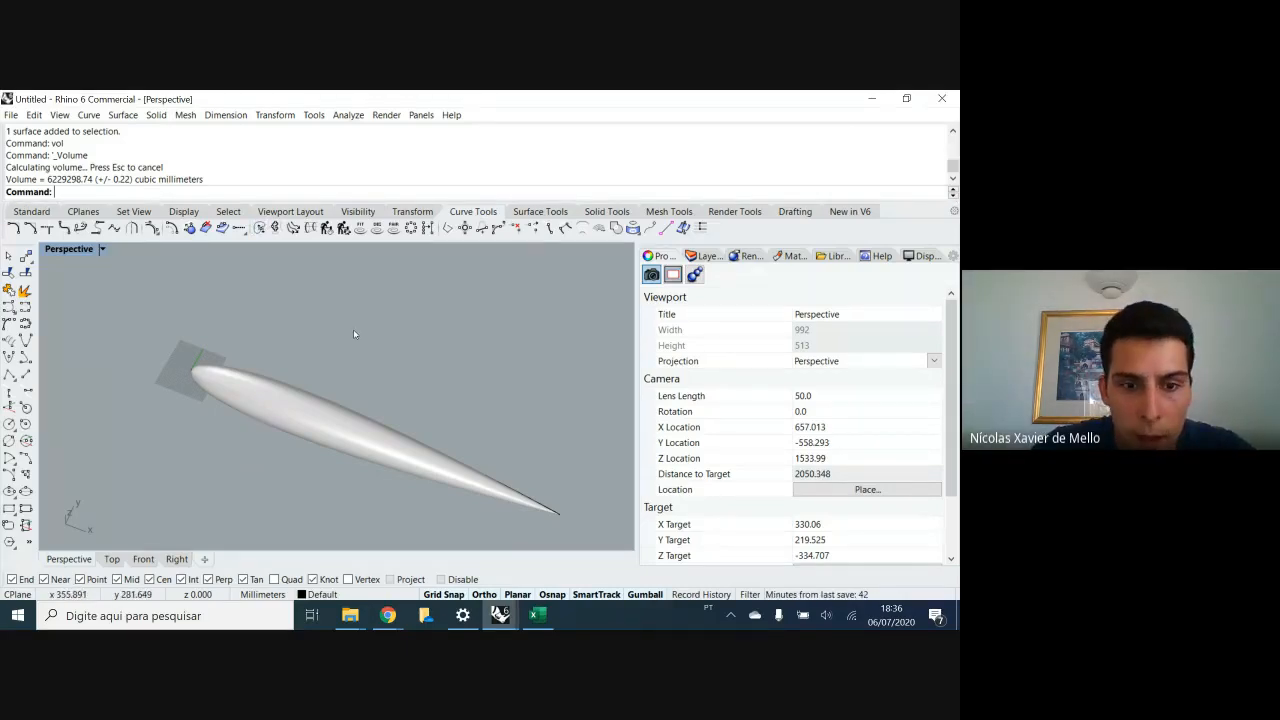
- Undo the revolve, the axis line's deletion, the curve connection, the axis line and the original surface's deletion
{"action": "right_click_drag", "start_coordinate": [353, 329], "coordinate": [311, 421]}
{"action": "scroll", "coordinate": [341, 378], "scroll_direction": "down", "scroll_amount": 2}
{"action": "scroll", "coordinate": [311, 421], "scroll_direction": "up", "scroll_amount": 3}
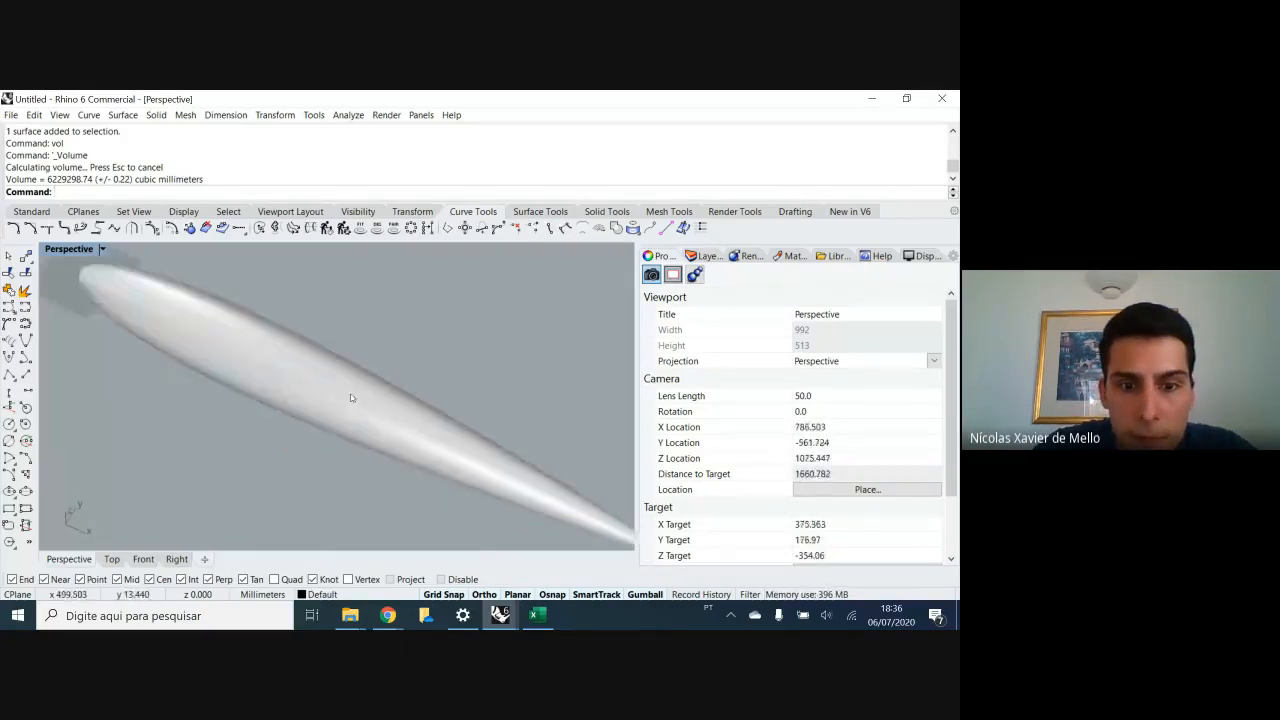
{"action": "scroll", "coordinate": [330, 418], "scroll_direction": "down", "scroll_amount": 3}
{"action": "left_click", "coordinate": [349, 417]}
{"action": "key", "text": "ctrl+z"}
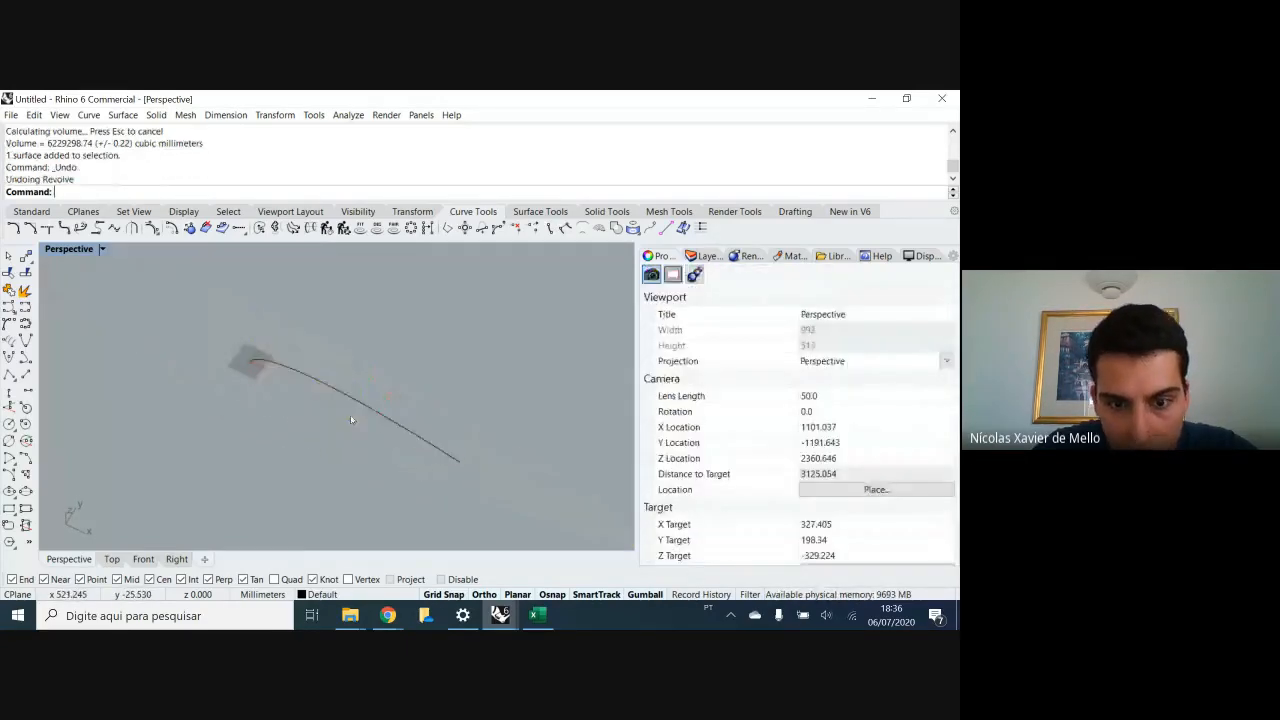
{"action": "key", "text": "ctrl+z"}
{"action": "right_click_drag", "start_coordinate": [349, 417], "coordinate": [458, 461]}
{"action": "key", "text": "ctrl+z"}
{"action": "key", "text": "ctrl+z"}
{"action": "key", "text": "ctrl+z"}
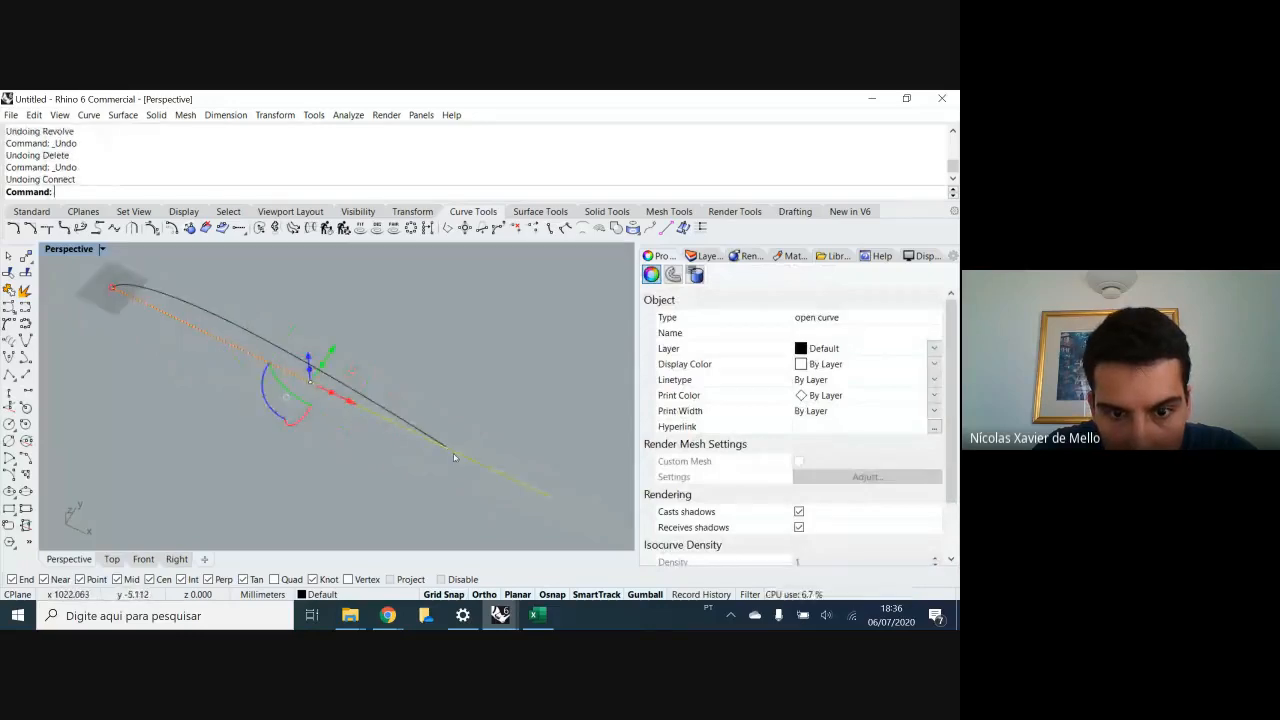
- Calculate the volume of the restored open-ended surface, continuing although it is not closed, and highlight the resulting value
{"action": "scroll", "coordinate": [445, 455], "scroll_direction": "up", "scroll_amount": 2}
{"action": "scroll", "coordinate": [445, 452], "scroll_direction": "up", "scroll_amount": 4}
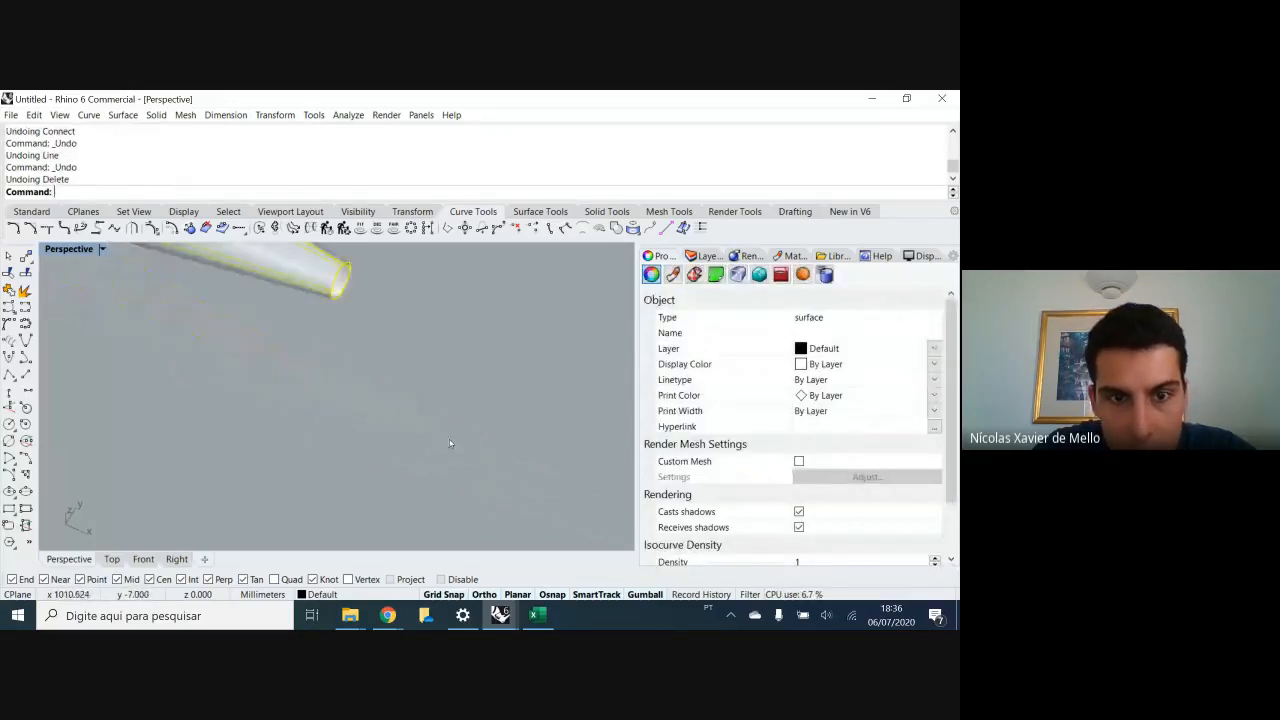
{"action": "scroll", "coordinate": [445, 452], "scroll_direction": "down", "scroll_amount": 4}
{"action": "key", "text": "Escape"}
{"action": "left_click", "coordinate": [243, 367]}
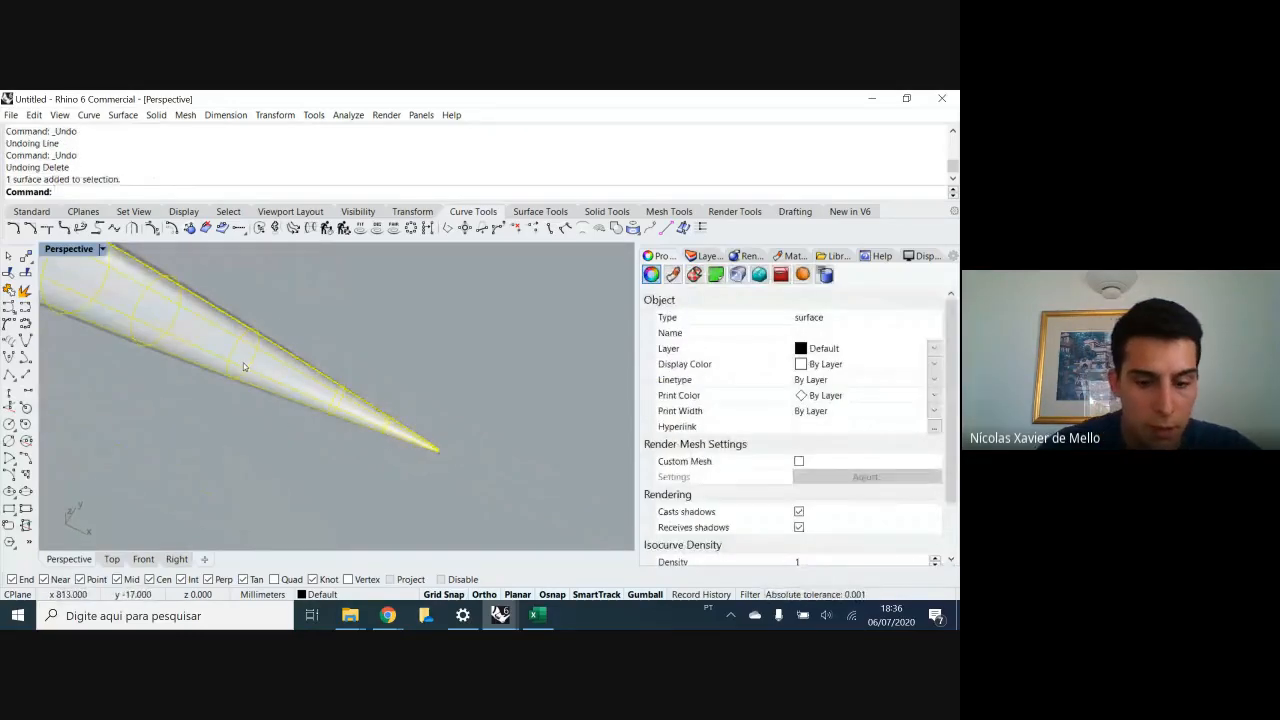
{"action": "type", "text": "vol"}
{"action": "key", "text": "Return"}
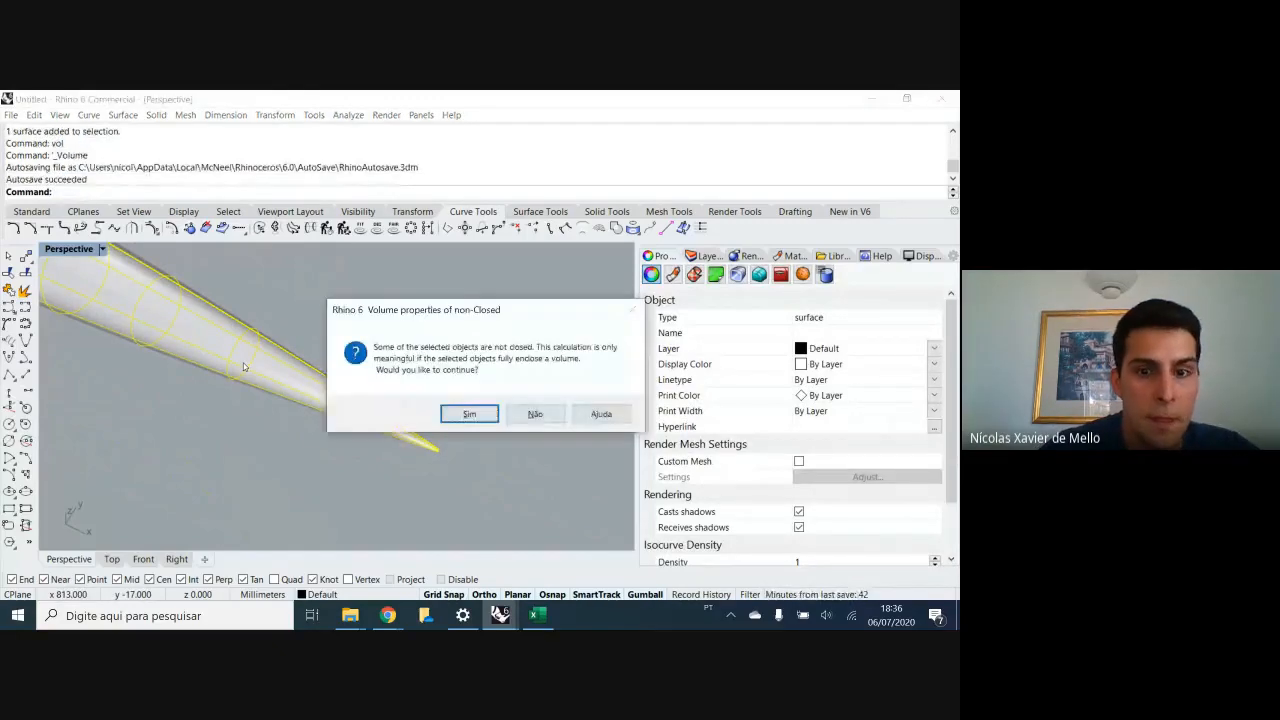
{"action": "left_click", "coordinate": [466, 414]}
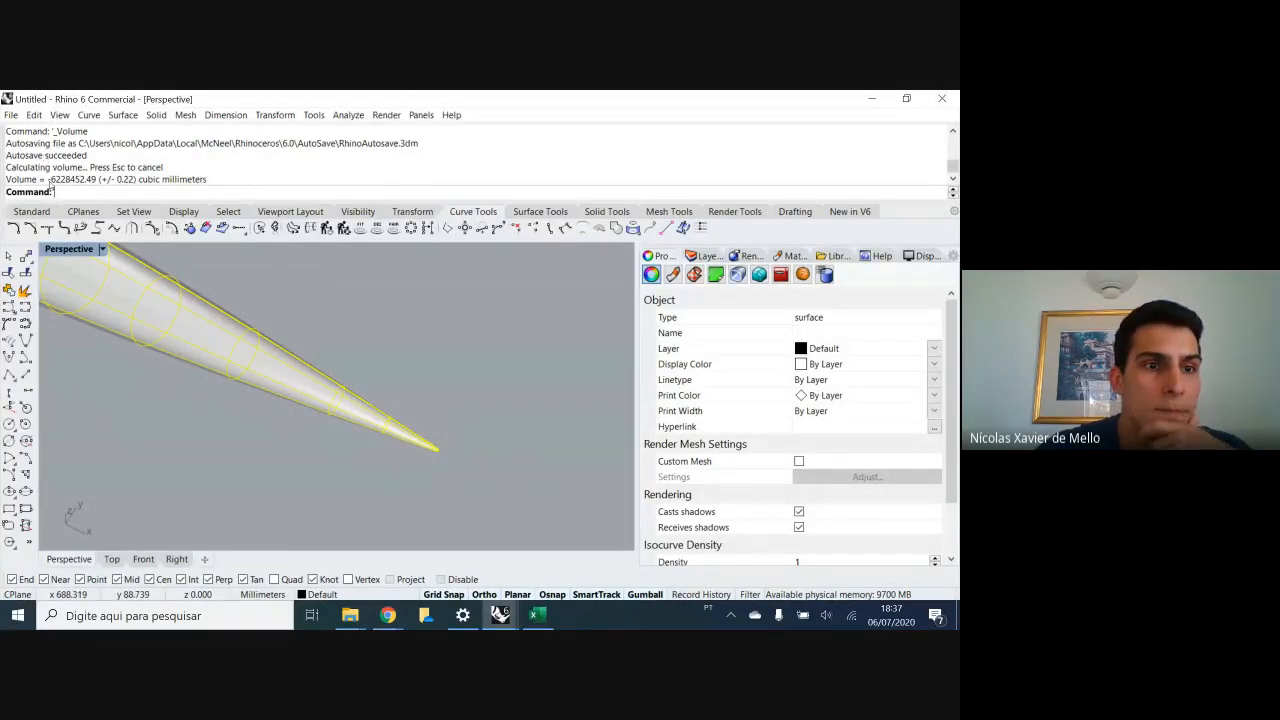
{"action": "left_click_drag", "start_coordinate": [48, 179], "coordinate": [97, 181]}
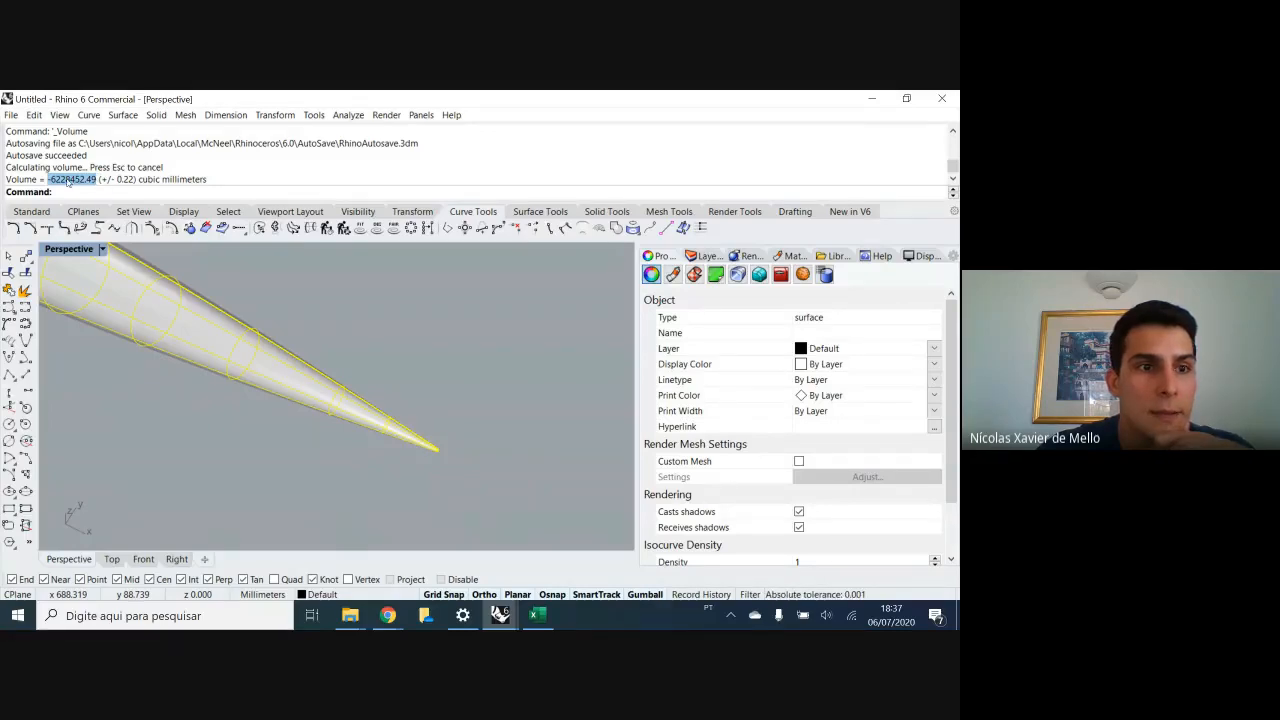
- Flip the normal direction of the open revolved surface with Dir, and check its direction arrows
{"action": "left_click", "coordinate": [225, 454]}
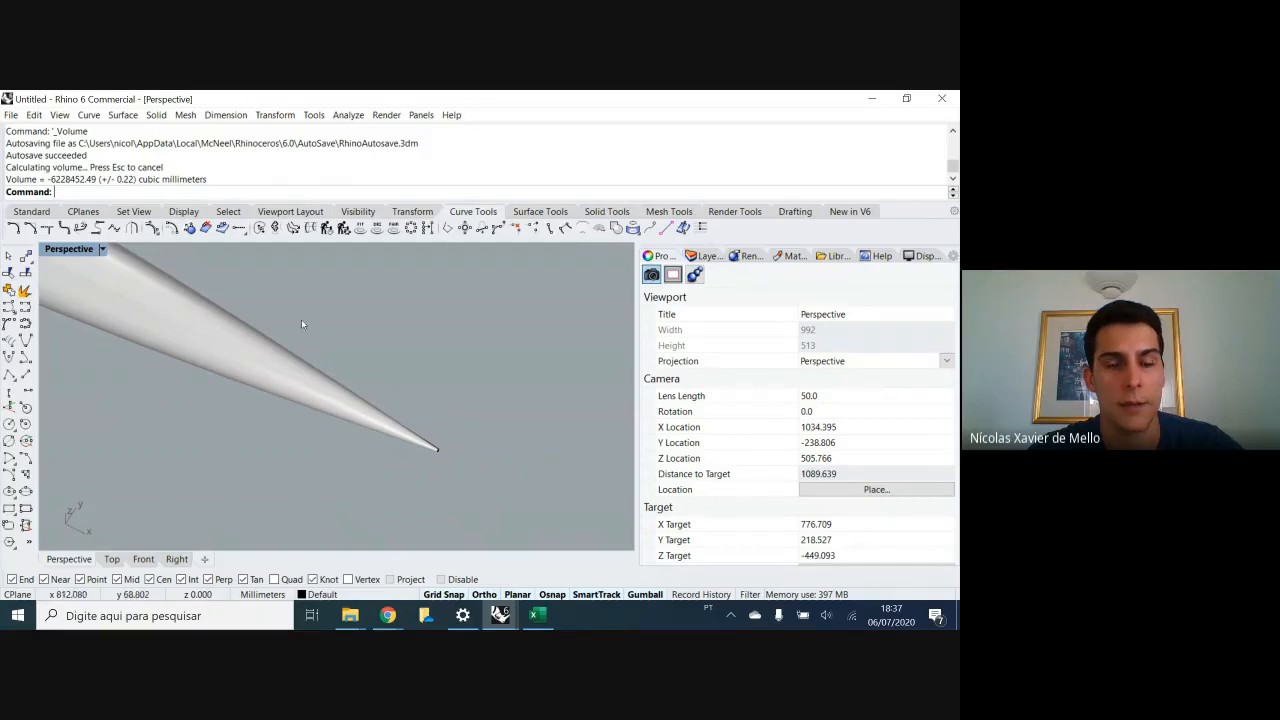
{"action": "mouse_move", "coordinate": [341, 445]}
{"action": "right_mouse_down", "text": "shift"}
{"action": "mouse_move", "coordinate": [380, 436]}
{"action": "mouse_move", "coordinate": [346, 420]}
{"action": "mouse_move", "coordinate": [345, 433]}
{"action": "right_mouse_up", "text": "shift"}
{"action": "right_click_drag", "start_coordinate": [195, 431], "coordinate": [330, 440], "text": "shift"}
{"action": "scroll", "coordinate": [330, 440], "scroll_direction": "down", "scroll_amount": 6}
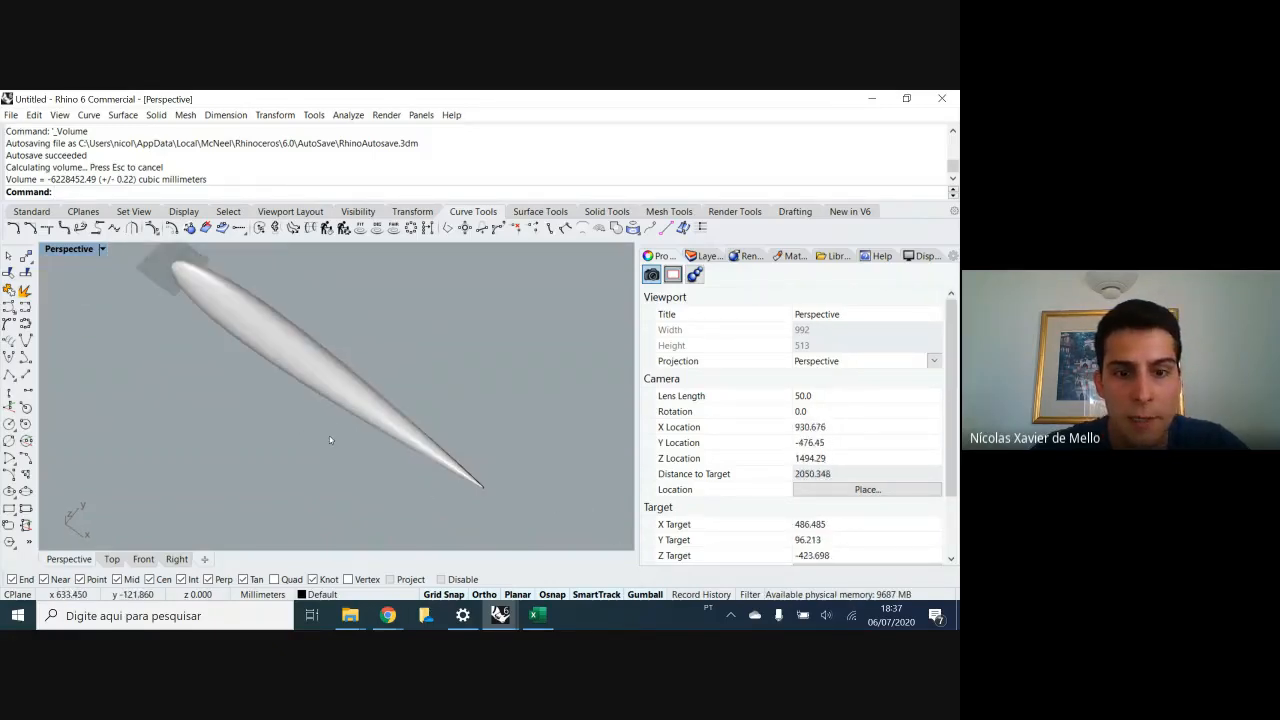
{"action": "left_click", "coordinate": [305, 363]}
{"action": "key", "text": "Delete"}
{"action": "type", "text": "i"}
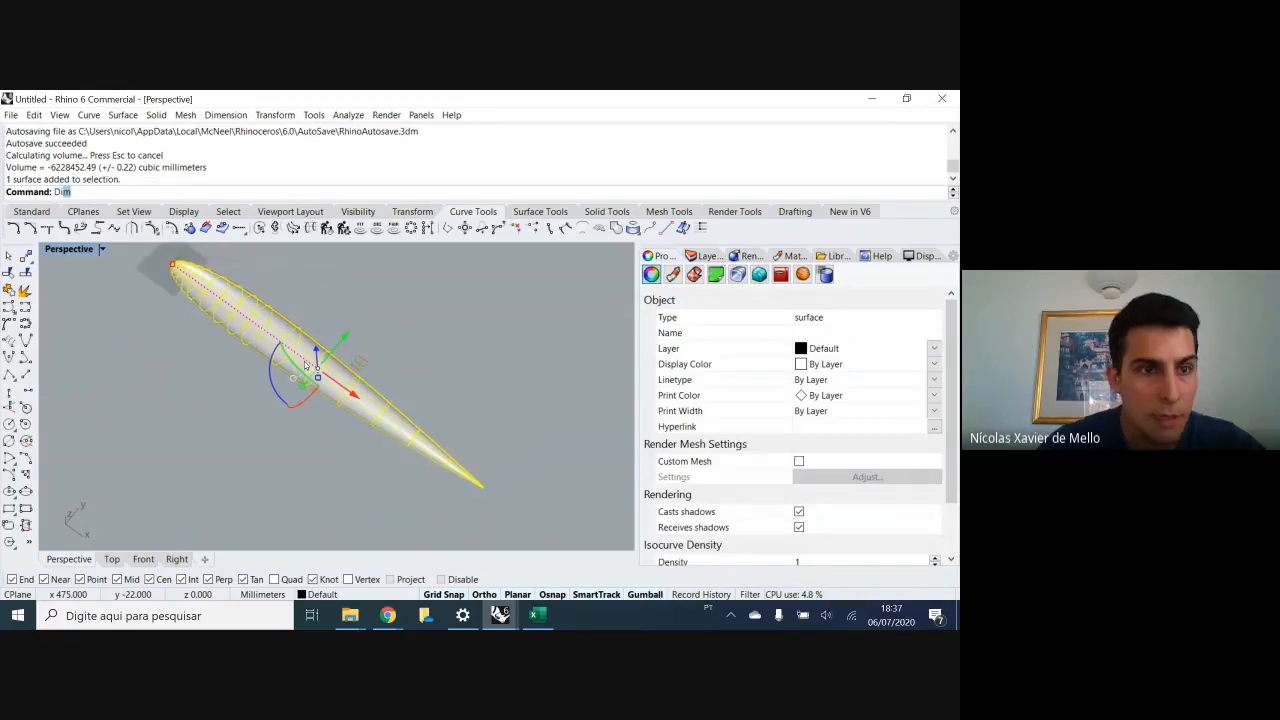
{"action": "type", "text": "r"}
{"action": "key", "text": "Return"}
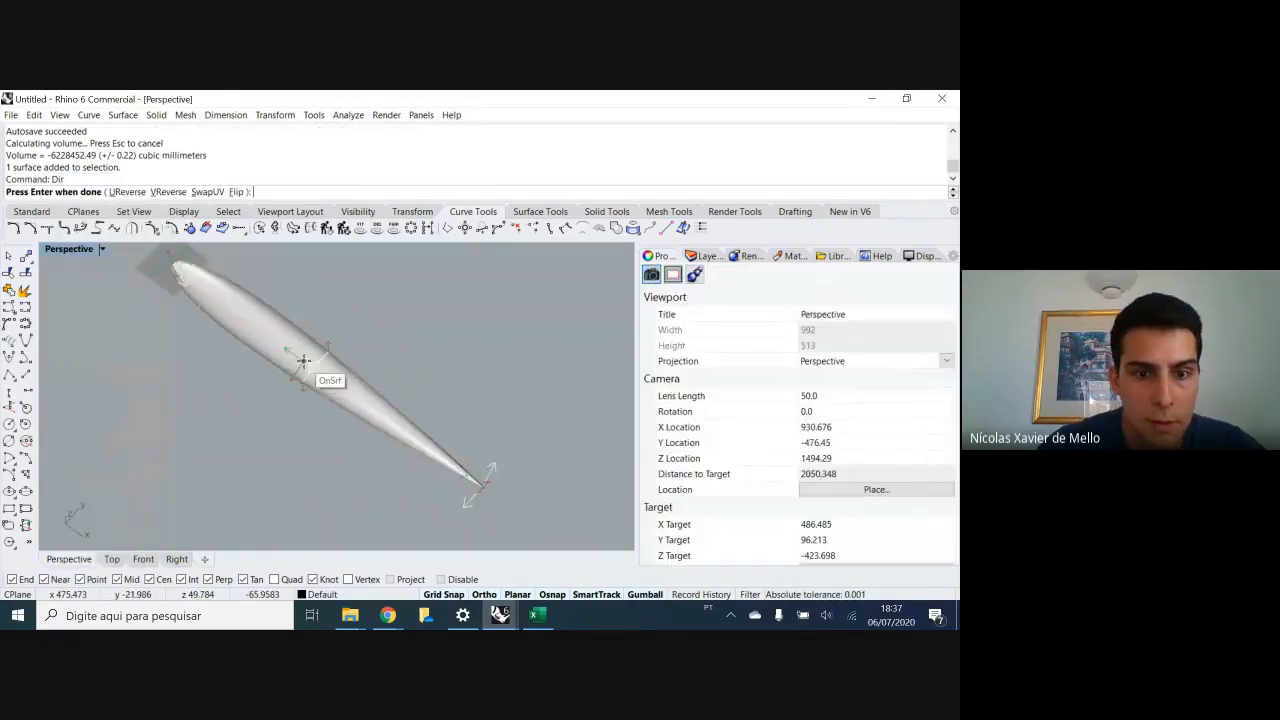
{"action": "right_click_drag", "start_coordinate": [348, 371], "coordinate": [169, 308]}
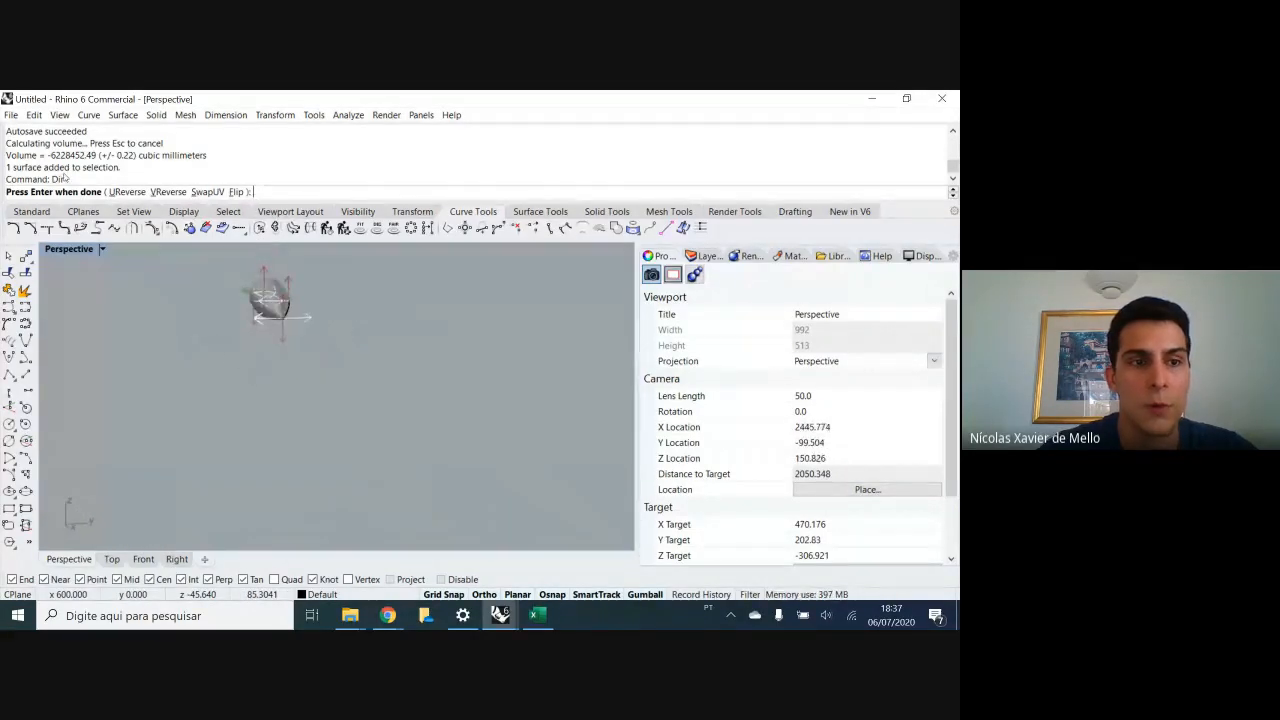
{"action": "right_click_drag", "start_coordinate": [256, 300], "coordinate": [272, 346]}
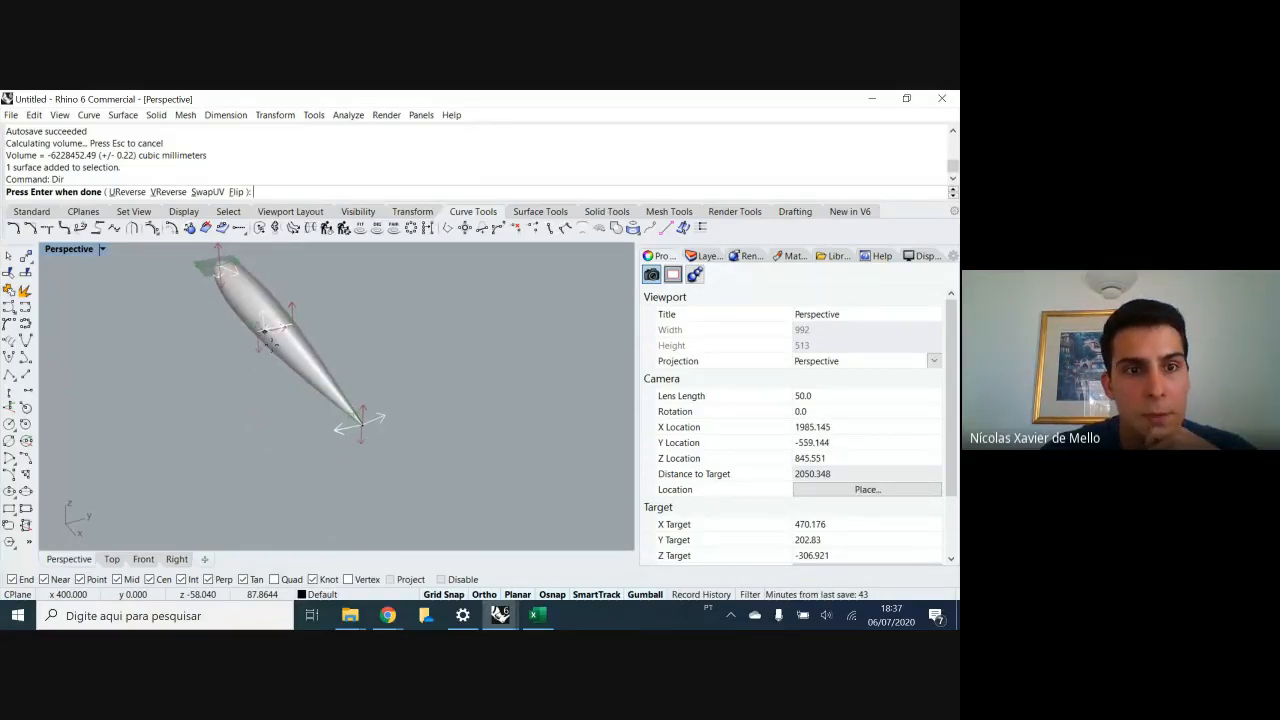
{"action": "left_click", "coordinate": [235, 192]}
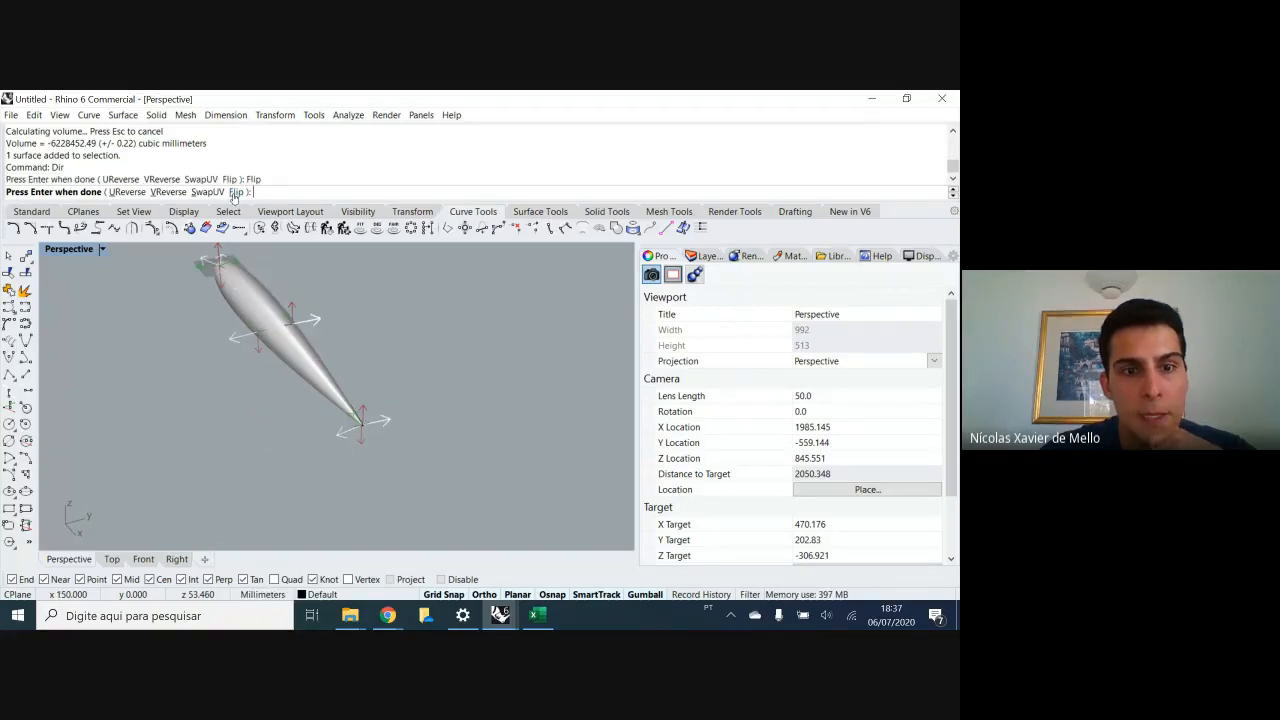
{"action": "key", "text": "Return"}
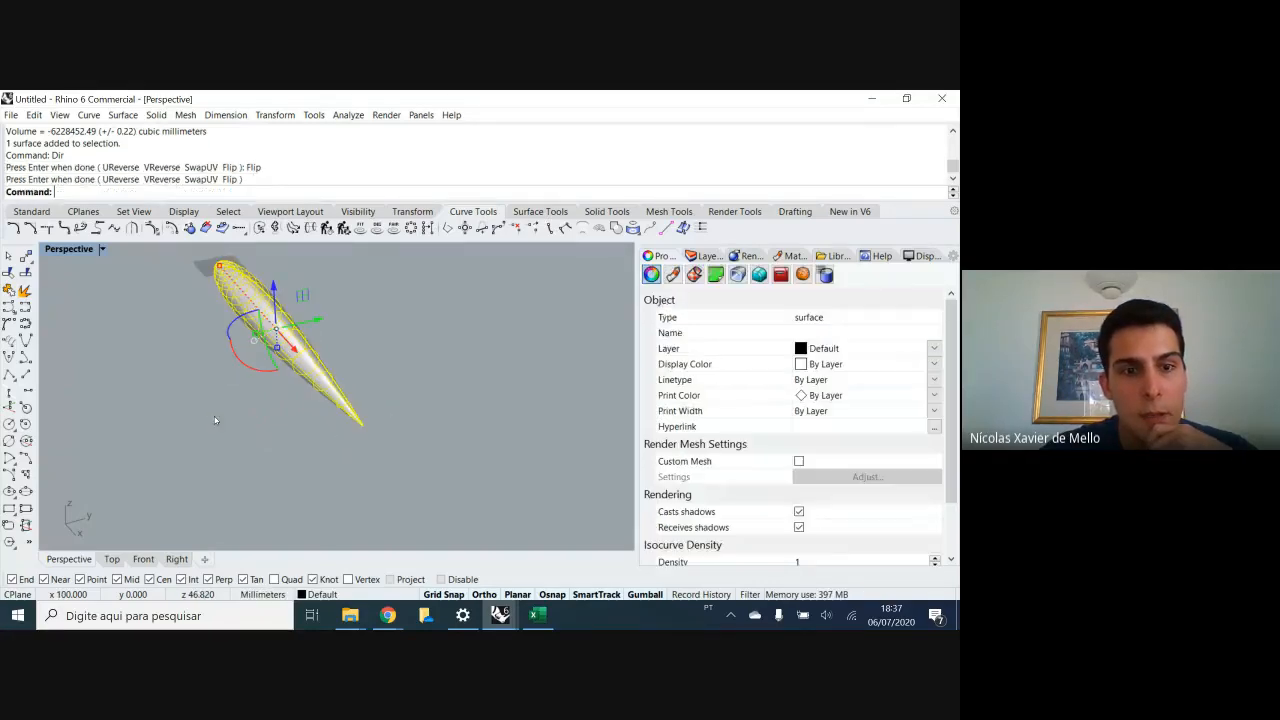
{"action": "key", "text": "Return"}
{"action": "key", "text": "Return"}
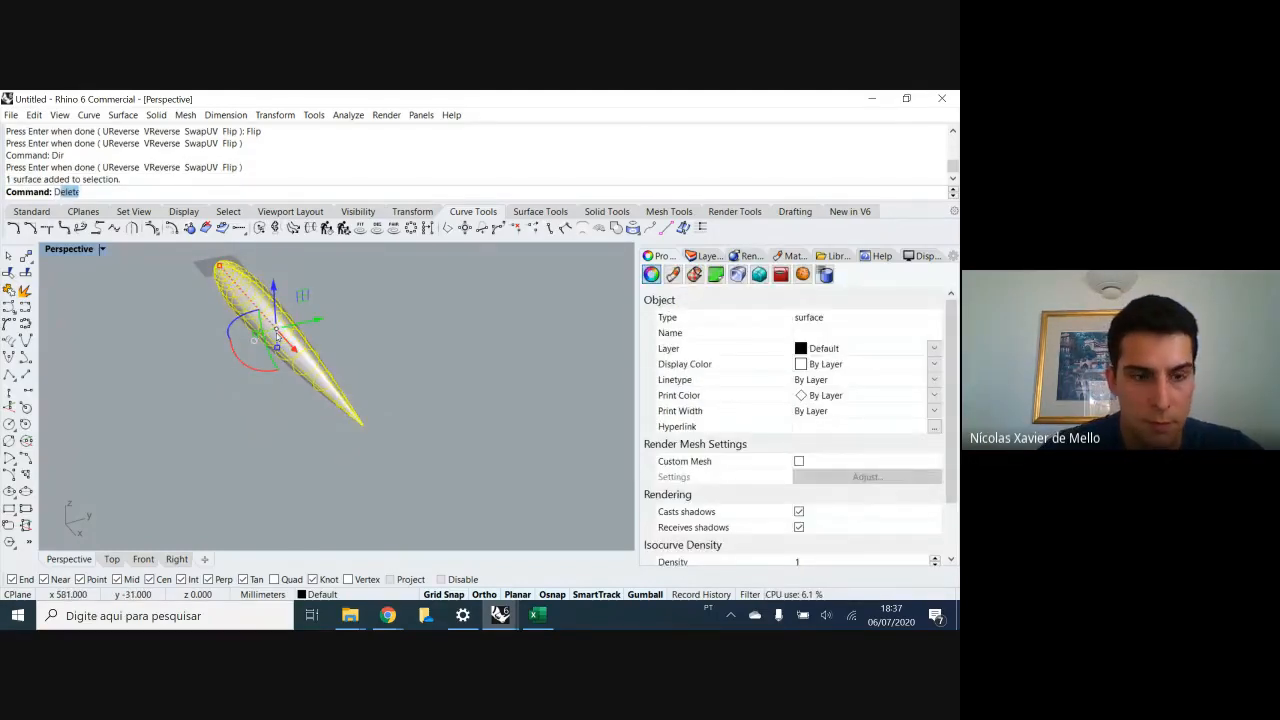
- Check the surface's direction arrows near the bulb's tail again with the Dir command, leaving the normals as they are
{"action": "key", "text": "Return"}
{"action": "scroll", "coordinate": [315, 460], "scroll_direction": "up", "scroll_amount": 2}
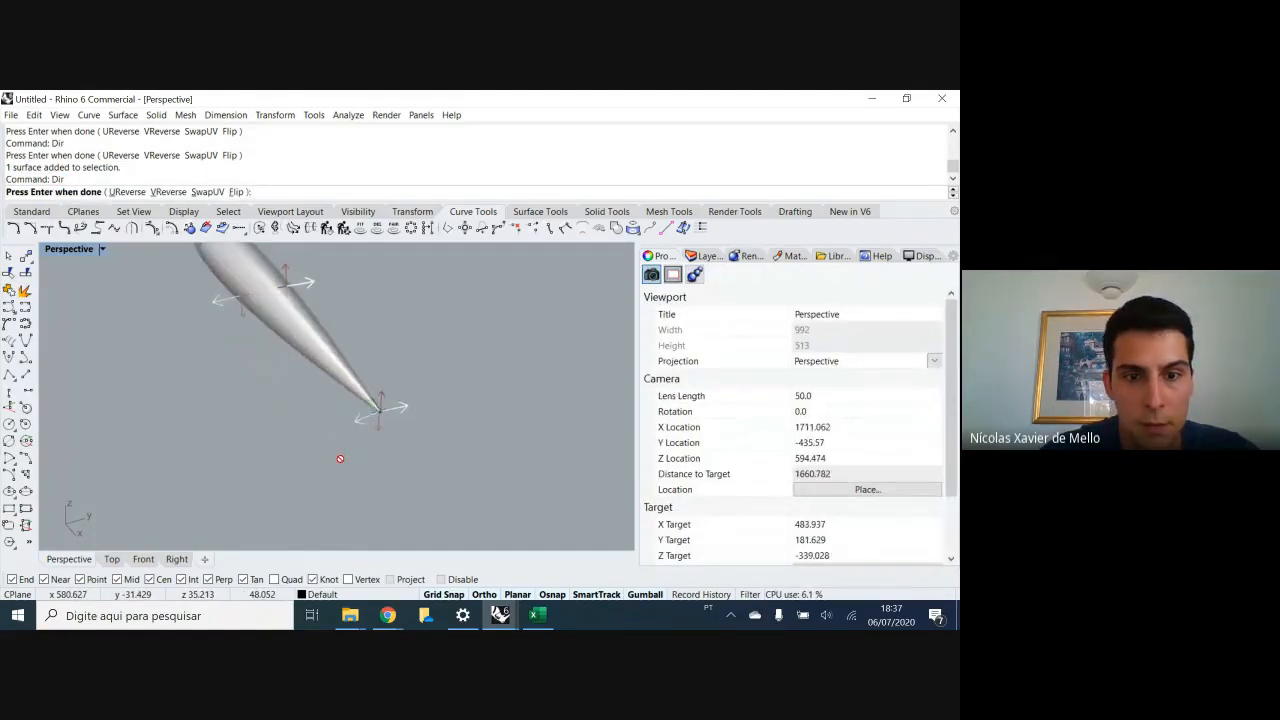
{"action": "right_click_drag", "start_coordinate": [340, 459], "coordinate": [326, 420]}
{"action": "scroll", "coordinate": [337, 337], "scroll_direction": "up", "scroll_amount": 6}
{"action": "scroll", "coordinate": [339, 337], "scroll_direction": "up", "scroll_amount": 2}
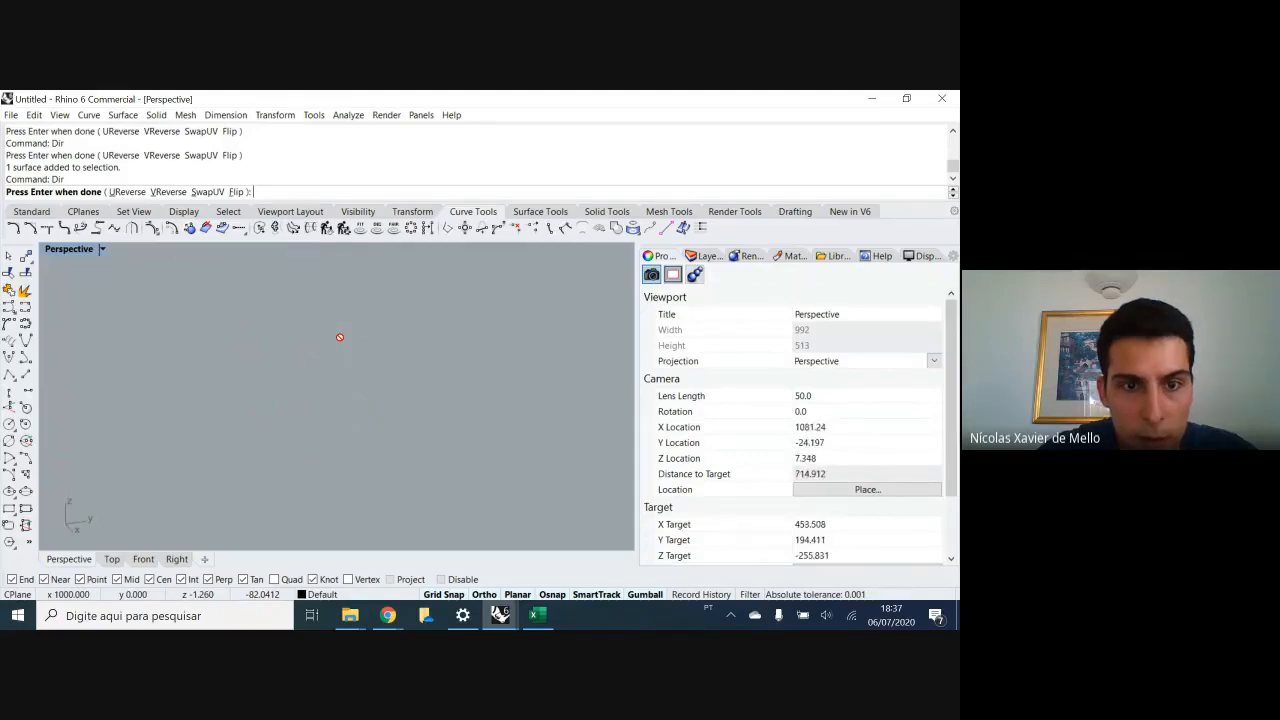
{"action": "scroll", "coordinate": [339, 337], "scroll_direction": "down", "scroll_amount": 2}
{"action": "right_click_drag", "start_coordinate": [339, 337], "coordinate": [326, 376]}
{"action": "key", "text": "Return"}
- Calculate the volume of the open surface again with its flipped normals, continuing although it is not closed
{"action": "scroll", "coordinate": [337, 342], "scroll_direction": "down", "scroll_amount": 6}
{"action": "left_click", "coordinate": [339, 390]}
{"action": "left_click", "coordinate": [318, 357]}
{"action": "type", "text": "vol"}
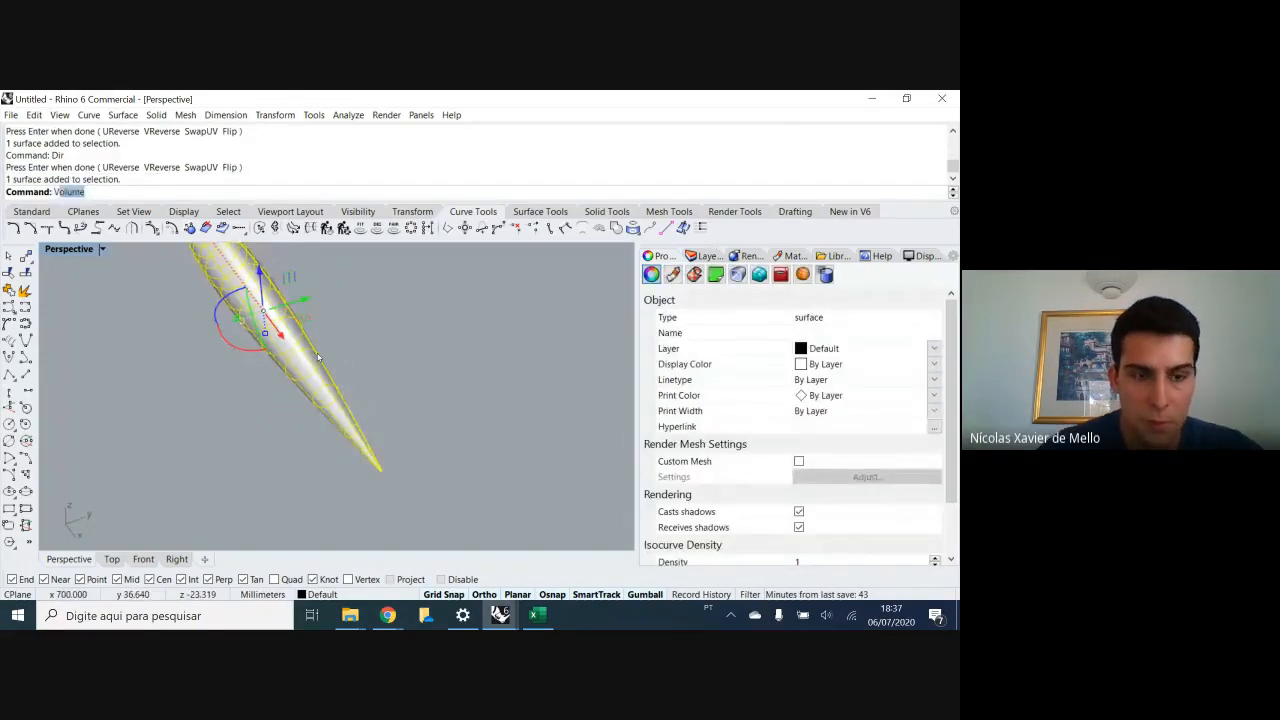
{"action": "key", "text": "Return"}
{"action": "left_click", "coordinate": [465, 415]}
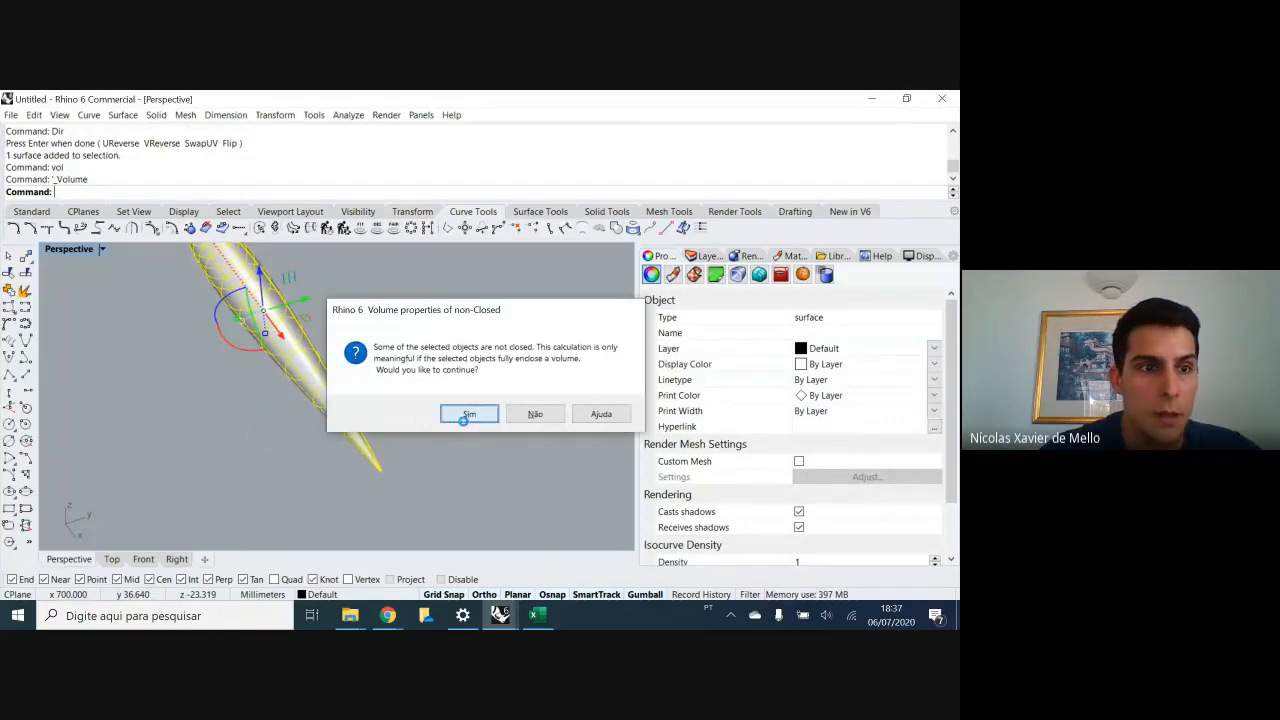
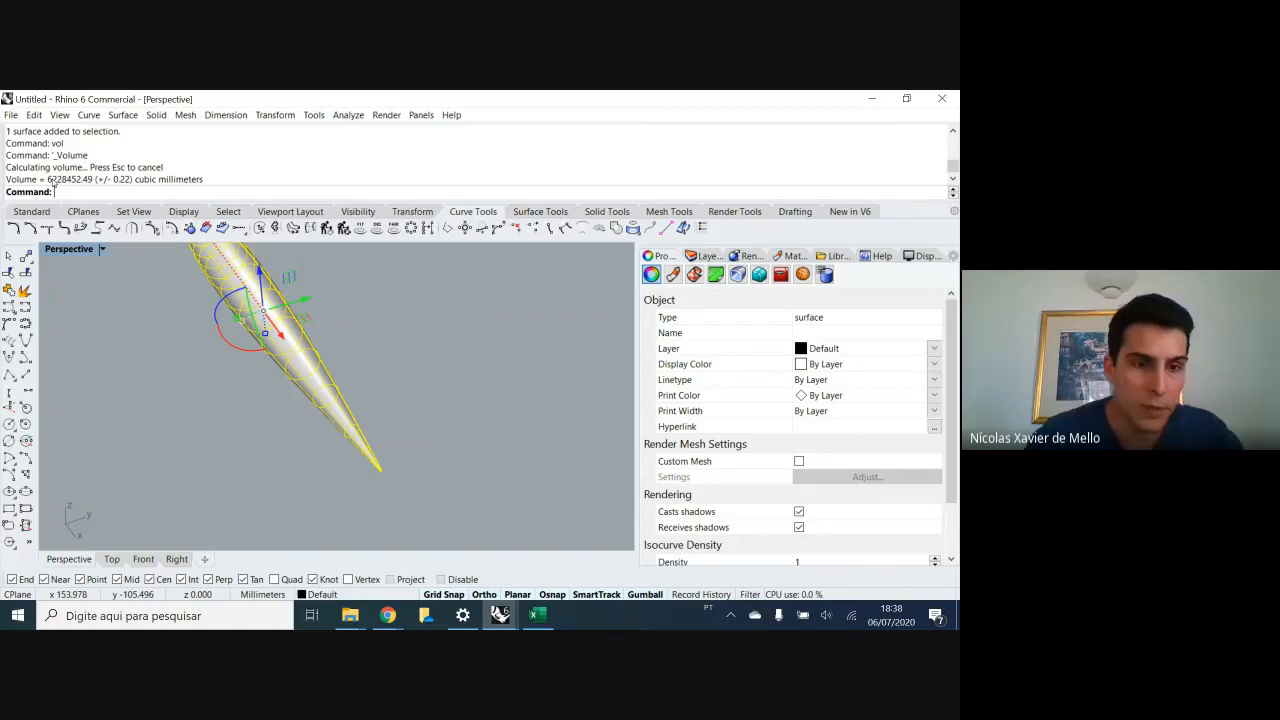
- Examine the shape of the bulb's nose where the revolved surface meets the axis at the origin
{"action": "left_click", "coordinate": [330, 310]}
{"action": "right_click_drag", "start_coordinate": [330, 310], "coordinate": [229, 345]}
{"action": "scroll", "coordinate": [230, 329], "scroll_direction": "down", "scroll_amount": 4}
{"action": "left_click", "coordinate": [229, 350]}
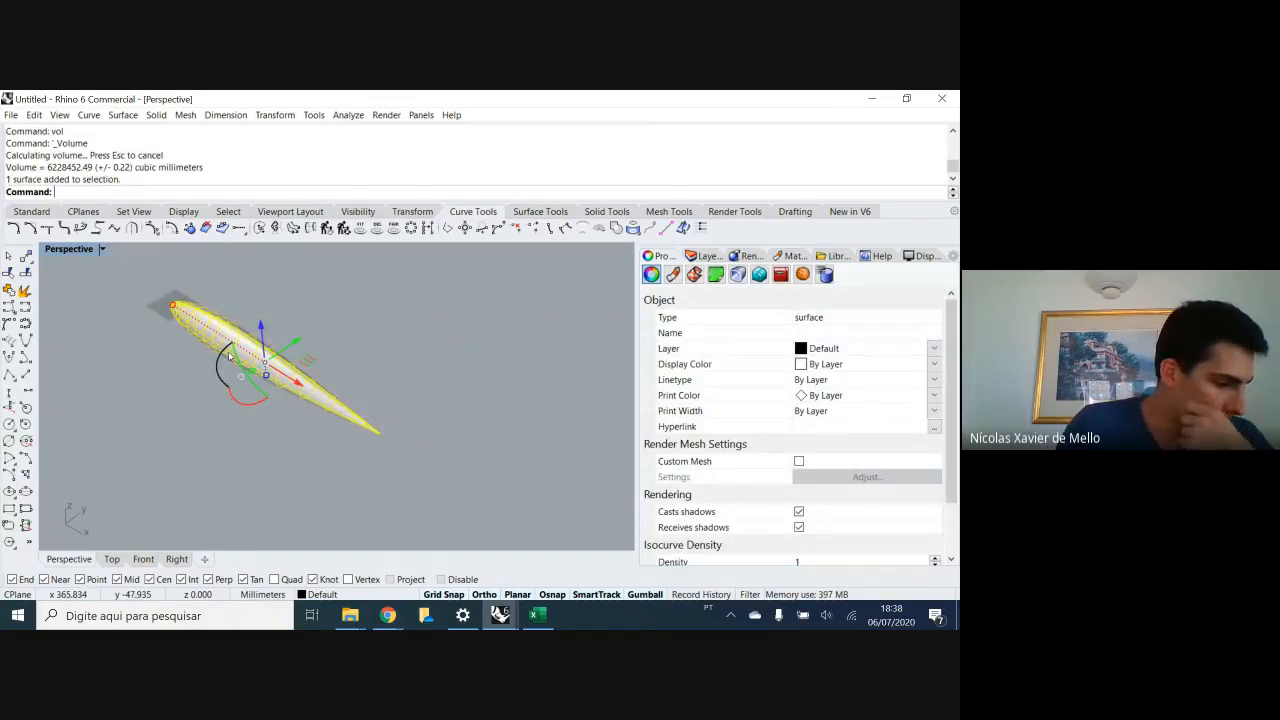
{"action": "right_click_drag", "start_coordinate": [292, 350], "coordinate": [254, 437]}
{"action": "scroll", "coordinate": [254, 437], "scroll_direction": "up", "scroll_amount": 8}
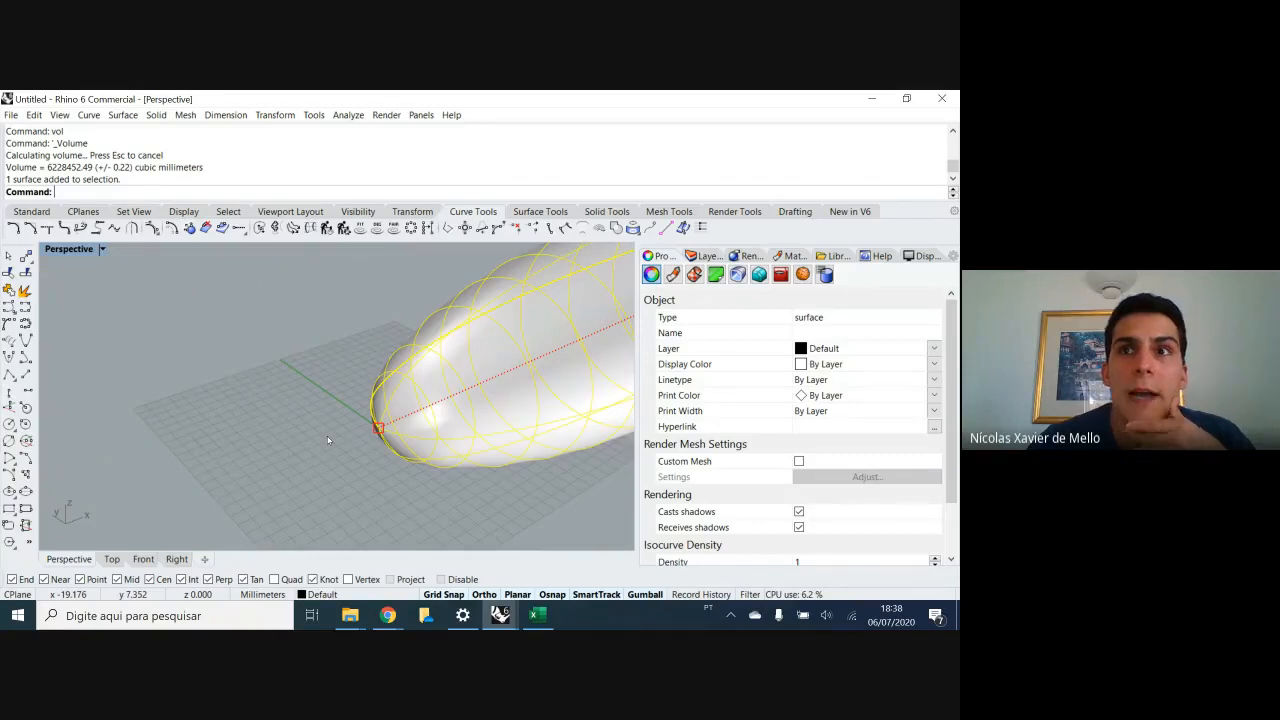
{"action": "scroll", "coordinate": [328, 440], "scroll_direction": "down", "scroll_amount": 6}
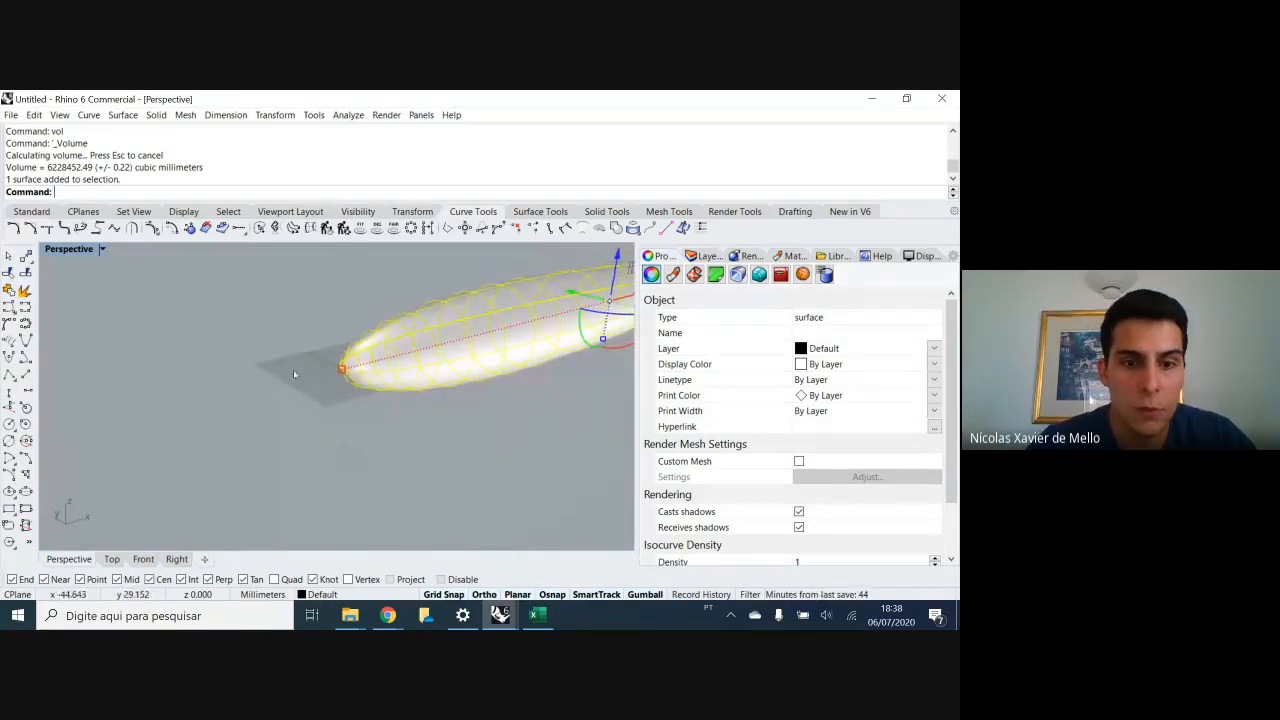
{"action": "left_click", "coordinate": [363, 400]}
{"action": "scroll", "coordinate": [328, 387], "scroll_direction": "up", "scroll_amount": 2}
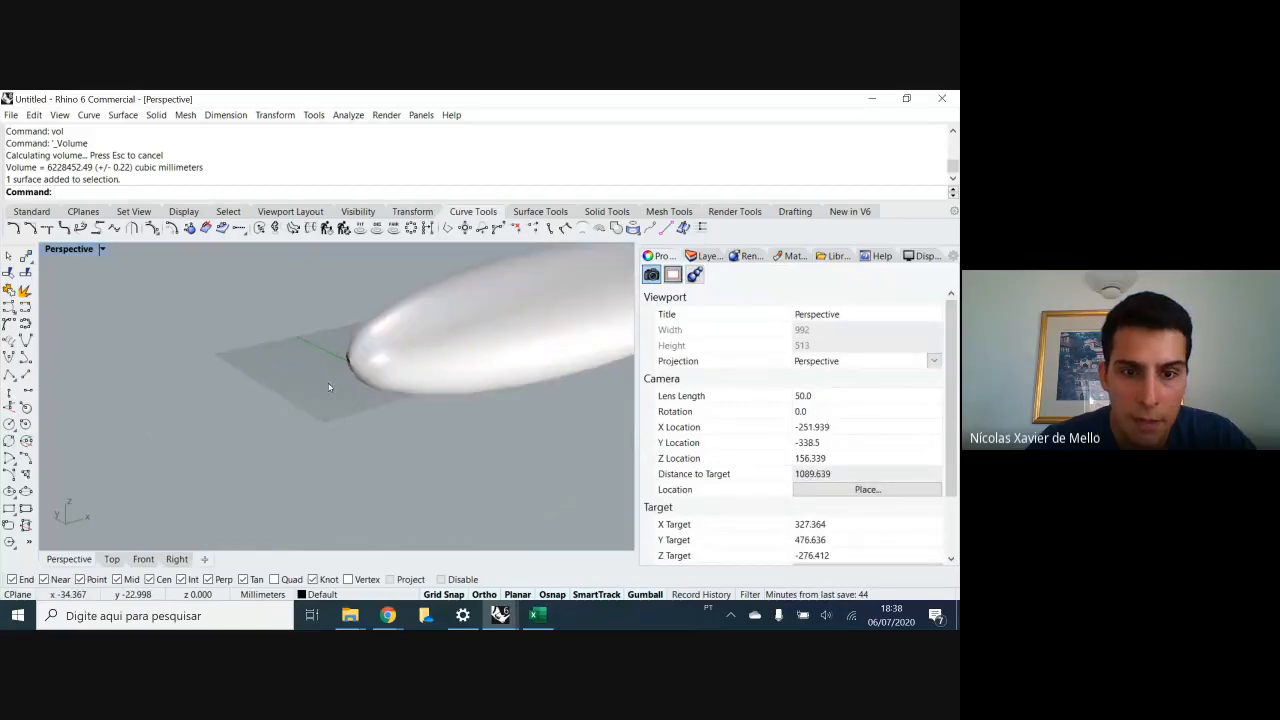
{"action": "scroll", "coordinate": [328, 387], "scroll_direction": "up", "scroll_amount": 4}
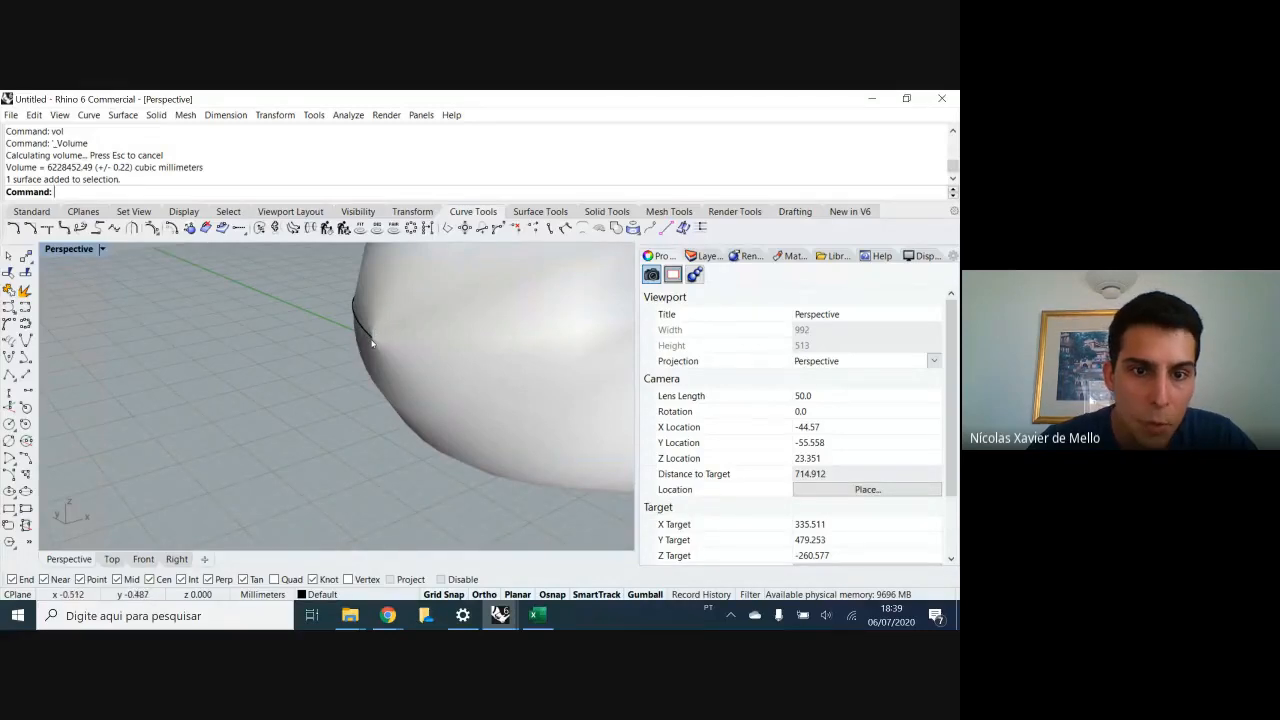
{"action": "scroll", "coordinate": [384, 342], "scroll_direction": "up", "scroll_amount": 4}
{"action": "scroll", "coordinate": [395, 339], "scroll_direction": "down", "scroll_amount": 4}
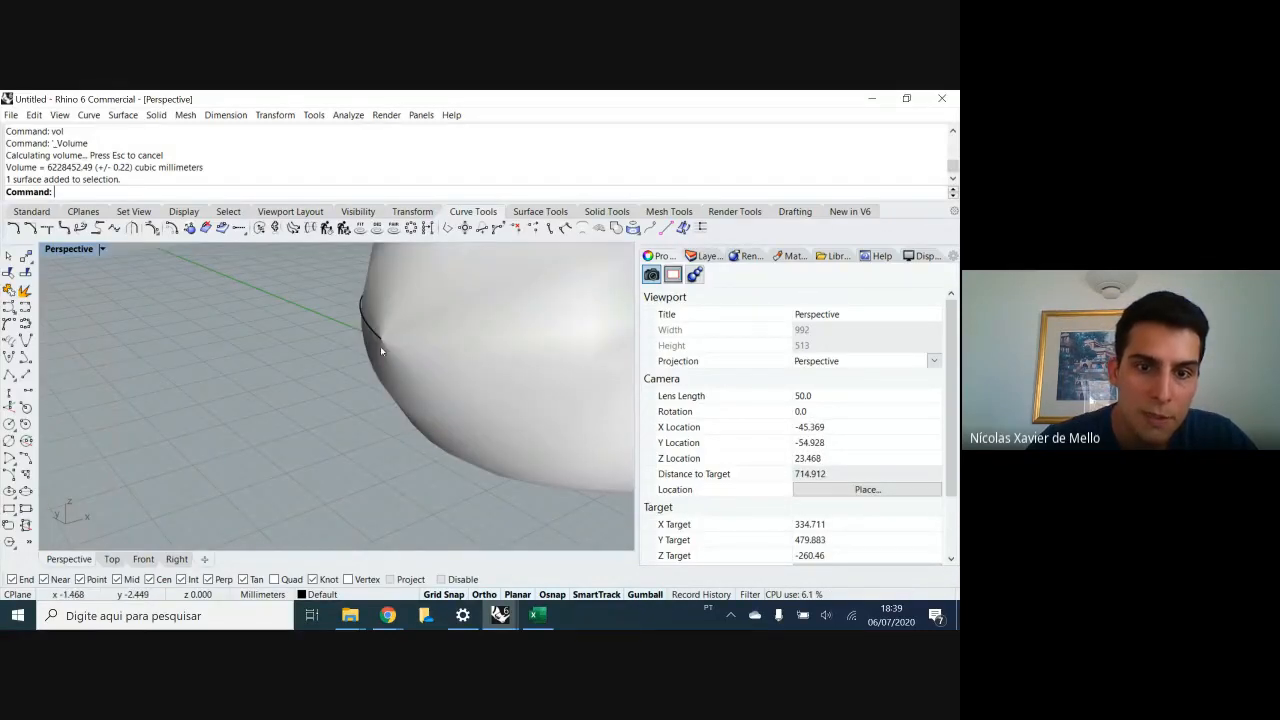
{"action": "right_click_drag", "start_coordinate": [407, 346], "coordinate": [402, 394]}
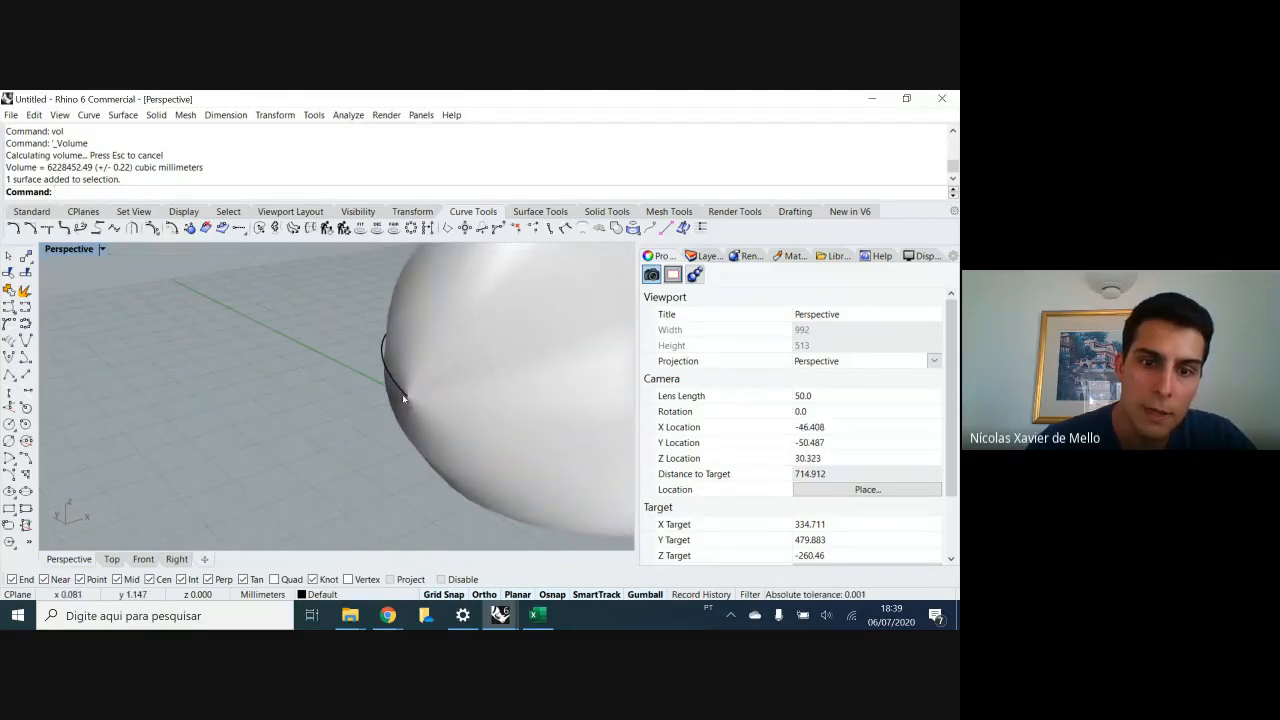
{"action": "scroll", "coordinate": [405, 400], "scroll_direction": "down", "scroll_amount": 2}
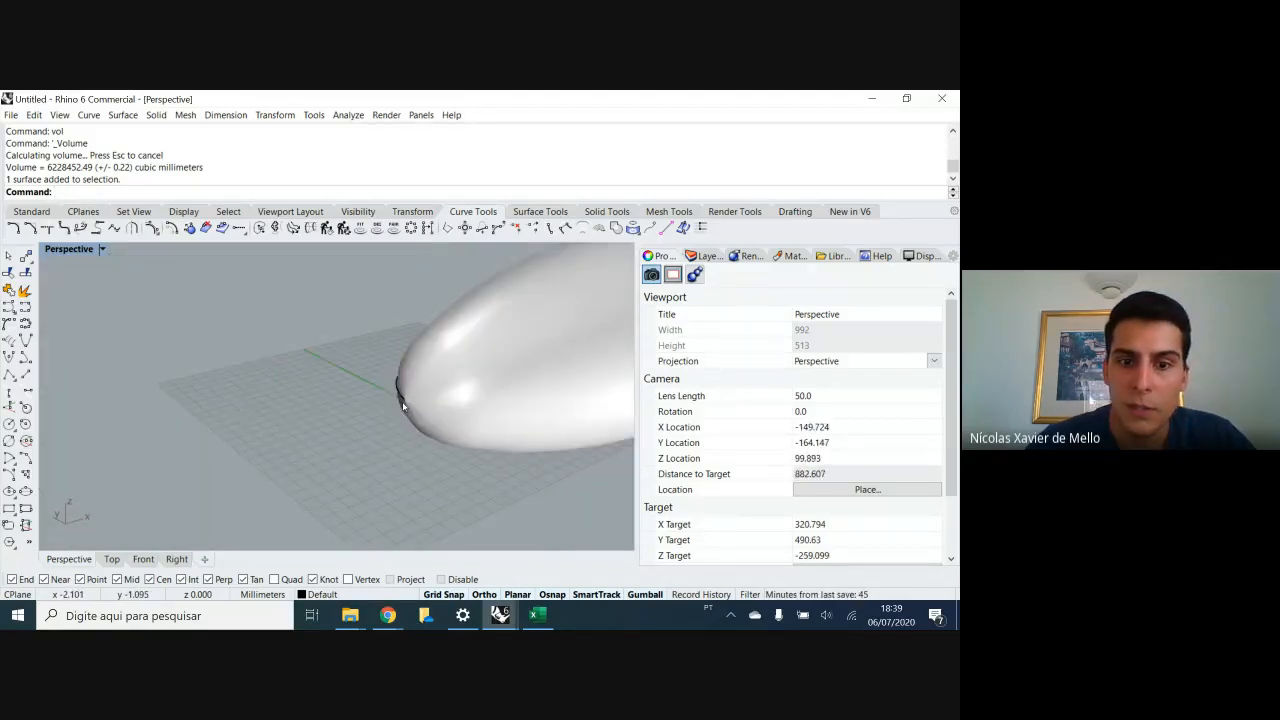
{"action": "scroll", "coordinate": [412, 405], "scroll_direction": "up", "scroll_amount": 2}
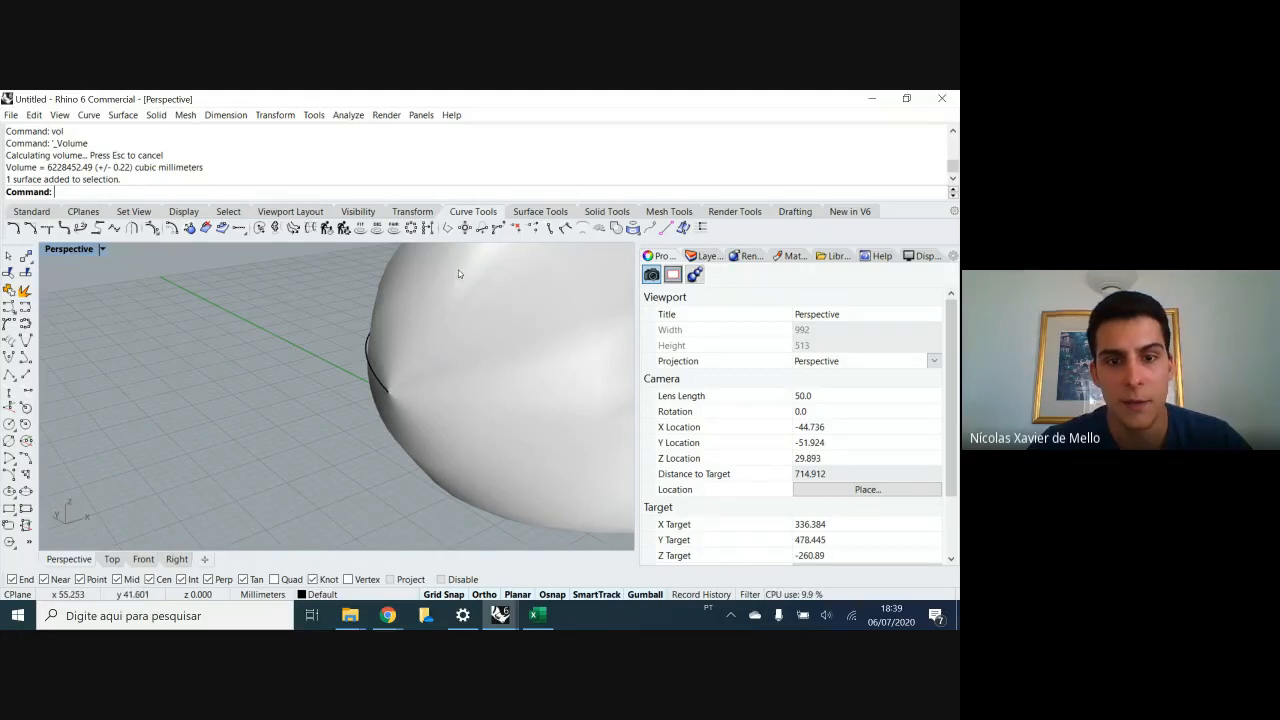
{"action": "scroll", "coordinate": [370, 385], "scroll_direction": "down", "scroll_amount": 6}
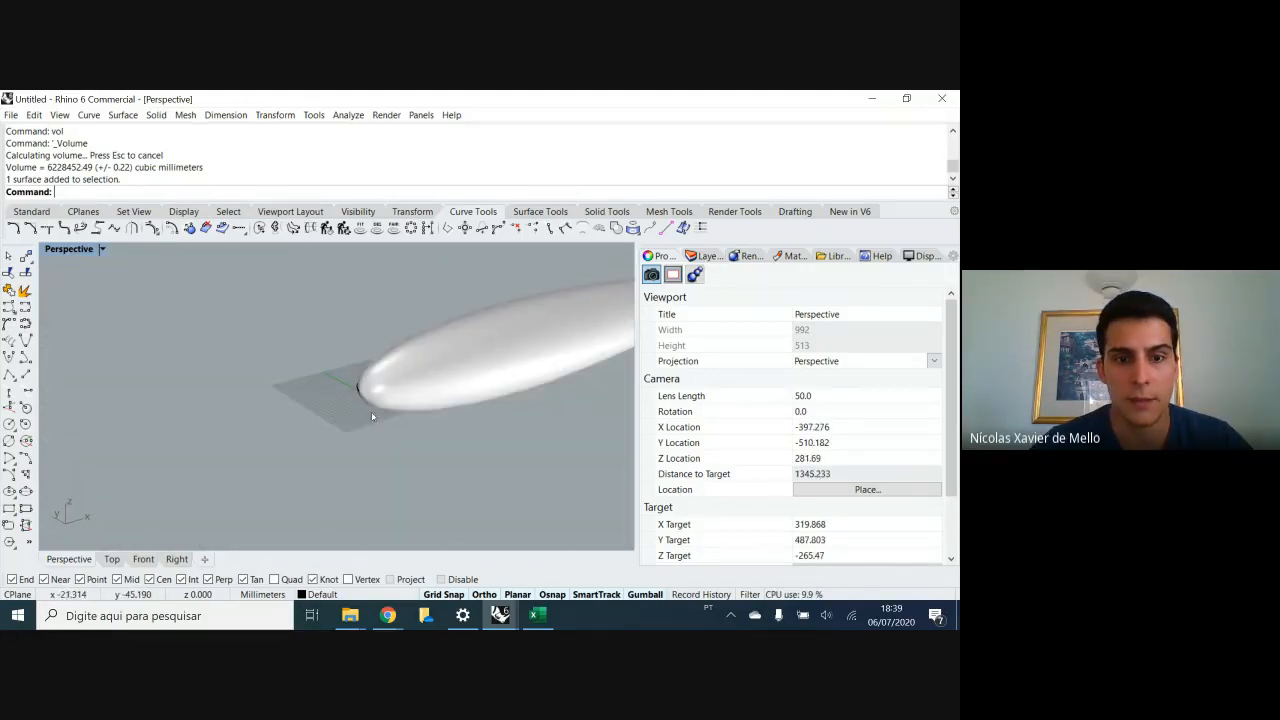
{"action": "scroll", "coordinate": [360, 393], "scroll_direction": "up", "scroll_amount": 4}
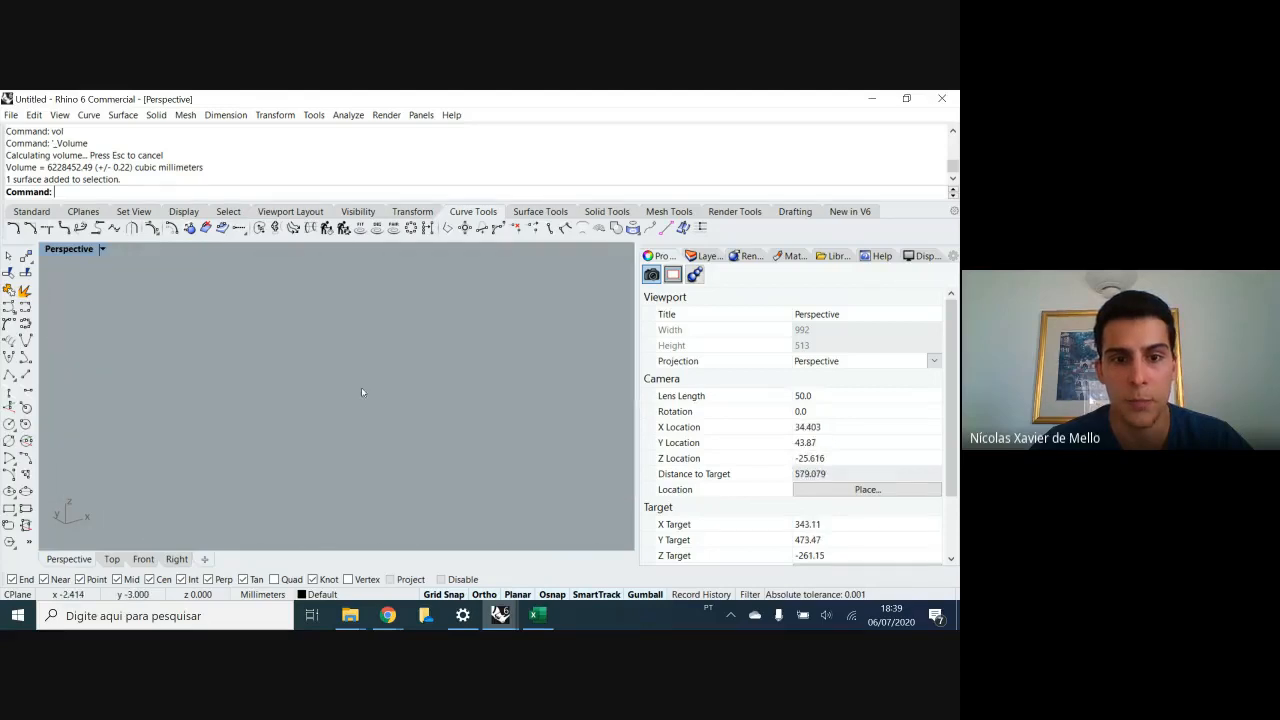
- Delete the revolved bulb surface, keeping its profile curve
{"action": "right_click_drag", "start_coordinate": [362, 398], "coordinate": [339, 436]}
{"action": "left_click", "coordinate": [339, 436]}
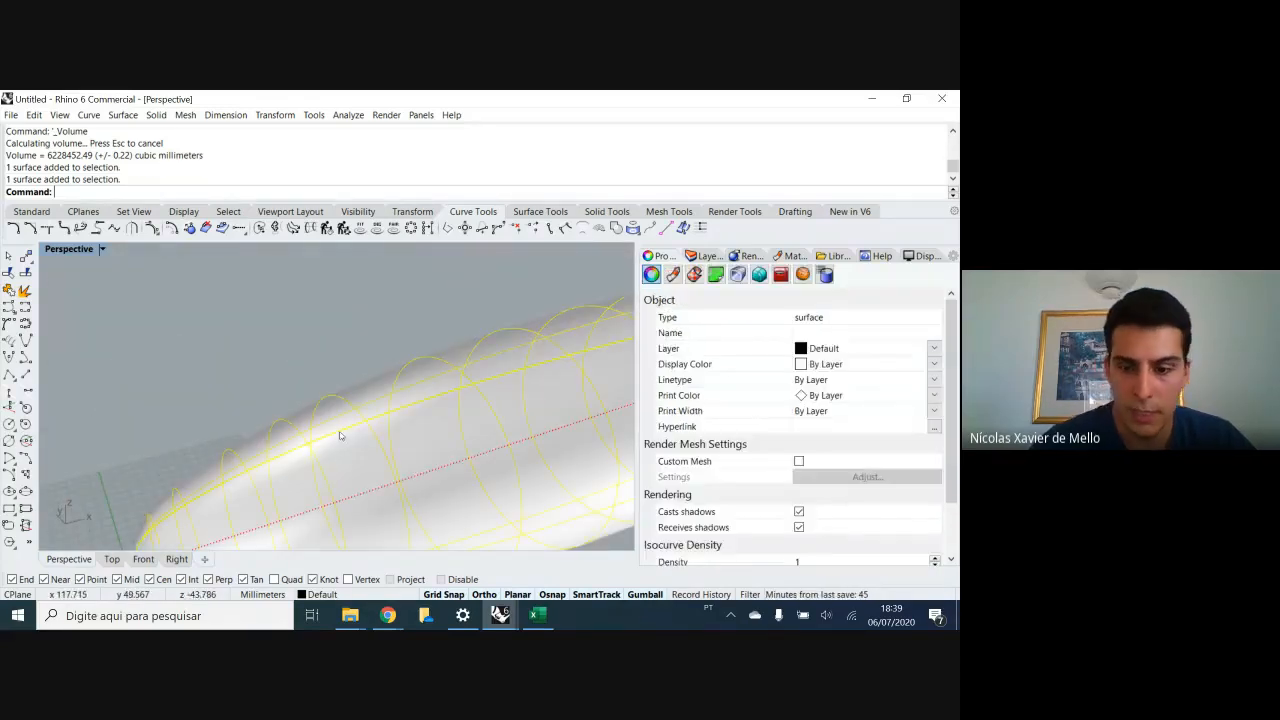
{"action": "key", "text": "Delete"}
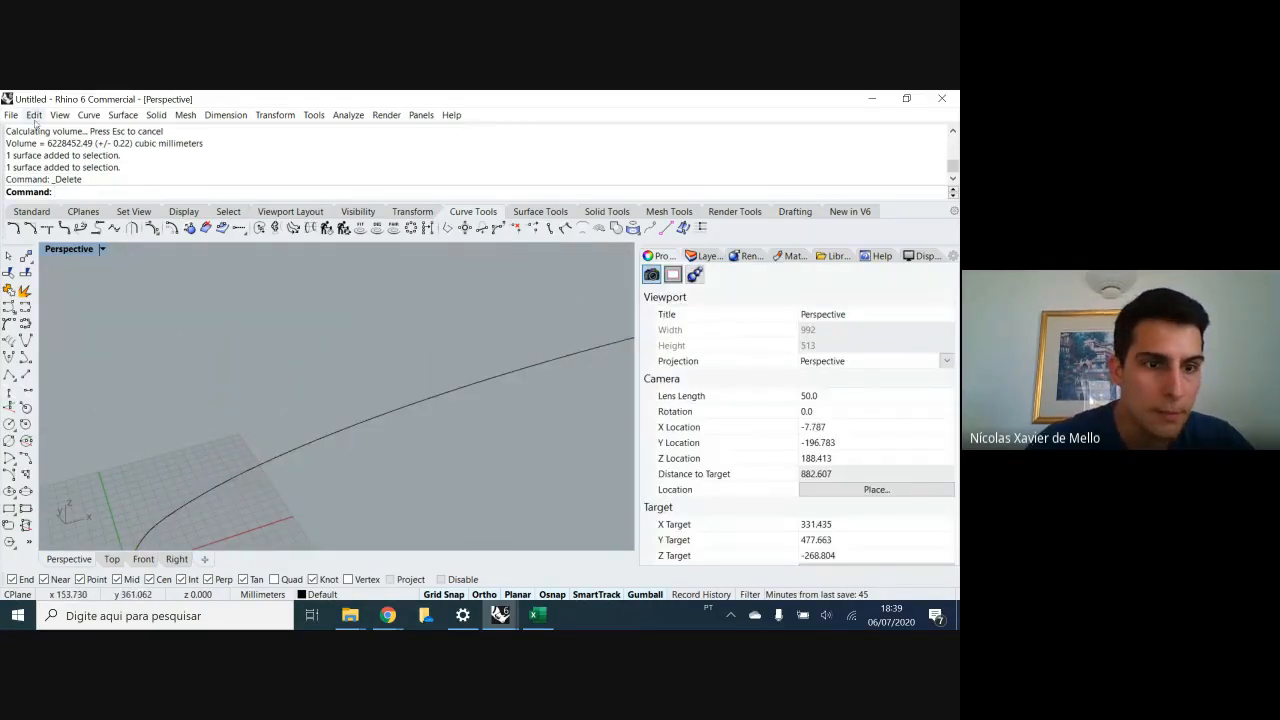
- Select the half-profile curve and show its nose end in a maximized Top viewport
{"action": "double_click", "coordinate": [65, 251]}
{"action": "scroll", "coordinate": [164, 346], "scroll_direction": "down", "scroll_amount": 5}
{"action": "right_click_drag", "start_coordinate": [163, 345], "coordinate": [207, 313]}
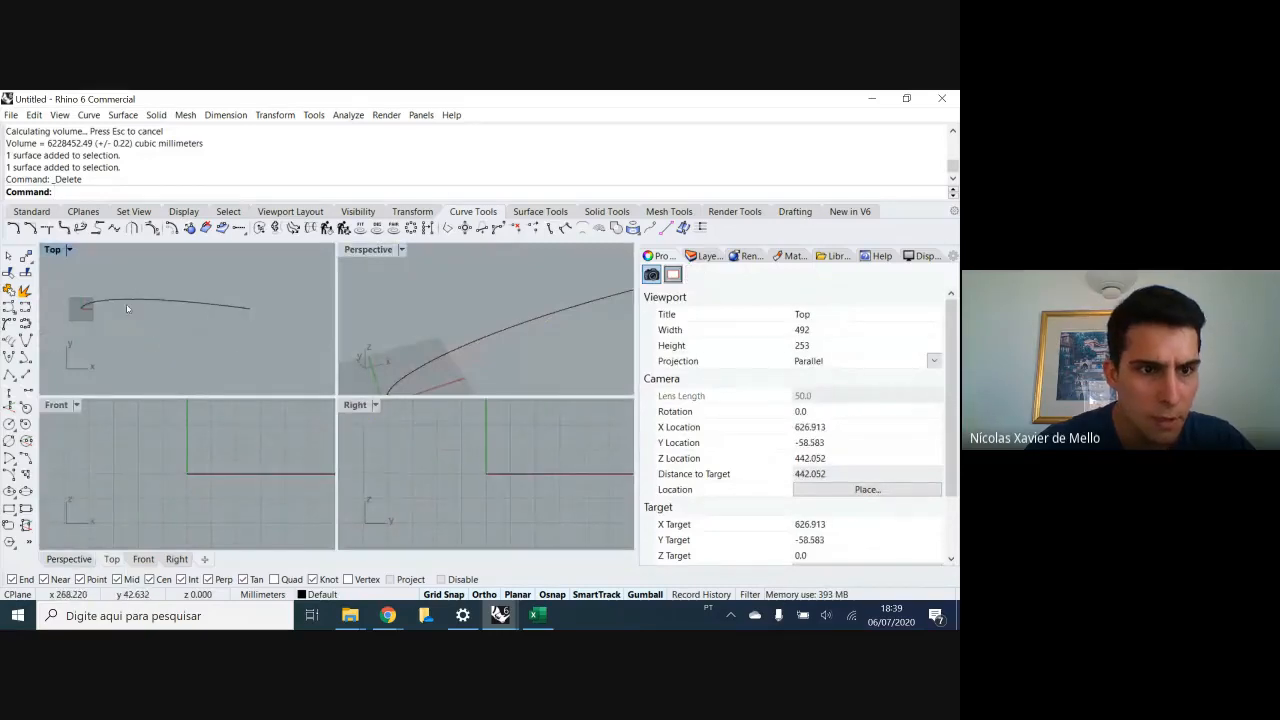
{"action": "left_click", "coordinate": [126, 299]}
{"action": "scroll", "coordinate": [76, 300], "scroll_direction": "up", "scroll_amount": 15}
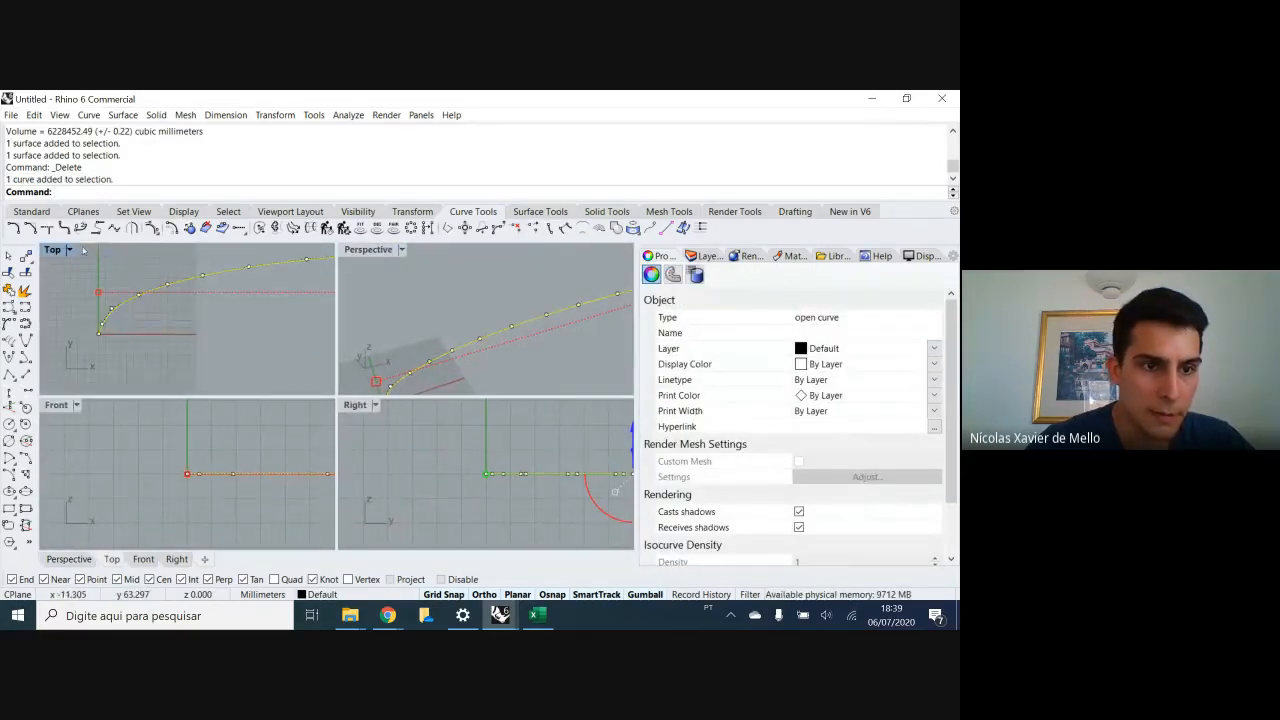
{"action": "double_click", "coordinate": [52, 250]}
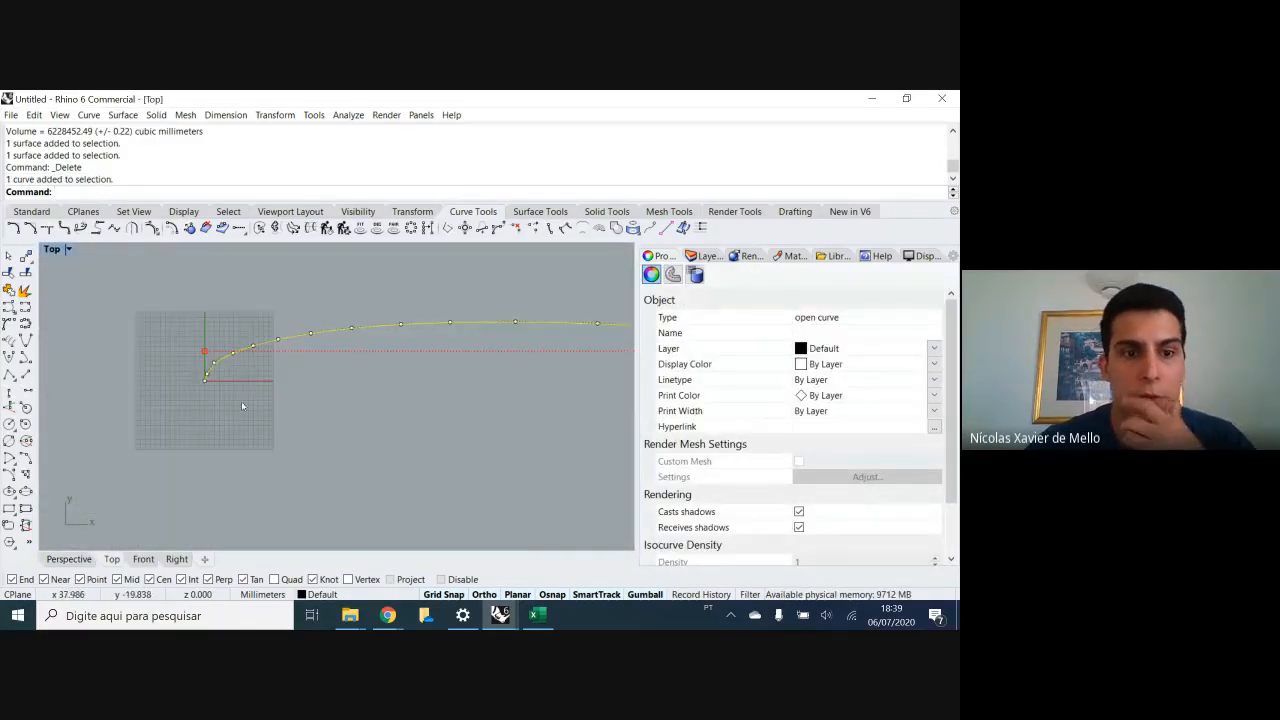
- Switch to Chrome to look at the NACA 0006 profile on the Airfoil Tools page, and return to Rhino
{"action": "left_click", "coordinate": [389, 618]}
{"action": "left_click", "coordinate": [372, 571]}
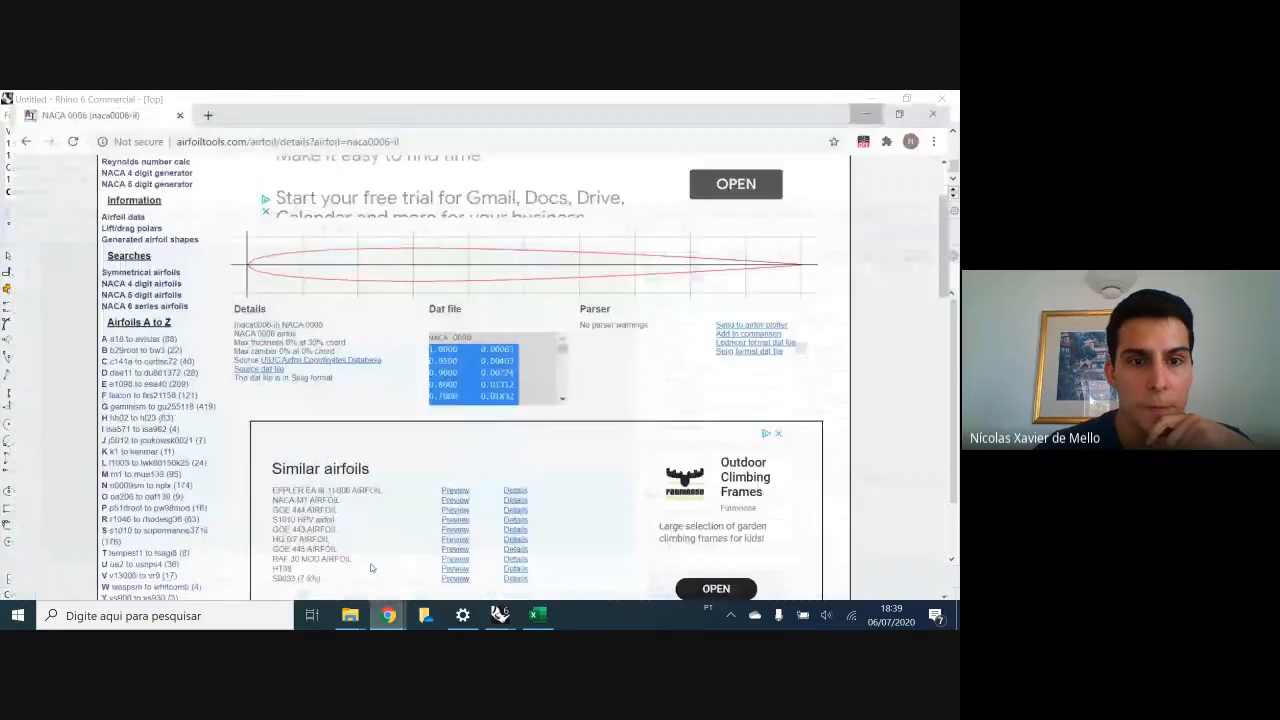
{"action": "left_click", "coordinate": [873, 101]}
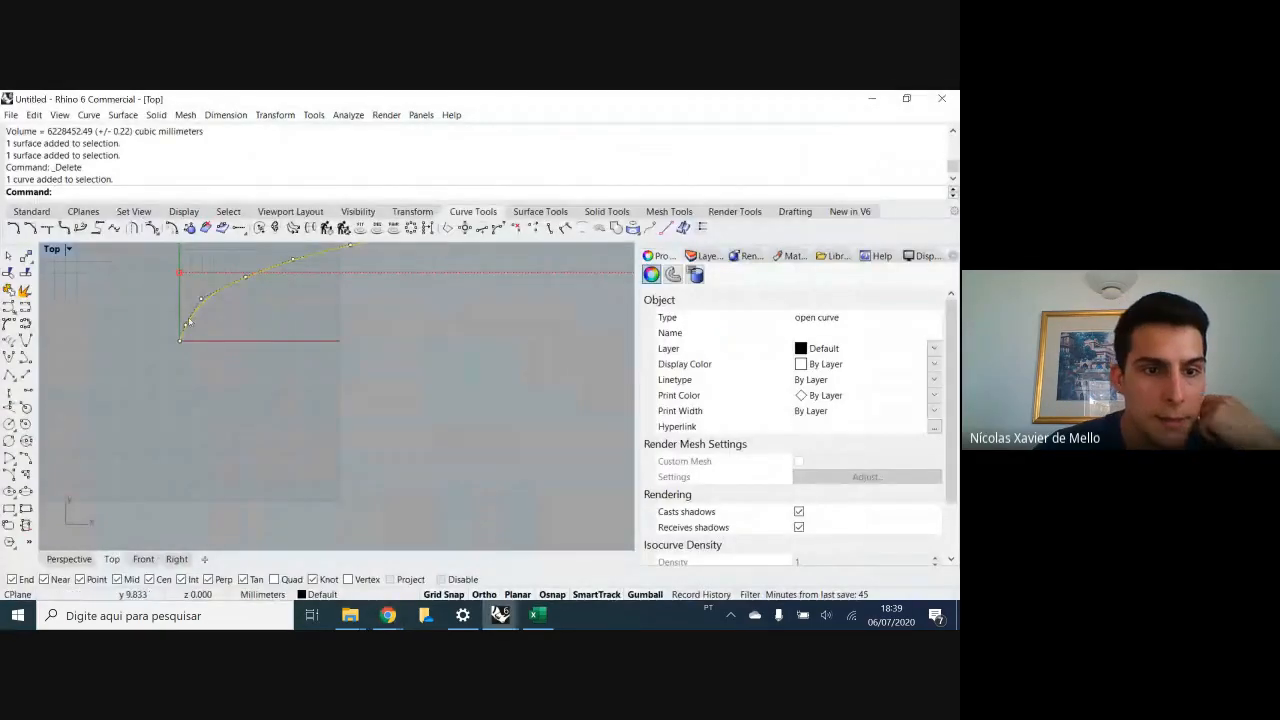
- Inspect the profile curve's control point nearest the nose, and clear the selection
{"action": "scroll", "coordinate": [183, 330], "scroll_direction": "up", "scroll_amount": 3}
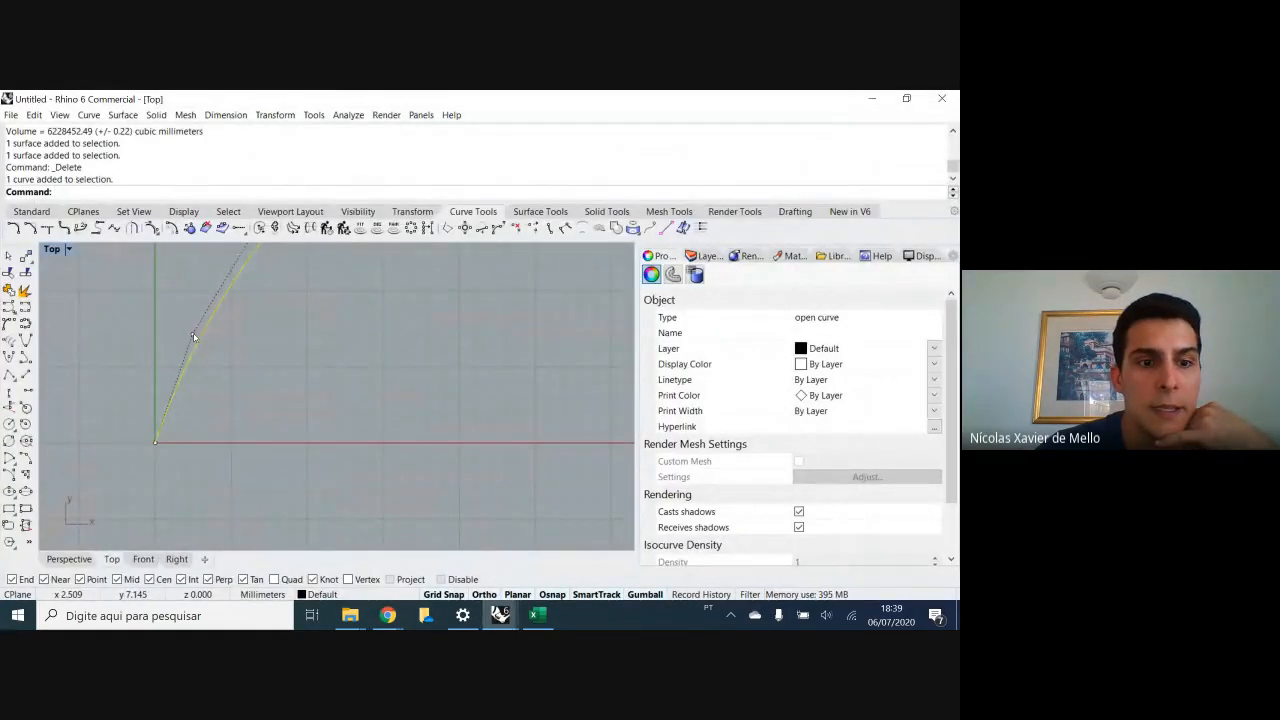
{"action": "left_click", "coordinate": [193, 333]}
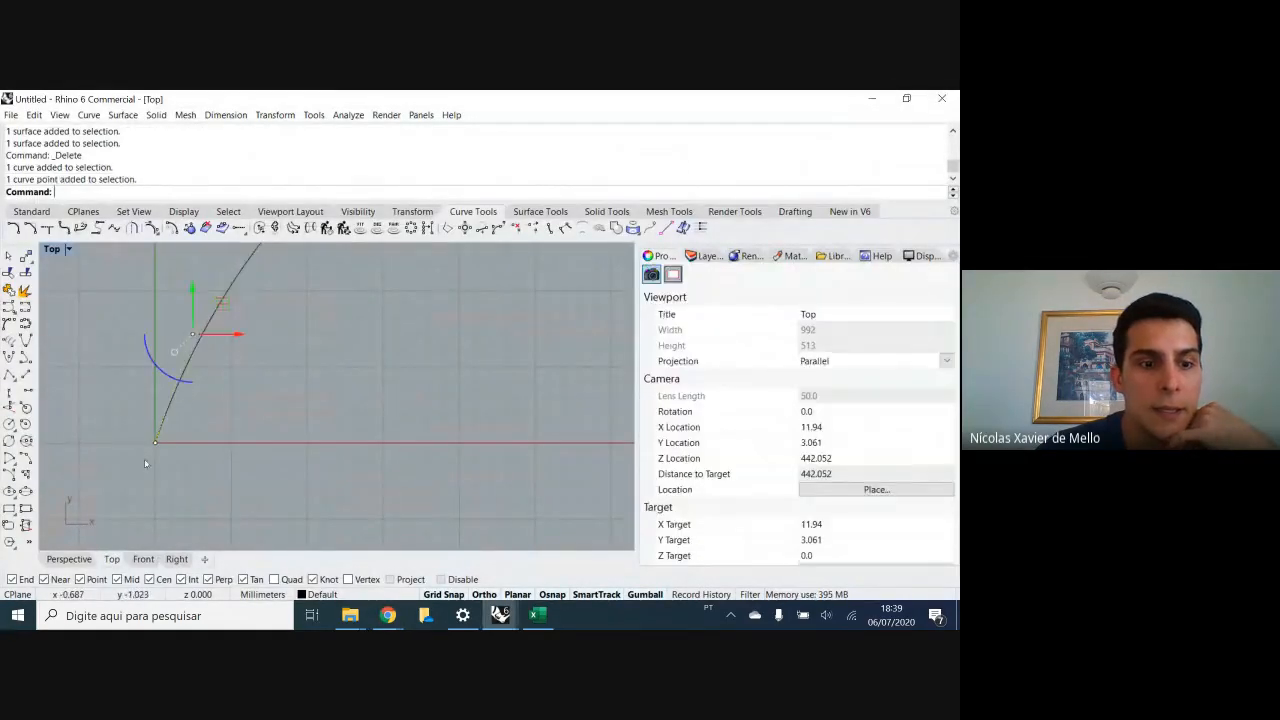
{"action": "scroll", "coordinate": [206, 358], "scroll_direction": "down", "scroll_amount": 6}
{"action": "left_click", "coordinate": [216, 374]}
{"action": "scroll", "coordinate": [210, 366], "scroll_direction": "down", "scroll_amount": 2}
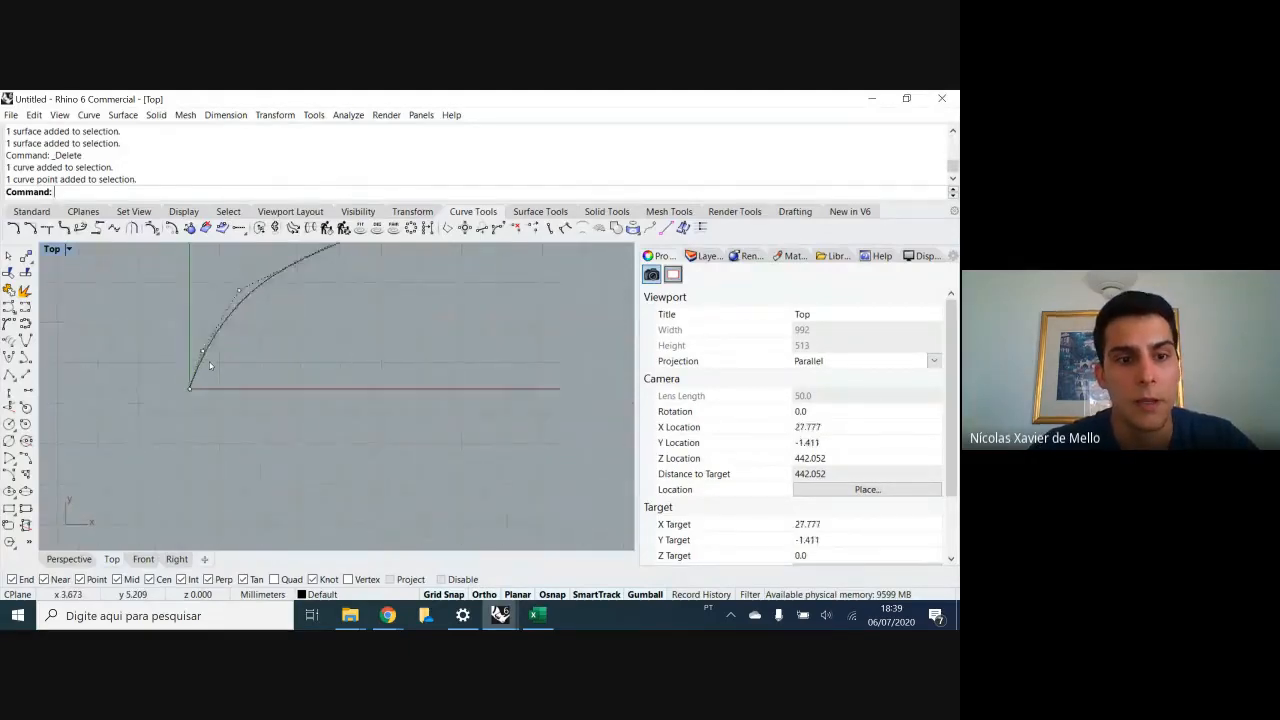
- Mirror a copy of the half-profile curve across the X axis, starting the mirror plane at the origin
{"action": "left_click", "coordinate": [220, 330]}
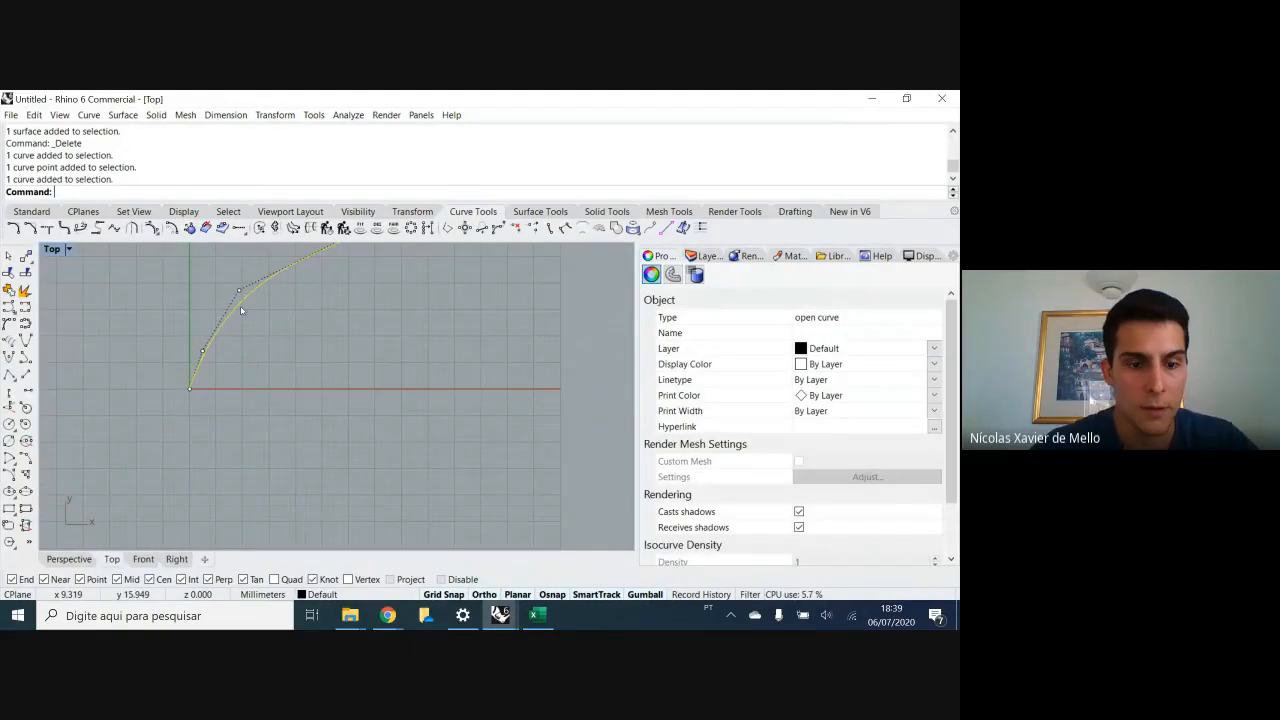
{"action": "type", "text": "mirr"}
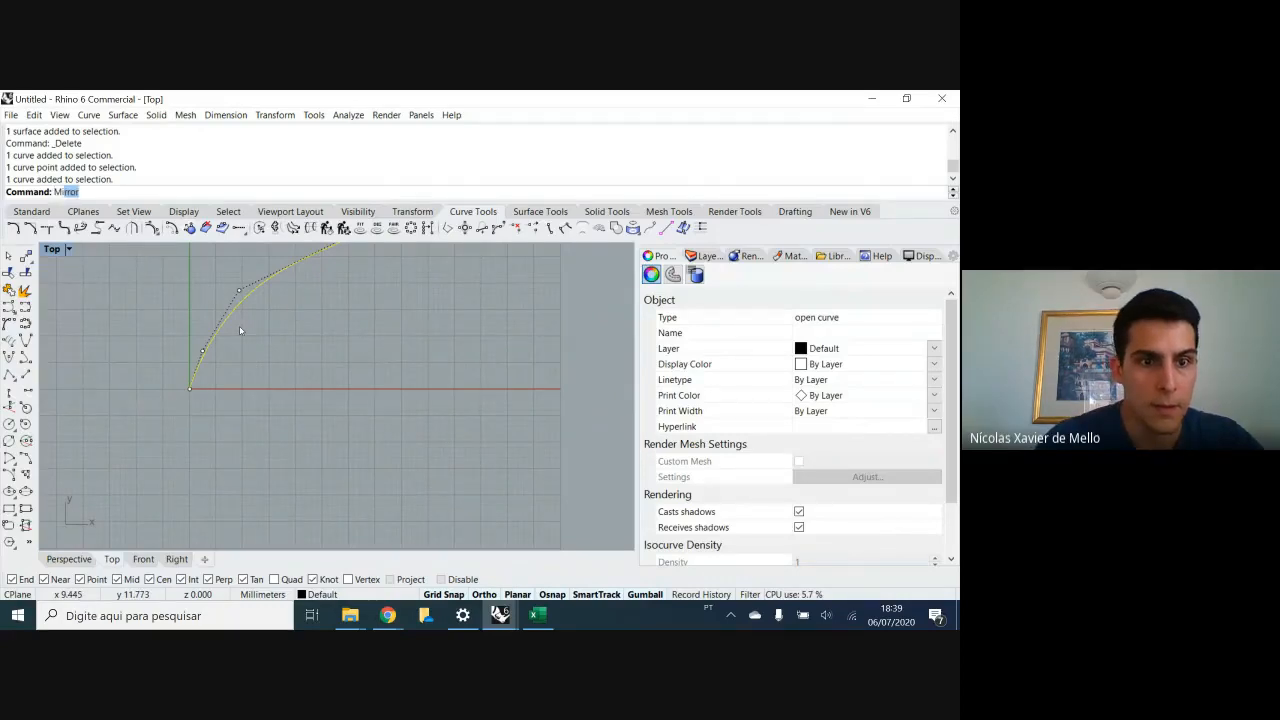
{"action": "key", "text": "Return"}
{"action": "left_click", "coordinate": [190, 388]}
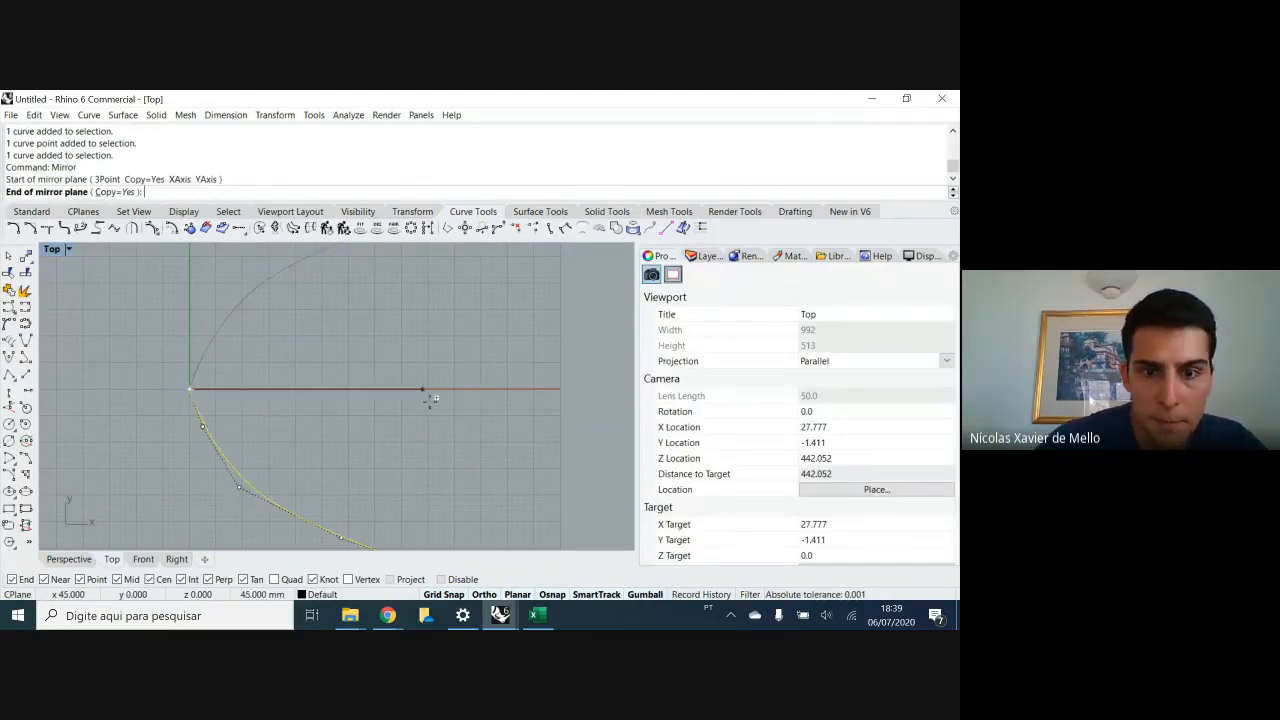
{"action": "left_click", "coordinate": [440, 392]}
{"action": "scroll", "coordinate": [395, 400], "scroll_direction": "down", "scroll_amount": 2}
{"action": "key", "text": "Escape"}
- Turn on the control points of both profile curves and inspect those around the nose
{"action": "scroll", "coordinate": [280, 400], "scroll_direction": "up", "scroll_amount": 3}
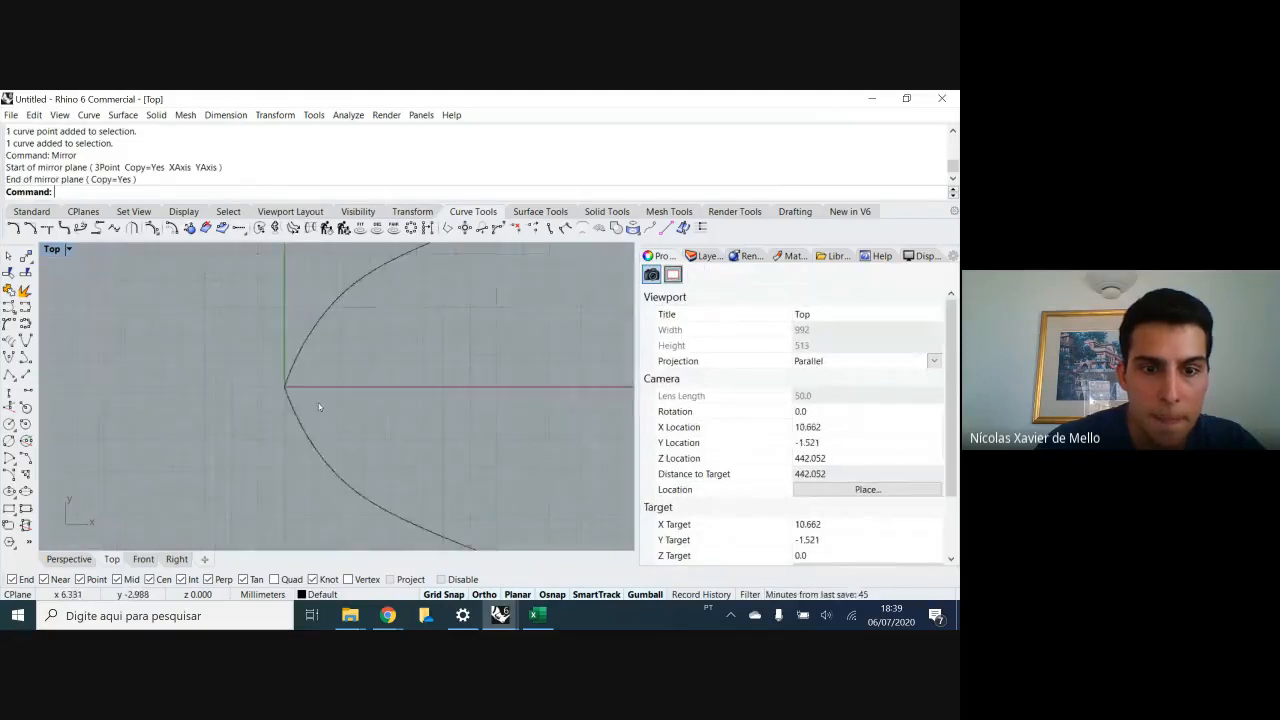
{"action": "key", "text": "ctrl+a"}
{"action": "scroll", "coordinate": [285, 398], "scroll_direction": "up", "scroll_amount": 2}
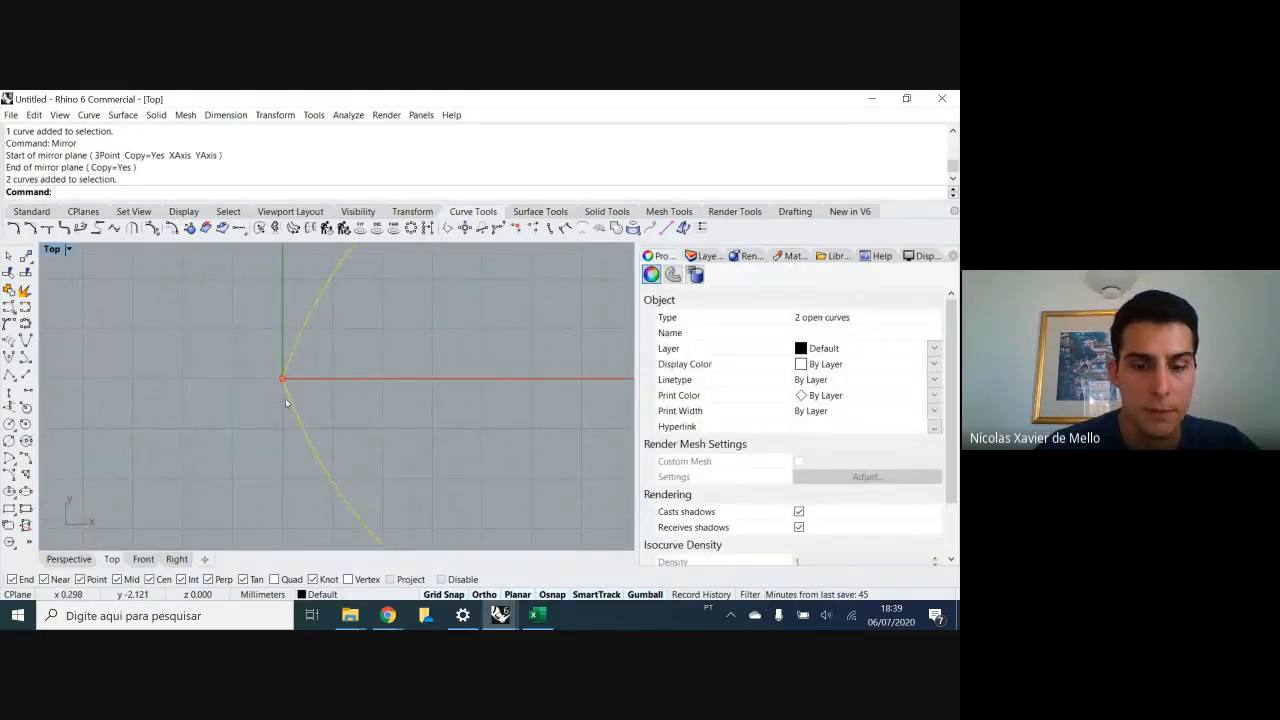
{"action": "key", "text": "F10"}
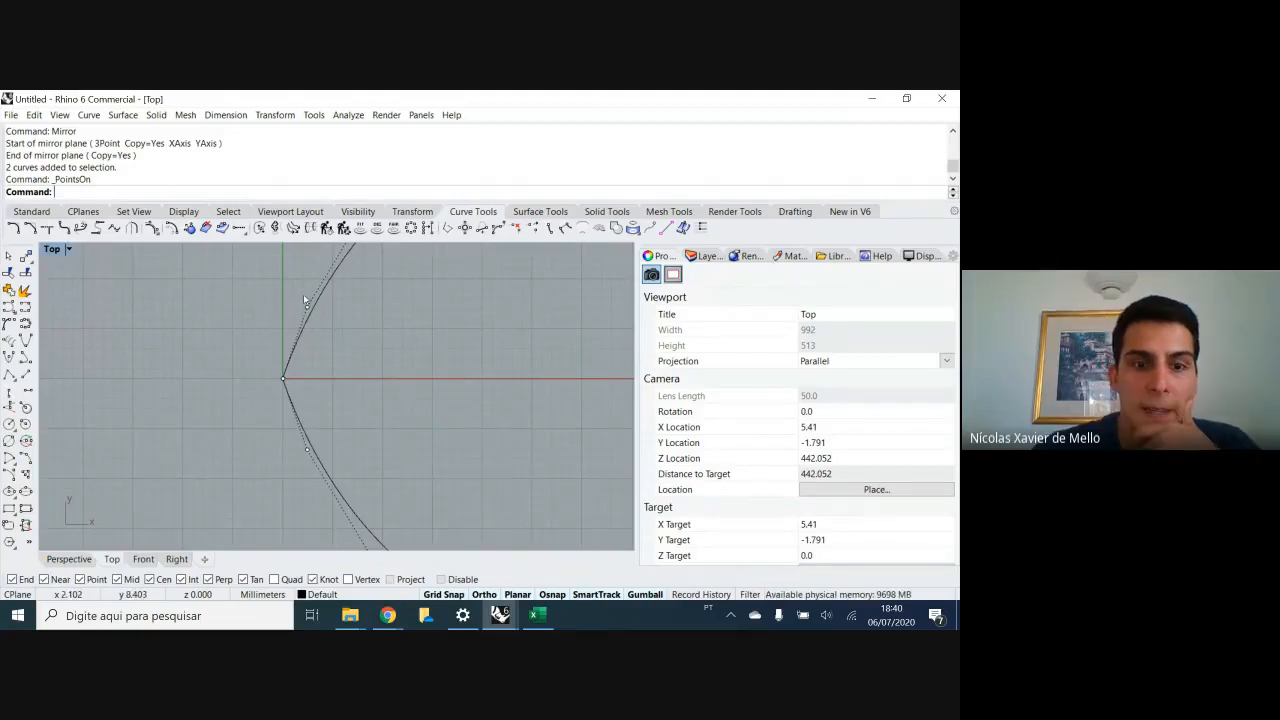
{"action": "left_click_drag", "start_coordinate": [338, 307], "coordinate": [251, 467]}
{"action": "left_click", "coordinate": [399, 427]}
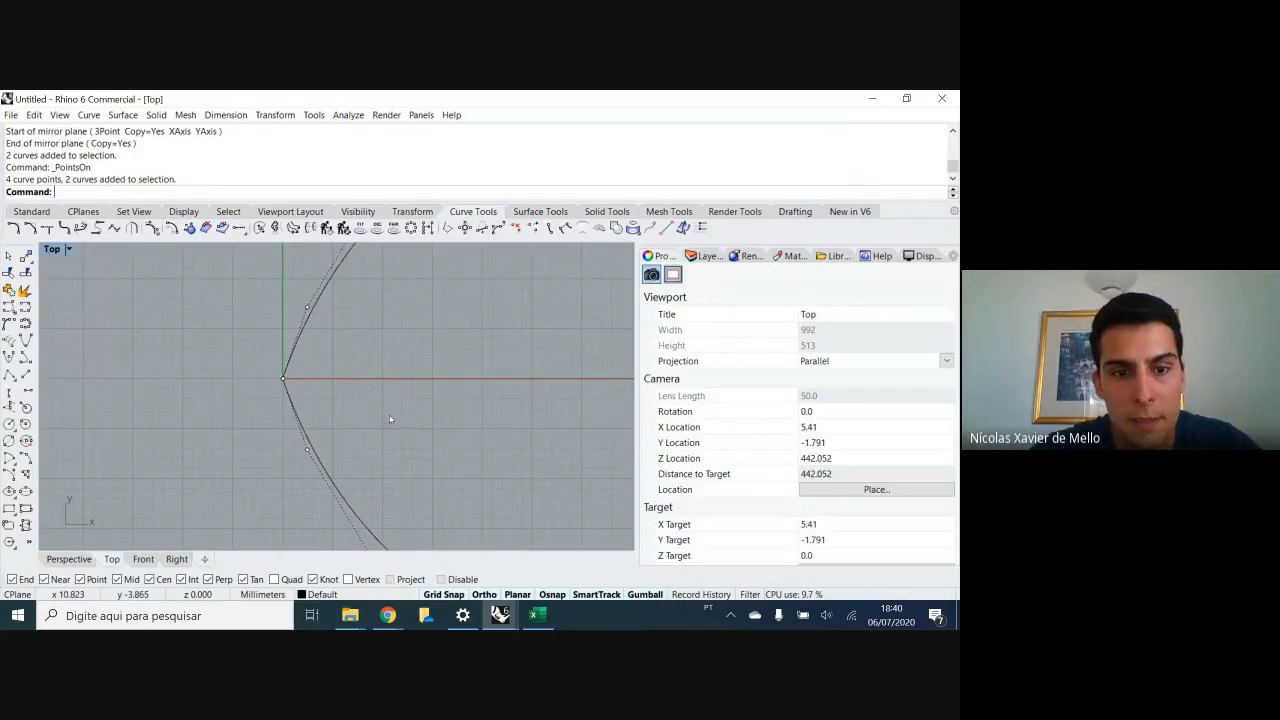
- Draw a vertical guide line down from the origin and move it up so it spans both sides of the X axis
{"action": "left_click", "coordinate": [307, 313]}
{"action": "left_click", "coordinate": [307, 311]}
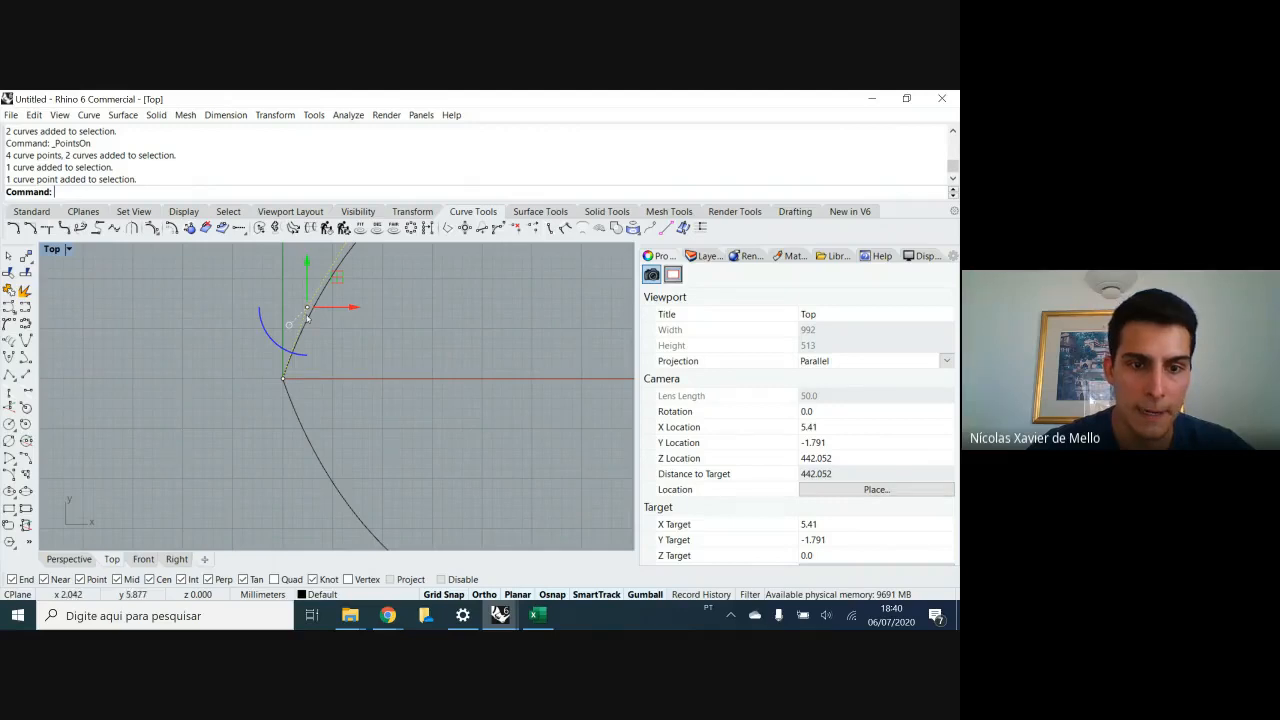
{"action": "type", "text": "Line"}
{"action": "key", "text": "Return"}
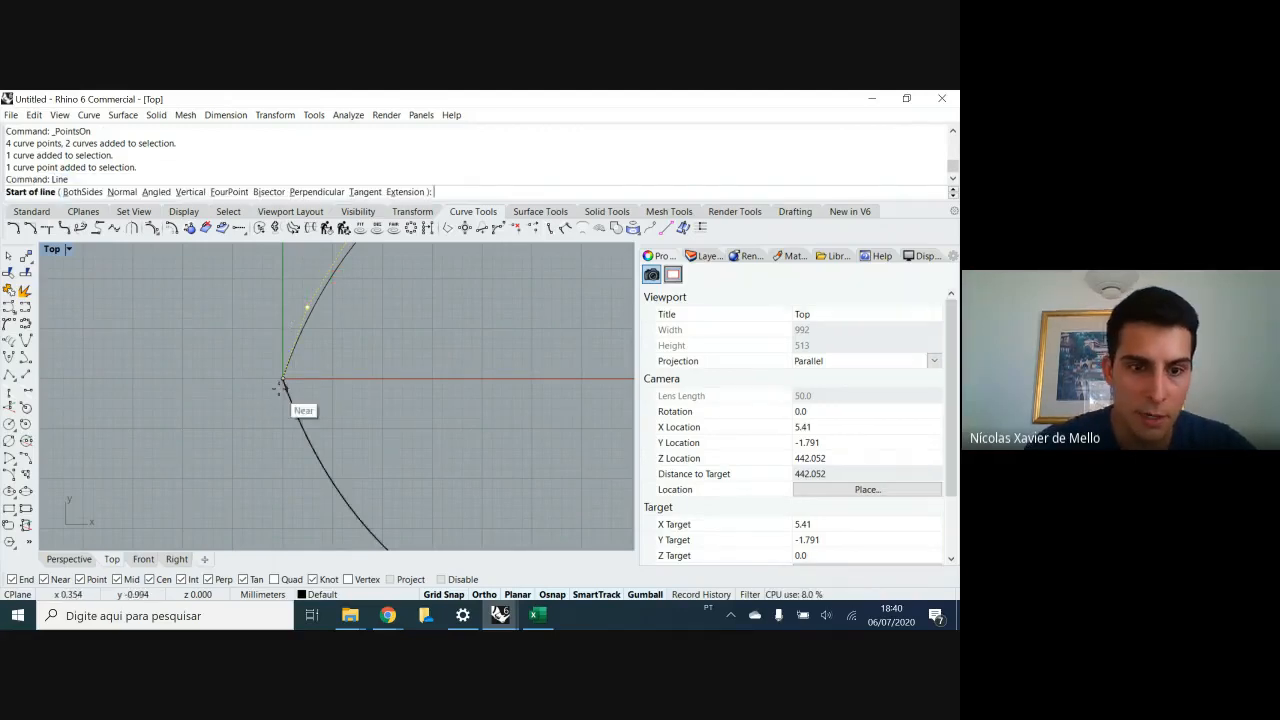
{"action": "left_click", "coordinate": [283, 378]}
{"action": "left_click", "coordinate": [283, 495]}
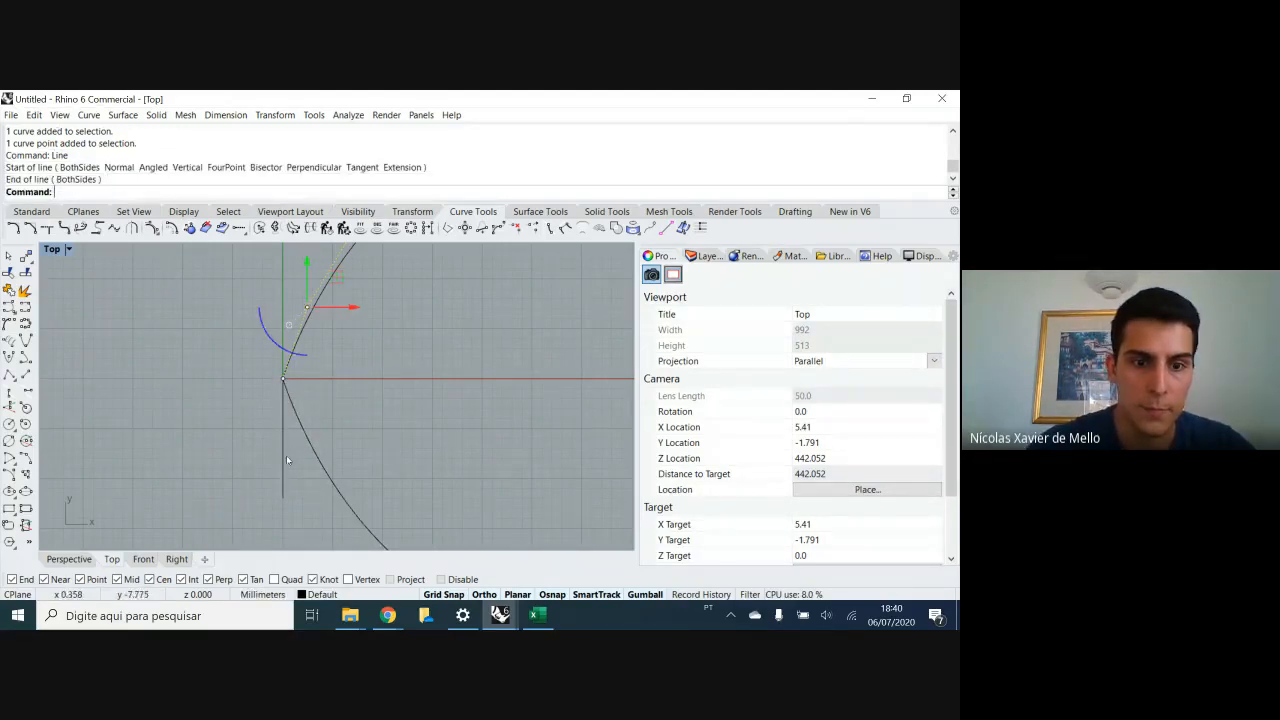
{"action": "left_click", "coordinate": [282, 470]}
{"action": "left_click_drag", "start_coordinate": [282, 390], "coordinate": [283, 331]}
- Move the upper profile curve's control point nearest the nose onto the vertical through the origin, making the nose tangent vertical
{"action": "left_click", "coordinate": [337, 287]}
{"action": "left_click", "coordinate": [299, 340]}
{"action": "scroll", "coordinate": [307, 346], "scroll_direction": "down", "scroll_amount": 18}
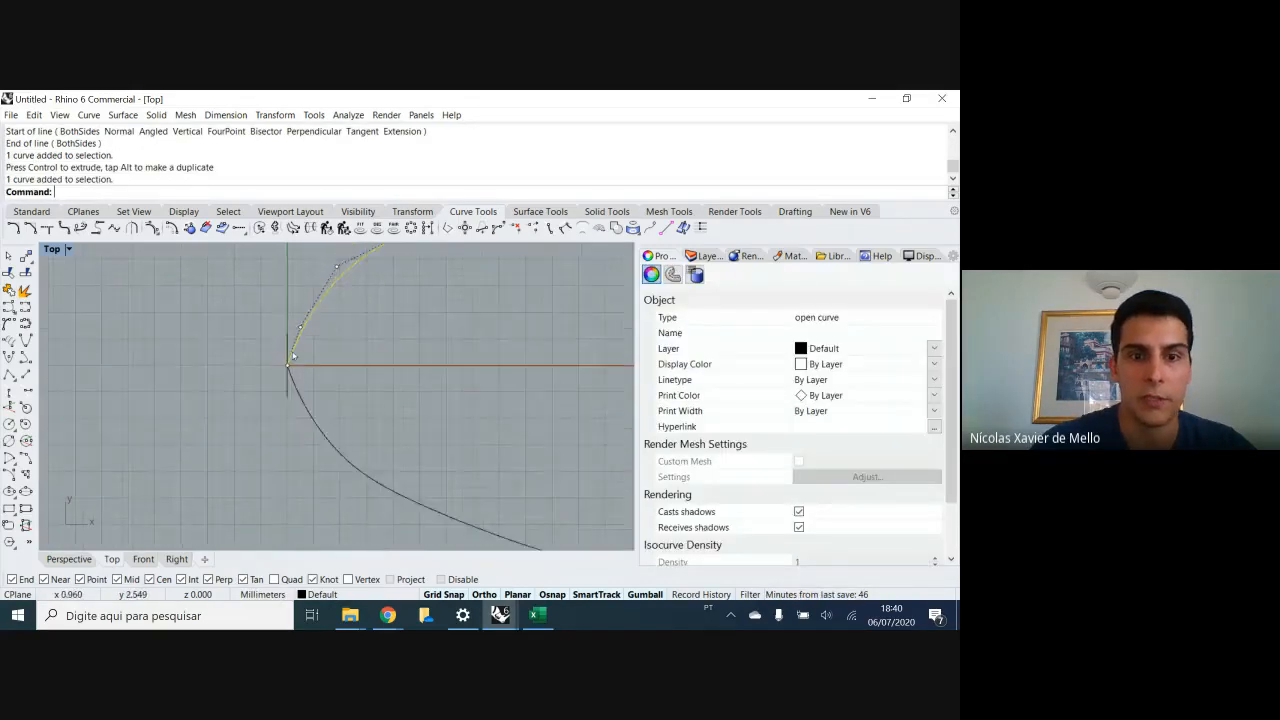
{"action": "scroll", "coordinate": [302, 343], "scroll_direction": "up", "scroll_amount": 9}
{"action": "scroll", "coordinate": [321, 345], "scroll_direction": "up", "scroll_amount": 3}
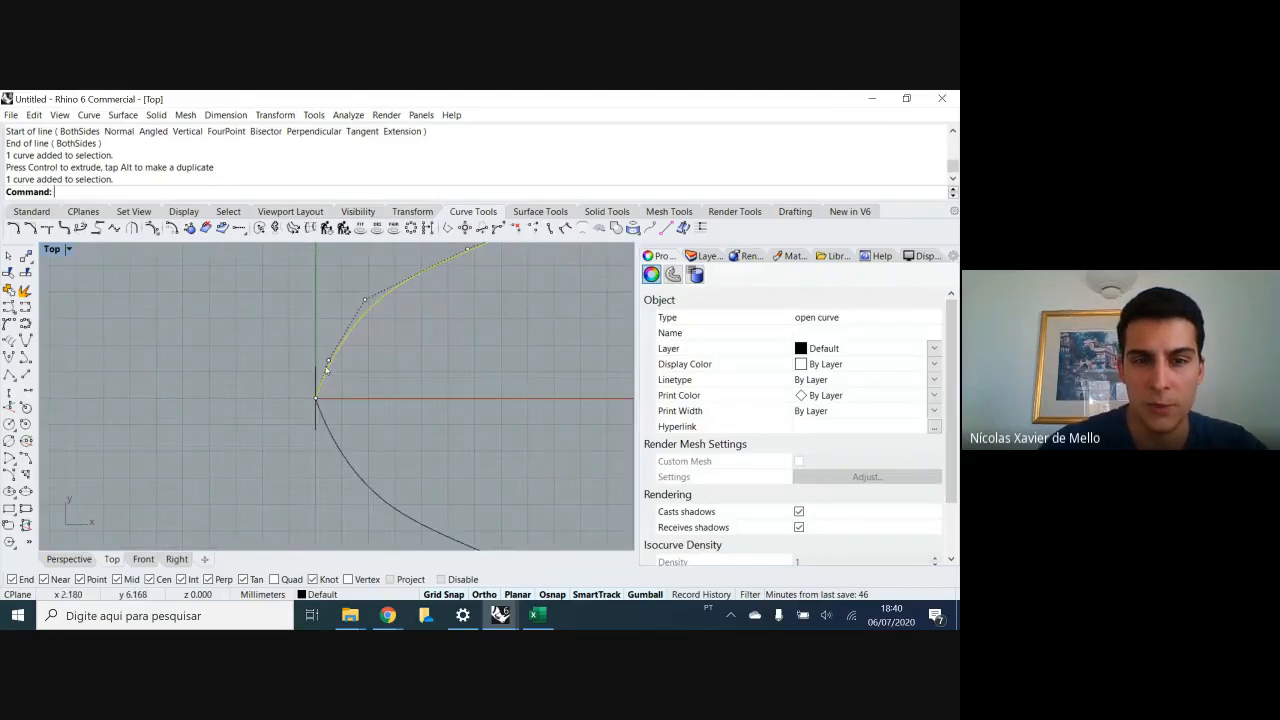
{"action": "scroll", "coordinate": [323, 380], "scroll_direction": "up", "scroll_amount": 3}
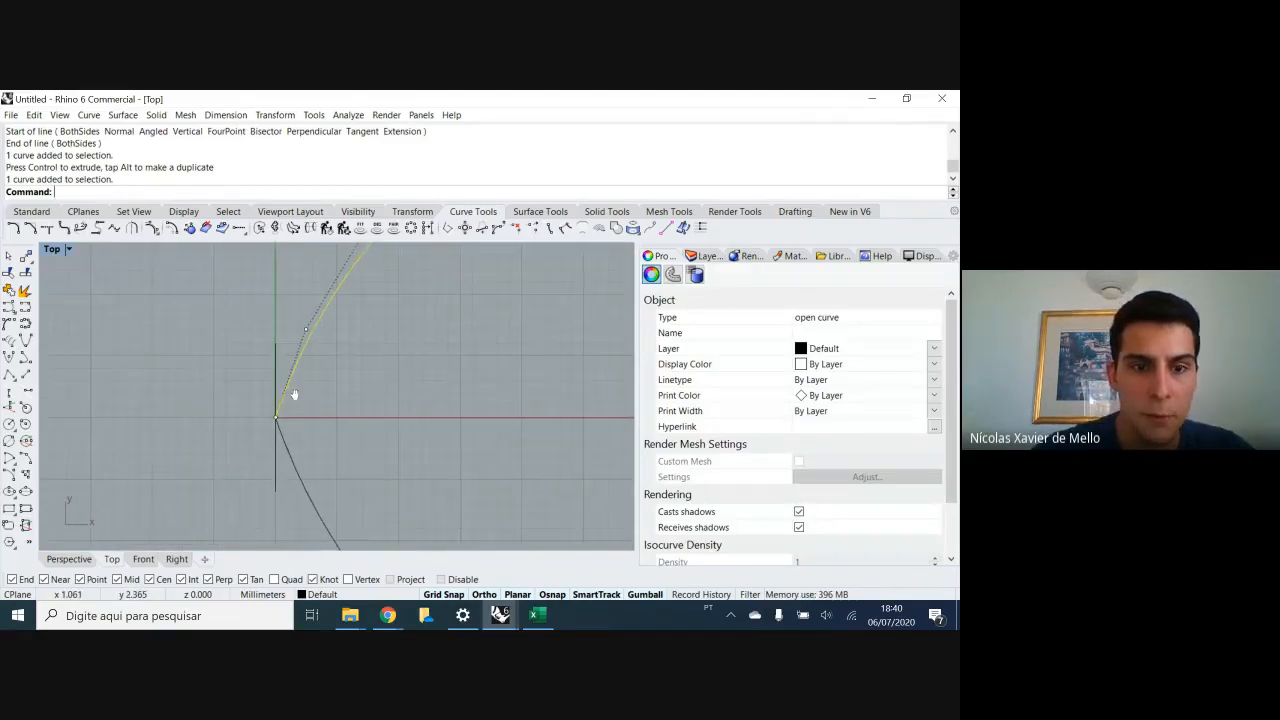
{"action": "scroll", "coordinate": [275, 410], "scroll_direction": "down", "scroll_amount": 4}
{"action": "right_click_drag", "start_coordinate": [392, 332], "coordinate": [320, 383]}
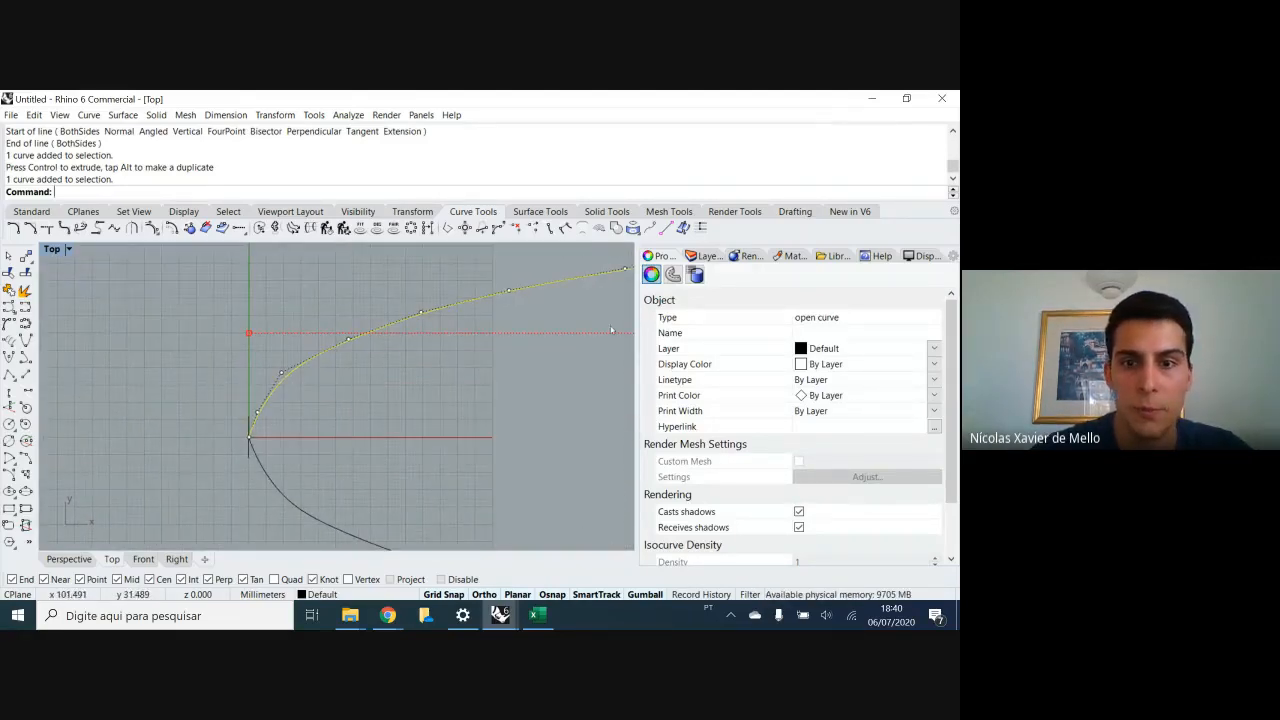
{"action": "scroll", "coordinate": [367, 424], "scroll_direction": "down", "scroll_amount": 4}
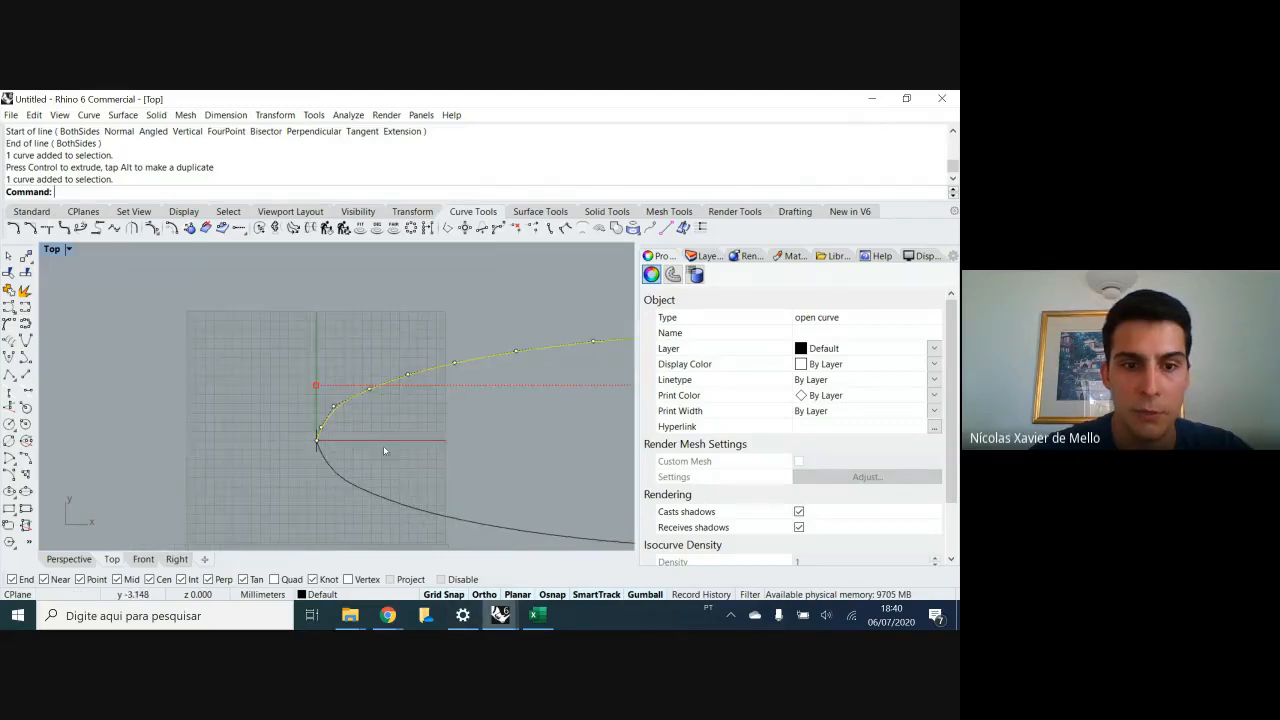
{"action": "scroll", "coordinate": [272, 446], "scroll_direction": "up", "scroll_amount": 4}
{"action": "scroll", "coordinate": [323, 420], "scroll_direction": "up", "scroll_amount": 4}
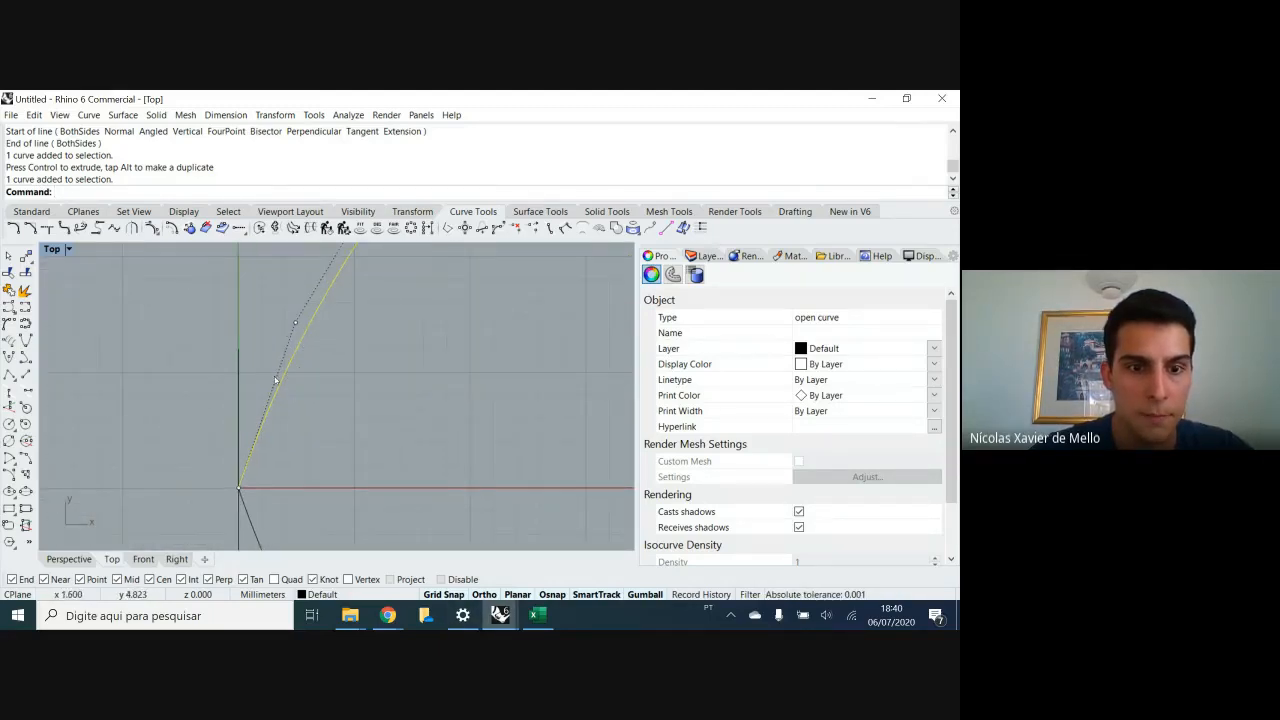
{"action": "scroll", "coordinate": [270, 403], "scroll_direction": "up", "scroll_amount": 1}
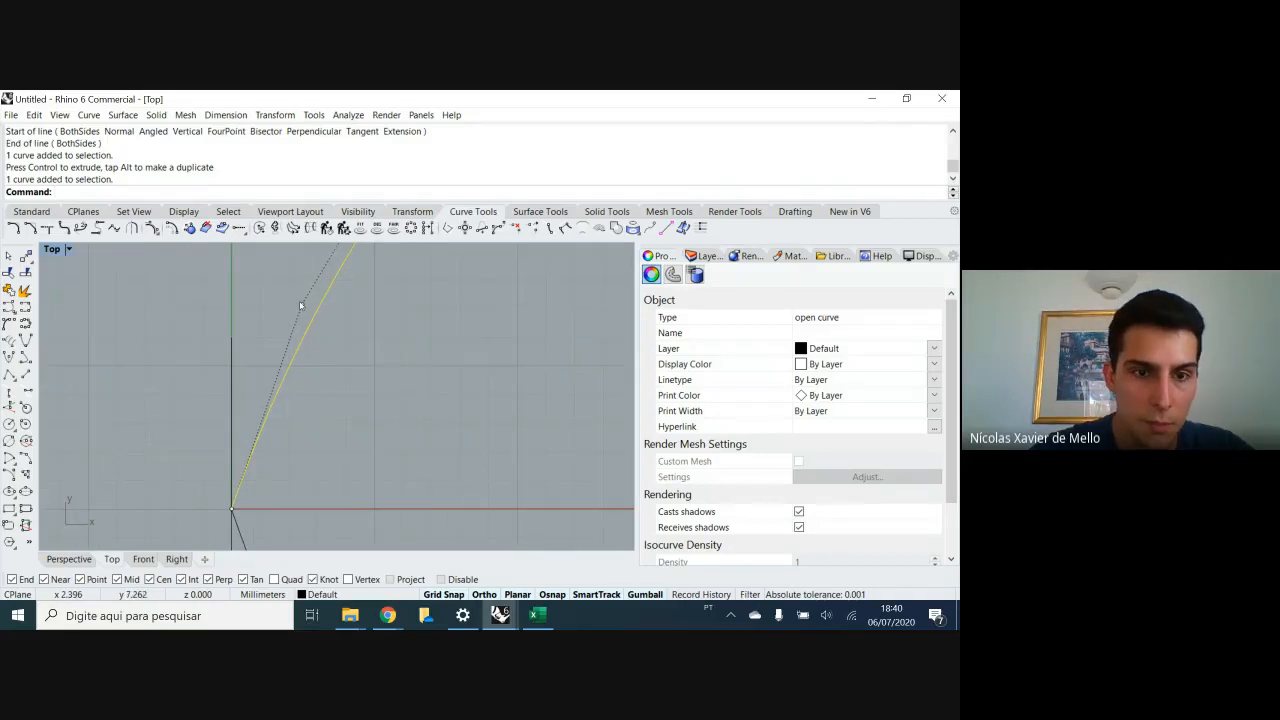
{"action": "left_click_drag", "start_coordinate": [302, 306], "coordinate": [238, 300]}
{"action": "right_click_drag", "start_coordinate": [300, 406], "coordinate": [291, 344]}
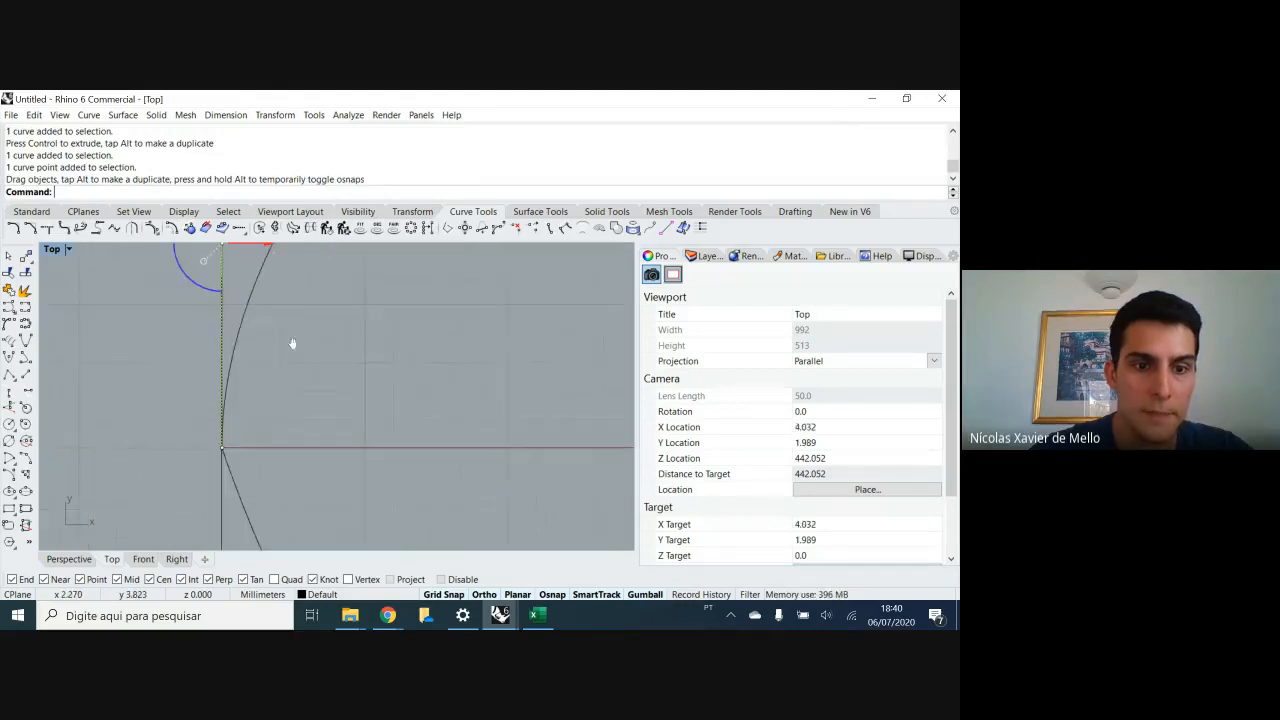
{"action": "scroll", "coordinate": [290, 366], "scroll_direction": "down", "scroll_amount": 10}
{"action": "key", "text": "Escape"}
- Move the mirrored lower curve's control point nearest the nose onto the vertical guide line, and clear the selection
{"action": "left_click", "coordinate": [292, 412]}
{"action": "scroll", "coordinate": [290, 412], "scroll_direction": "up", "scroll_amount": 6}
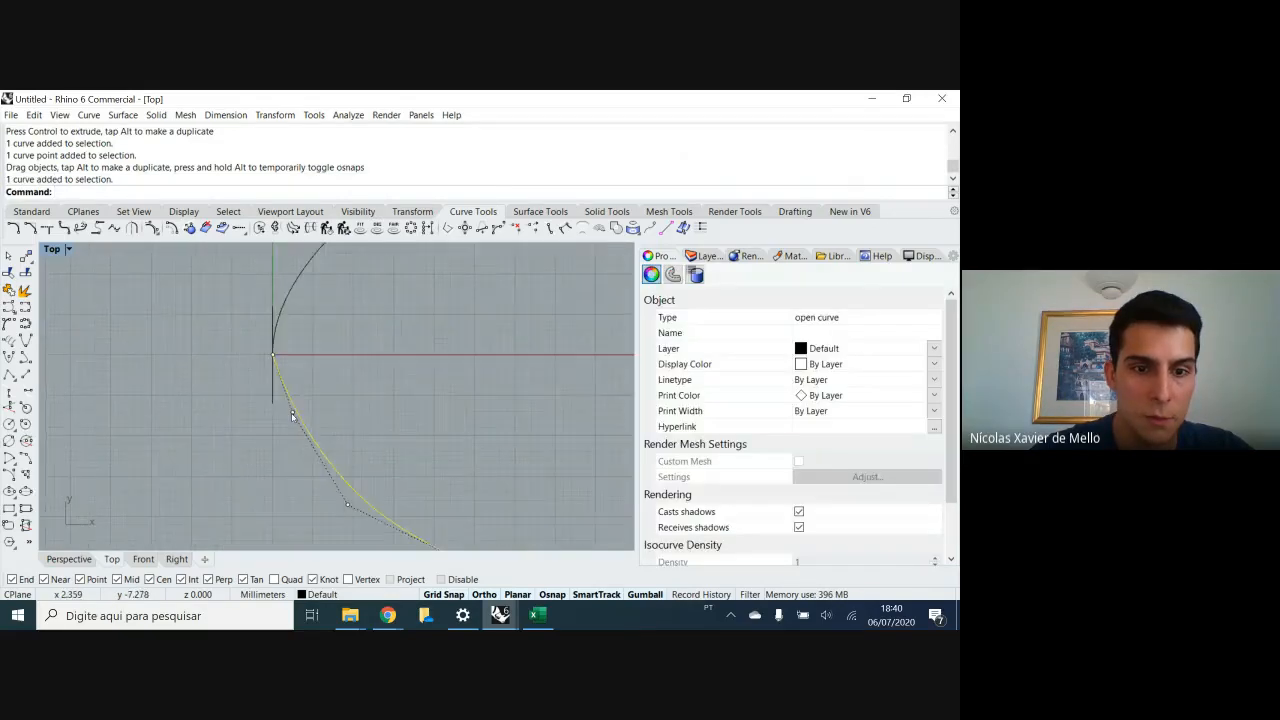
{"action": "left_click_drag", "start_coordinate": [291, 411], "coordinate": [273, 412]}
{"action": "key", "text": "Escape"}
{"action": "key", "text": "Escape"}
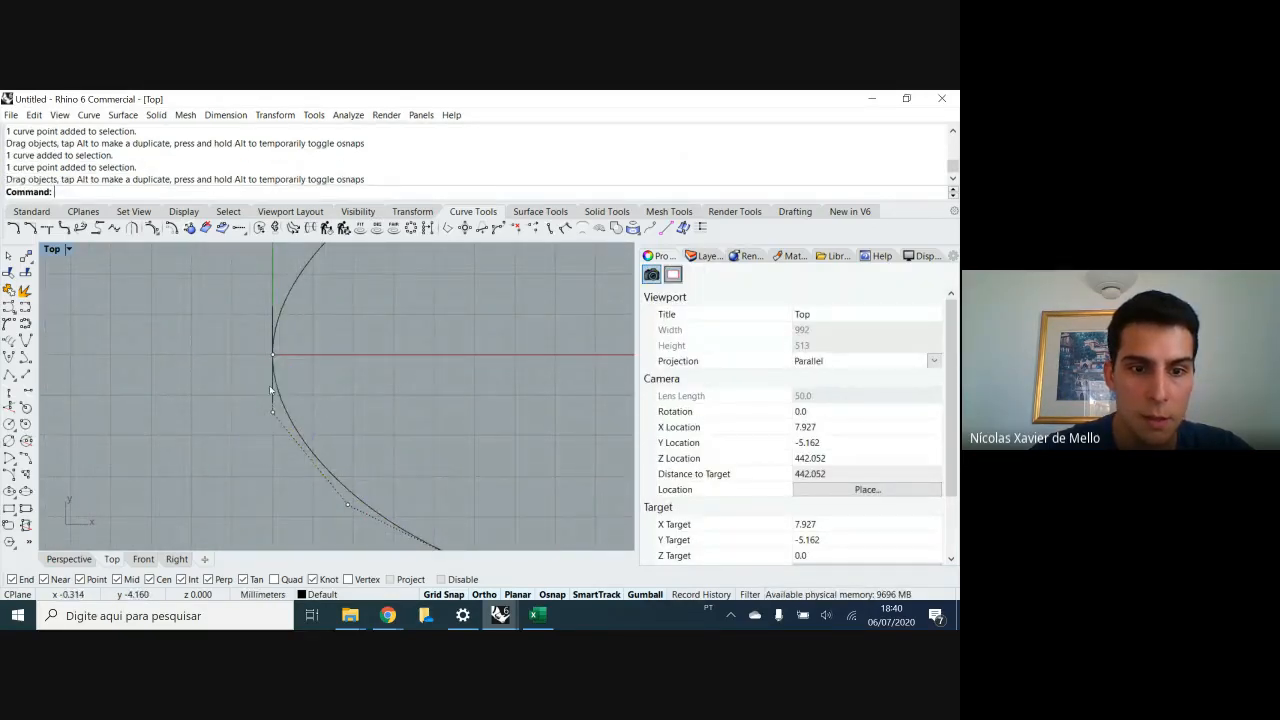
- Delete the vertical guide line at the nose and the mirrored lower profile curve
{"action": "left_click", "coordinate": [272, 321]}
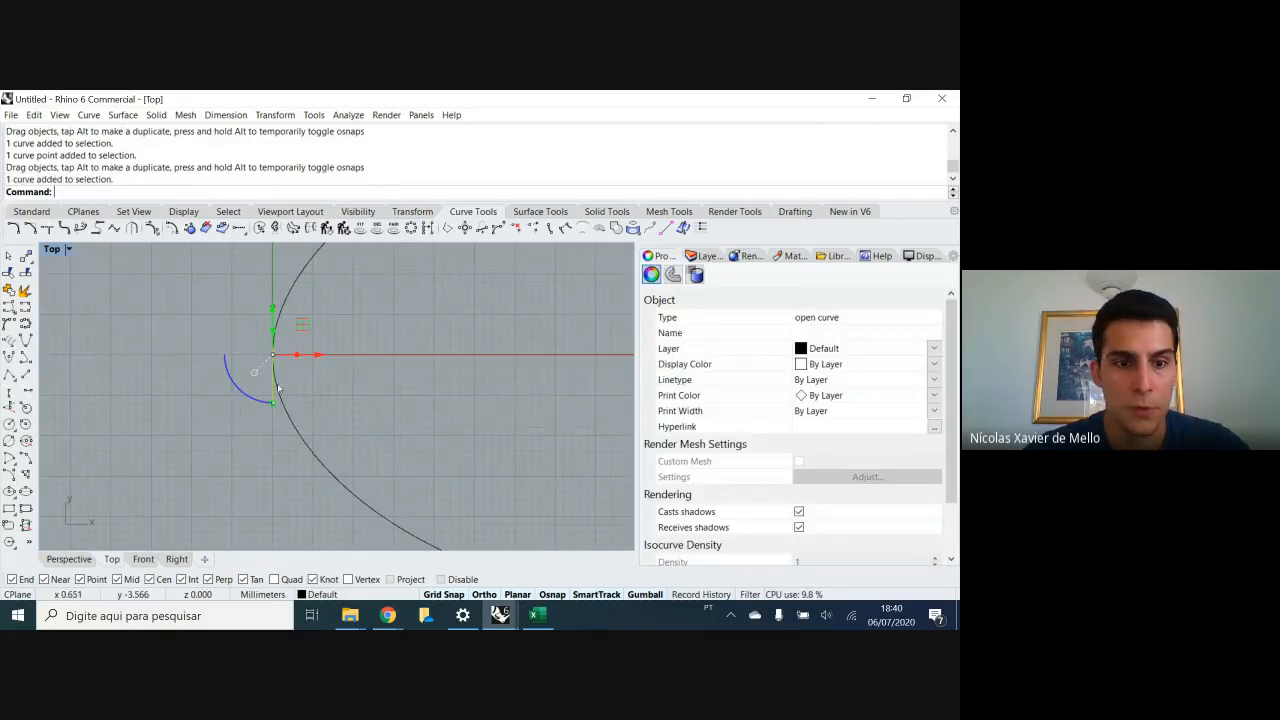
{"action": "key", "text": "Delete"}
{"action": "scroll", "coordinate": [259, 297], "scroll_direction": "up", "scroll_amount": 2}
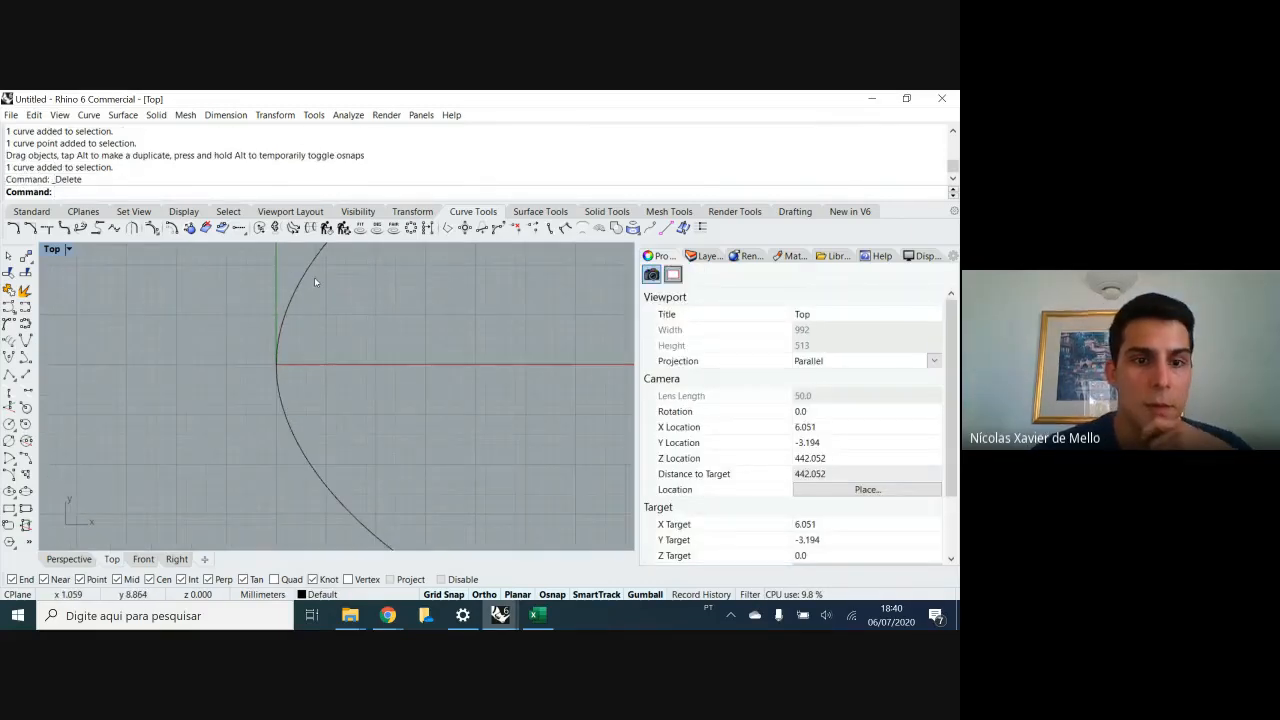
{"action": "scroll", "coordinate": [267, 398], "scroll_direction": "down", "scroll_amount": 3}
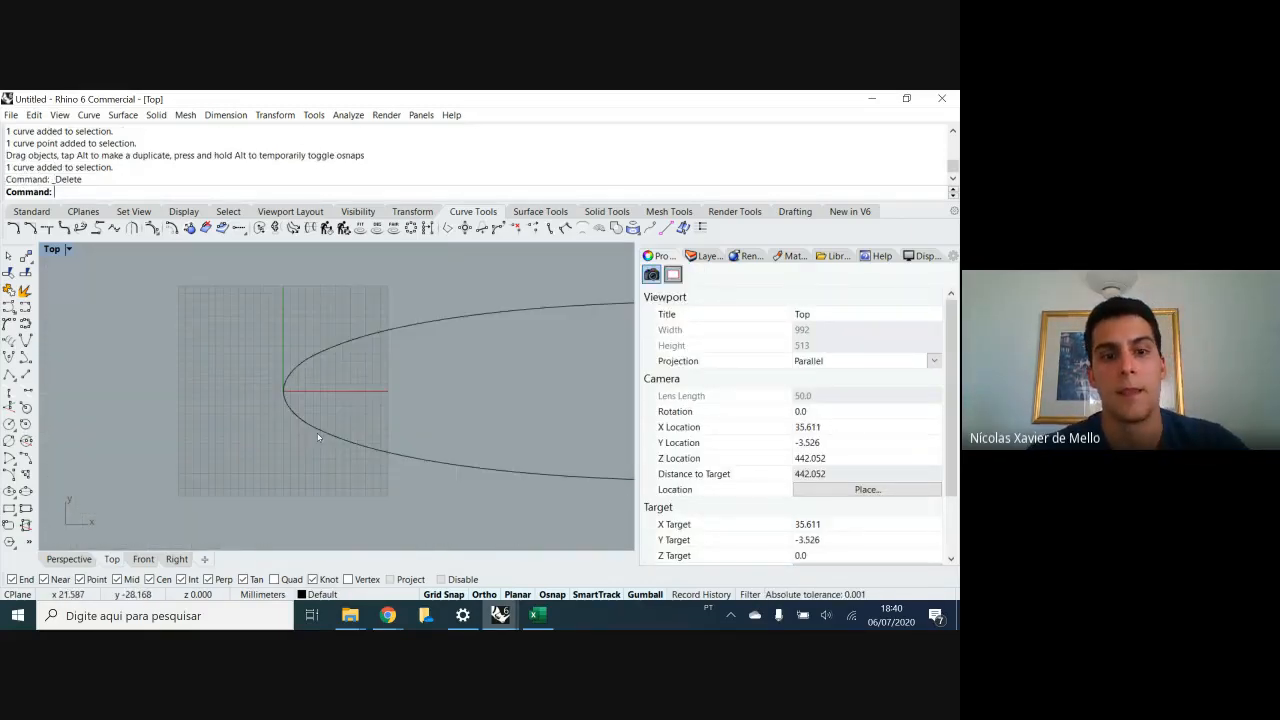
{"action": "left_click", "coordinate": [326, 438]}
{"action": "key", "text": "Delete"}
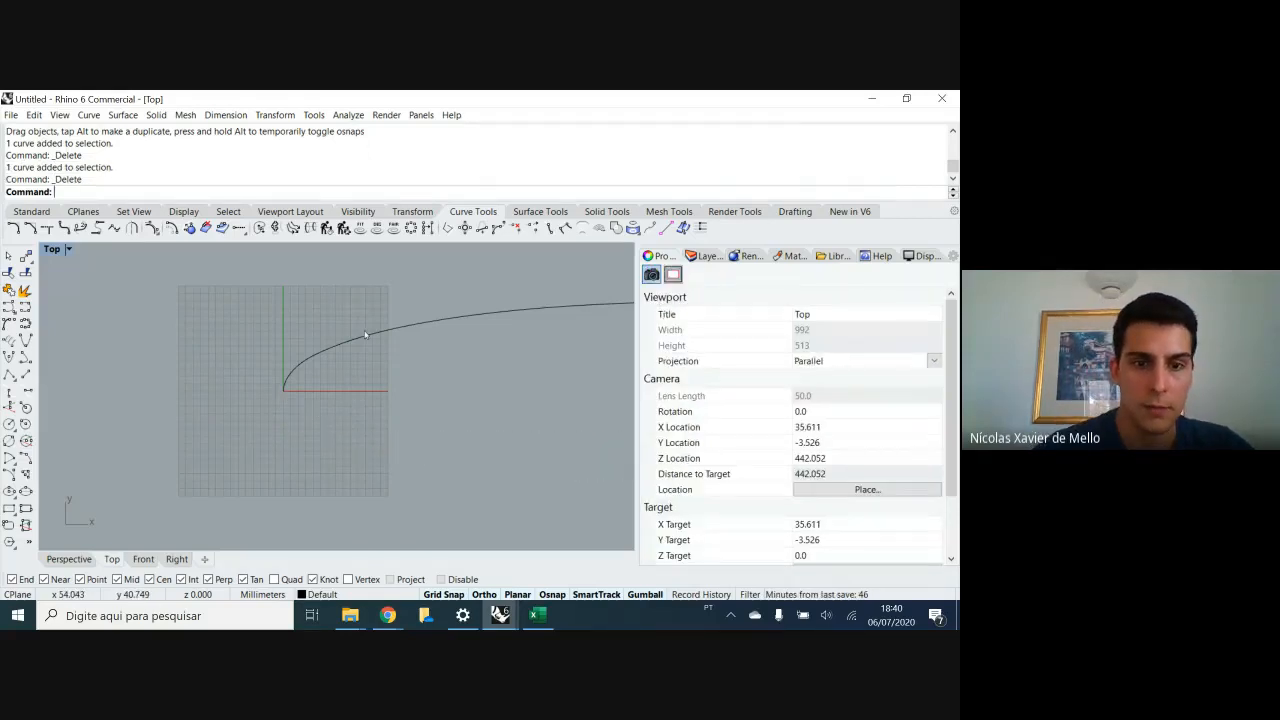
- Revolve the upper profile curve a full 360 degrees about the X axis, starting the axis at the origin
{"action": "left_click", "coordinate": [366, 336]}
{"action": "type", "text": "Revolve"}
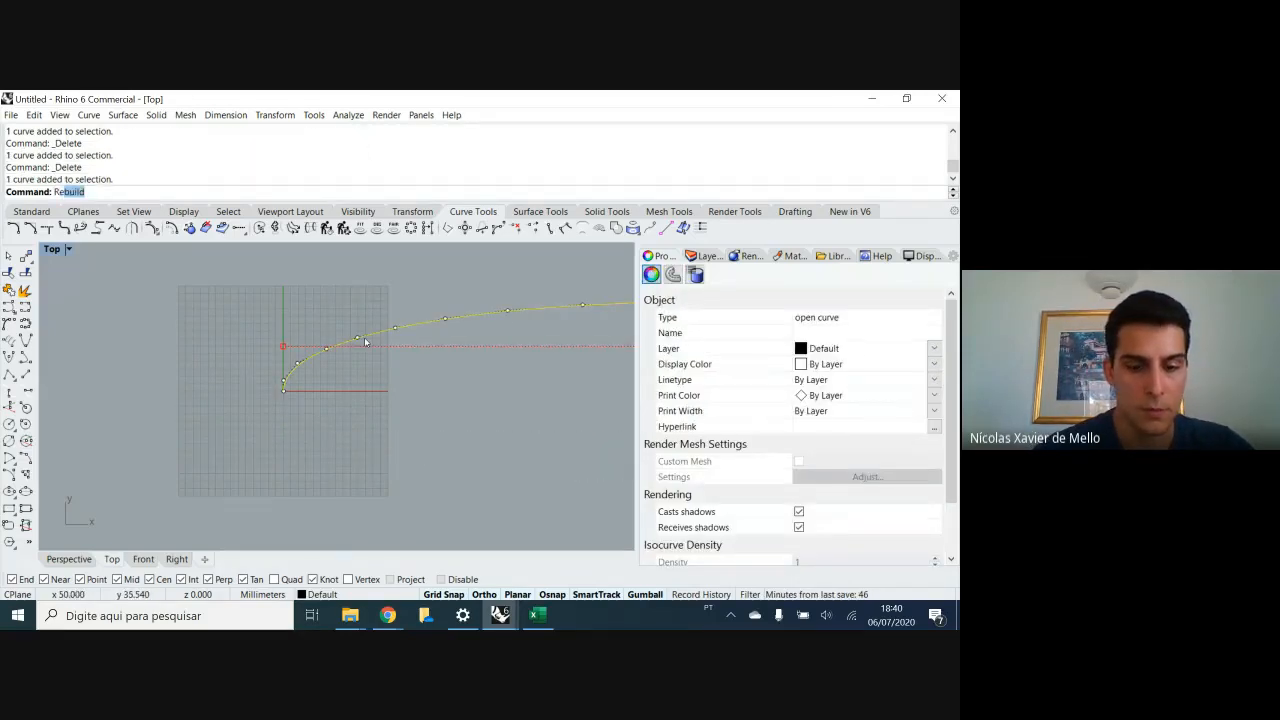
{"action": "key", "text": "Return"}
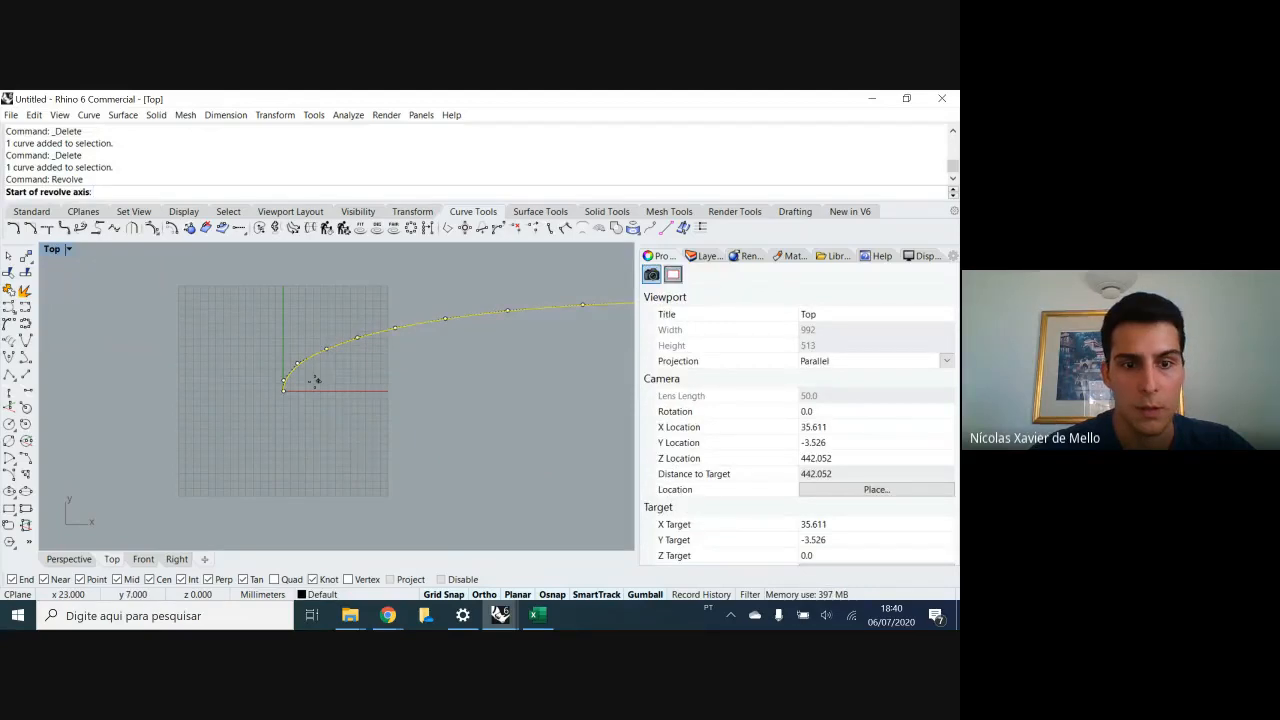
{"action": "left_click", "coordinate": [284, 389]}
{"action": "left_click", "coordinate": [472, 392]}
{"action": "key", "text": "Return"}
{"action": "key", "text": "Return"}
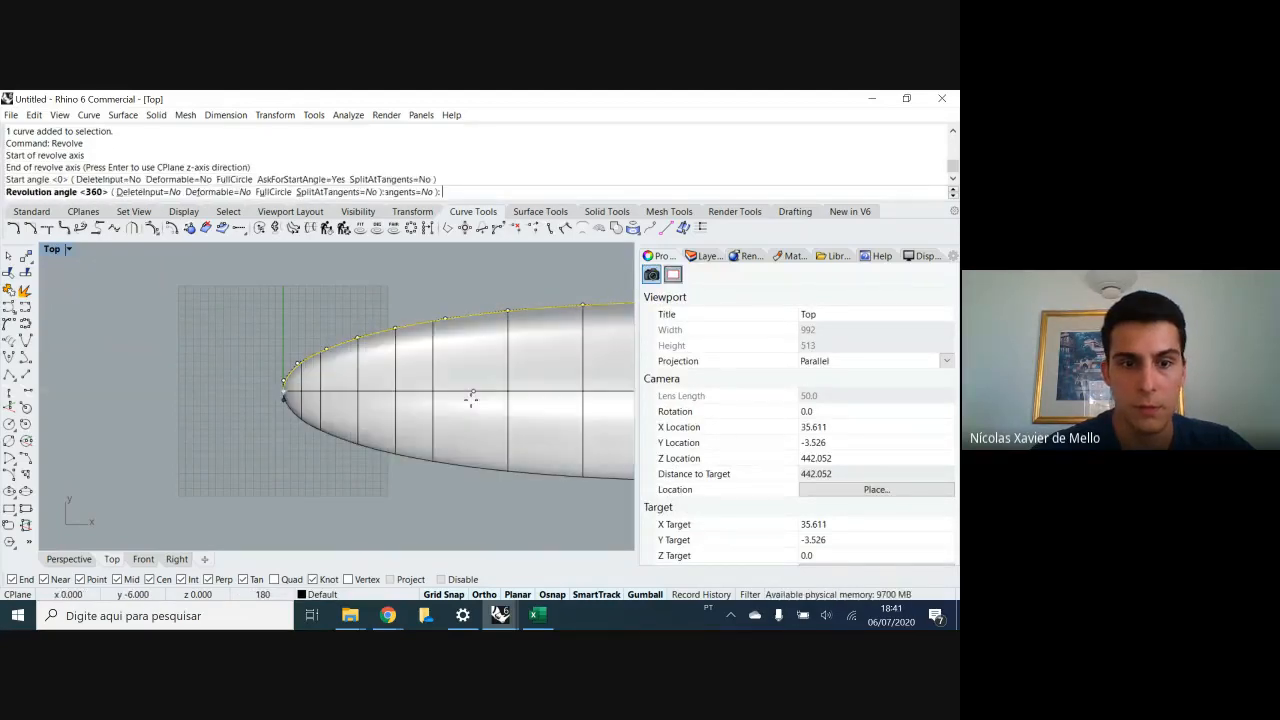
- Examine the revolved bulb's nose up close and its whole shape in the Perspective view
{"action": "left_click", "coordinate": [358, 416]}
{"action": "double_click", "coordinate": [52, 249]}
{"action": "right_click_drag", "start_coordinate": [440, 320], "coordinate": [506, 297]}
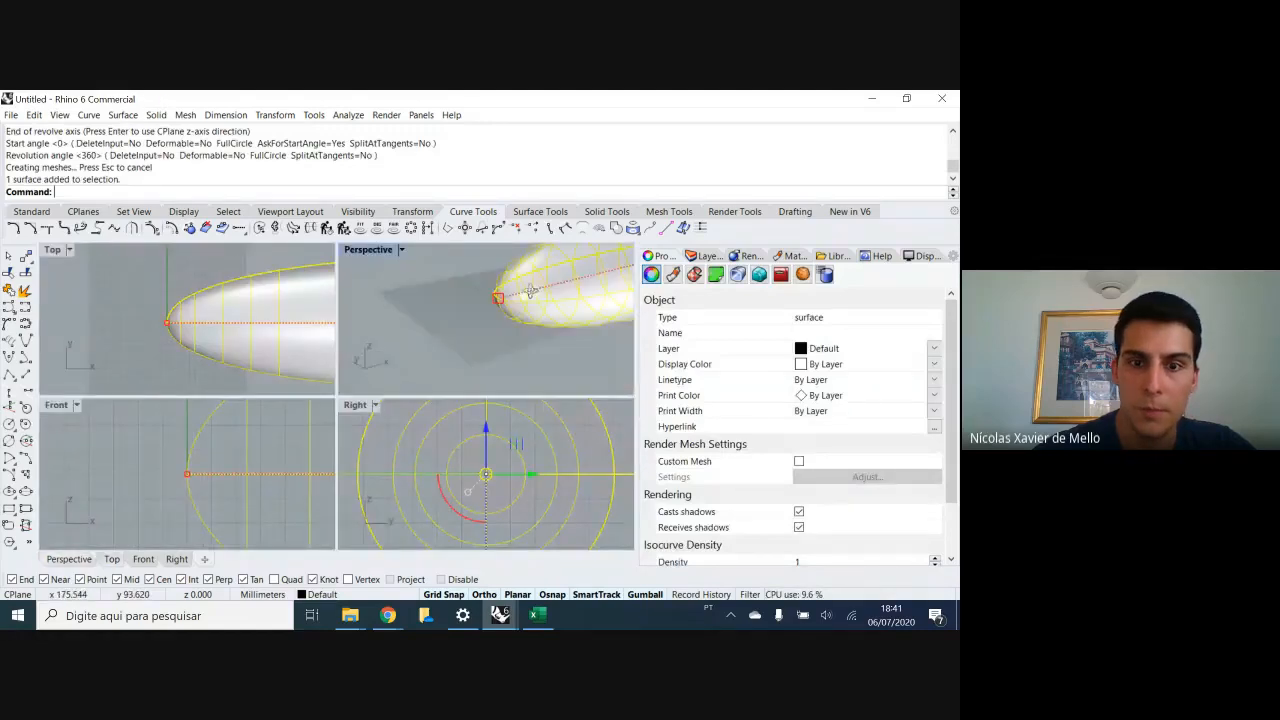
{"action": "key", "text": "Escape"}
{"action": "scroll", "coordinate": [512, 300], "scroll_direction": "up", "scroll_amount": 4}
{"action": "scroll", "coordinate": [492, 294], "scroll_direction": "down", "scroll_amount": 3}
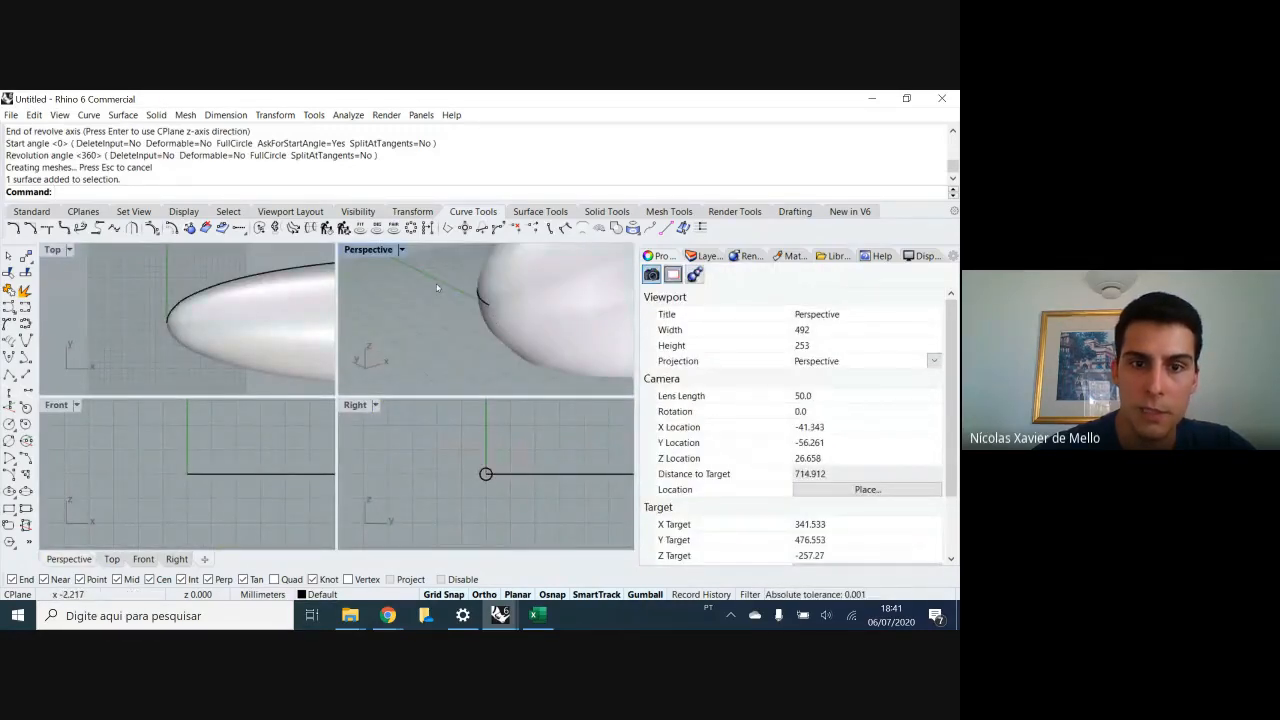
{"action": "double_click", "coordinate": [372, 250]}
{"action": "right_click_drag", "start_coordinate": [380, 380], "coordinate": [351, 417]}
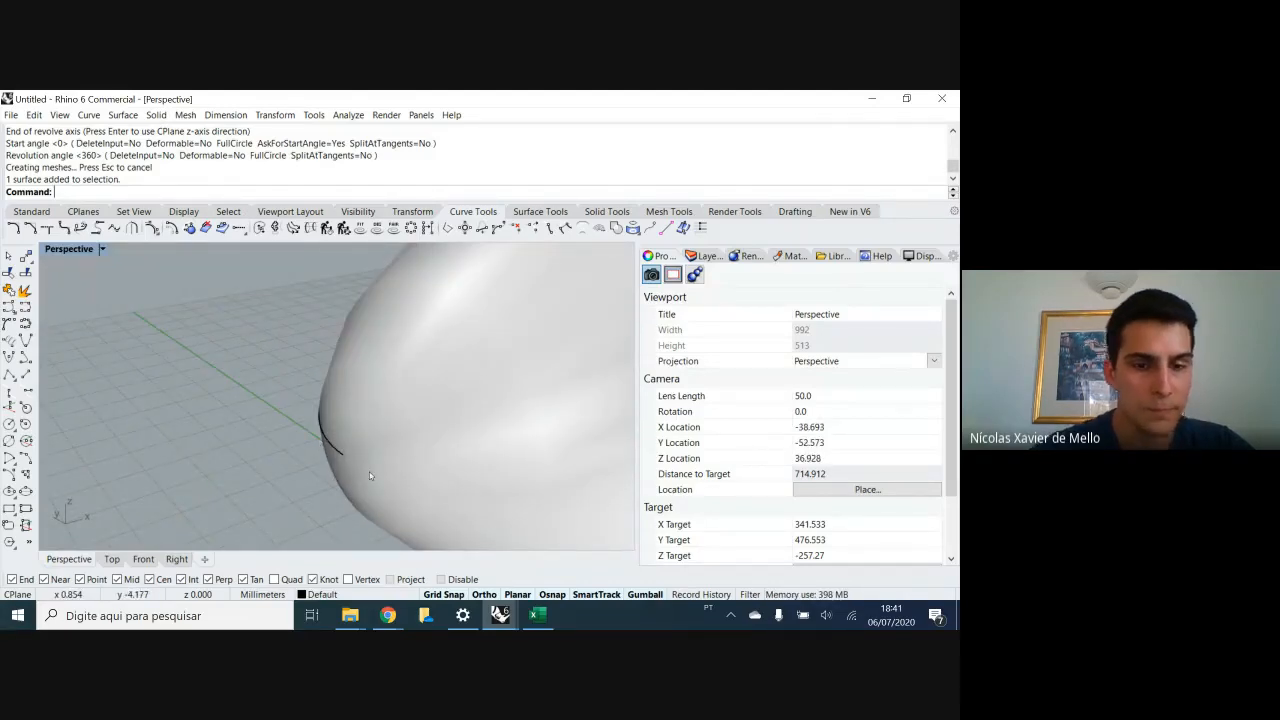
{"action": "scroll", "coordinate": [393, 386], "scroll_direction": "down", "scroll_amount": 2}
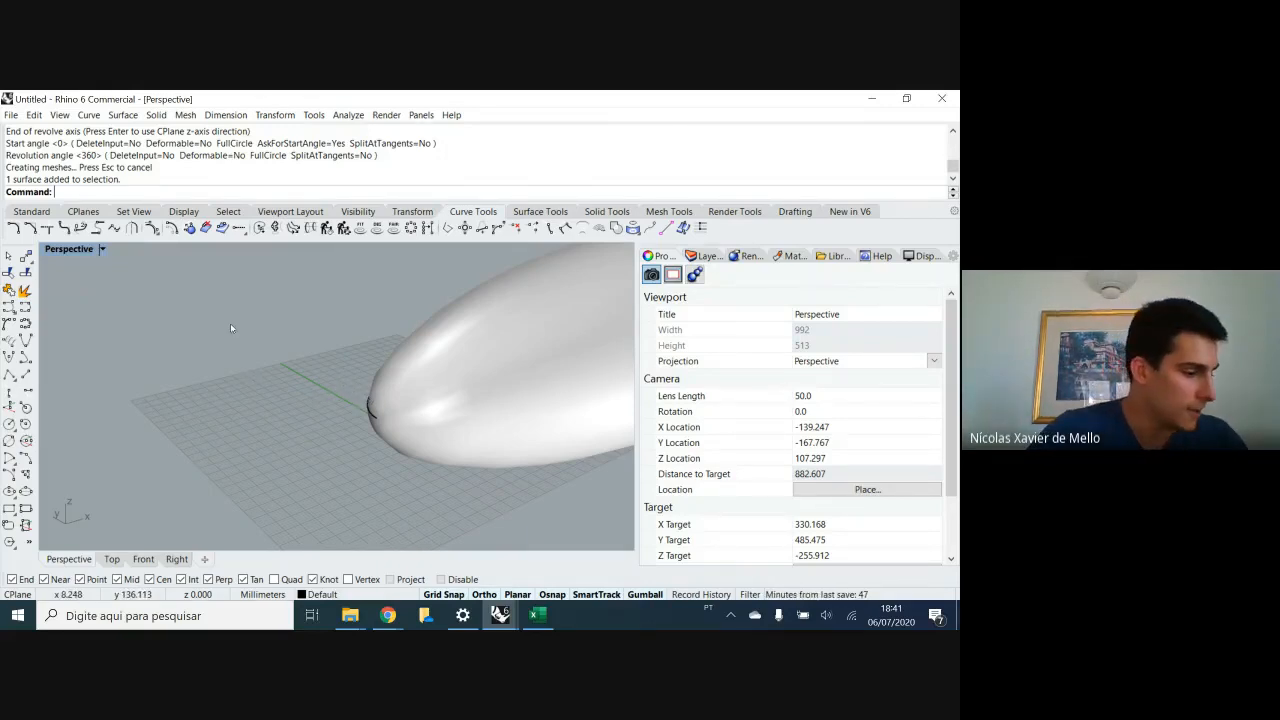
{"action": "scroll", "coordinate": [231, 324], "scroll_direction": "down", "scroll_amount": 2}
{"action": "scroll", "coordinate": [230, 321], "scroll_direction": "down", "scroll_amount": 2}
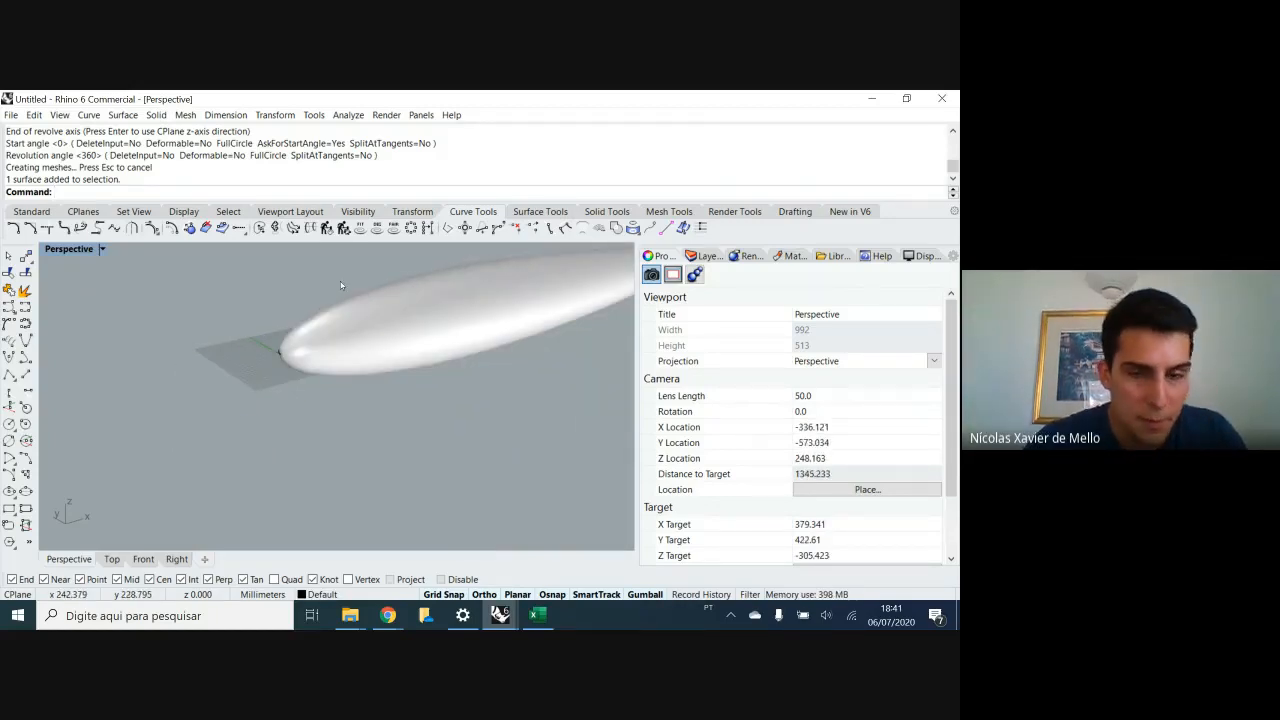
{"action": "right_click_drag", "start_coordinate": [411, 350], "coordinate": [336, 395], "text": "shift"}
{"action": "scroll", "coordinate": [312, 383], "scroll_direction": "down", "scroll_amount": 4}
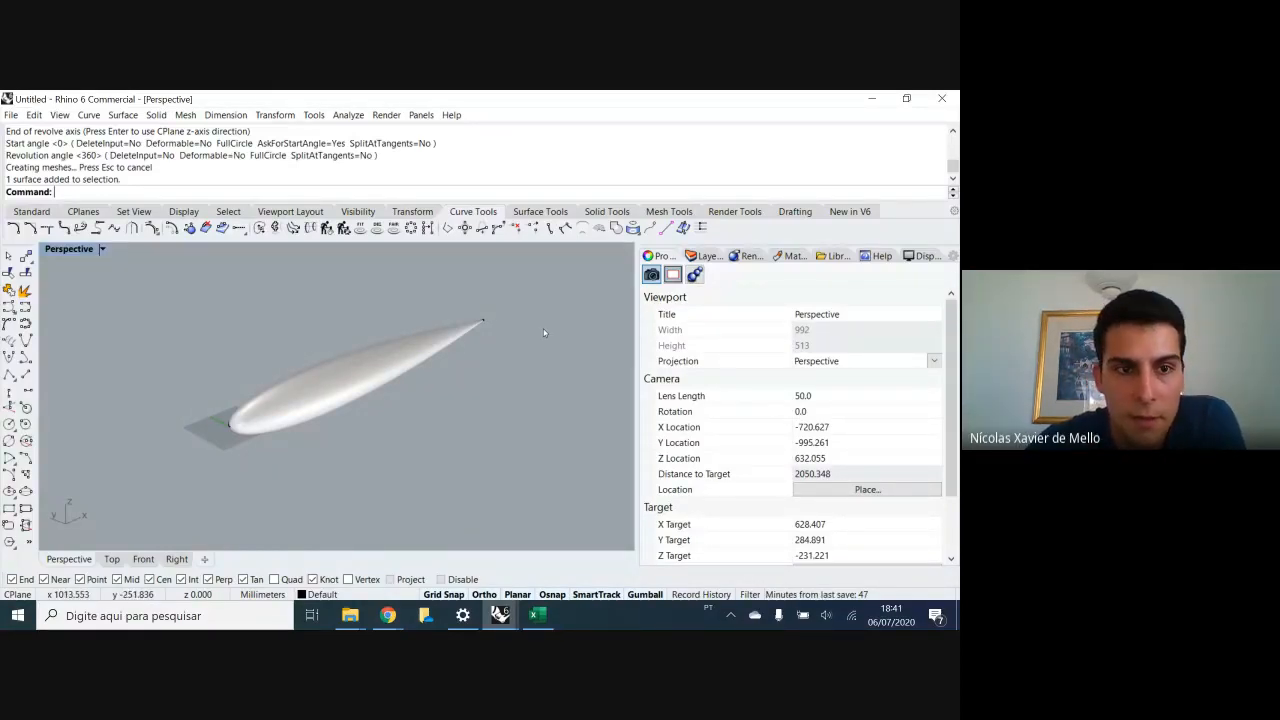
- Switch to Excel and review the NACA 0006 coordinates, curve and revolve script, and point commands on the Rhino Script sheet
{"action": "left_click", "coordinate": [539, 616]}
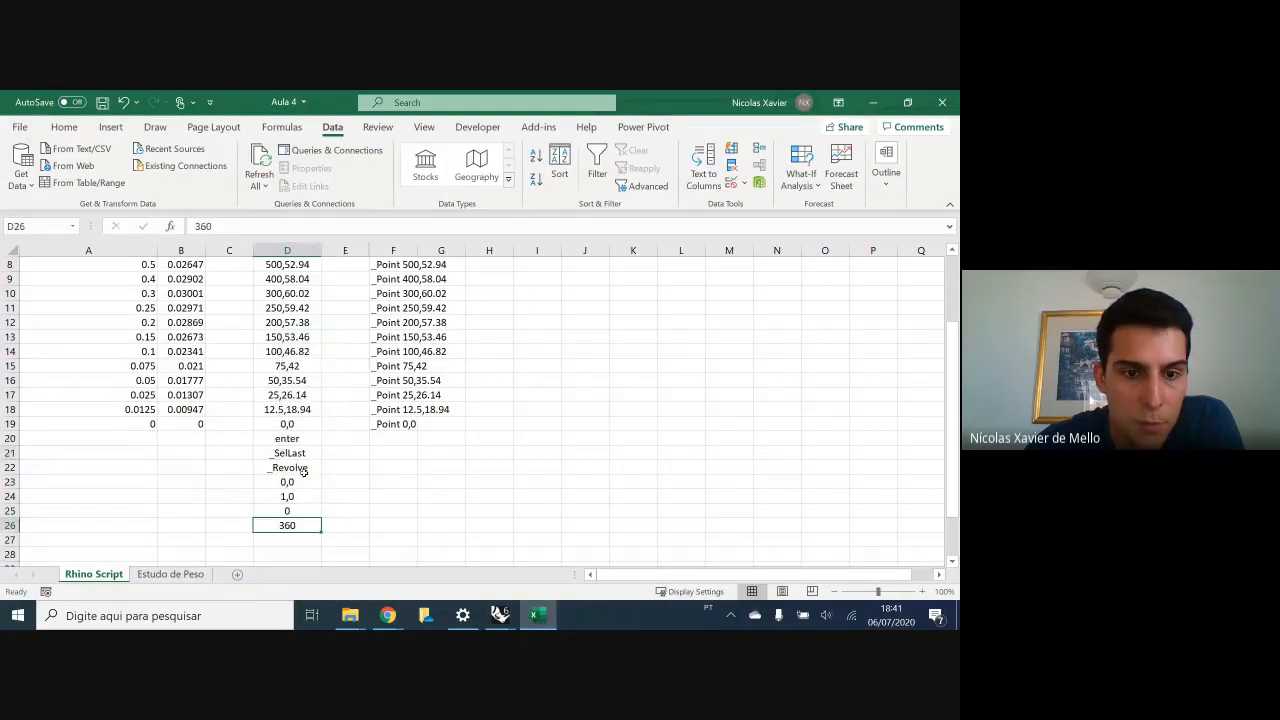
{"action": "left_click", "coordinate": [303, 471]}
{"action": "left_click", "coordinate": [300, 409]}
{"action": "scroll", "coordinate": [337, 415], "scroll_direction": "up", "scroll_amount": 2}
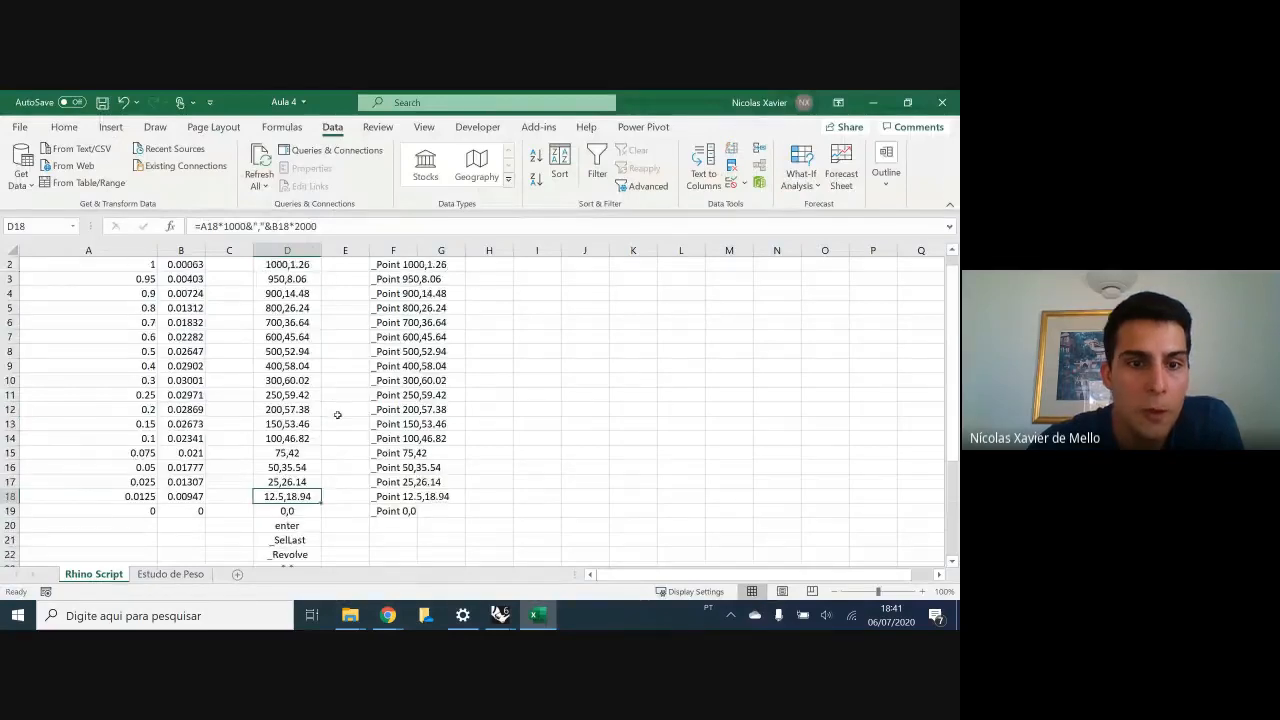
{"action": "scroll", "coordinate": [337, 415], "scroll_direction": "up", "scroll_amount": 1}
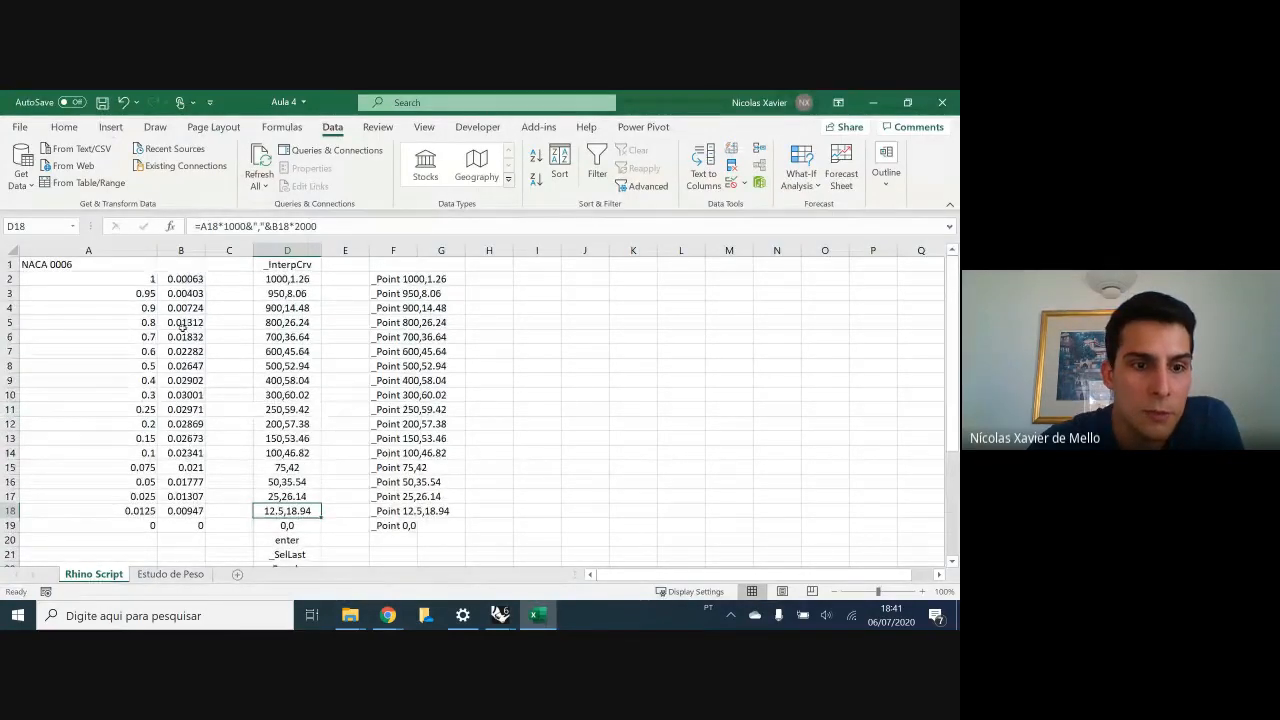
{"action": "scroll", "coordinate": [281, 381], "scroll_direction": "down", "scroll_amount": 2}
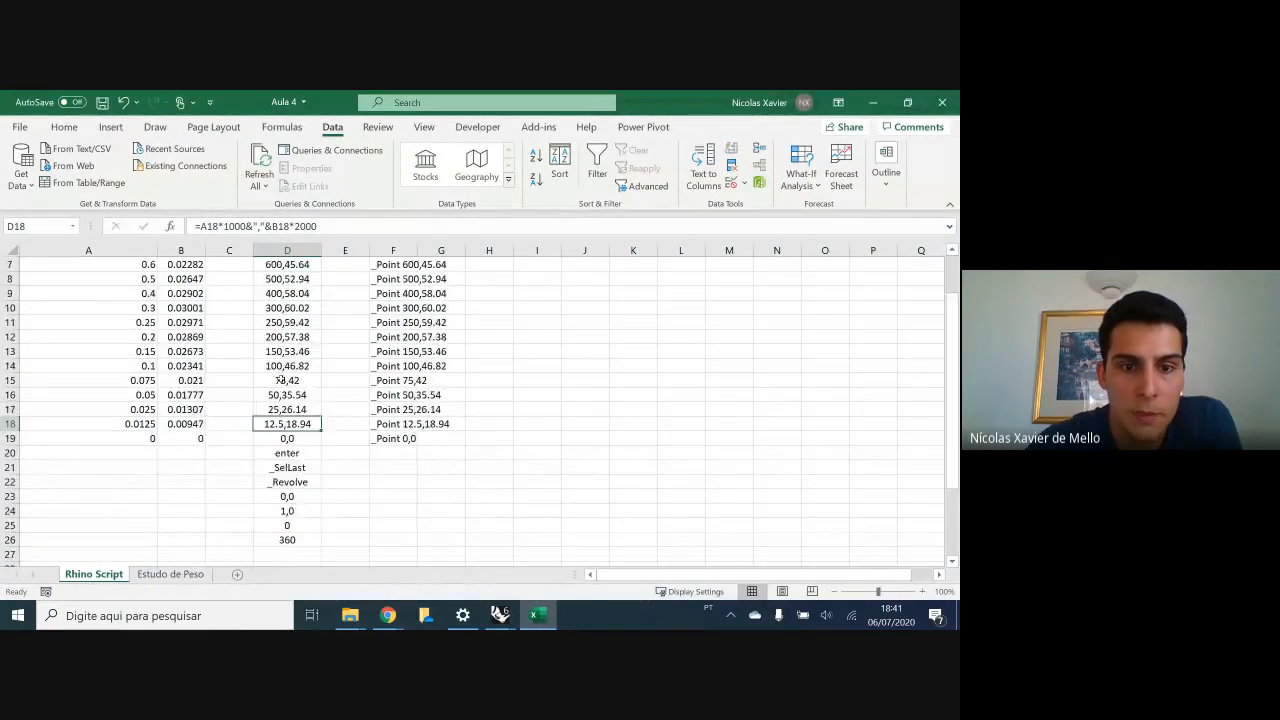
{"action": "scroll", "coordinate": [281, 381], "scroll_direction": "down", "scroll_amount": 1}
{"action": "scroll", "coordinate": [287, 387], "scroll_direction": "up", "scroll_amount": 3}
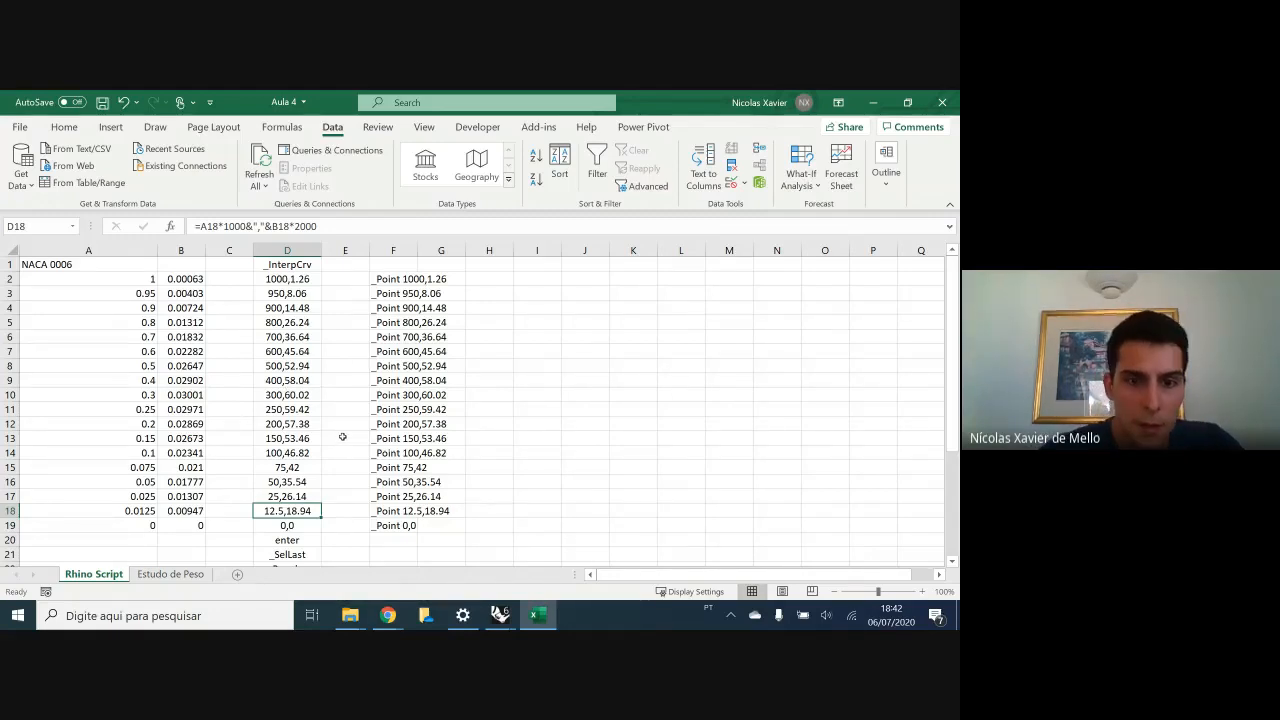
{"action": "scroll", "coordinate": [342, 437], "scroll_direction": "down", "scroll_amount": 1}
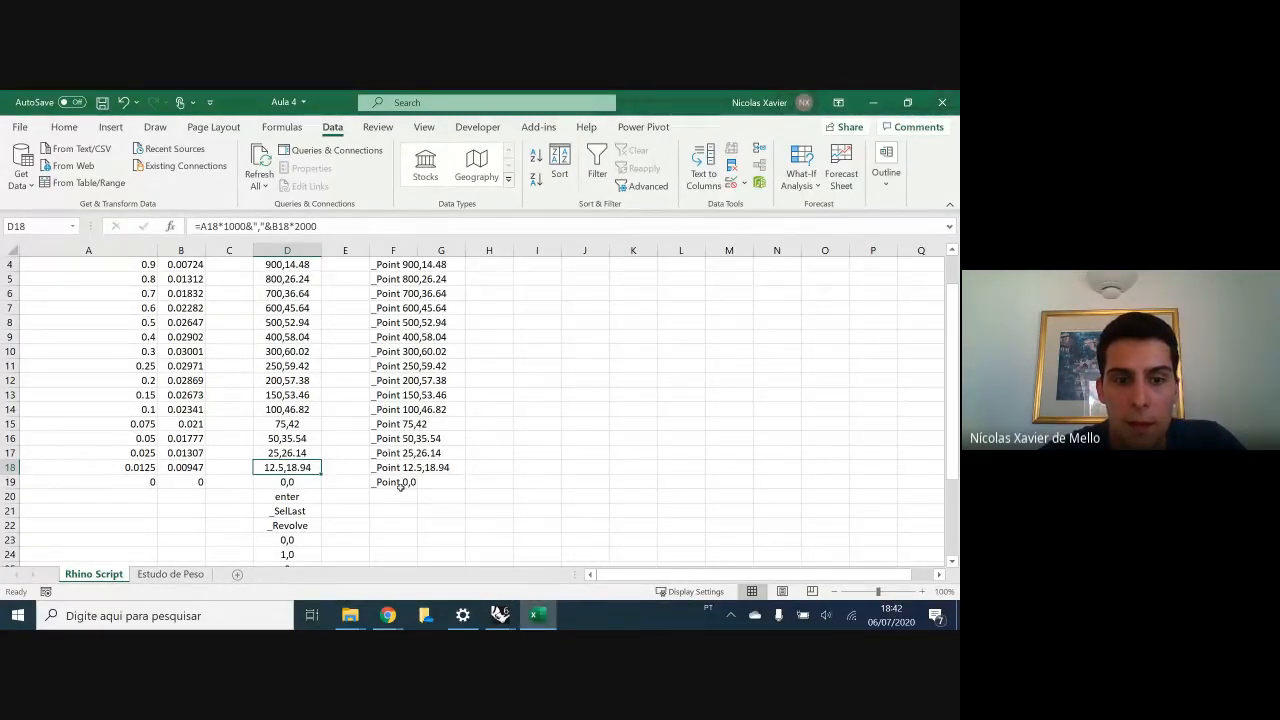
{"action": "scroll", "coordinate": [399, 485], "scroll_direction": "down", "scroll_amount": 1}
{"action": "scroll", "coordinate": [405, 478], "scroll_direction": "up", "scroll_amount": 2}
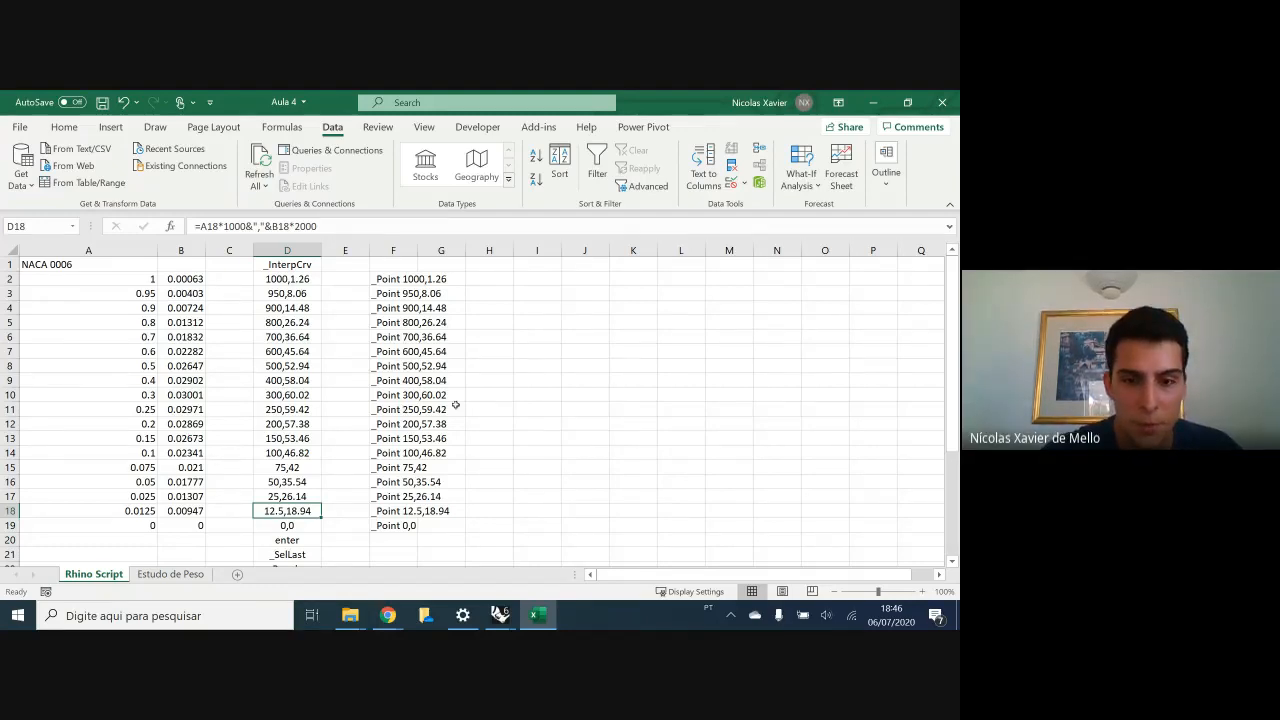
{"action": "left_click_drag", "start_coordinate": [489, 365], "coordinate": [490, 440]}
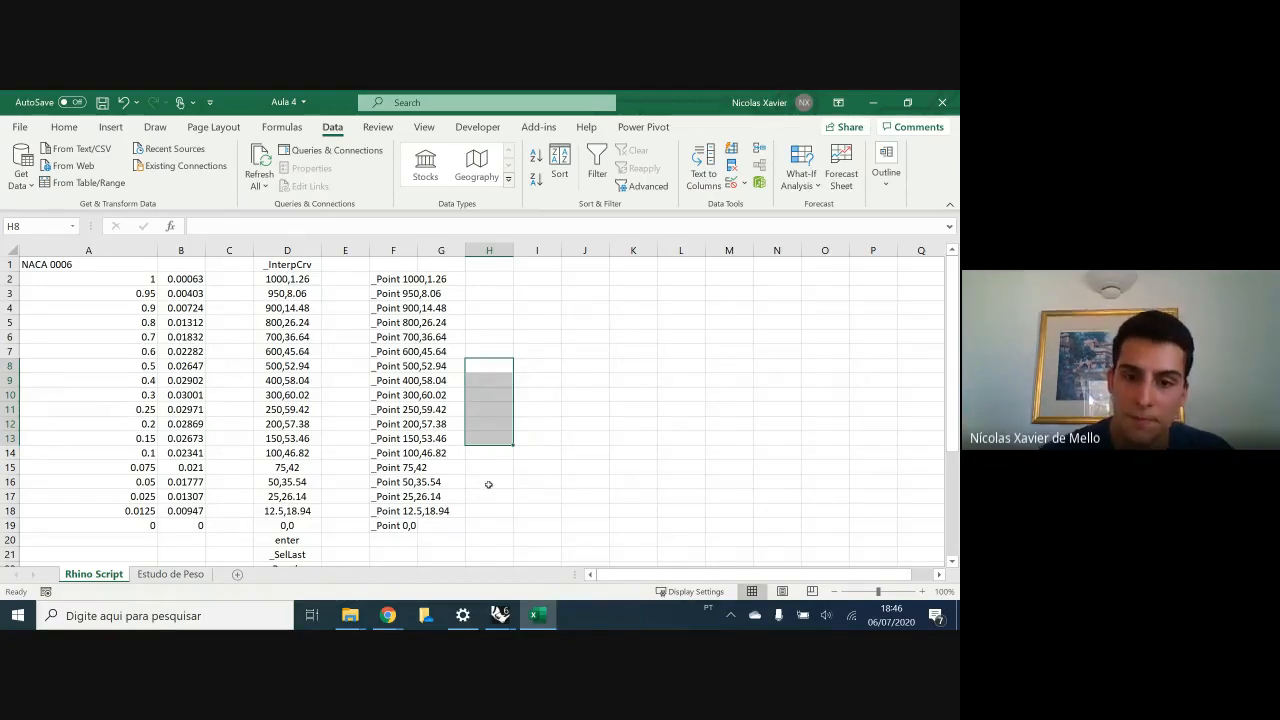
{"action": "left_click", "coordinate": [479, 486]}
{"action": "mouse_move", "coordinate": [462, 615]}
{"action": "left_click", "coordinate": [582, 425]}
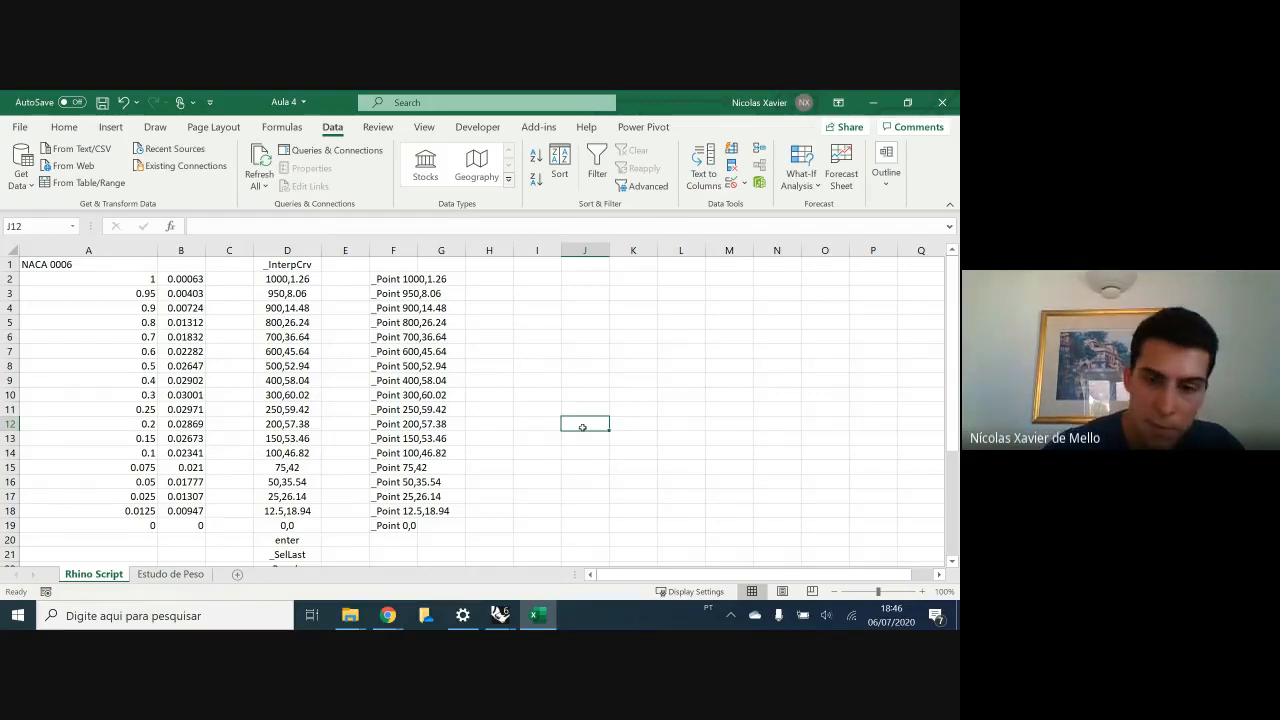
{"action": "left_click", "coordinate": [503, 481]}
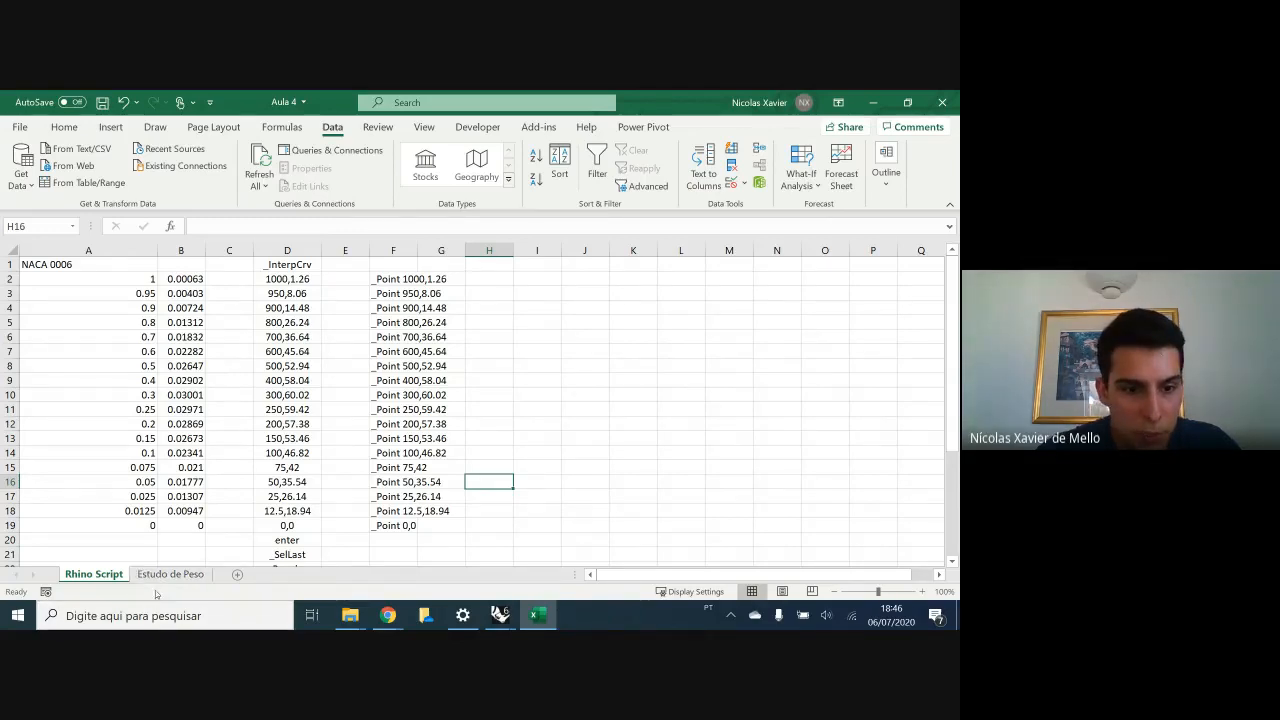
- Open the Estudo de Peso sheet and look over its weight-study columns
{"action": "left_click", "coordinate": [165, 576]}
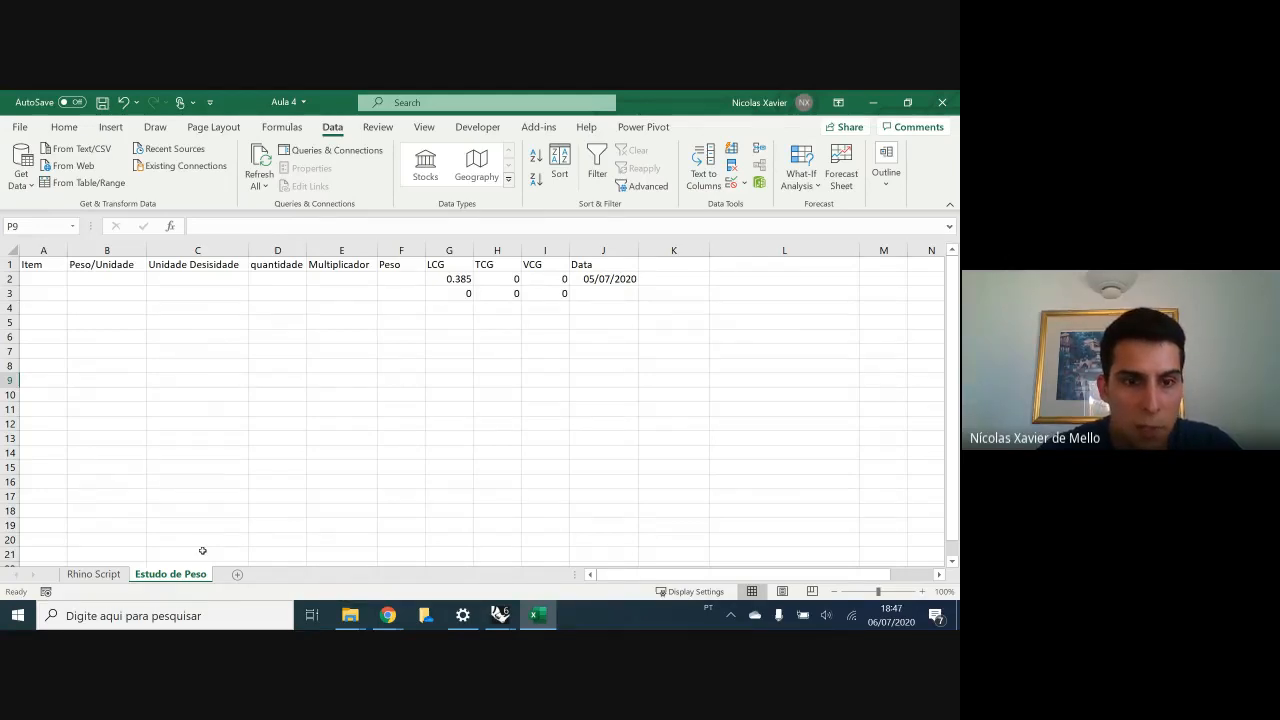
{"action": "scroll", "coordinate": [454, 457], "scroll_direction": "right", "scroll_amount": 2}
{"action": "scroll", "coordinate": [523, 437], "scroll_direction": "left", "scroll_amount": 2}
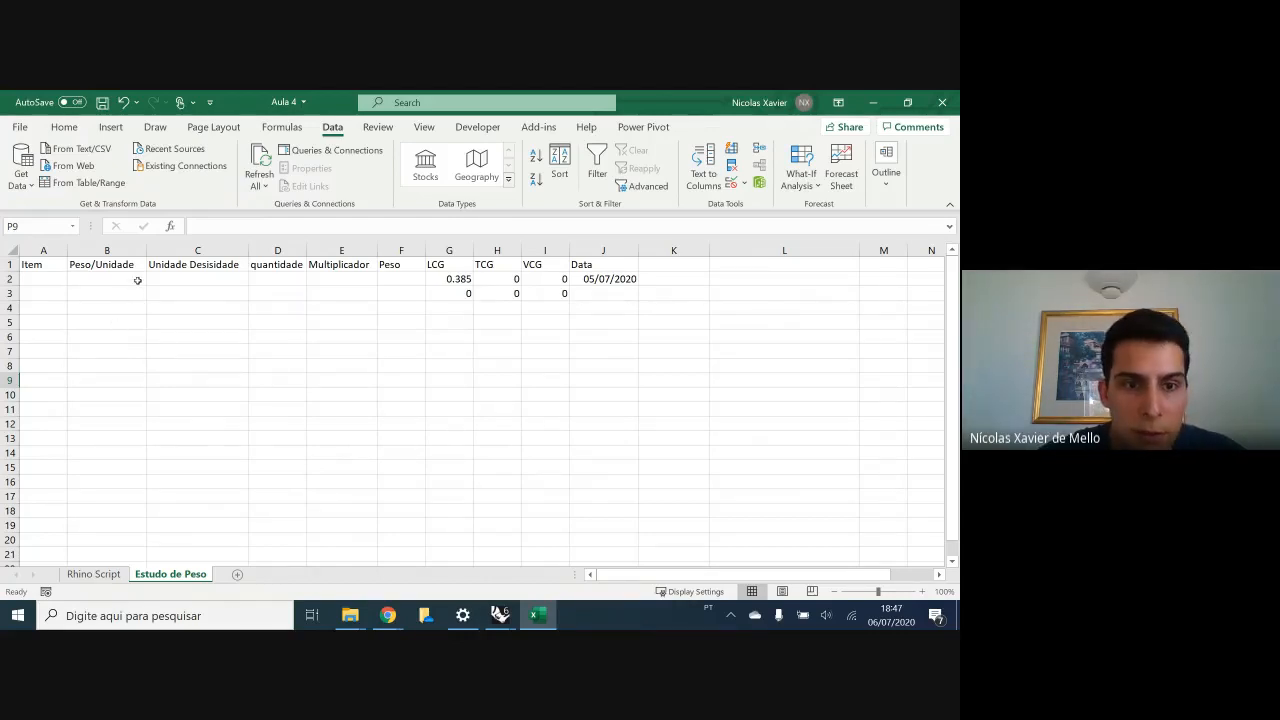
- Enter 11000 as the Peso/Unidade value in row 2 of the Estudo de Peso sheet
{"action": "left_click_drag", "start_coordinate": [56, 270], "coordinate": [104, 283]}
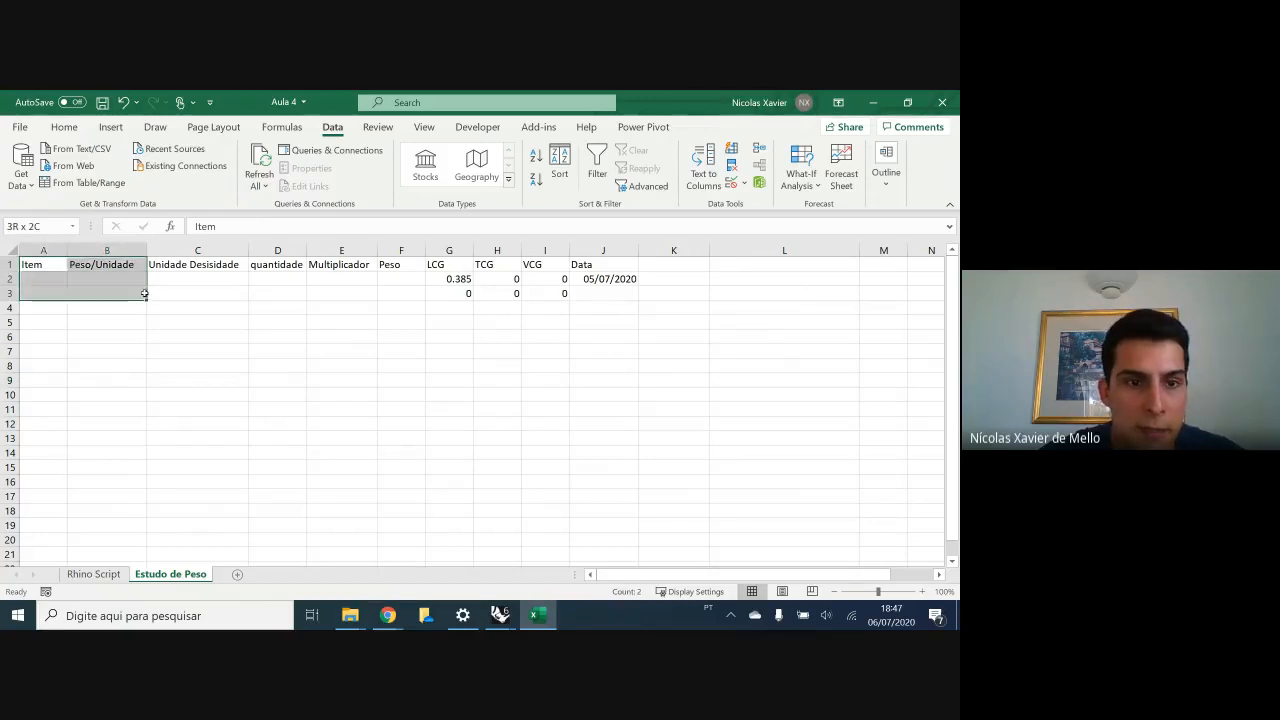
{"action": "left_click", "coordinate": [59, 284]}
{"action": "left_click", "coordinate": [90, 283]}
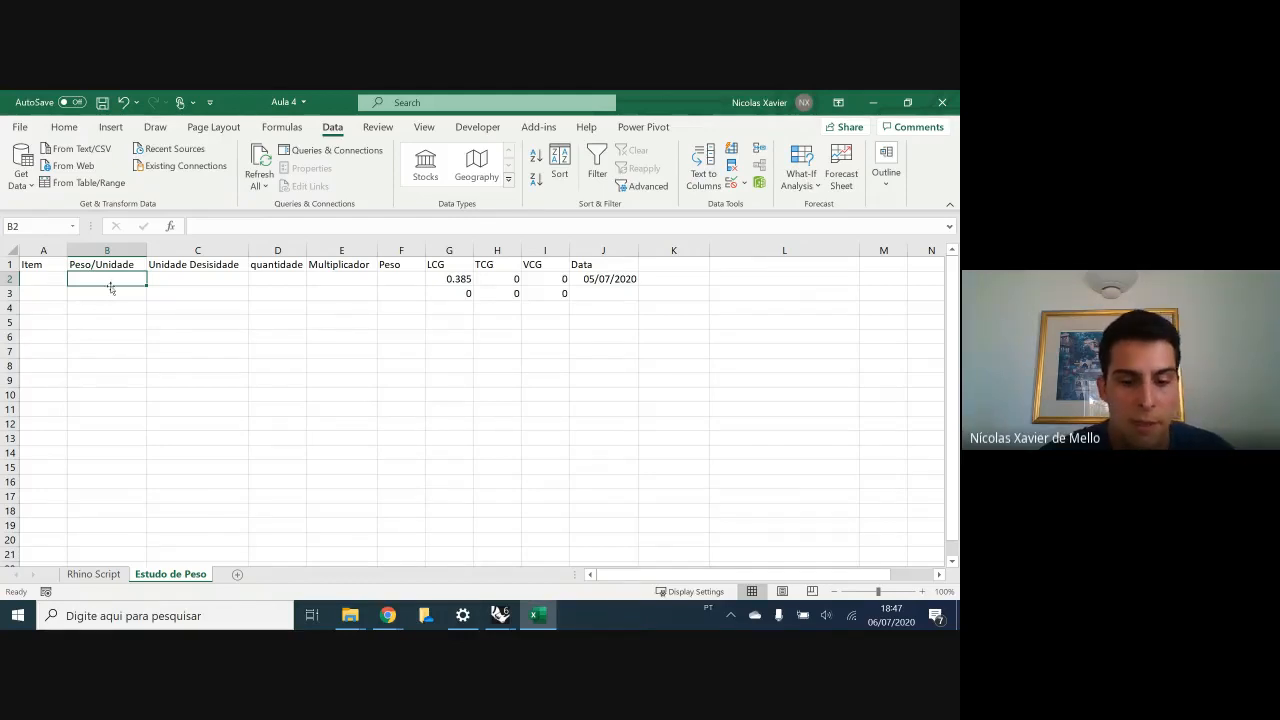
{"action": "type", "text": "1"}
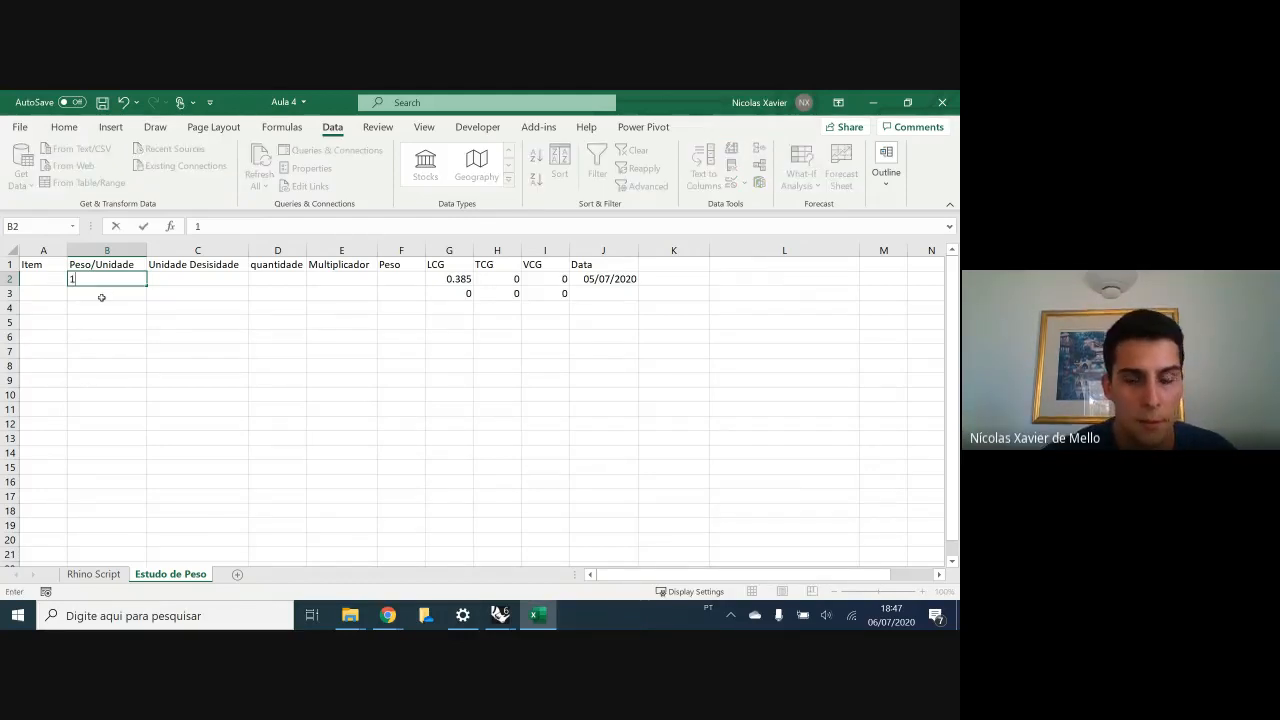
{"action": "type", "text": "1000"}
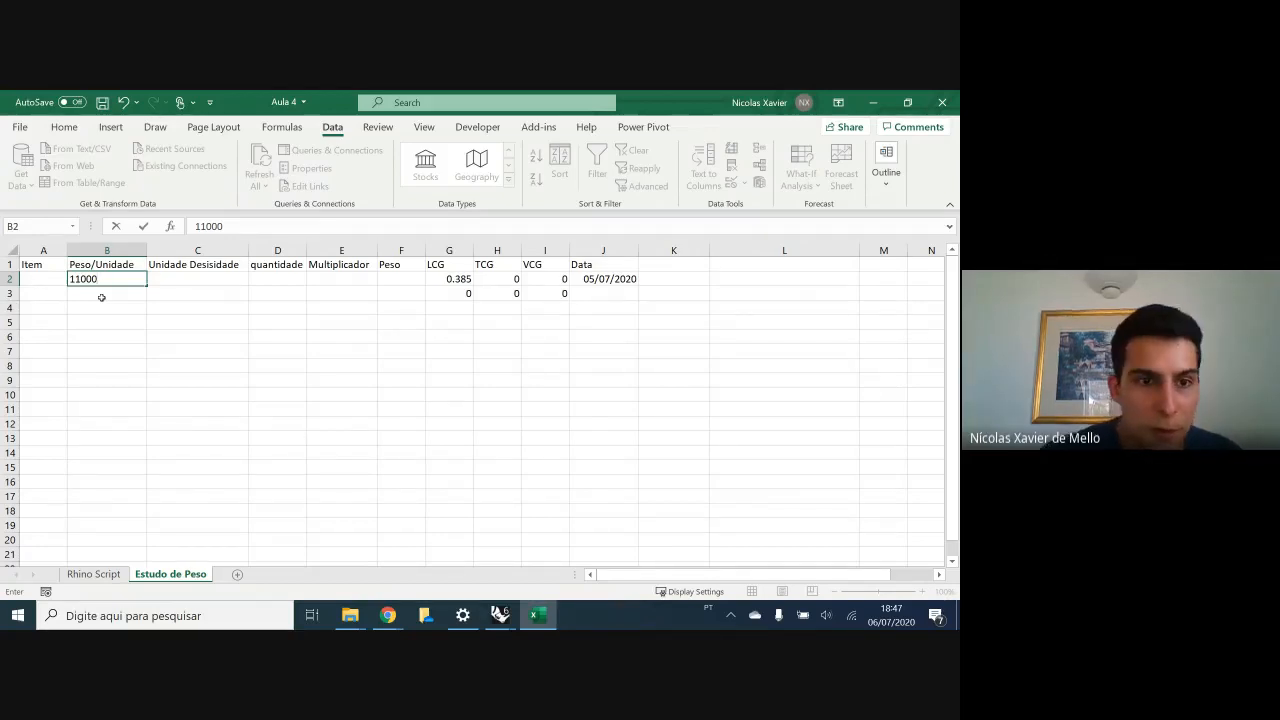
- Enter kg/m3 as the density unit in cell C2
{"action": "left_click", "coordinate": [214, 281]}
{"action": "type", "text": "kg"}
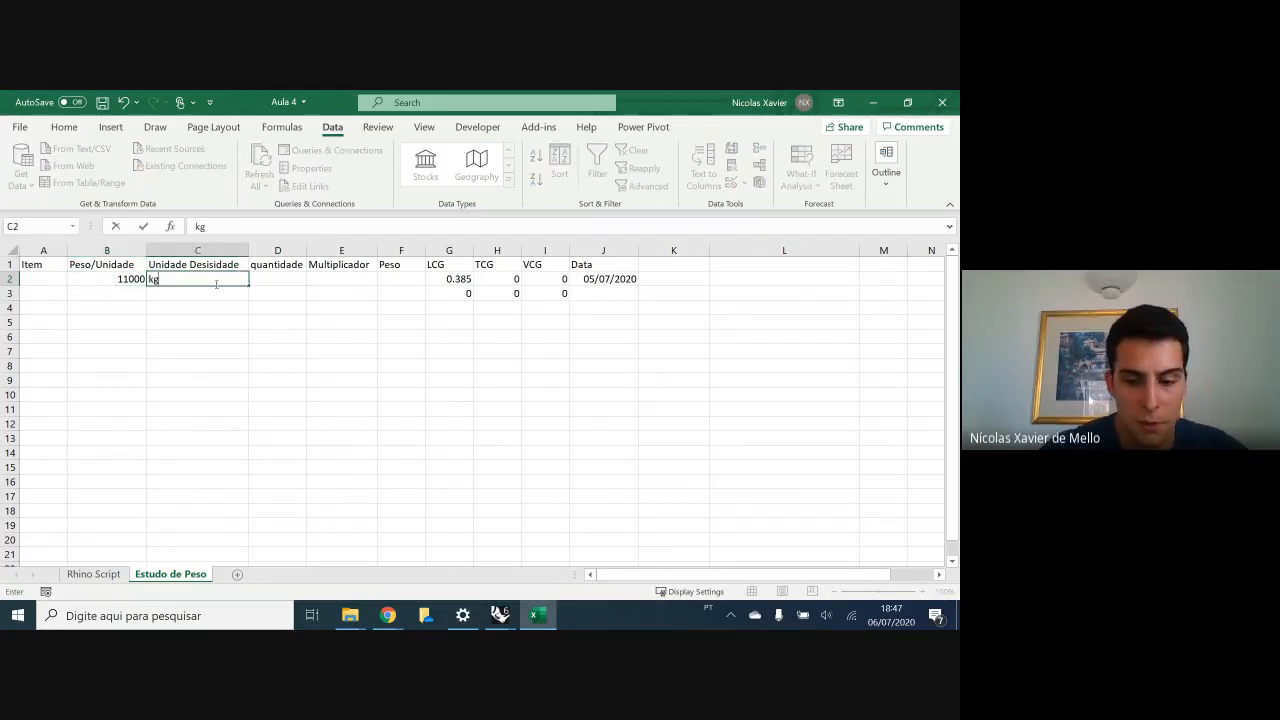
{"action": "type", "text": "/m"}
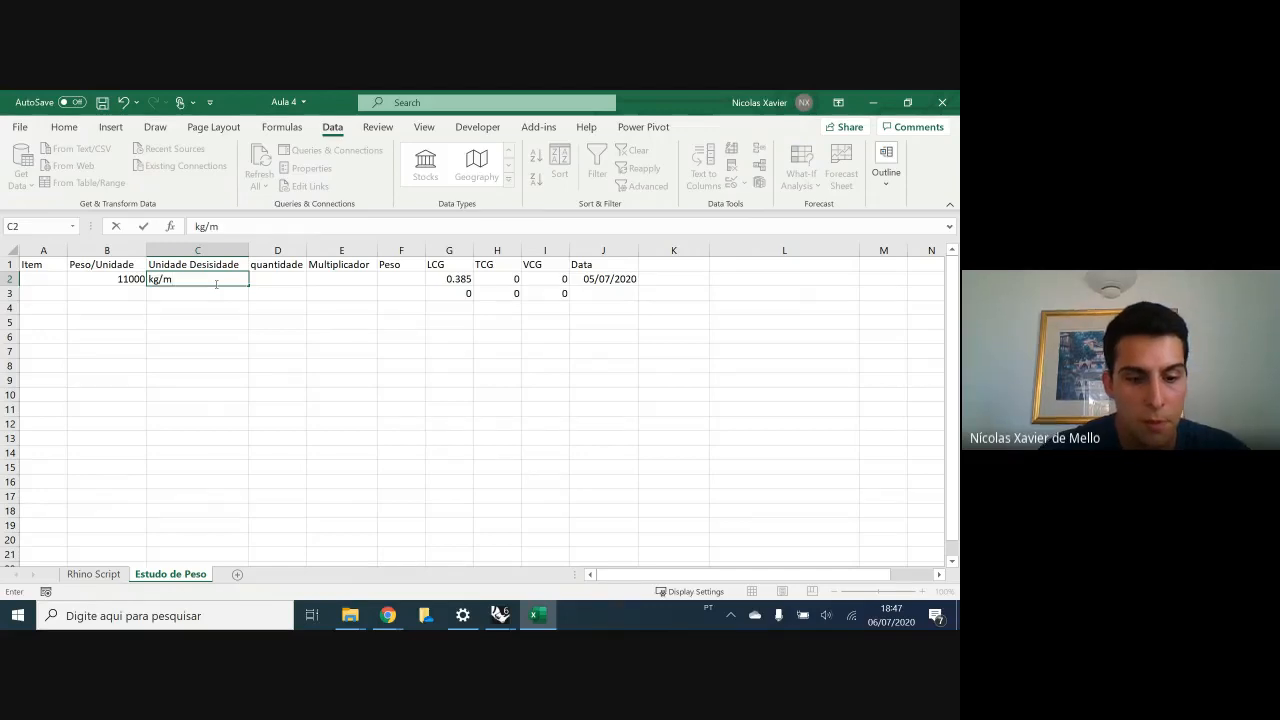
{"action": "type", "text": "3"}
{"action": "key", "text": "Return"}
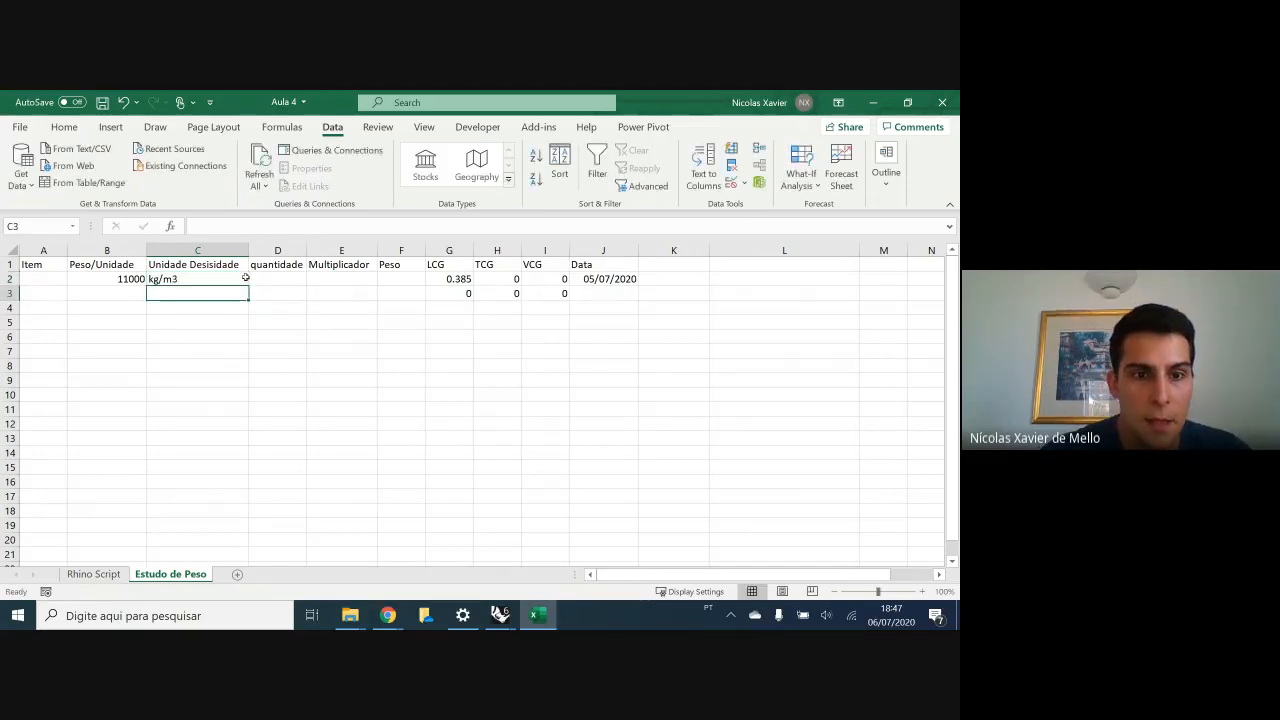
{"action": "left_click", "coordinate": [260, 279]}
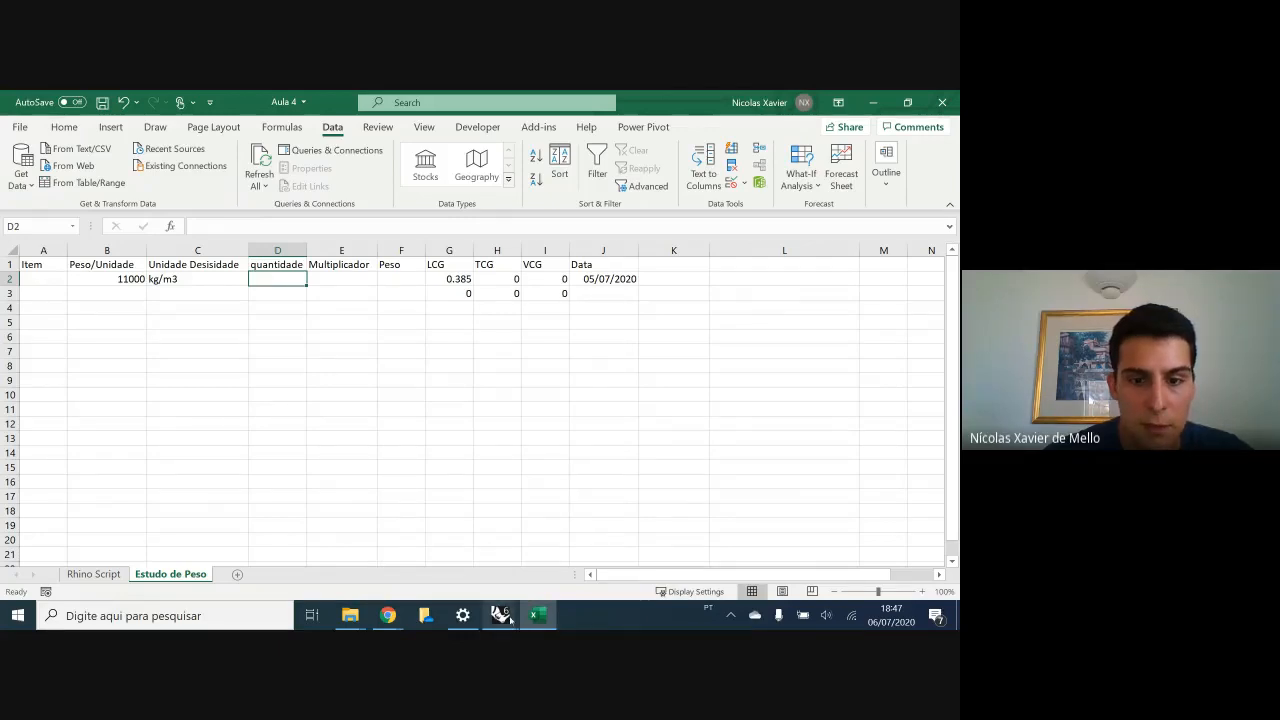
{"action": "mouse_move", "coordinate": [505, 615]}
{"action": "mouse_move", "coordinate": [565, 560]}
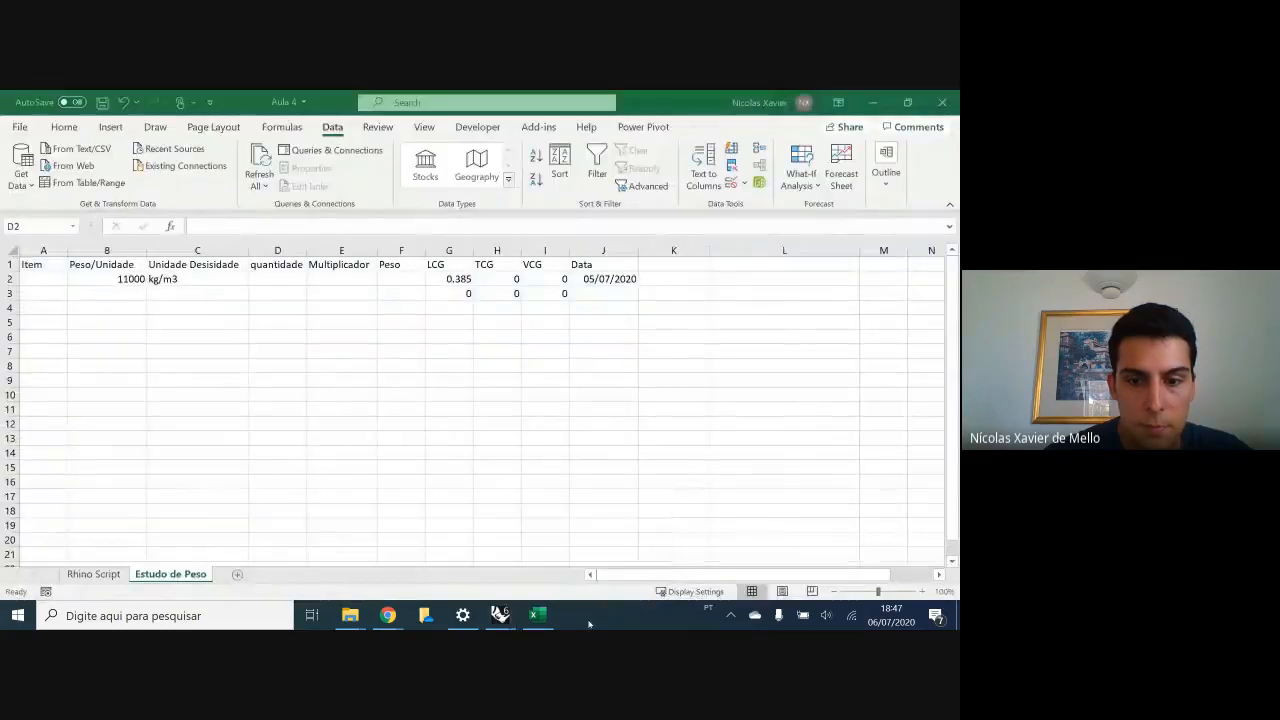
{"action": "left_click", "coordinate": [286, 276]}
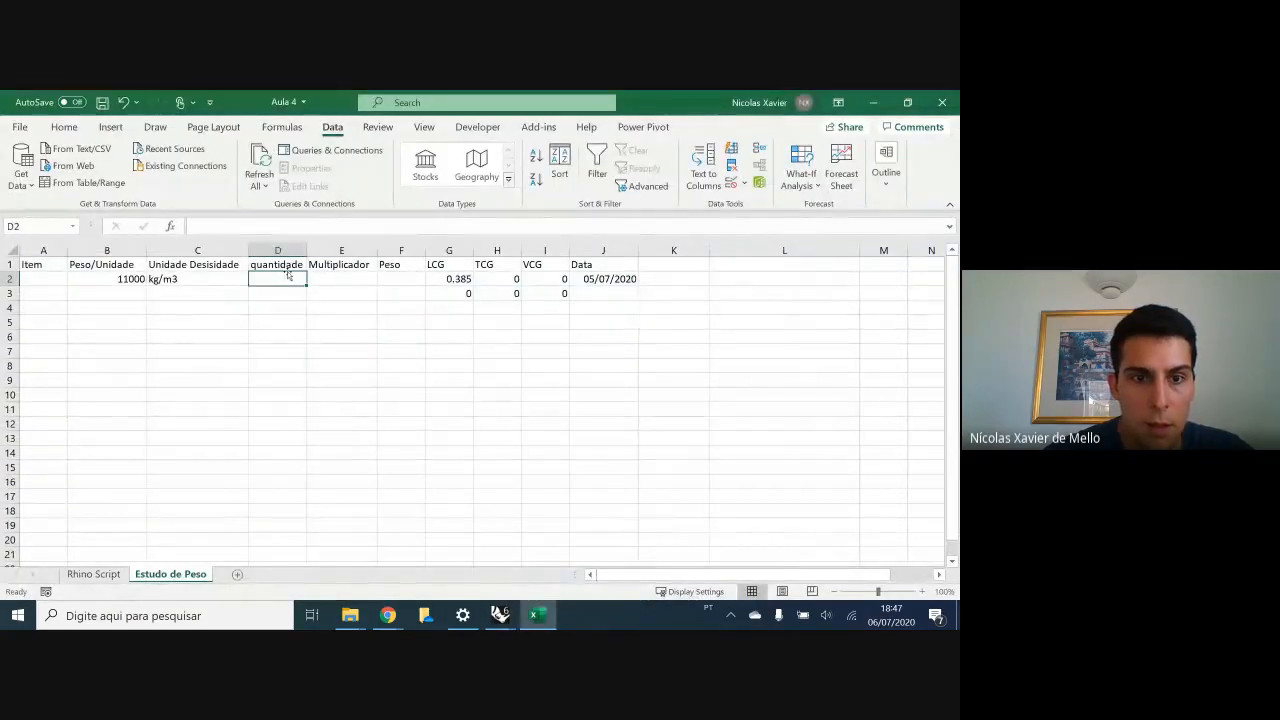
{"action": "left_click", "coordinate": [343, 281]}
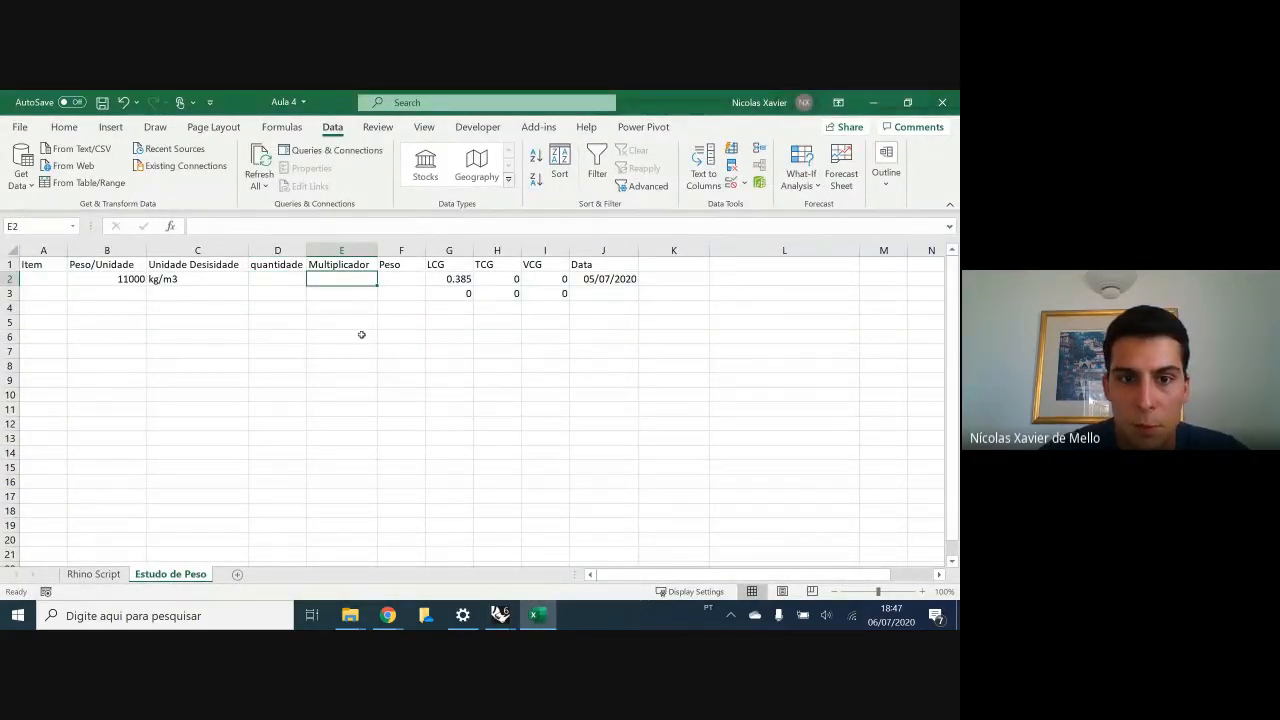
- Calculate Peso in cell F2 as Peso/Unidade times quantidade with the formula =B2*D2
{"action": "left_click", "coordinate": [389, 281]}
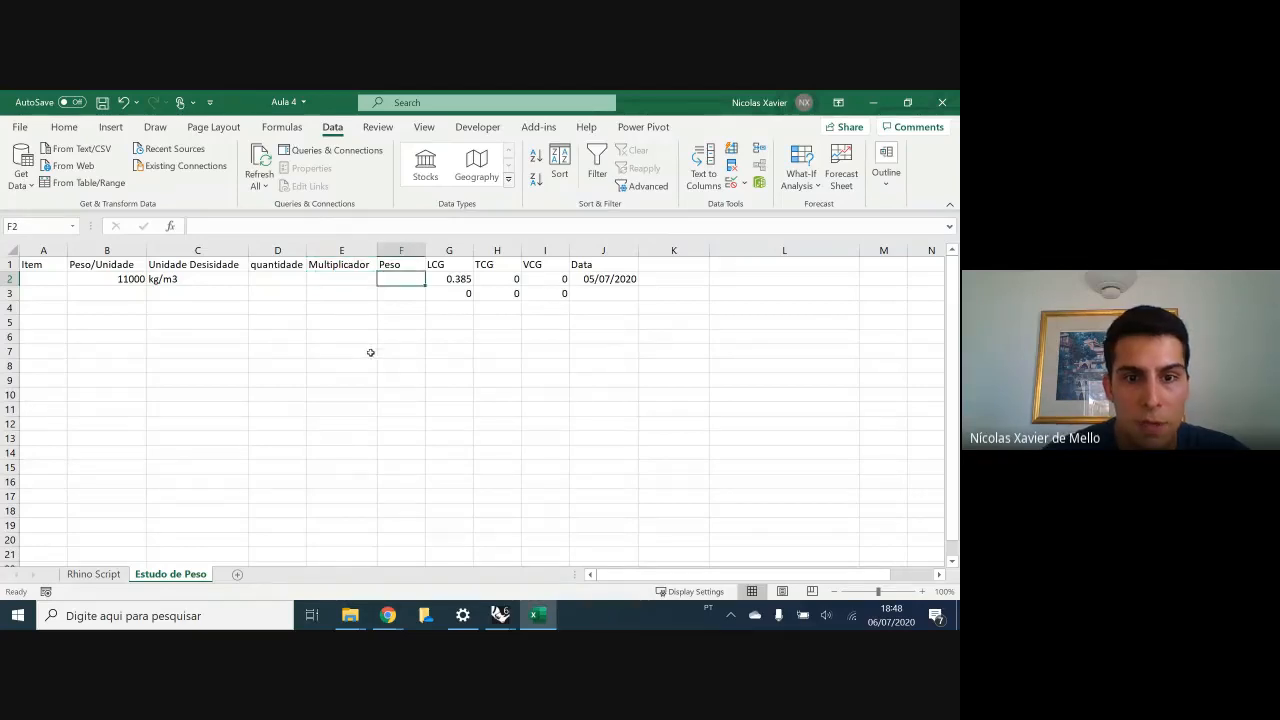
{"action": "type", "text": "="}
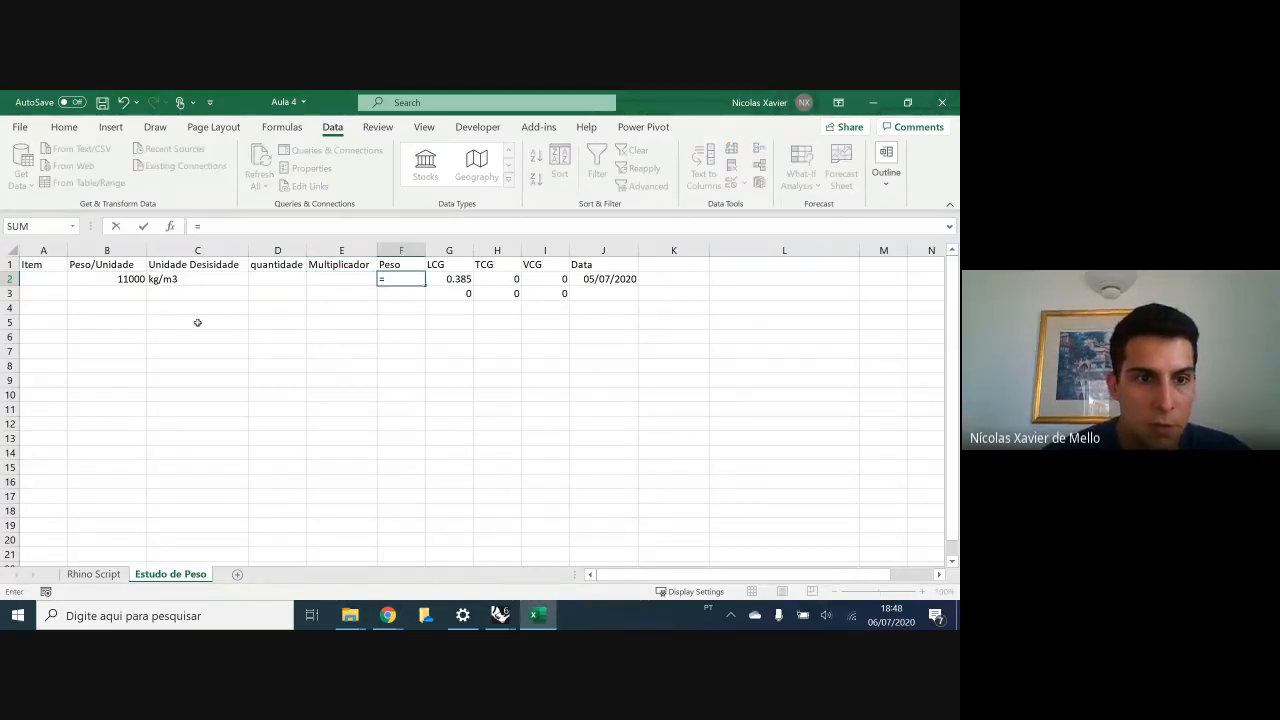
{"action": "left_click", "coordinate": [104, 279]}
{"action": "type", "text": "*"}
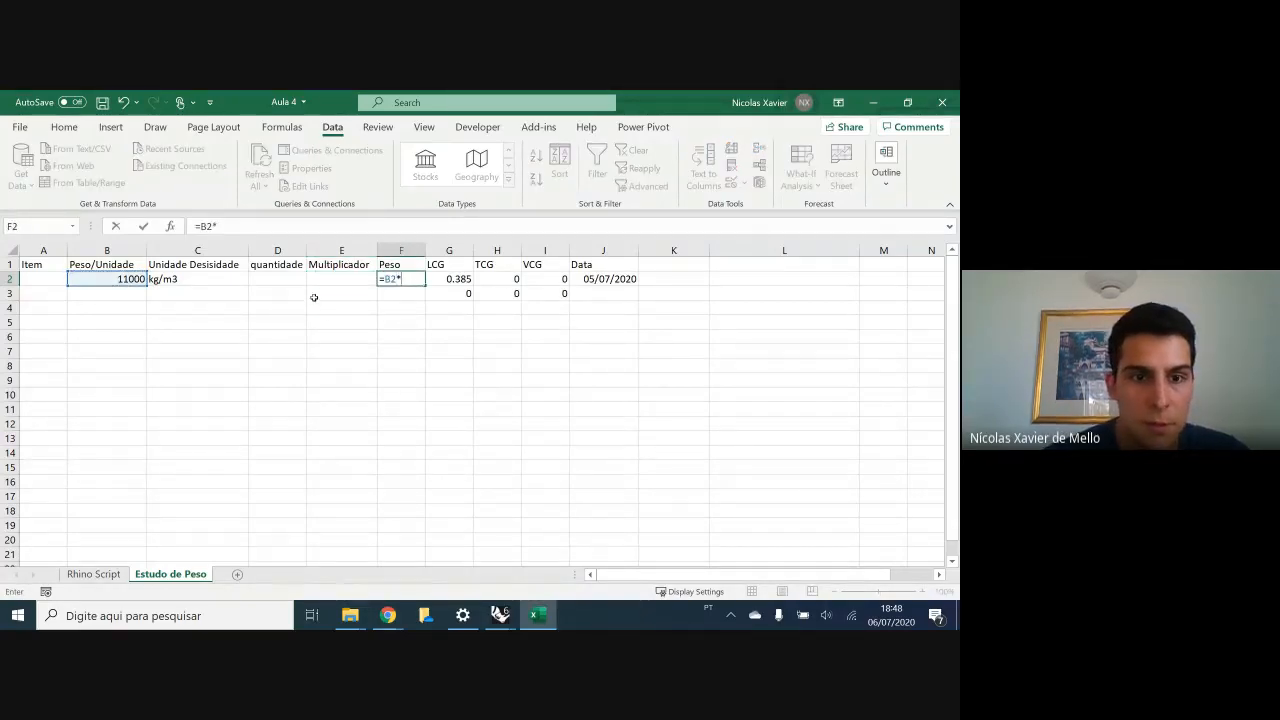
{"action": "left_click", "coordinate": [295, 279]}
{"action": "key", "text": "Return"}
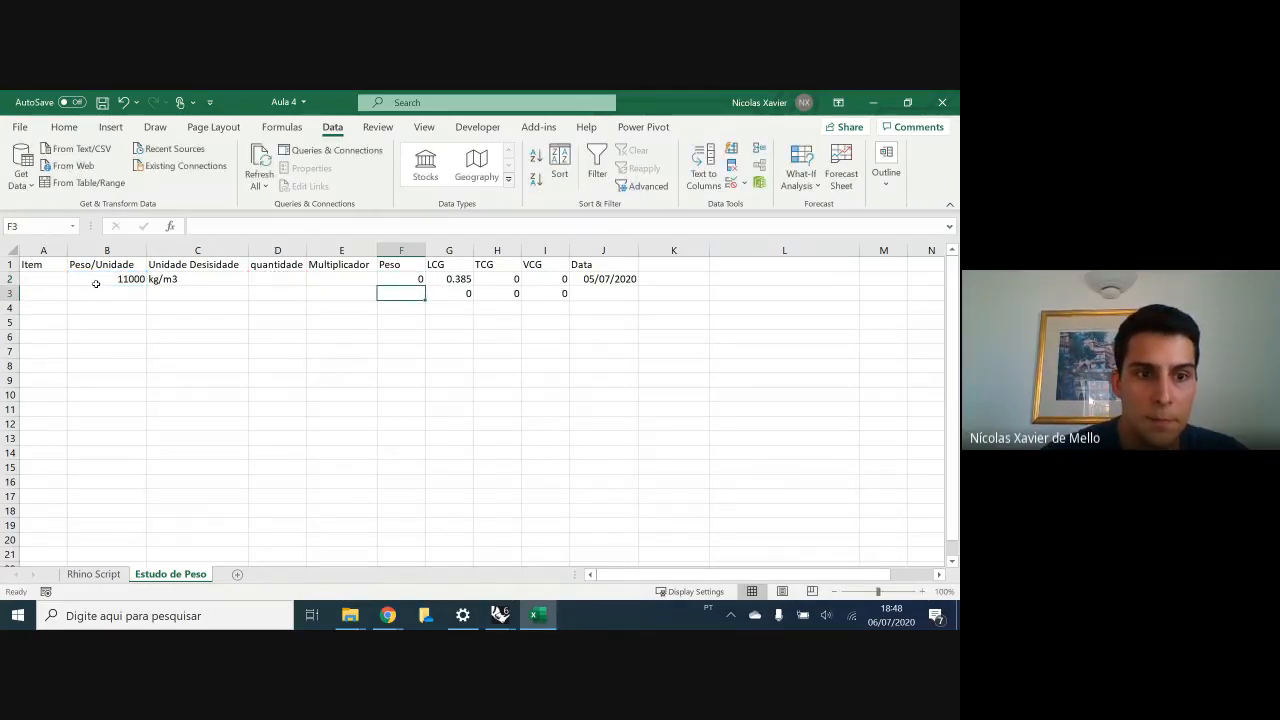
- Clear the LCG, TCG and VCG values in row 3, cells G3 to I3
{"action": "left_click", "coordinate": [275, 287]}
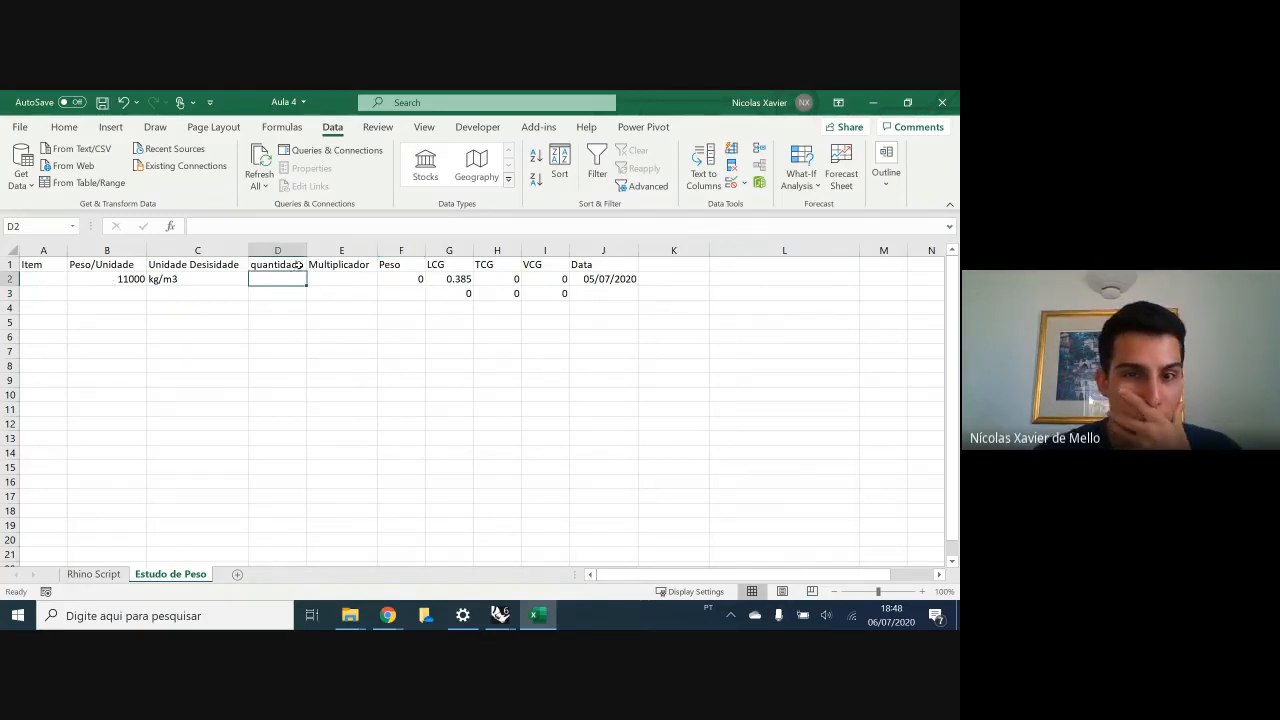
{"action": "left_click_drag", "start_coordinate": [445, 278], "coordinate": [563, 296]}
{"action": "left_click", "coordinate": [467, 351]}
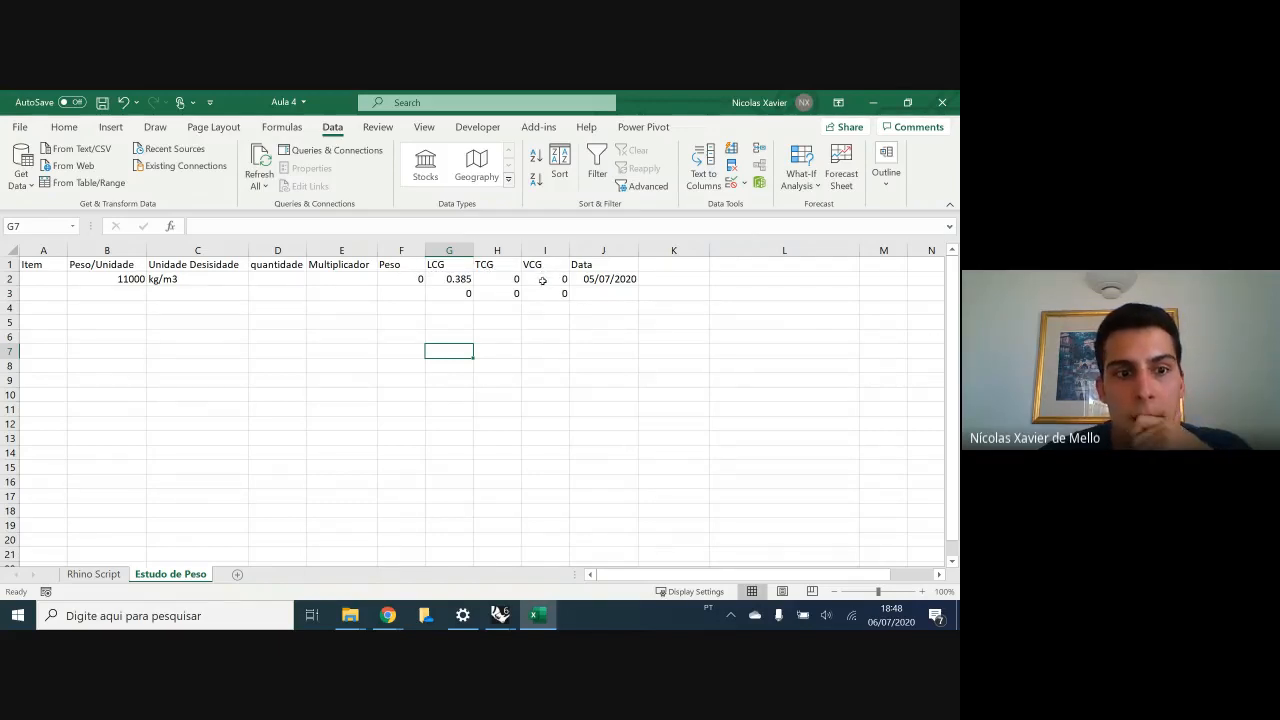
{"action": "mouse_move", "coordinate": [544, 279]}
{"action": "left_mouse_down"}
{"action": "mouse_move", "coordinate": [461, 283]}
{"action": "mouse_move", "coordinate": [530, 295]}
{"action": "left_mouse_up"}
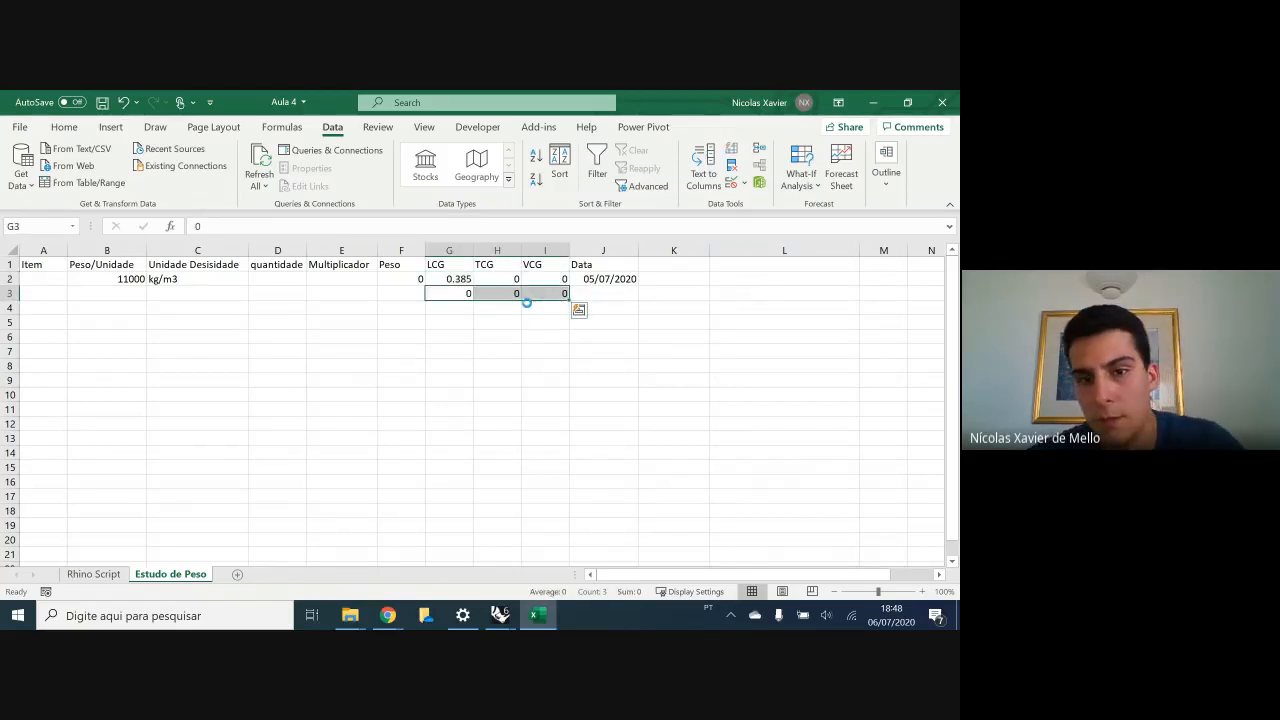
{"action": "key", "text": "Delete"}
{"action": "left_click", "coordinate": [525, 322]}
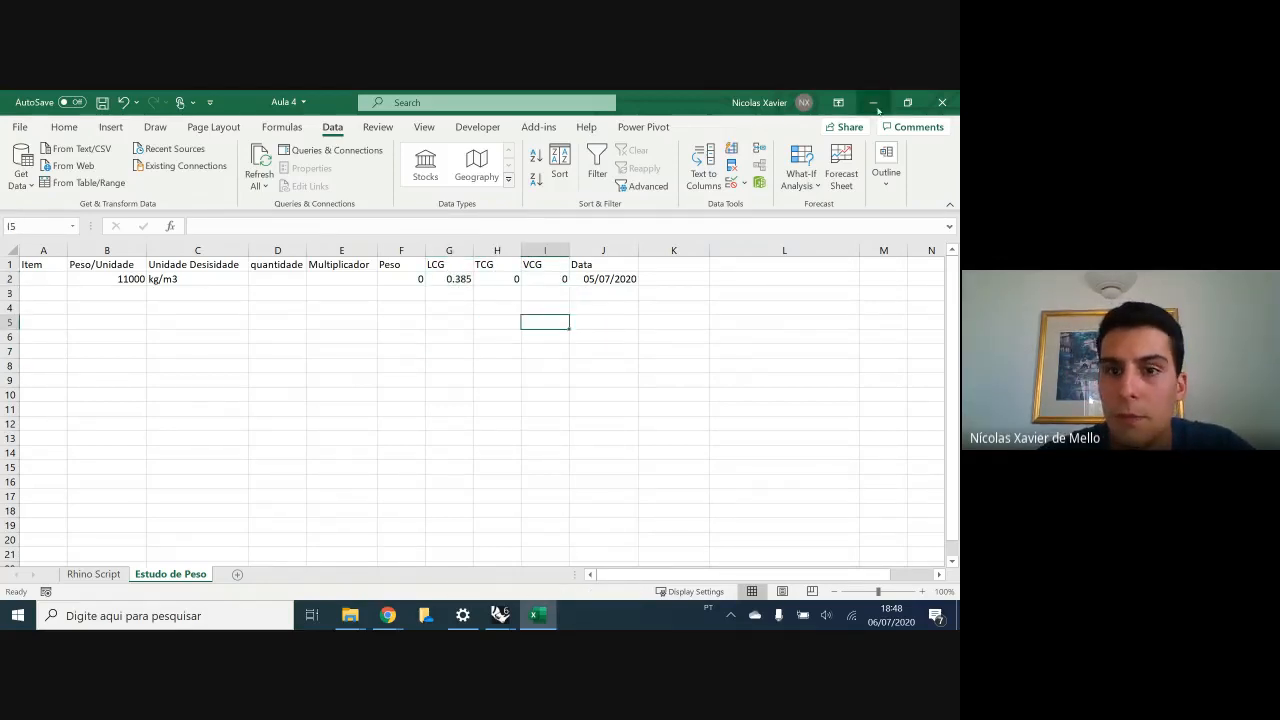
- Switch to the Rhino model and examine the narrow end of the revolved surface up close
{"action": "left_click", "coordinate": [272, 287]}
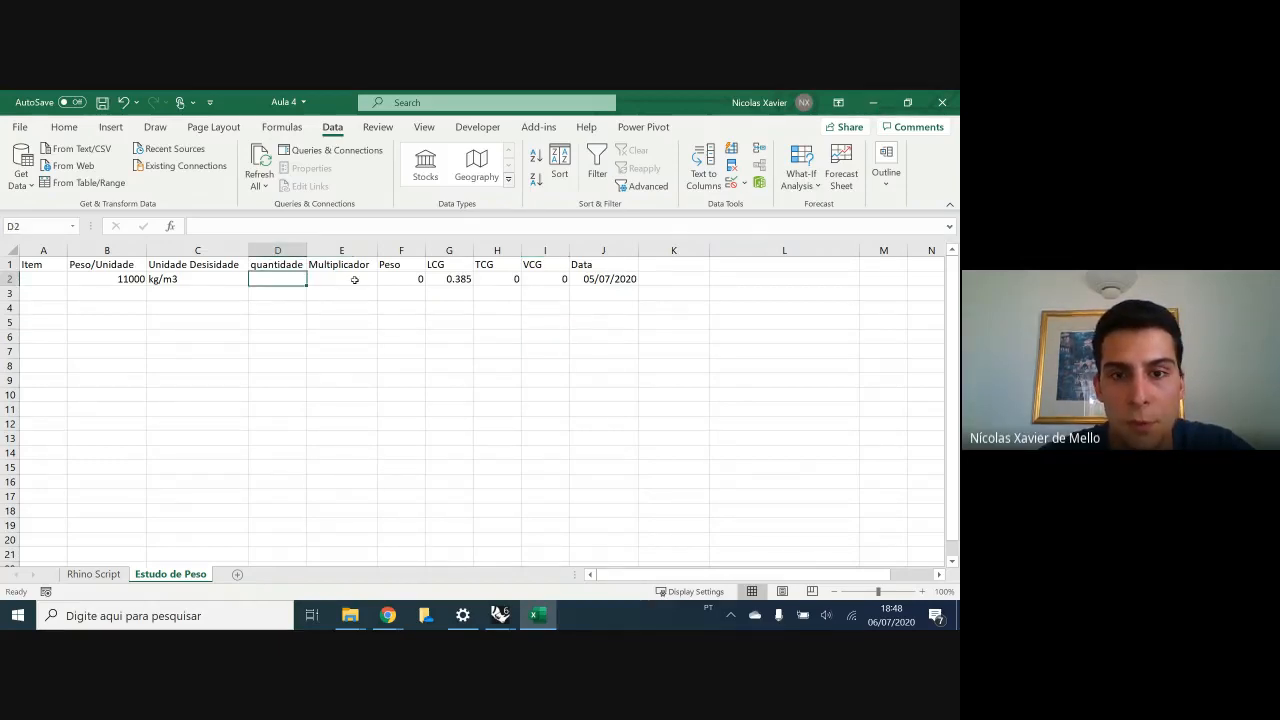
{"action": "left_click_drag", "start_coordinate": [460, 277], "coordinate": [548, 278]}
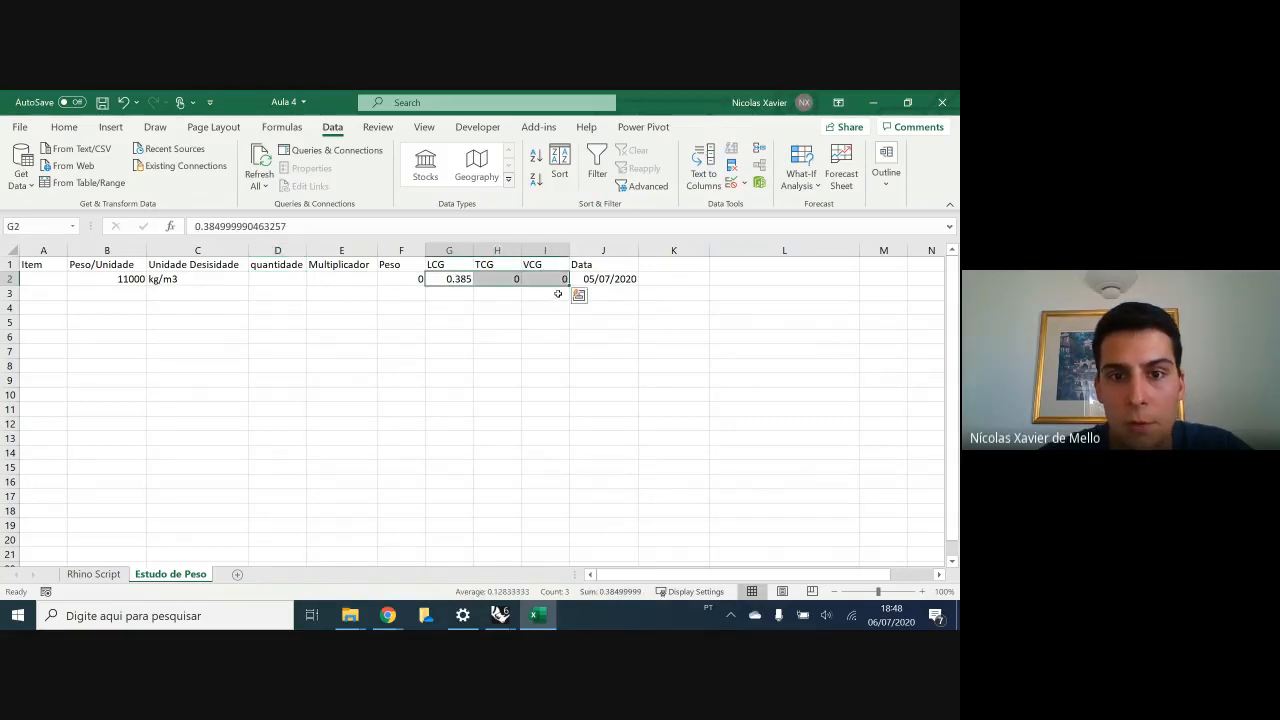
{"action": "left_click", "coordinate": [874, 102]}
{"action": "scroll", "coordinate": [495, 332], "scroll_direction": "up", "scroll_amount": 18}
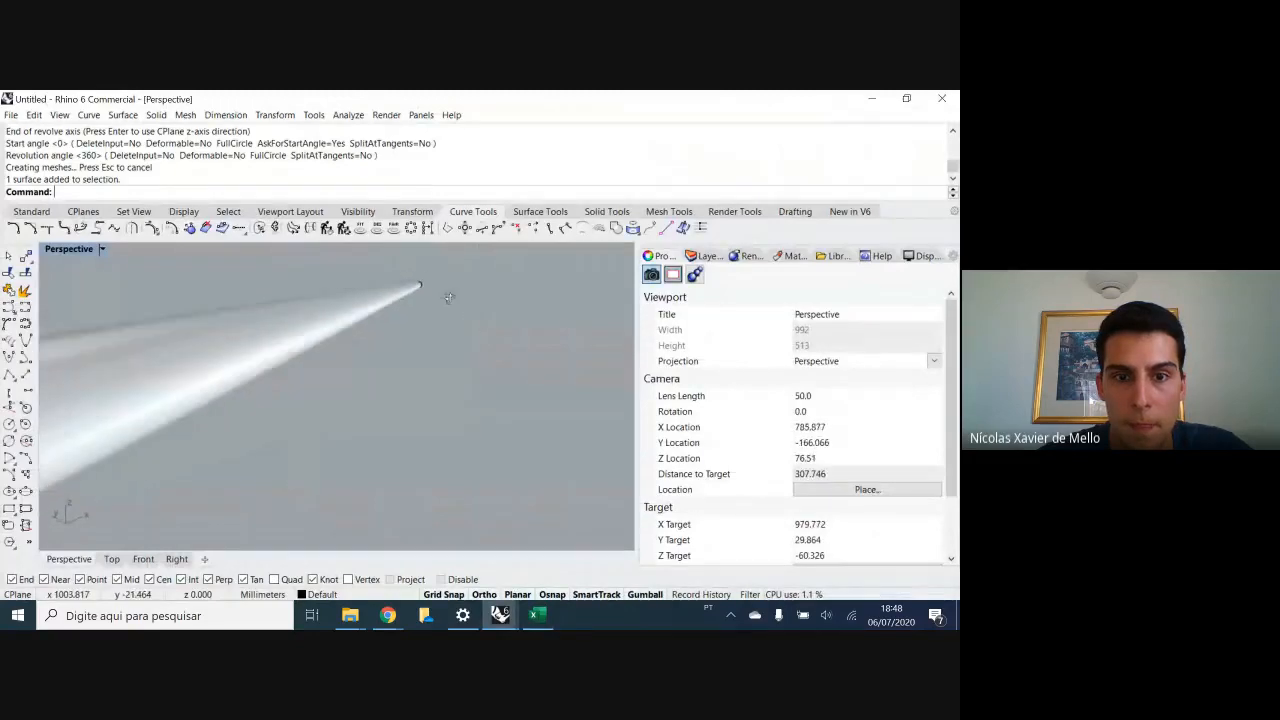
{"action": "right_click_drag", "start_coordinate": [449, 297], "coordinate": [324, 324]}
{"action": "scroll", "coordinate": [451, 333], "scroll_direction": "up", "scroll_amount": 5}
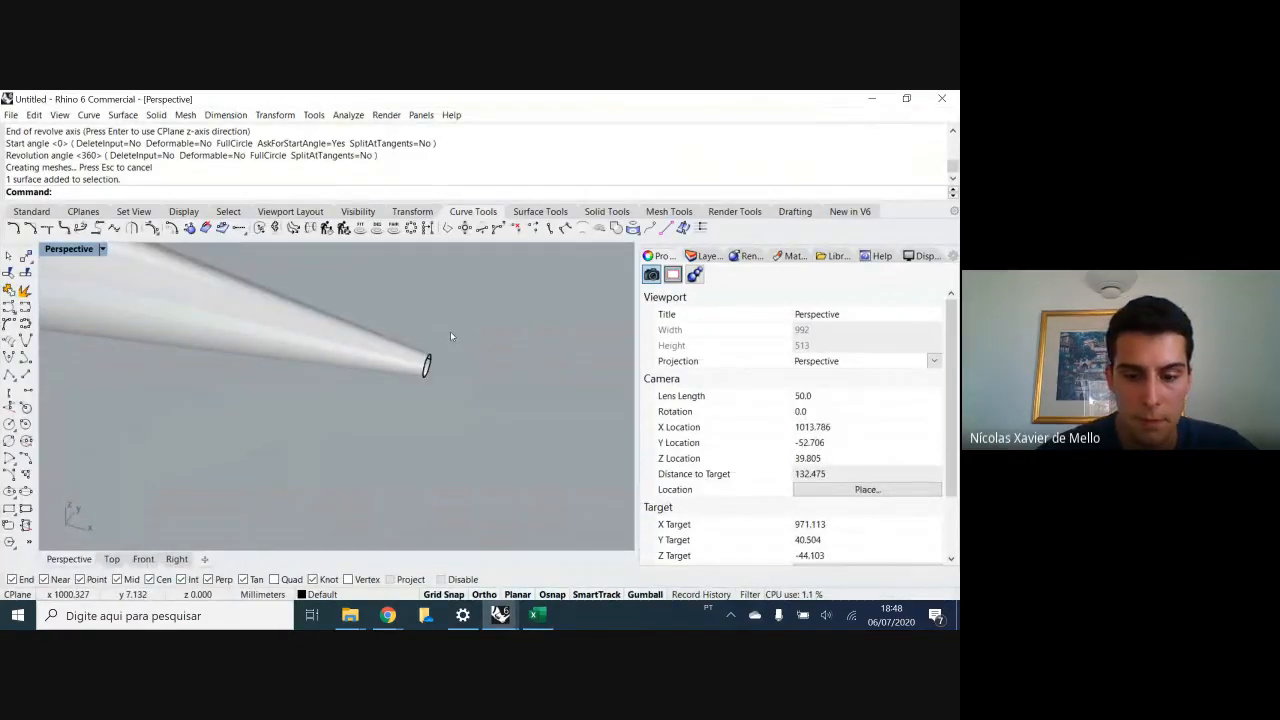
{"action": "type", "text": "Plan"}
{"action": "key", "text": "BackSpace"}
{"action": "key", "text": "BackSpace"}
{"action": "key", "text": "BackSpace"}
{"action": "key", "text": "BackSpace"}
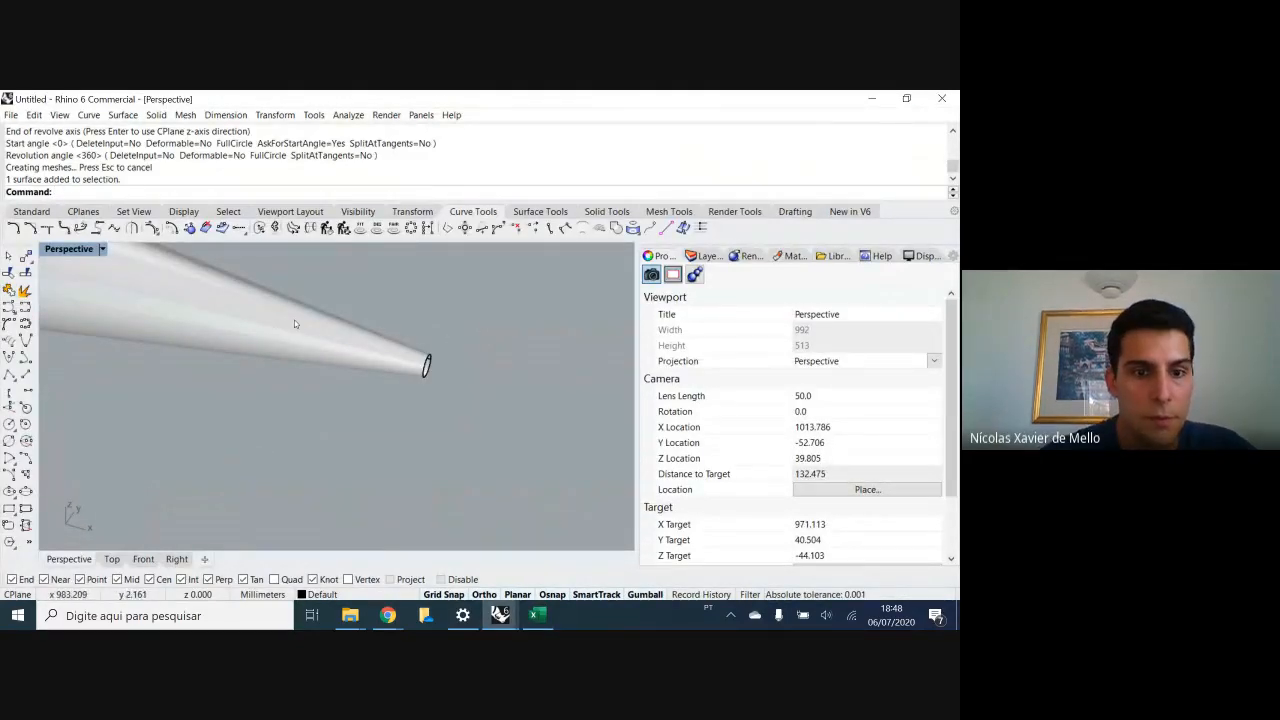
- Calculate the volume of the revolved surface with the Volume command, continuing although it is not closed
{"action": "left_click", "coordinate": [295, 321]}
{"action": "type", "text": "vole"}
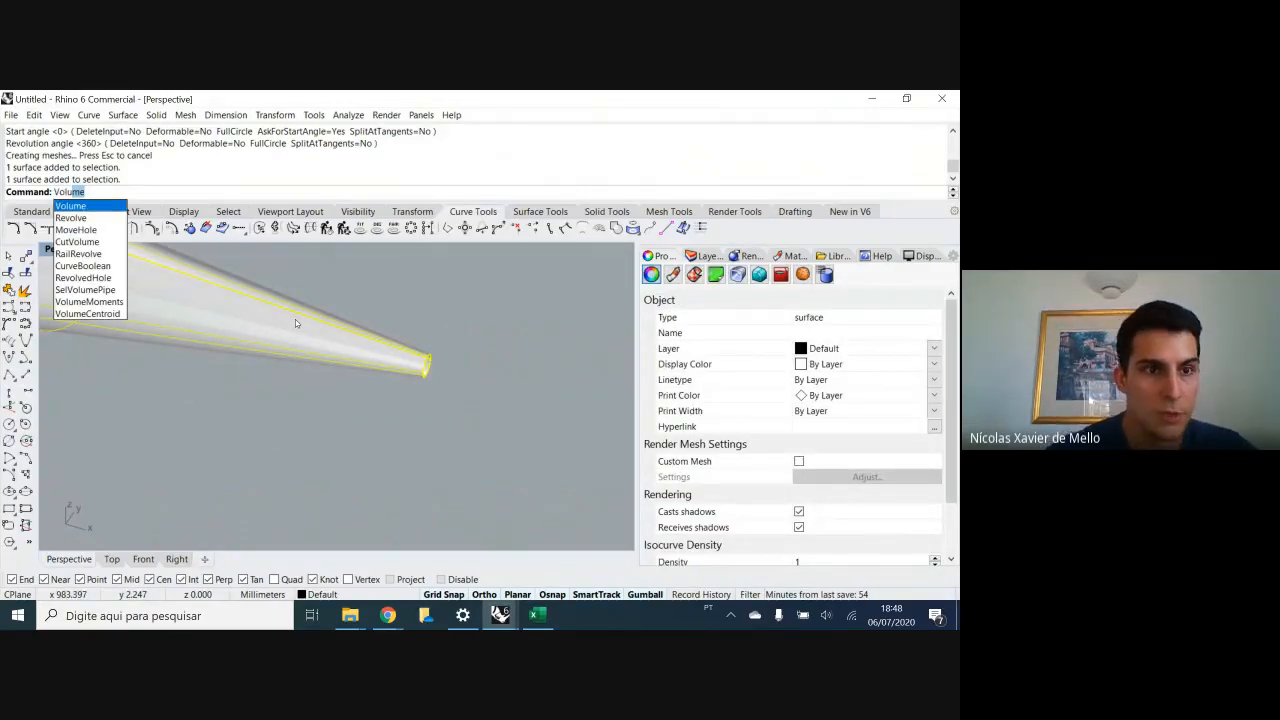
{"action": "key", "text": "Return"}
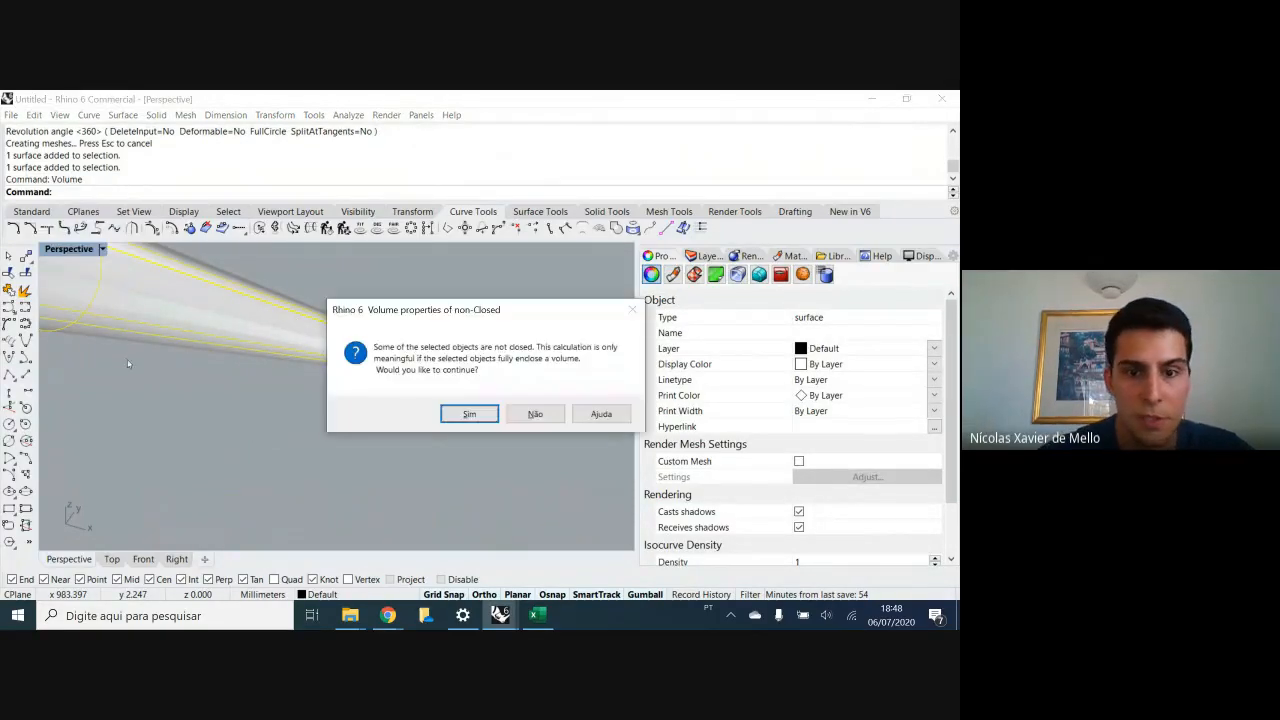
{"action": "left_click", "coordinate": [466, 414]}
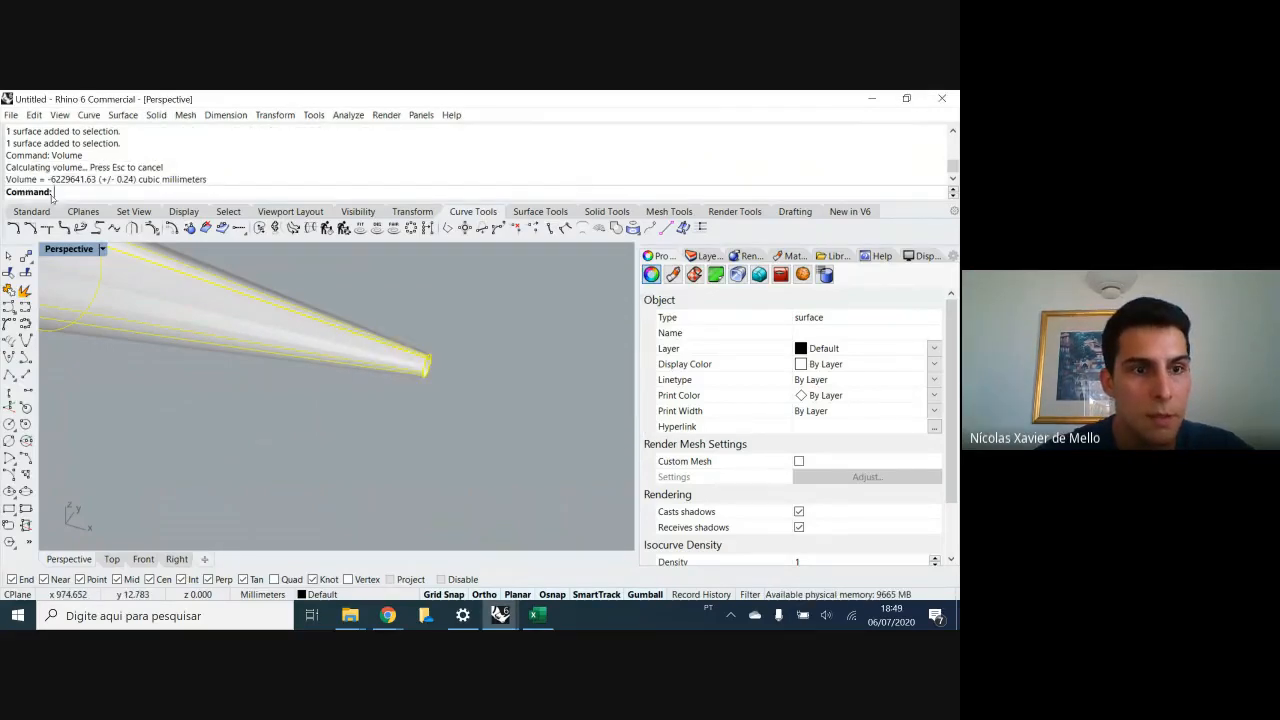
{"action": "scroll", "coordinate": [489, 408], "scroll_direction": "down", "scroll_amount": 3}
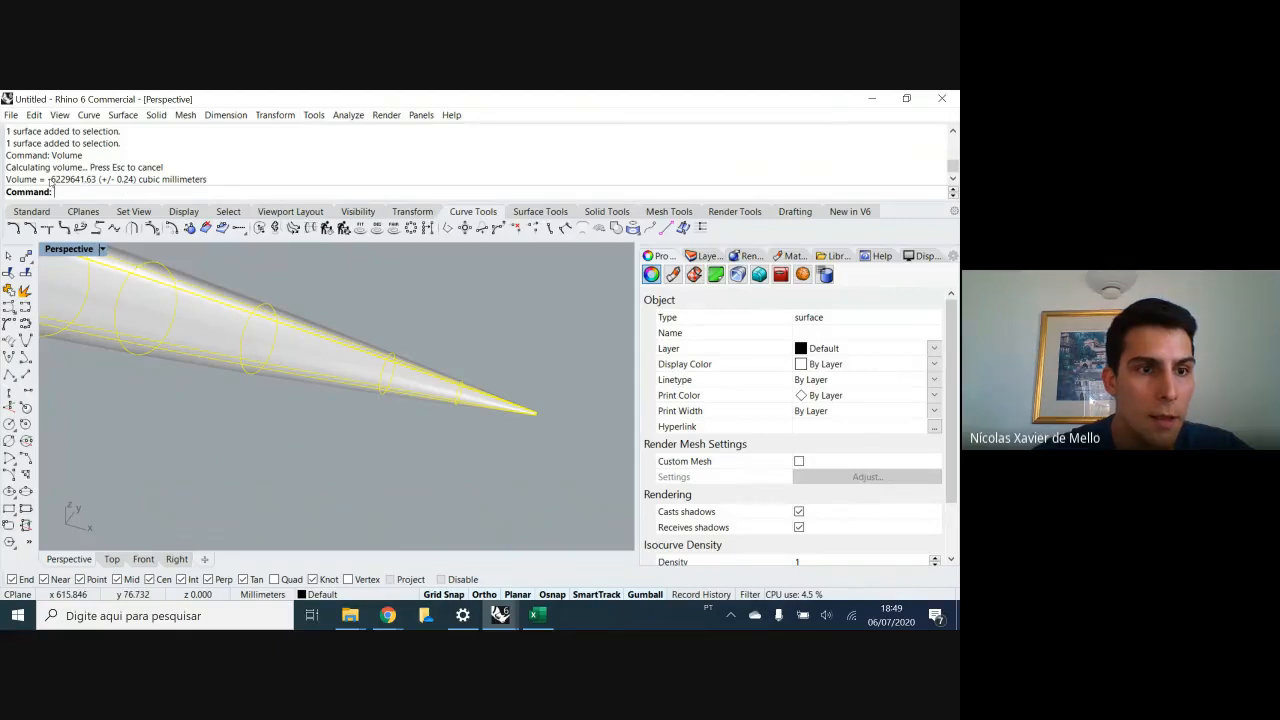
{"action": "left_click_drag", "start_coordinate": [52, 183], "coordinate": [84, 186]}
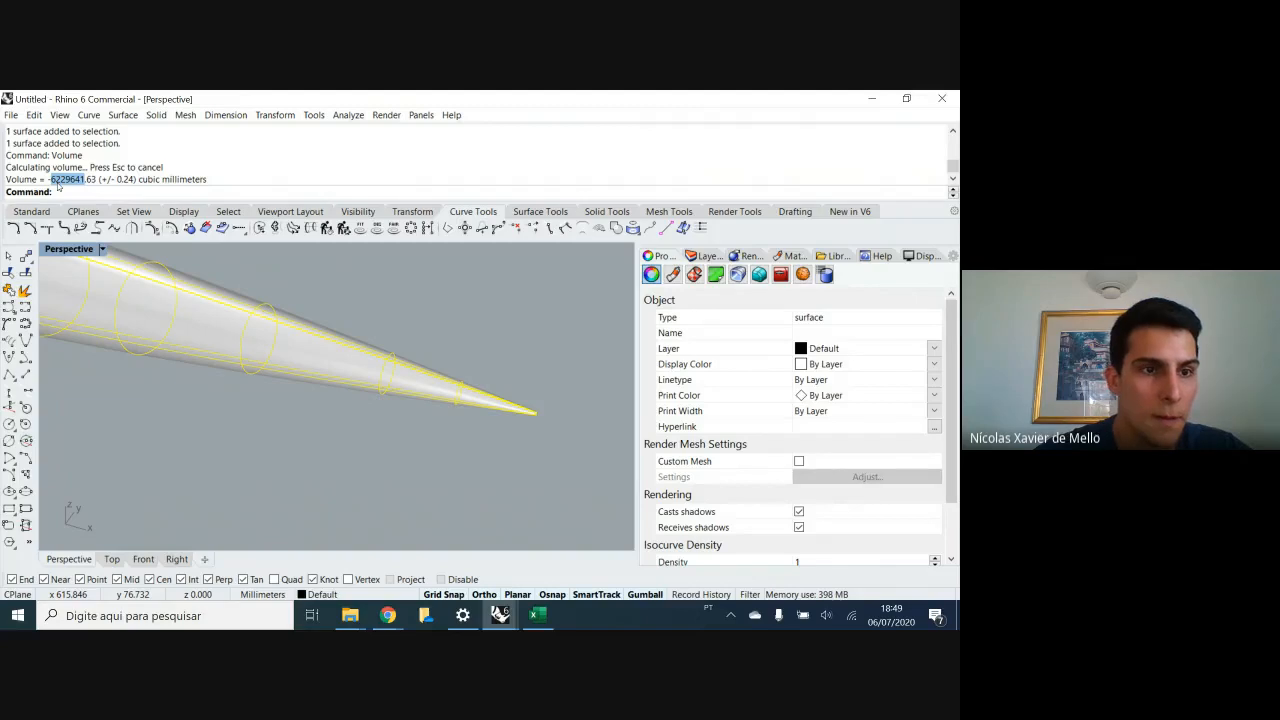
{"action": "left_click", "coordinate": [133, 179]}
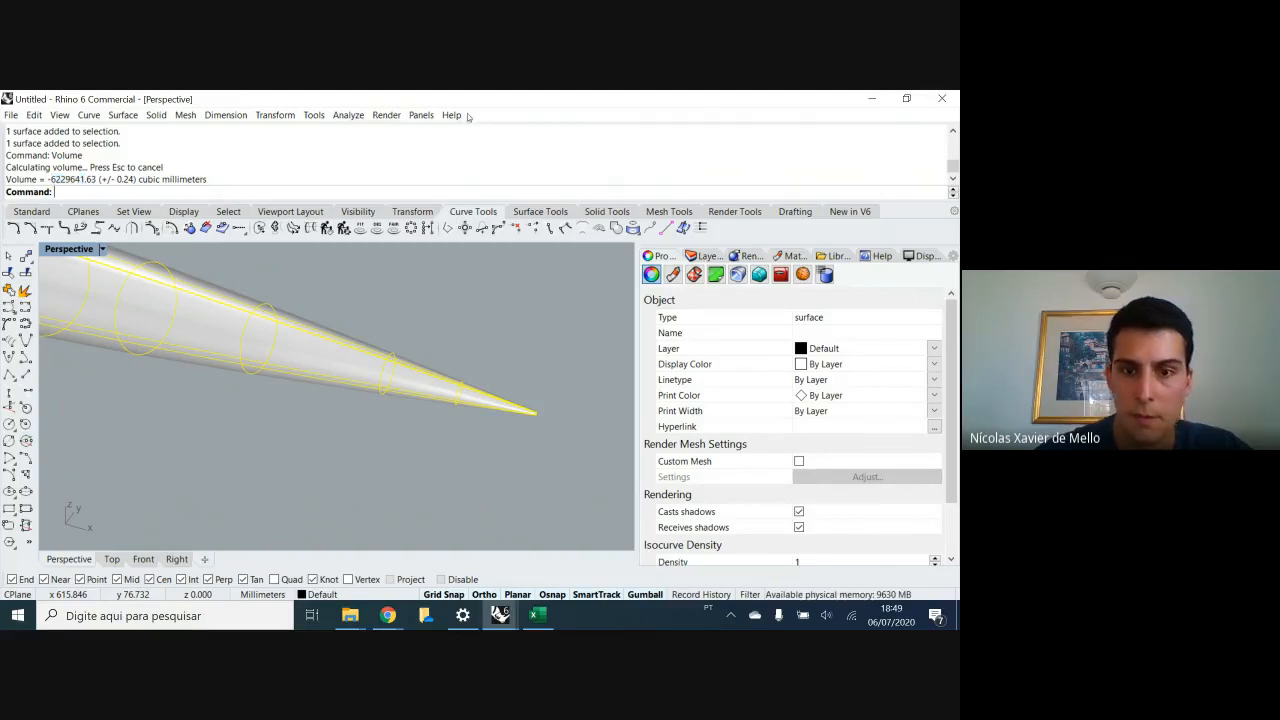
- Return to the Excel weight table and set quantidade in row 2 to 0.06
{"action": "left_click", "coordinate": [871, 98]}
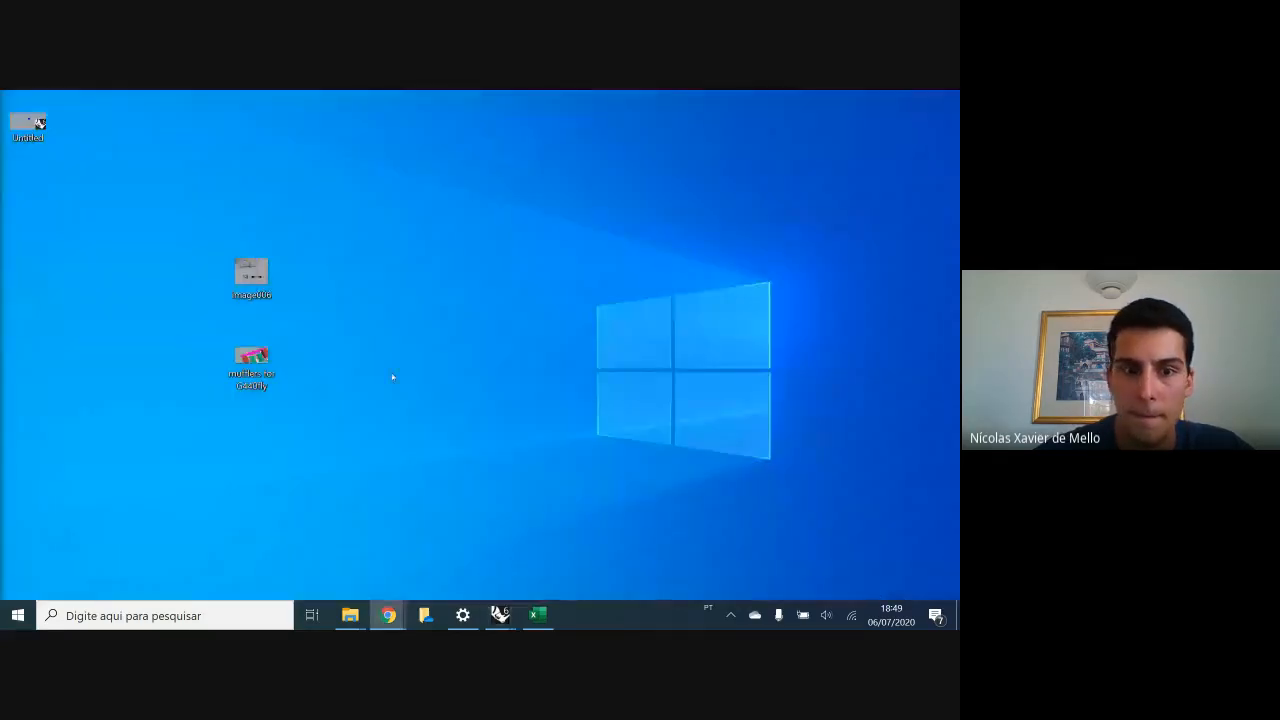
{"action": "left_click", "coordinate": [538, 615]}
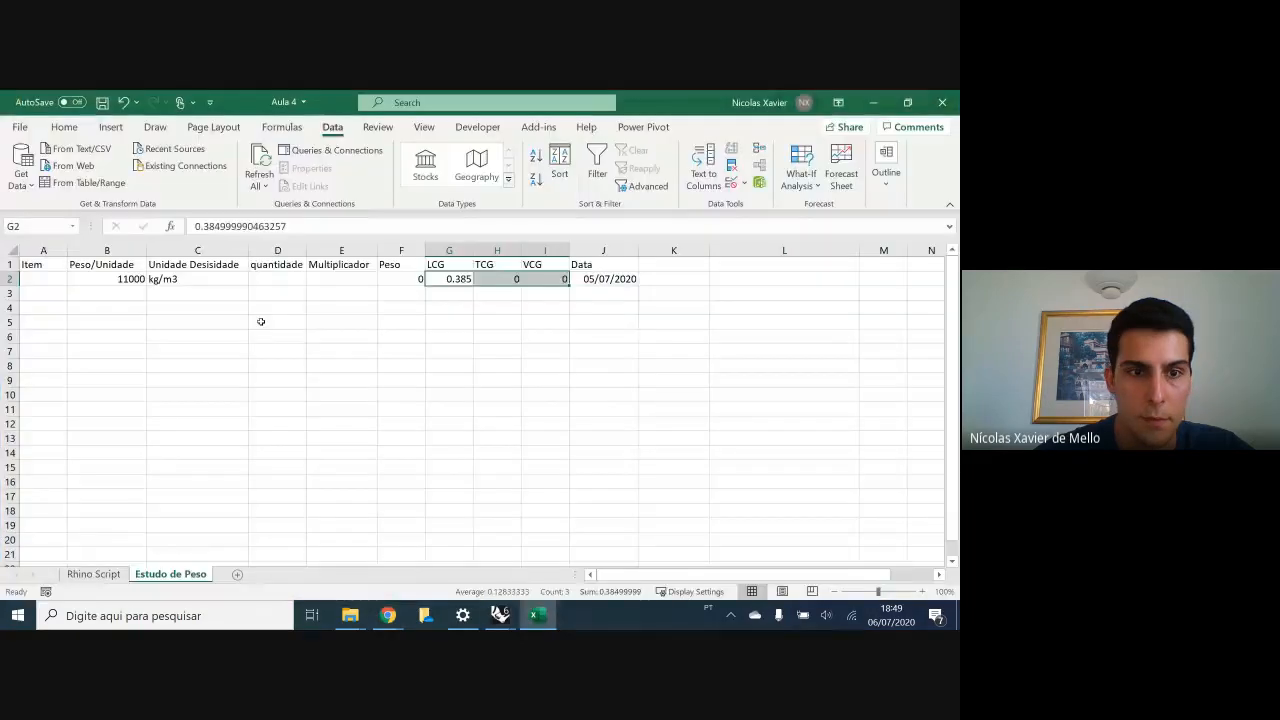
{"action": "left_click", "coordinate": [257, 279]}
{"action": "type", "text": "0.06"}
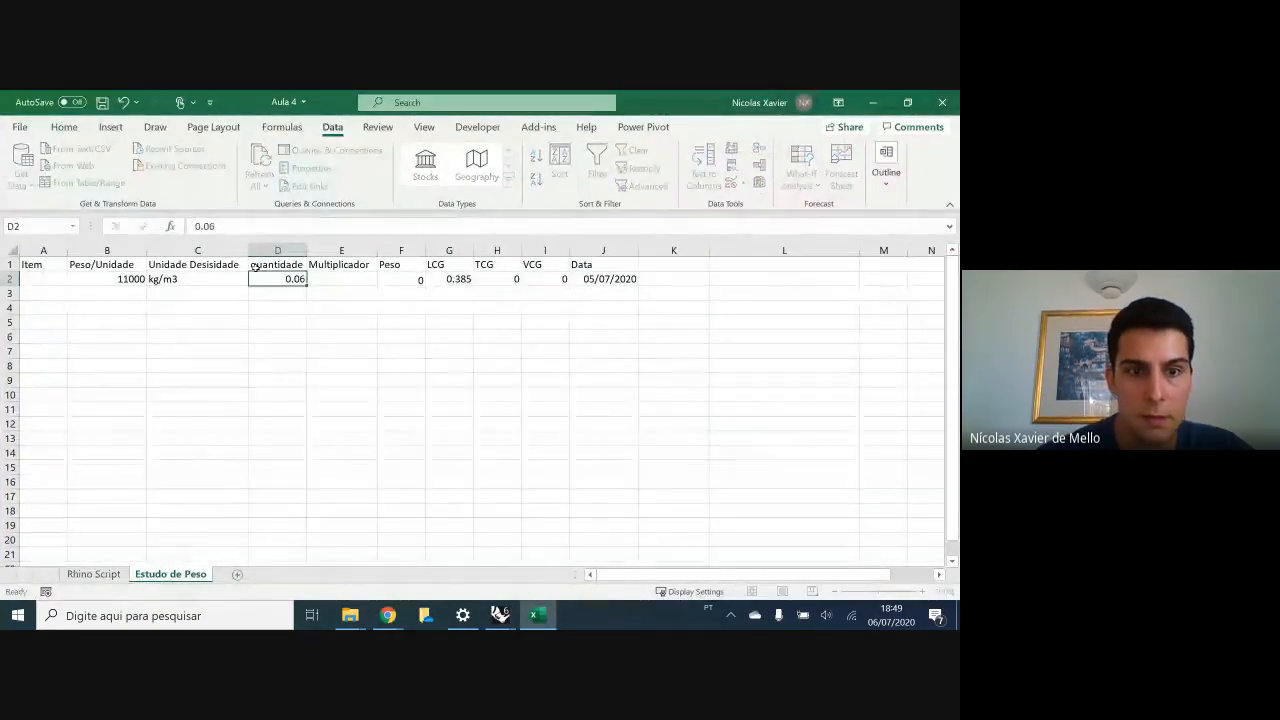
{"action": "key", "text": "Return"}
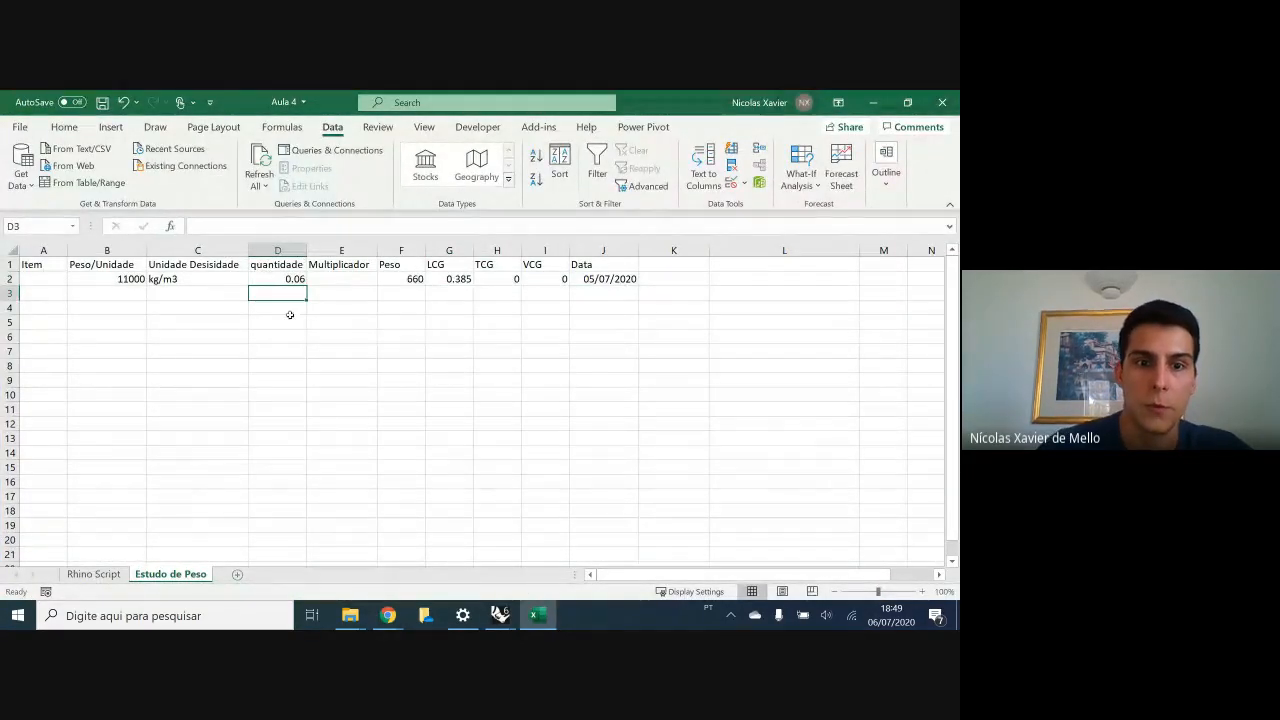
{"action": "left_click", "coordinate": [285, 318]}
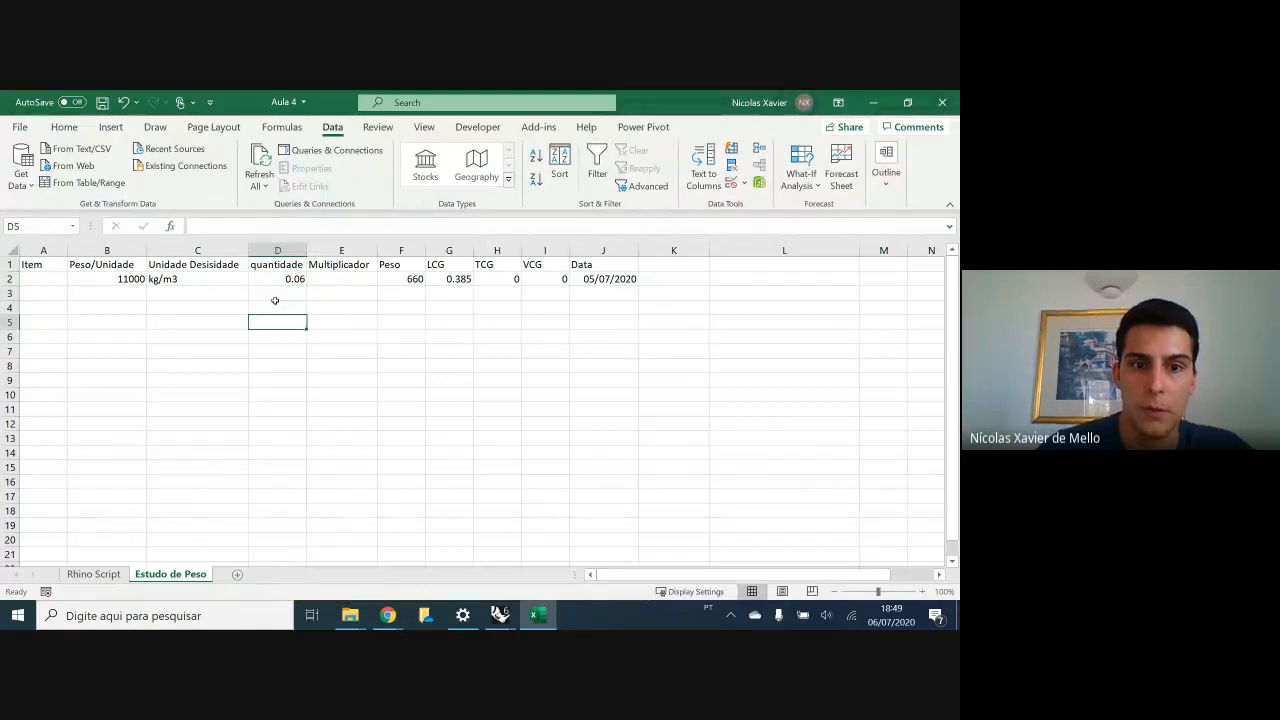
- Check the Peso formula in F2 and clear the LCG, TCG and VCG values in row 2, cells G2 to I2
{"action": "left_click", "coordinate": [396, 278]}
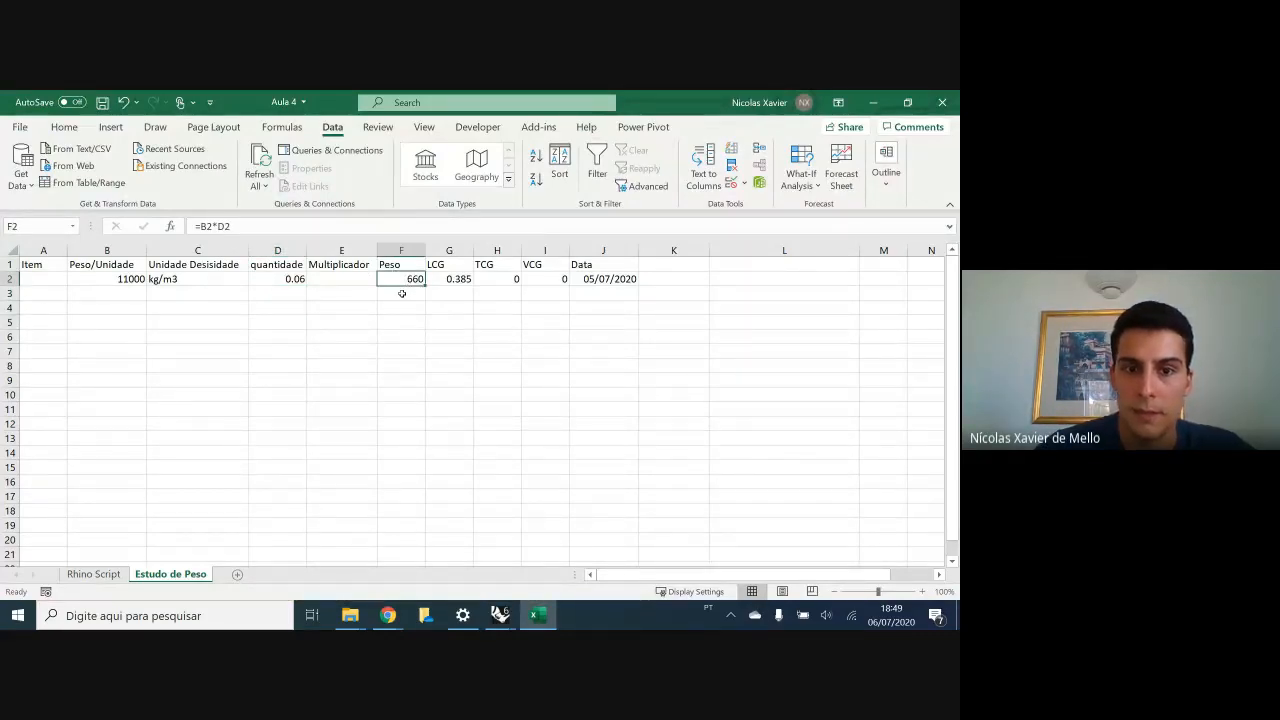
{"action": "left_click", "coordinate": [365, 338]}
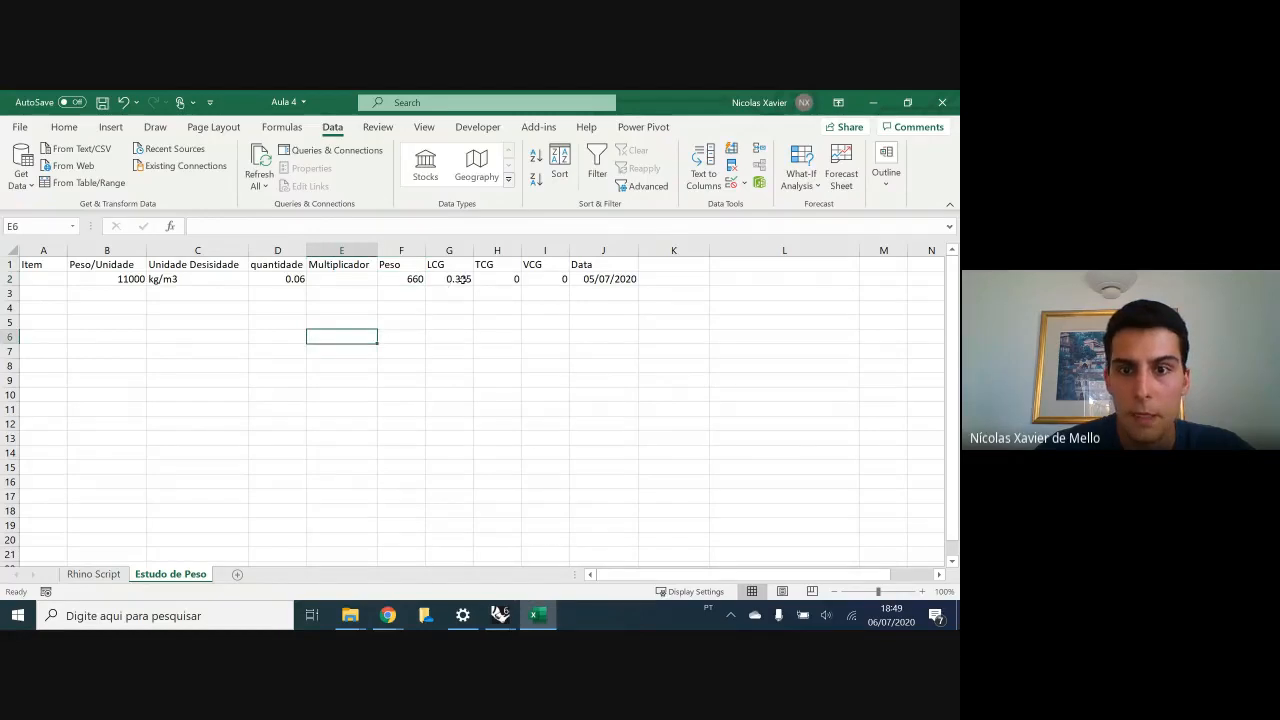
{"action": "left_click_drag", "start_coordinate": [458, 279], "coordinate": [527, 289]}
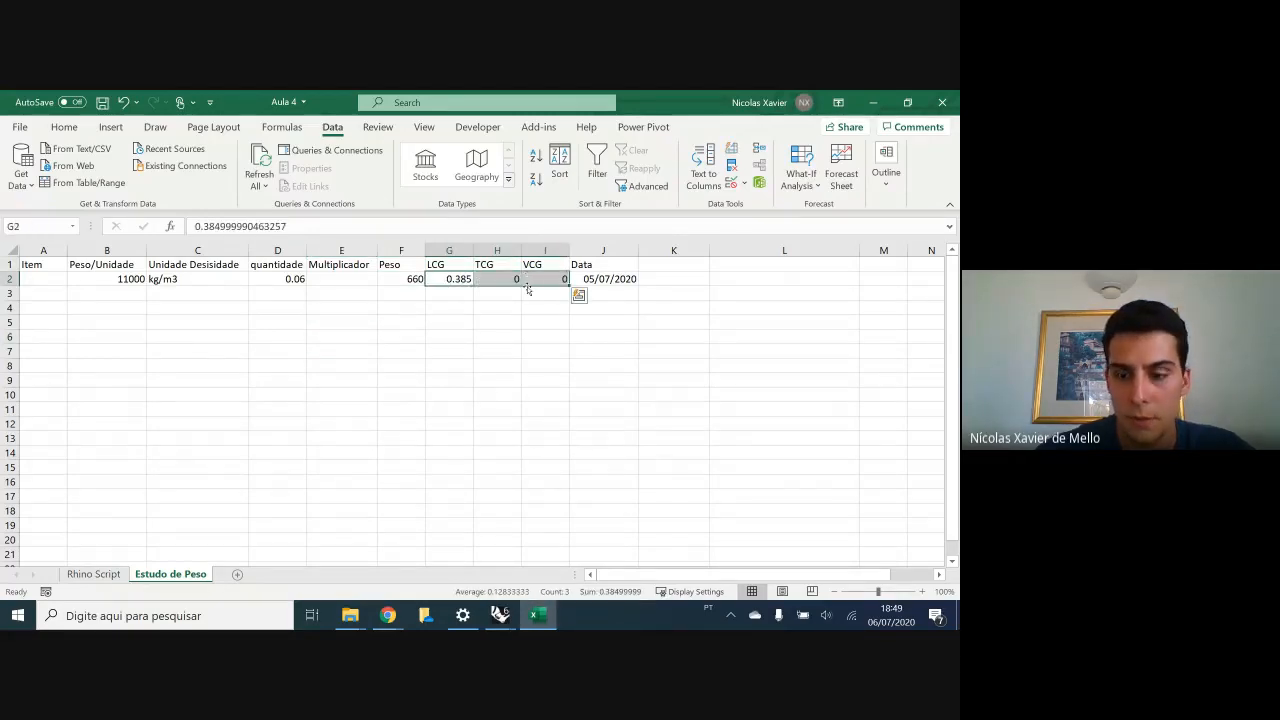
{"action": "key", "text": "Delete"}
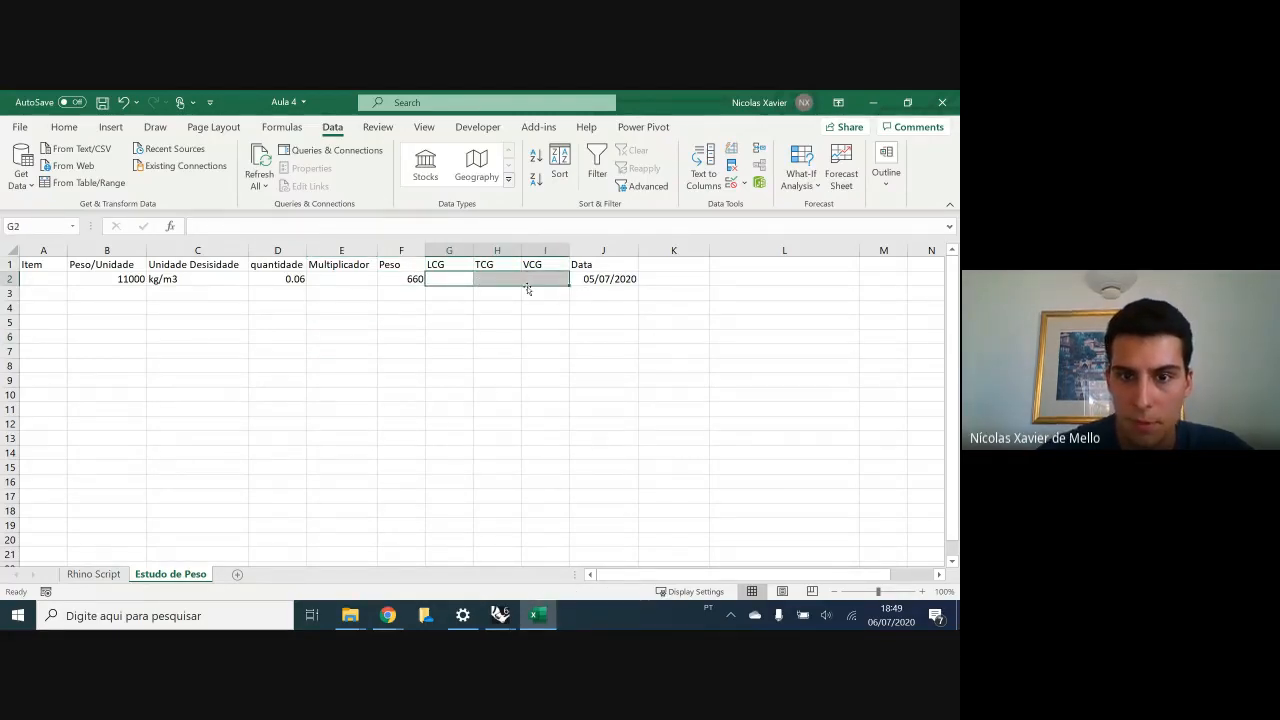
- Switch to the untitled Rhino model and calculate the revolved surface's centroid with VolumeCentroid, continuing although it is not closed
{"action": "mouse_move", "coordinate": [500, 615]}
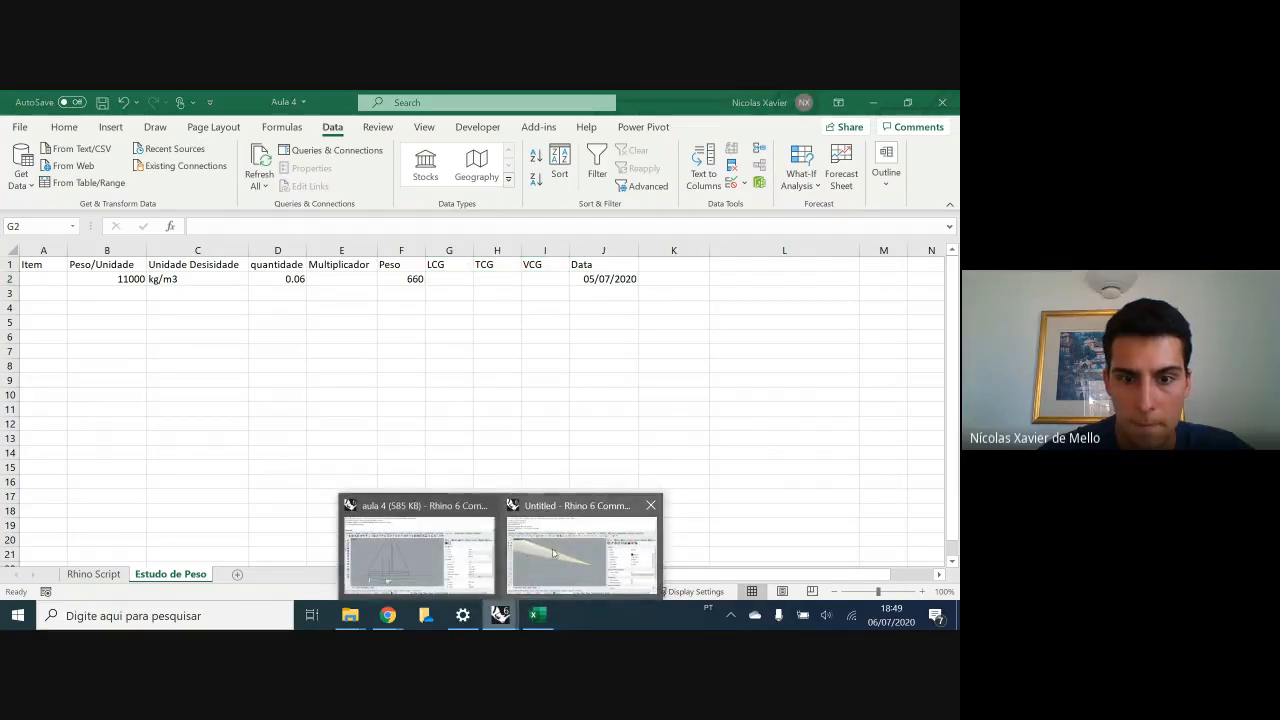
{"action": "left_click", "coordinate": [582, 550]}
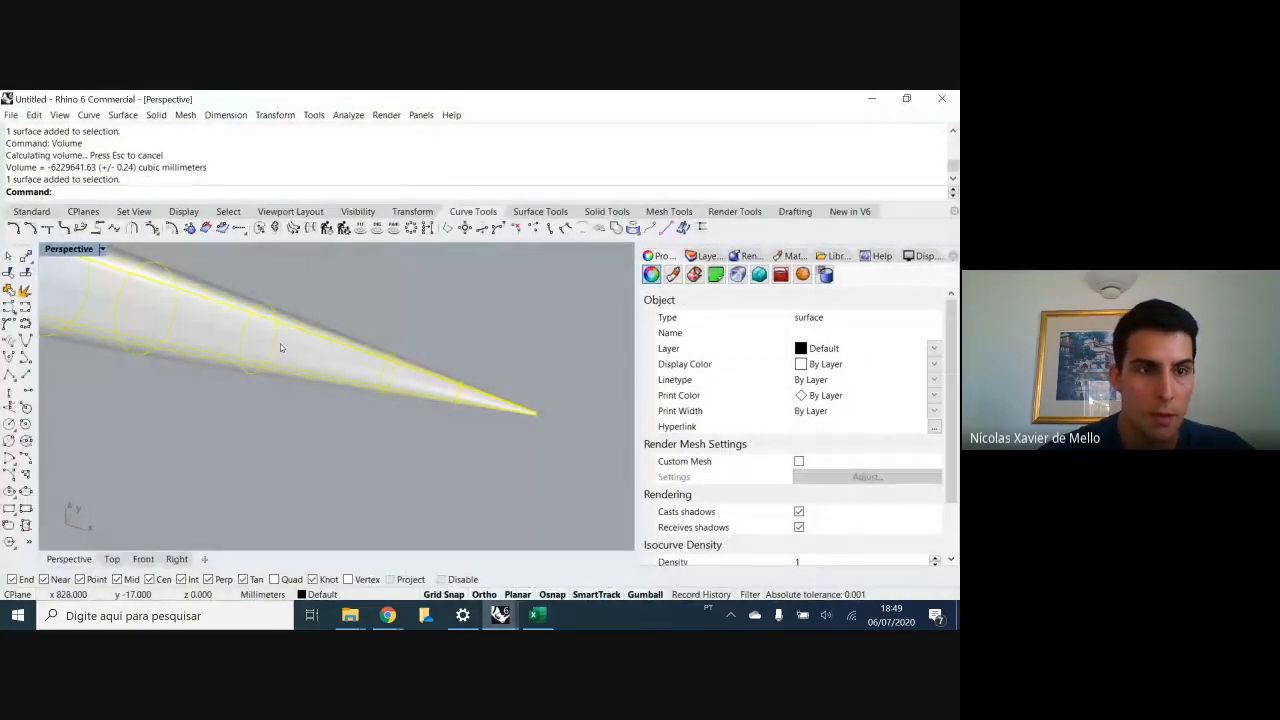
{"action": "type", "text": "vol"}
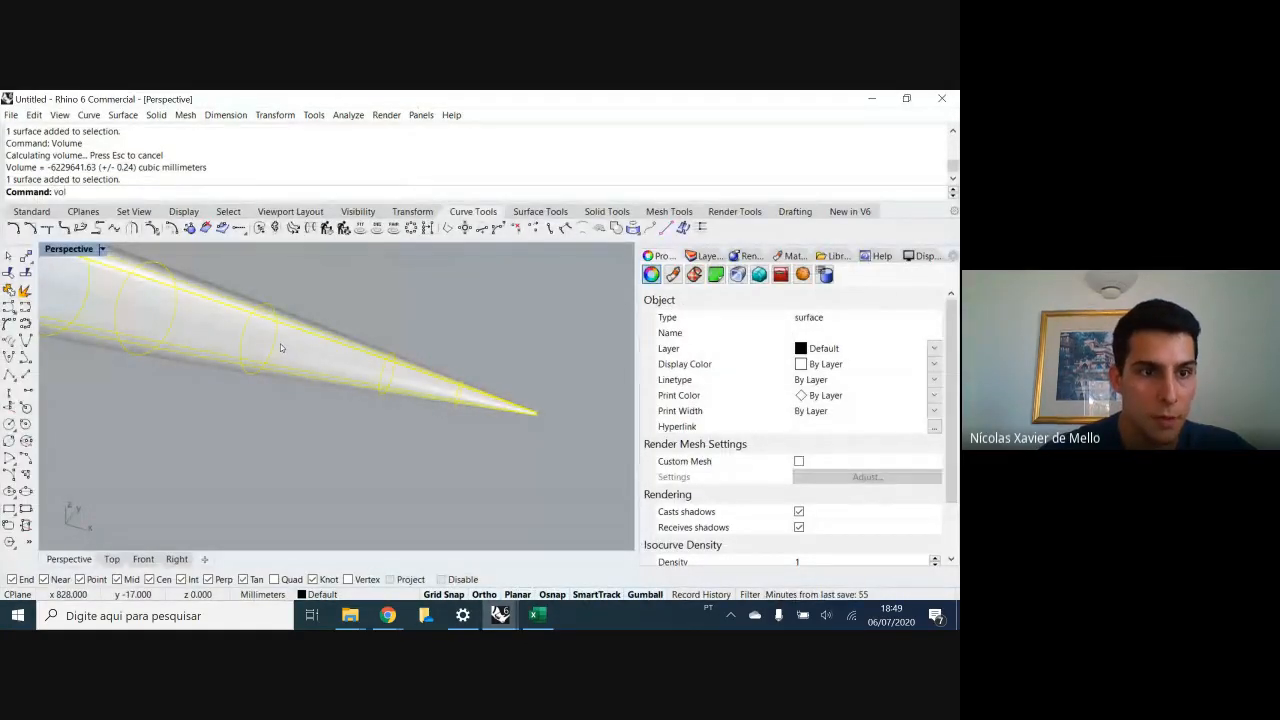
{"action": "left_click", "coordinate": [87, 230]}
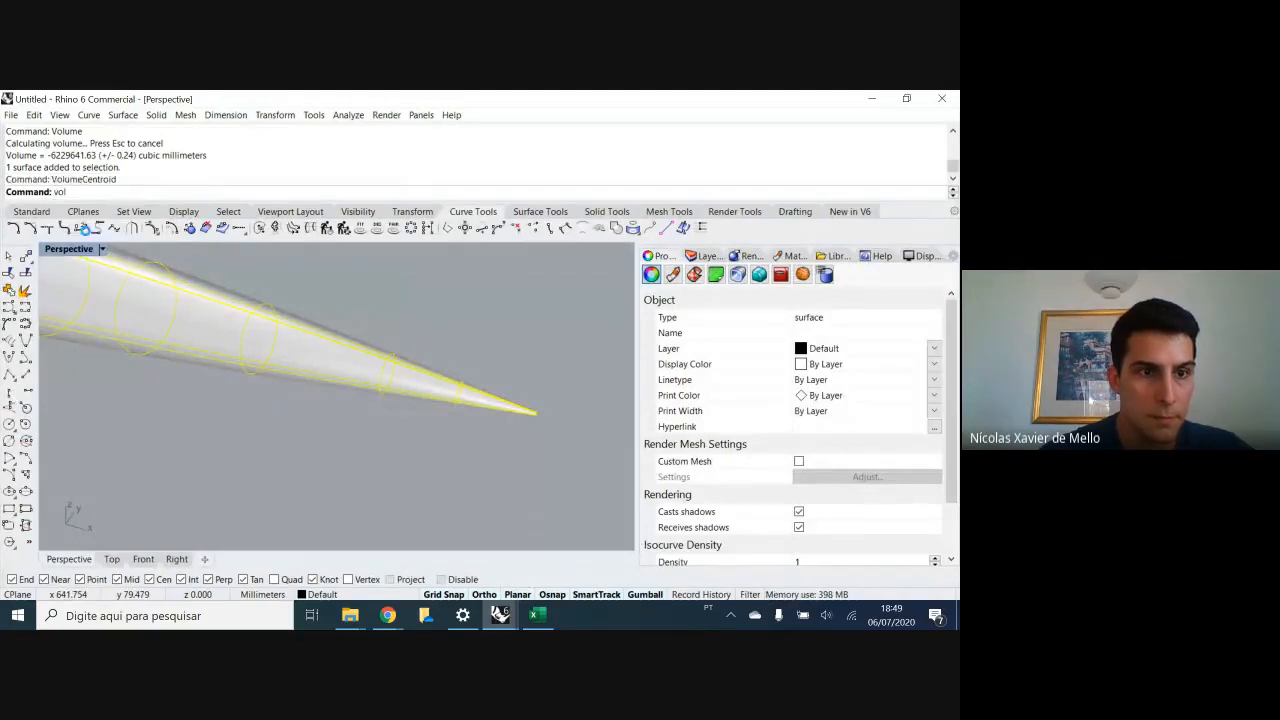
{"action": "left_click", "coordinate": [467, 412]}
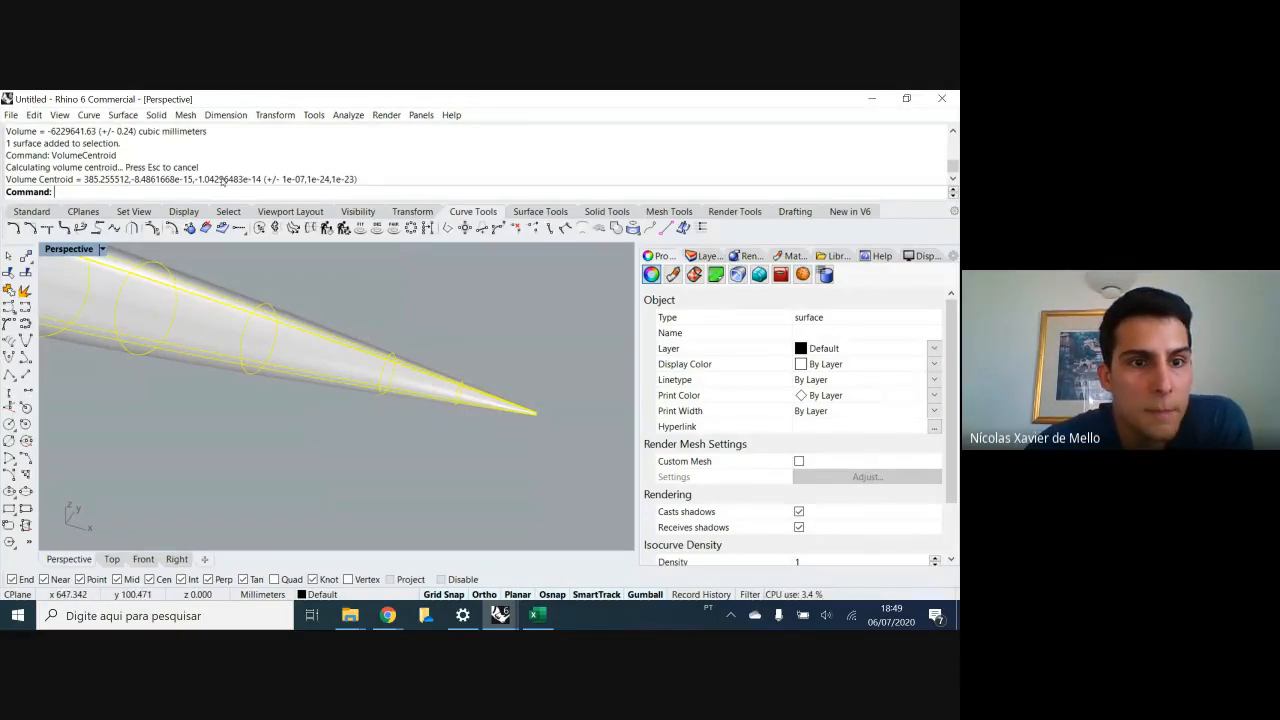
- Hide the revolved surface so that only its profile curve and the centroid point remain in the Perspective view
{"action": "right_click_drag", "start_coordinate": [300, 420], "coordinate": [214, 507]}
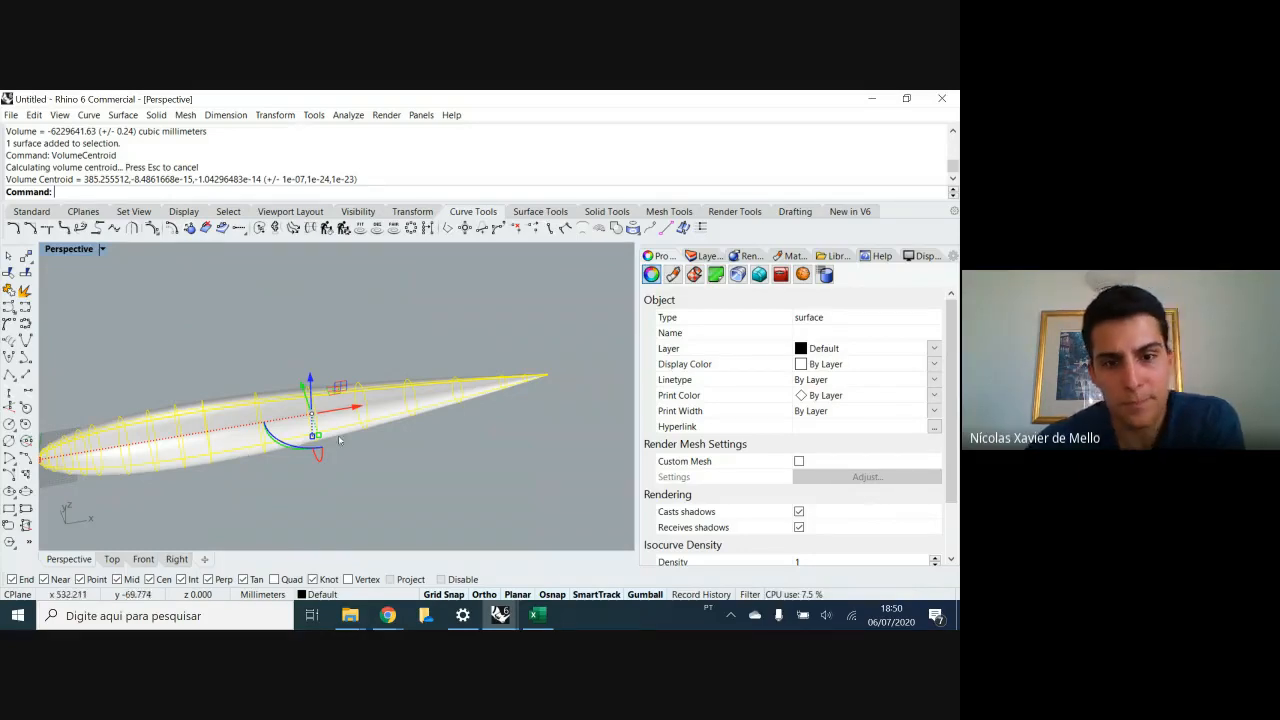
{"action": "right_click_drag", "start_coordinate": [412, 437], "coordinate": [337, 466]}
{"action": "left_click", "coordinate": [384, 457]}
{"action": "left_click", "coordinate": [271, 408]}
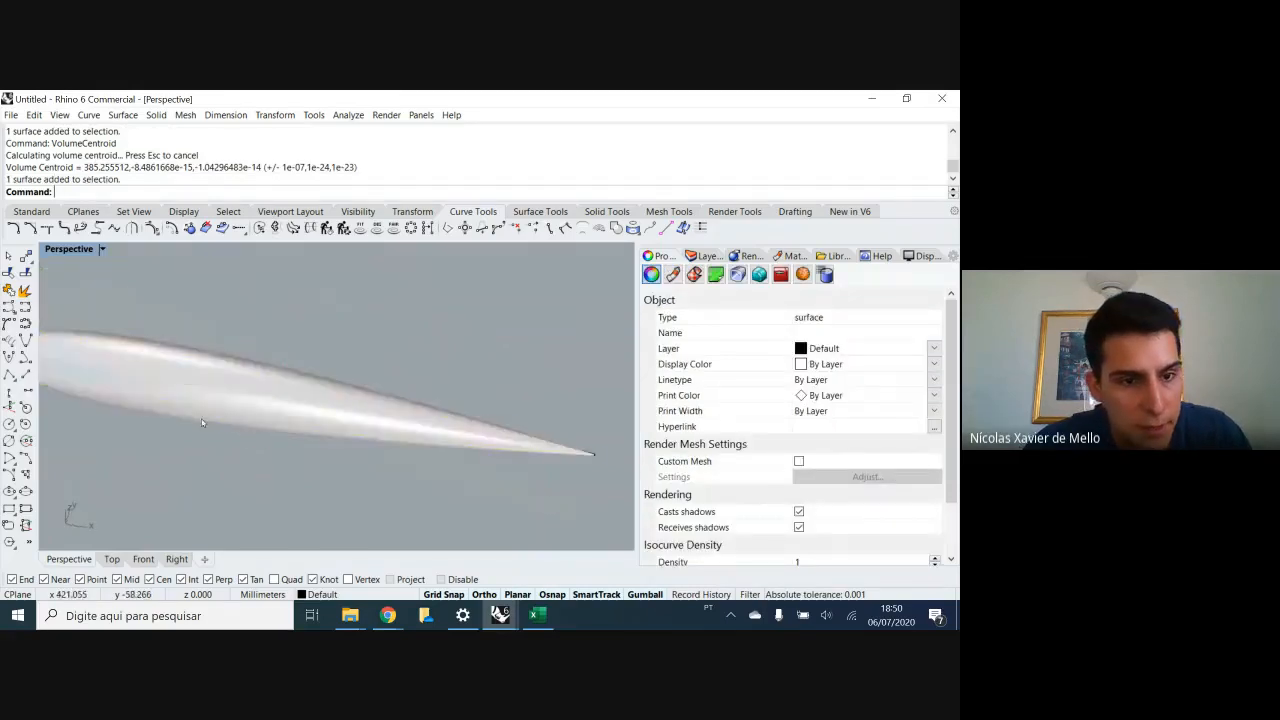
{"action": "key", "text": "Escape"}
{"action": "right_click_drag", "start_coordinate": [250, 405], "coordinate": [190, 400]}
{"action": "left_click", "coordinate": [158, 391]}
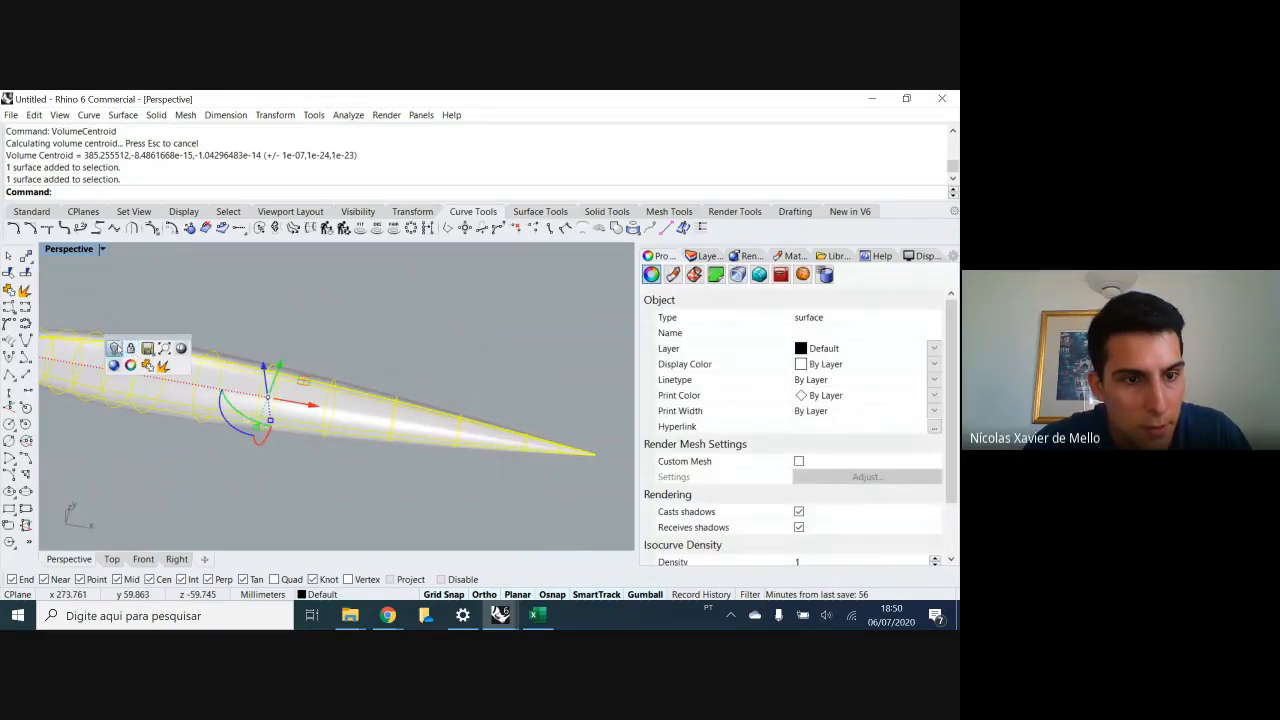
{"action": "key", "text": "ctrl+h"}
{"action": "right_click_drag", "start_coordinate": [117, 348], "coordinate": [220, 406]}
{"action": "scroll", "coordinate": [240, 407], "scroll_direction": "up", "scroll_amount": 3}
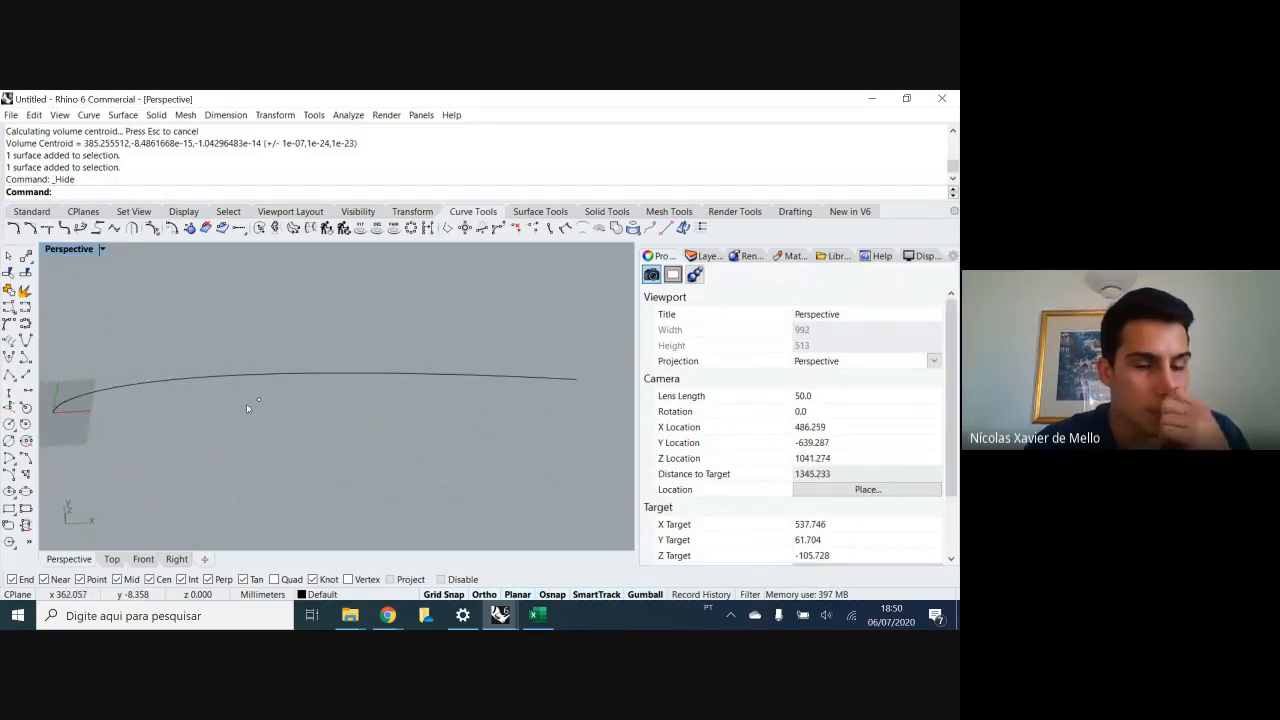
- Select the centroid point and examine the X, Y and Z values of the Volume Centroid result in the command history
{"action": "left_click", "coordinate": [258, 400]}
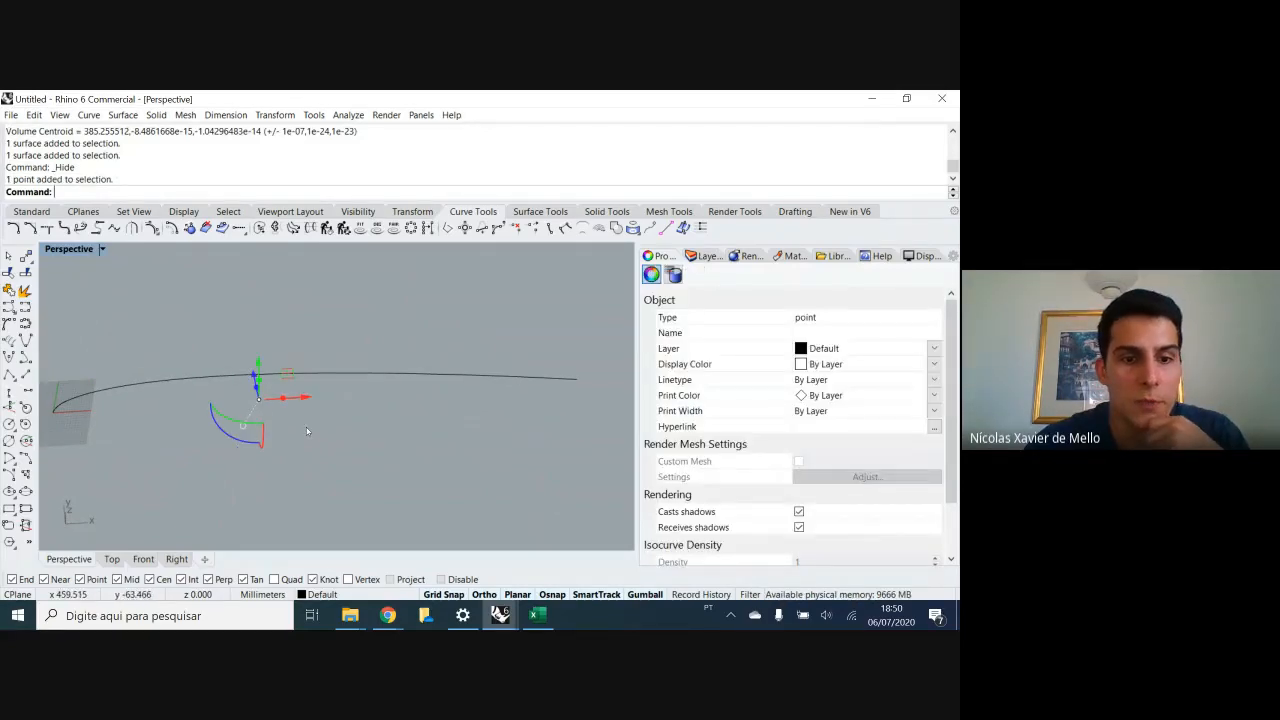
{"action": "right_click_drag", "start_coordinate": [306, 431], "coordinate": [260, 360]}
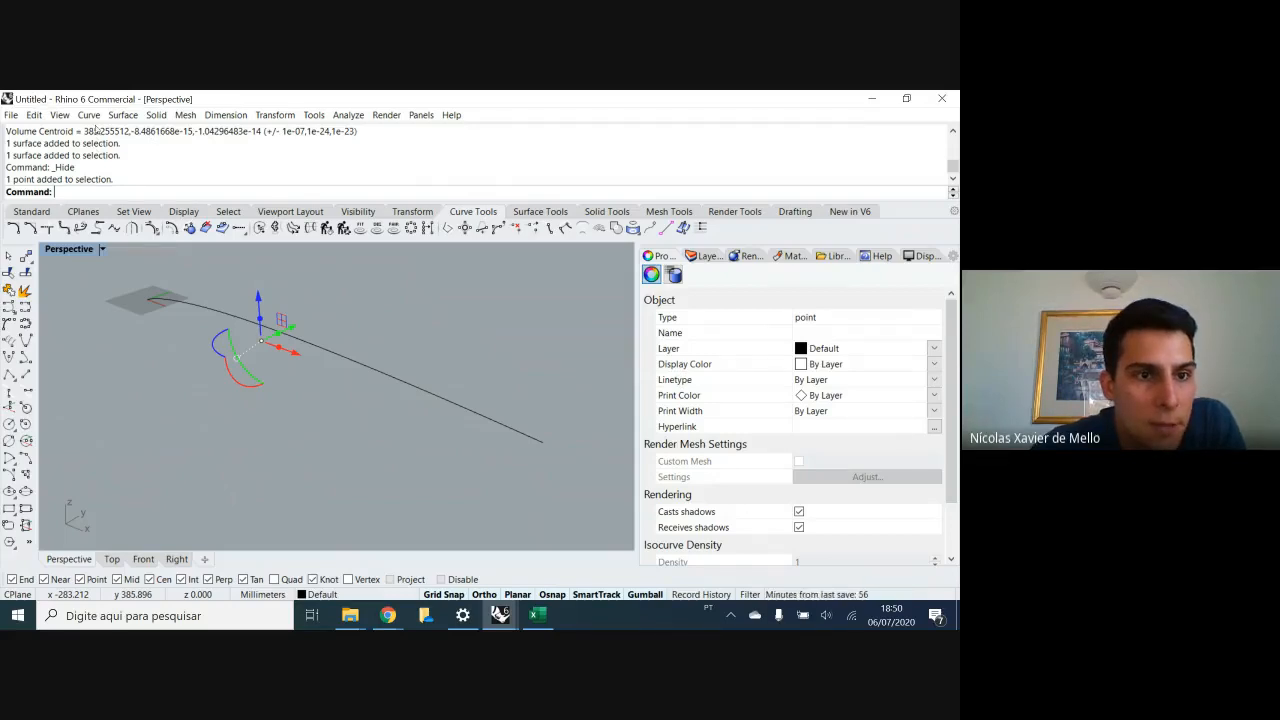
{"action": "left_click_drag", "start_coordinate": [84, 133], "coordinate": [258, 133]}
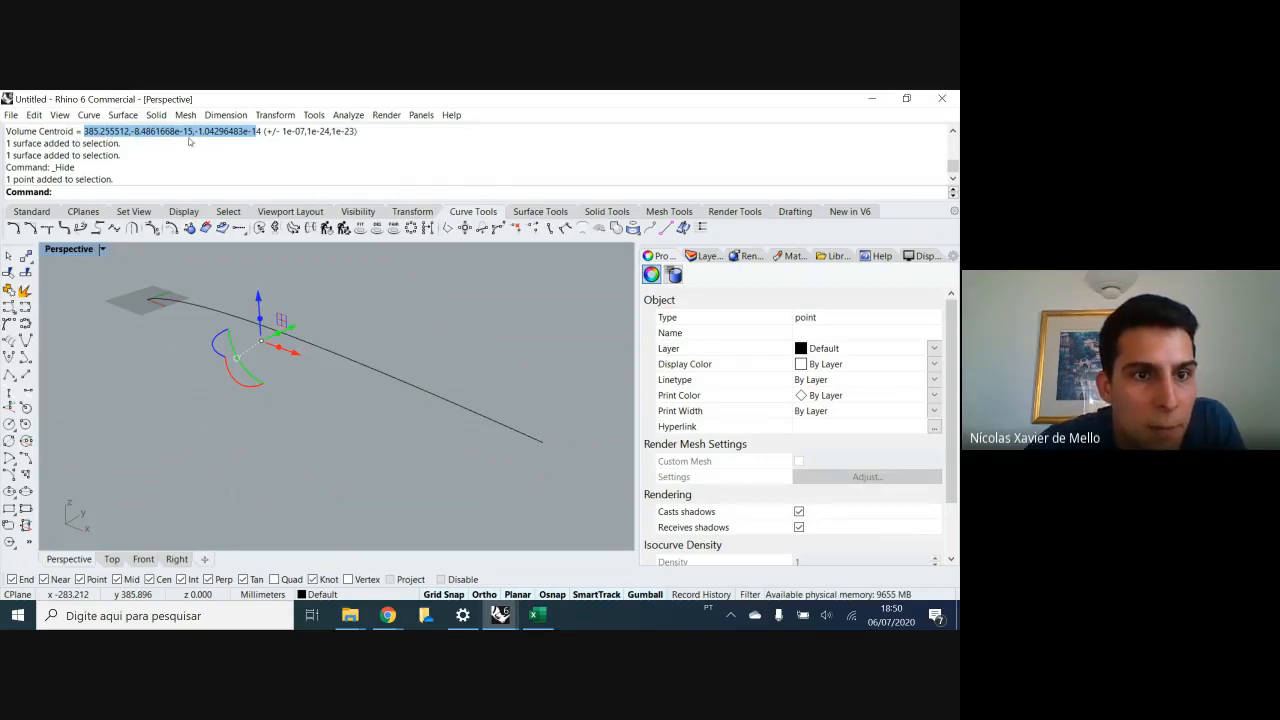
{"action": "scroll", "coordinate": [184, 137], "scroll_direction": "up", "scroll_amount": 1}
{"action": "scroll", "coordinate": [183, 139], "scroll_direction": "down", "scroll_amount": 1}
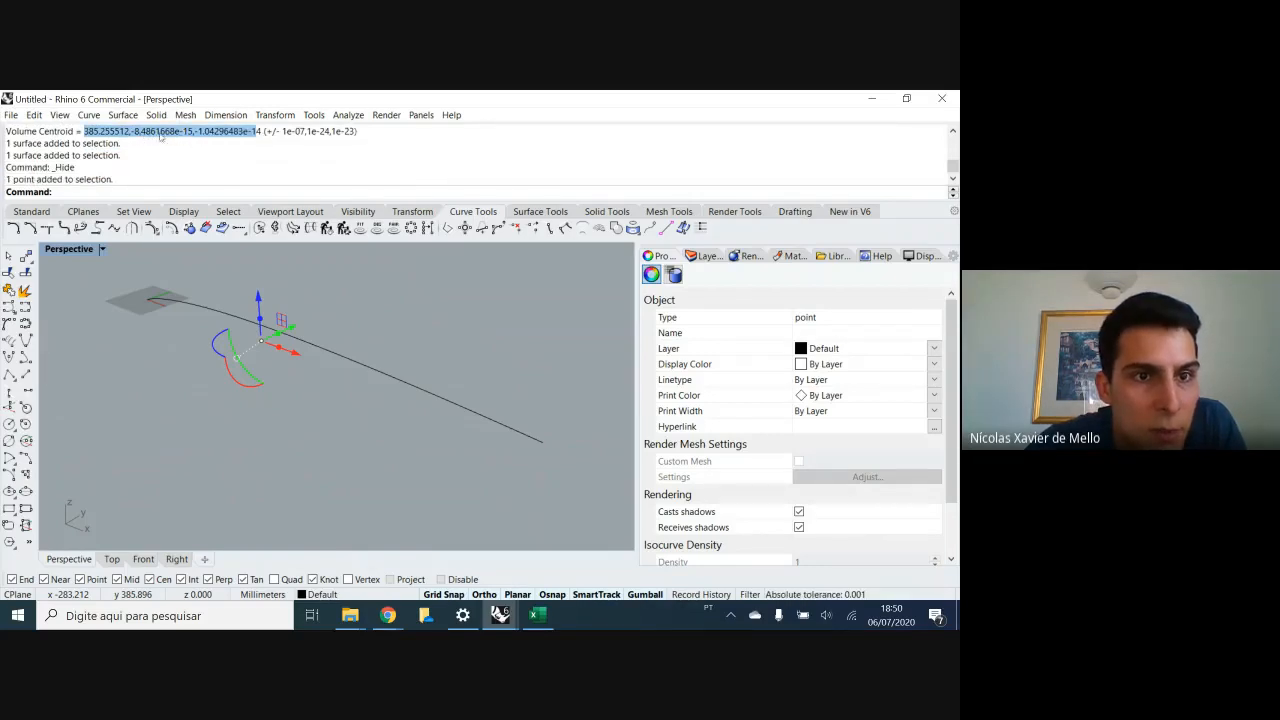
{"action": "left_click", "coordinate": [183, 139]}
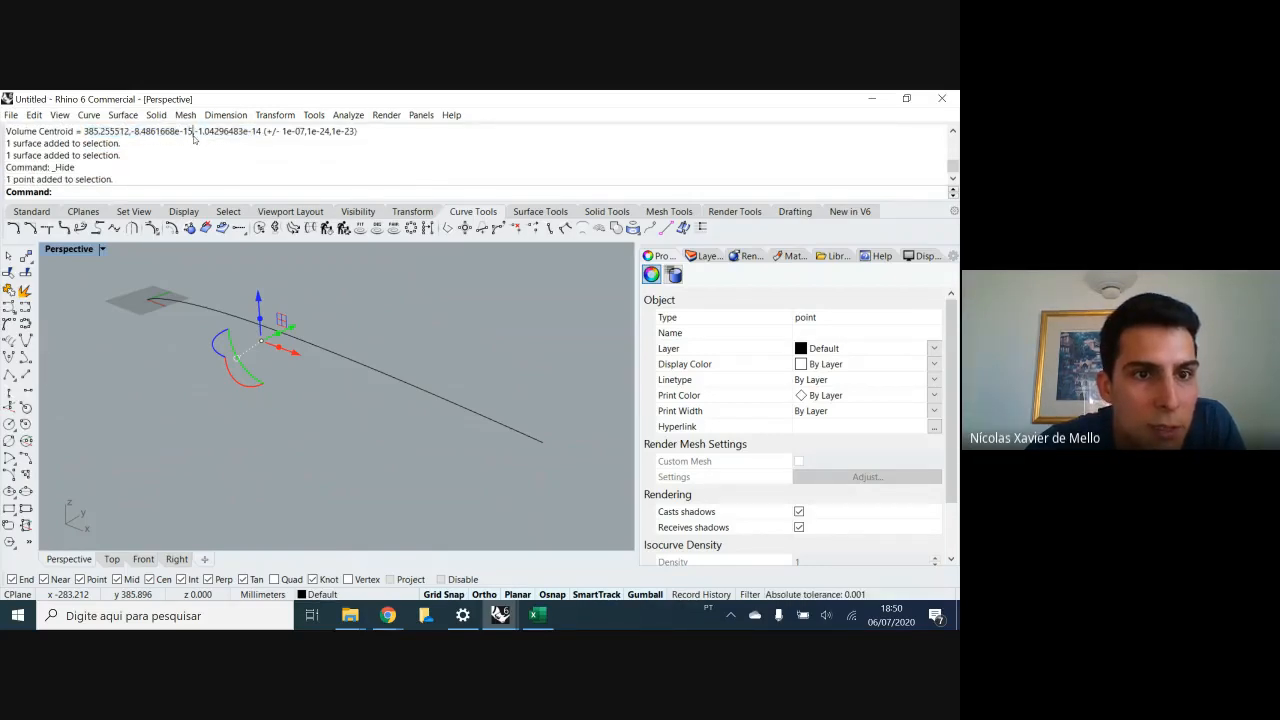
{"action": "double_click", "coordinate": [101, 133]}
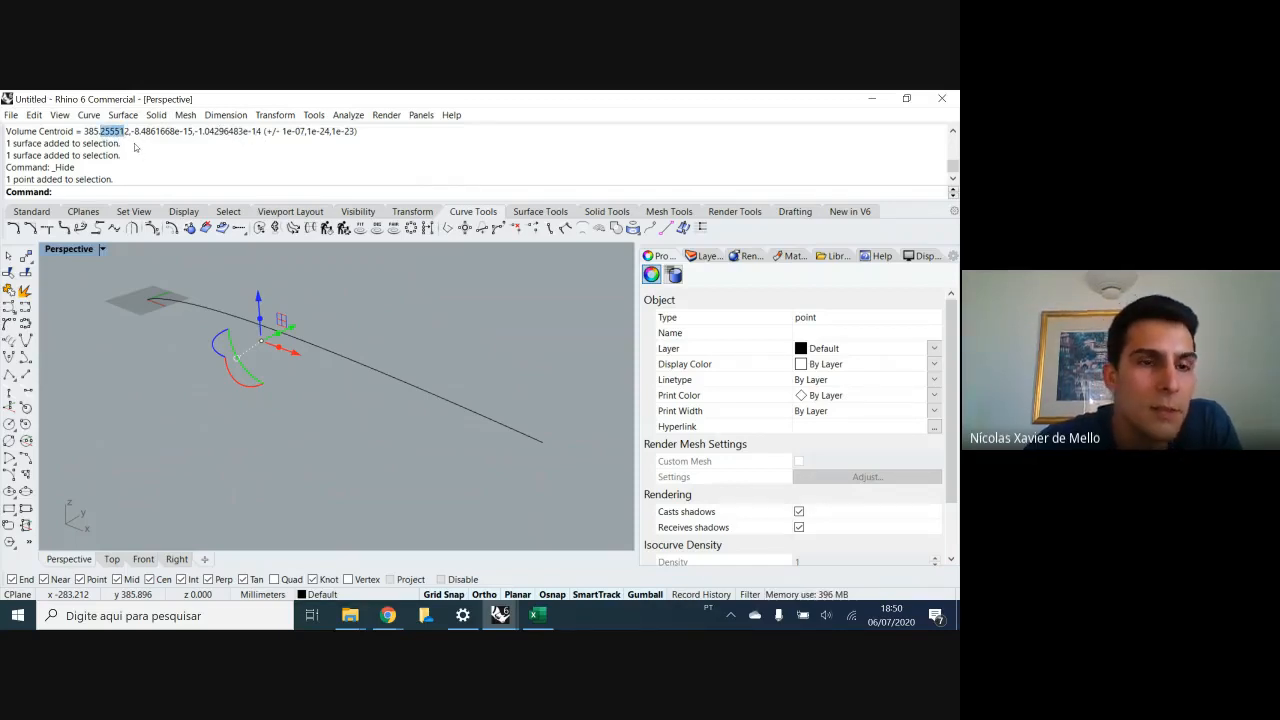
{"action": "scroll", "coordinate": [111, 138], "scroll_direction": "down", "scroll_amount": 1}
{"action": "scroll", "coordinate": [114, 137], "scroll_direction": "up", "scroll_amount": 2}
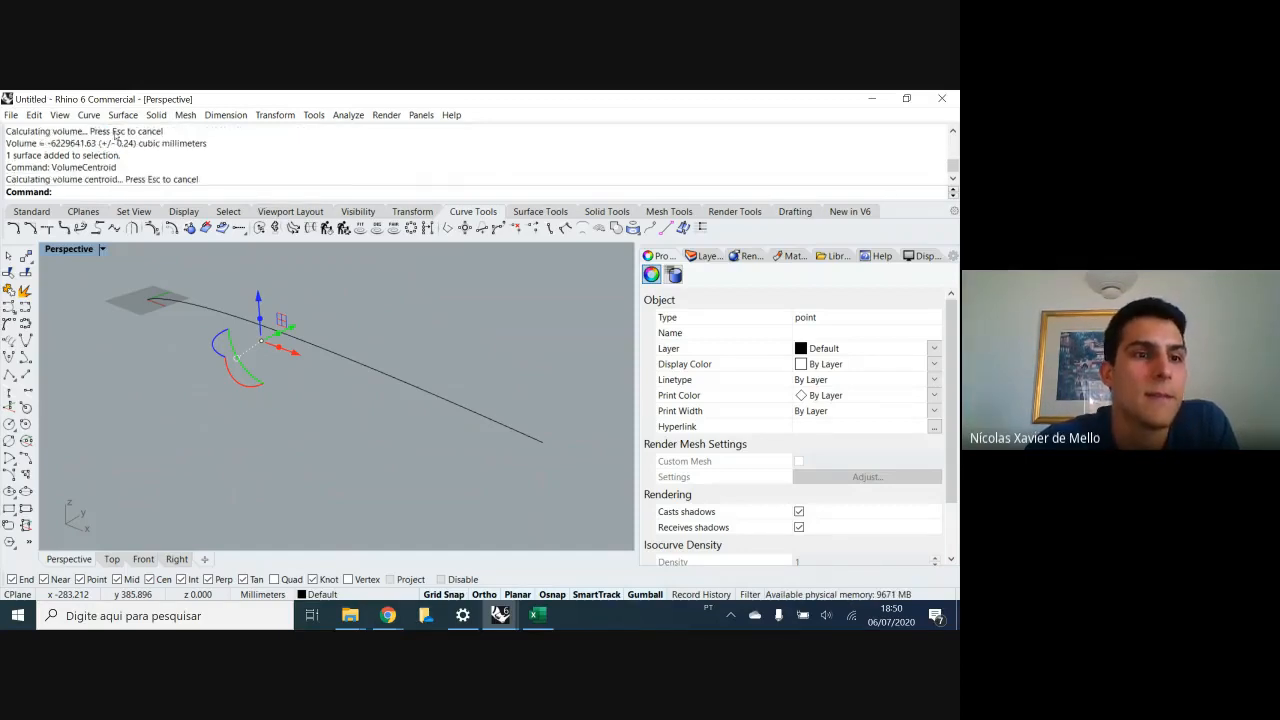
{"action": "scroll", "coordinate": [116, 138], "scroll_direction": "down", "scroll_amount": 1}
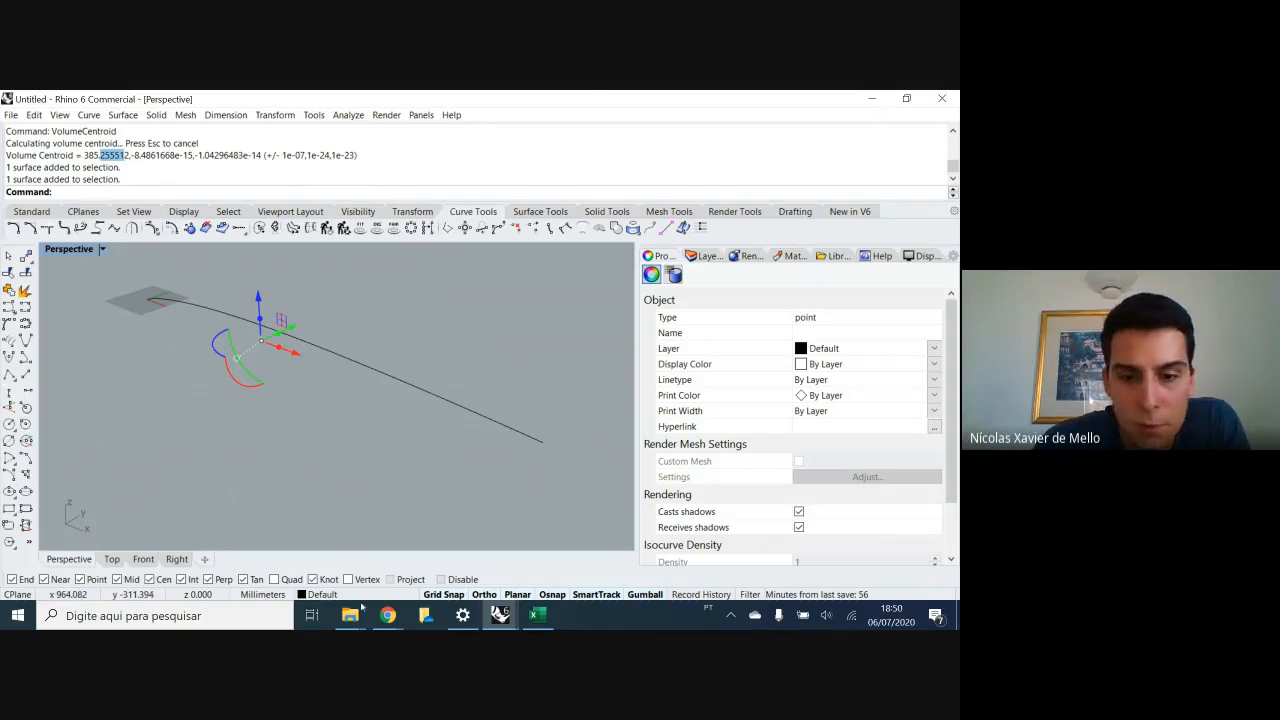
- Return to the Excel weight table and enter bulb as the Item in cell A2
{"action": "left_click", "coordinate": [535, 615]}
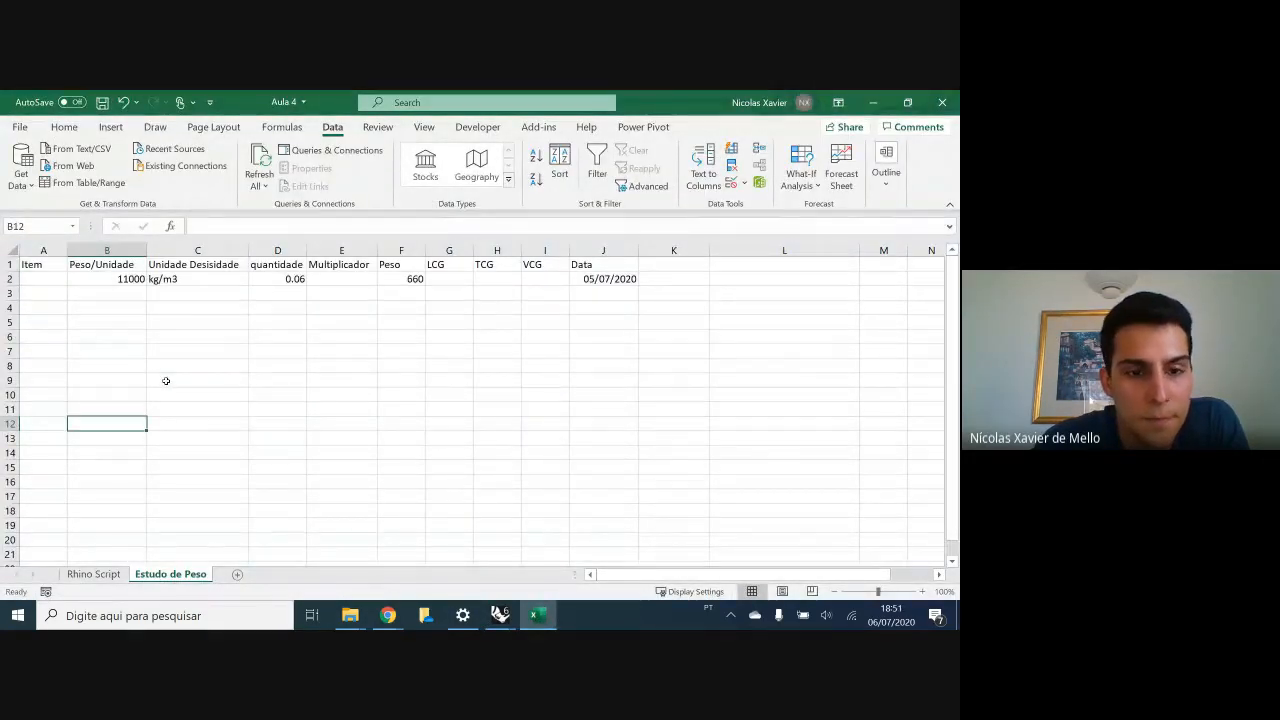
{"action": "left_click_drag", "start_coordinate": [104, 291], "coordinate": [128, 342]}
{"action": "left_click", "coordinate": [40, 280]}
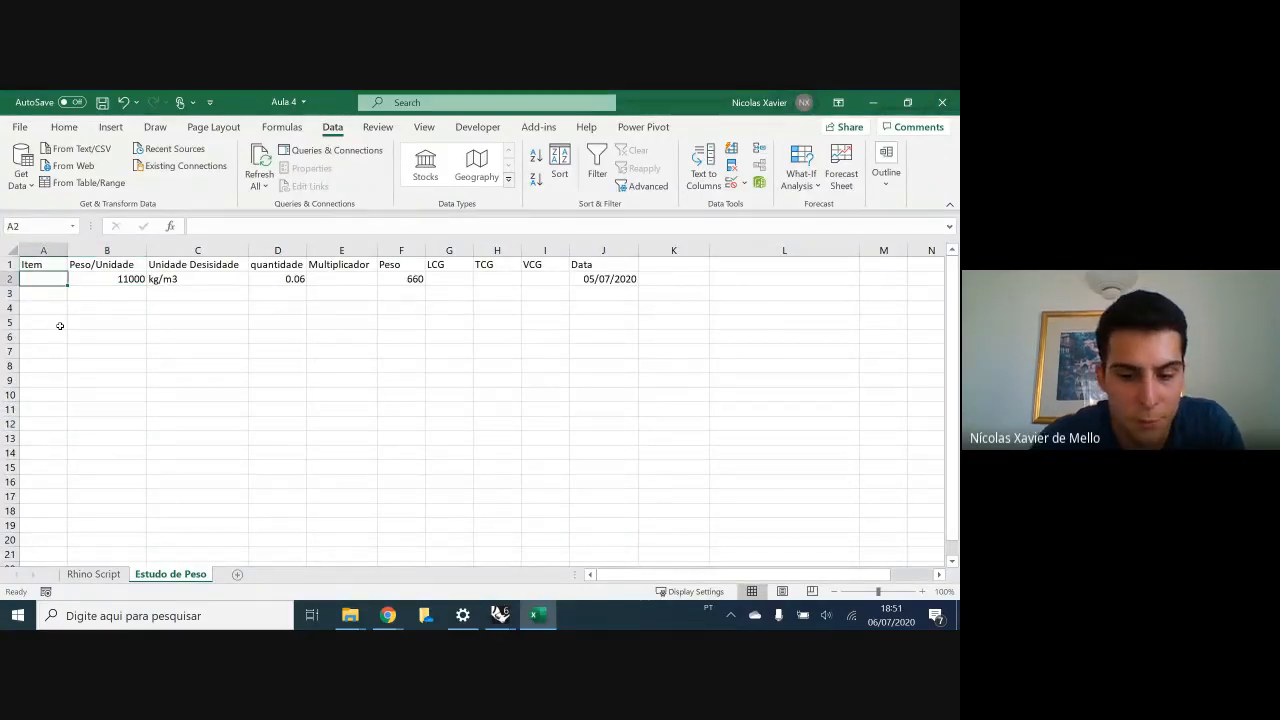
{"action": "type", "text": "bulb"}
{"action": "key", "text": "Return"}
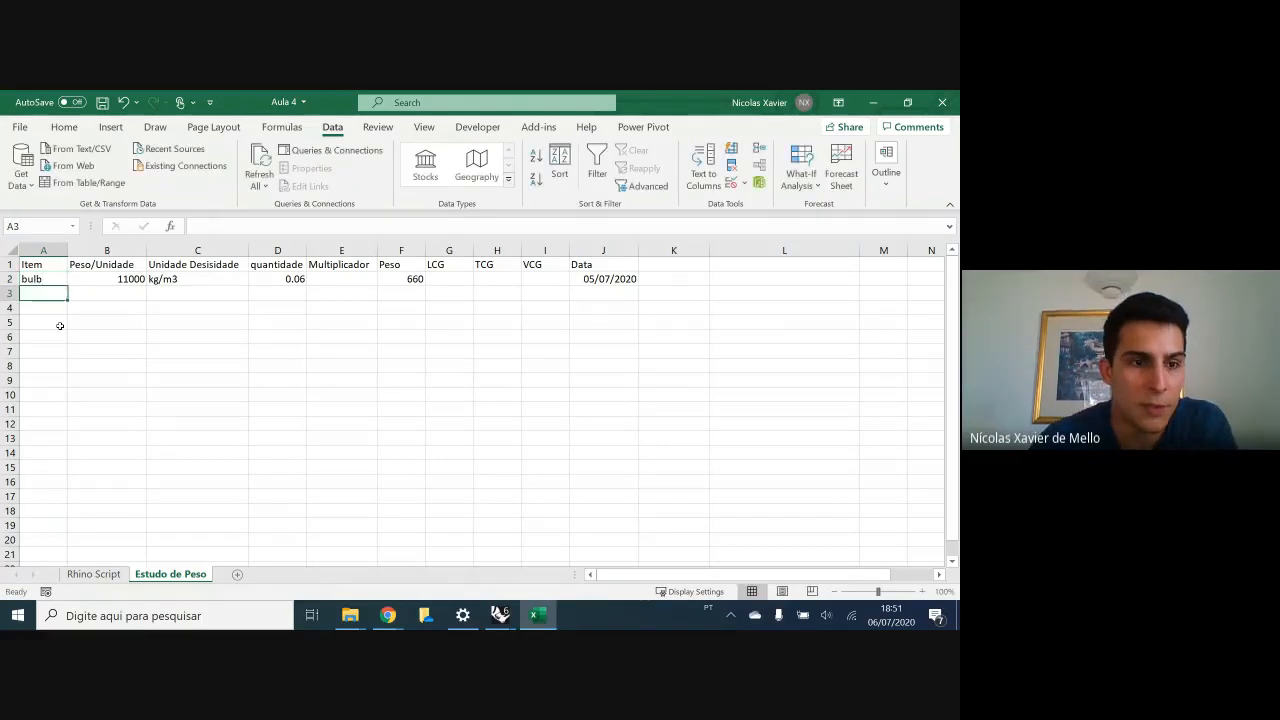
- Try filling the bulb entry down to A16 and clear the copies below row 2
{"action": "left_click", "coordinate": [55, 280]}
{"action": "left_click_drag", "start_coordinate": [67, 286], "coordinate": [66, 488]}
{"action": "left_click", "coordinate": [117, 423]}
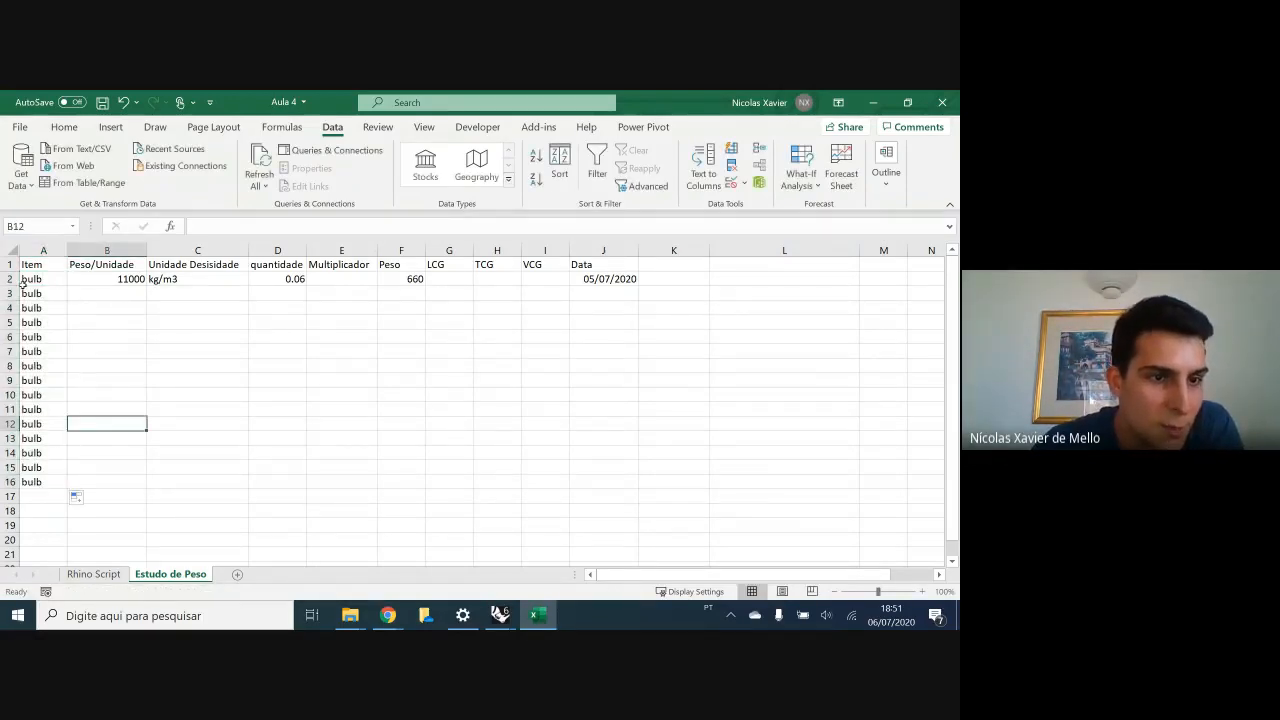
{"action": "left_click_drag", "start_coordinate": [30, 293], "coordinate": [40, 510]}
{"action": "key", "text": "Delete"}
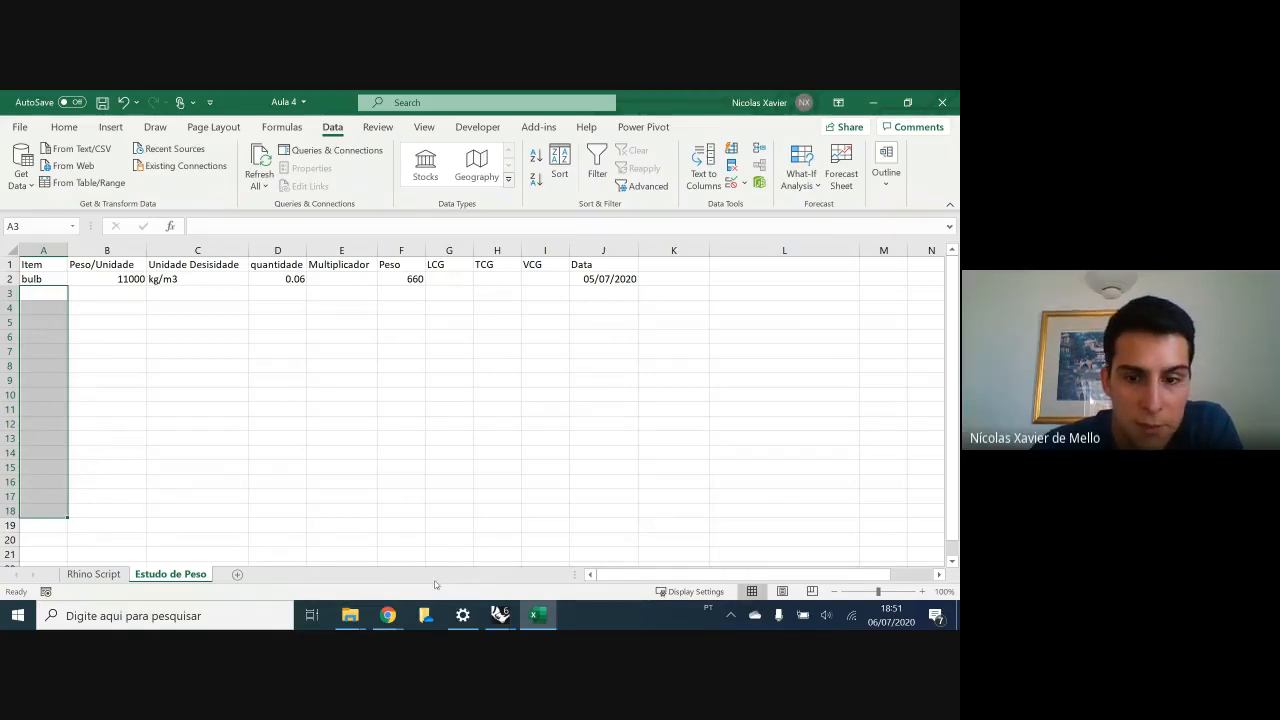
- Look over the empty LCG cells and the Rhino centroid results pasted in column P beside the table
{"action": "left_click", "coordinate": [455, 296]}
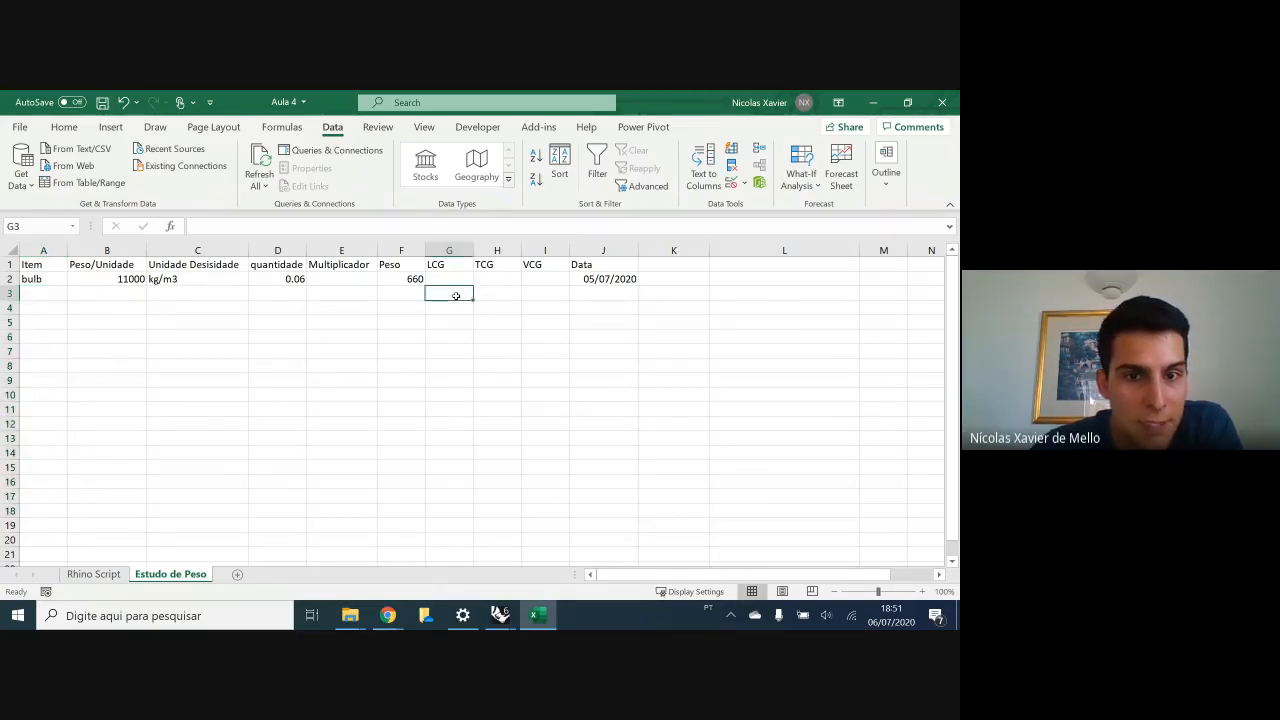
{"action": "left_click", "coordinate": [455, 280]}
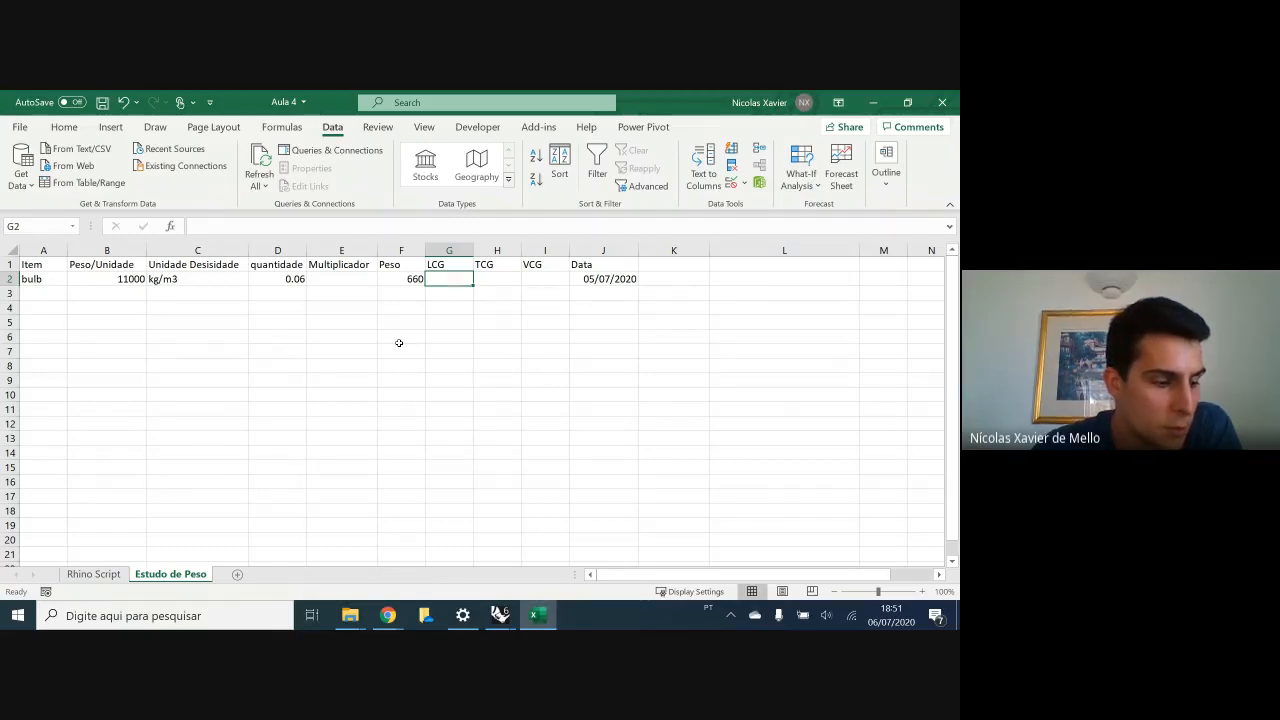
{"action": "left_click", "coordinate": [467, 470]}
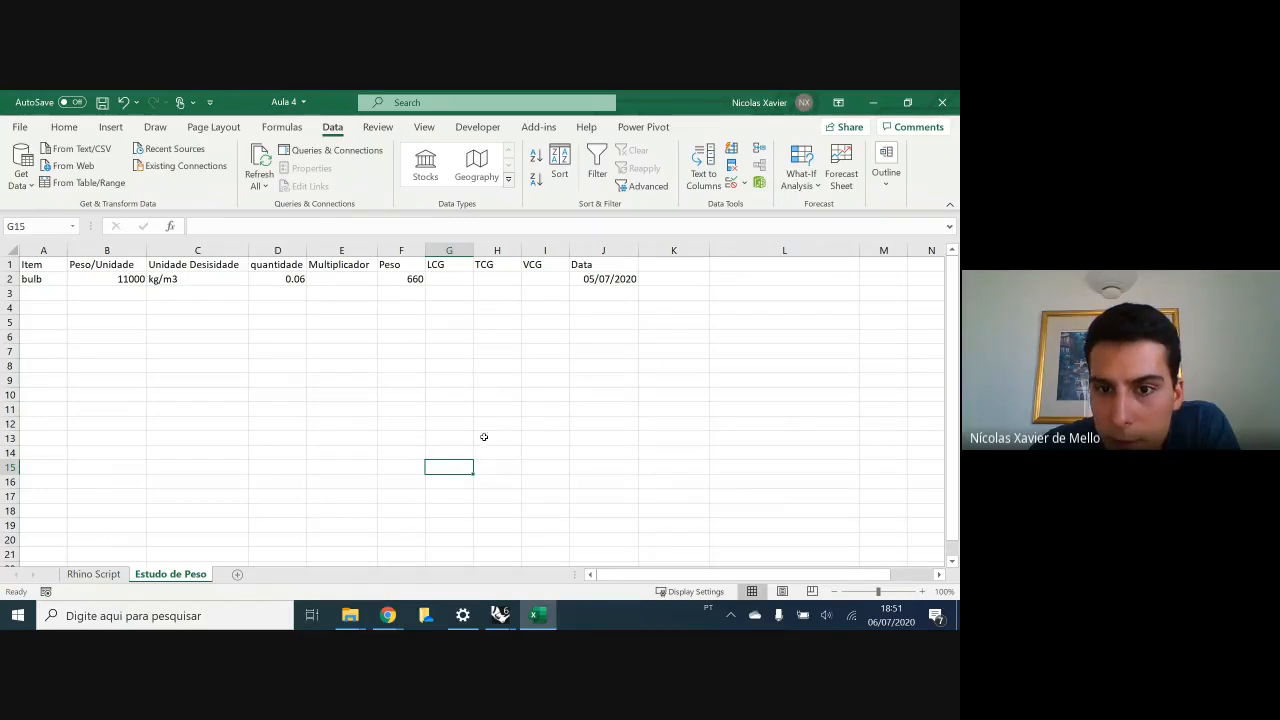
{"action": "scroll", "coordinate": [484, 437], "scroll_direction": "right", "scroll_amount": 3}
{"action": "scroll", "coordinate": [486, 438], "scroll_direction": "left", "scroll_amount": 3}
{"action": "scroll", "coordinate": [487, 439], "scroll_direction": "right", "scroll_amount": 5}
{"action": "scroll", "coordinate": [489, 441], "scroll_direction": "left", "scroll_amount": 2}
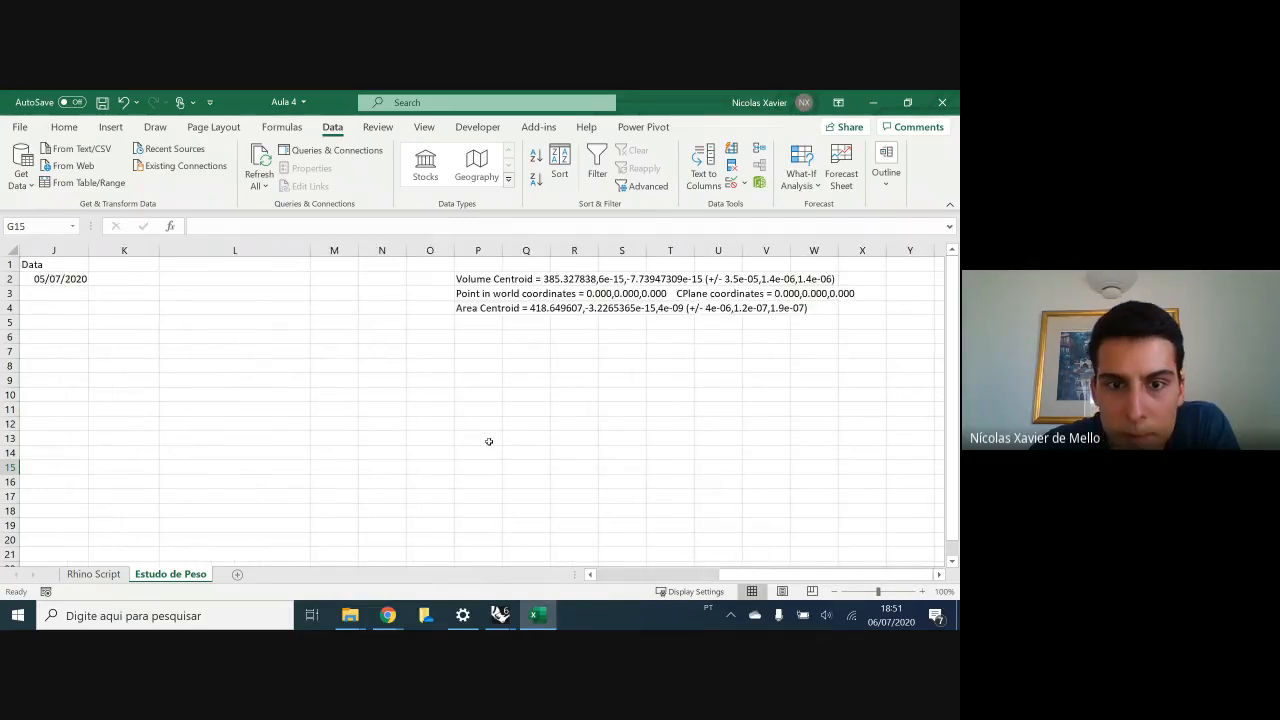
{"action": "scroll", "coordinate": [490, 446], "scroll_direction": "left", "scroll_amount": 3}
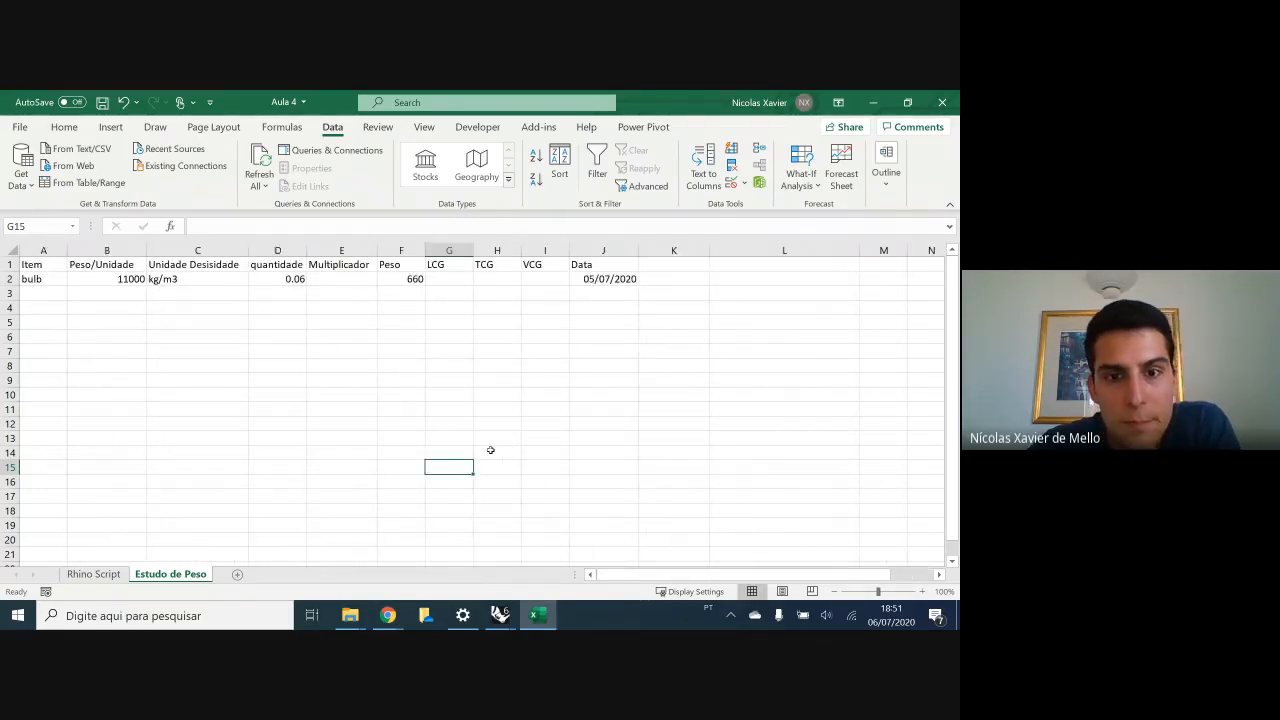
- Examine the Volume Centroid text in cell P2, highlight its tolerance values in parentheses, and leave the cell unedited
{"action": "scroll", "coordinate": [490, 450], "scroll_direction": "right", "scroll_amount": 3}
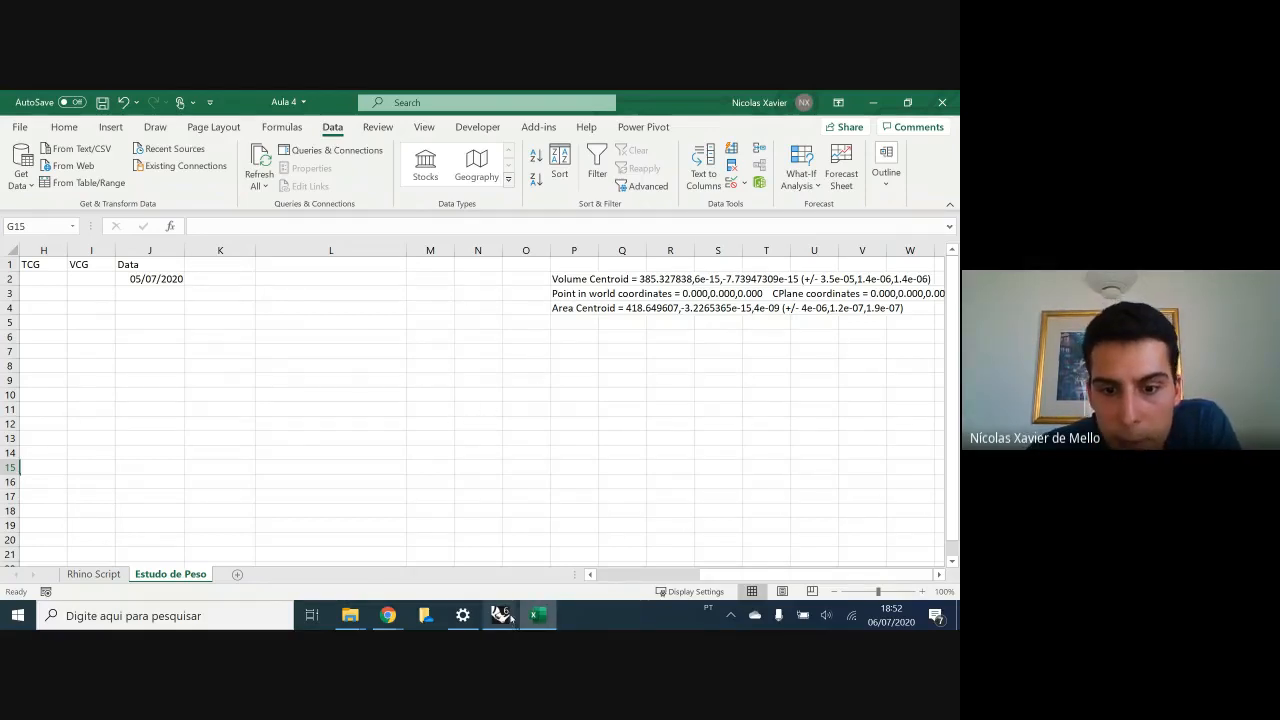
{"action": "mouse_move", "coordinate": [508, 617]}
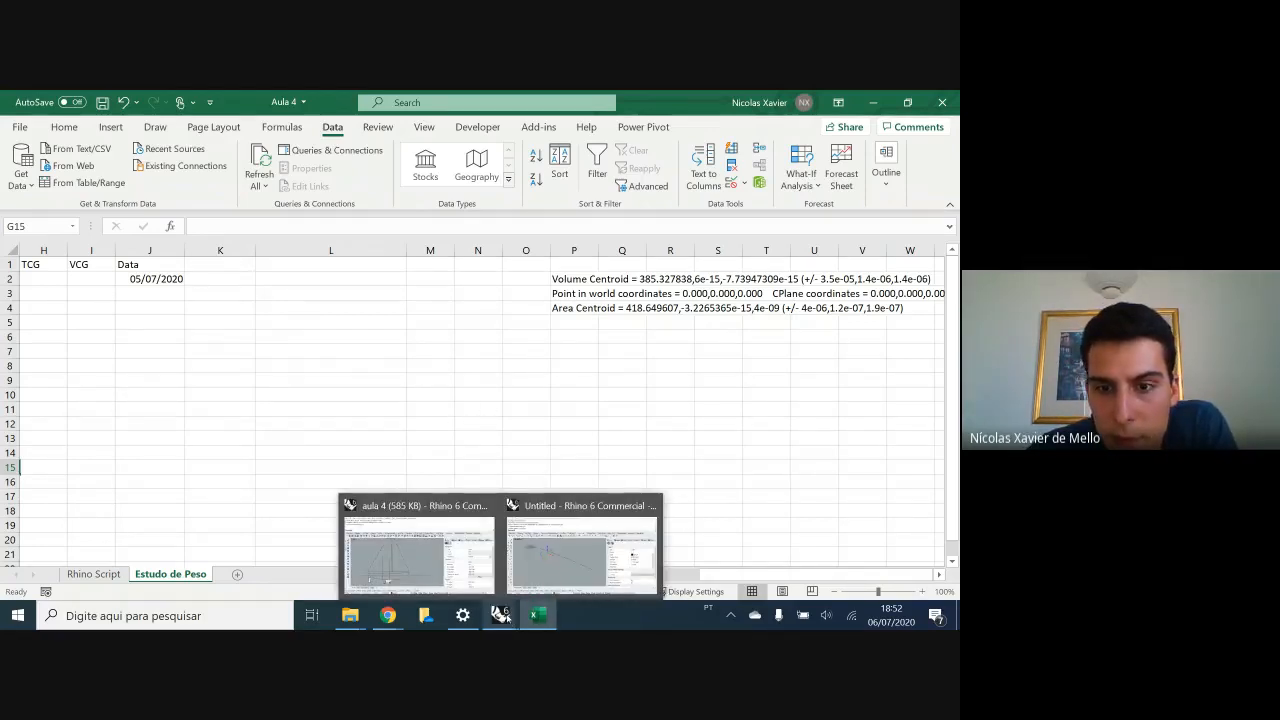
{"action": "left_click", "coordinate": [578, 280]}
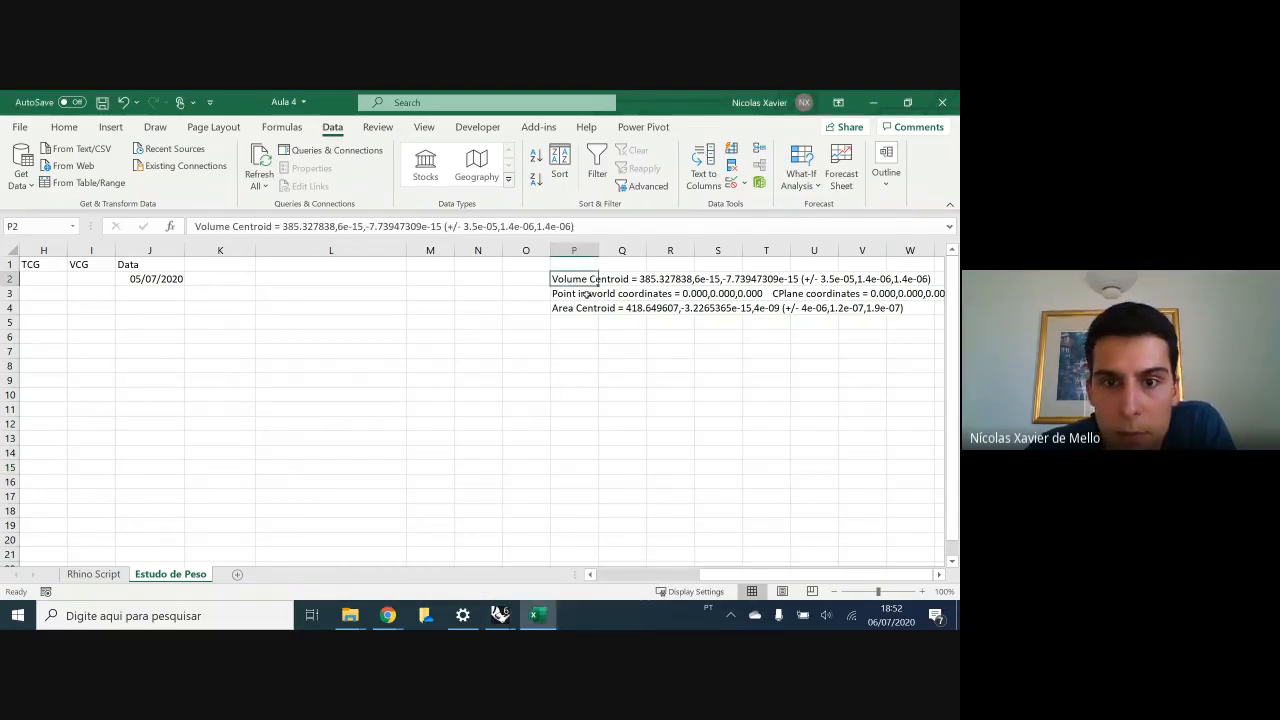
{"action": "left_click_drag", "start_coordinate": [574, 226], "coordinate": [446, 228]}
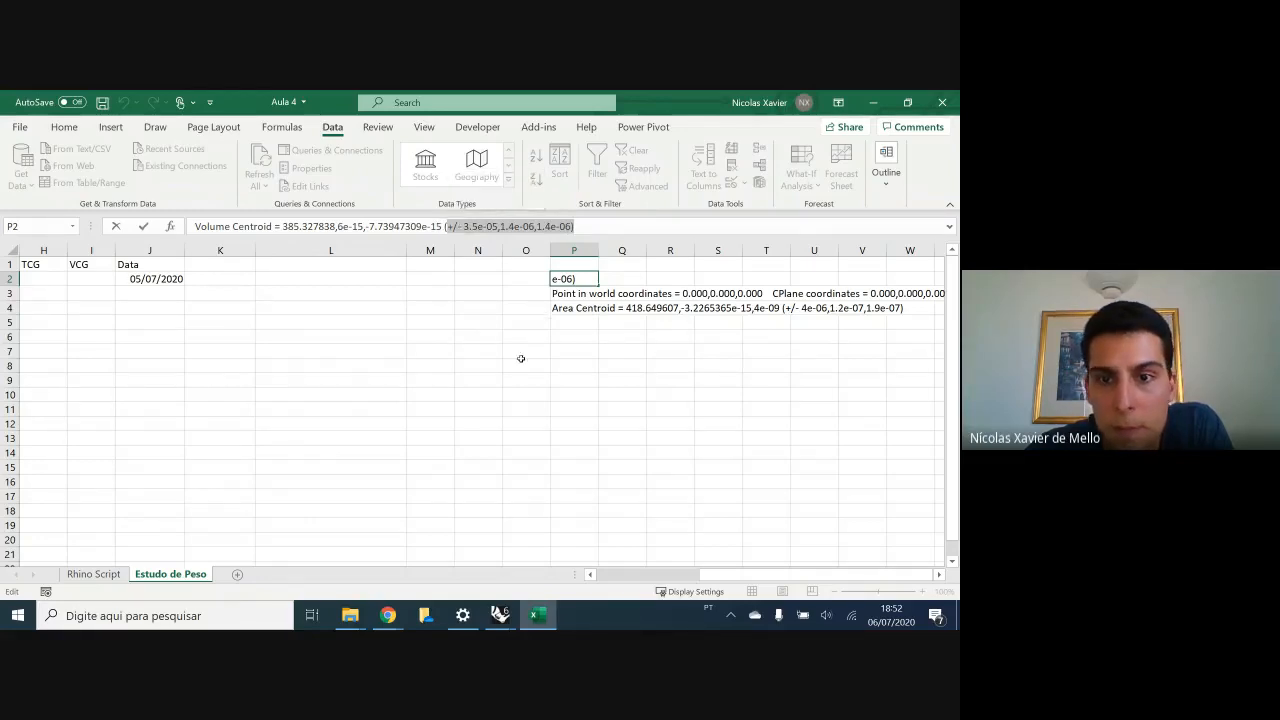
{"action": "left_click", "coordinate": [521, 360]}
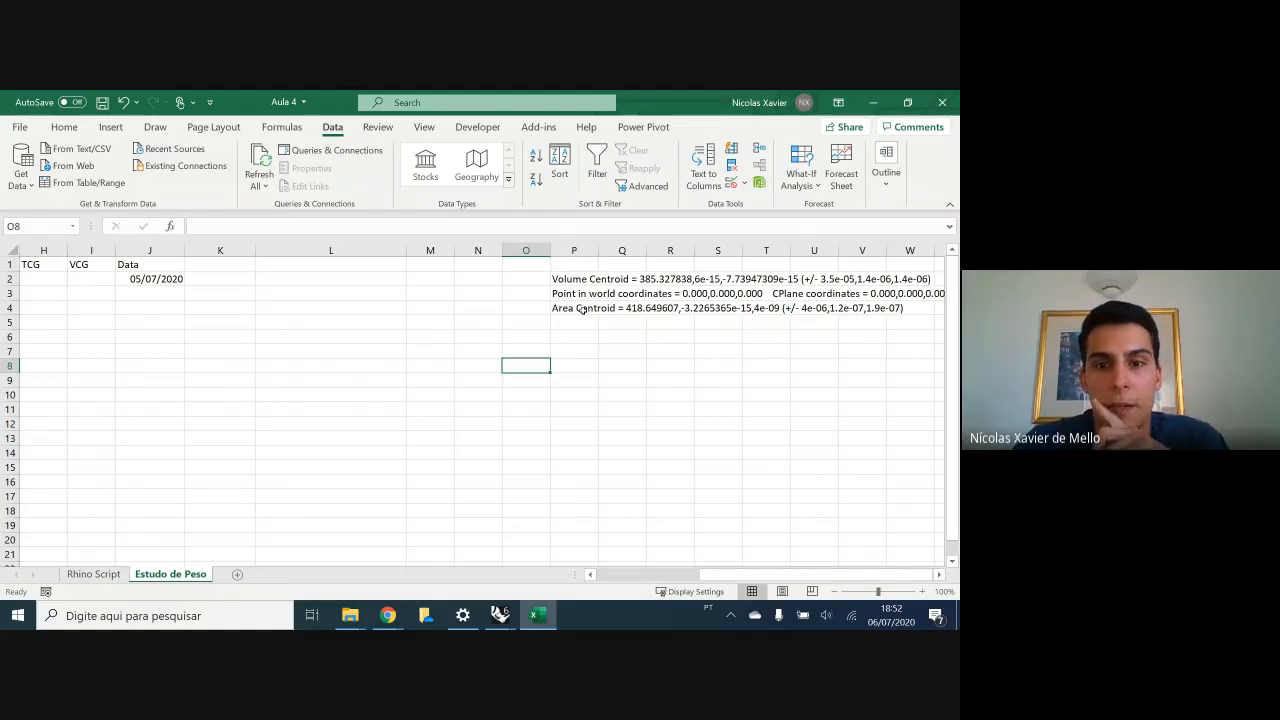
- Switch to the untitled Rhino model, evaluate the centroid point's coordinates with EvaluatePt, and highlight the resulting coordinate line
{"action": "mouse_move", "coordinate": [500, 612]}
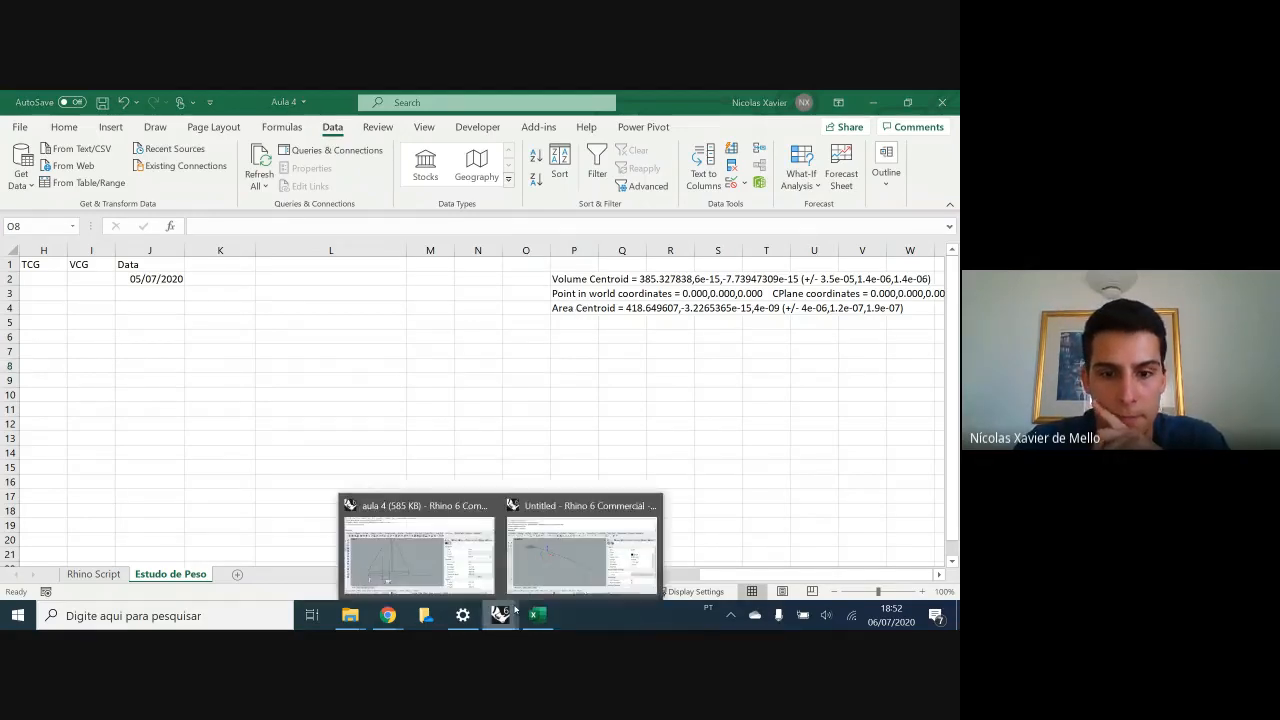
{"action": "left_click", "coordinate": [534, 569]}
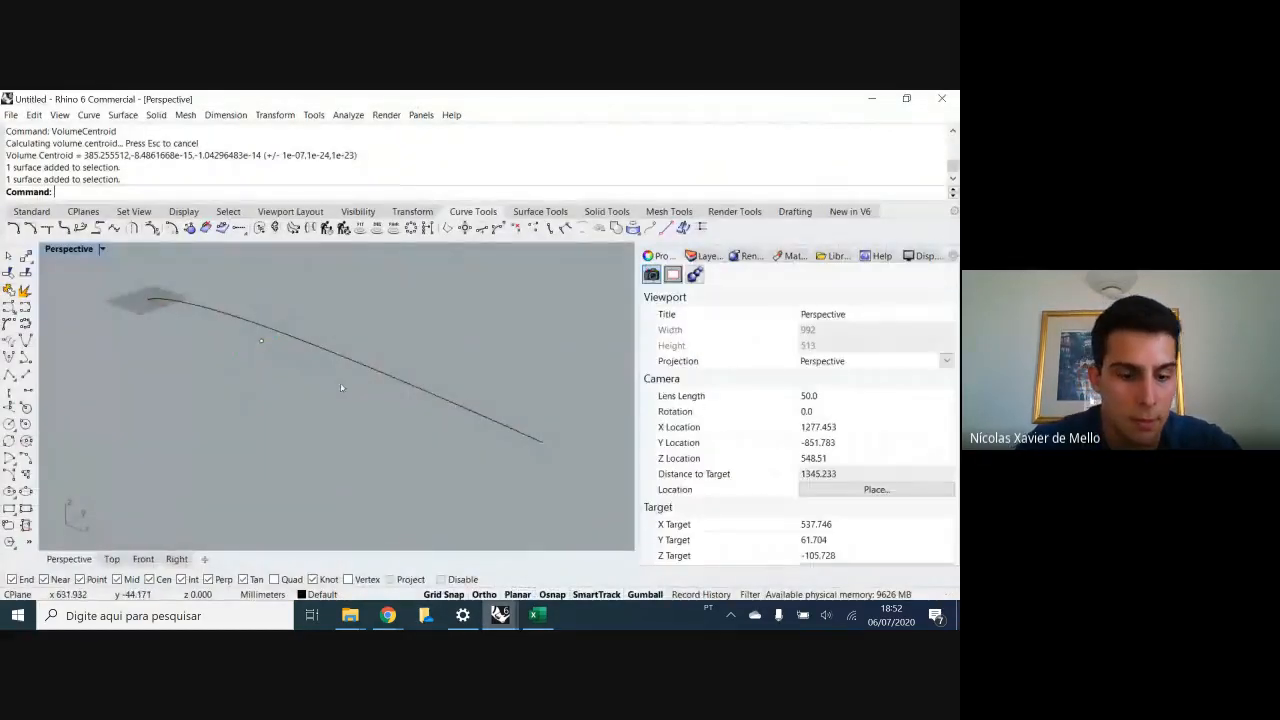
{"action": "type", "text": "eva"}
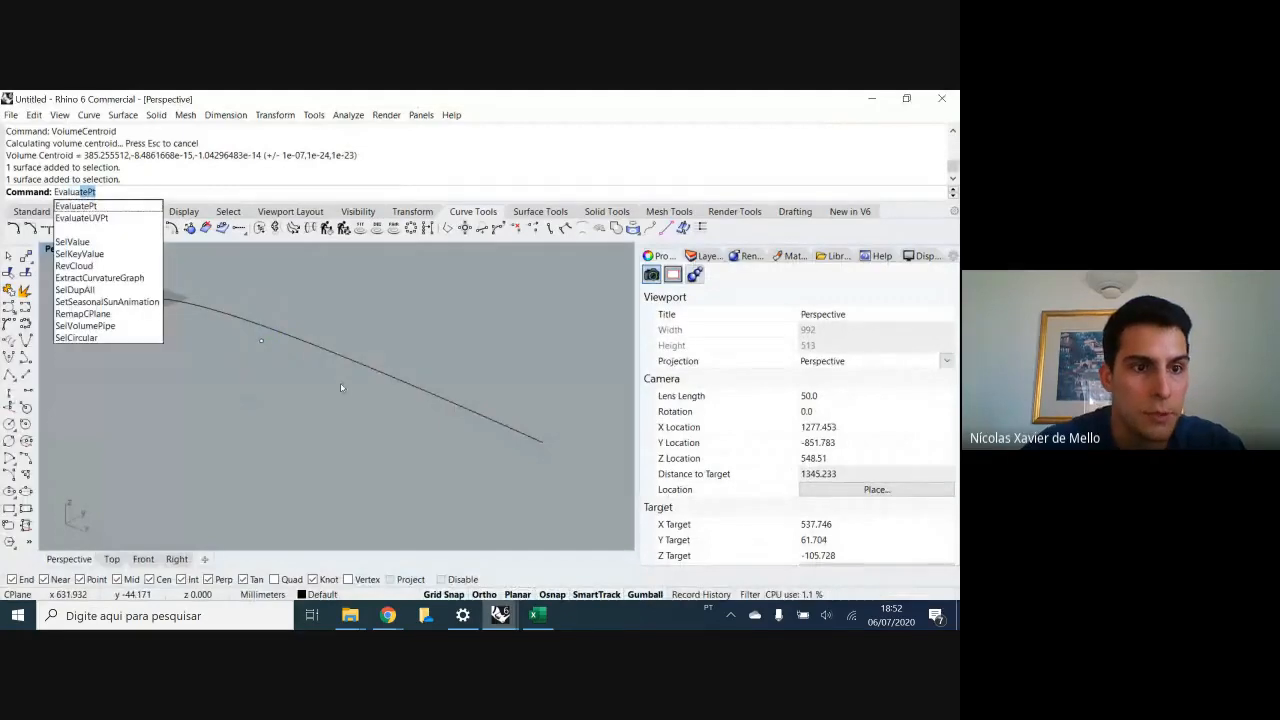
{"action": "key", "text": "Return"}
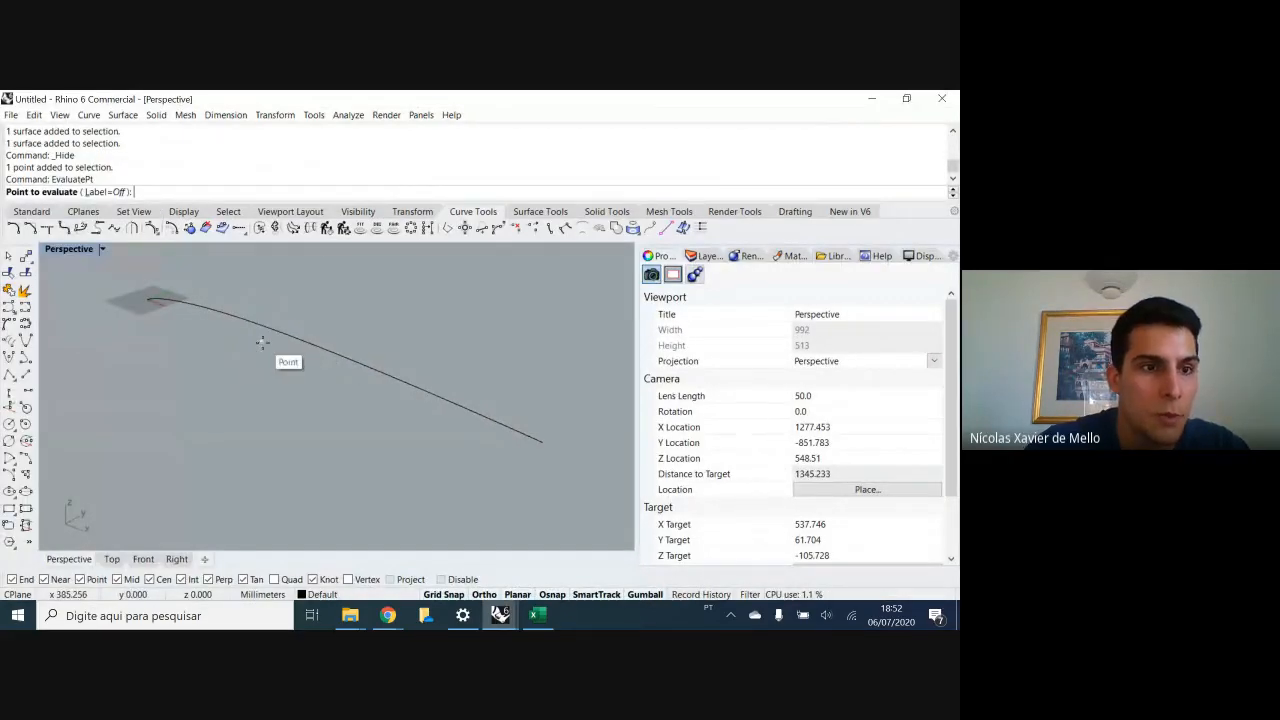
{"action": "left_click", "coordinate": [261, 342]}
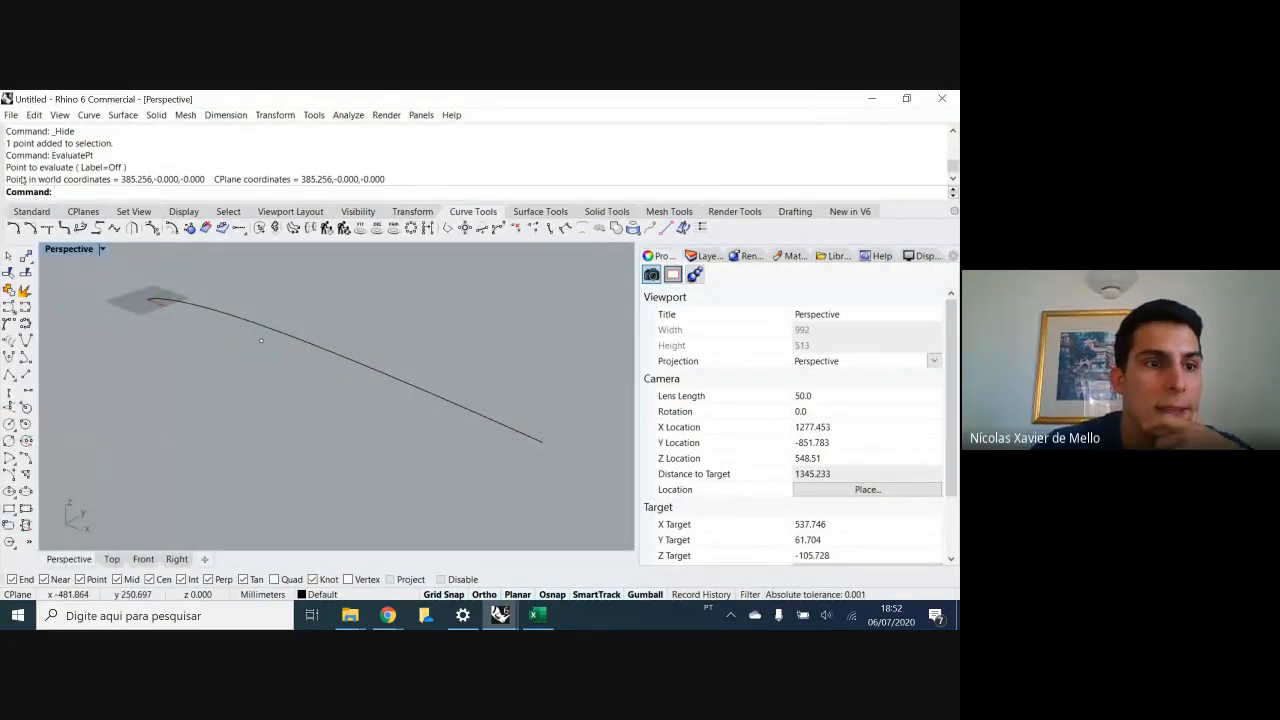
{"action": "left_click_drag", "start_coordinate": [8, 180], "coordinate": [422, 194]}
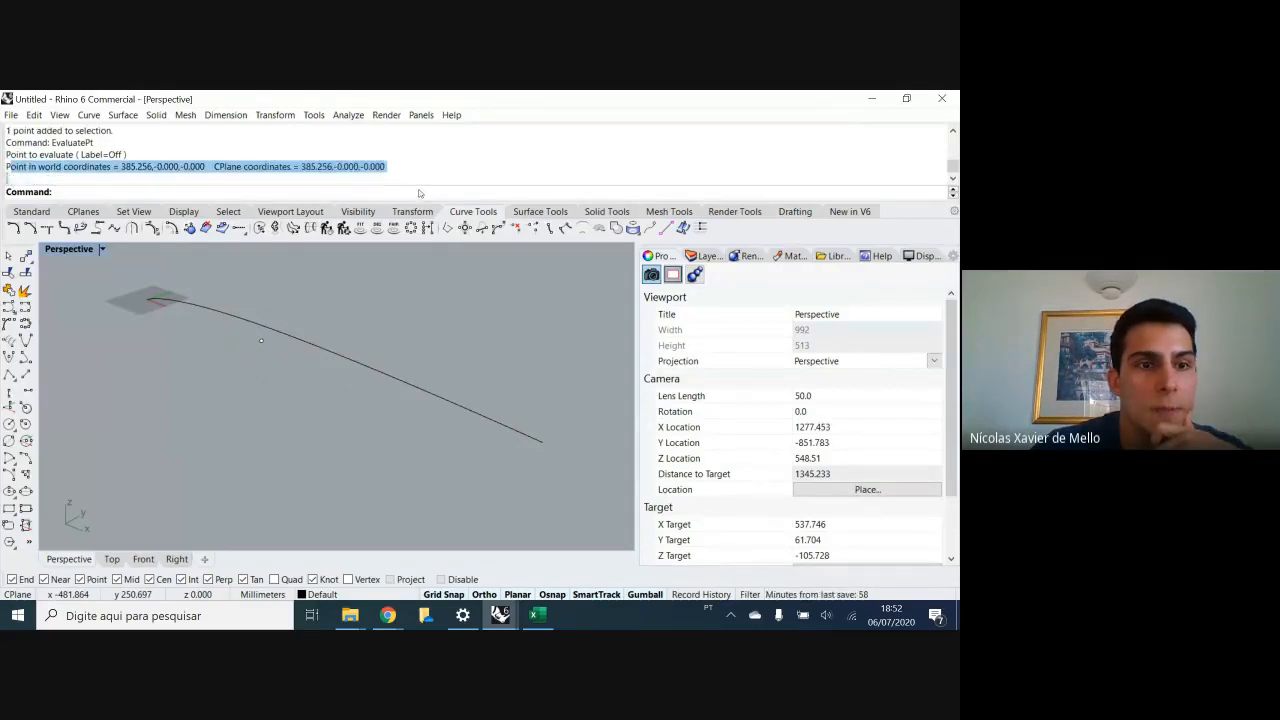
- Return to Excel and compare the formats of the pasted Volume Centroid, point coordinates and Area Centroid lines in P2 to P4
{"action": "left_click", "coordinate": [887, 98]}
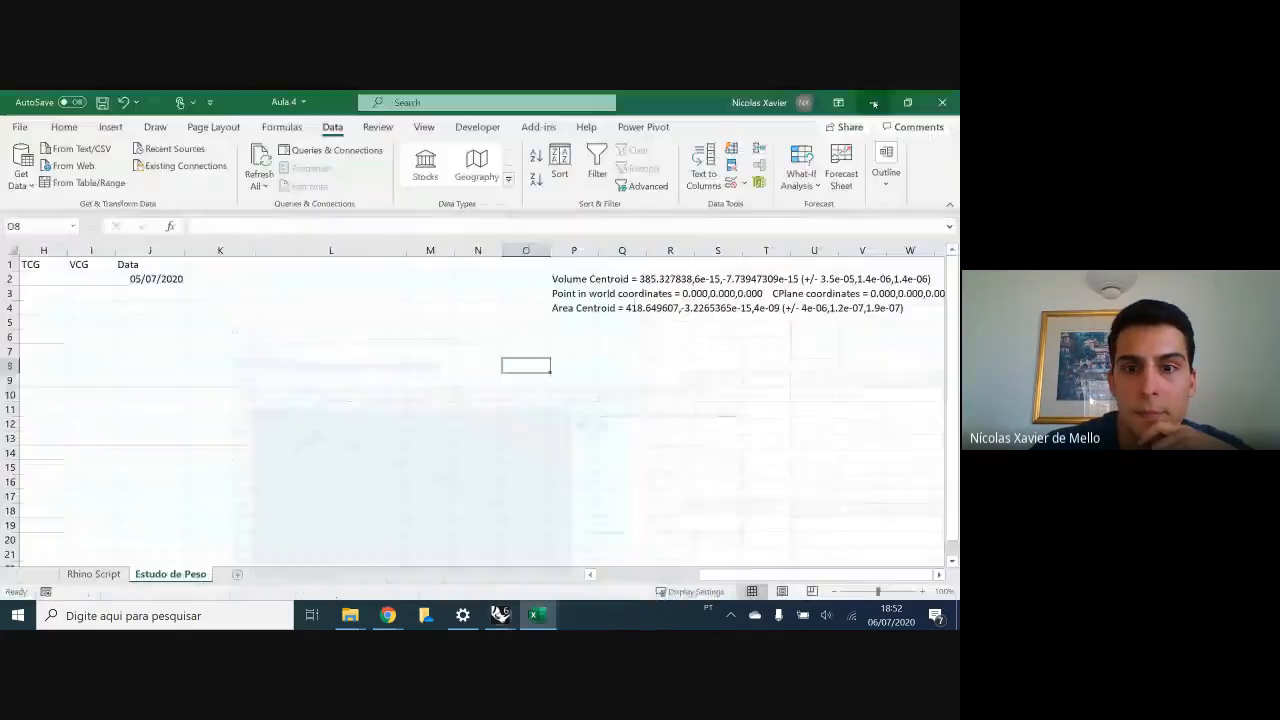
{"action": "left_click", "coordinate": [592, 307]}
{"action": "left_click", "coordinate": [668, 293]}
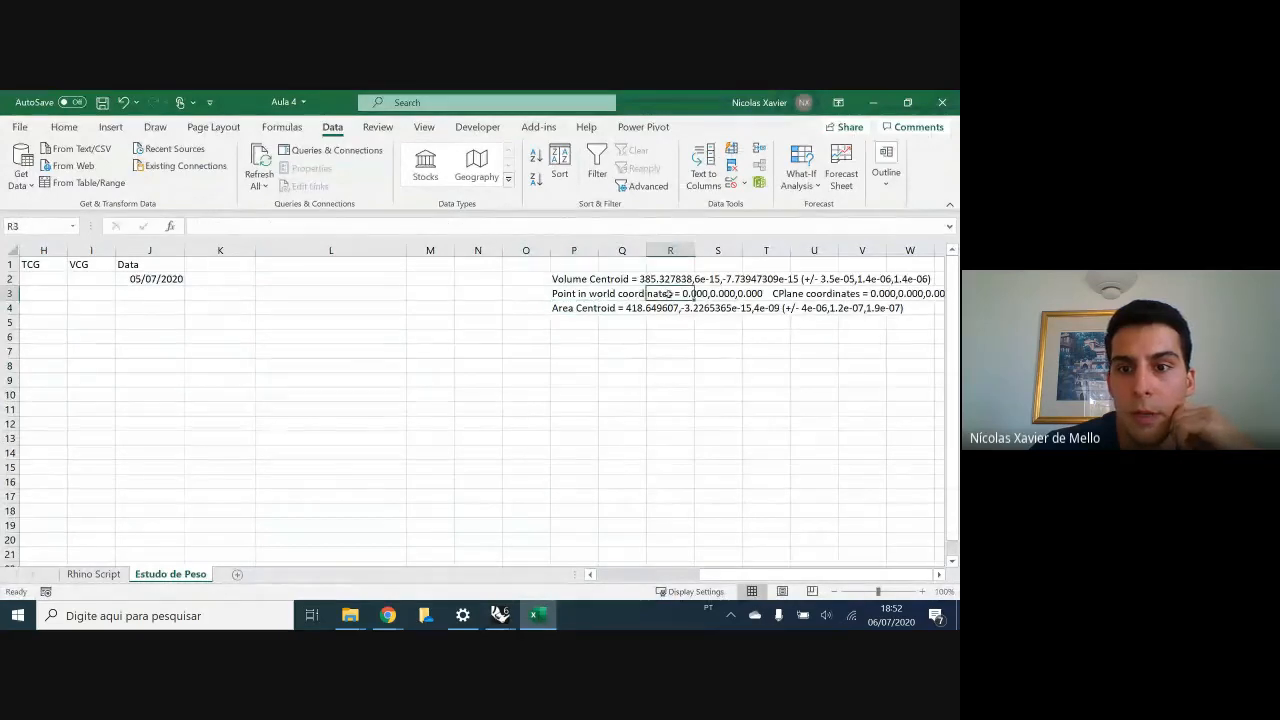
{"action": "left_click", "coordinate": [860, 293]}
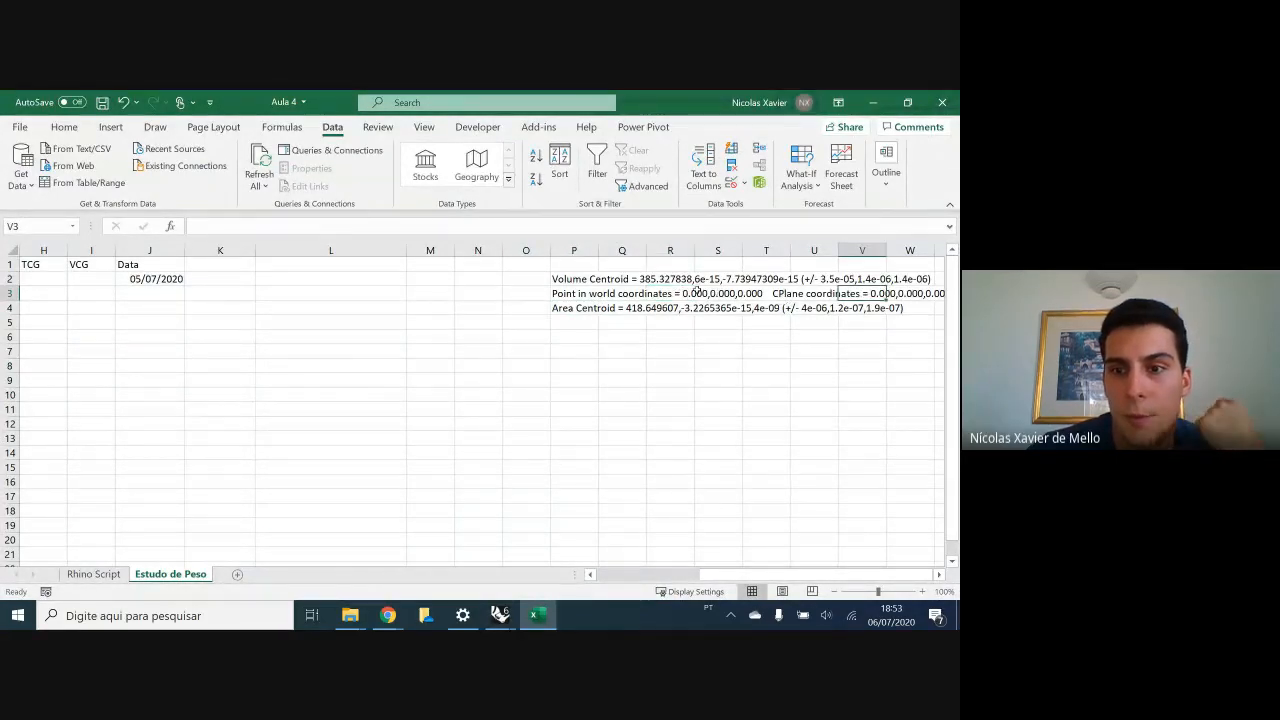
{"action": "left_click", "coordinate": [786, 294]}
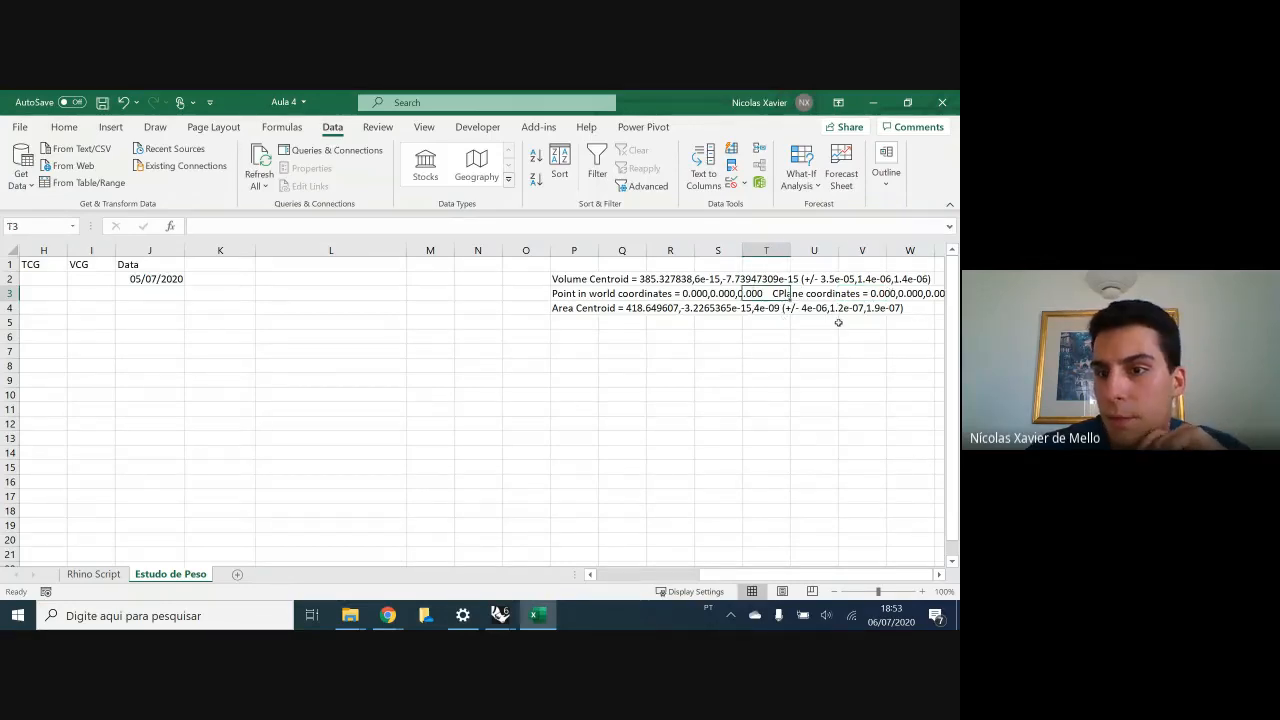
{"action": "scroll", "coordinate": [894, 300], "scroll_direction": "right", "scroll_amount": 1}
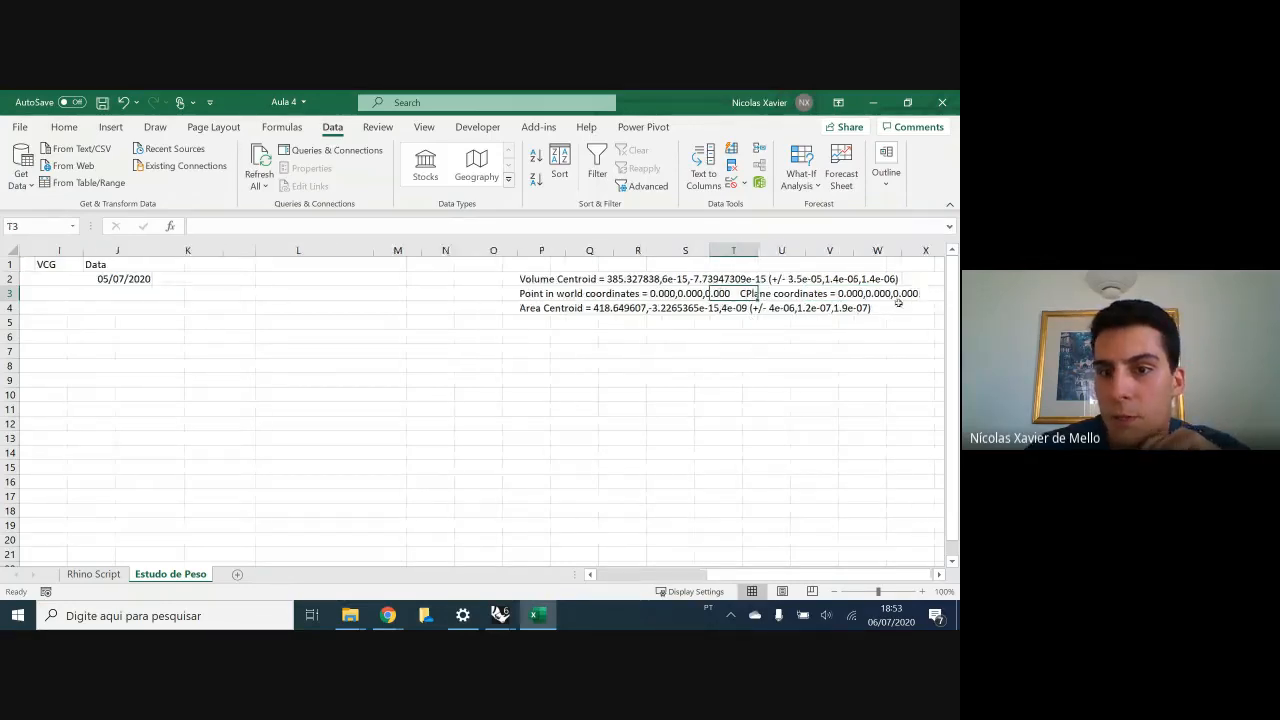
{"action": "left_click", "coordinate": [494, 309]}
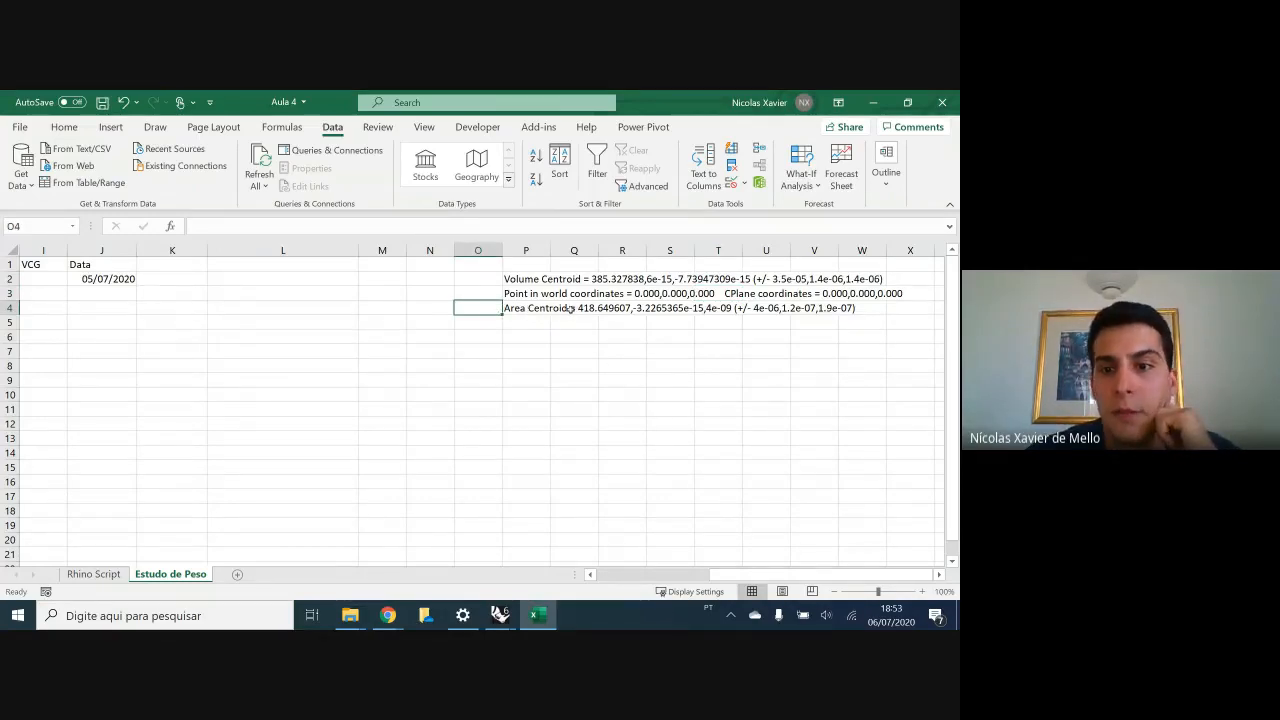
{"action": "left_click_drag", "start_coordinate": [507, 308], "coordinate": [878, 309]}
{"action": "left_click", "coordinate": [556, 281]}
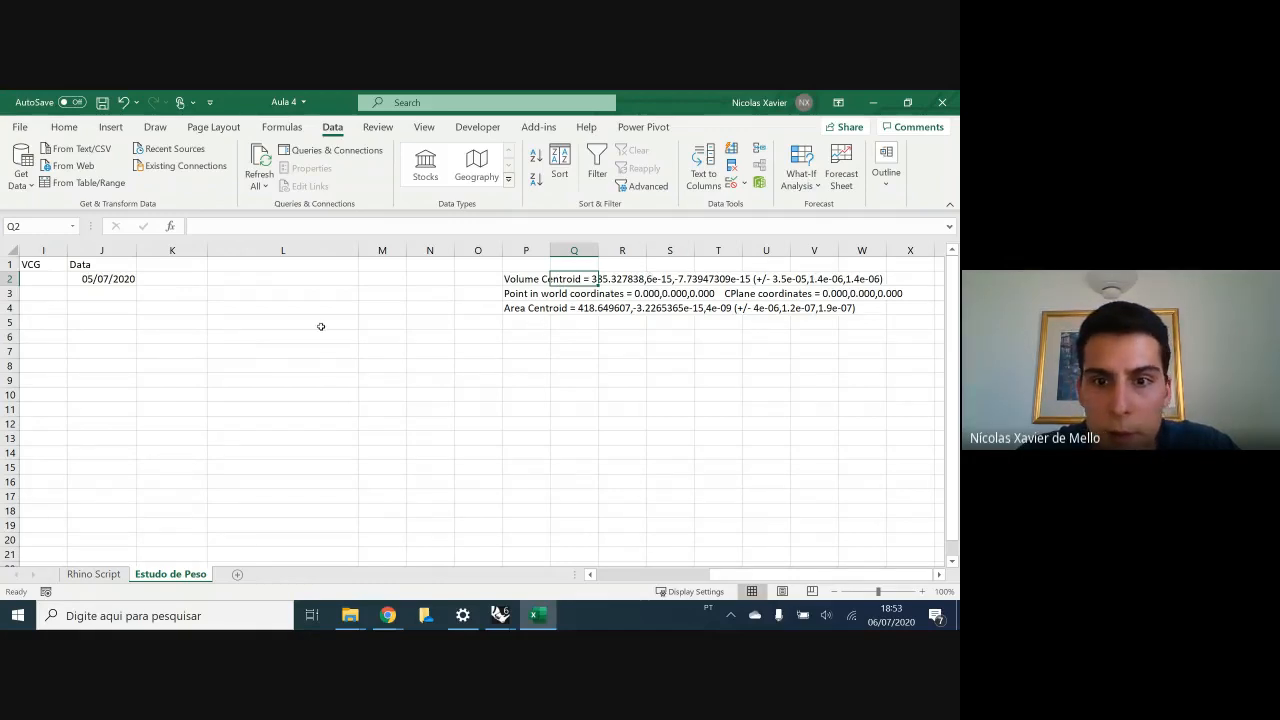
- Indicate the bulb row's empty LCG, TCG and VCG cells, G2:I2, that correspond to the centroid coordinates
{"action": "scroll", "coordinate": [321, 326], "scroll_direction": "left", "scroll_amount": 3}
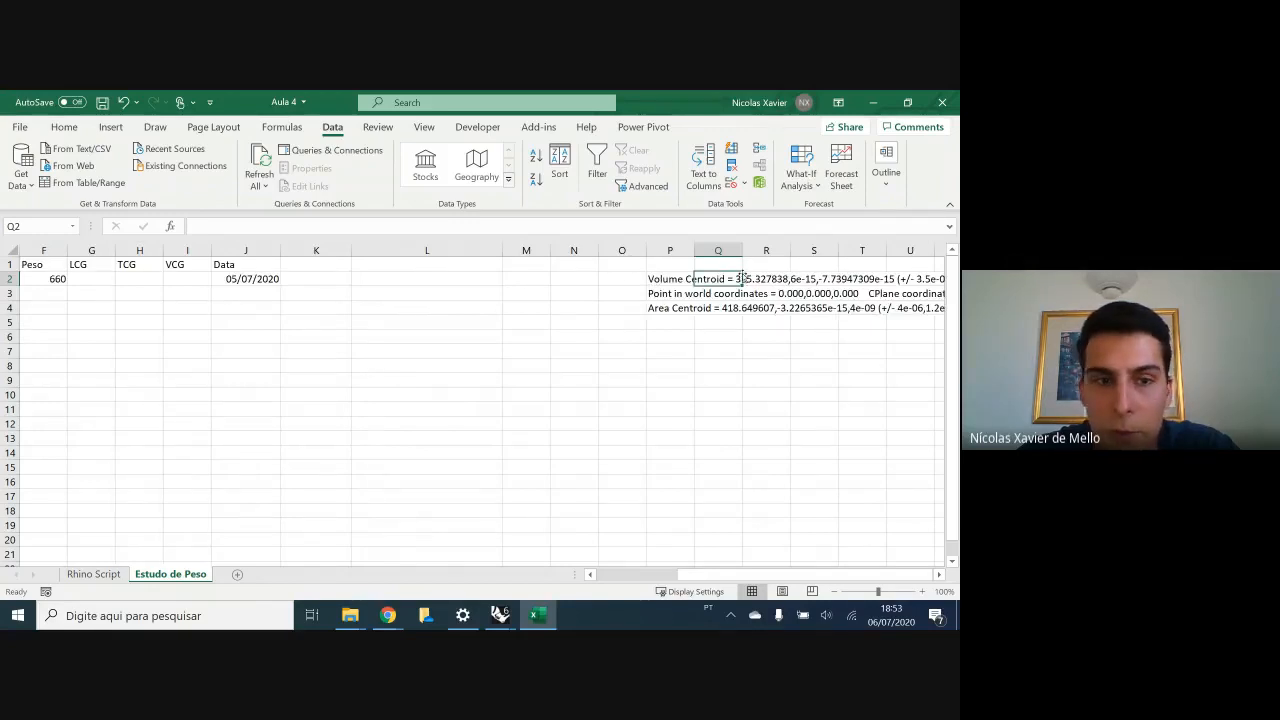
{"action": "left_click_drag", "start_coordinate": [101, 282], "coordinate": [187, 279]}
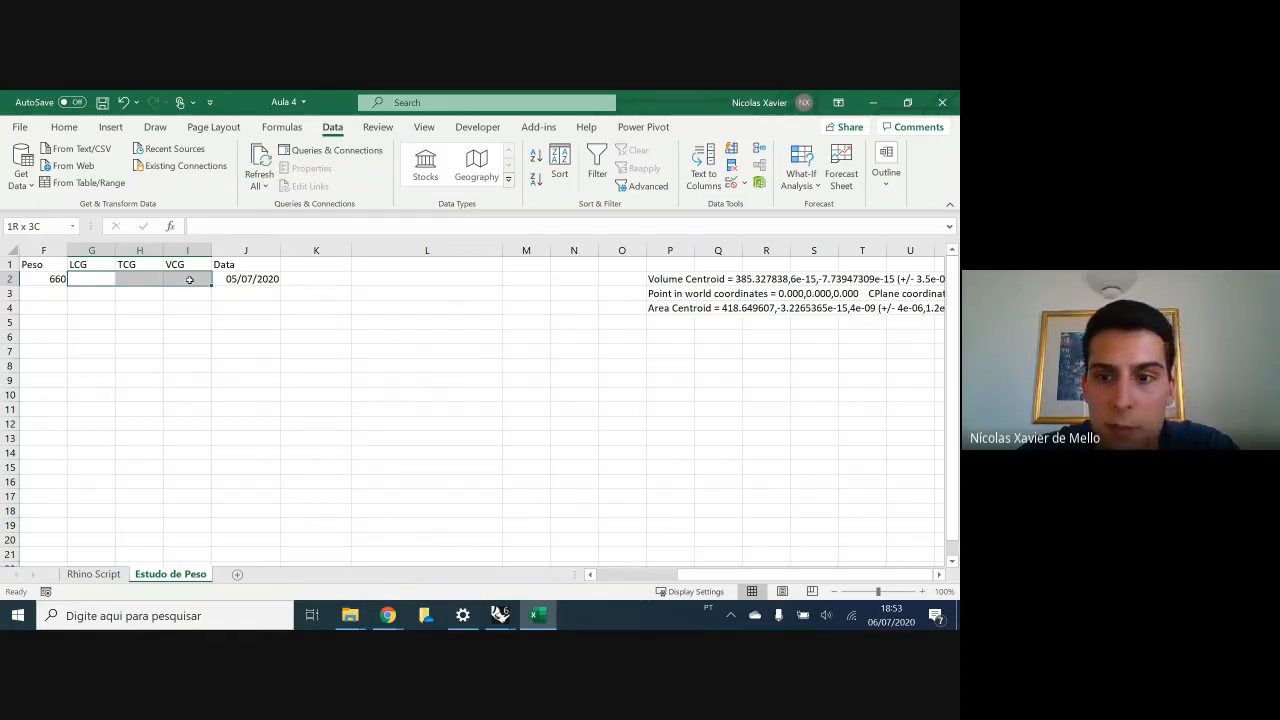
{"action": "left_click_drag", "start_coordinate": [187, 279], "coordinate": [189, 280]}
{"action": "left_click", "coordinate": [193, 344]}
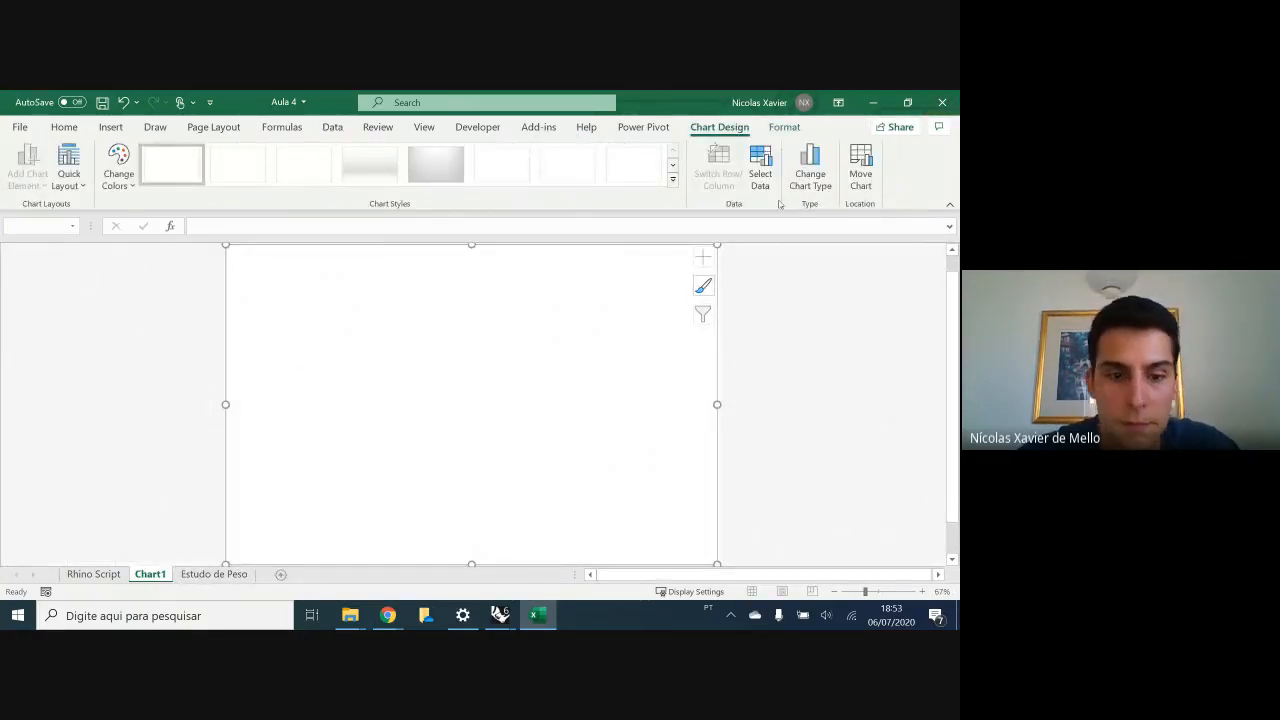
- Go to the Rhino Script sheet, open the Visual Basic editor, and position and size its window over the worksheet
{"action": "left_click", "coordinate": [93, 574]}
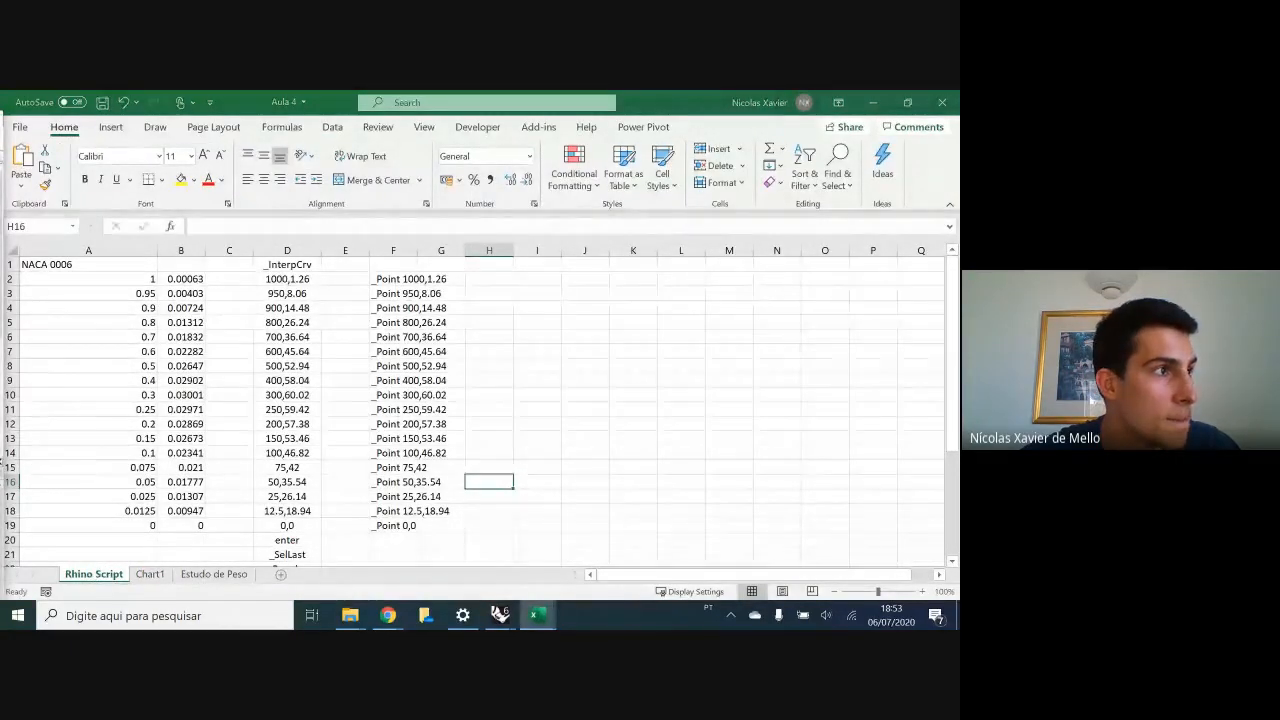
{"action": "left_click_drag", "start_coordinate": [0, 125], "coordinate": [303, 150]}
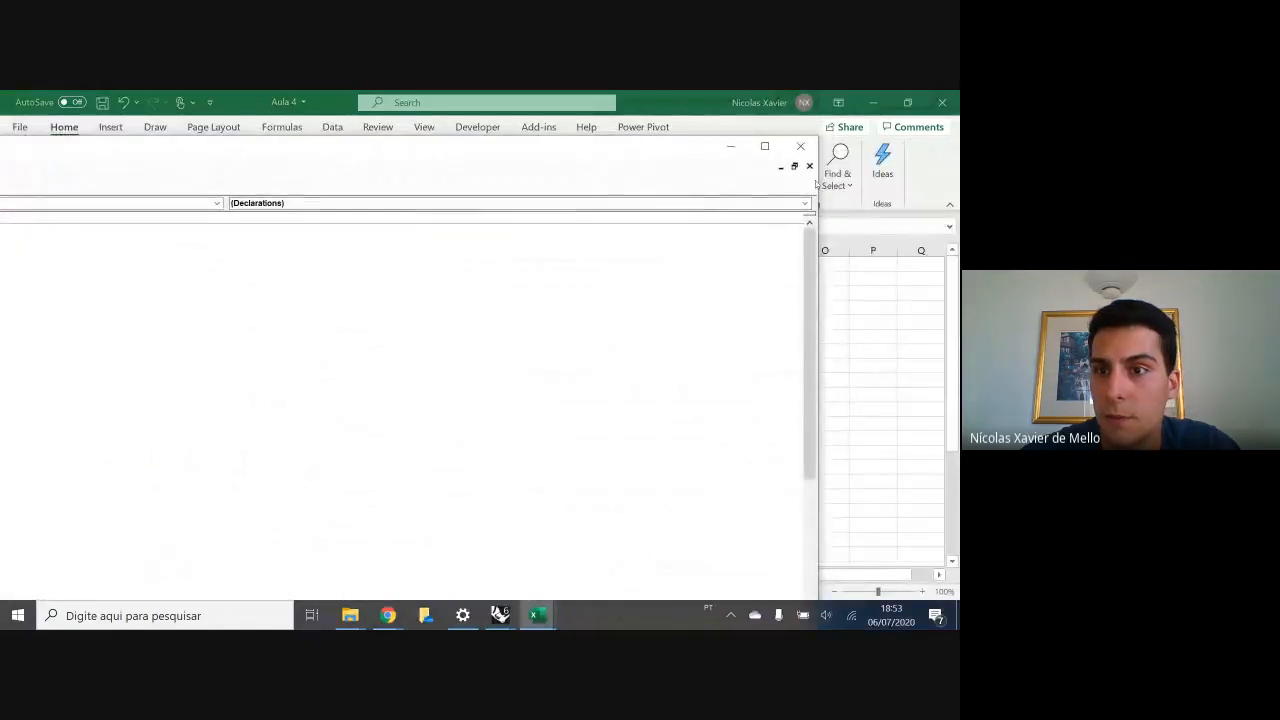
{"action": "left_click_drag", "start_coordinate": [817, 184], "coordinate": [323, 160]}
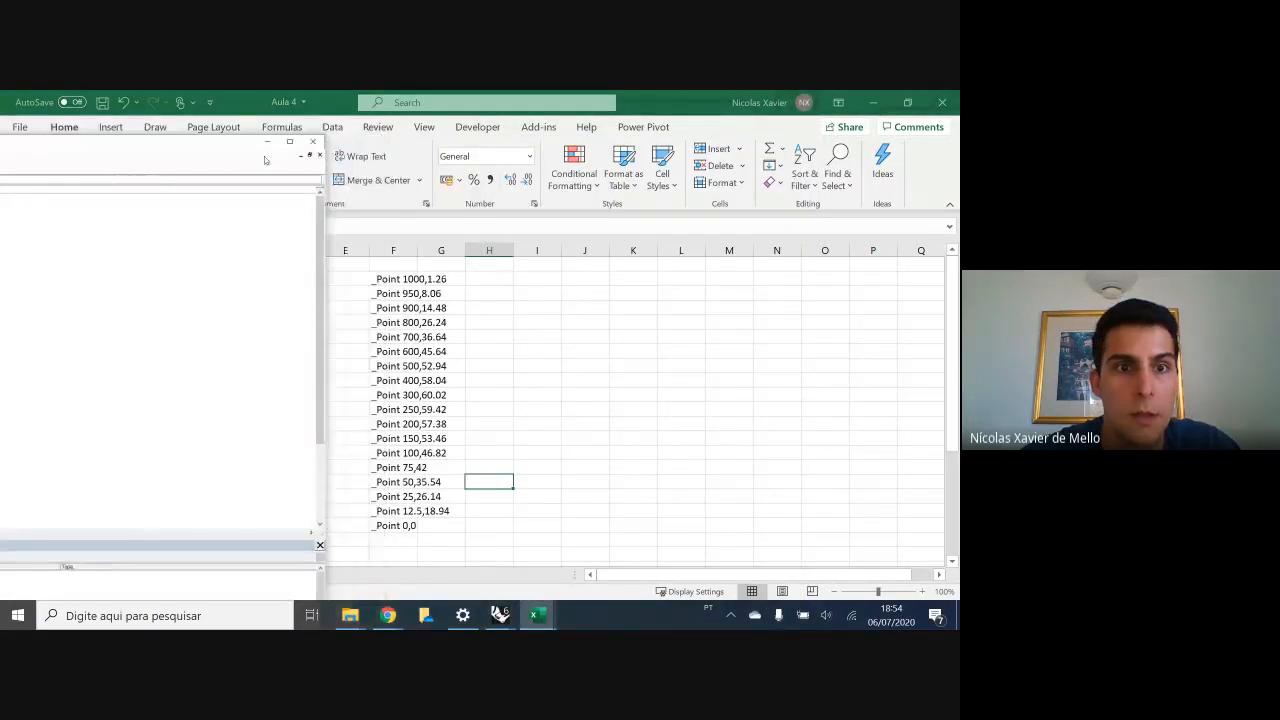
{"action": "left_click_drag", "start_coordinate": [237, 147], "coordinate": [905, 362]}
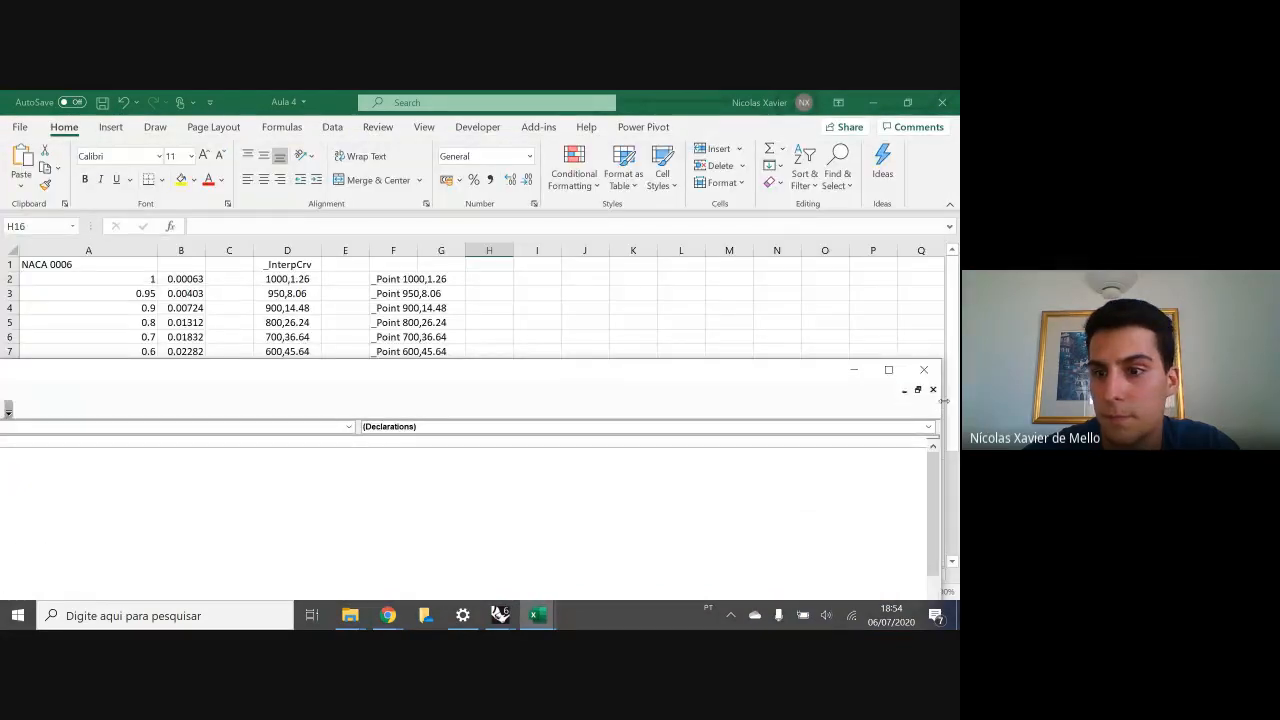
{"action": "left_click_drag", "start_coordinate": [943, 401], "coordinate": [339, 394]}
{"action": "left_click_drag", "start_coordinate": [230, 281], "coordinate": [959, 164]}
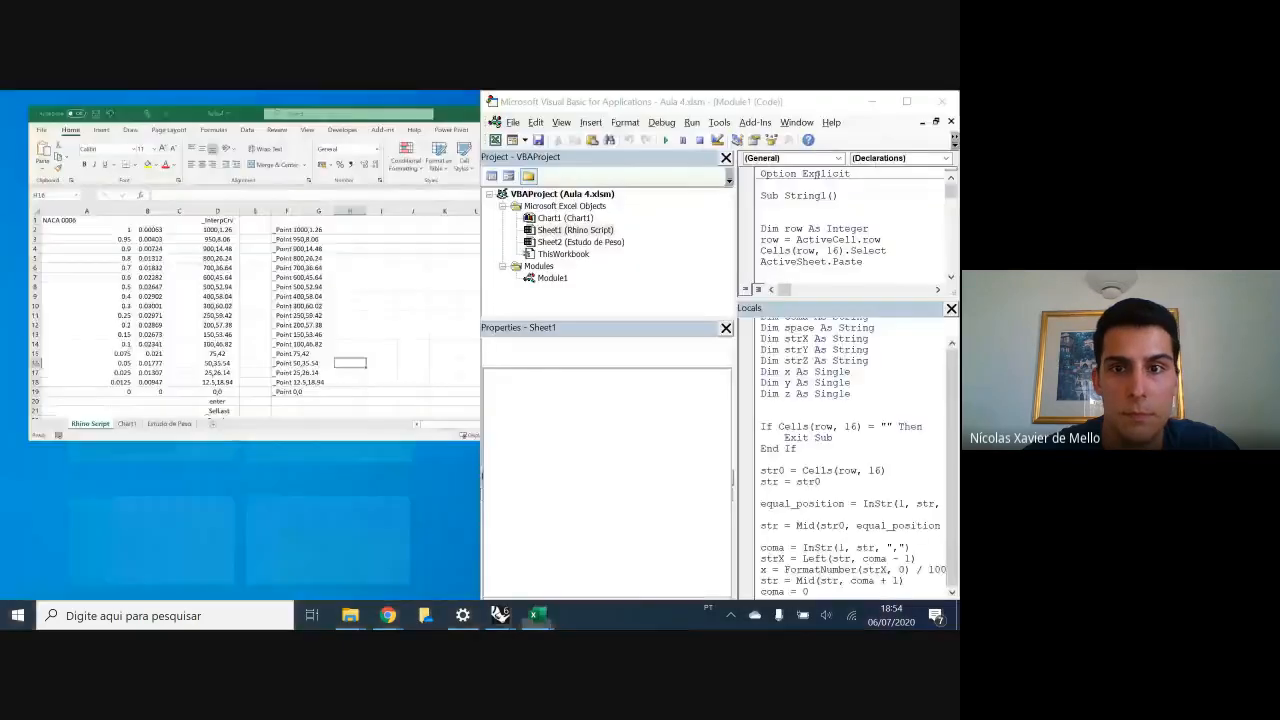
{"action": "left_click_drag", "start_coordinate": [635, 104], "coordinate": [319, 409]}
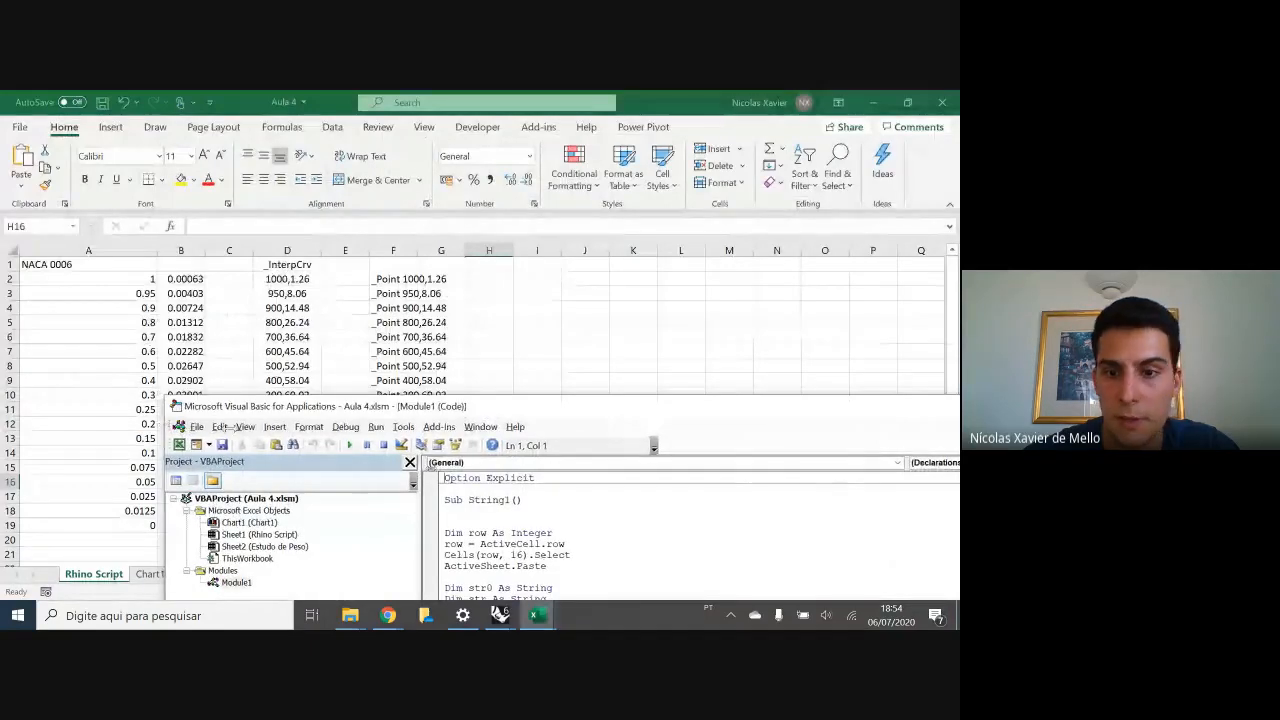
{"action": "left_click_drag", "start_coordinate": [287, 408], "coordinate": [170, 118]}
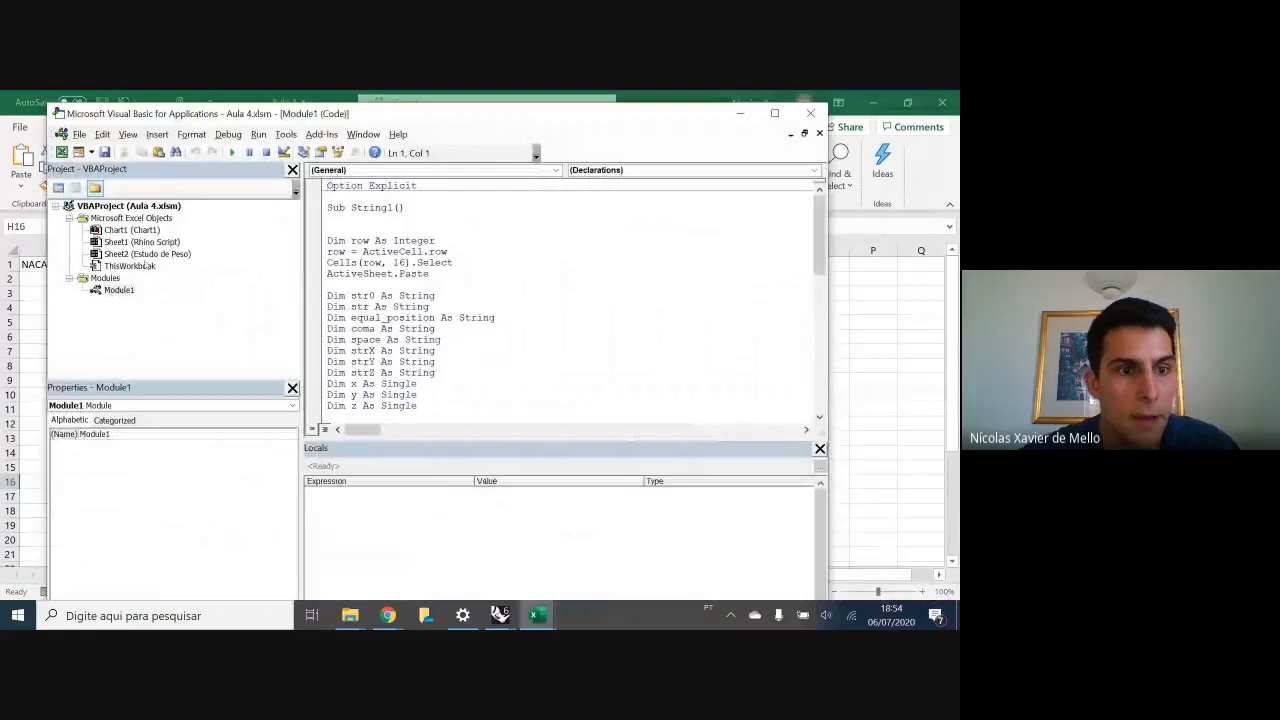
{"action": "left_click_drag", "start_coordinate": [616, 103], "coordinate": [645, 131]}
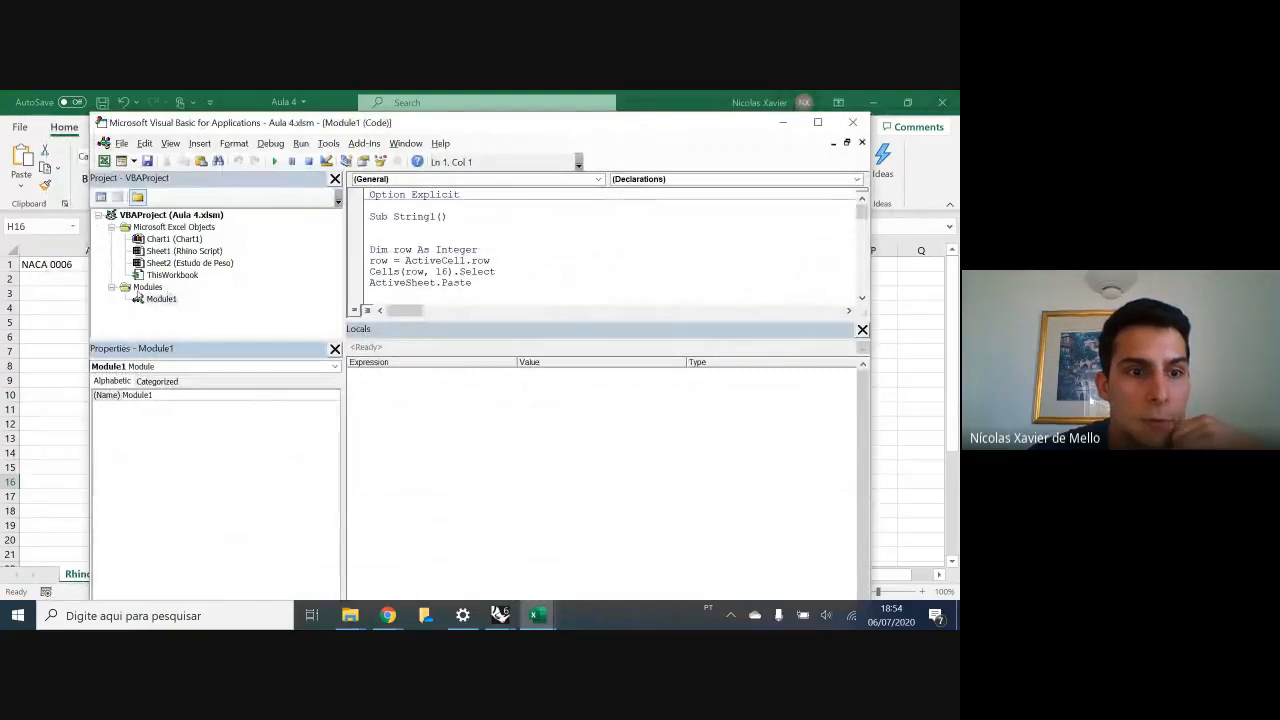
- Enlarge Module1's code pane and examine the String1 macro, from its variable declarations to the coordinate-splitting lines
{"action": "left_click", "coordinate": [154, 299]}
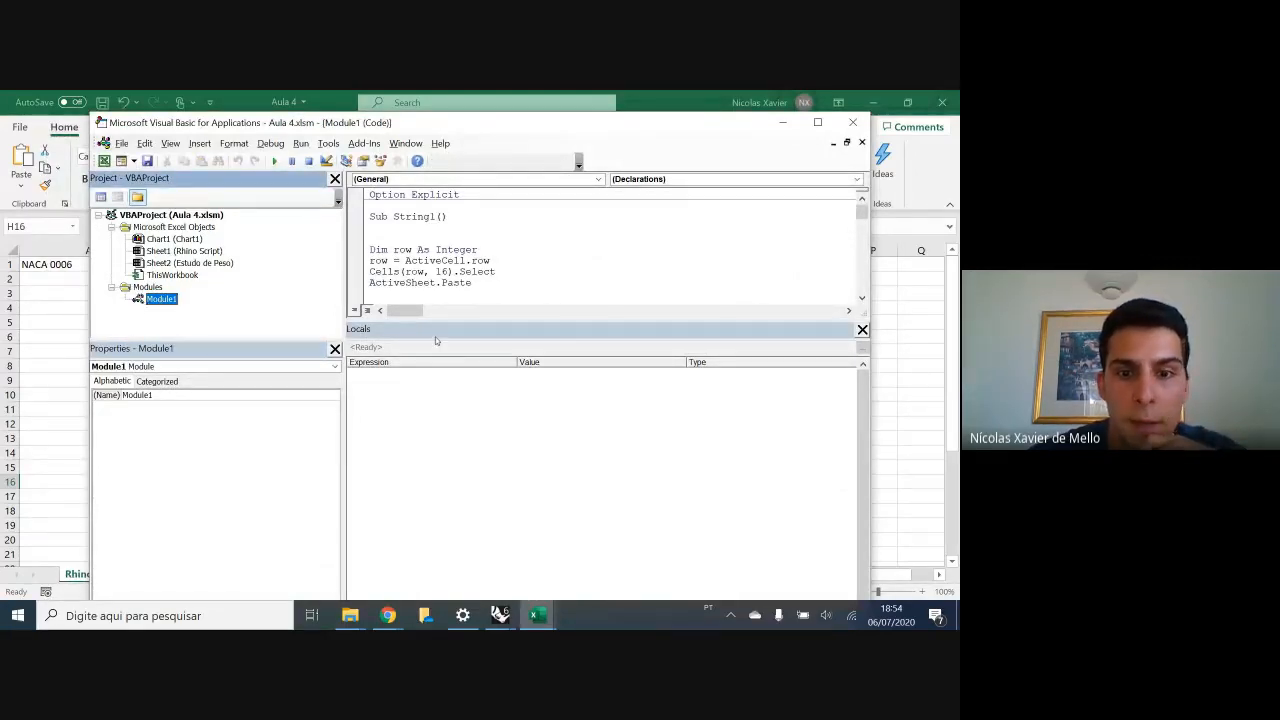
{"action": "left_click_drag", "start_coordinate": [435, 340], "coordinate": [435, 592]}
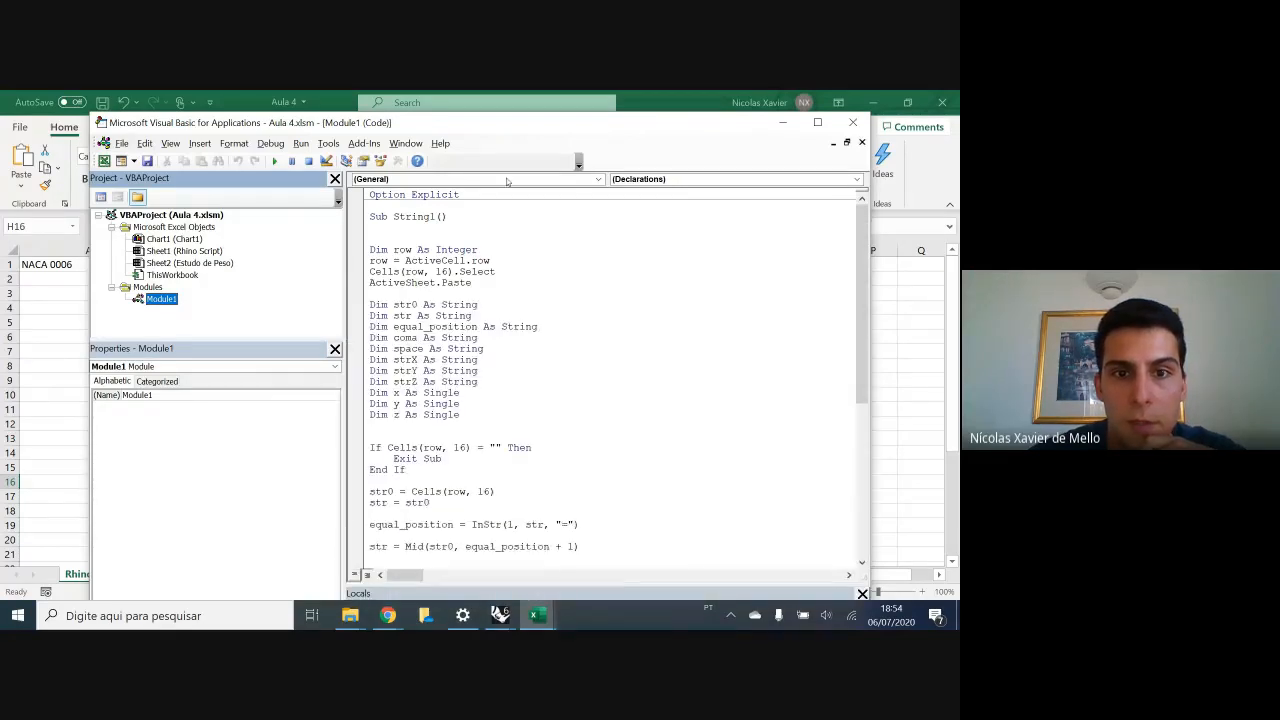
{"action": "left_click_drag", "start_coordinate": [393, 216], "coordinate": [445, 216]}
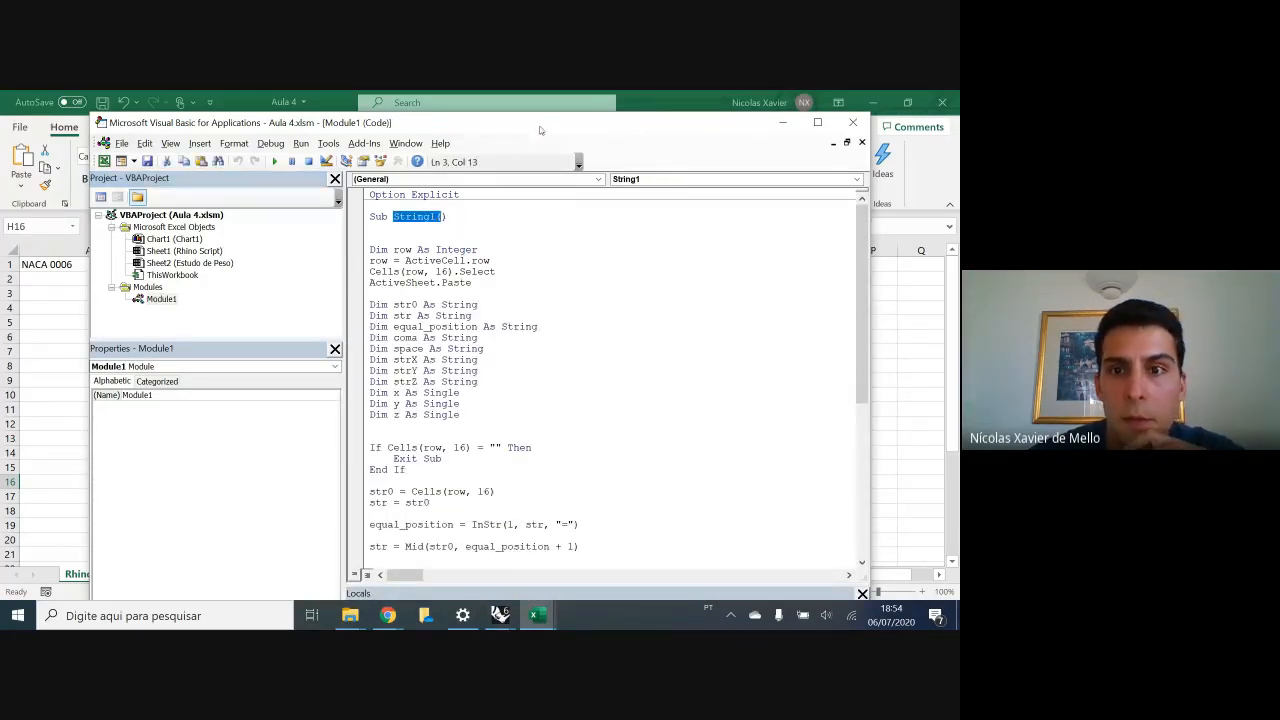
{"action": "mouse_move", "coordinate": [542, 126]}
{"action": "left_mouse_down"}
{"action": "mouse_move", "coordinate": [548, 107]}
{"action": "mouse_move", "coordinate": [539, 123]}
{"action": "left_mouse_up"}
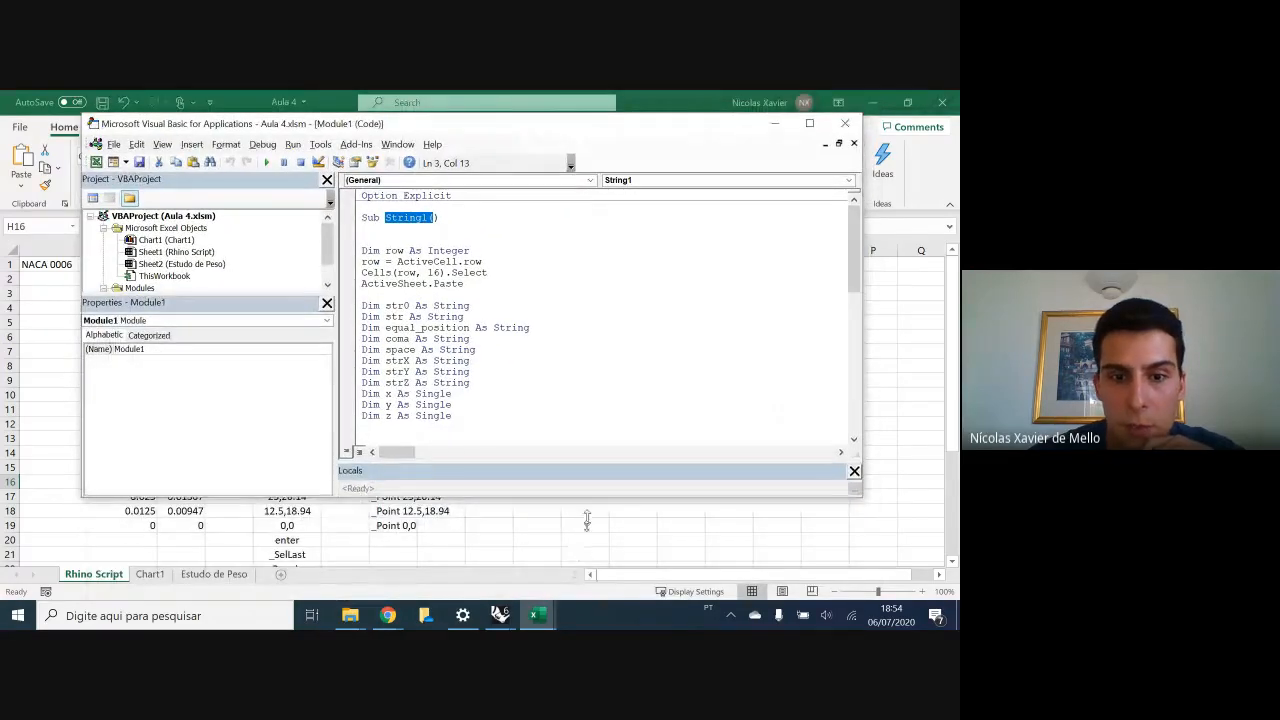
{"action": "left_click_drag", "start_coordinate": [587, 520], "coordinate": [590, 566]}
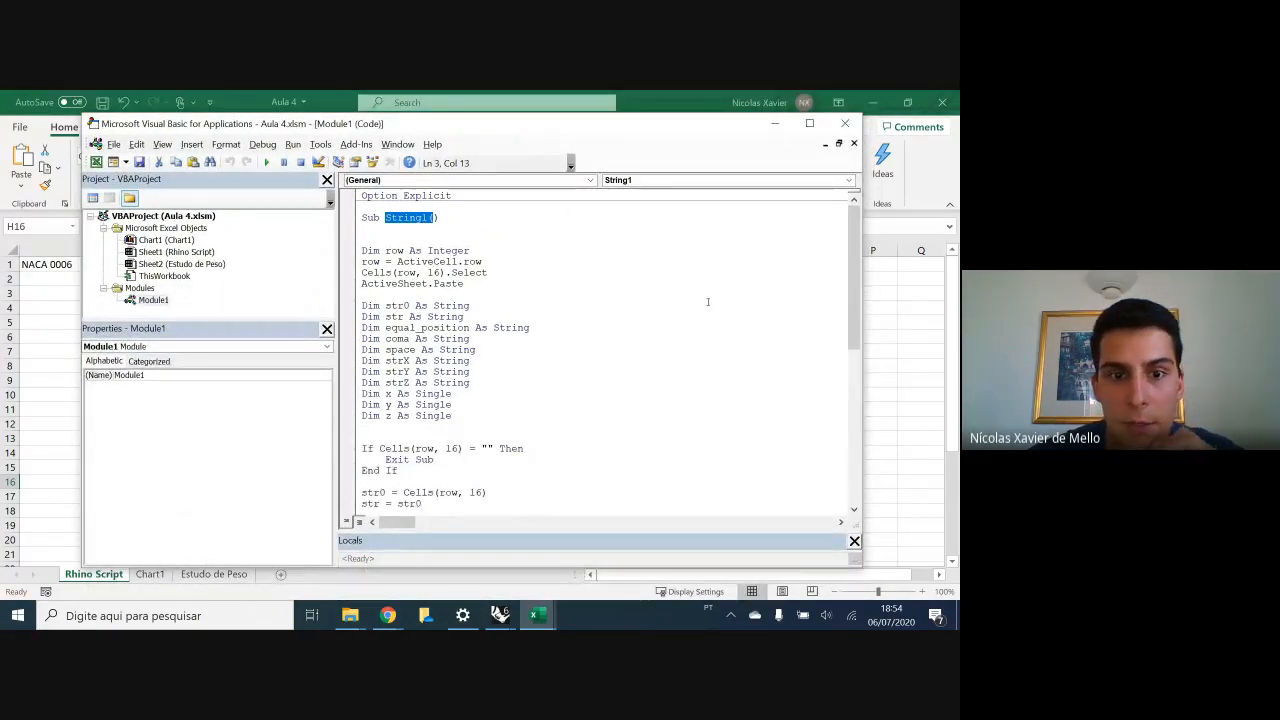
{"action": "scroll", "coordinate": [691, 372], "scroll_direction": "down", "scroll_amount": 8}
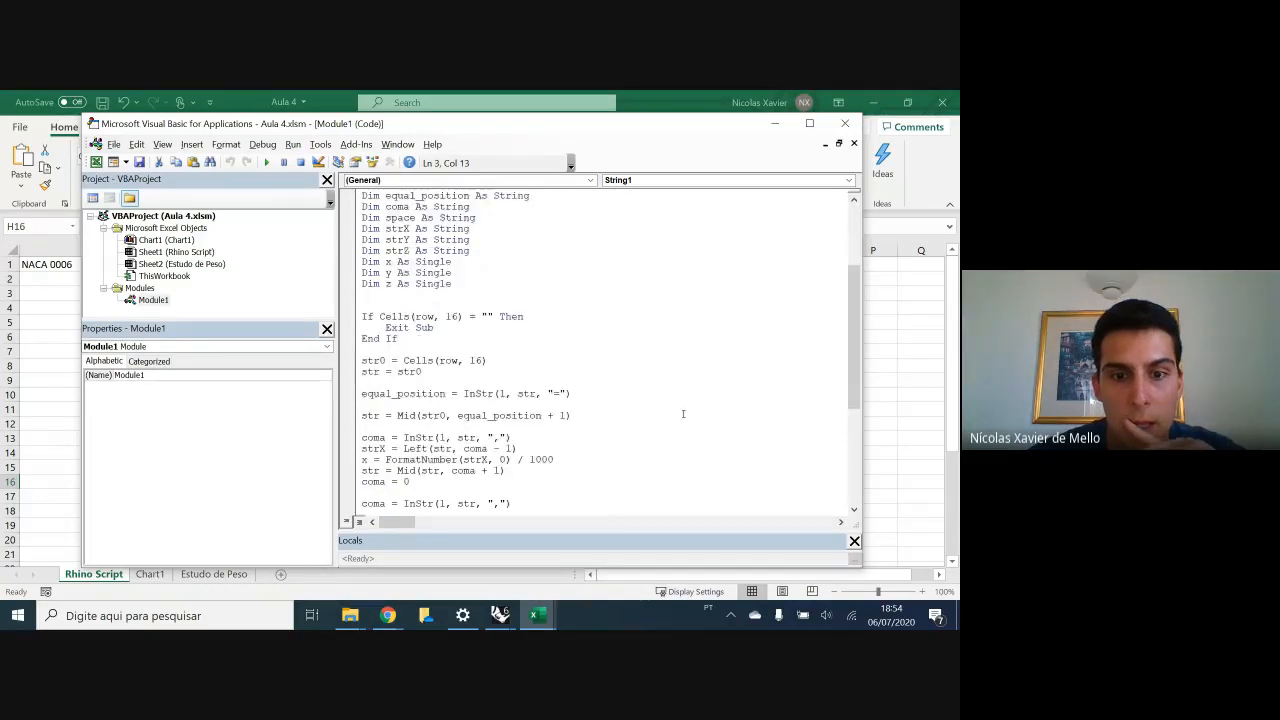
- Examine the end of the String1 macro, highlight the lines writing x, y and z to columns 7 to 9, and minimize the editor
{"action": "scroll", "coordinate": [683, 416], "scroll_direction": "down", "scroll_amount": 2}
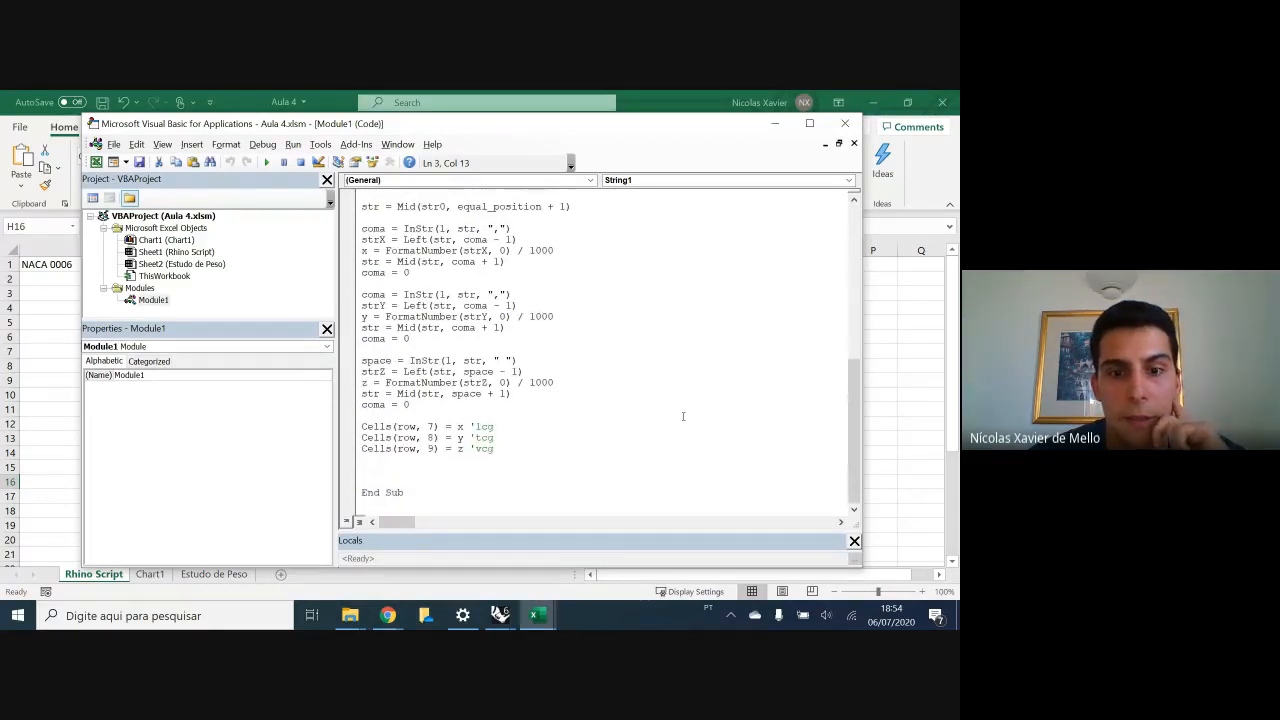
{"action": "left_click_drag", "start_coordinate": [493, 449], "coordinate": [362, 421]}
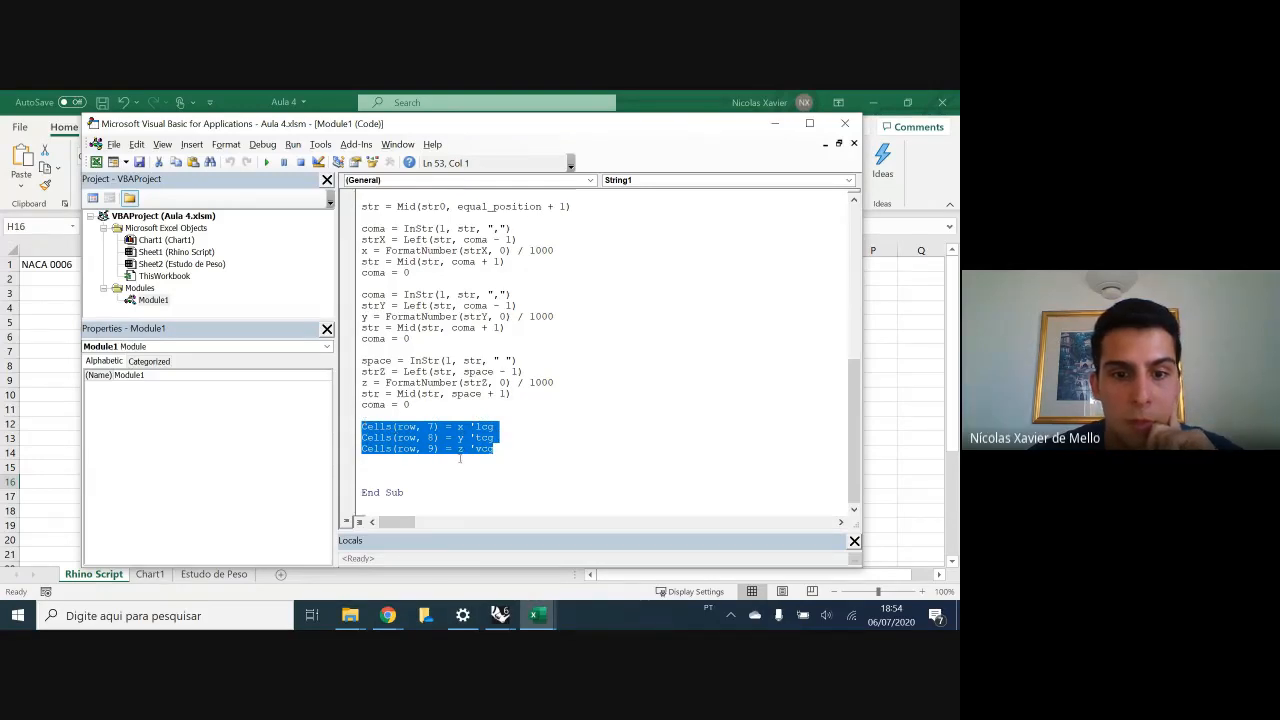
{"action": "scroll", "coordinate": [407, 449], "scroll_direction": "up", "scroll_amount": 10}
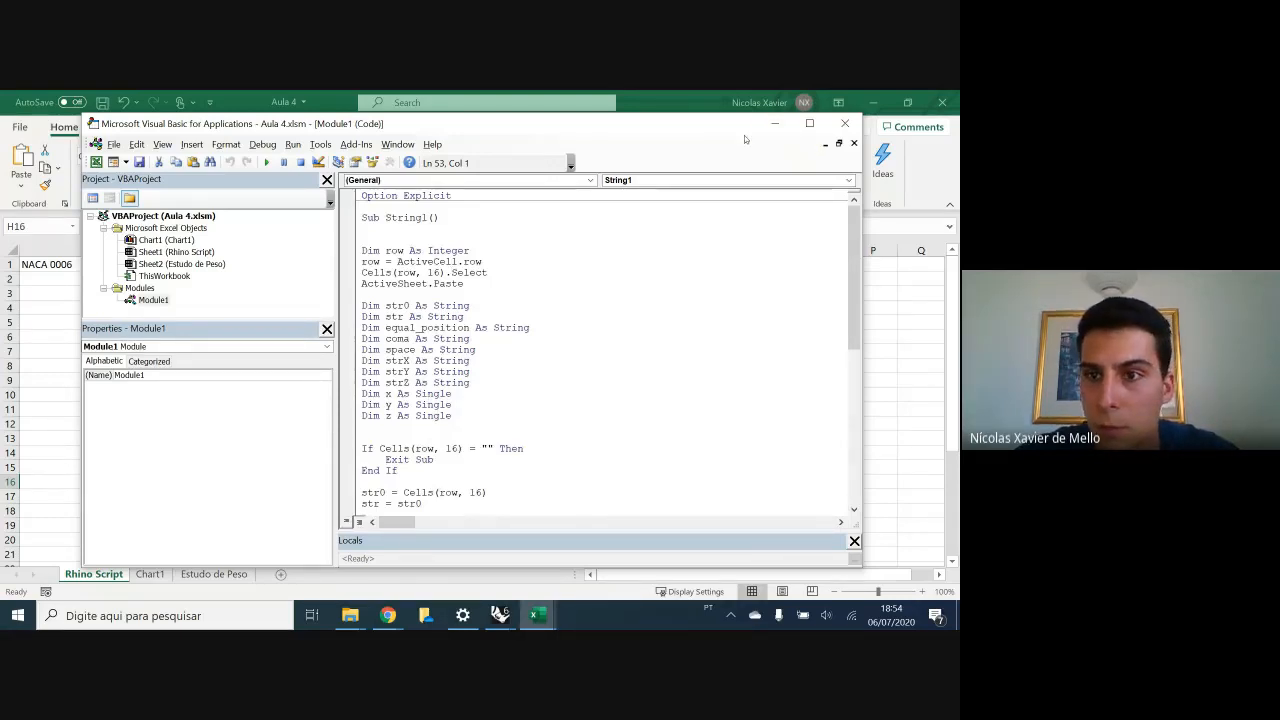
{"action": "left_click", "coordinate": [777, 126]}
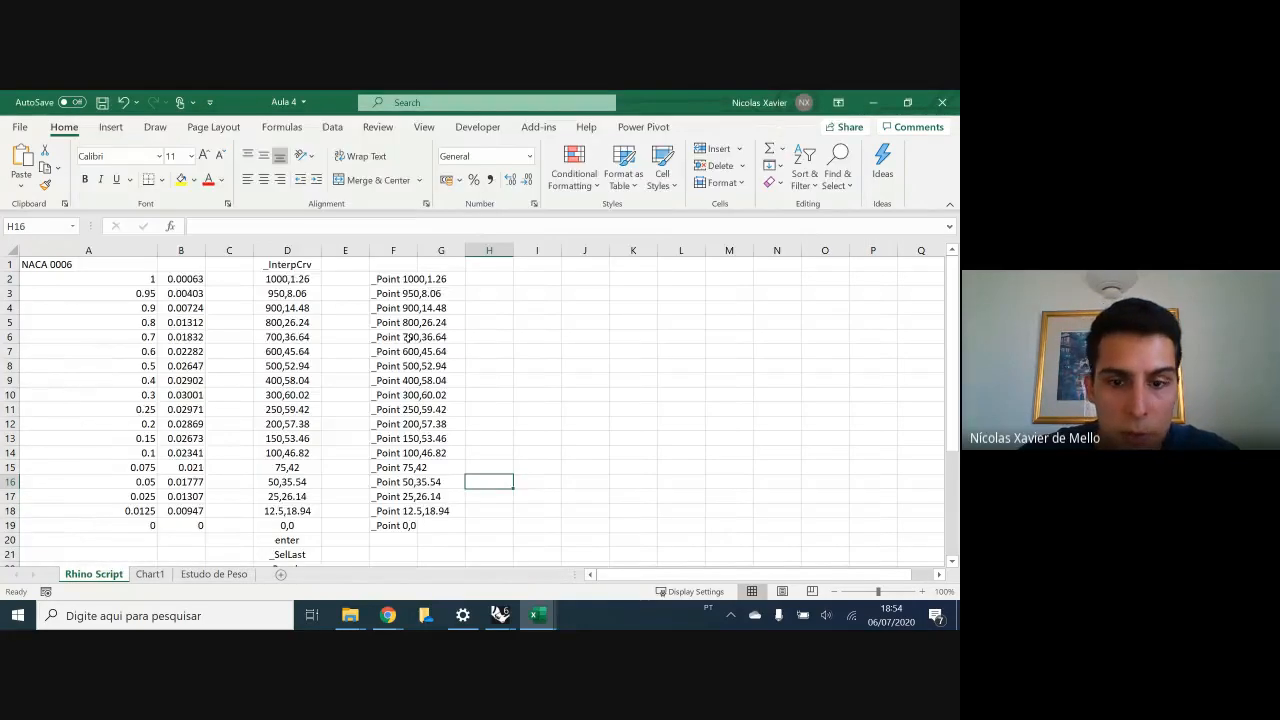
- Go to the Estudo de Peso sheet and copy the full Volume Centroid text from cell P2
{"action": "scroll", "coordinate": [504, 396], "scroll_direction": "right", "scroll_amount": 3}
{"action": "scroll", "coordinate": [504, 396], "scroll_direction": "left", "scroll_amount": 3}
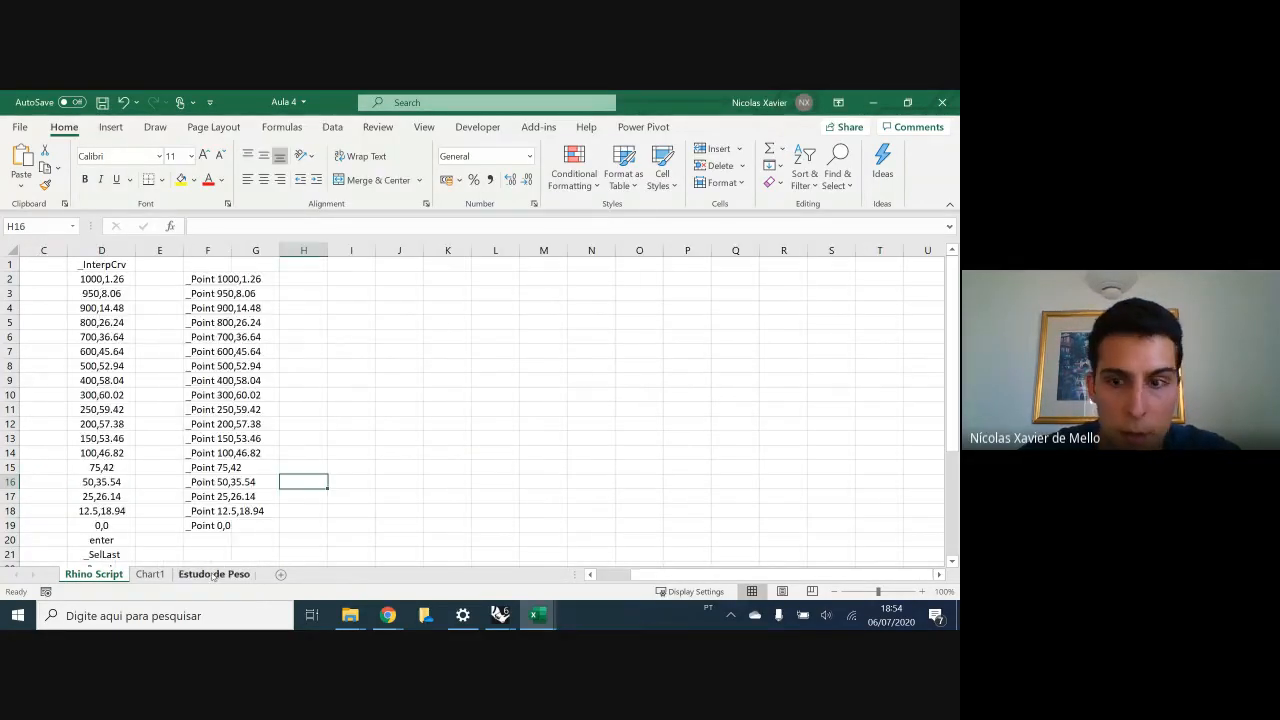
{"action": "left_click", "coordinate": [213, 574]}
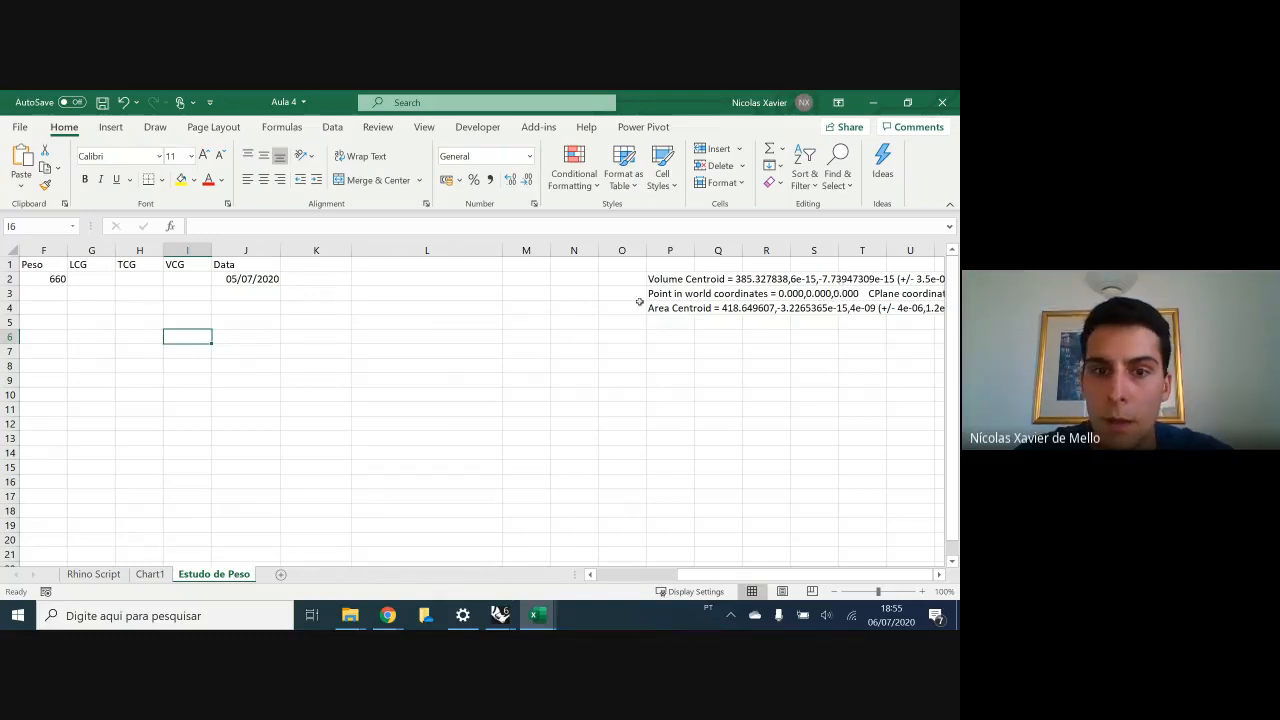
{"action": "left_click", "coordinate": [428, 407]}
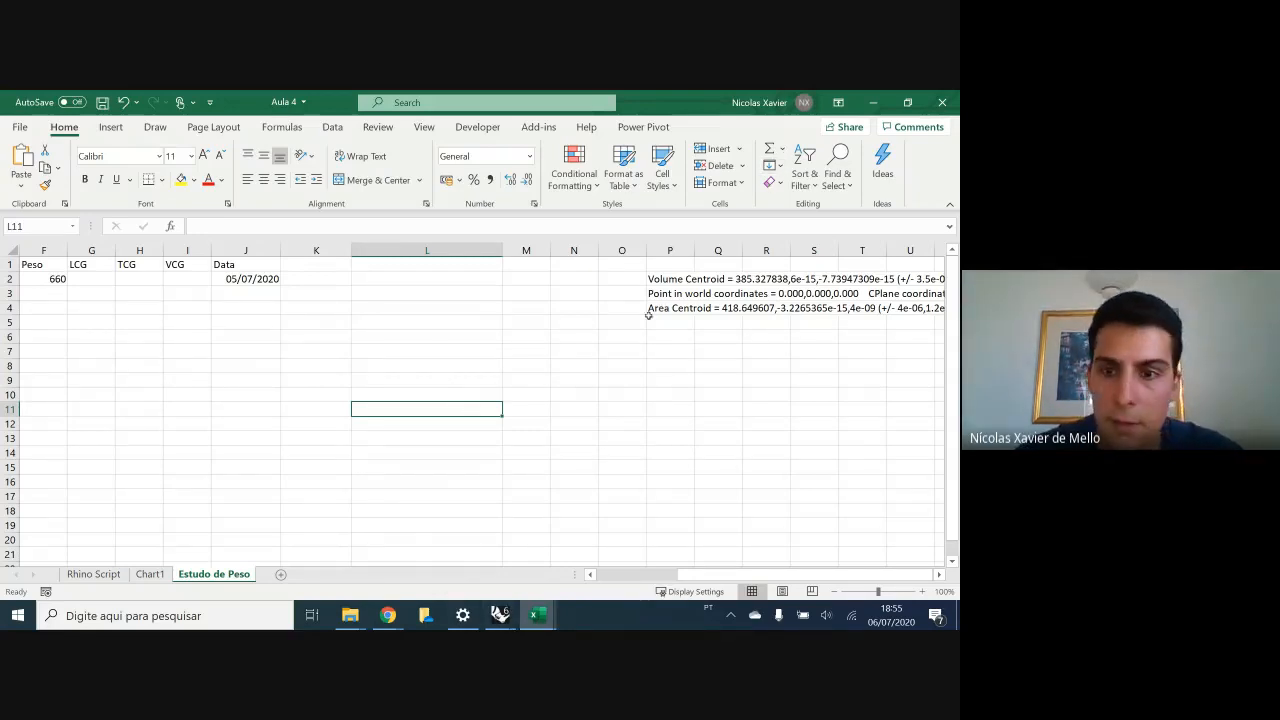
{"action": "left_click", "coordinate": [671, 281]}
{"action": "left_click_drag", "start_coordinate": [591, 232], "coordinate": [194, 228]}
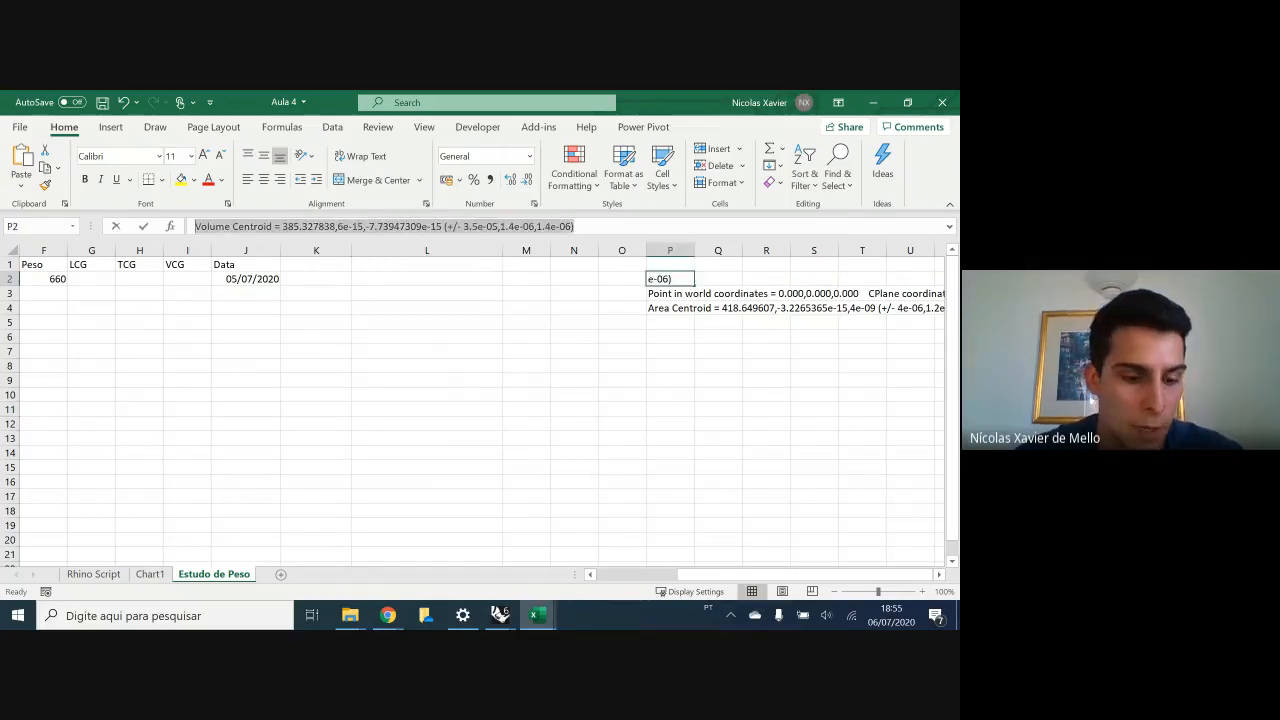
{"action": "left_click", "coordinate": [506, 610]}
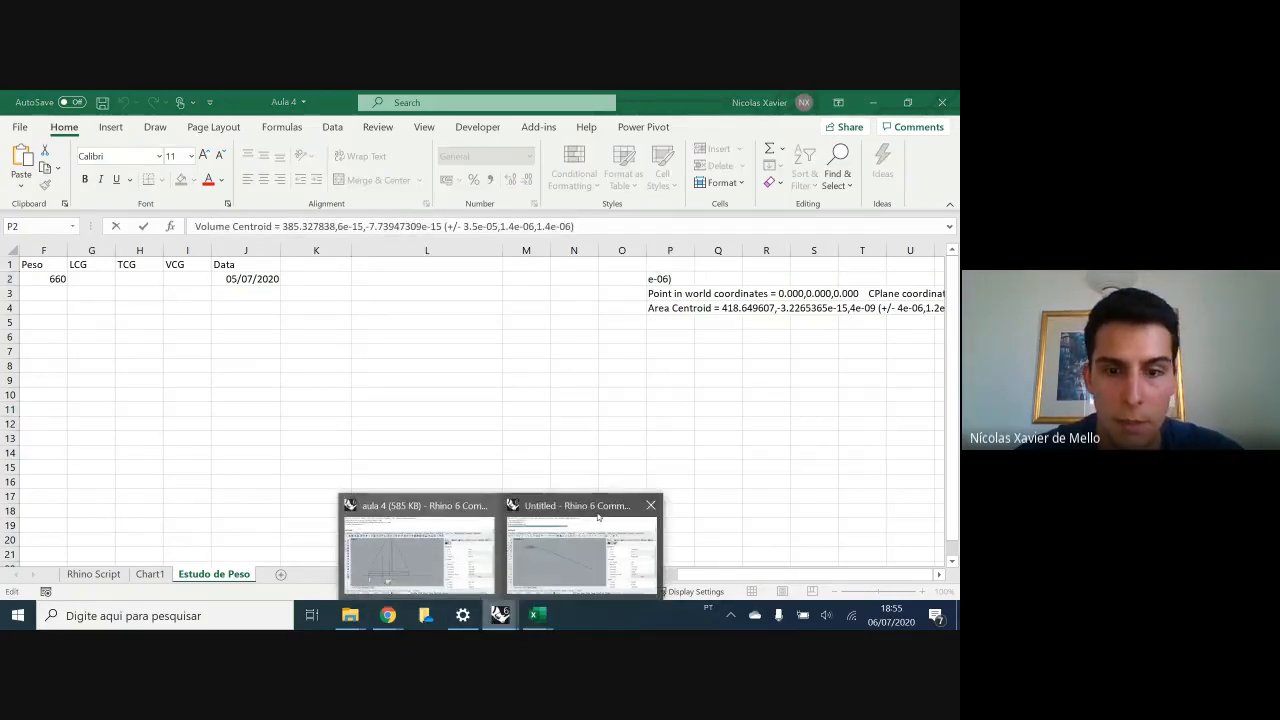
{"action": "left_click", "coordinate": [305, 292]}
- Try to run the String1 macro on the bulb row from D2, and check its LCG, TCG and VCG cells, G2:I2
{"action": "scroll", "coordinate": [155, 306], "scroll_direction": "left", "scroll_amount": 3}
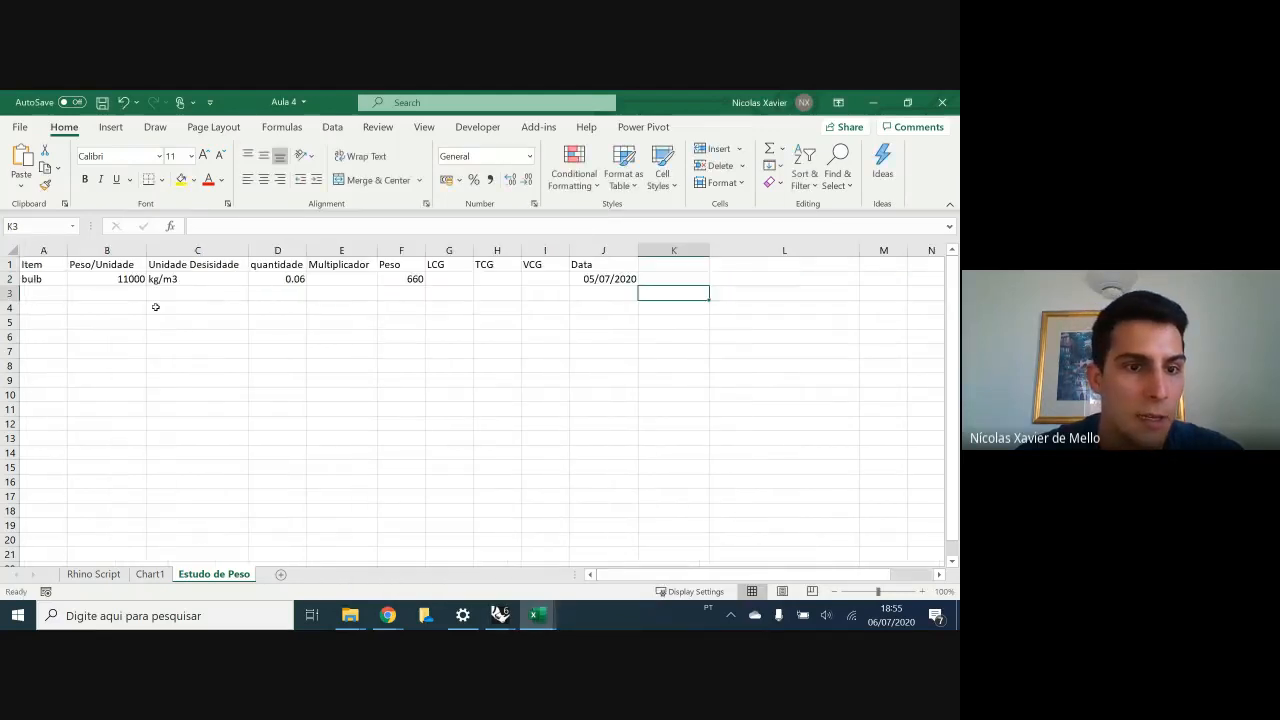
{"action": "left_click", "coordinate": [45, 283]}
{"action": "left_click", "coordinate": [234, 264]}
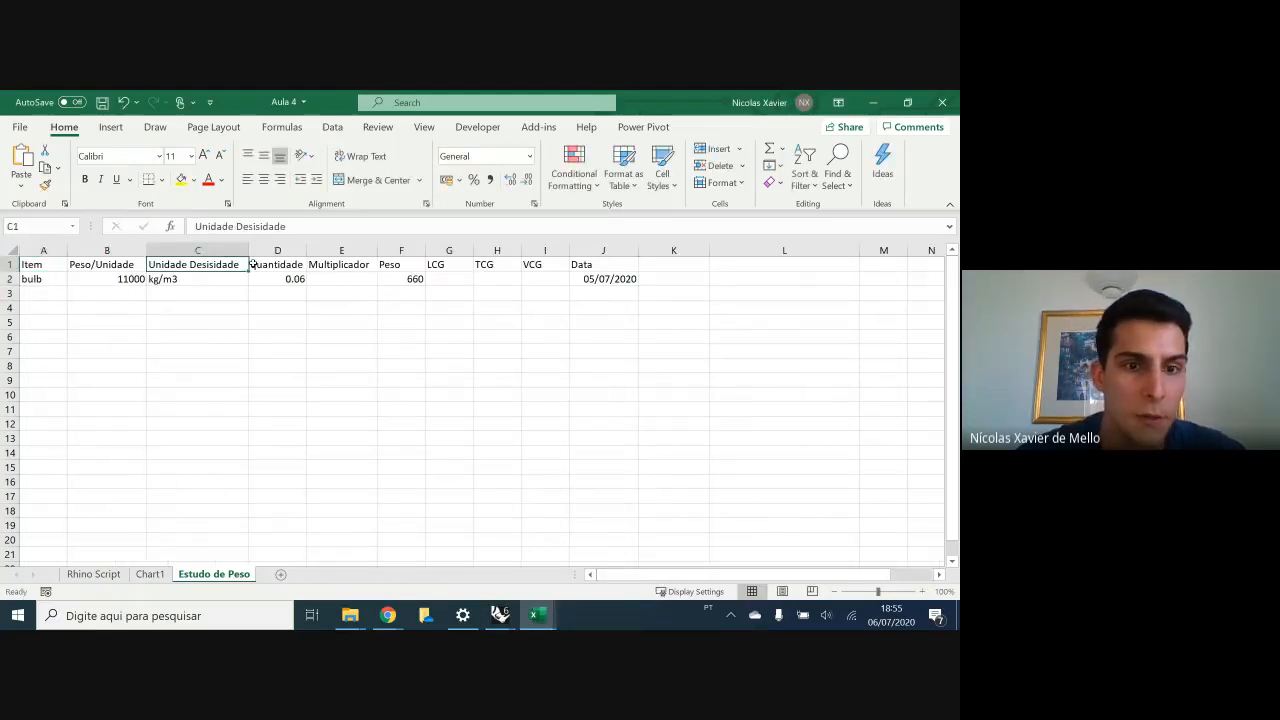
{"action": "left_click_drag", "start_coordinate": [284, 277], "coordinate": [284, 267]}
{"action": "left_click", "coordinate": [291, 278]}
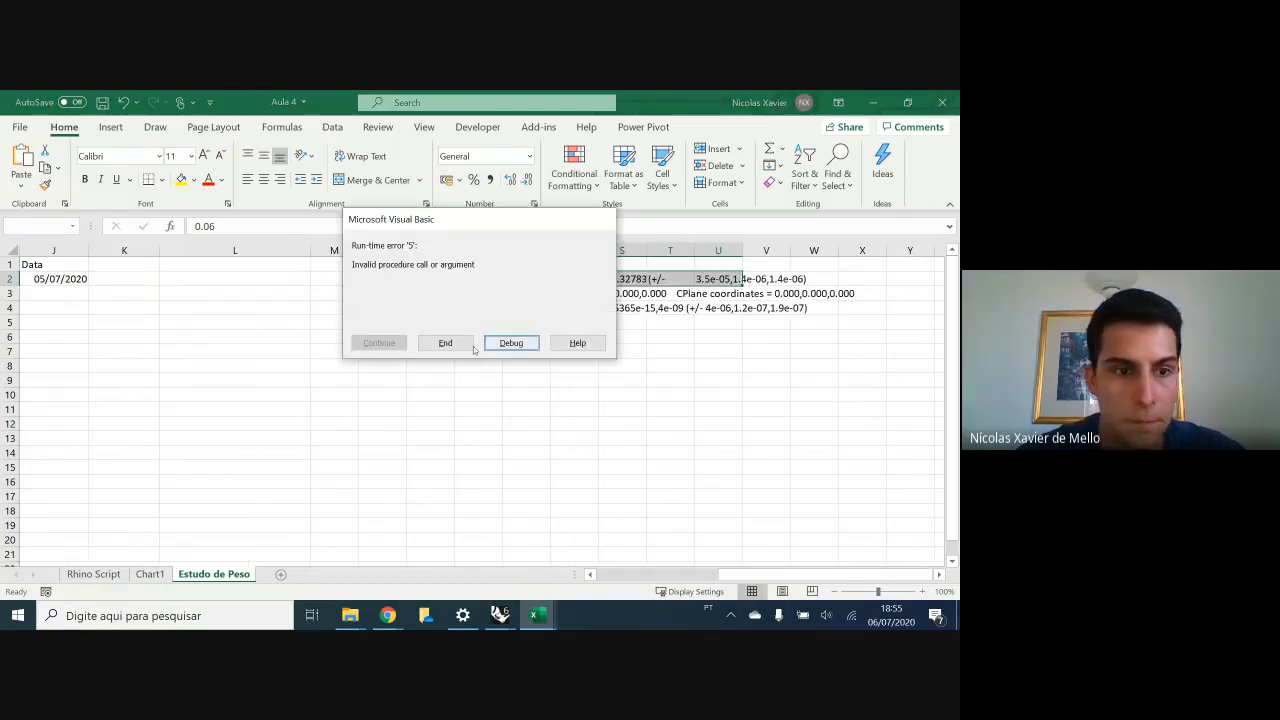
{"action": "left_click", "coordinate": [444, 342]}
{"action": "scroll", "coordinate": [322, 333], "scroll_direction": "down", "scroll_amount": 3}
{"action": "scroll", "coordinate": [325, 332], "scroll_direction": "up", "scroll_amount": 3}
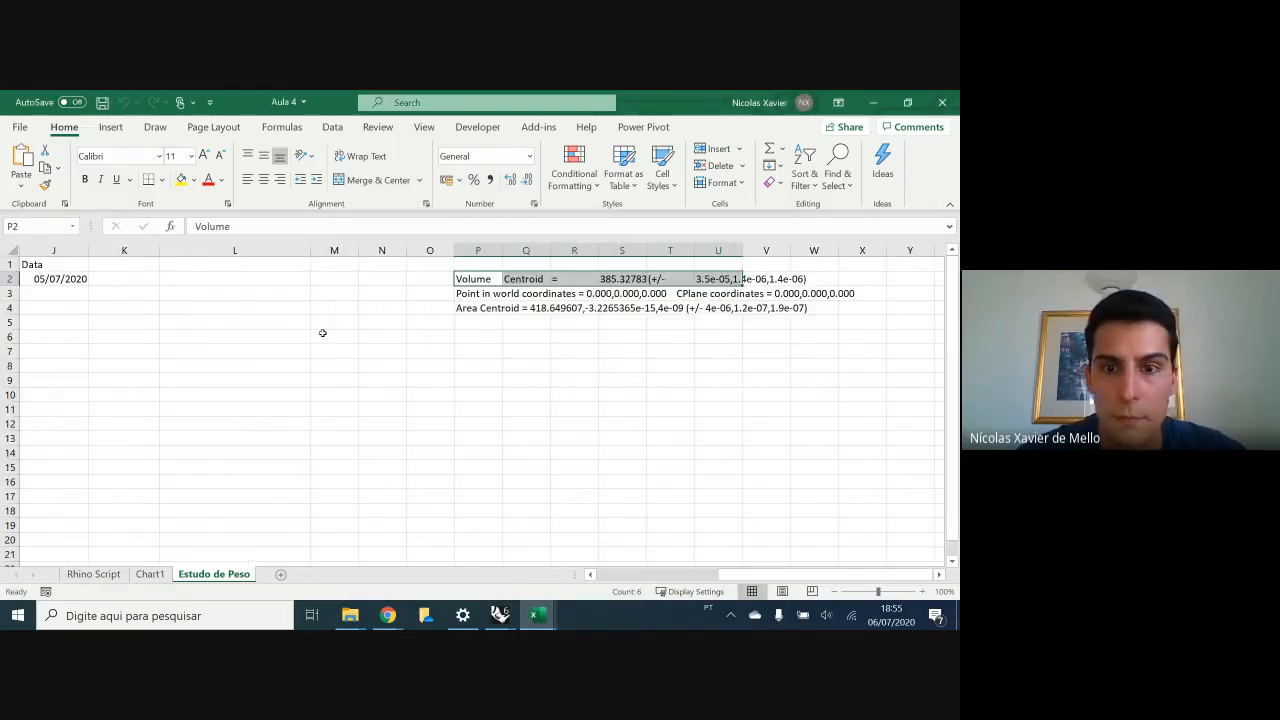
{"action": "left_click", "coordinate": [334, 325]}
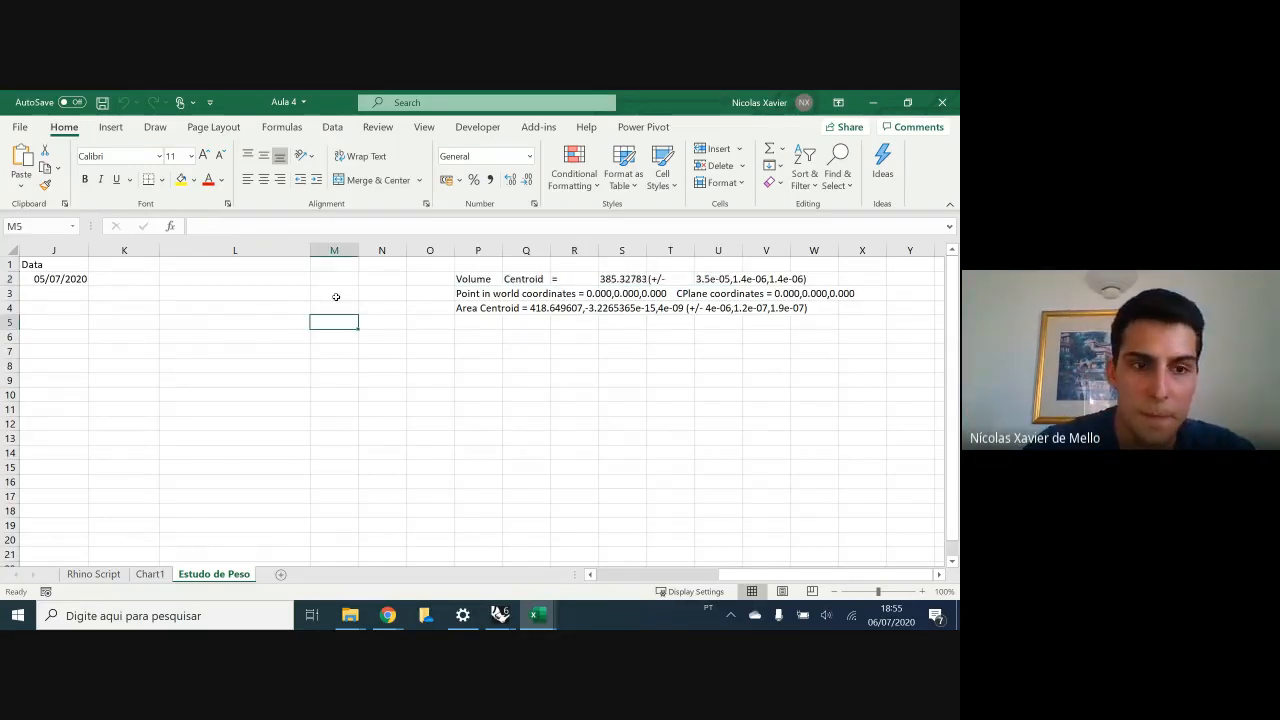
{"action": "left_click_drag", "start_coordinate": [746, 575], "coordinate": [612, 574]}
{"action": "left_click_drag", "start_coordinate": [457, 281], "coordinate": [532, 280]}
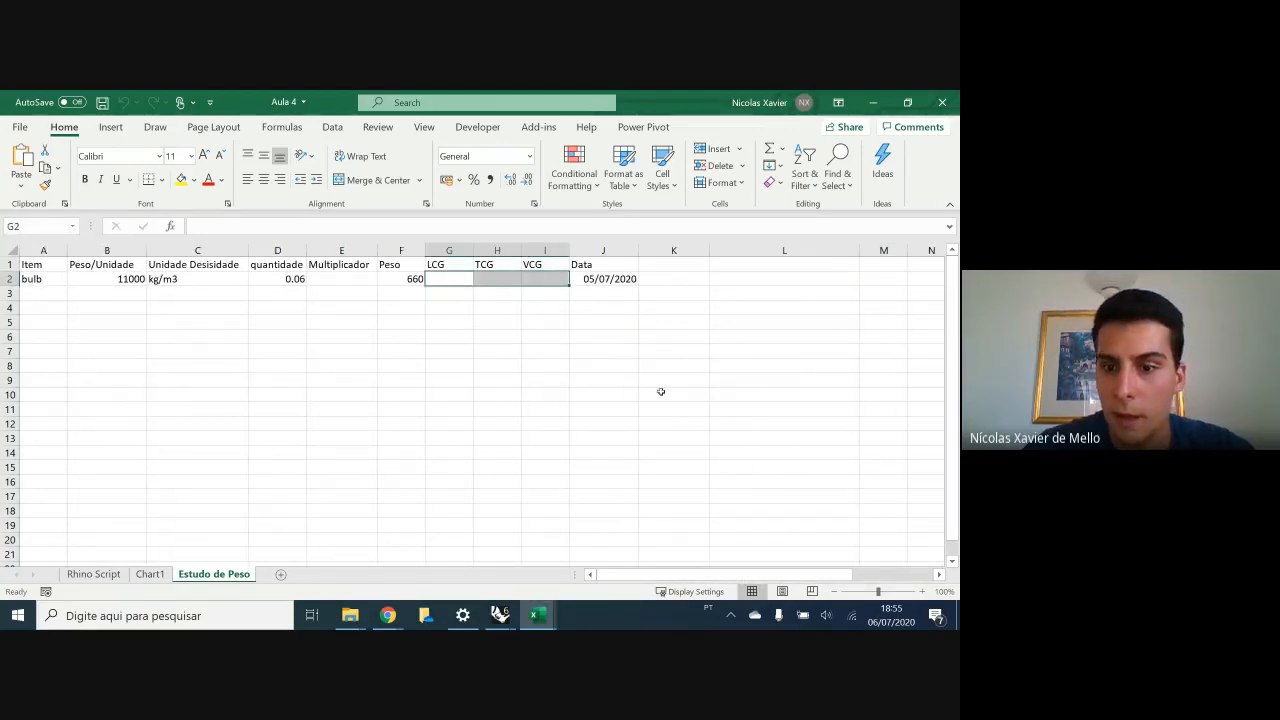
- Paste the copied centroid text into P7, inspect how it is distributed over the cells, and clear the pasted range
{"action": "left_click_drag", "start_coordinate": [640, 575], "coordinate": [708, 576]}
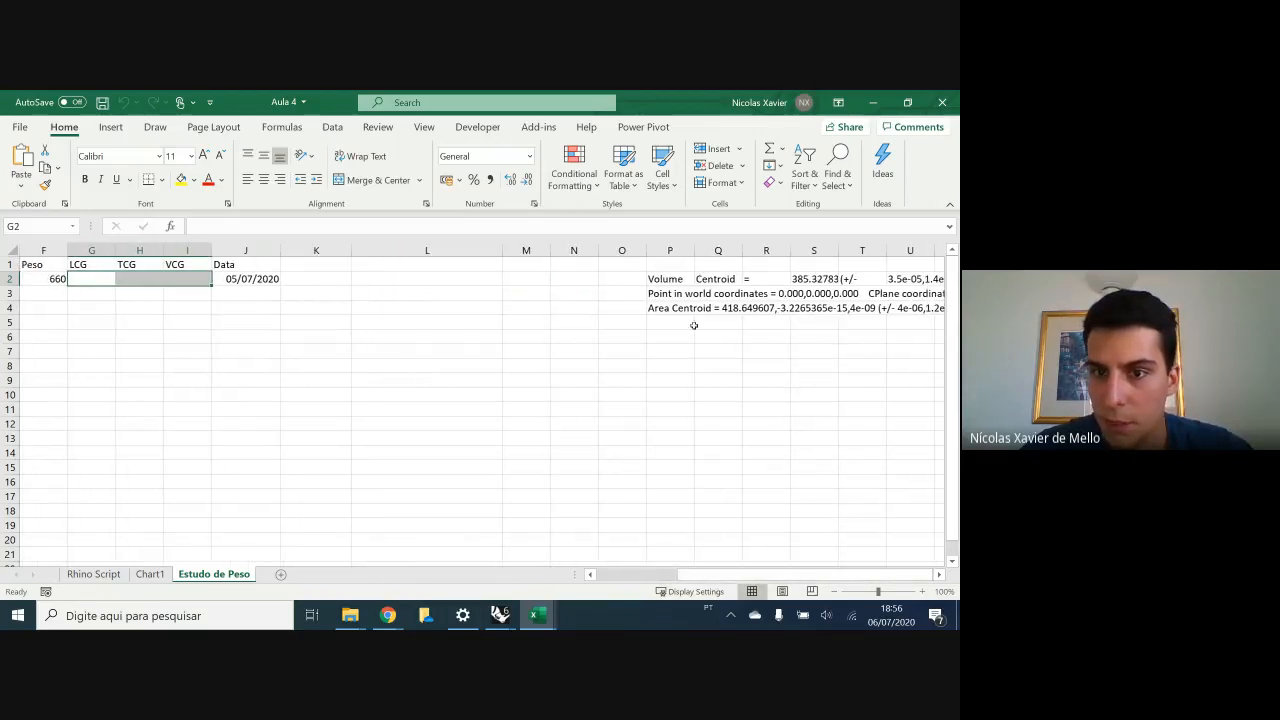
{"action": "left_click", "coordinate": [668, 352]}
{"action": "key", "text": "ctrl+v"}
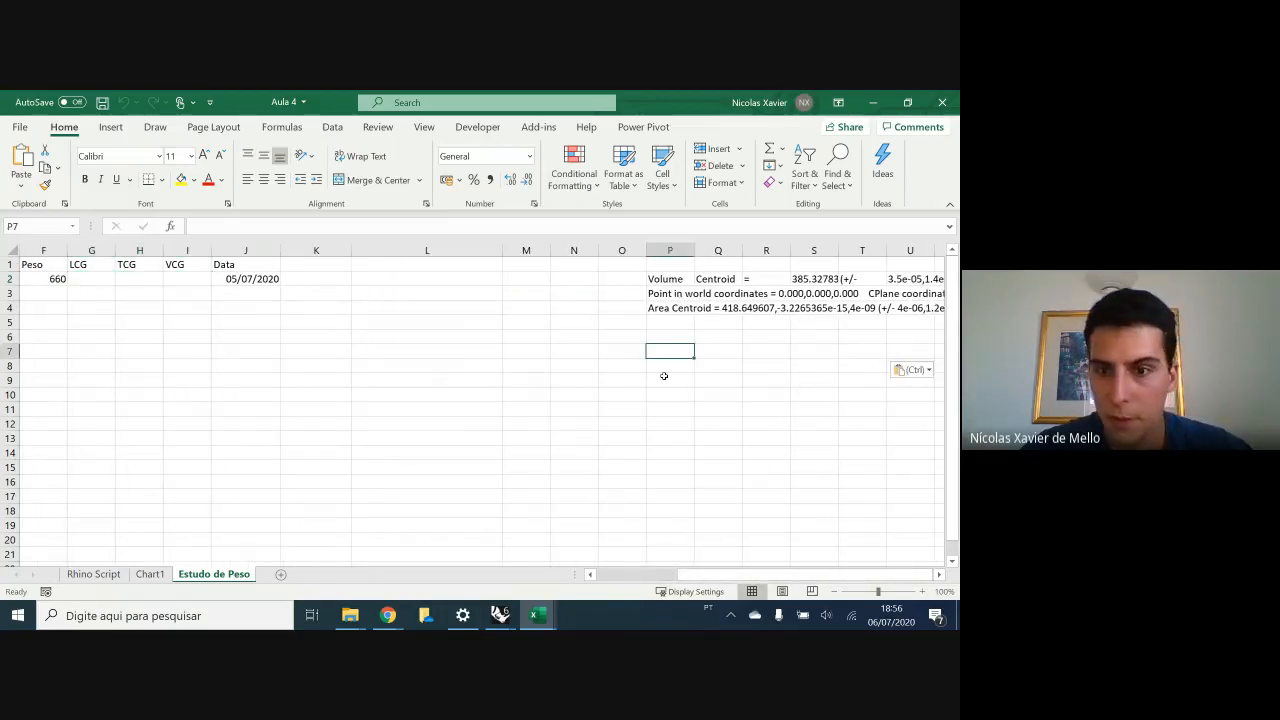
{"action": "left_click", "coordinate": [663, 380]}
{"action": "left_click", "coordinate": [703, 354]}
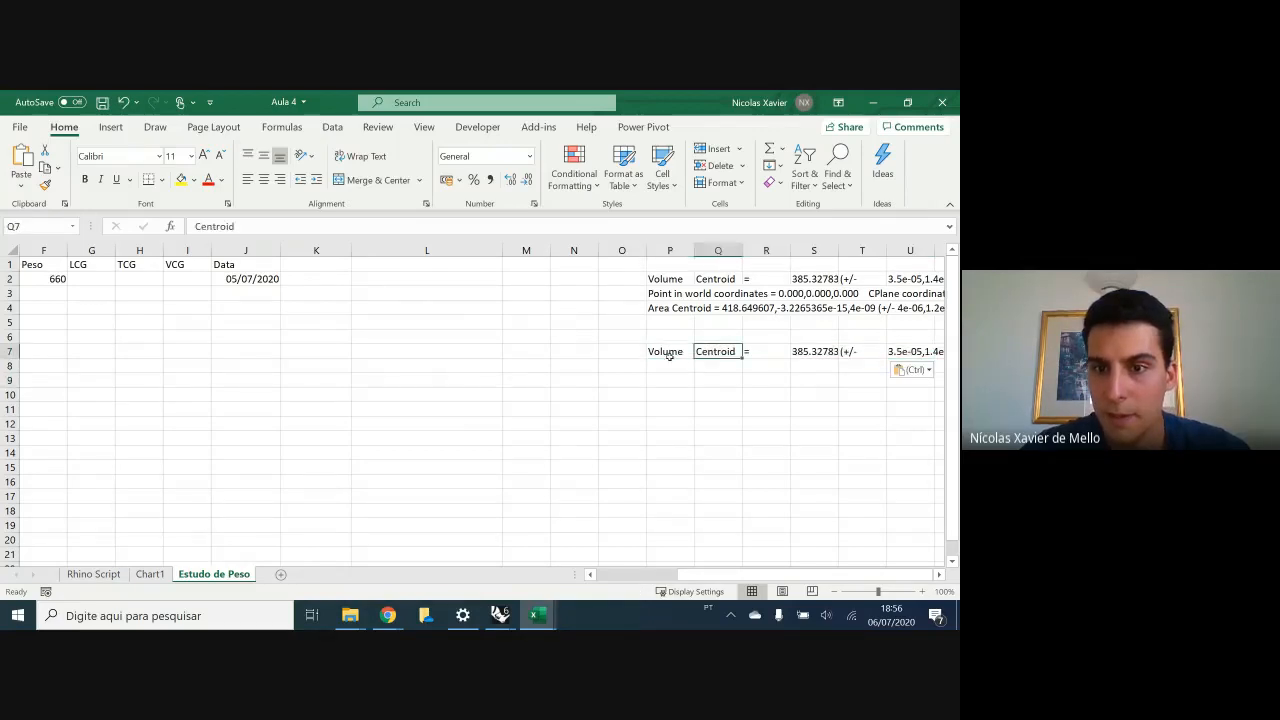
{"action": "left_click", "coordinate": [672, 355]}
{"action": "left_click", "coordinate": [702, 356]}
{"action": "left_click_drag", "start_coordinate": [672, 352], "coordinate": [866, 365]}
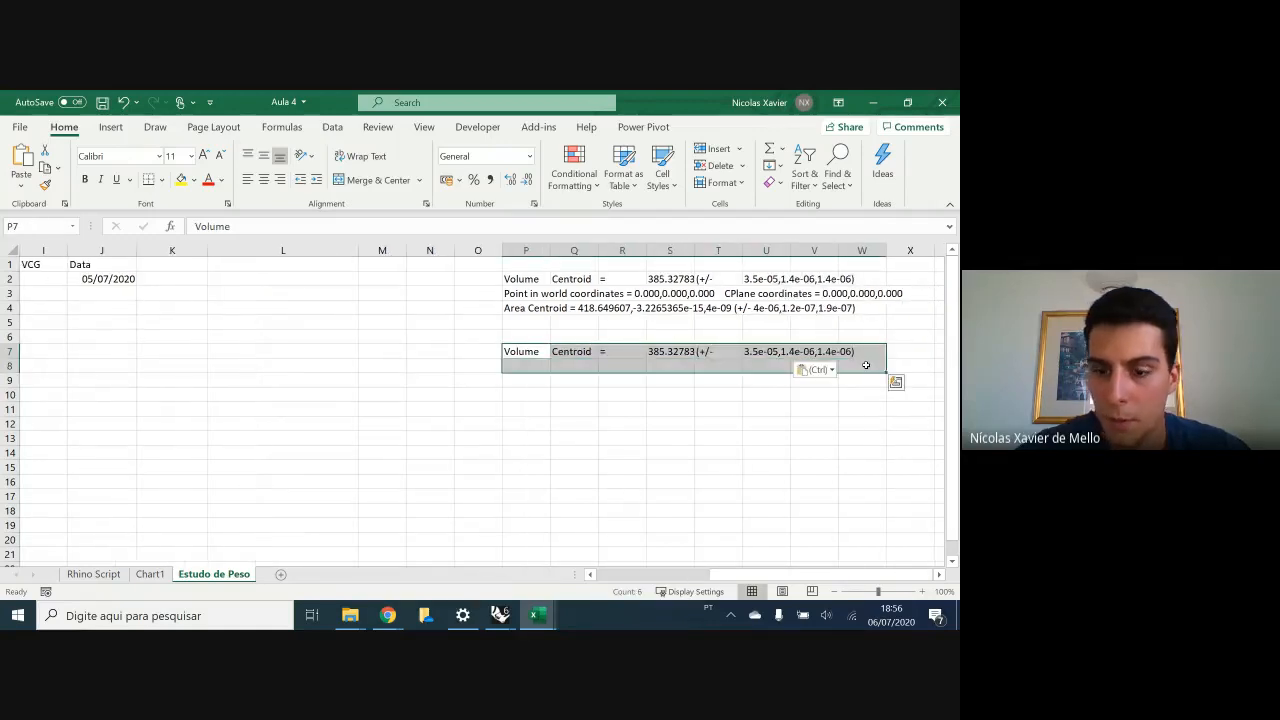
{"action": "key", "text": "Delete"}
{"action": "left_click", "coordinate": [622, 380]}
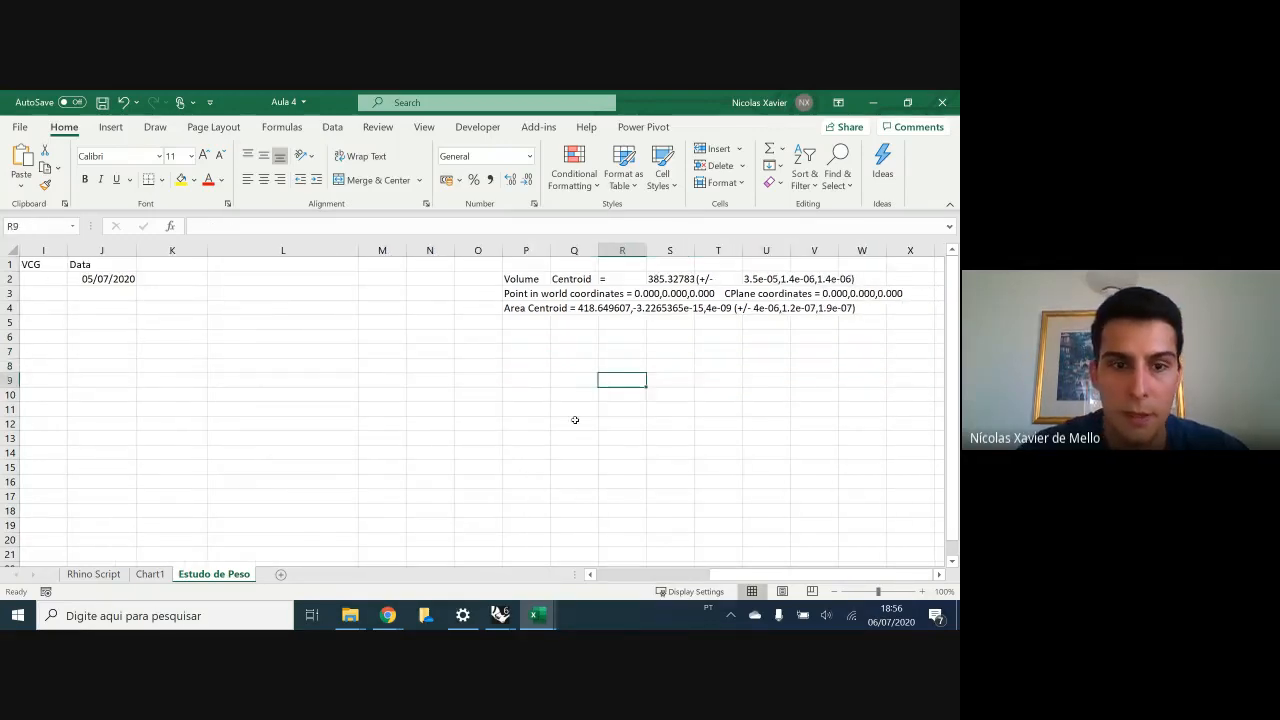
- Return to the Rhino Script sheet and close the Aula 4 workbook
{"action": "scroll", "coordinate": [546, 368], "scroll_direction": "left", "scroll_amount": 3}
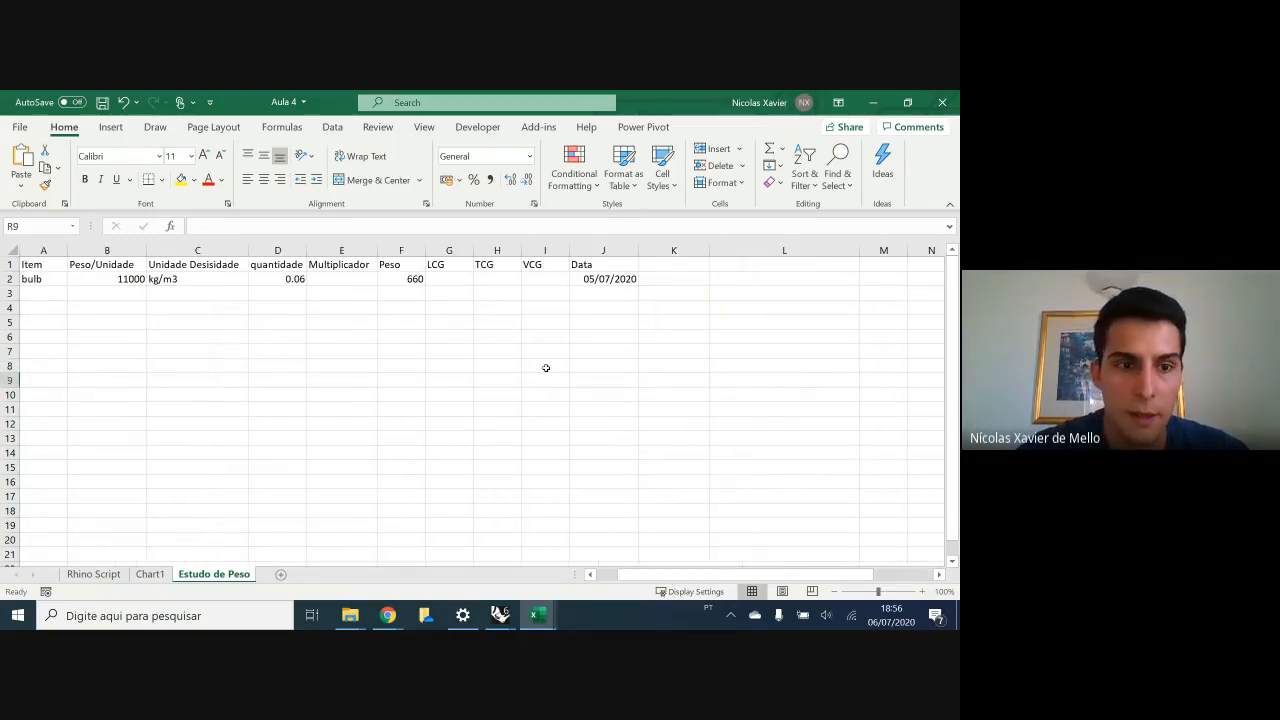
{"action": "left_click", "coordinate": [100, 574]}
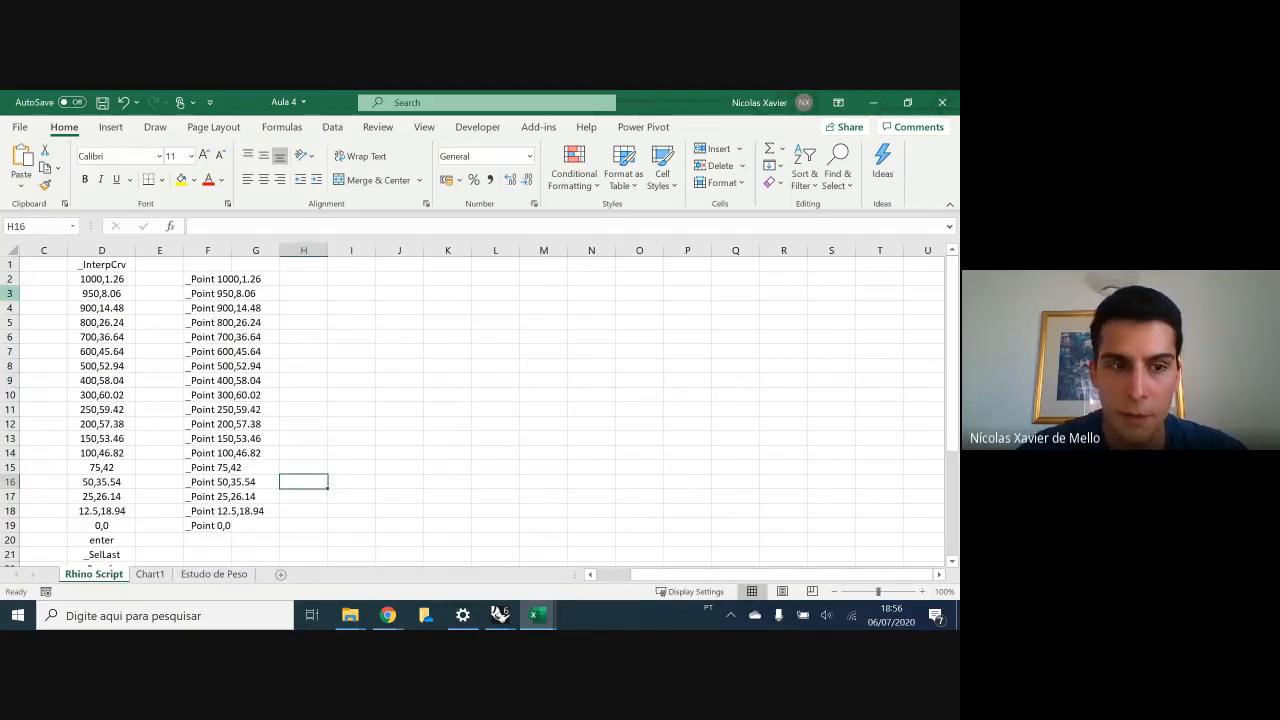
{"action": "scroll", "coordinate": [164, 380], "scroll_direction": "left", "scroll_amount": 2}
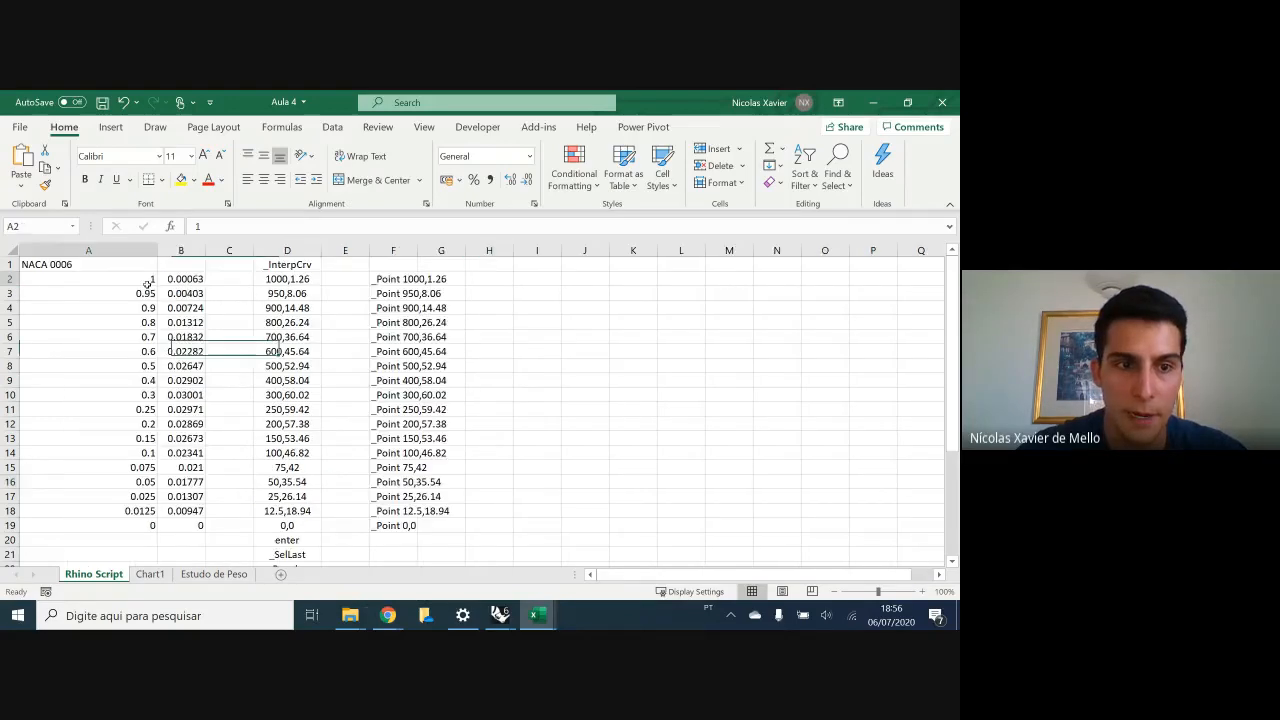
{"action": "left_click", "coordinate": [183, 288]}
{"action": "left_click", "coordinate": [148, 280]}
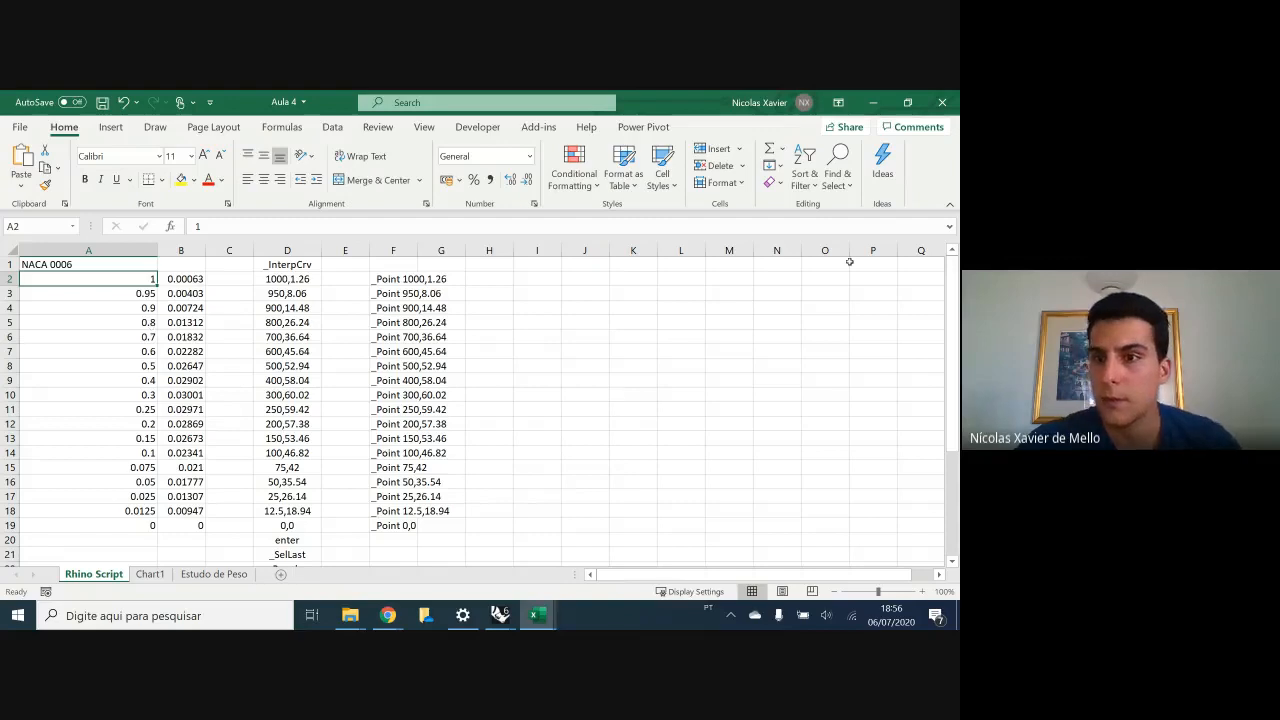
{"action": "left_click", "coordinate": [817, 303]}
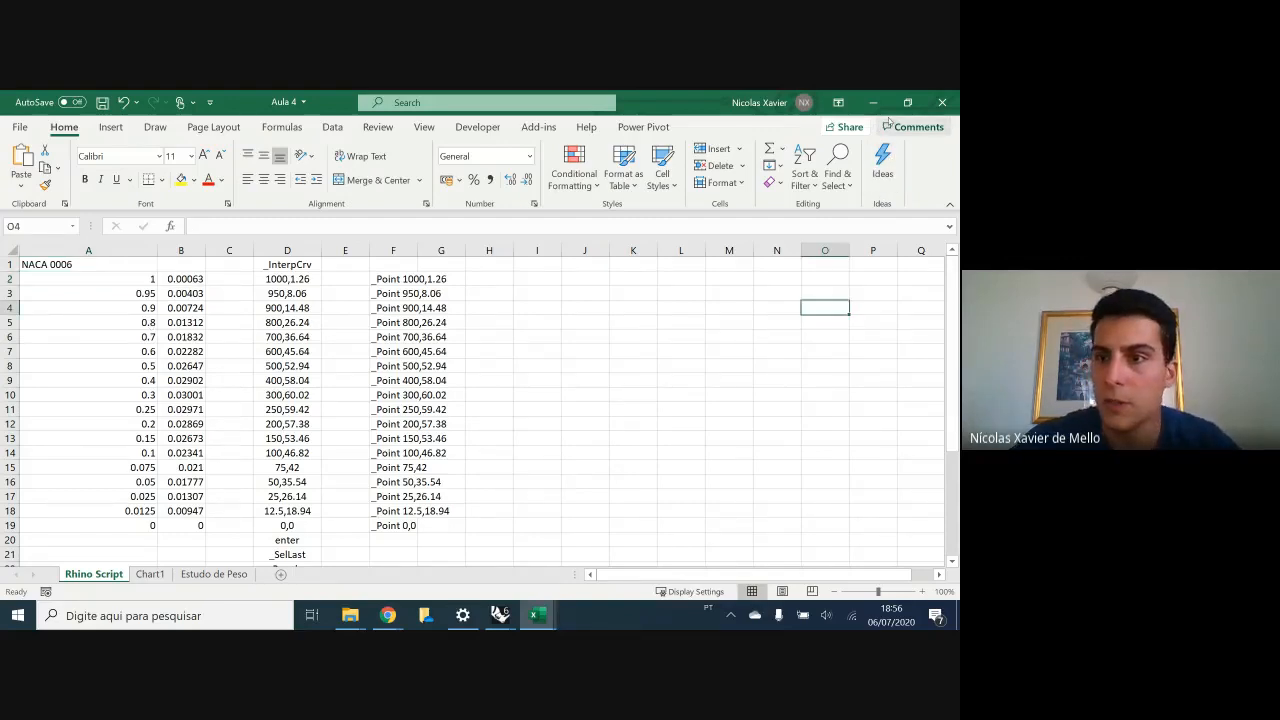
{"action": "left_click", "coordinate": [941, 104]}
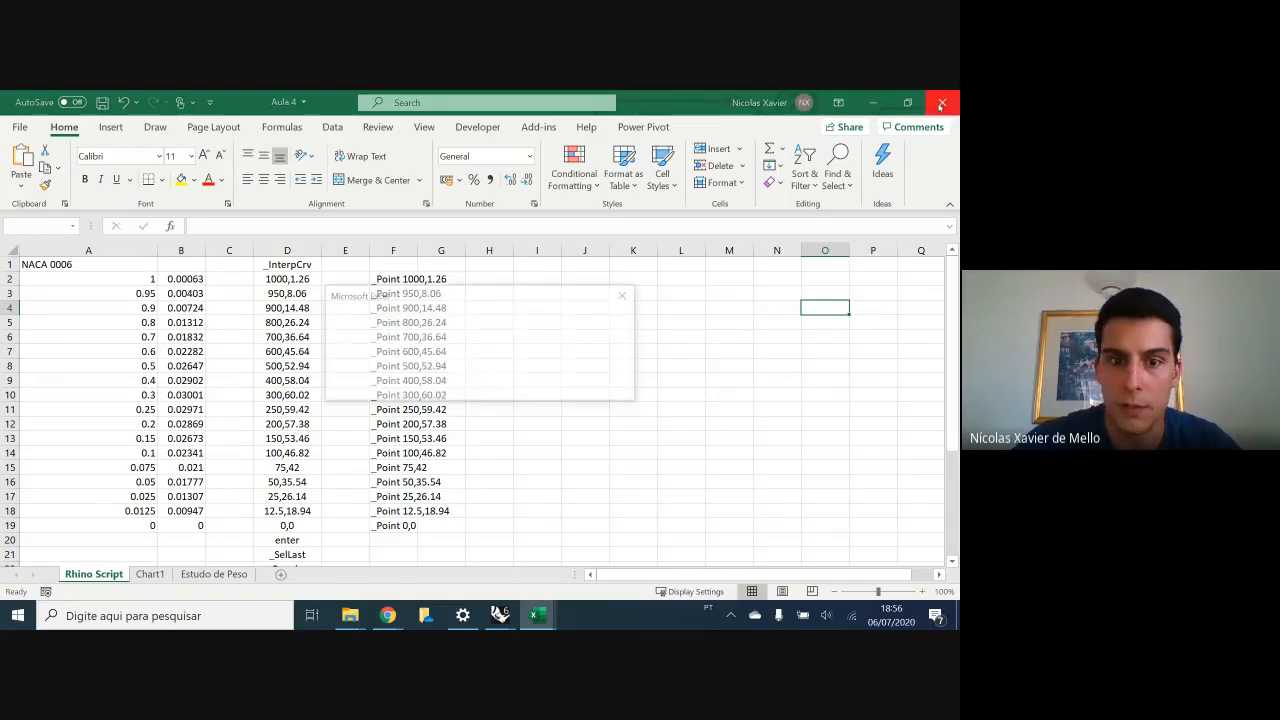
{"action": "left_click", "coordinate": [482, 389]}
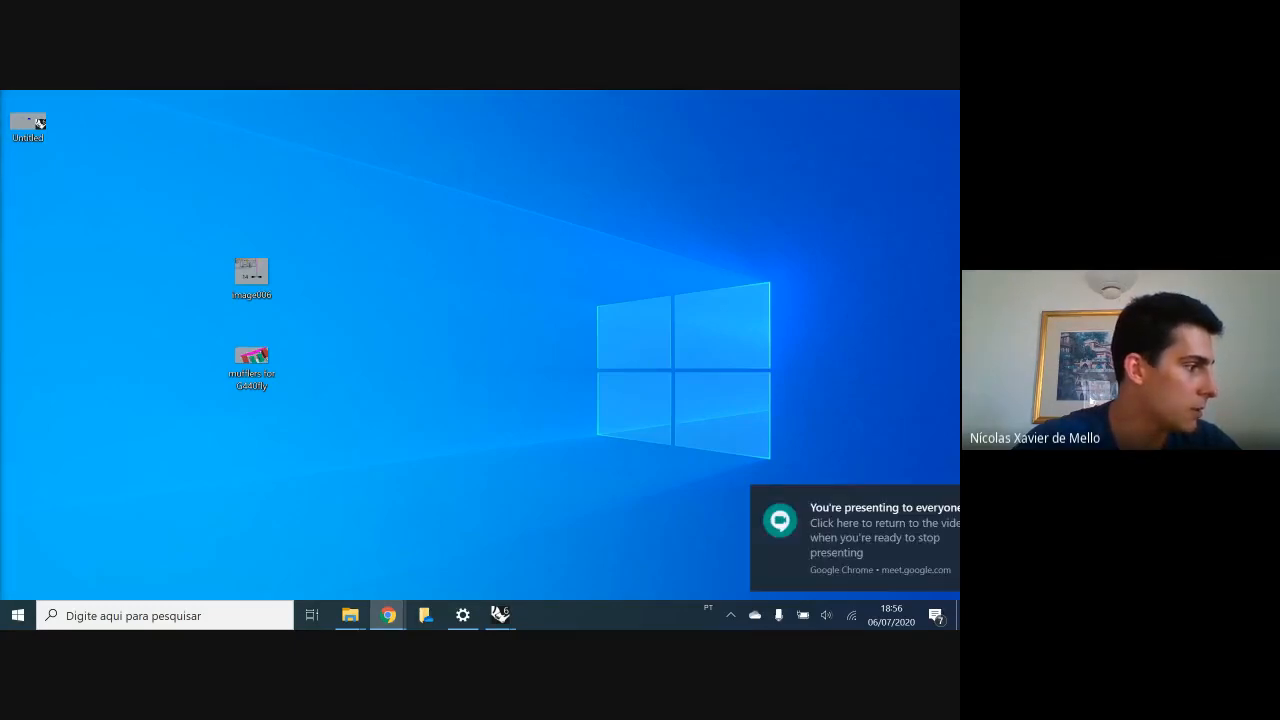
- Reopen the Aula 4 workbook from the Curso de rhino folder and move the folder window off the worksheet
{"action": "key", "text": "alt+Tab"}
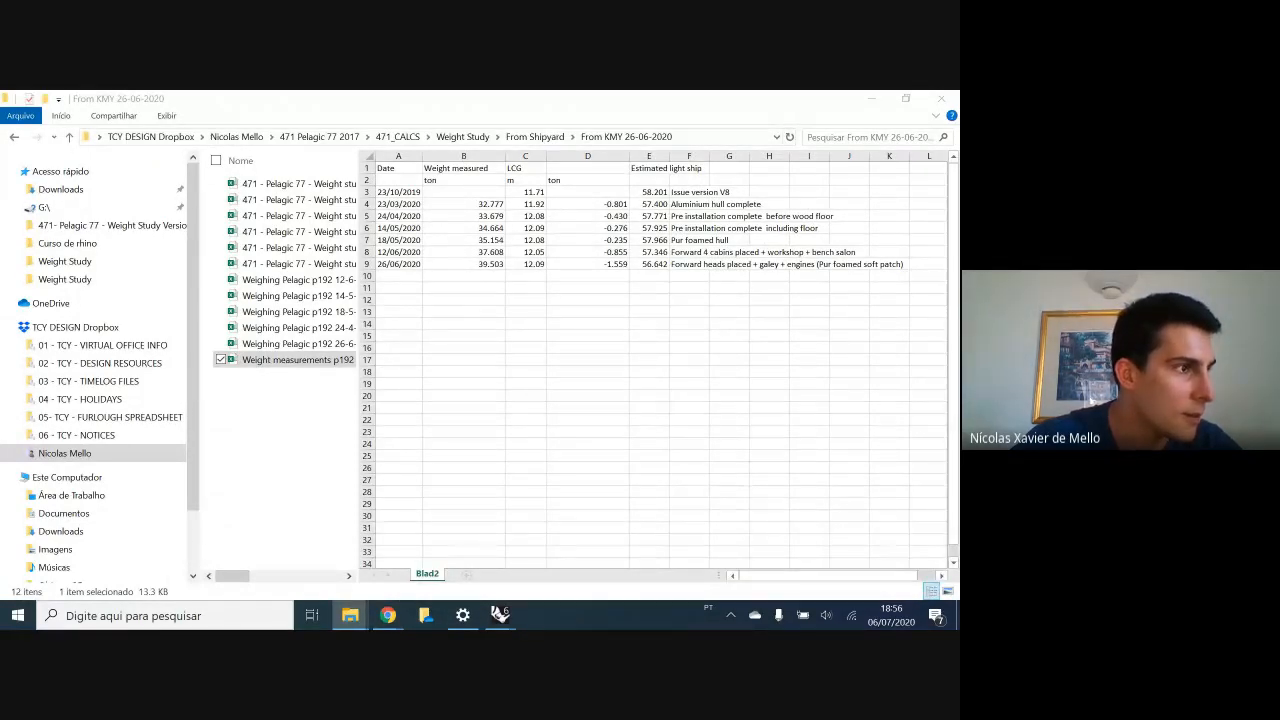
{"action": "key", "text": "Return"}
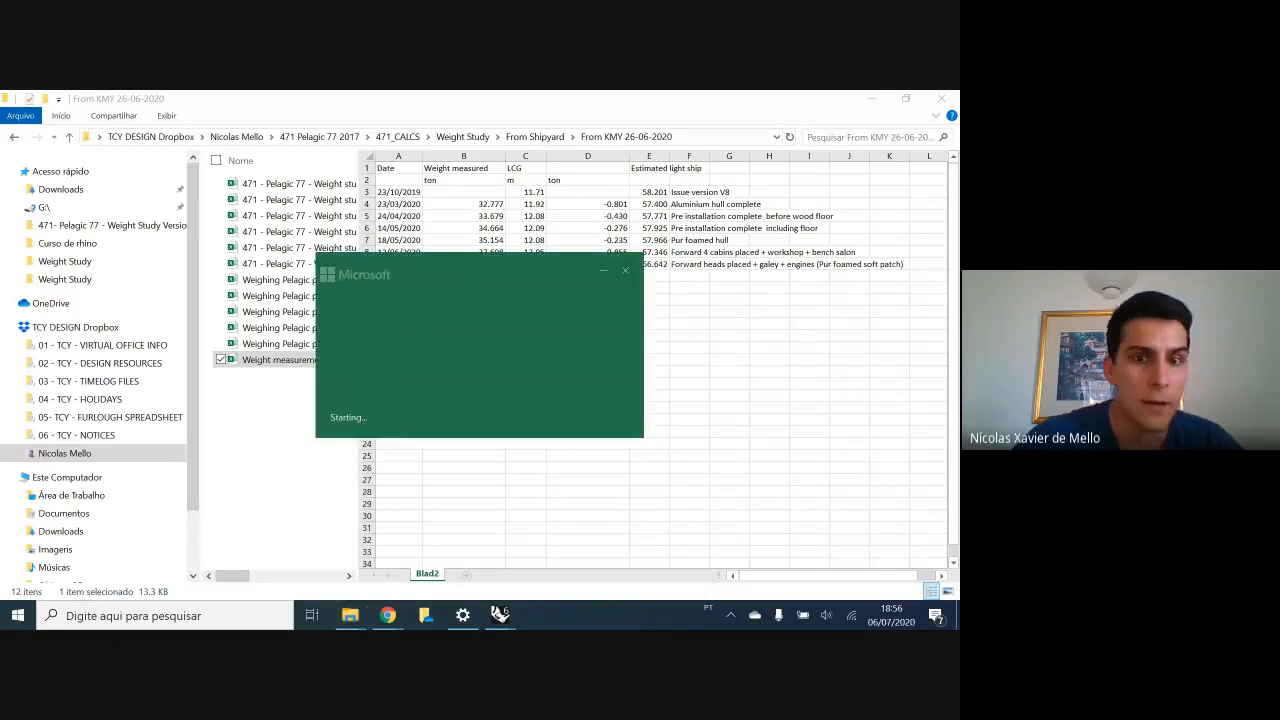
{"action": "left_click_drag", "start_coordinate": [547, 216], "coordinate": [557, 208]}
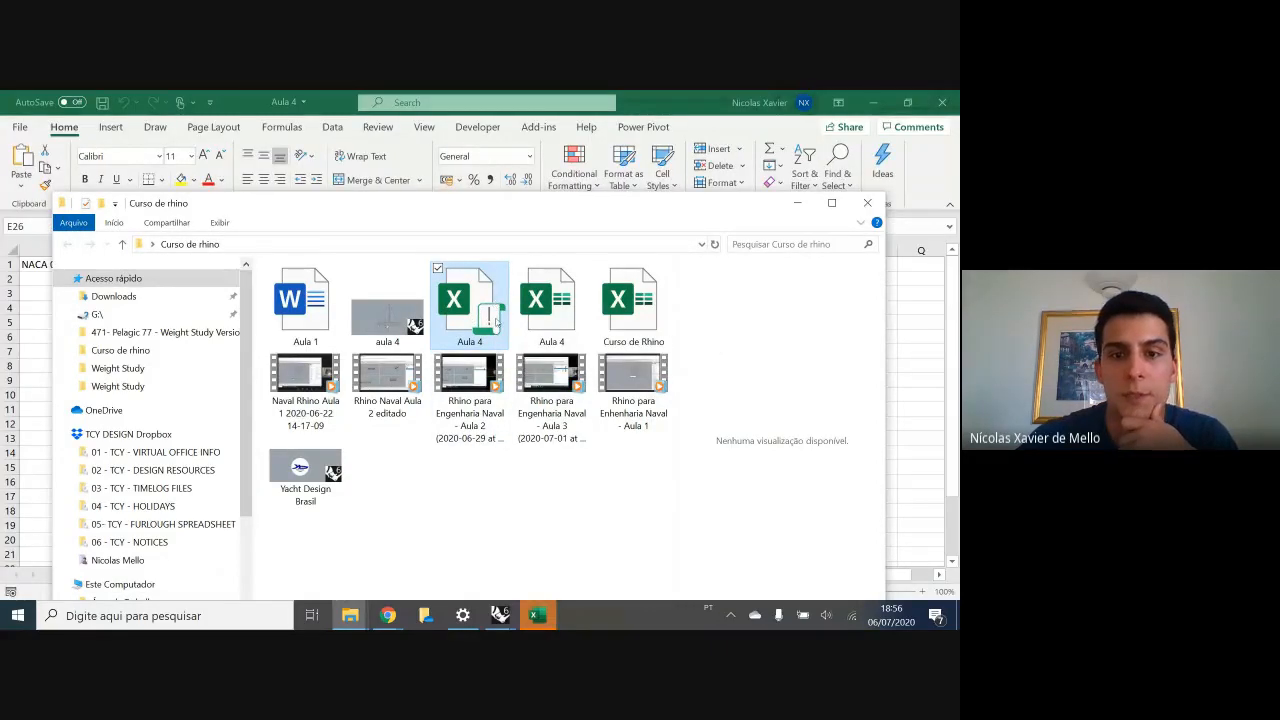
{"action": "left_click_drag", "start_coordinate": [538, 206], "coordinate": [0, 132]}
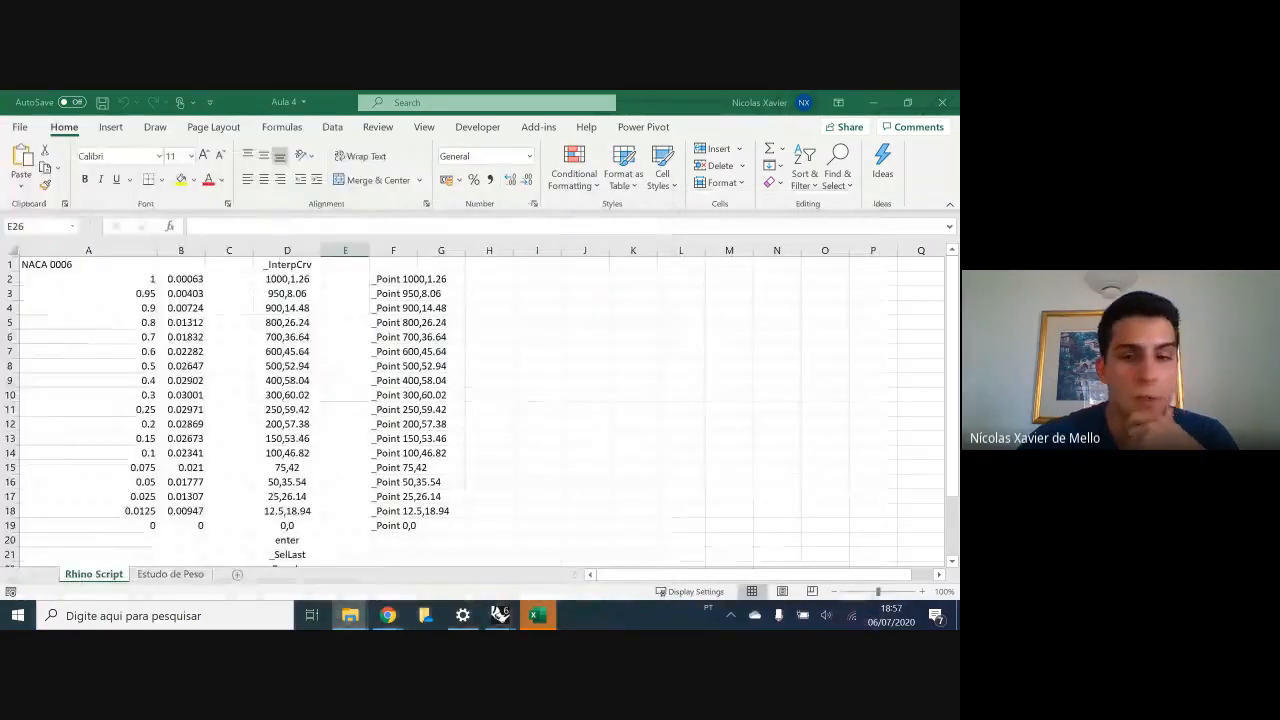
{"action": "left_click", "coordinate": [605, 451]}
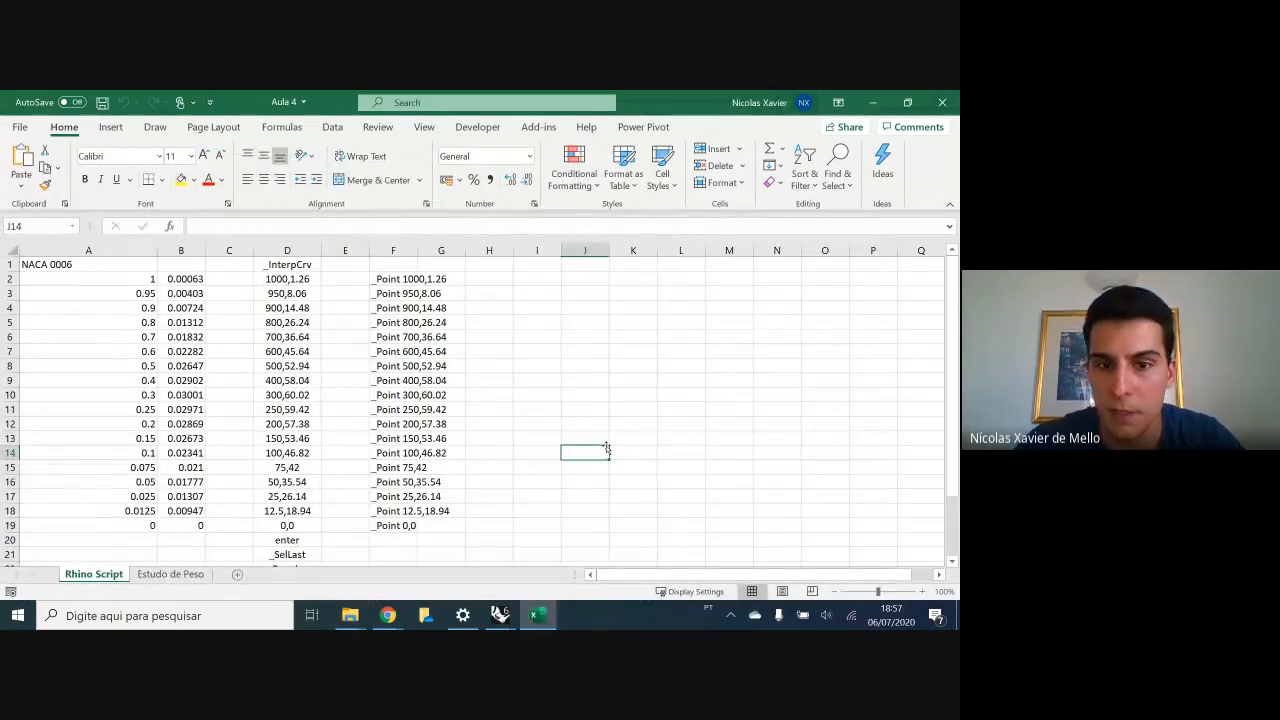
- Test pasting the Volume Centroid line into cell J7 of the Rhino Script sheet, and clear the cell
{"action": "left_click", "coordinate": [569, 350]}
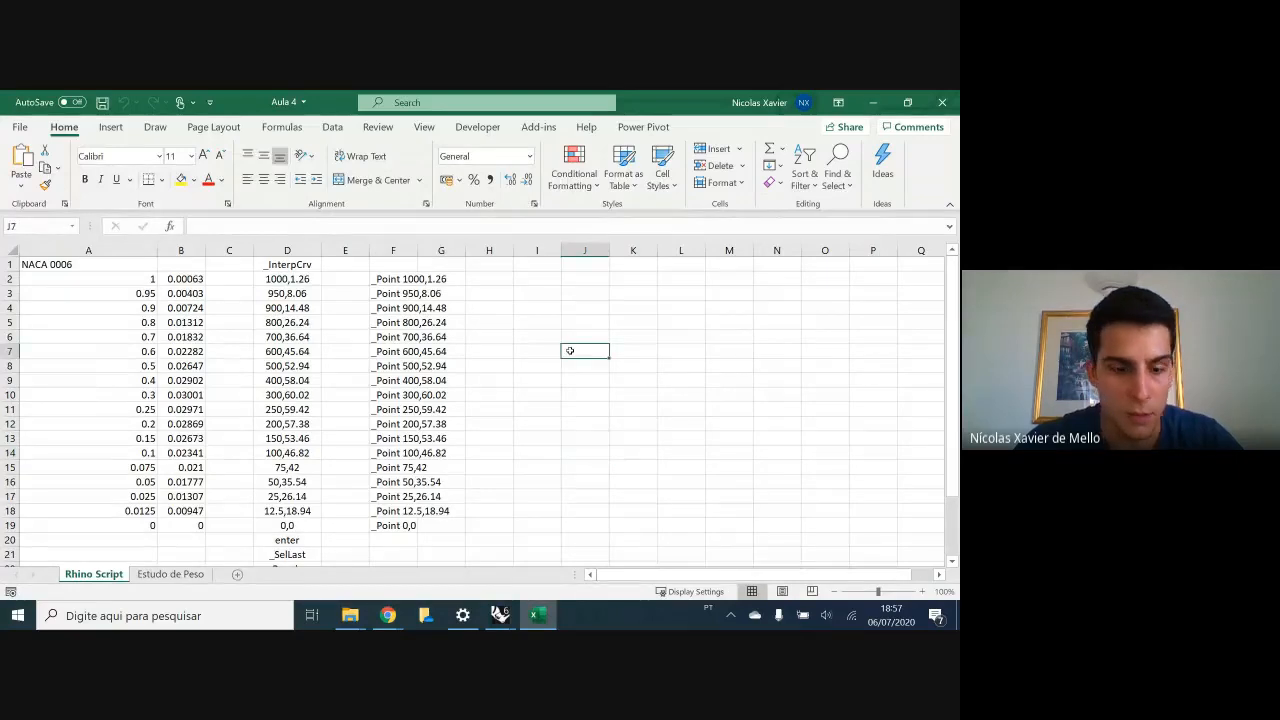
{"action": "type", "text": "Volume Centroid = 385.327838,6e-15,-7.73947309e-15 (+/- 3.5e-05,1.4e-06,1.4e-06)"}
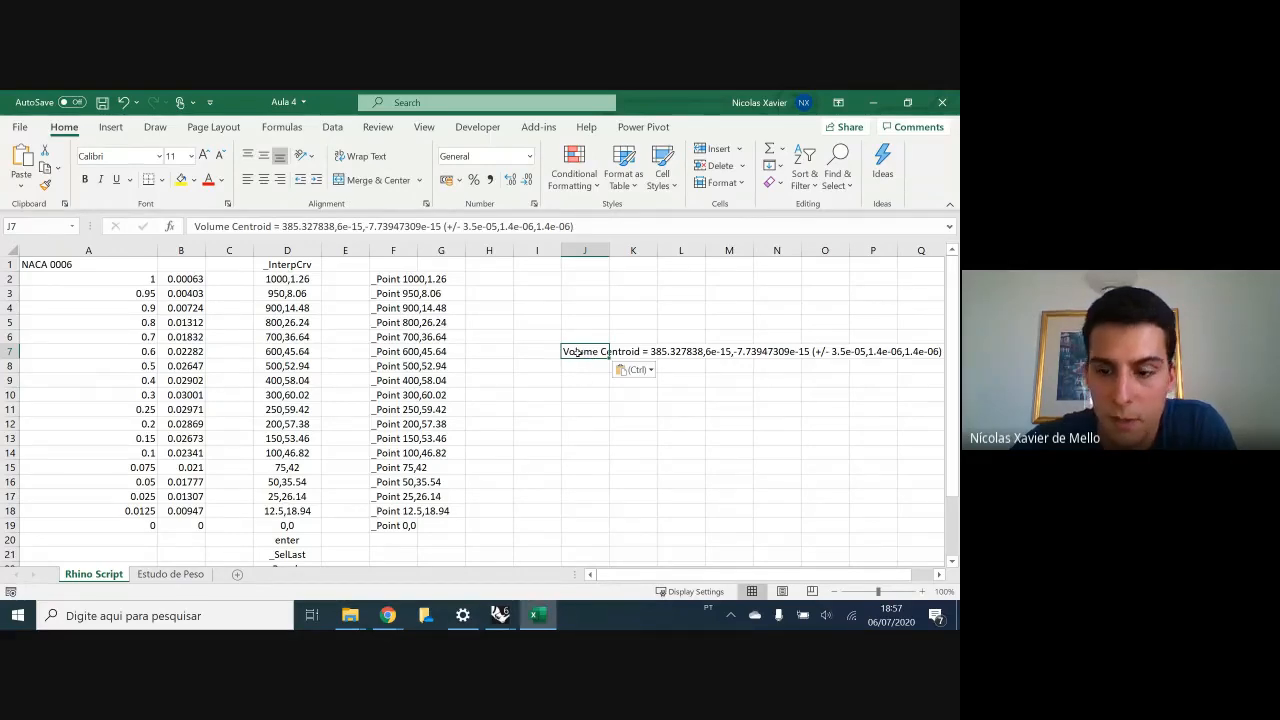
{"action": "key", "text": "Delete"}
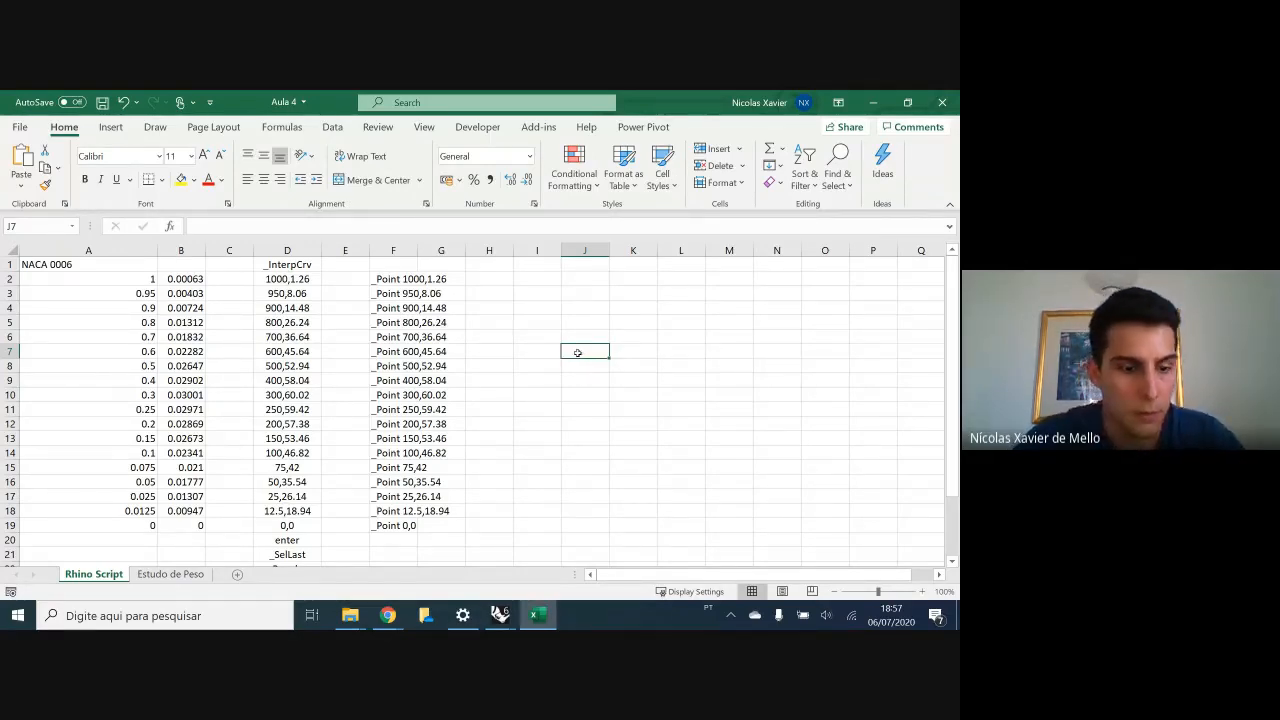
- Switch to the Estudo de Peso sheet and look over the weight table's columns from Item to Data
{"action": "scroll", "coordinate": [242, 548], "scroll_direction": "down", "scroll_amount": 1}
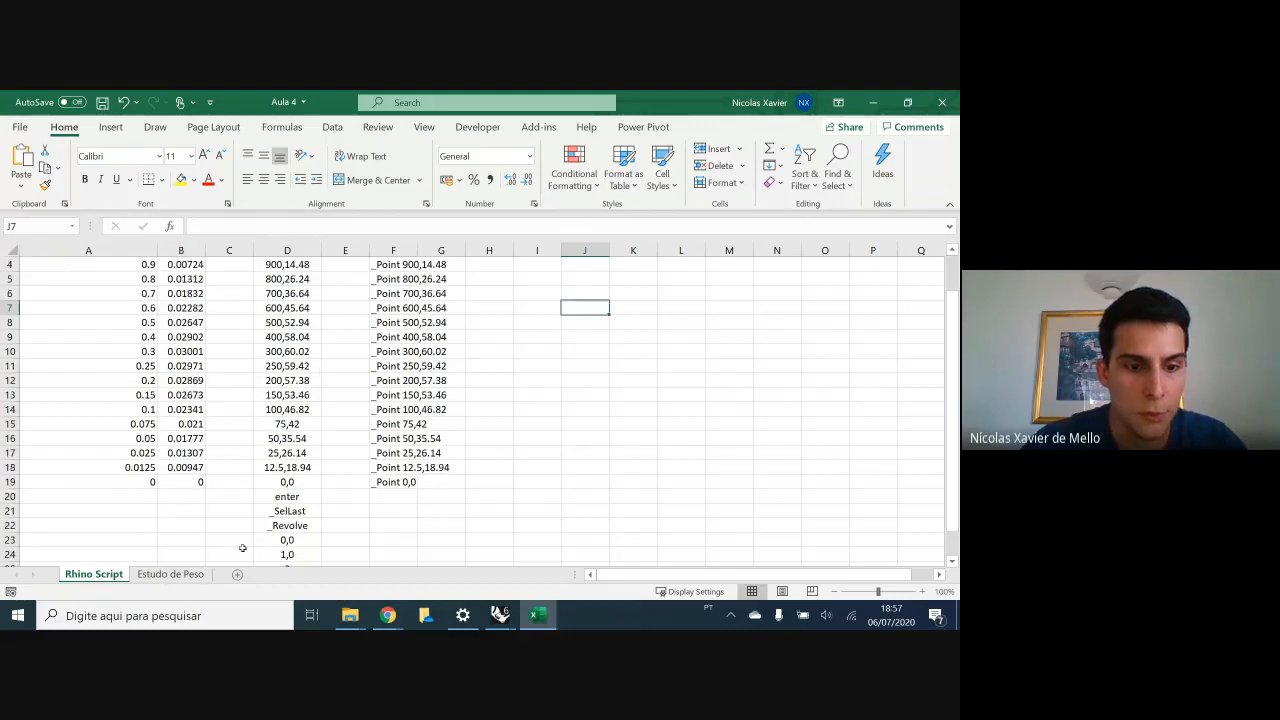
{"action": "left_click", "coordinate": [169, 577]}
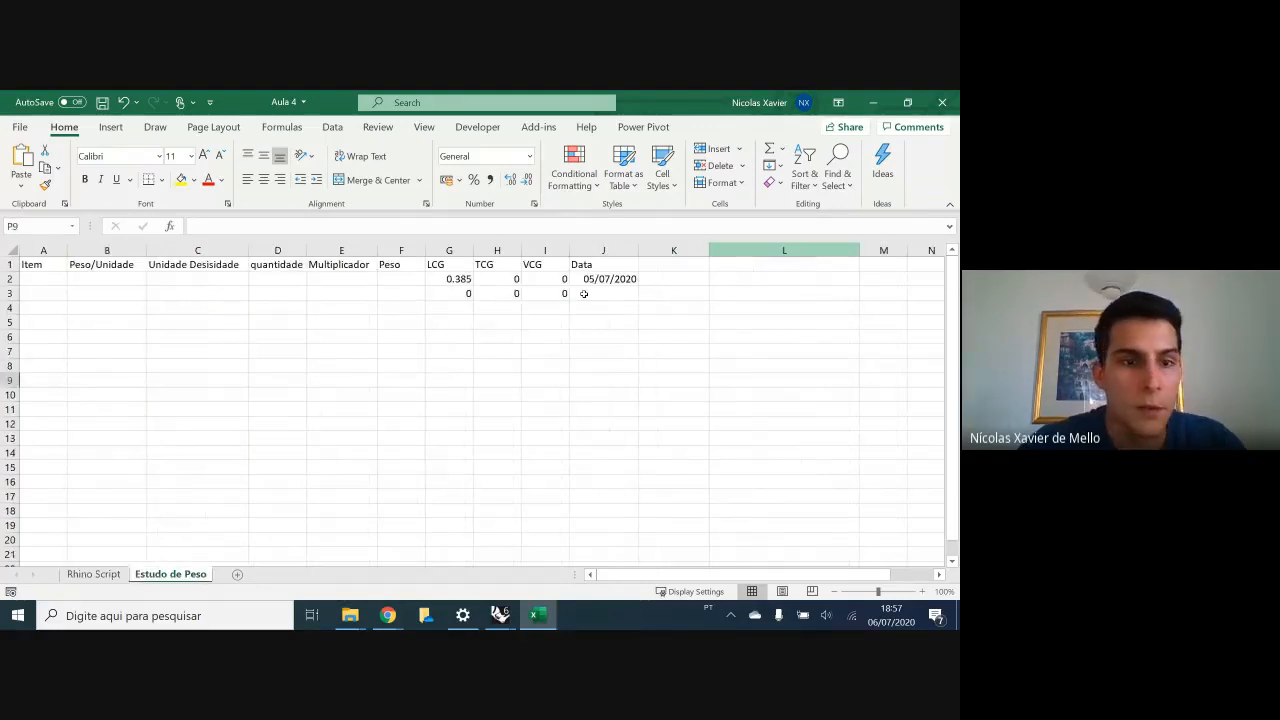
{"action": "left_click", "coordinate": [207, 280]}
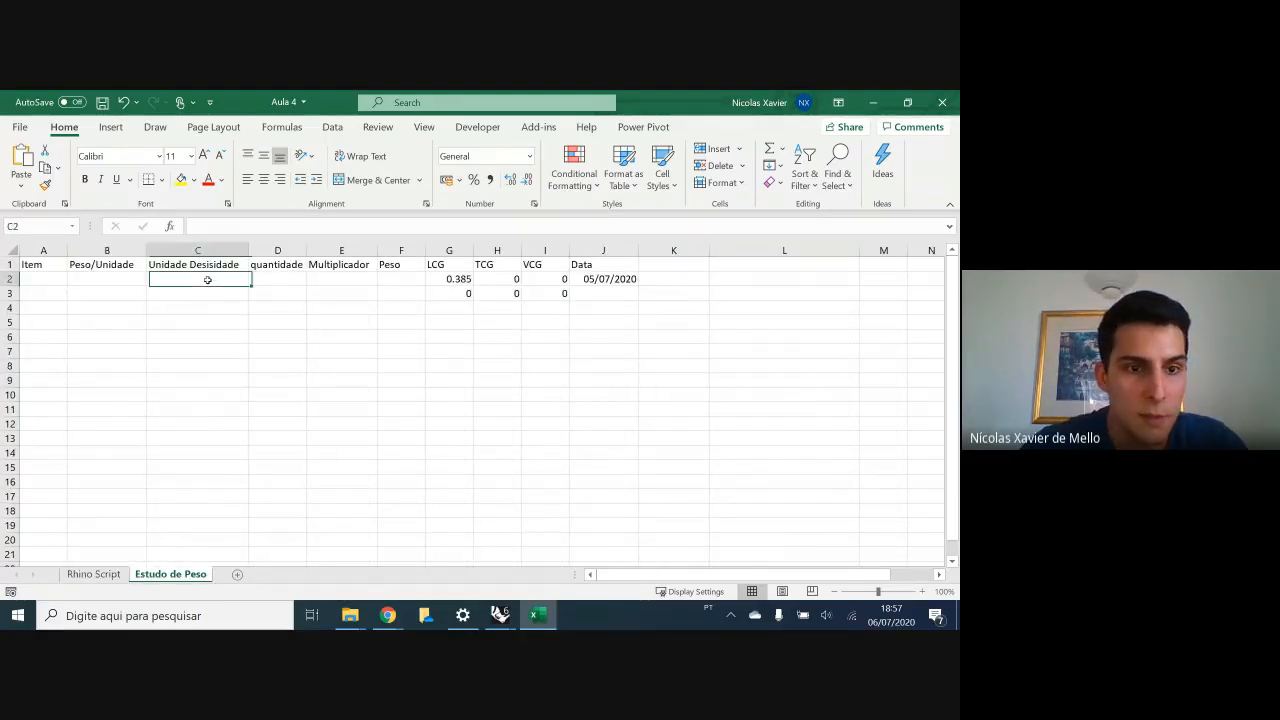
{"action": "left_click", "coordinate": [51, 291]}
{"action": "left_click", "coordinate": [177, 278]}
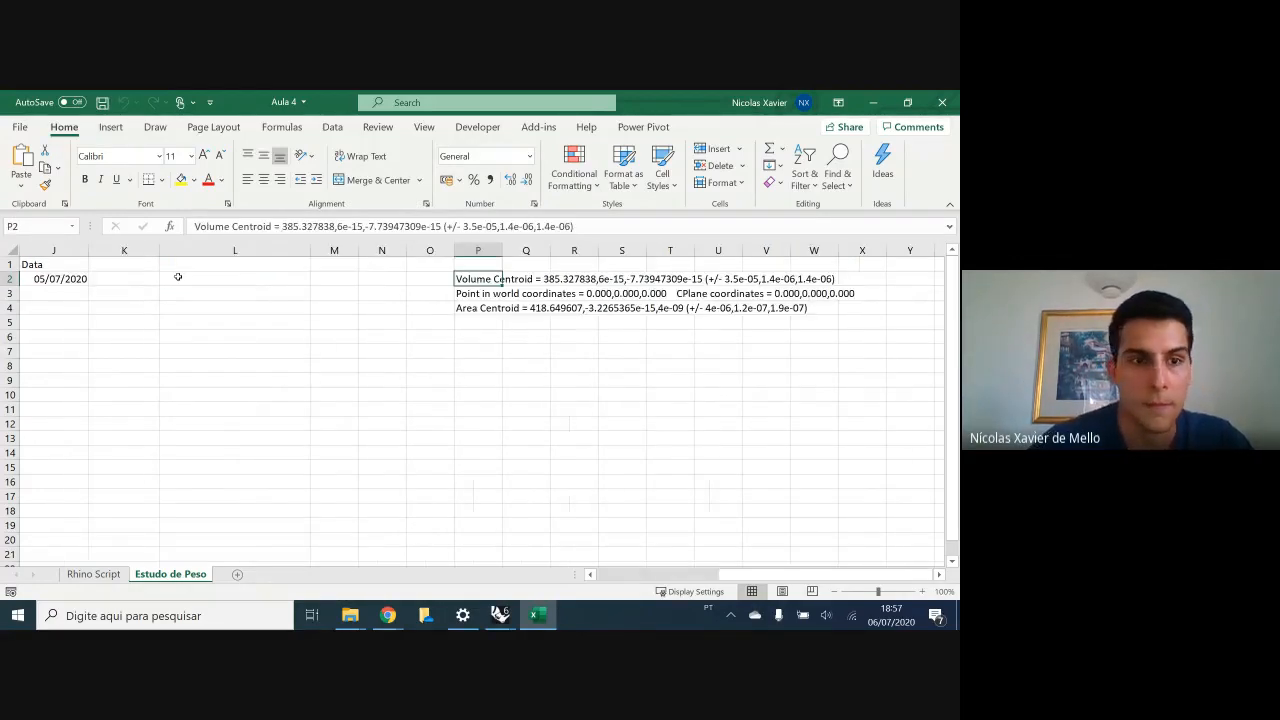
{"action": "scroll", "coordinate": [209, 335], "scroll_direction": "left", "scroll_amount": 4}
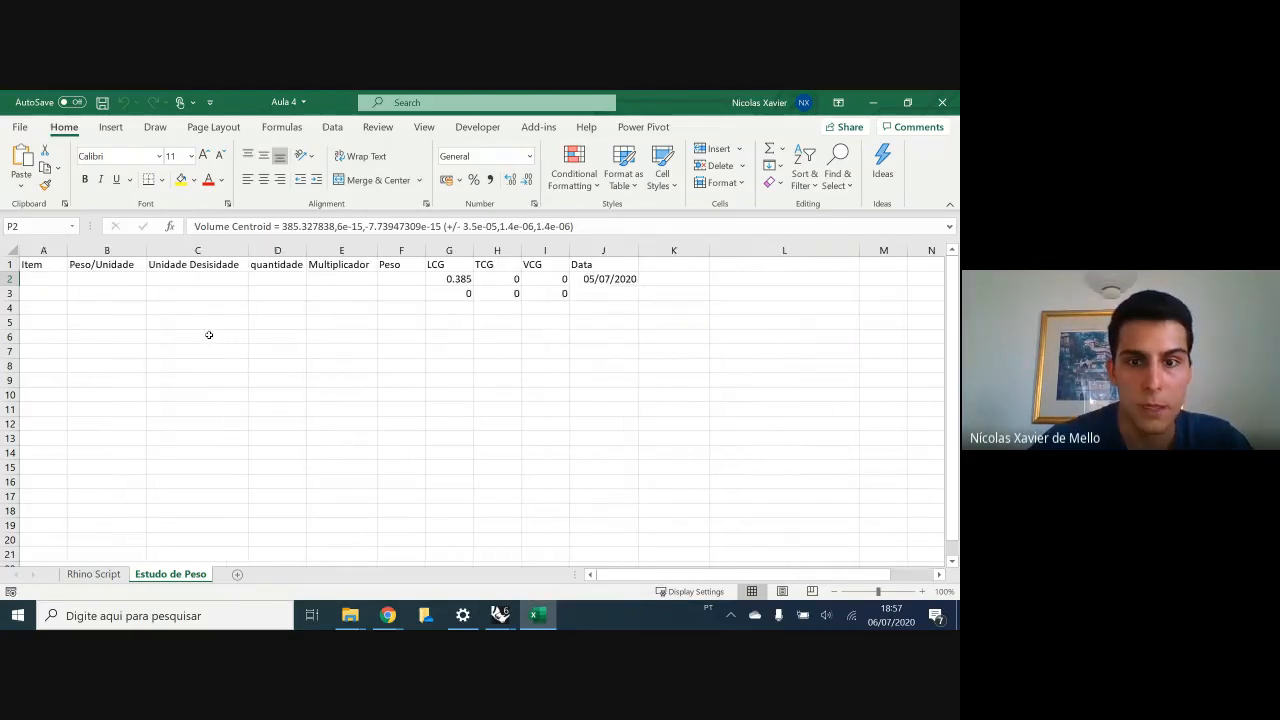
- Clear the date from cell J2 under the Data heading
{"action": "left_click_drag", "start_coordinate": [431, 278], "coordinate": [561, 282]}
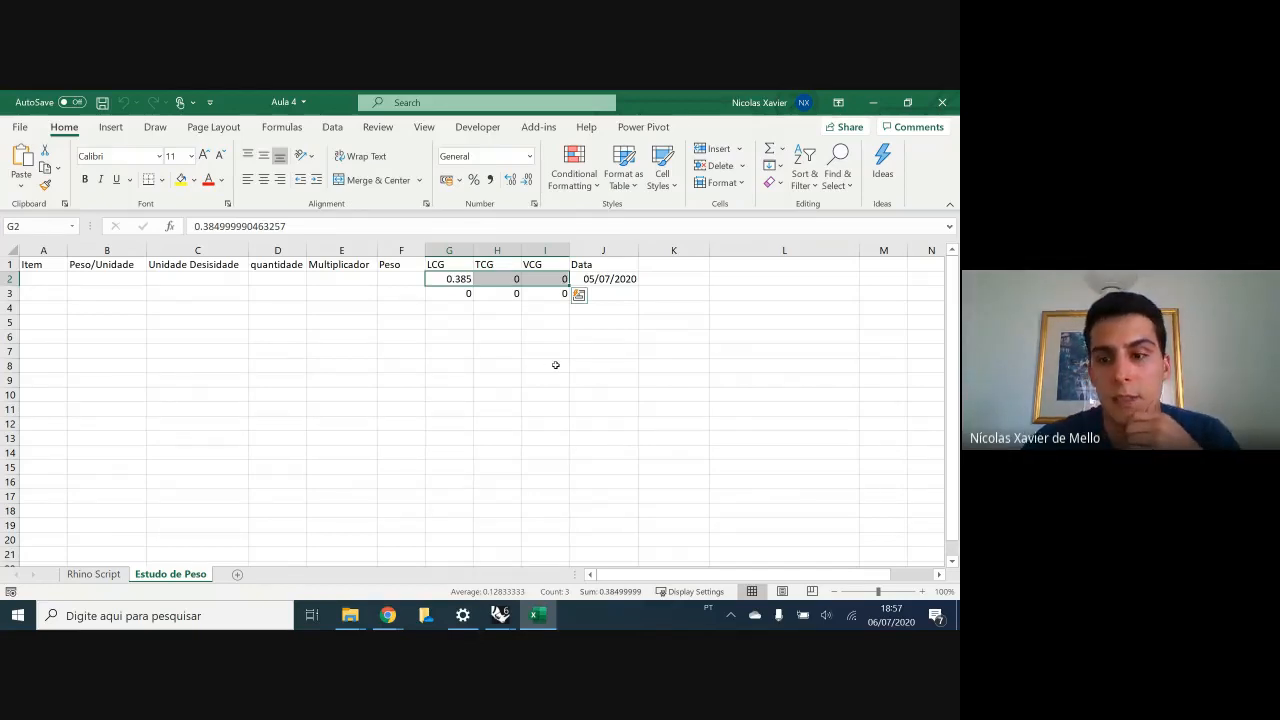
{"action": "left_click", "coordinate": [618, 280]}
{"action": "key", "text": "Delete"}
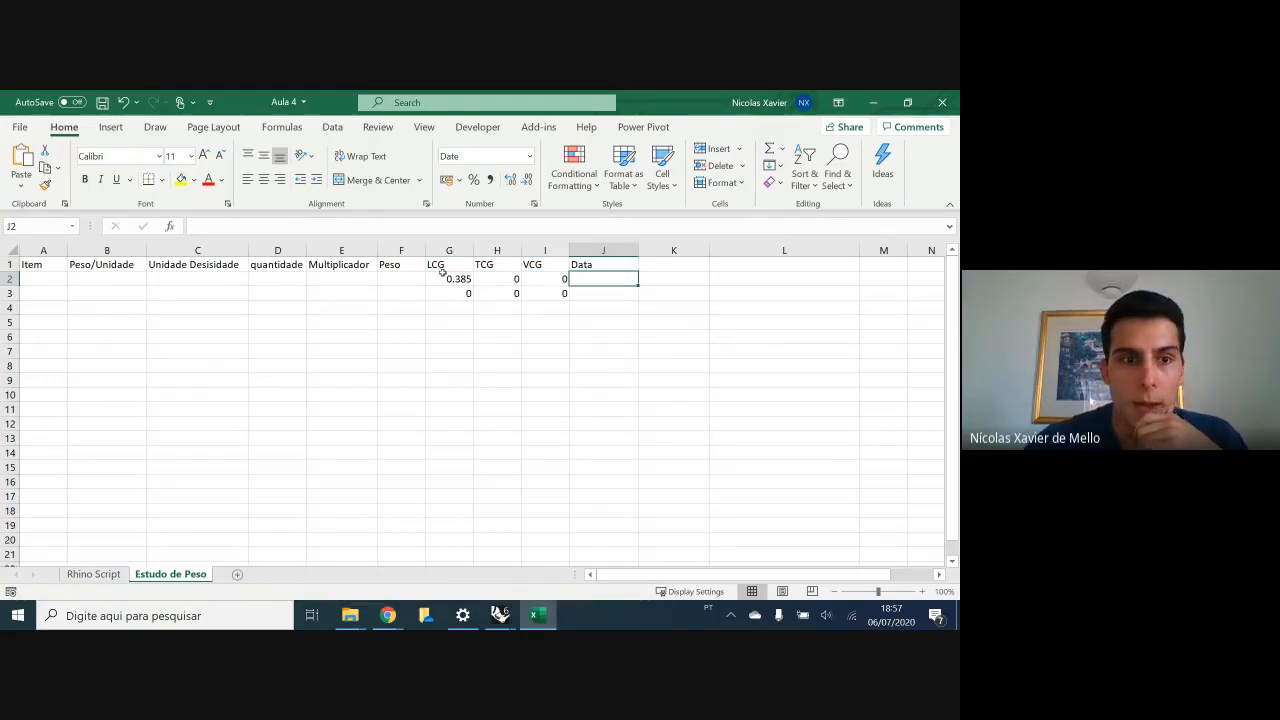
{"action": "scroll", "coordinate": [487, 305], "scroll_direction": "down", "scroll_amount": 1}
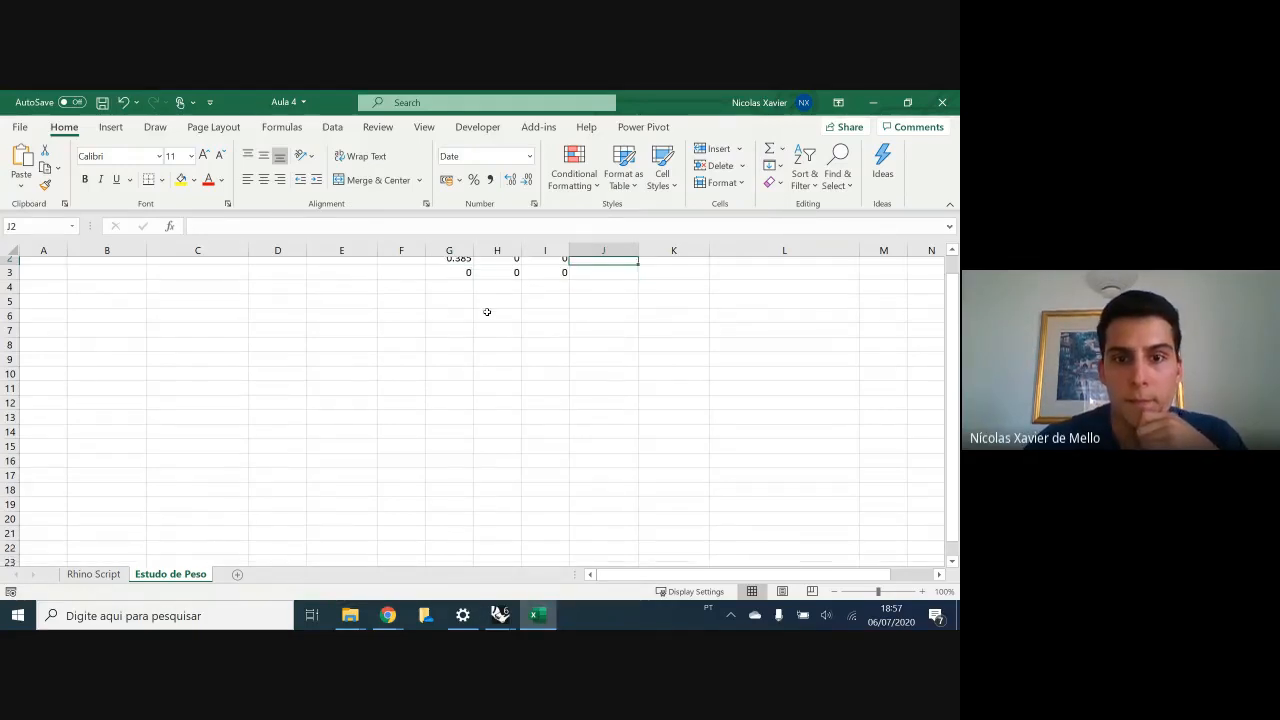
{"action": "scroll", "coordinate": [487, 314], "scroll_direction": "down", "scroll_amount": 2, "text": "ctrl"}
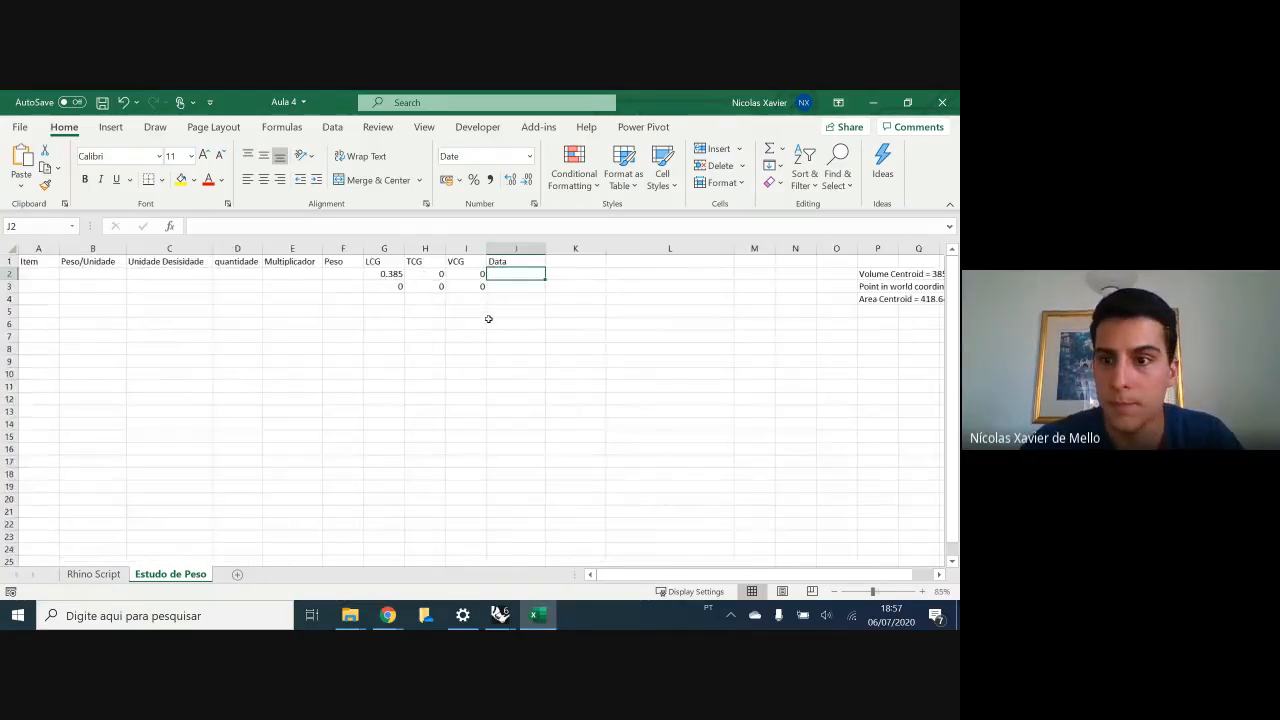
{"action": "scroll", "coordinate": [488, 320], "scroll_direction": "down", "scroll_amount": 1, "text": "ctrl"}
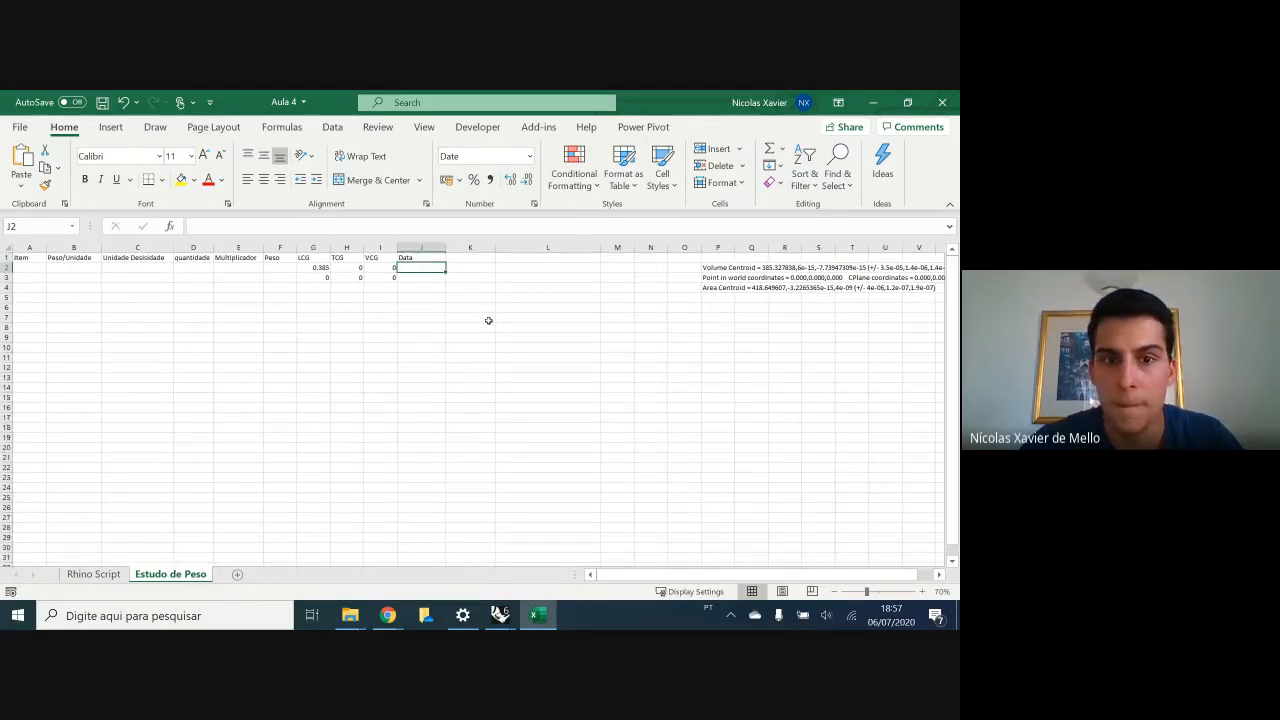
- Switch to the untitled Rhino model and select the point coordinates line in the command history
{"action": "left_click", "coordinate": [511, 622]}
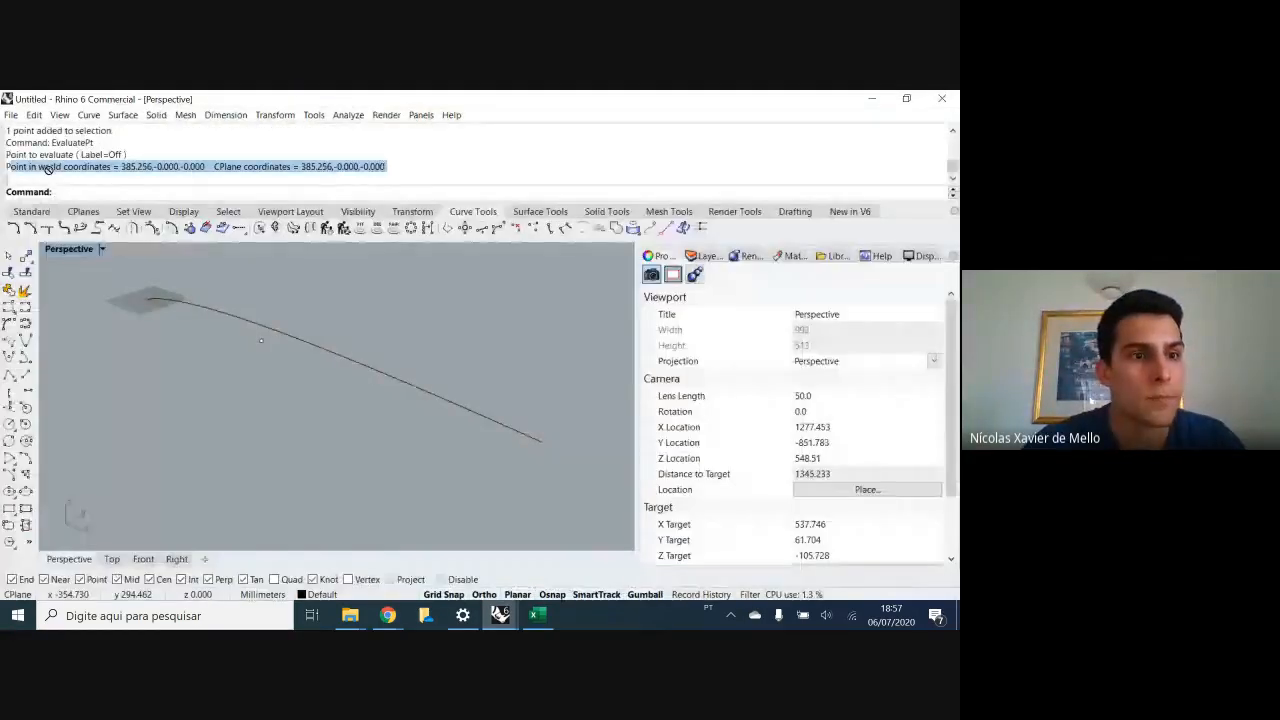
{"action": "left_click", "coordinate": [47, 169]}
{"action": "left_click_drag", "start_coordinate": [12, 167], "coordinate": [359, 167]}
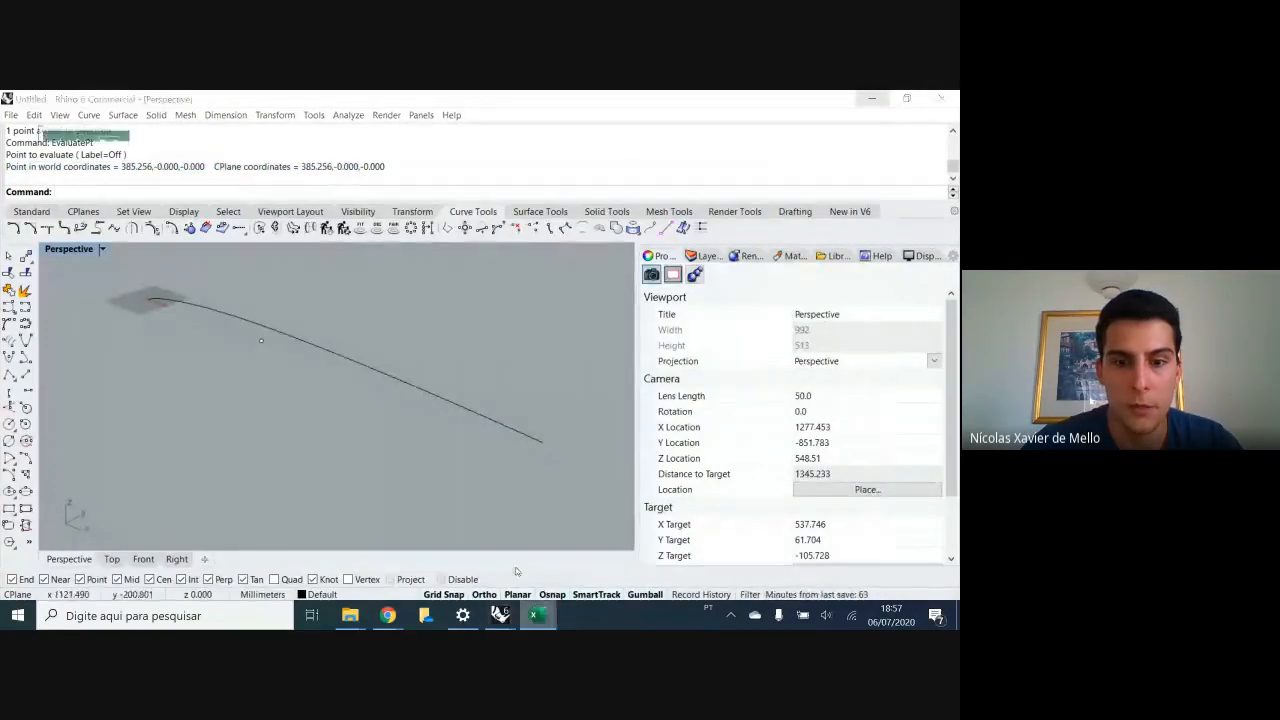
- Return to Excel and examine the LCG, TCG and VCG cells in row 2 and the Volume Centroid text in P2
{"action": "left_click", "coordinate": [537, 615]}
{"action": "left_click", "coordinate": [242, 270]}
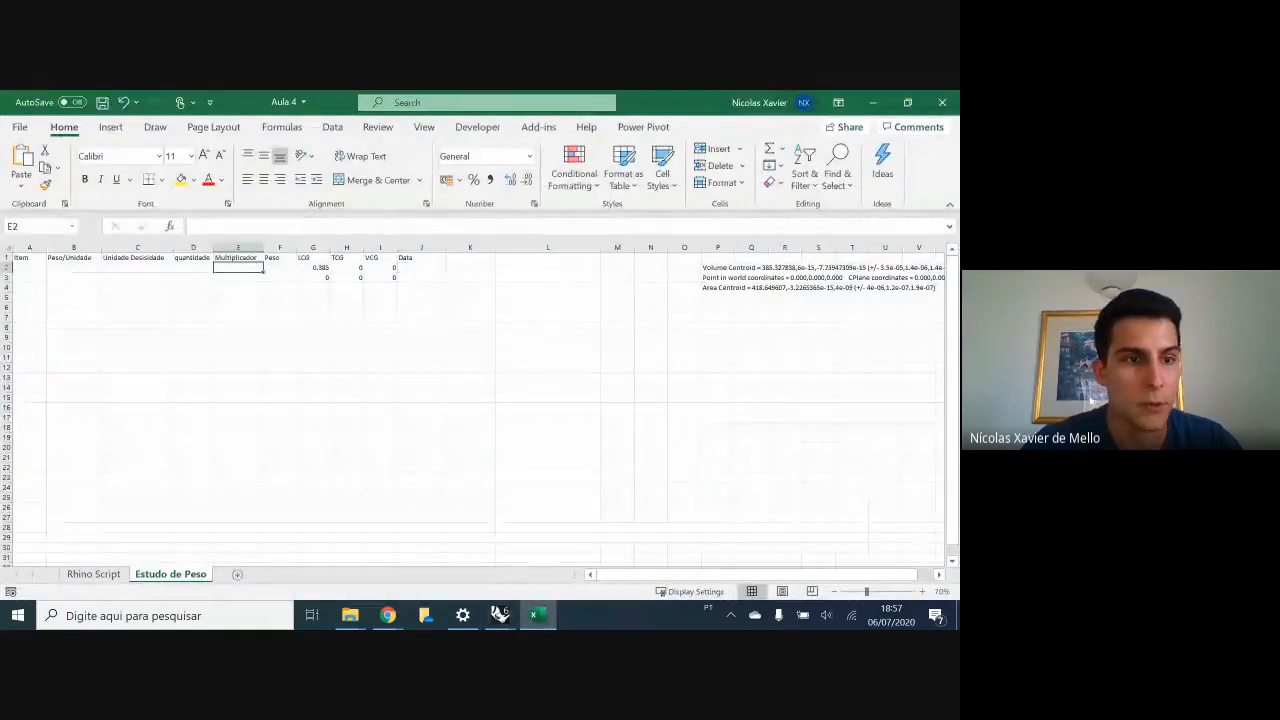
{"action": "left_click", "coordinate": [41, 267]}
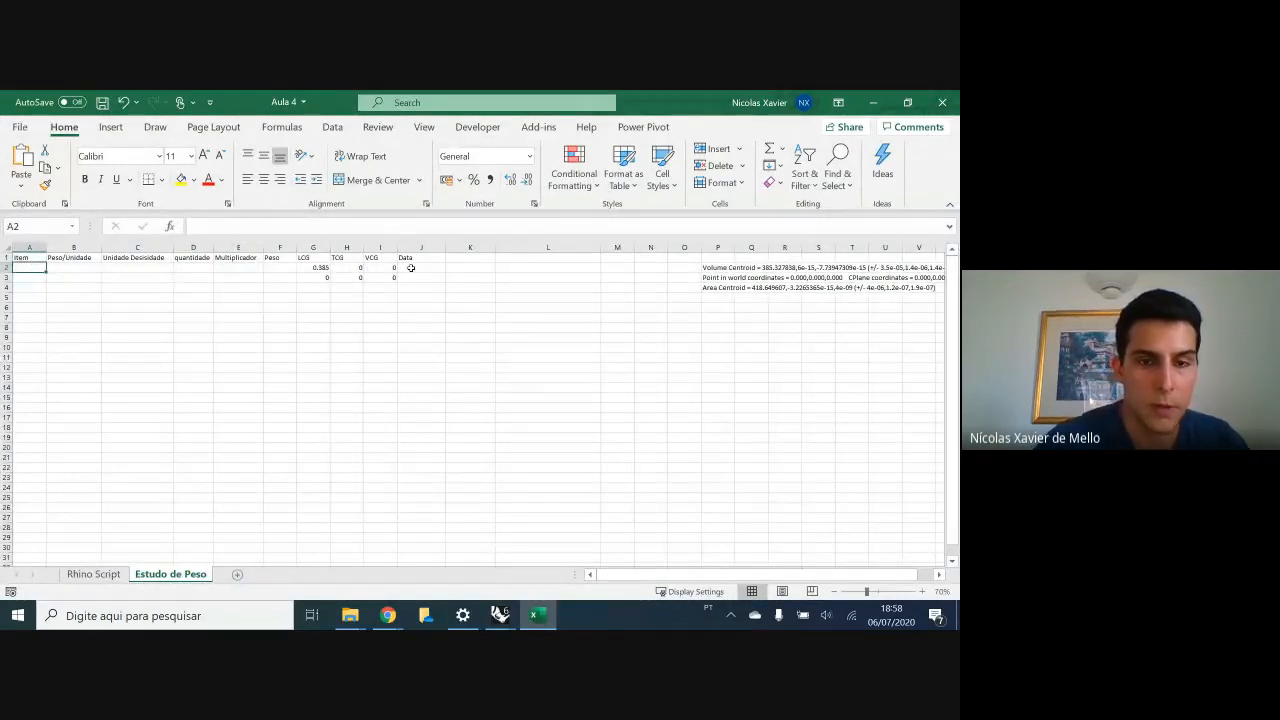
{"action": "left_click_drag", "start_coordinate": [318, 267], "coordinate": [382, 270]}
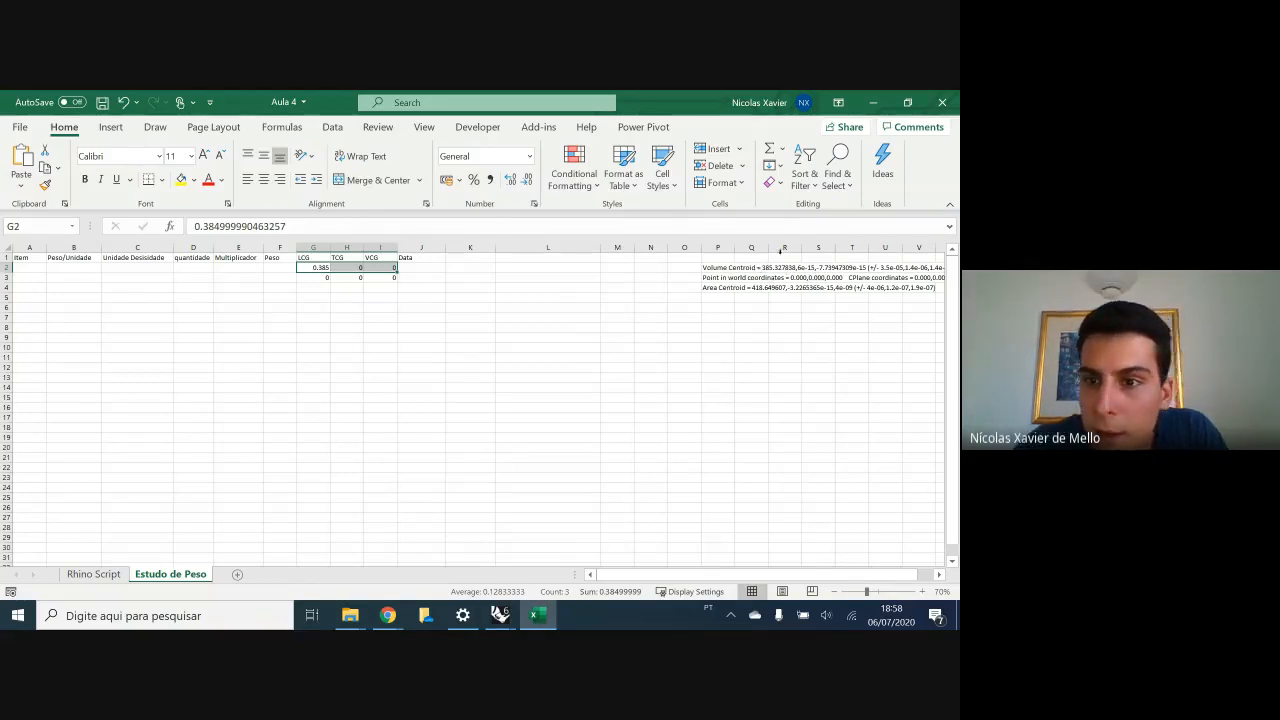
{"action": "left_click", "coordinate": [715, 268]}
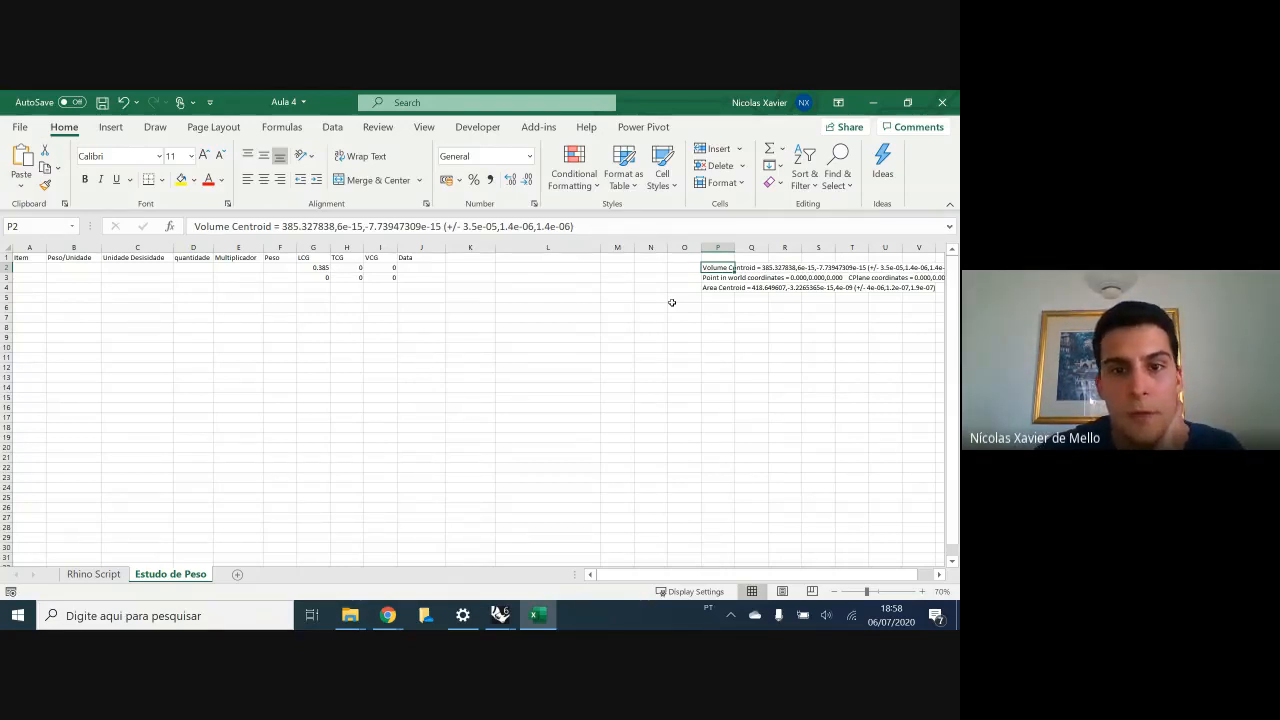
{"action": "left_click", "coordinate": [543, 314]}
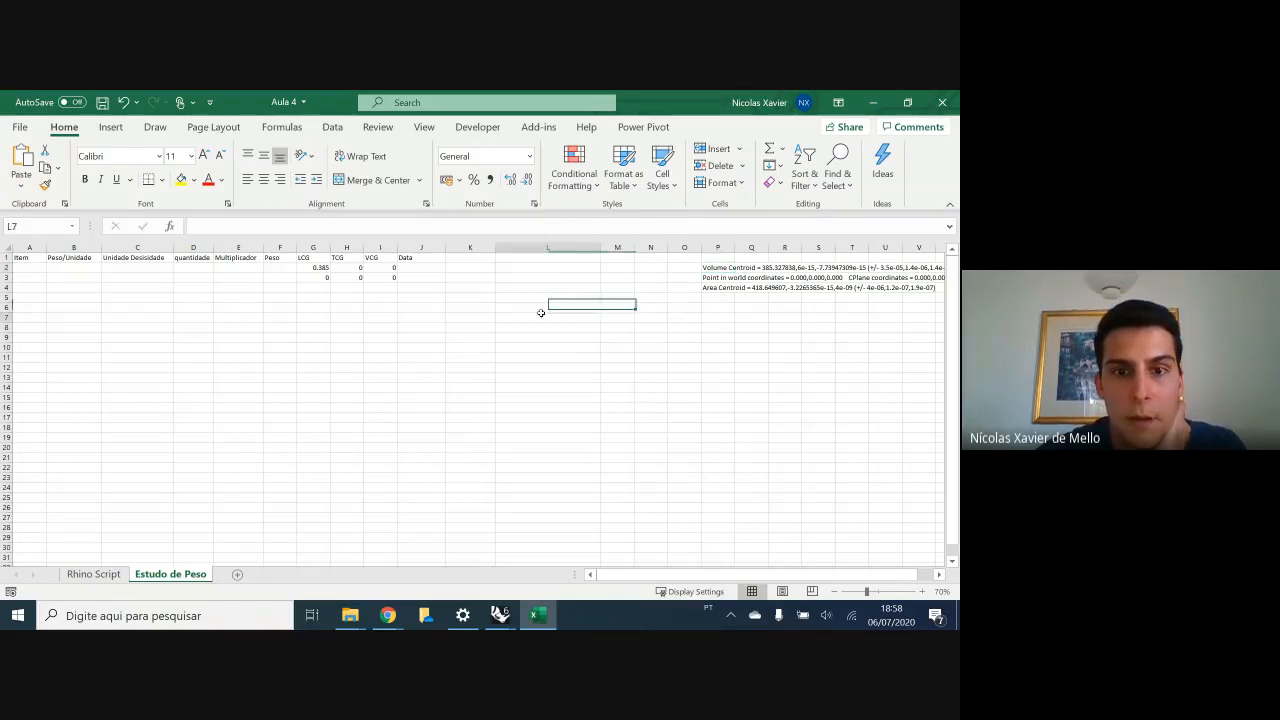
{"action": "left_click", "coordinate": [347, 328]}
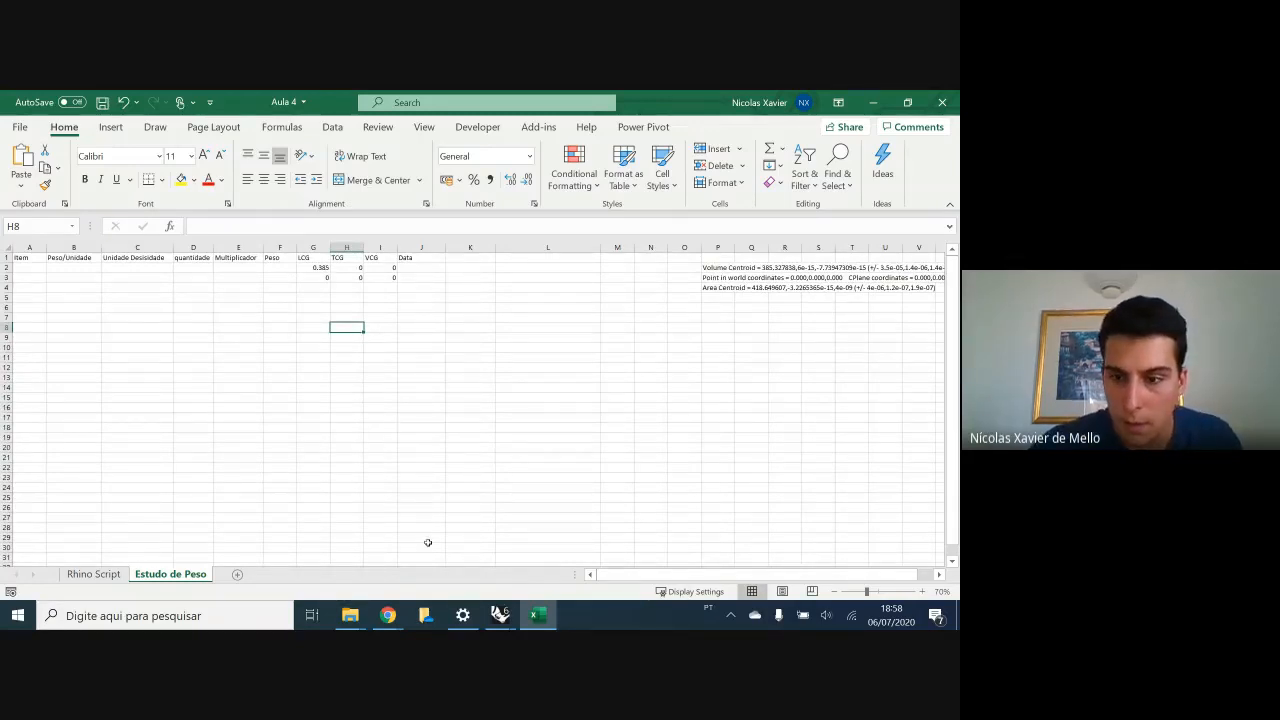
- Switch to the untitled Rhino model and inspect the curve and its centroid point from another angle
{"action": "mouse_move", "coordinate": [500, 613]}
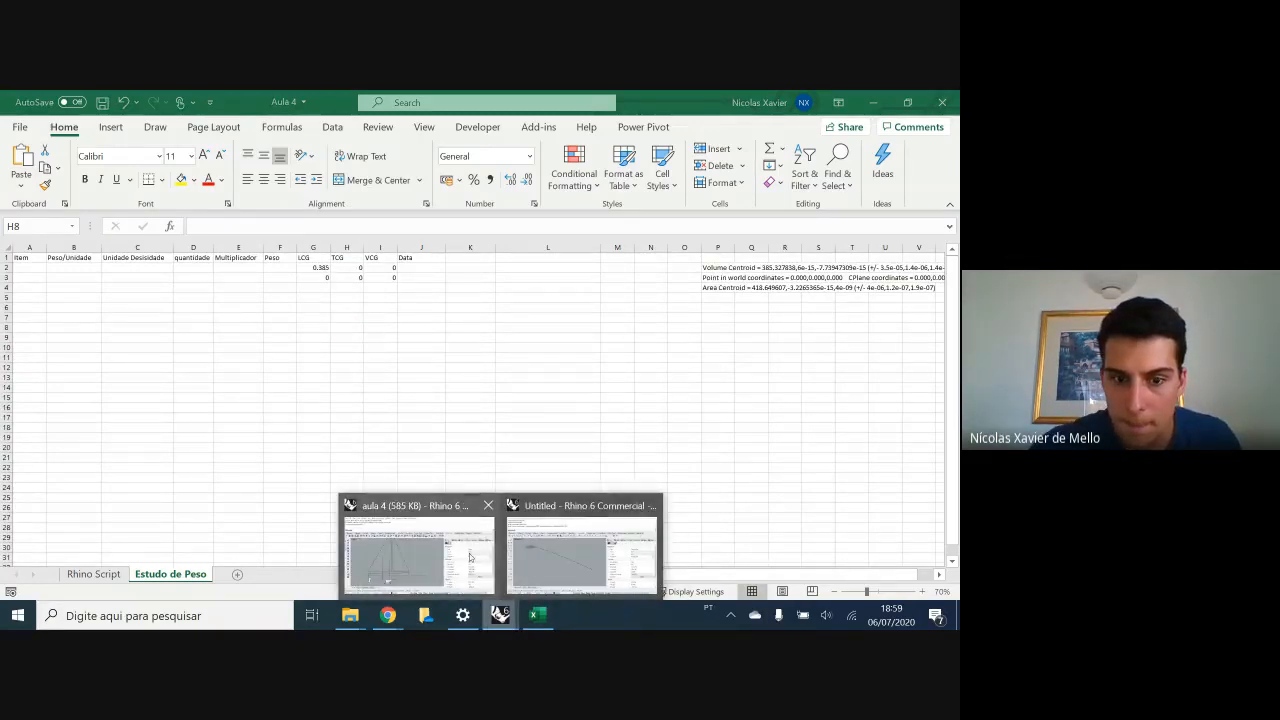
{"action": "left_click", "coordinate": [585, 558]}
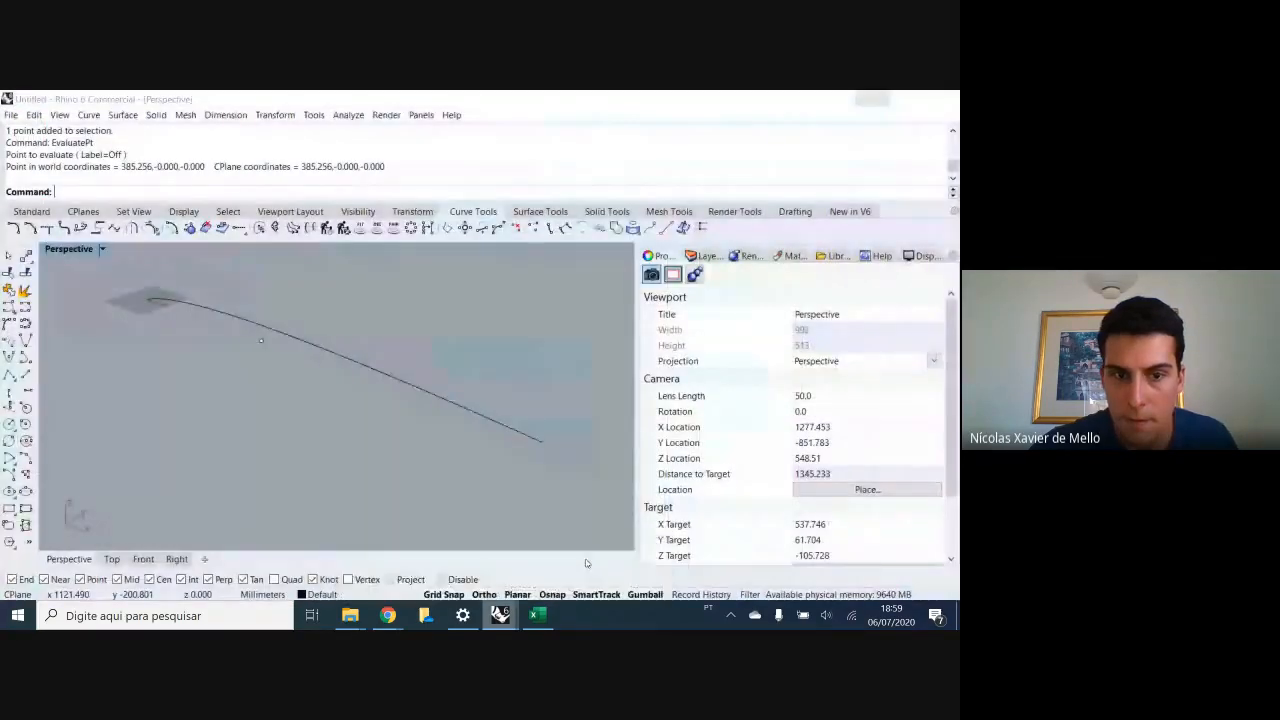
{"action": "right_click_drag", "start_coordinate": [315, 403], "coordinate": [381, 426]}
{"action": "scroll", "coordinate": [381, 426], "scroll_direction": "down", "scroll_amount": 6}
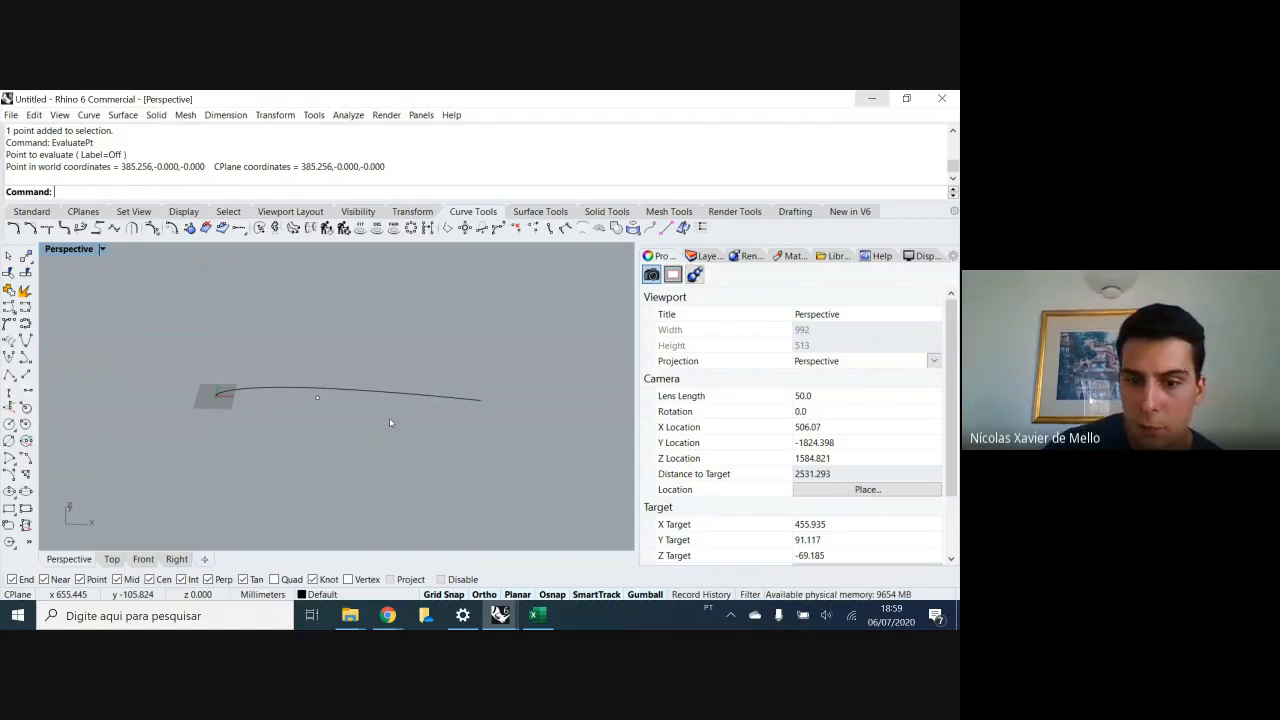
- Return to Excel and review the weight table's entry area A2:I29 on the Estudo de Peso sheet
{"action": "left_click", "coordinate": [536, 616]}
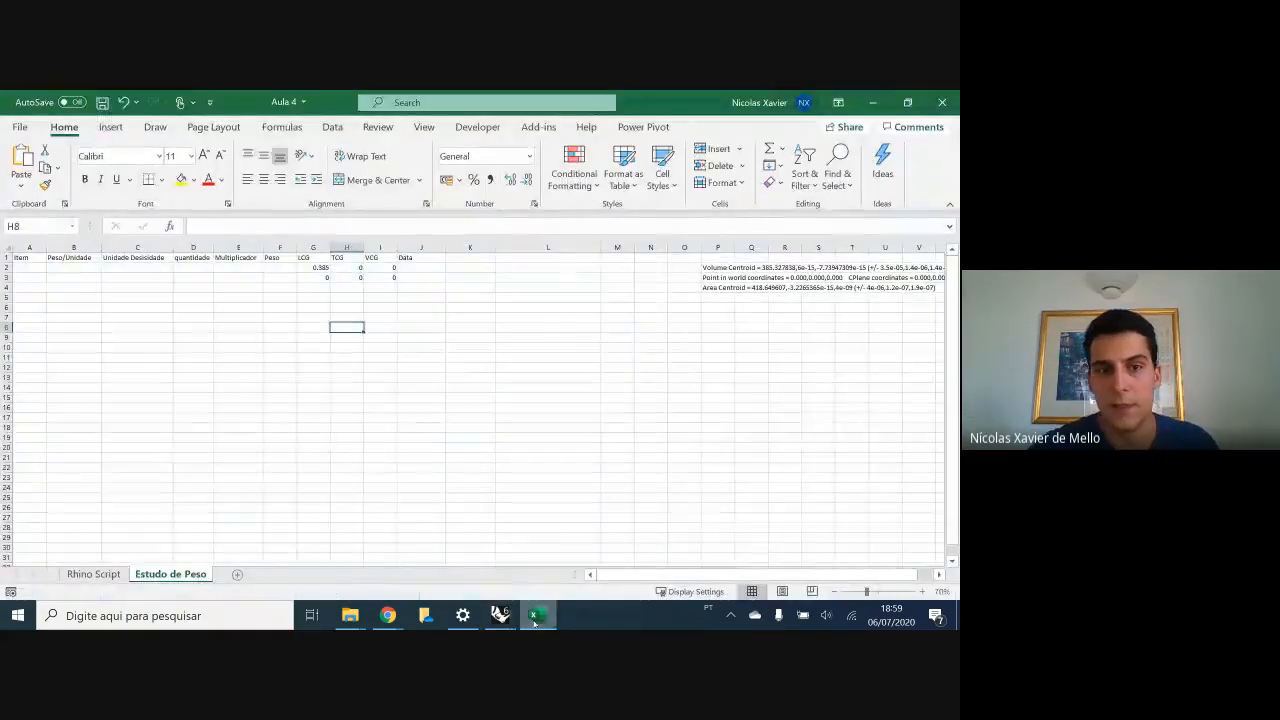
{"action": "left_click", "coordinate": [470, 457]}
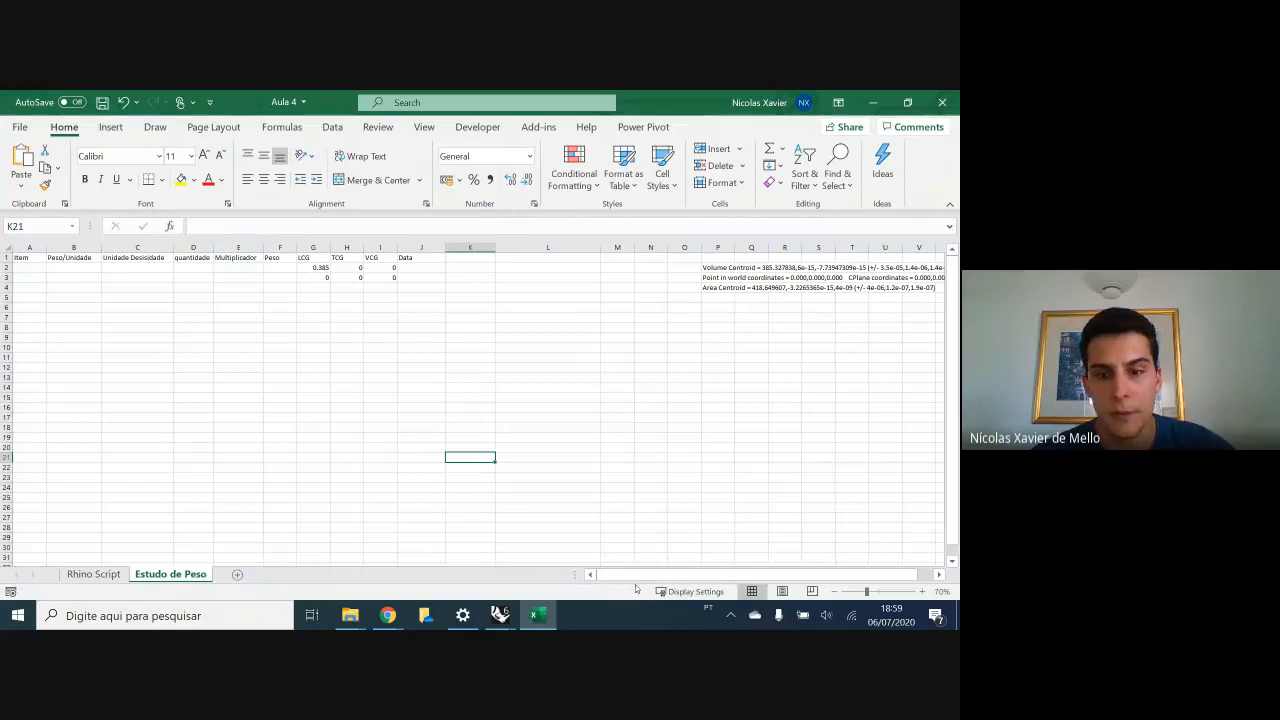
{"action": "left_click_drag", "start_coordinate": [577, 585], "coordinate": [509, 589]}
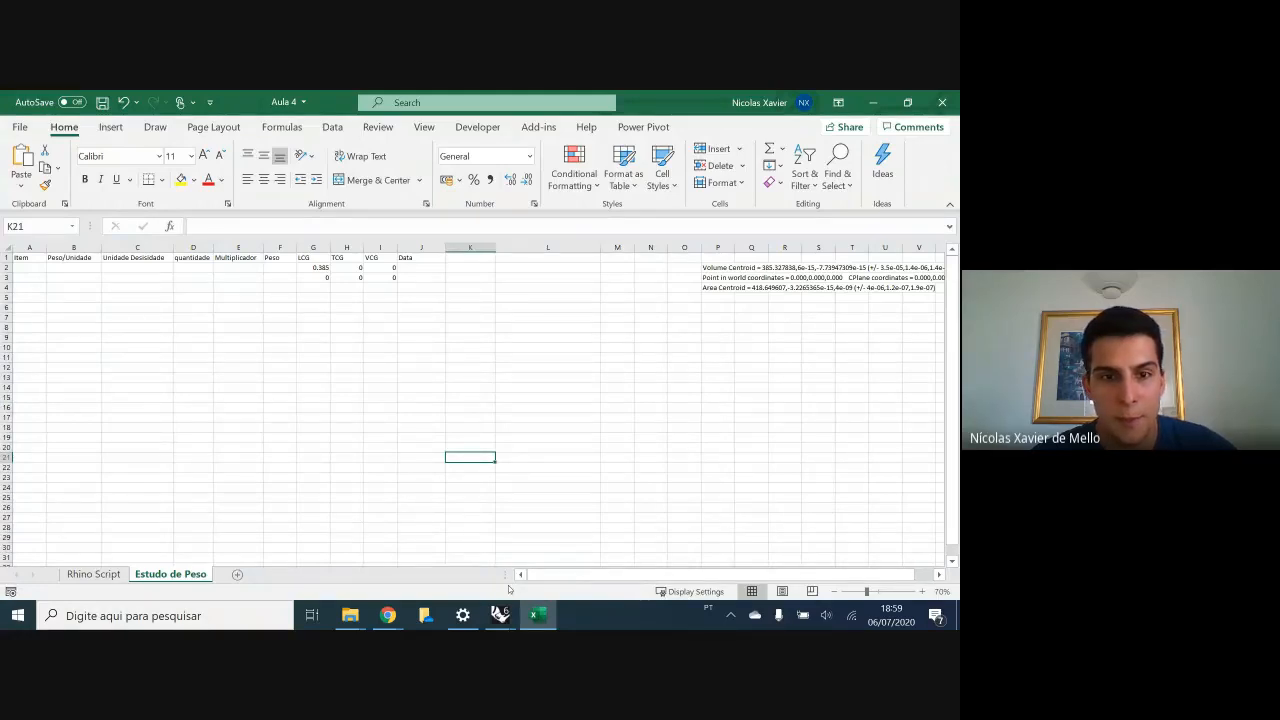
{"action": "left_click", "coordinate": [237, 378]}
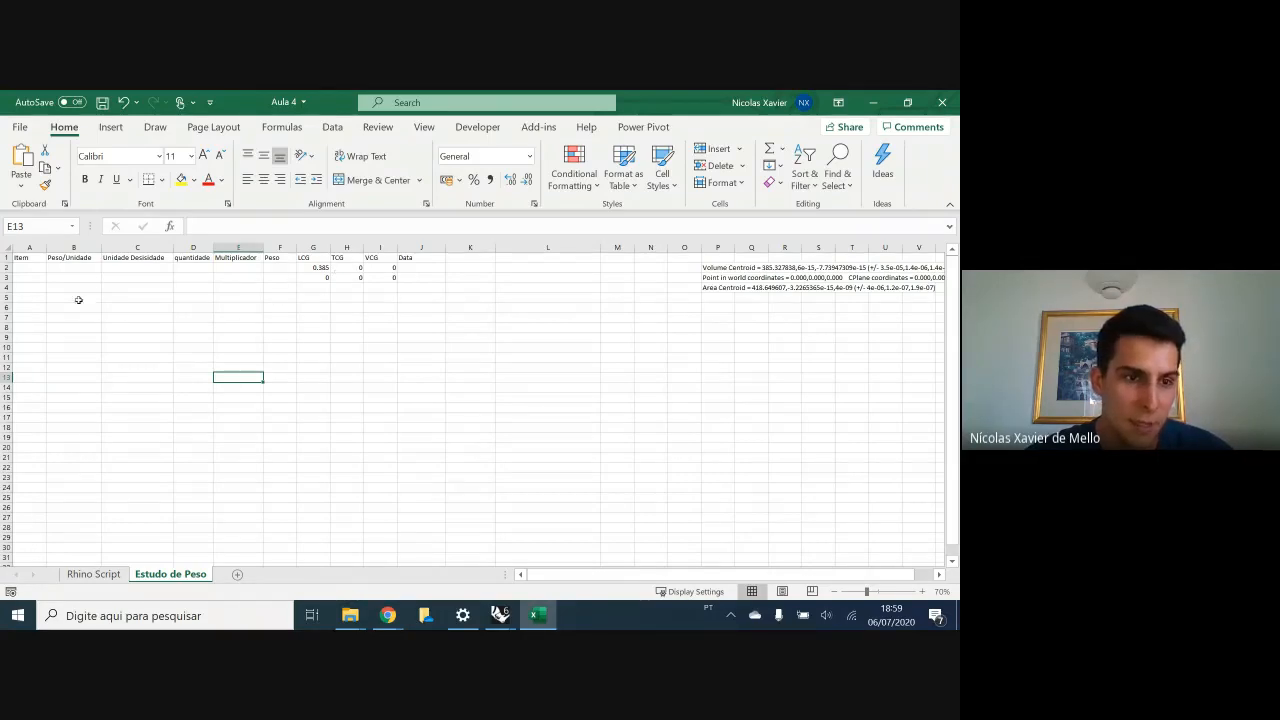
{"action": "left_click_drag", "start_coordinate": [26, 268], "coordinate": [402, 548]}
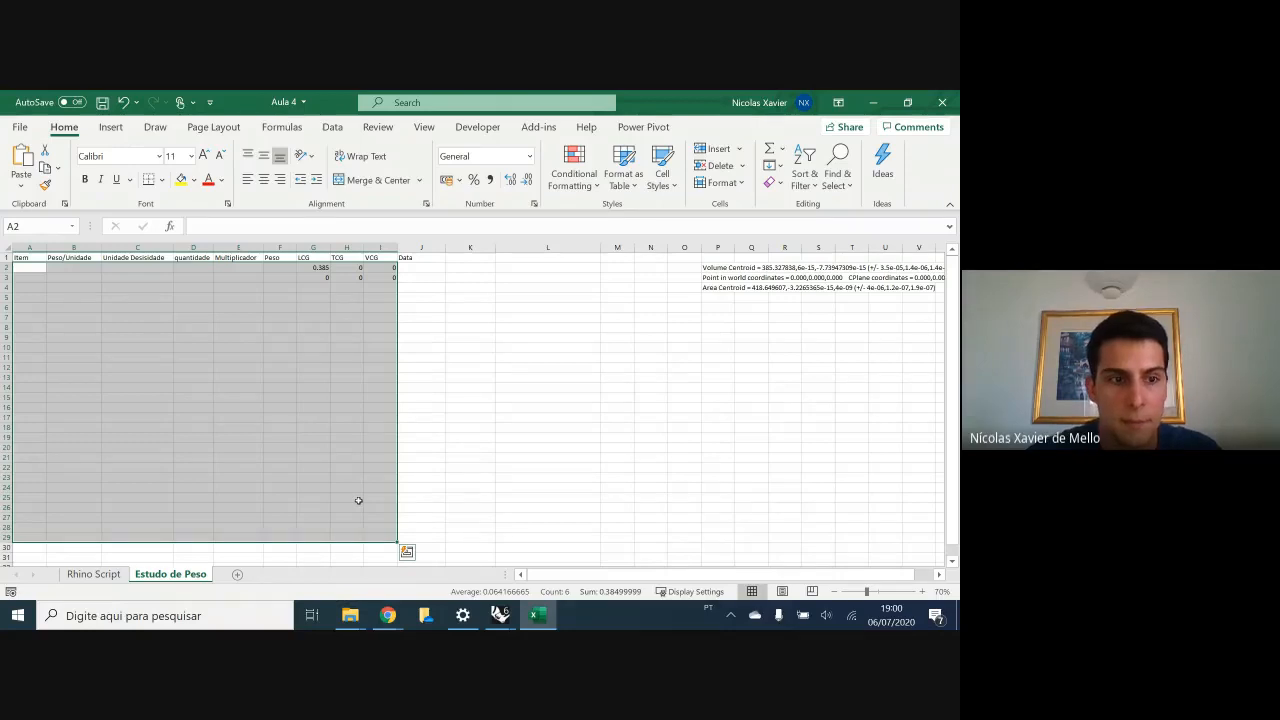
{"action": "left_click", "coordinate": [489, 416]}
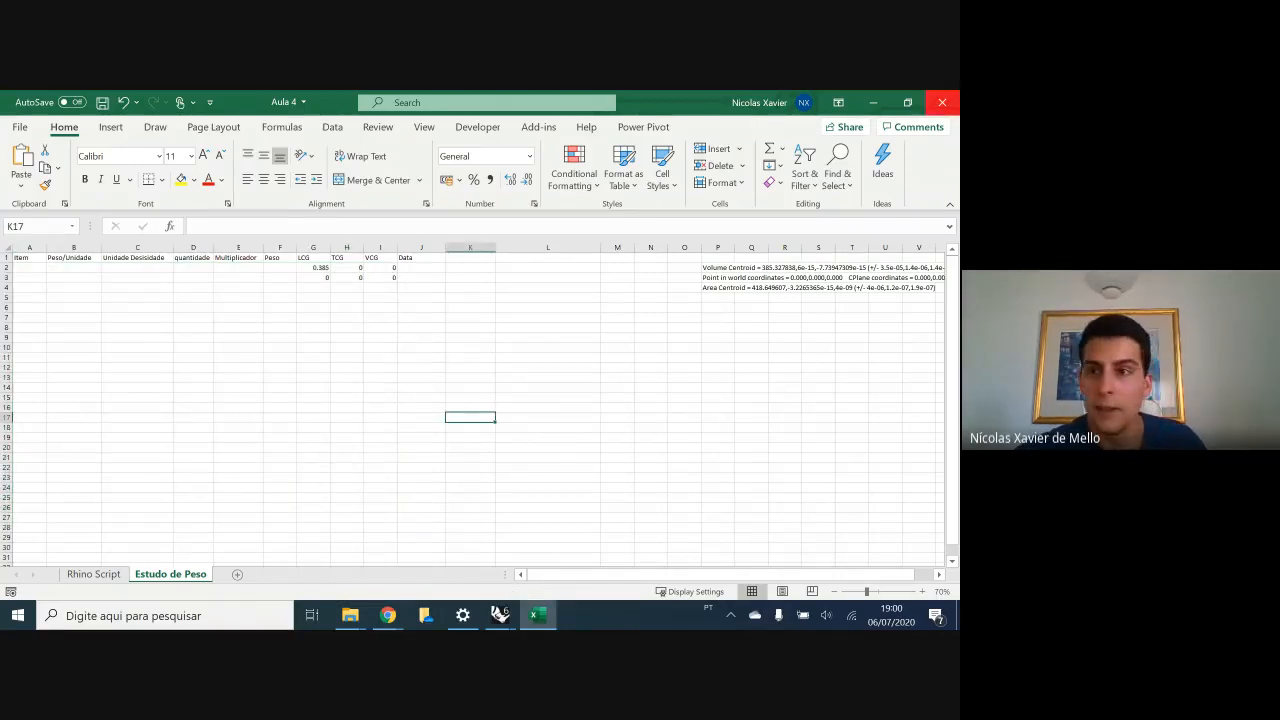
- Minimise Excel and the untitled Rhino model, and bring up the aula 4 model in Rhino
{"action": "left_click", "coordinate": [874, 103]}
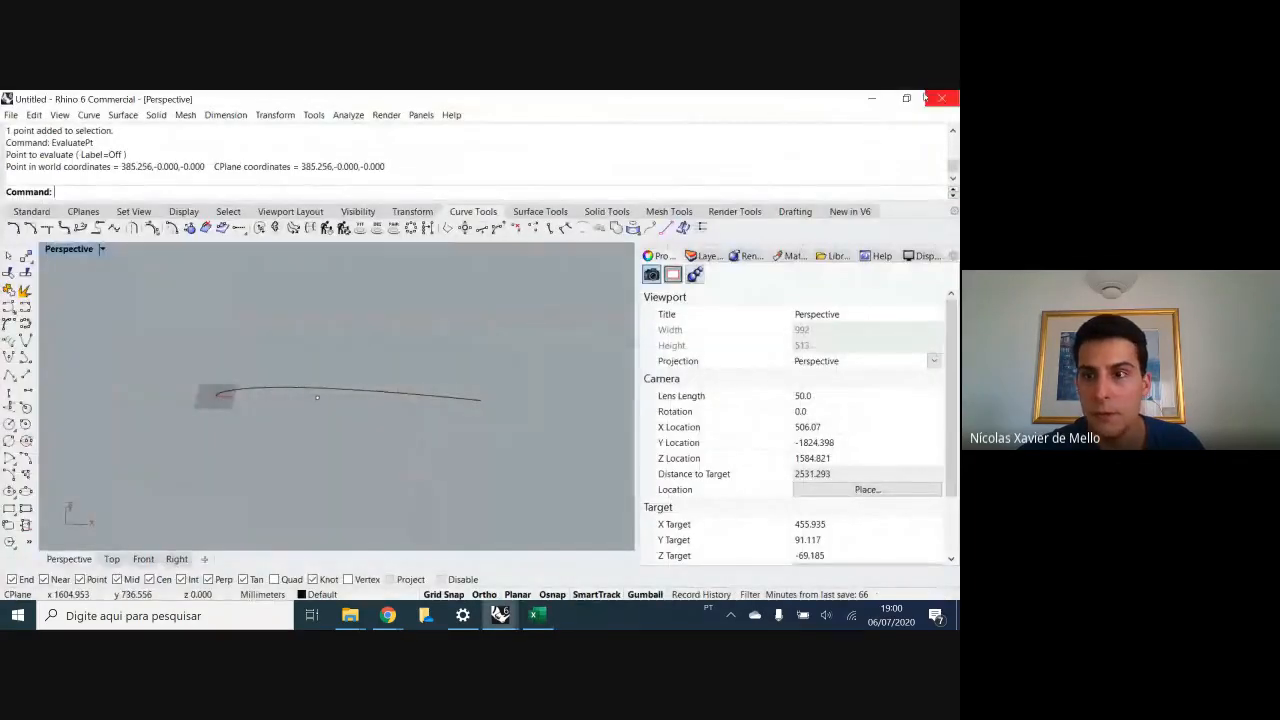
{"action": "left_click", "coordinate": [871, 98]}
{"action": "mouse_move", "coordinate": [500, 615]}
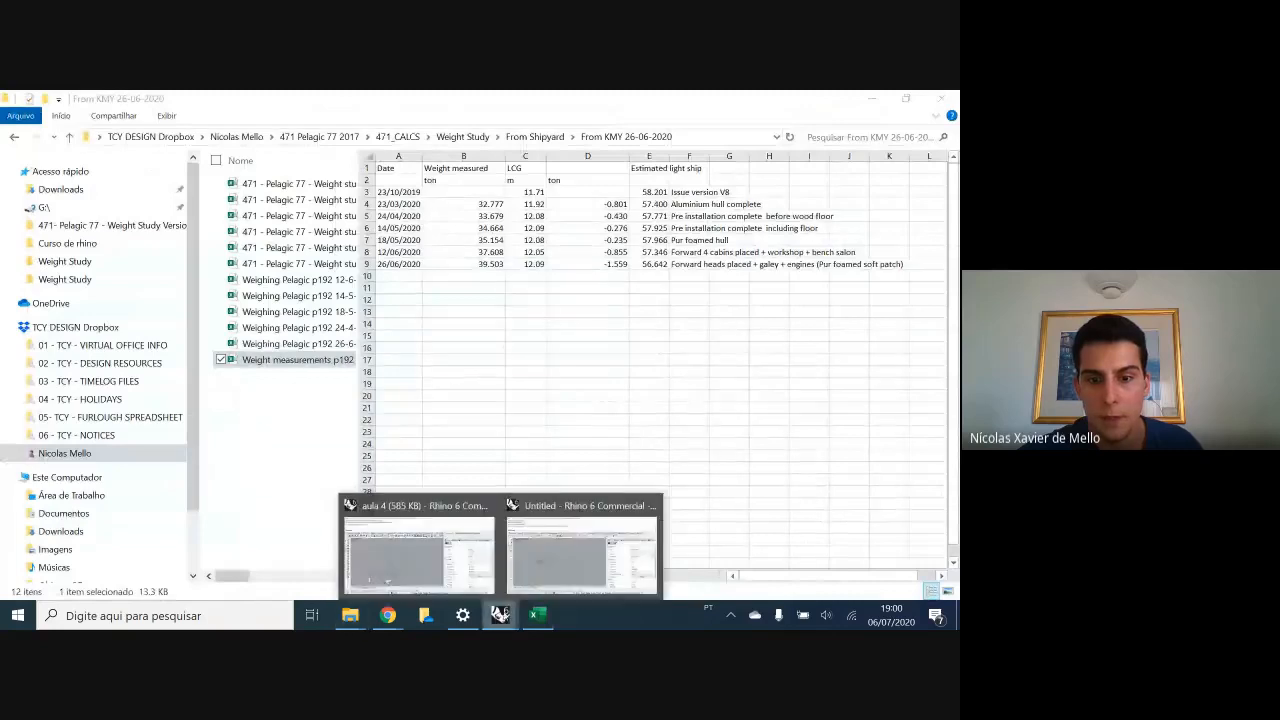
{"action": "left_click", "coordinate": [411, 540]}
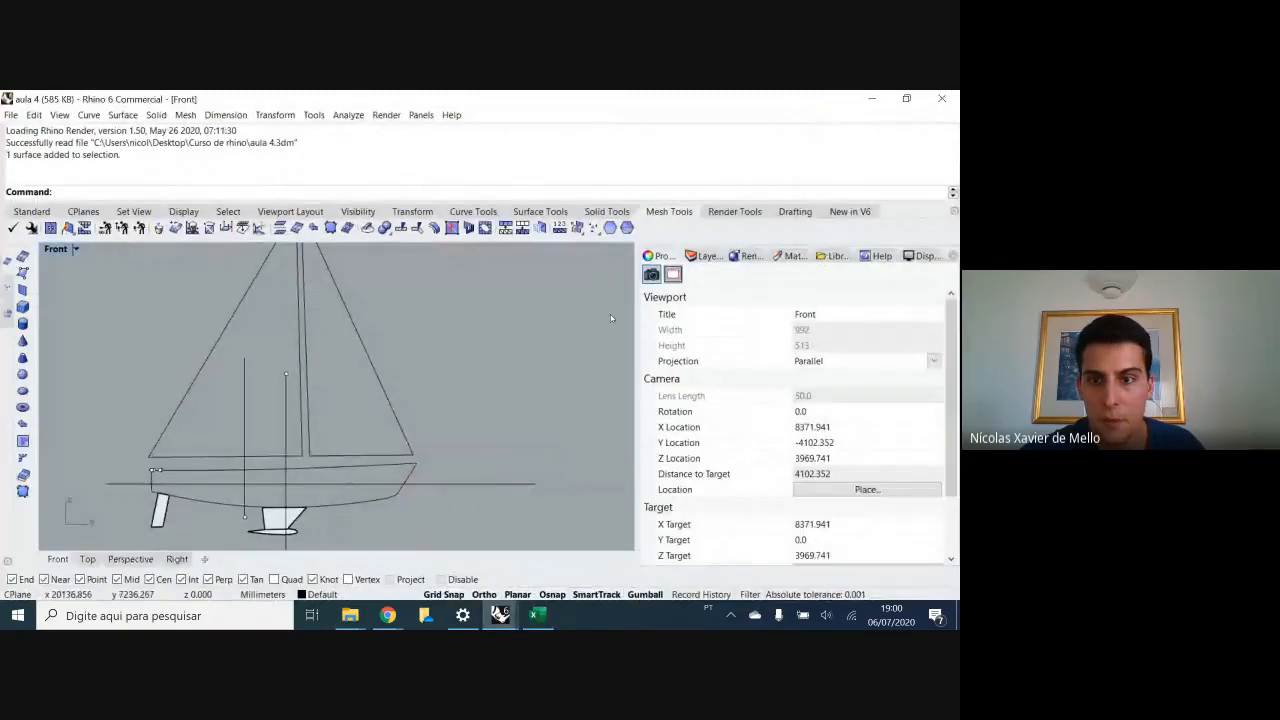
- Display the layer list, show all hidden objects of the sailboat, and check the hull surface's layer
{"action": "left_click", "coordinate": [705, 256]}
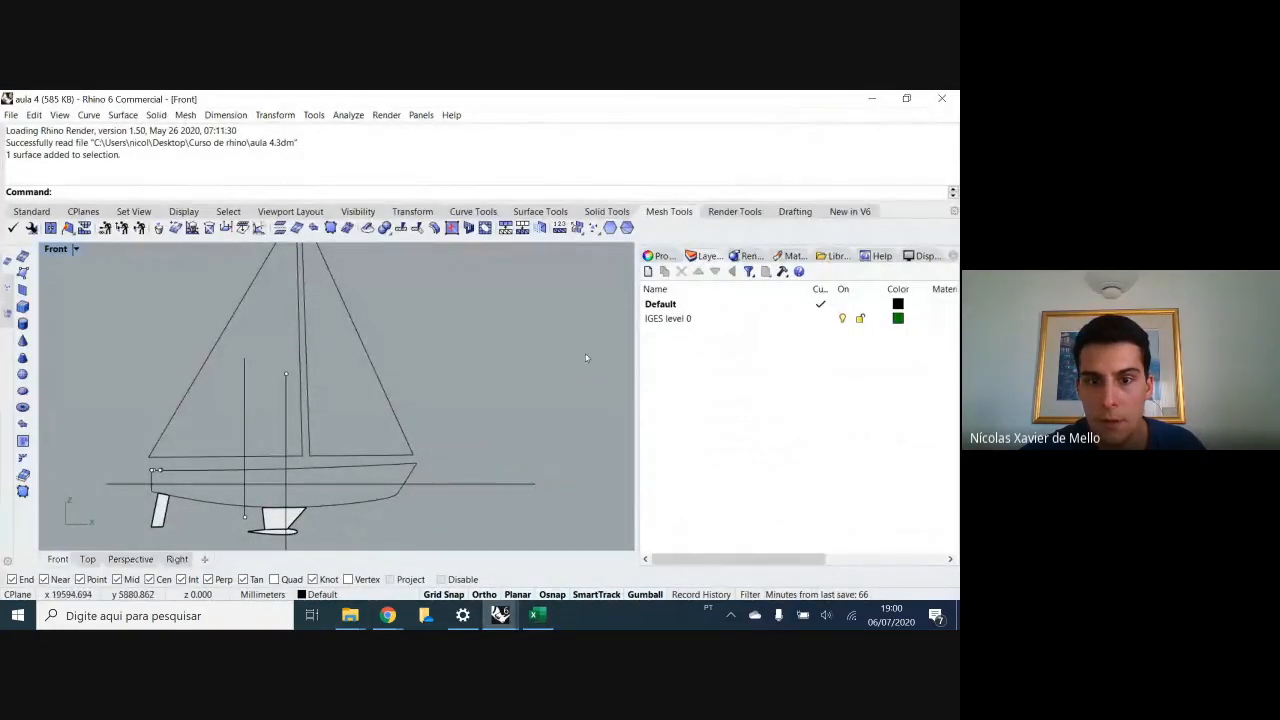
{"action": "middle_click", "coordinate": [545, 340]}
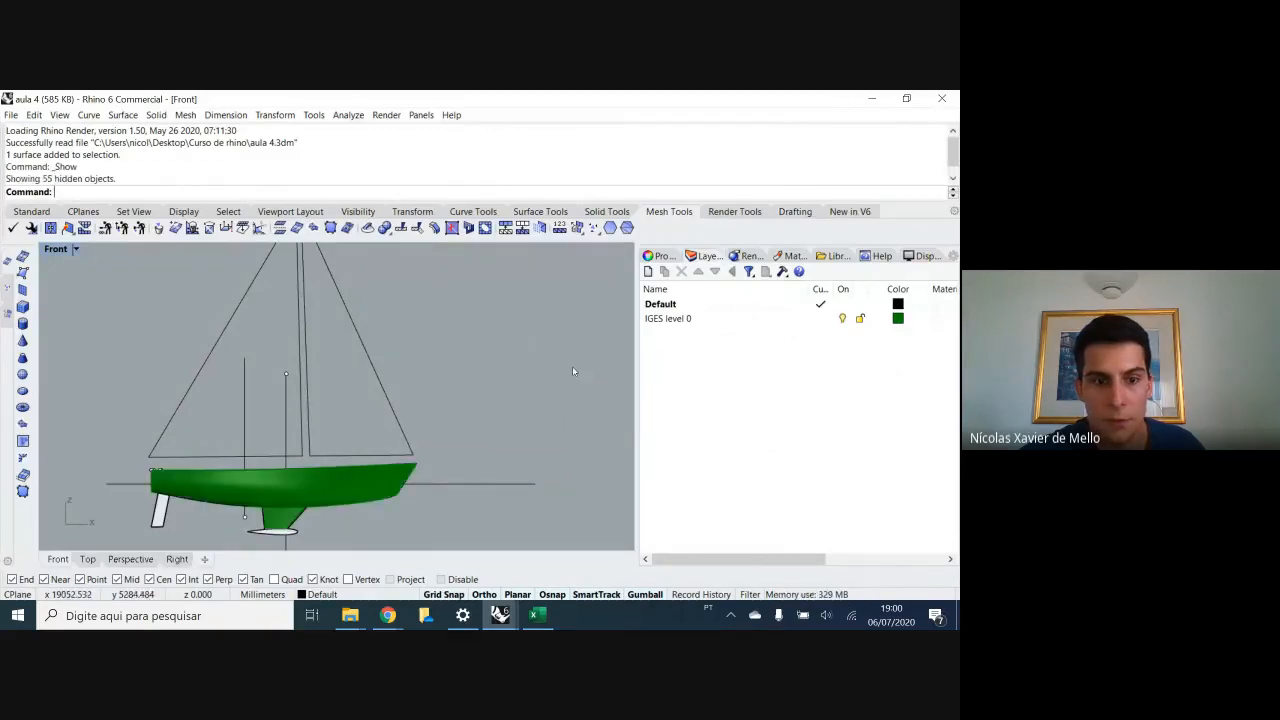
{"action": "left_click", "coordinate": [301, 483]}
{"action": "left_click", "coordinate": [112, 435]}
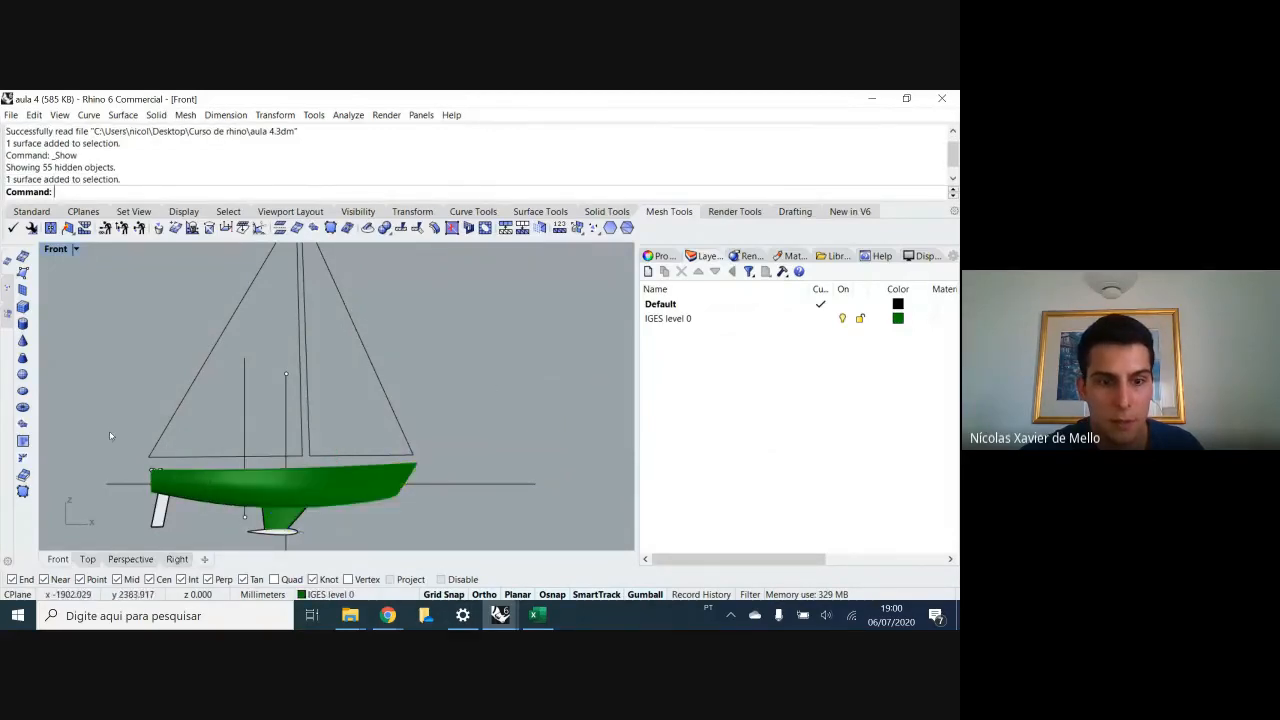
- Check the sailboat in the four-viewport layout, return to the maximised Front view, and centre the boat
{"action": "double_click", "coordinate": [58, 251]}
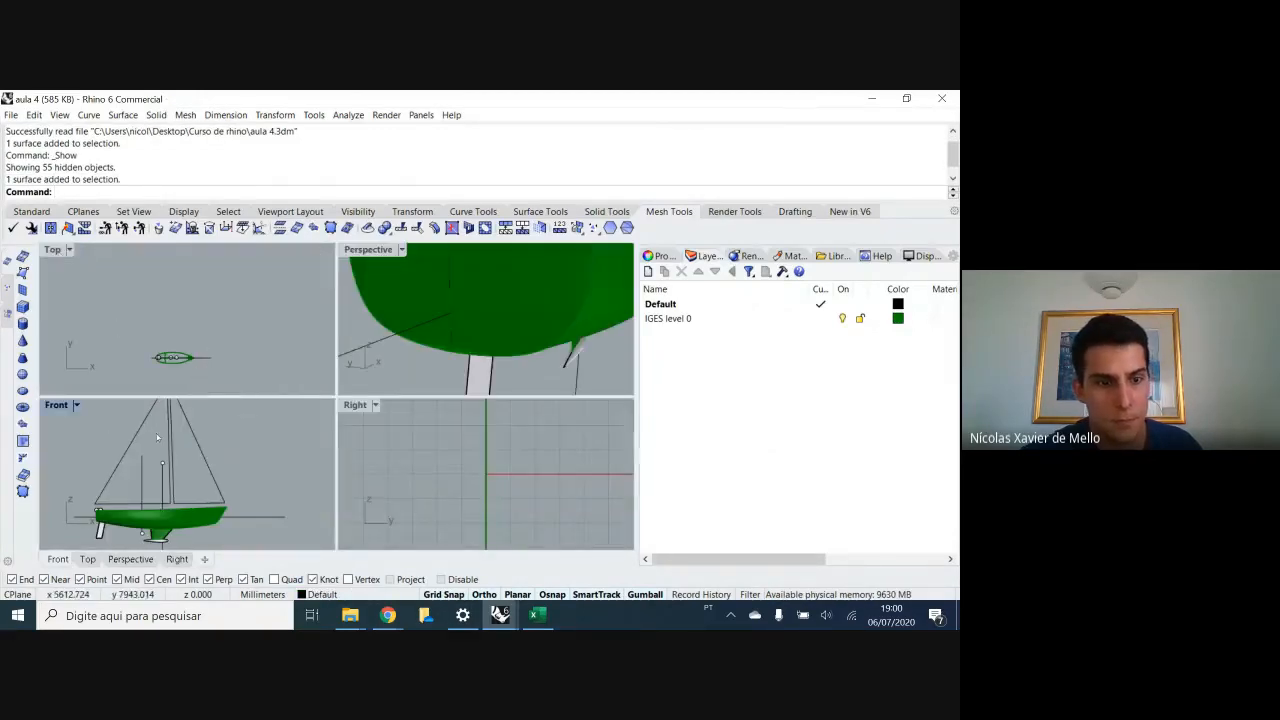
{"action": "double_click", "coordinate": [60, 406]}
{"action": "right_click_drag", "start_coordinate": [327, 447], "coordinate": [382, 420]}
{"action": "scroll", "coordinate": [382, 420], "scroll_direction": "down", "scroll_amount": 1}
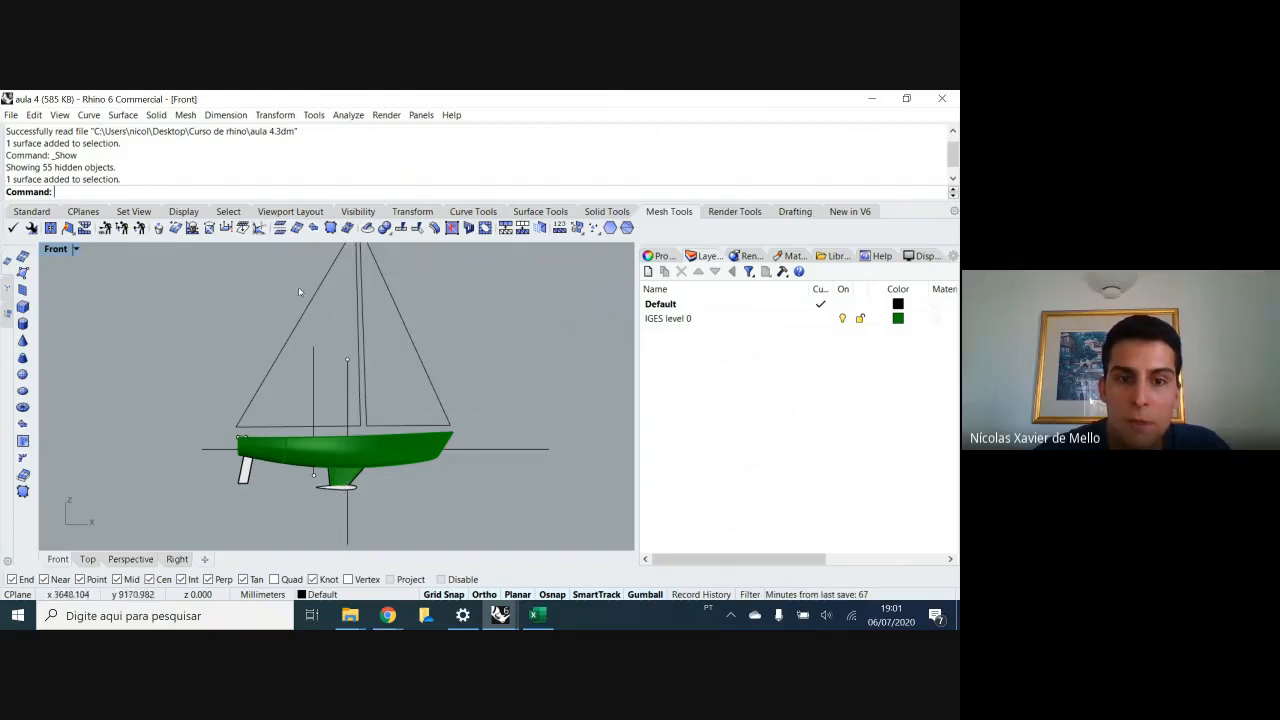
- Examine the sailboat's two sail outline curves together with the hull and keel beneath them in the Front view
{"action": "left_click_drag", "start_coordinate": [480, 300], "coordinate": [269, 345]}
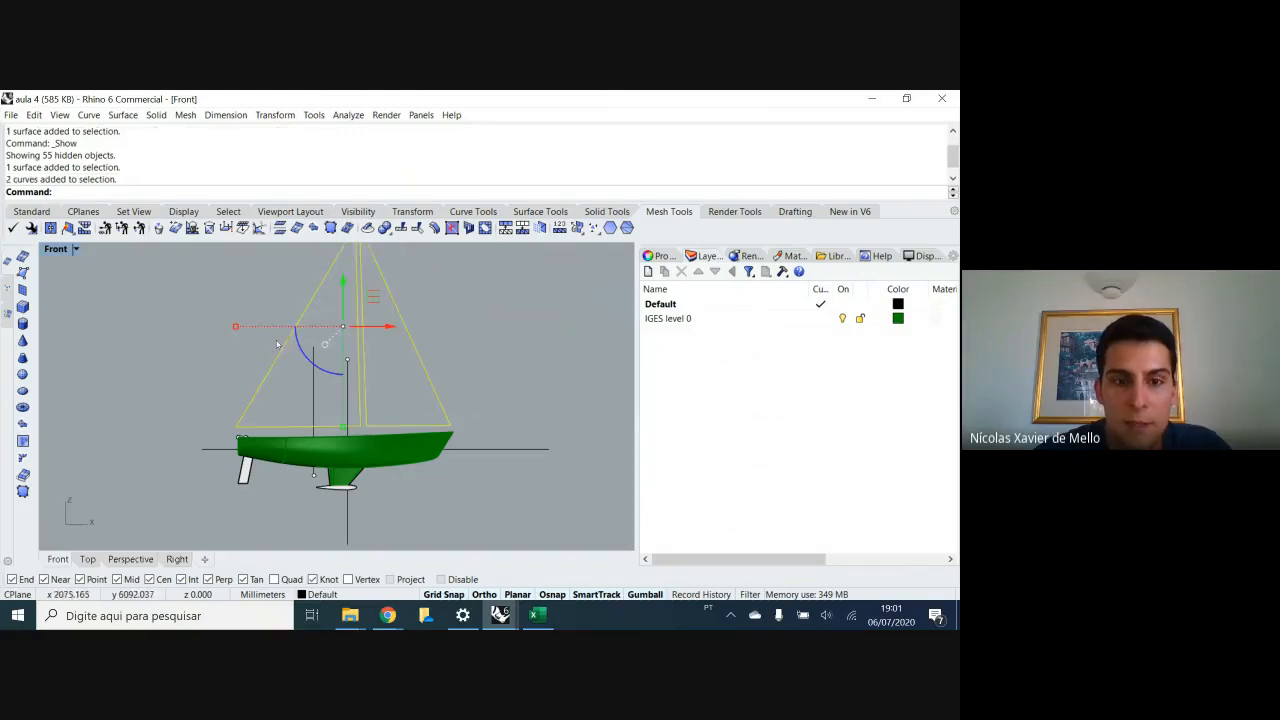
{"action": "left_click", "coordinate": [498, 294]}
{"action": "left_click_drag", "start_coordinate": [506, 291], "coordinate": [294, 320]}
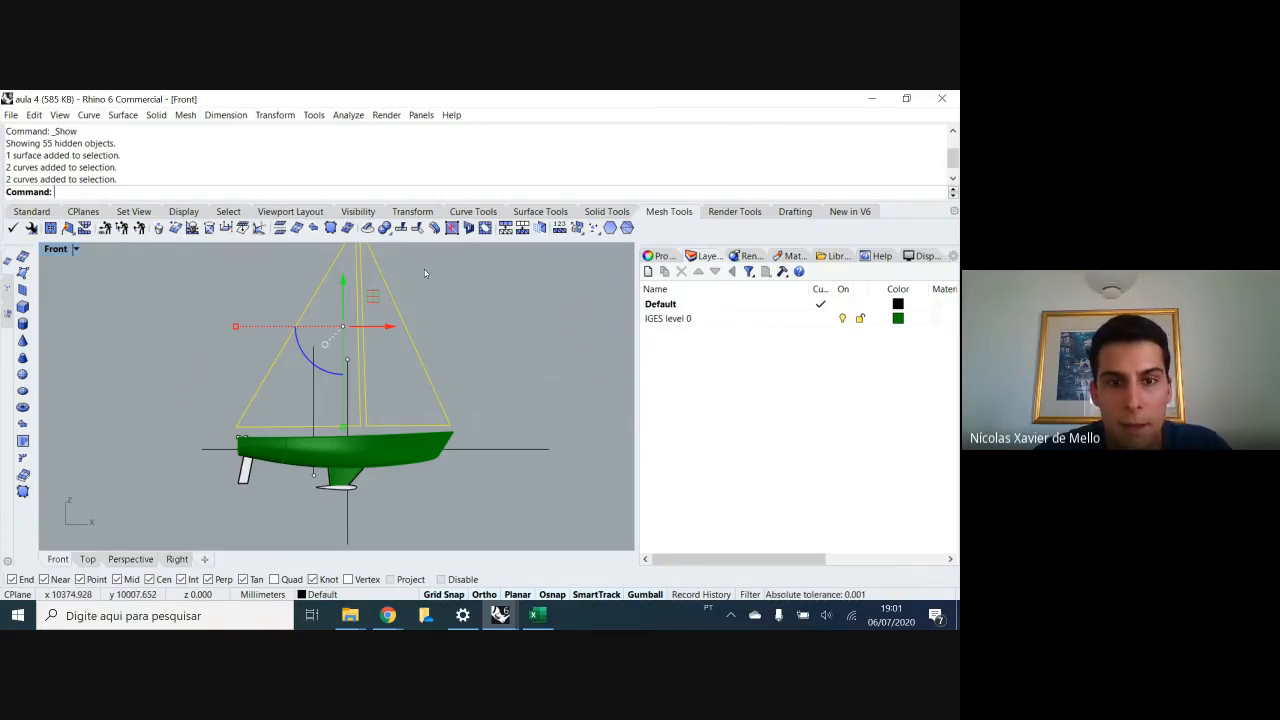
{"action": "left_click_drag", "start_coordinate": [458, 292], "coordinate": [294, 330]}
{"action": "left_click", "coordinate": [515, 433]}
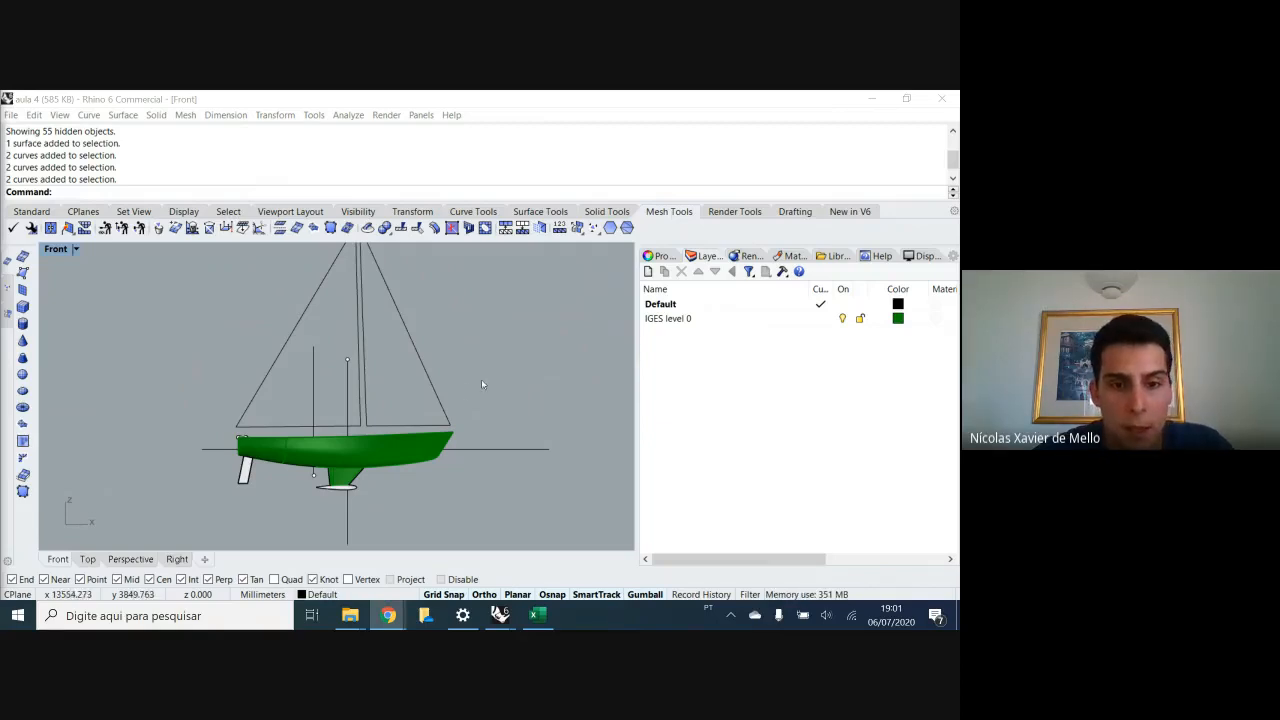
{"action": "right_click_drag", "start_coordinate": [480, 385], "coordinate": [486, 428]}
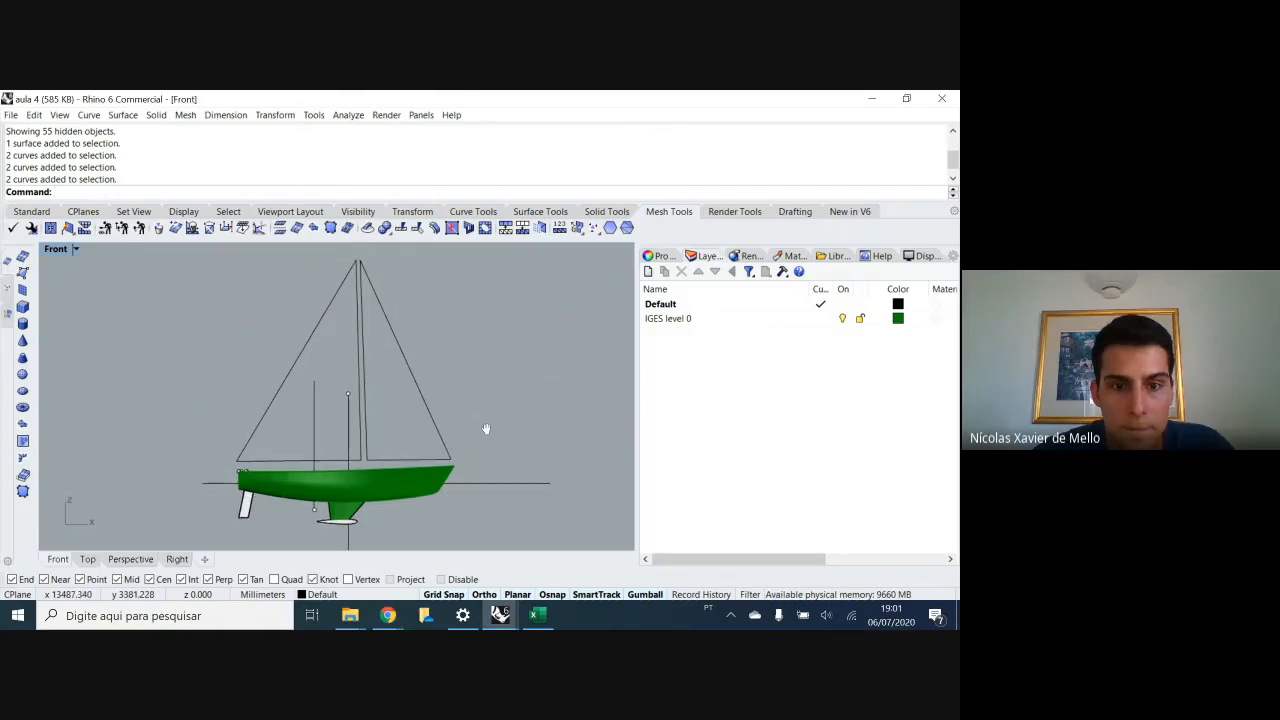
{"action": "scroll", "coordinate": [380, 481], "scroll_direction": "up", "scroll_amount": 5}
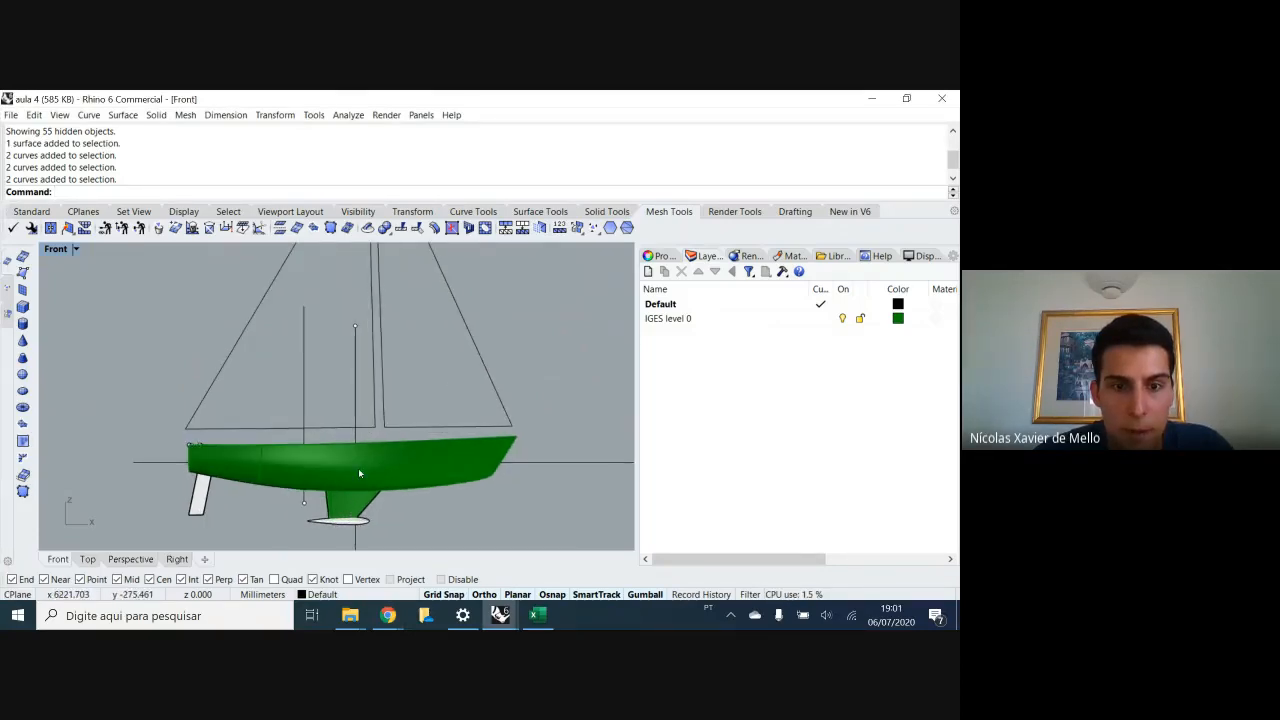
{"action": "right_click_drag", "start_coordinate": [358, 468], "coordinate": [356, 485]}
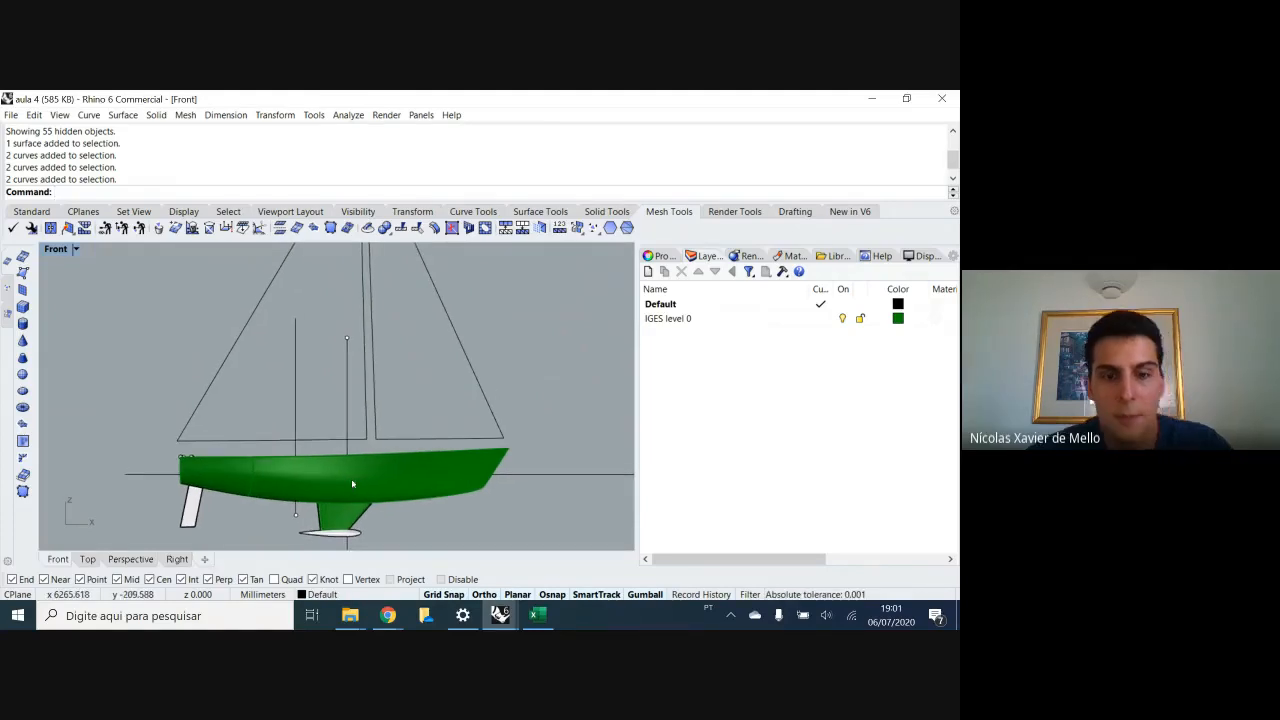
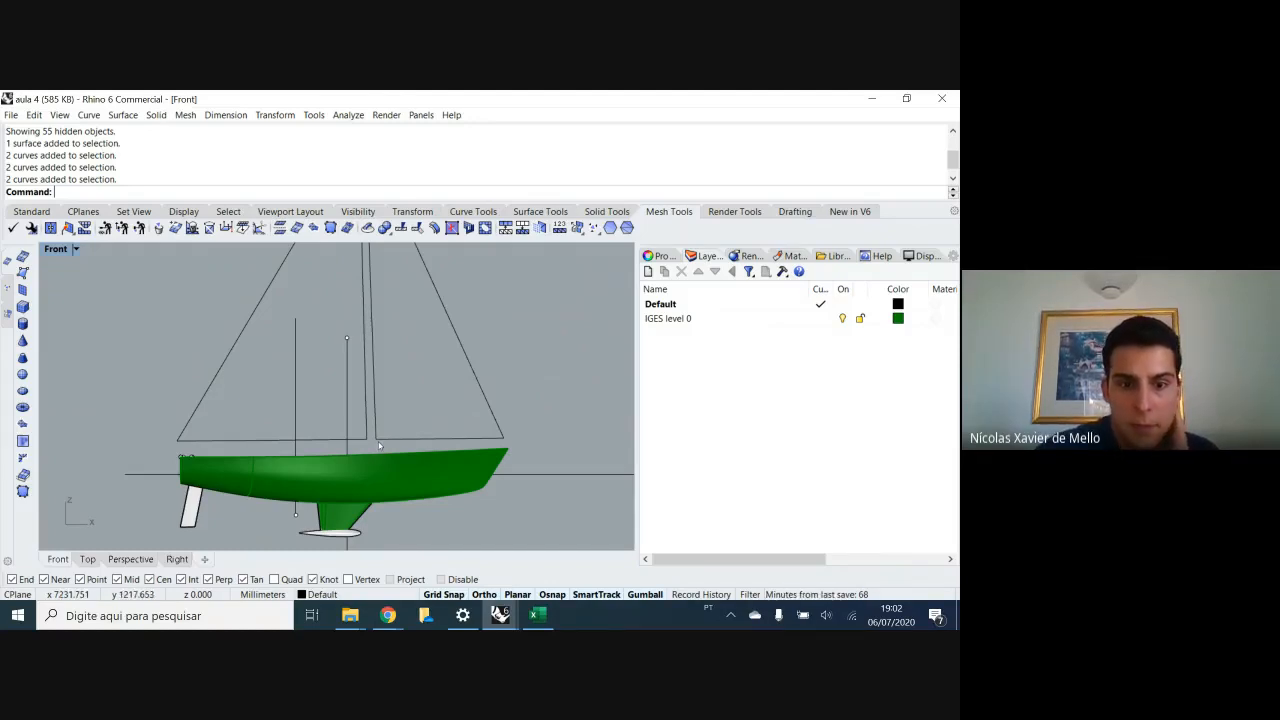
{"action": "scroll", "coordinate": [379, 446], "scroll_direction": "down", "scroll_amount": 1}
{"action": "scroll", "coordinate": [379, 446], "scroll_direction": "down", "scroll_amount": 4}
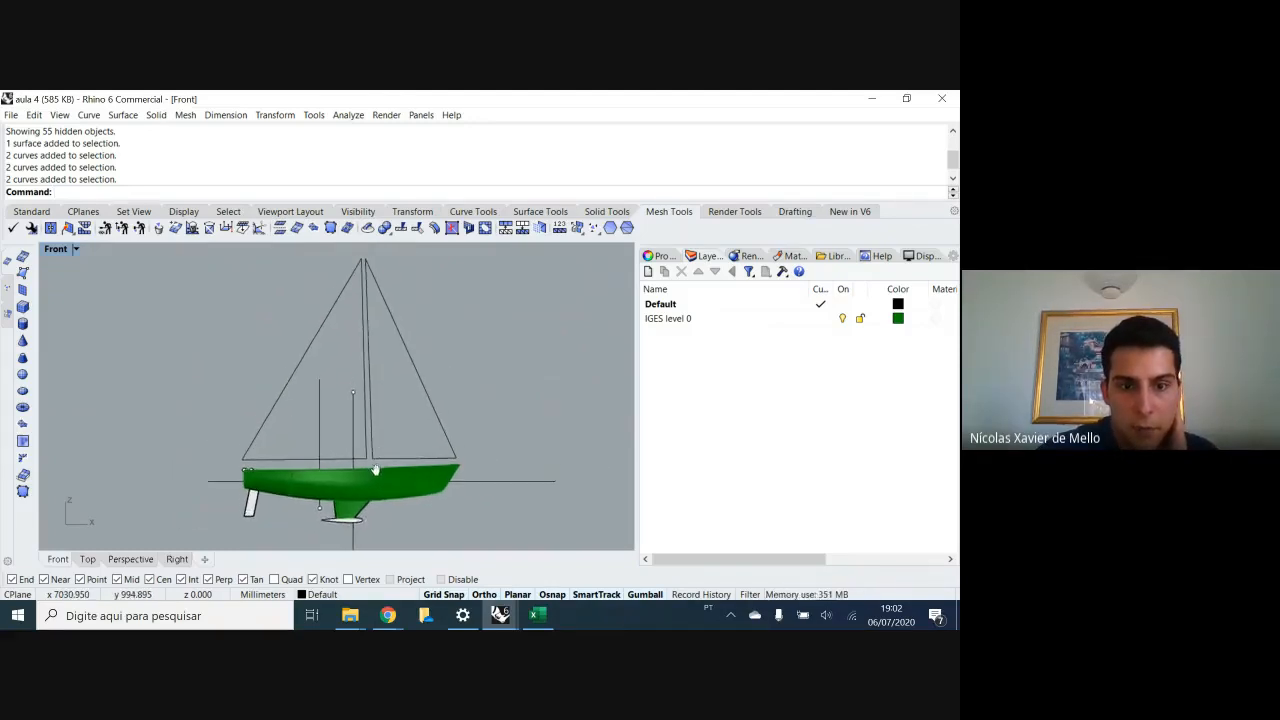
{"action": "right_click_drag", "start_coordinate": [375, 477], "coordinate": [372, 479]}
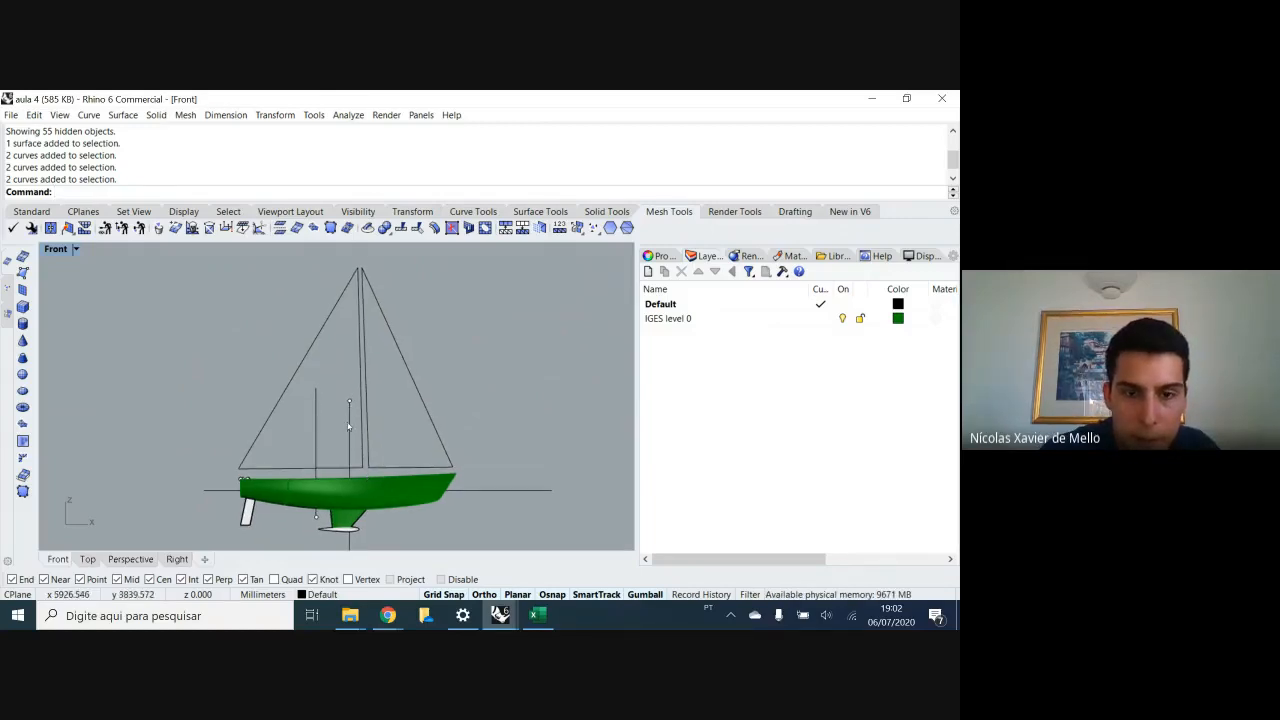
{"action": "left_click_drag", "start_coordinate": [403, 283], "coordinate": [330, 316]}
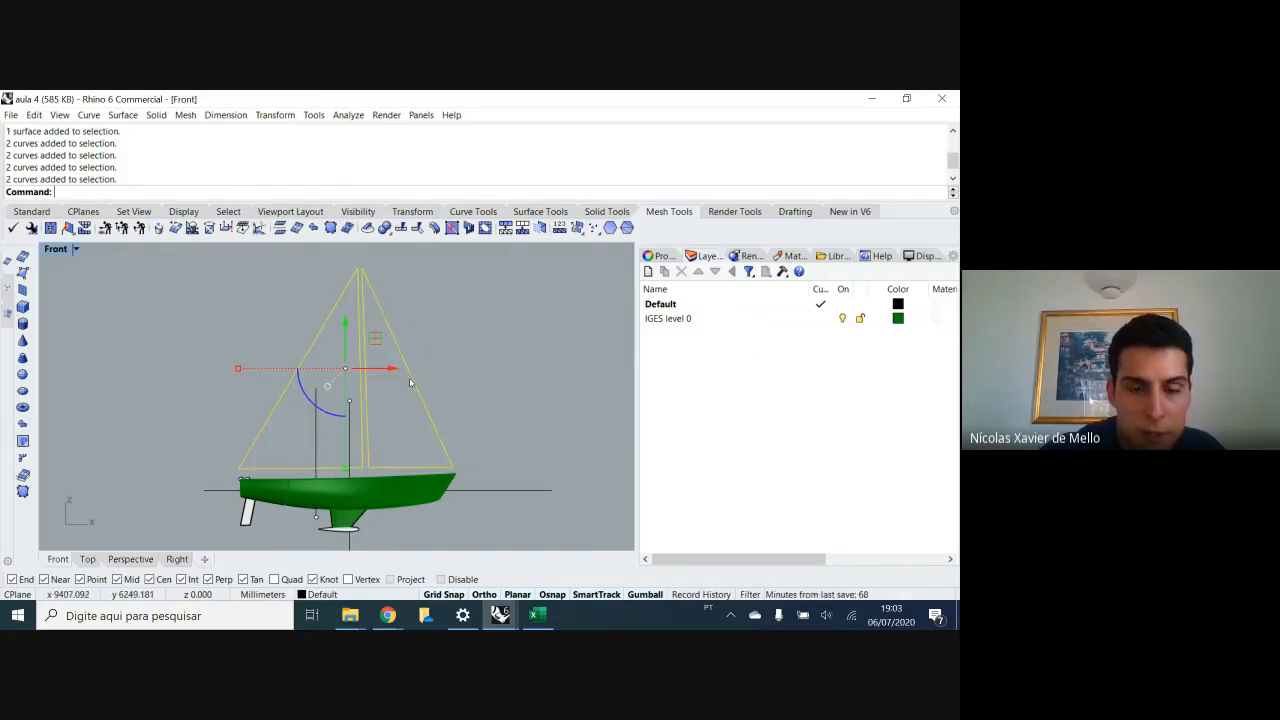
{"action": "left_click", "coordinate": [428, 345]}
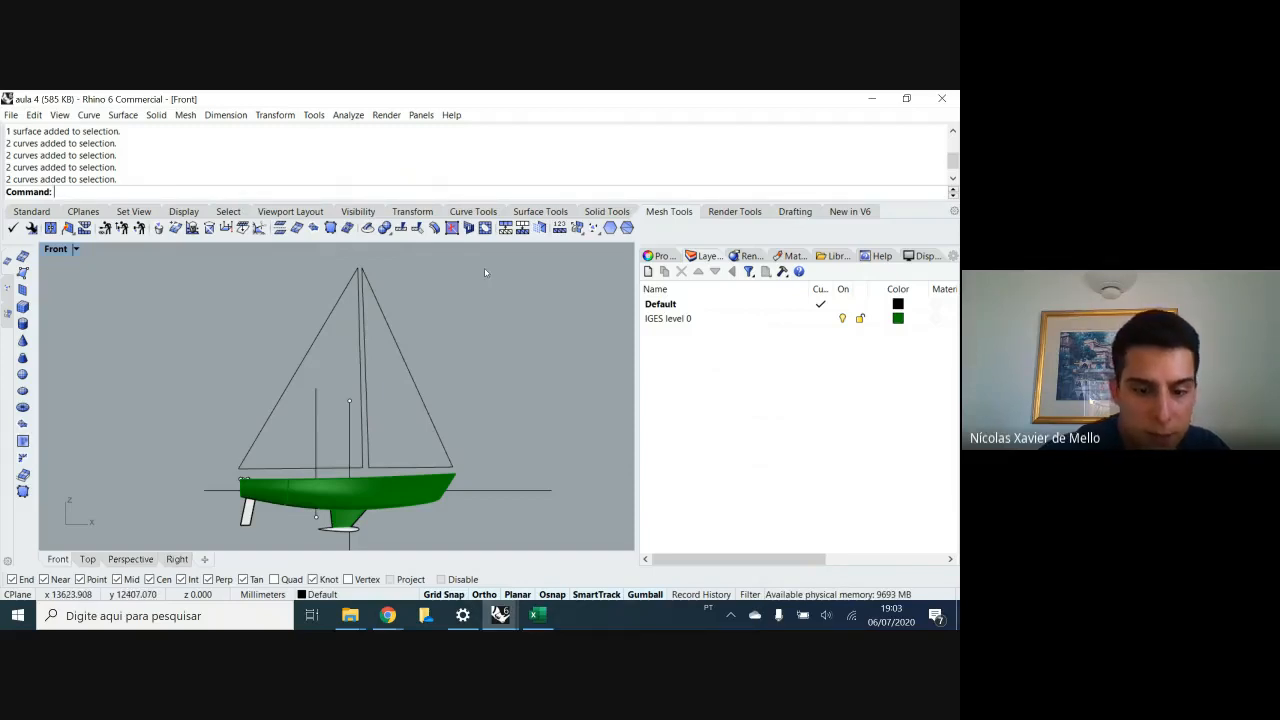
{"action": "left_click_drag", "start_coordinate": [440, 272], "coordinate": [261, 331]}
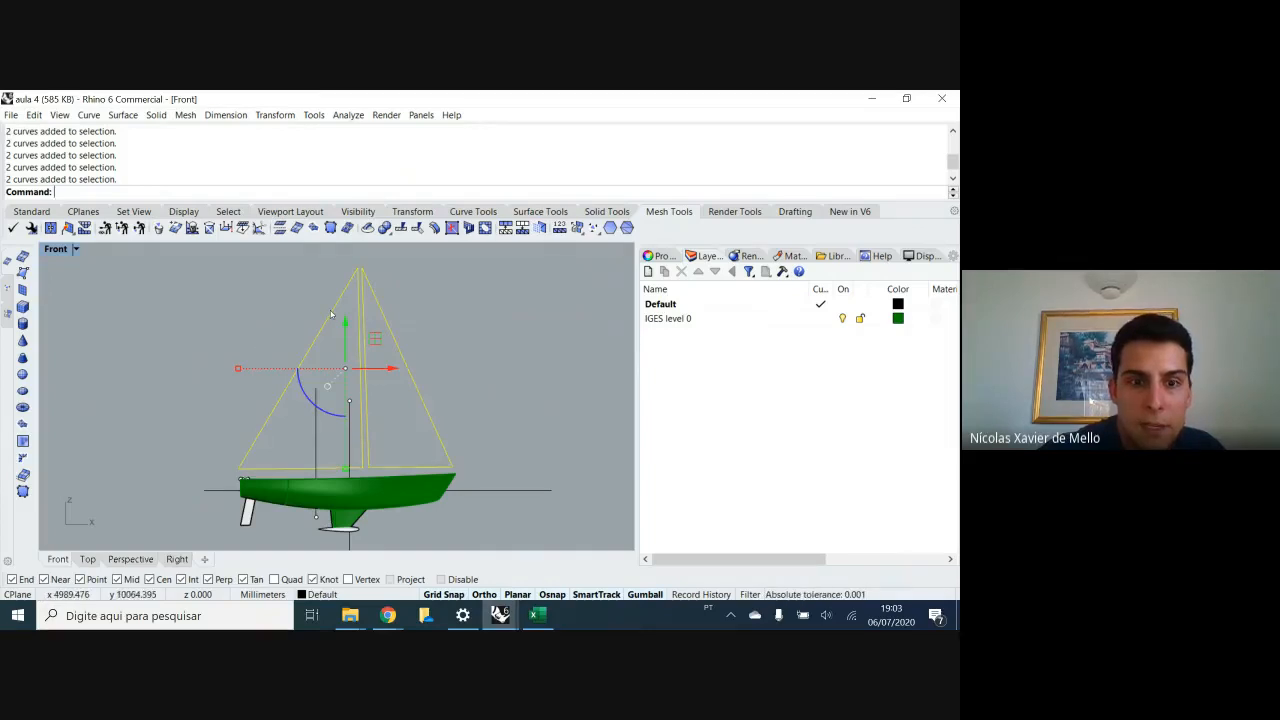
{"action": "left_click", "coordinate": [358, 295]}
{"action": "key", "text": "Escape"}
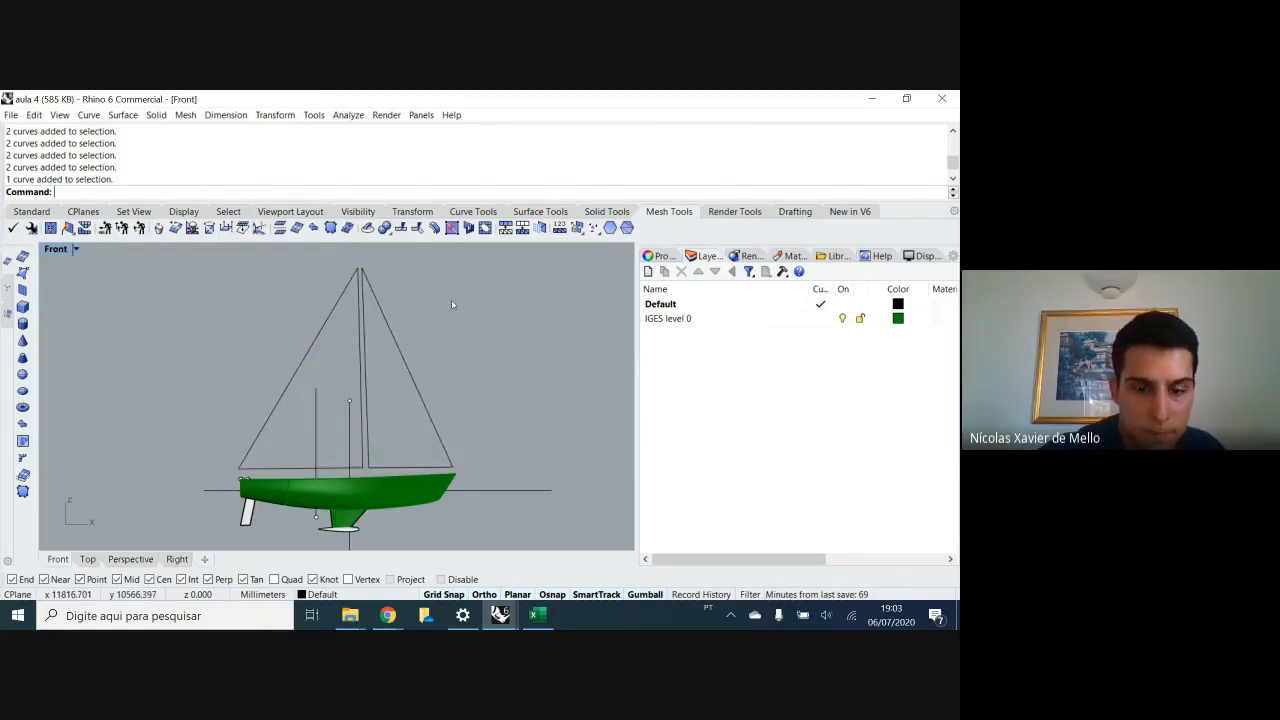
- Create a rectangular plane surface in the Front view that fully covers both sail outlines above the hull
{"action": "type", "text": "Plane"}
{"action": "key", "text": "Return"}
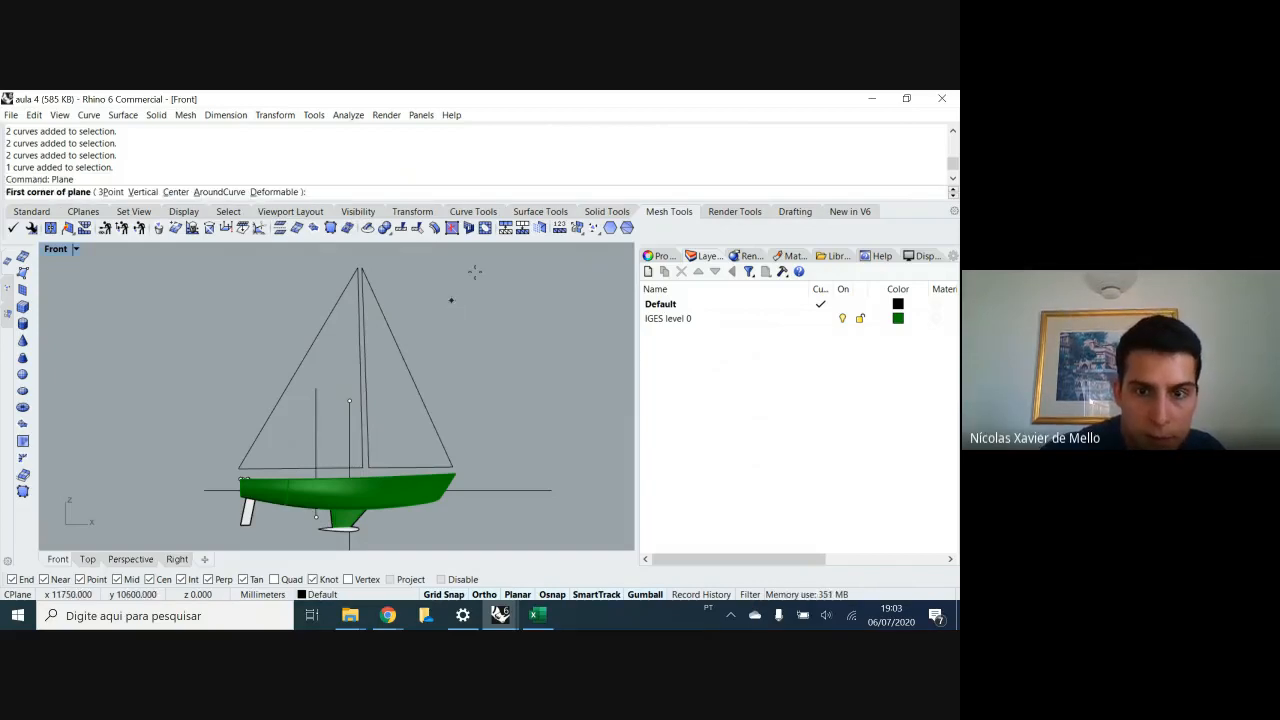
{"action": "left_click", "coordinate": [514, 259]}
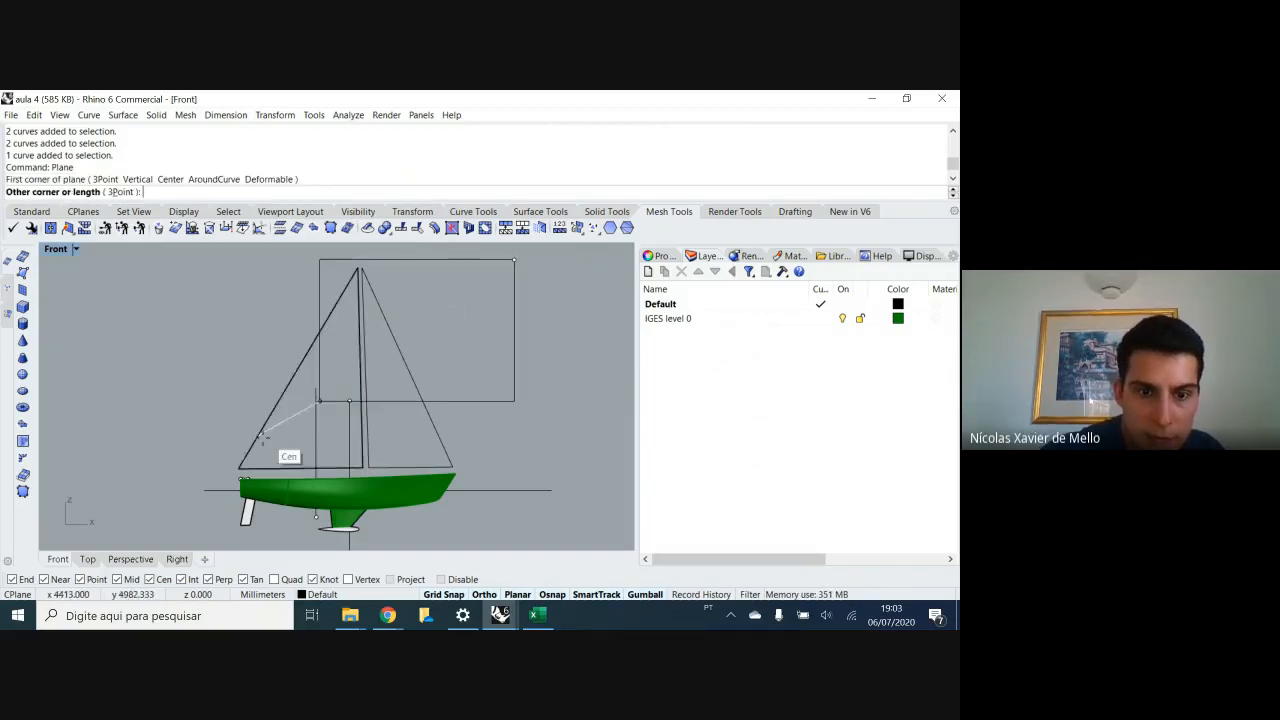
{"action": "left_click", "coordinate": [214, 475]}
- Trim the plane with the two sail outlines, removing everything outside them to leave the two sail surfaces
{"action": "left_click_drag", "start_coordinate": [560, 268], "coordinate": [277, 344]}
{"action": "type", "text": "tr"}
{"action": "key", "text": "Return"}
{"action": "left_click", "coordinate": [331, 307]}
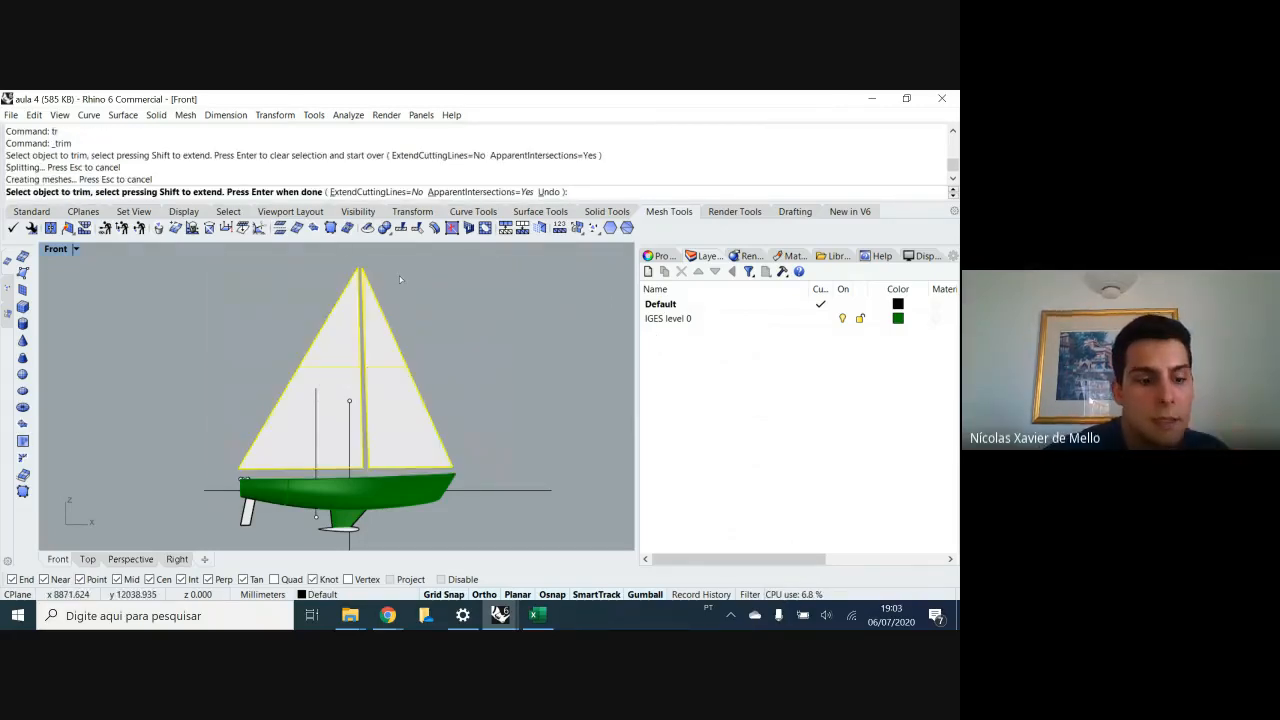
{"action": "key", "text": "Return"}
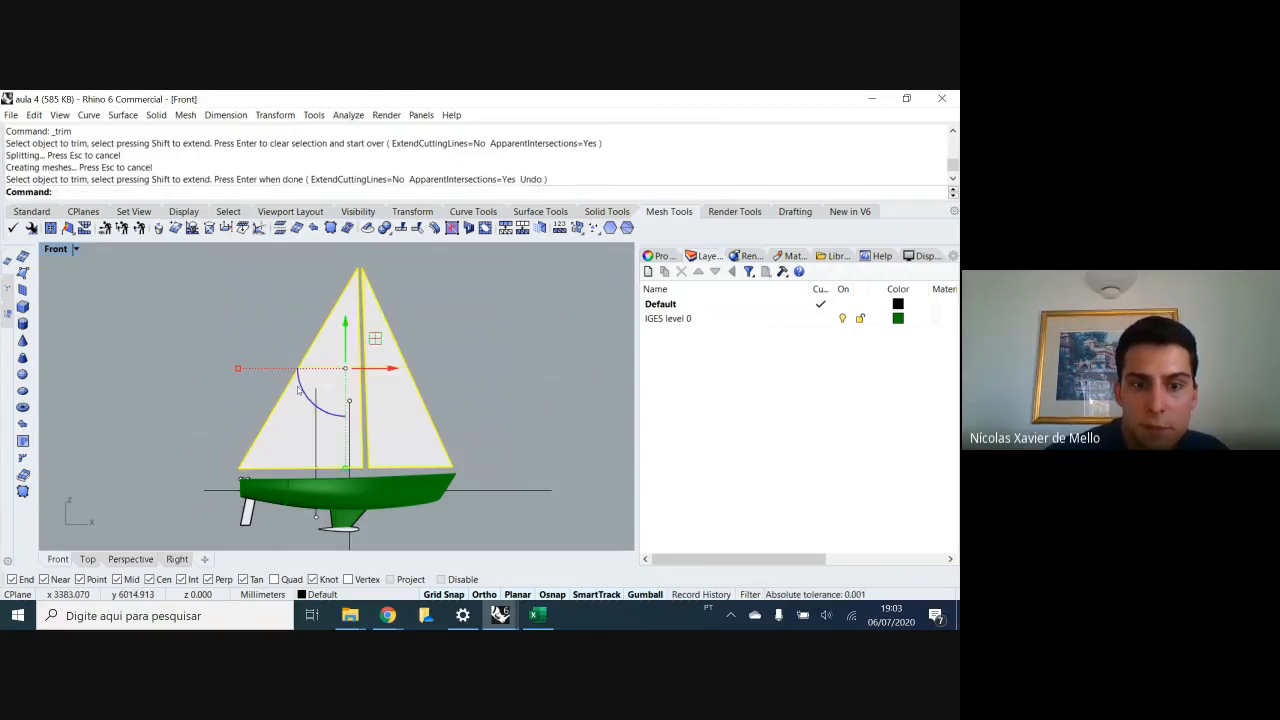
- Calculate the combined area centroid of the mainsail and jib surfaces
{"action": "left_click", "coordinate": [291, 423]}
{"action": "left_click", "coordinate": [362, 432]}
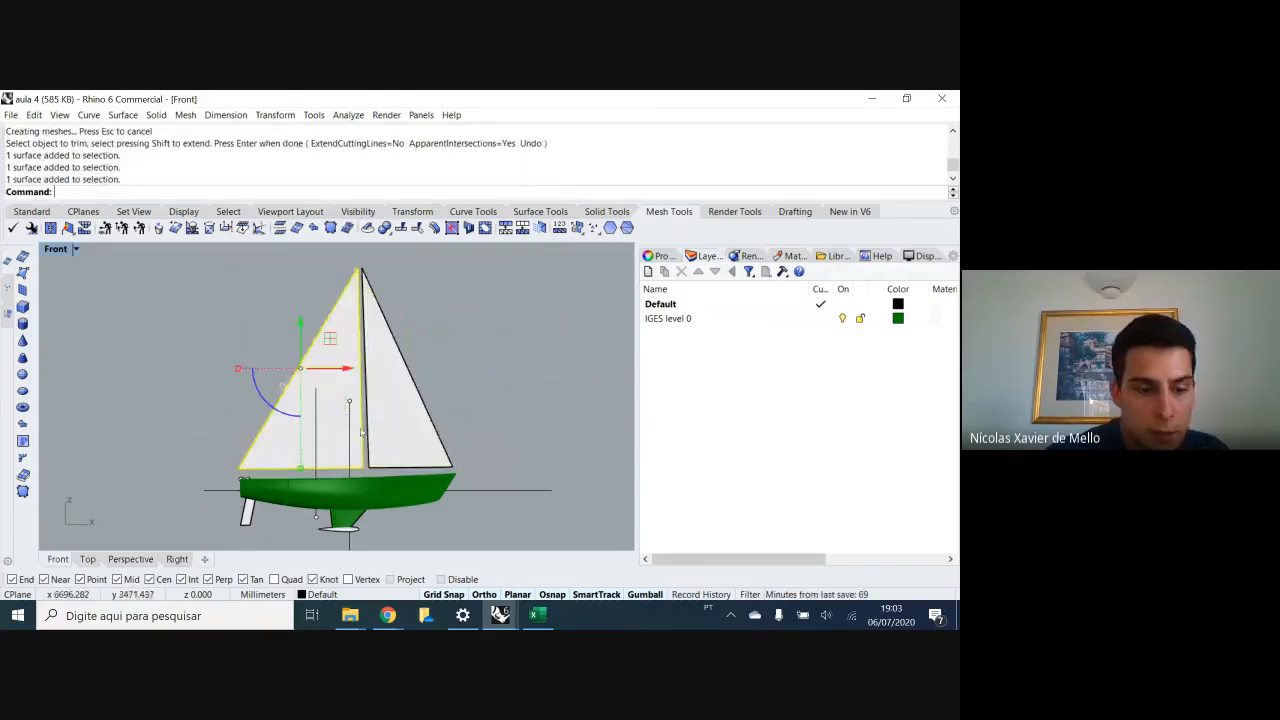
{"action": "left_click", "coordinate": [410, 431], "text": "shift"}
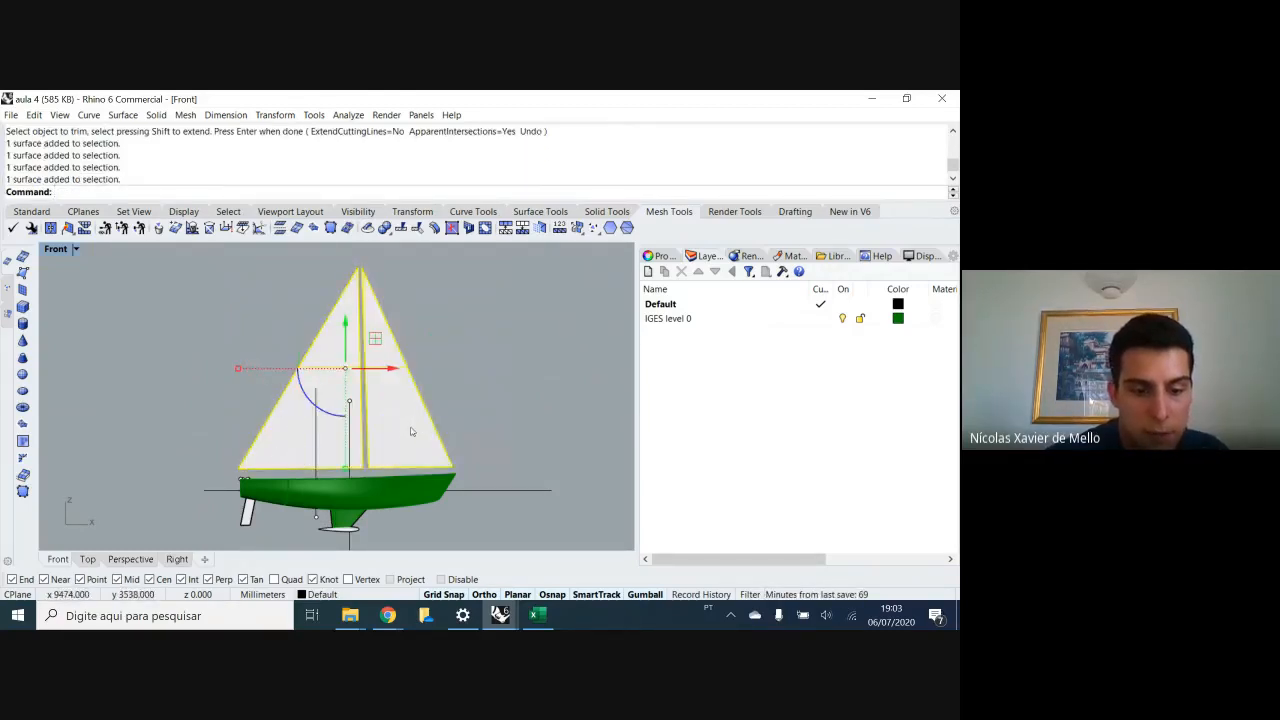
{"action": "type", "text": "AC"}
{"action": "key", "text": "Return"}
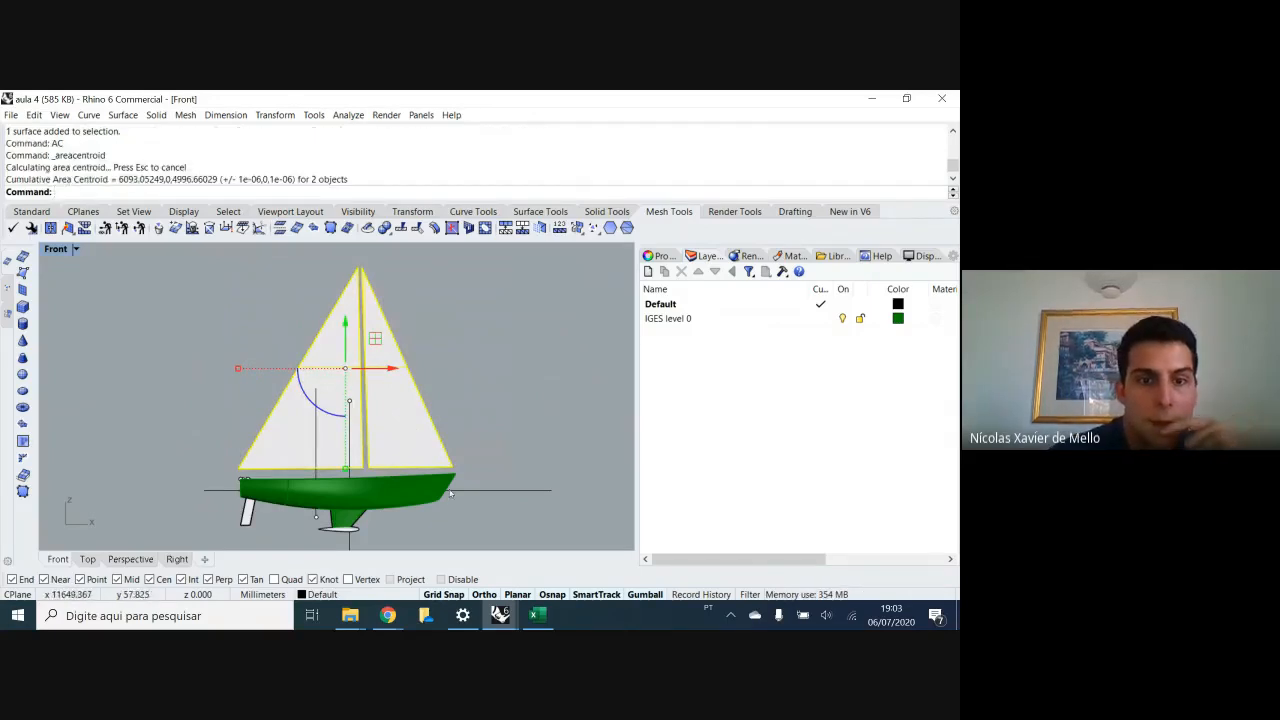
- Inspect the centroid point on the mainsail against the vertical reference lines, with both sail surfaces highlighted
{"action": "scroll", "coordinate": [338, 398], "scroll_direction": "up", "scroll_amount": 5}
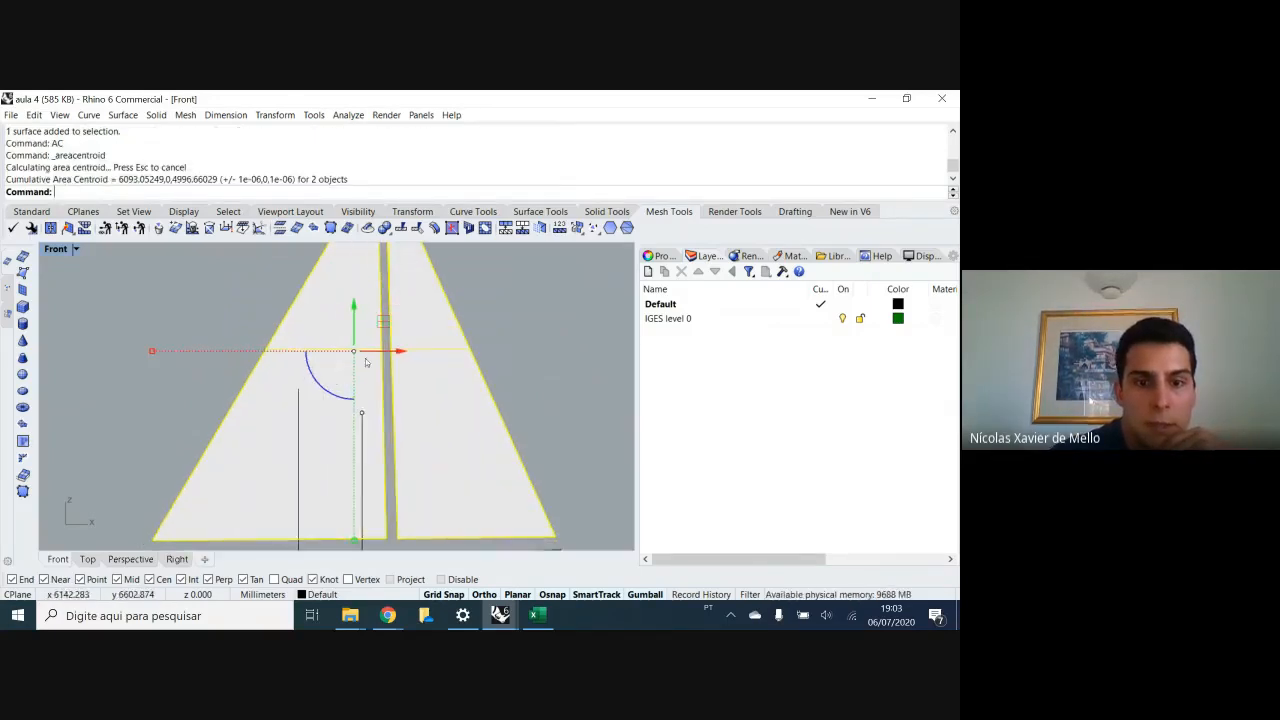
{"action": "key", "text": "Escape"}
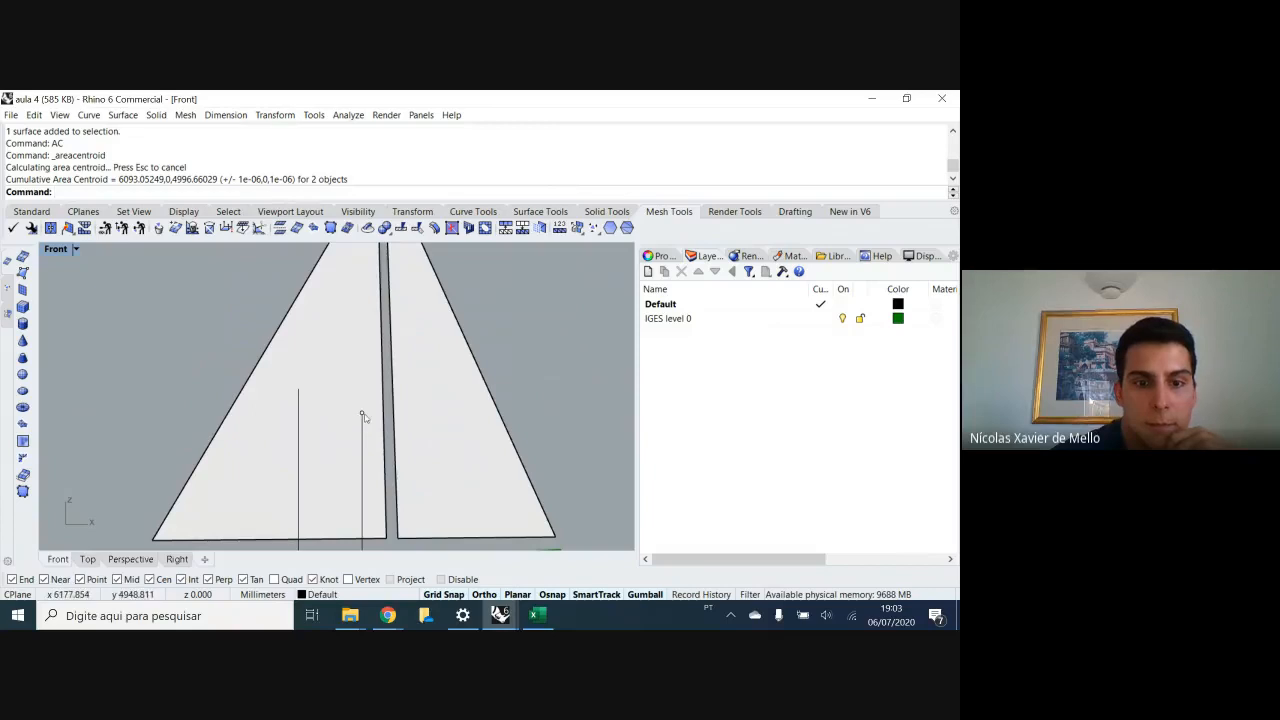
{"action": "left_click", "coordinate": [345, 400]}
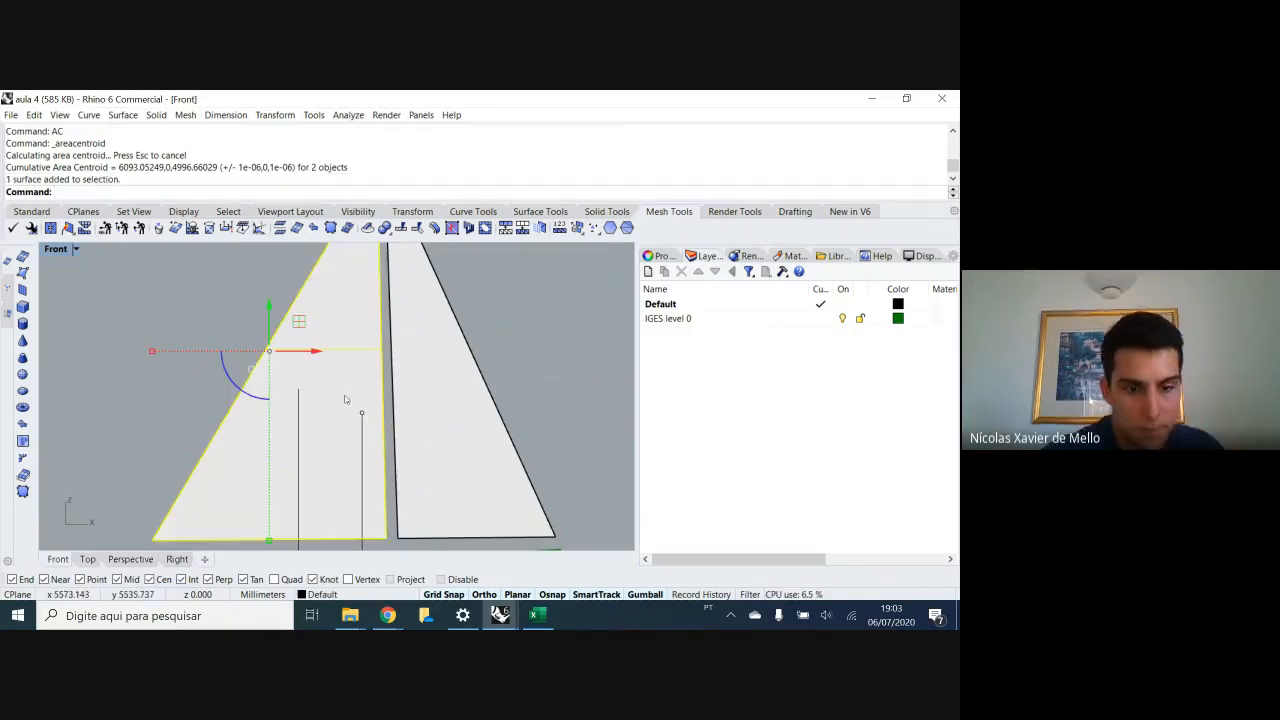
{"action": "left_click", "coordinate": [427, 374], "text": "shift"}
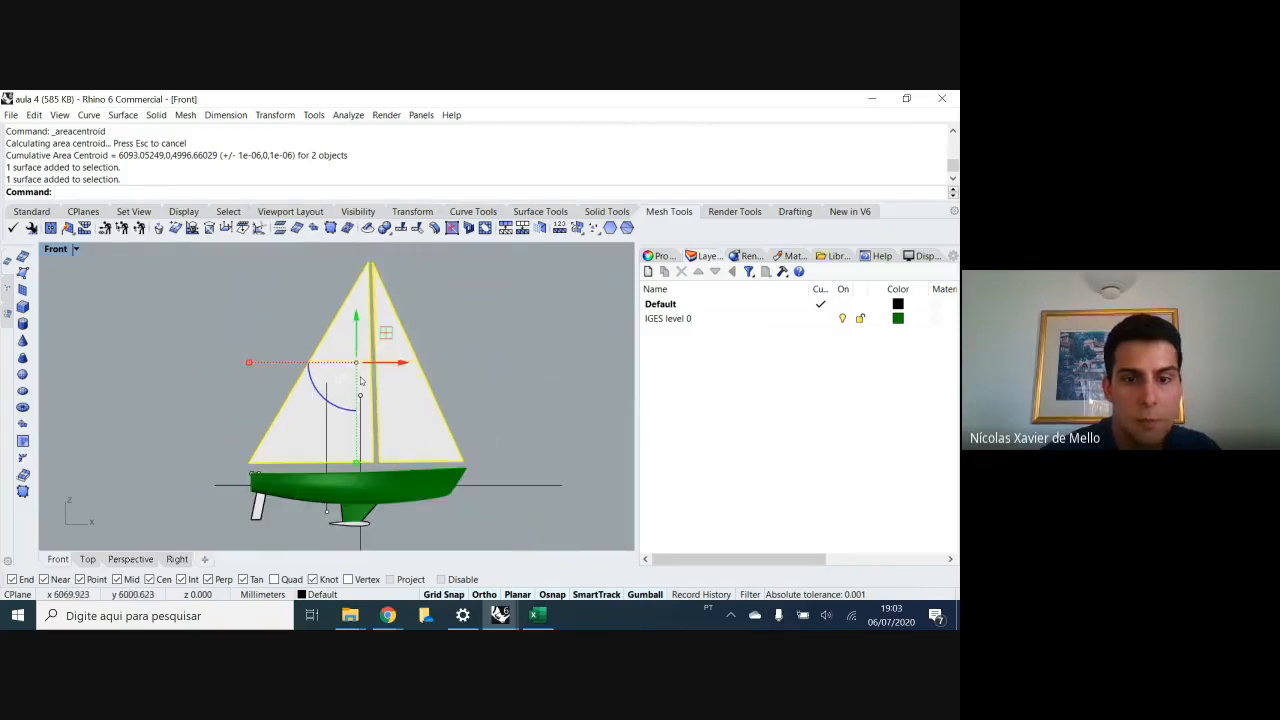
{"action": "scroll", "coordinate": [353, 354], "scroll_direction": "down", "scroll_amount": 4}
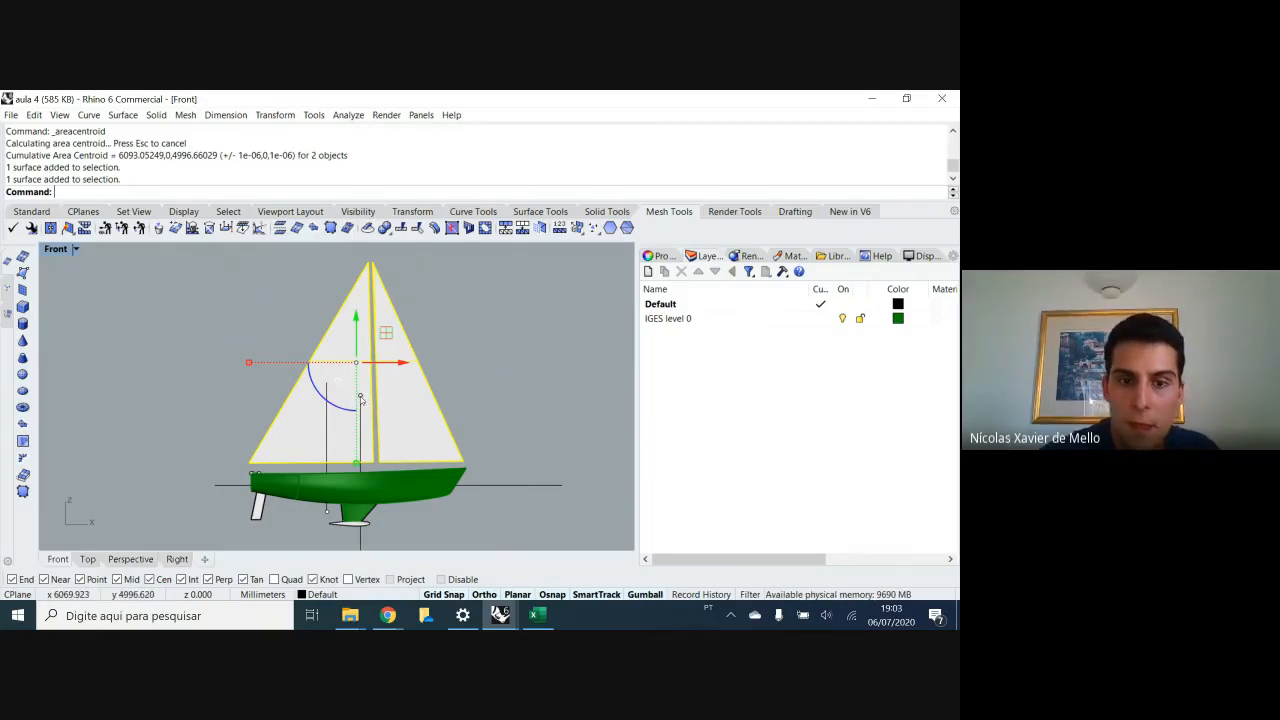
{"action": "key", "text": "Escape"}
- Hide both sail surfaces, leaving their outline curves in place
{"action": "left_click", "coordinate": [360, 396]}
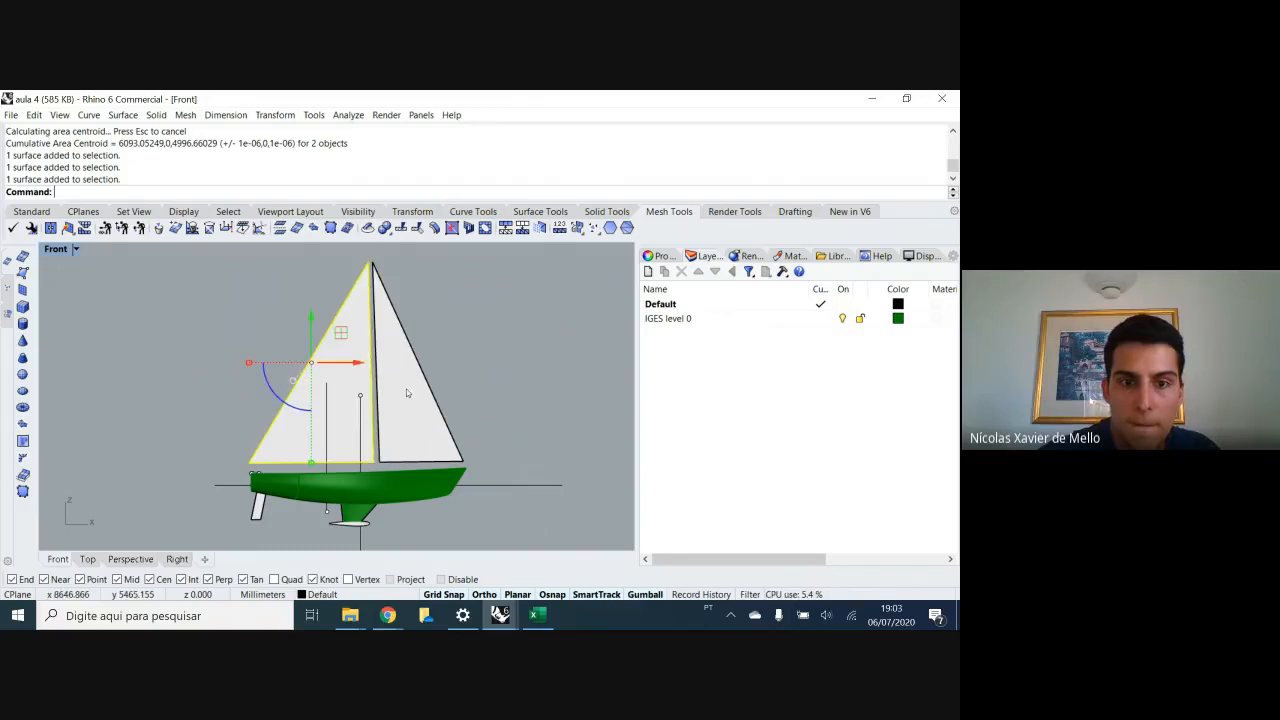
{"action": "left_click", "coordinate": [409, 393], "text": "shift"}
{"action": "middle_click", "coordinate": [409, 393]}
{"action": "left_click", "coordinate": [377, 389]}
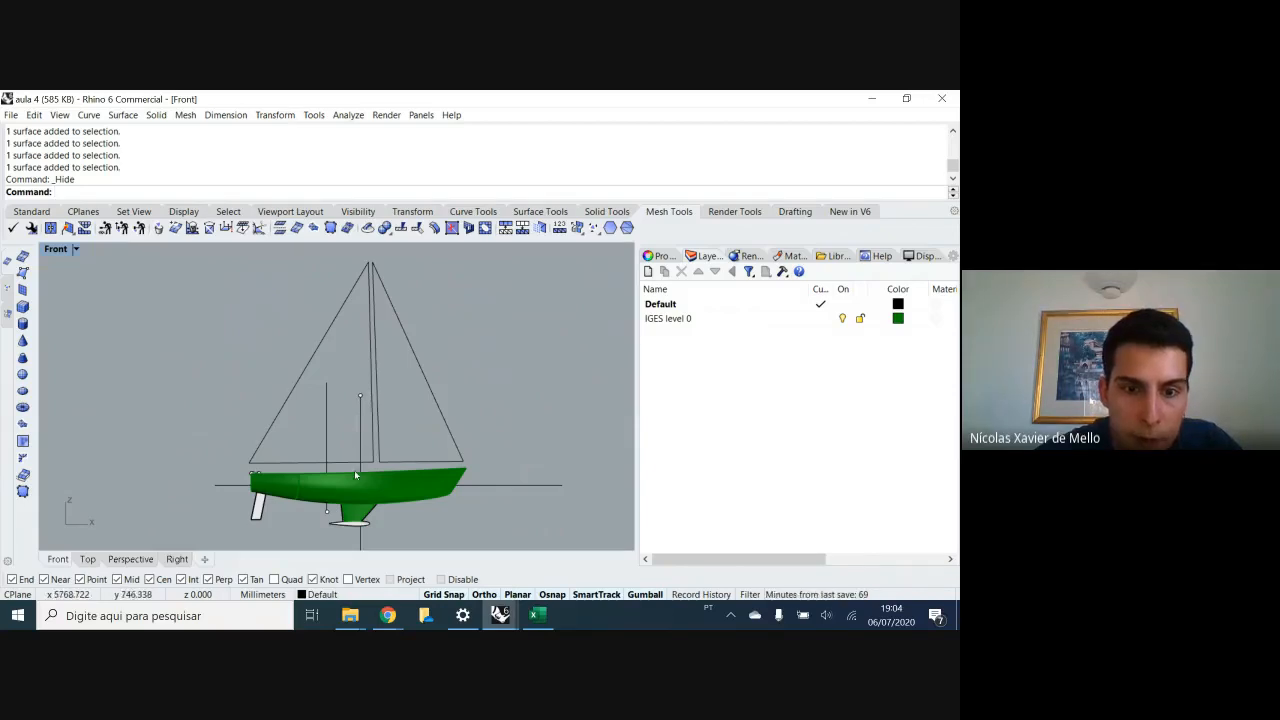
- Sketch a line about 484 mm long down from the hull bottom ahead of the rudder, and a second line from its end forward to the hull near the keel
{"action": "right_click_drag", "start_coordinate": [324, 509], "coordinate": [277, 471]}
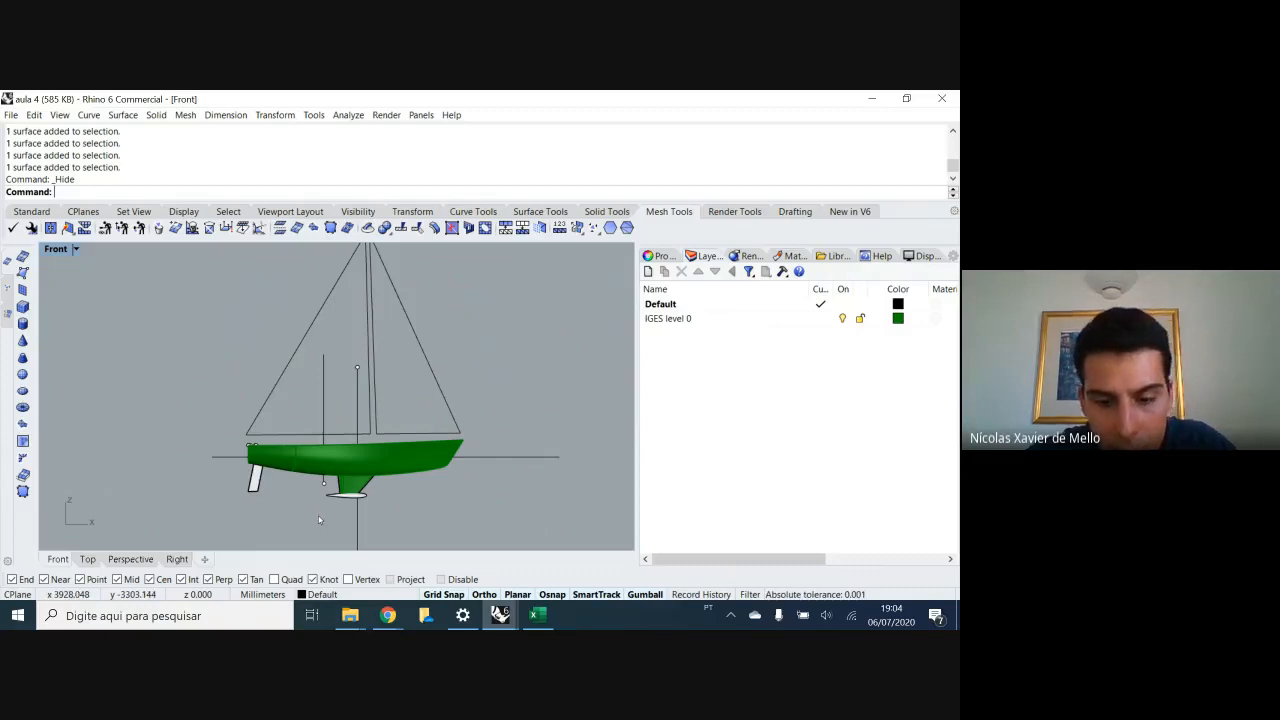
{"action": "type", "text": "l"}
{"action": "key", "text": "Return"}
{"action": "scroll", "coordinate": [280, 480], "scroll_direction": "up", "scroll_amount": 5}
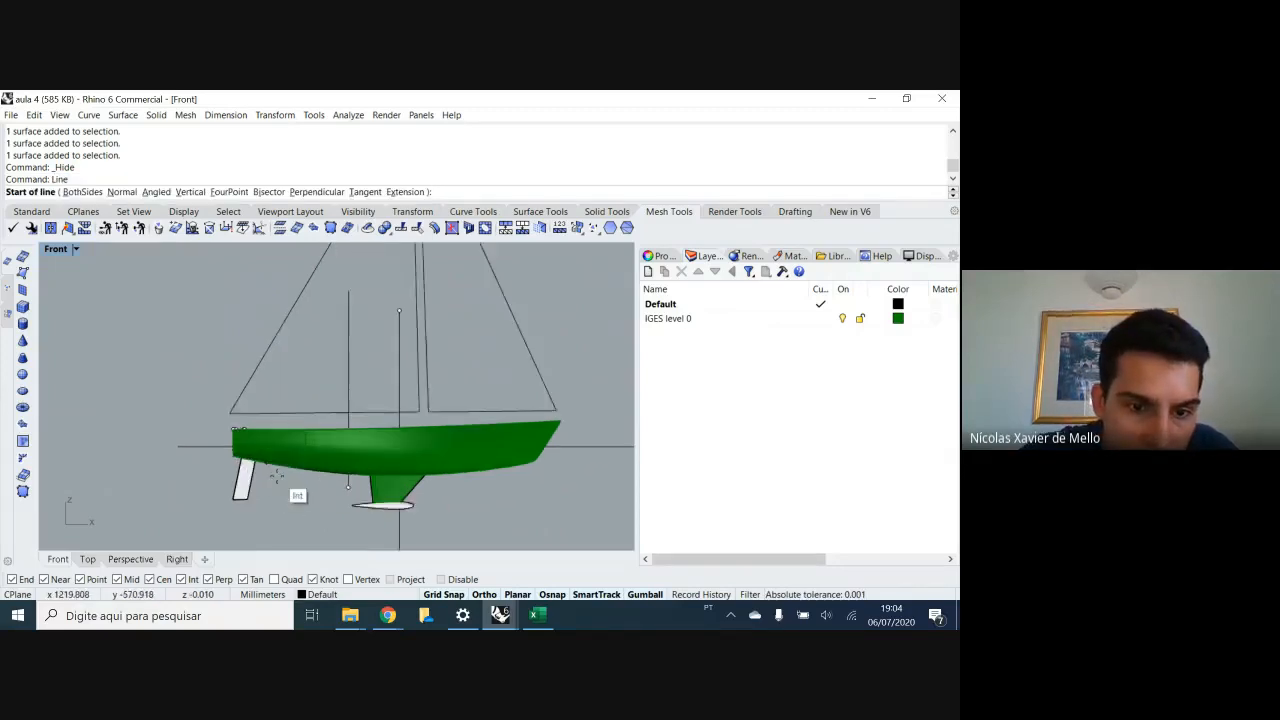
{"action": "left_click", "coordinate": [267, 450]}
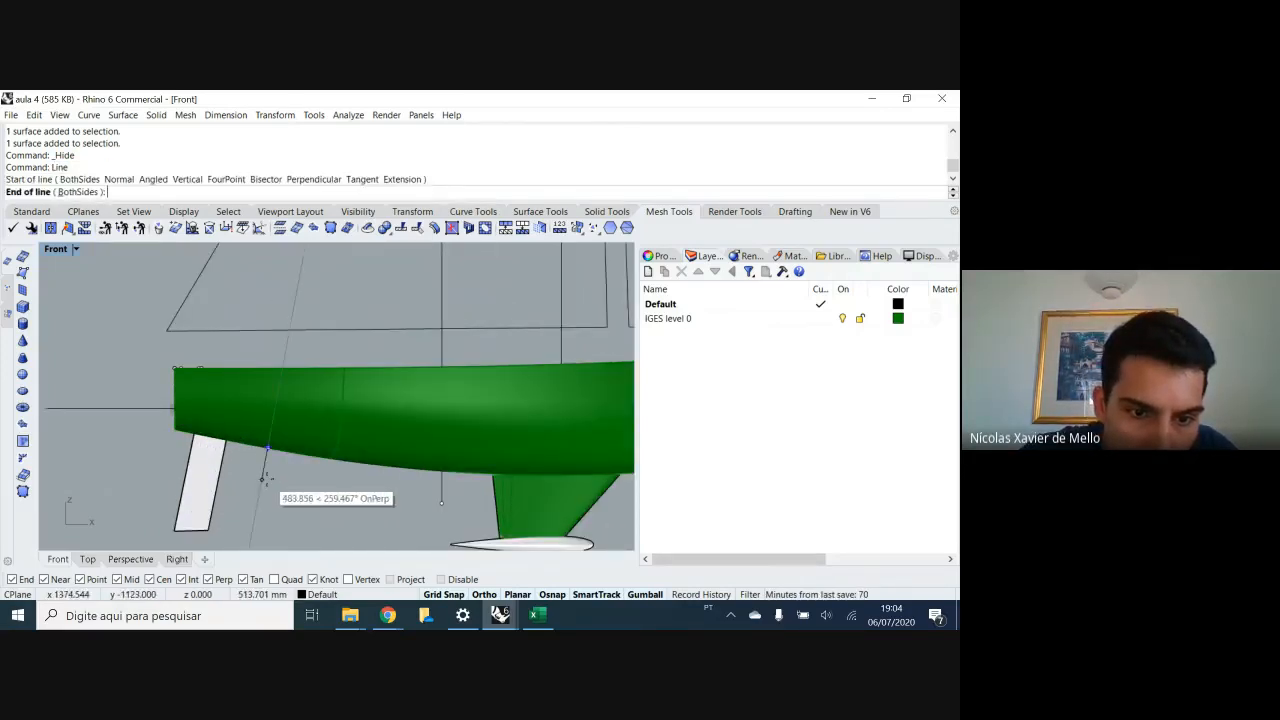
{"action": "left_click", "coordinate": [263, 479]}
{"action": "key", "text": "Return"}
{"action": "left_click", "coordinate": [263, 478]}
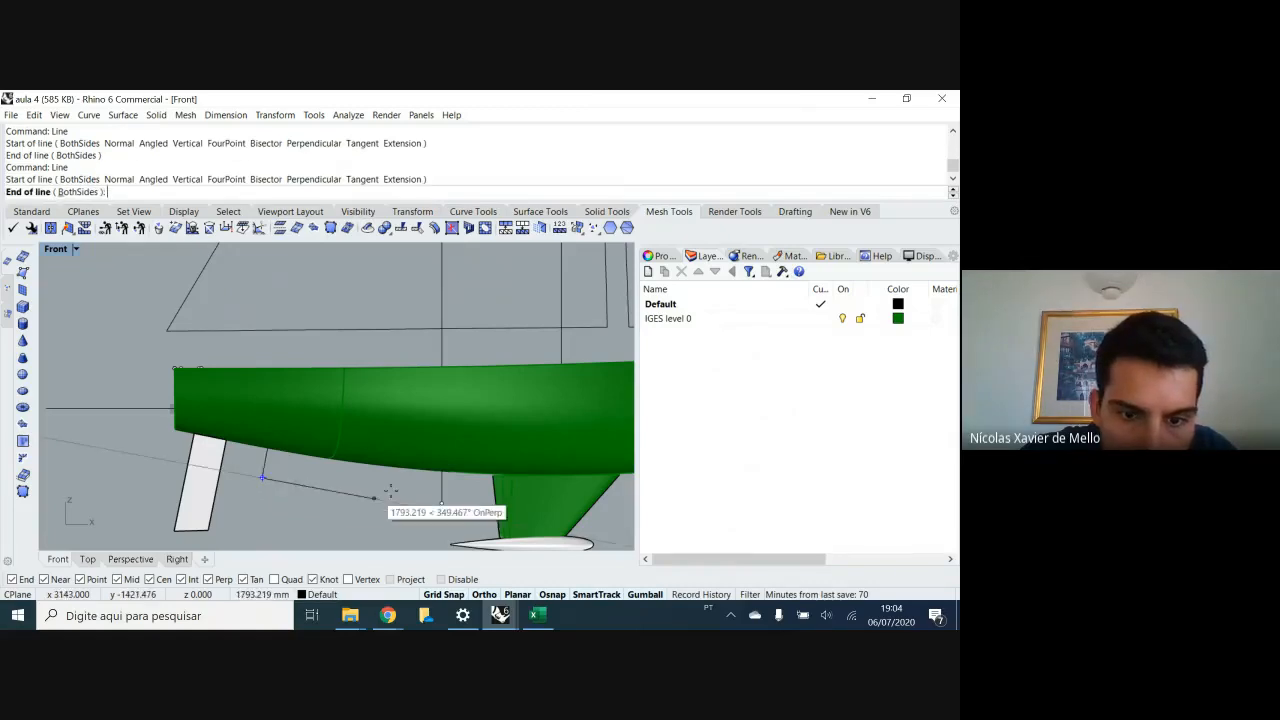
{"action": "left_click", "coordinate": [472, 472]}
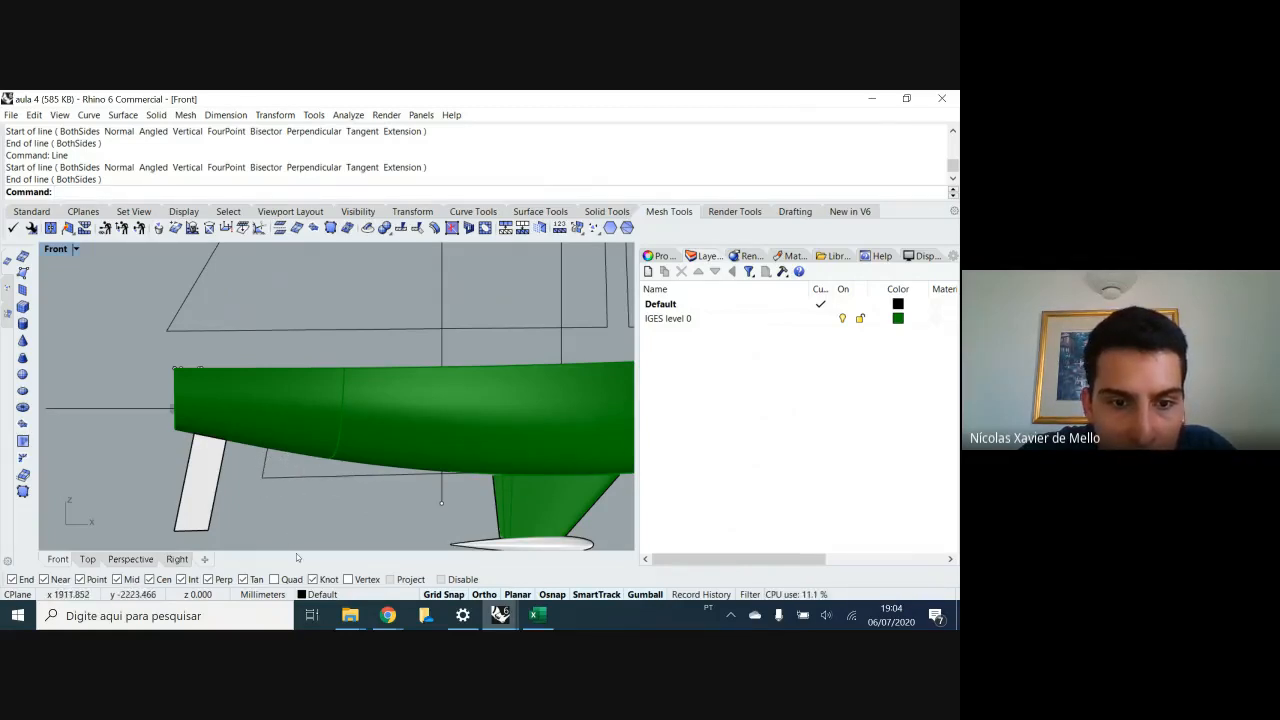
- Delete the two sketched lines beneath the hull between the rudder and the keel
{"action": "left_click", "coordinate": [257, 474]}
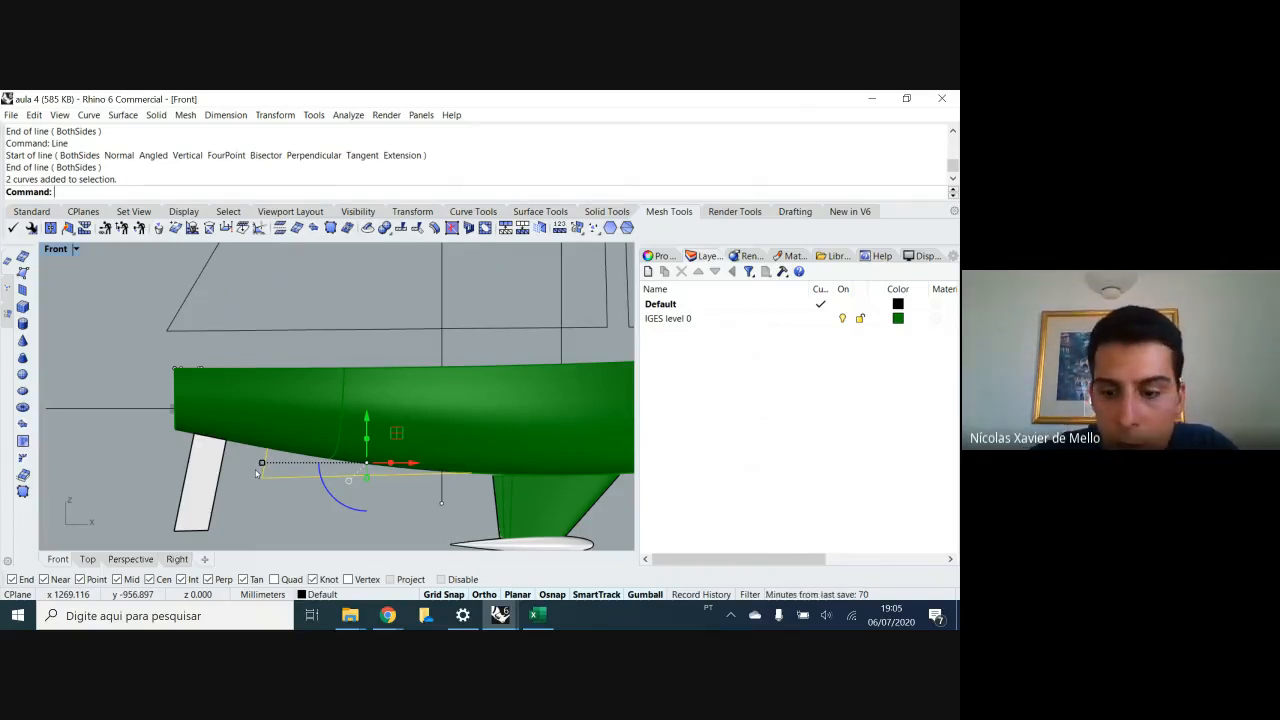
{"action": "key", "text": "Delete"}
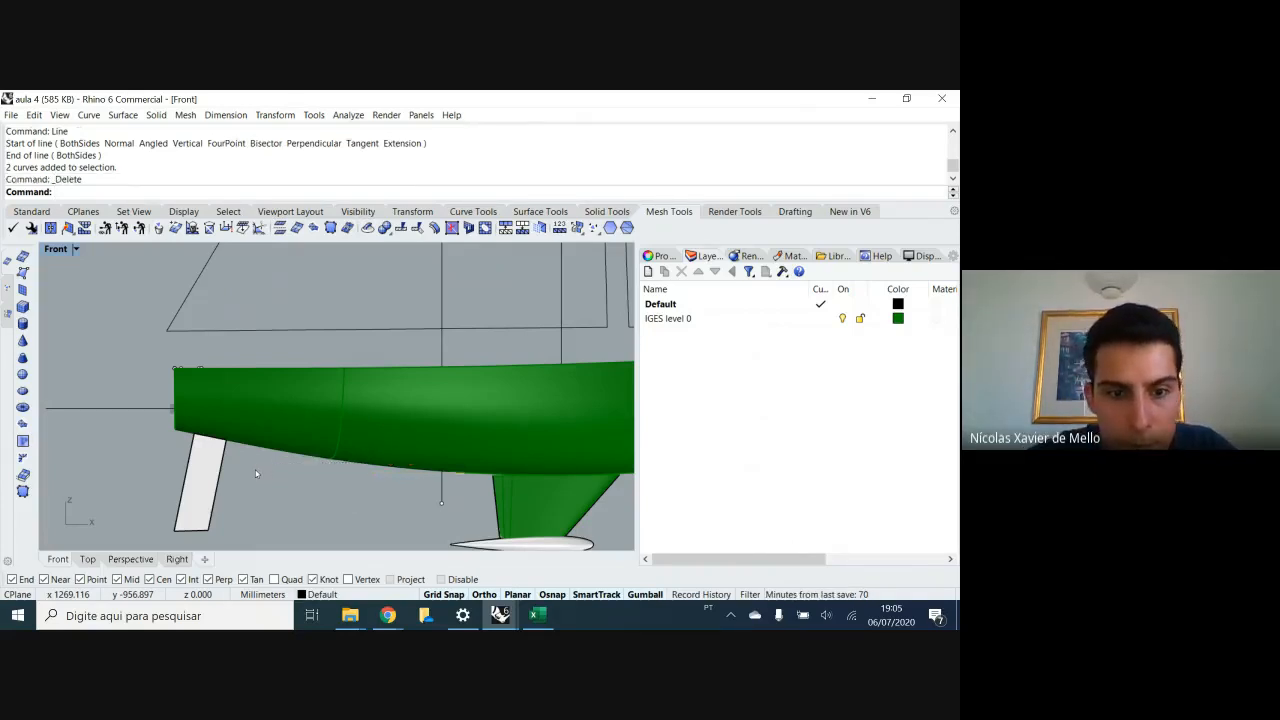
{"action": "scroll", "coordinate": [314, 496], "scroll_direction": "down", "scroll_amount": 2}
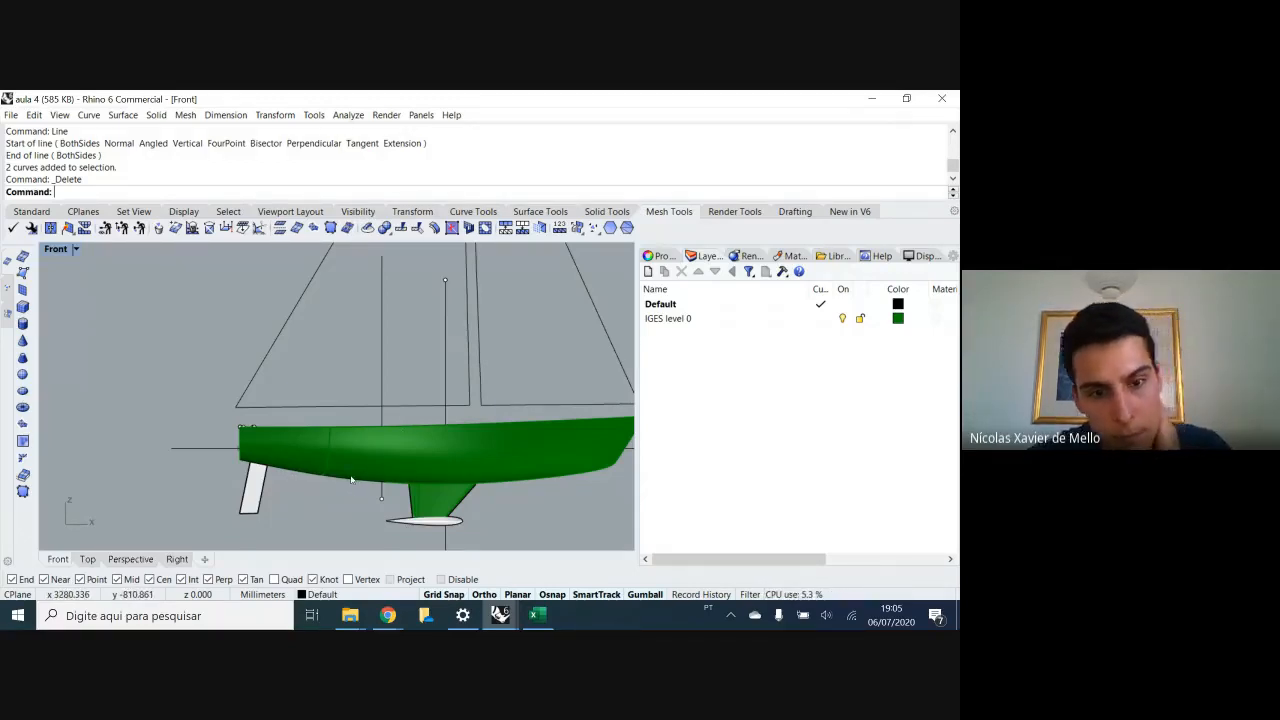
- Create a rectangular plane surface with corners on the waterline ahead of the bow and below the keel behind the rudder
{"action": "scroll", "coordinate": [332, 489], "scroll_direction": "down", "scroll_amount": 1}
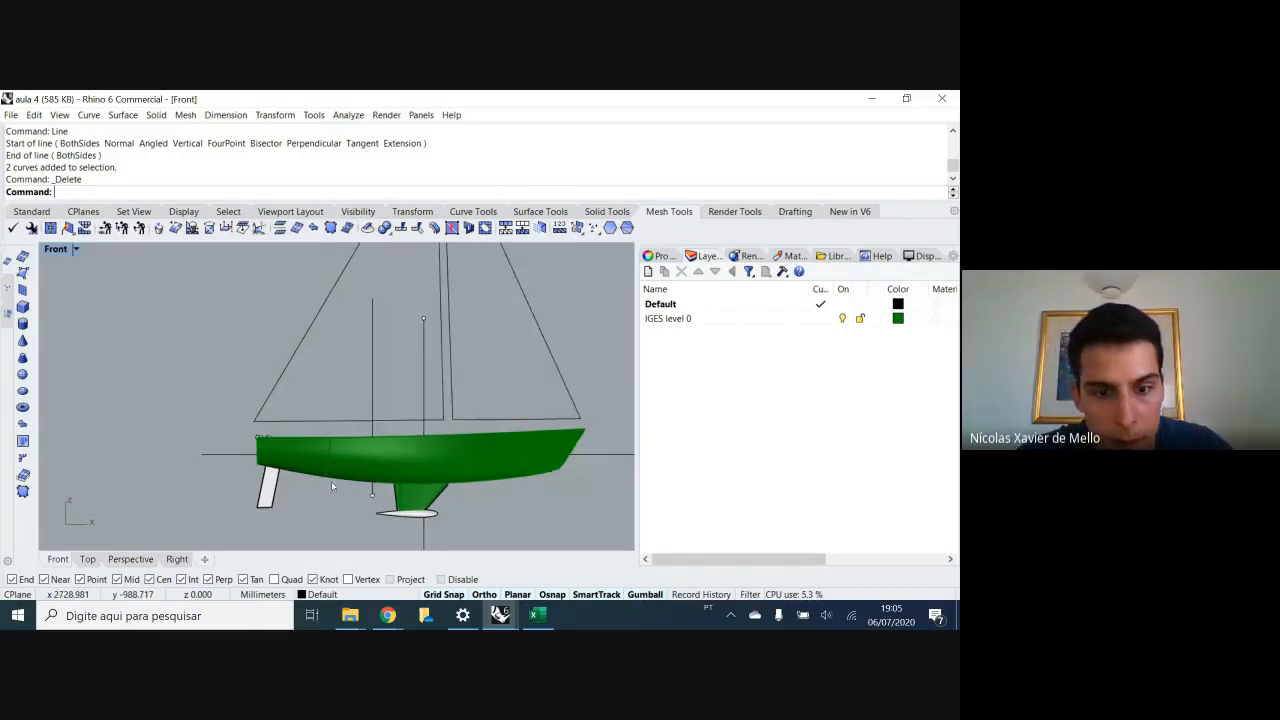
{"action": "left_click", "coordinate": [423, 503]}
{"action": "left_click", "coordinate": [440, 520]}
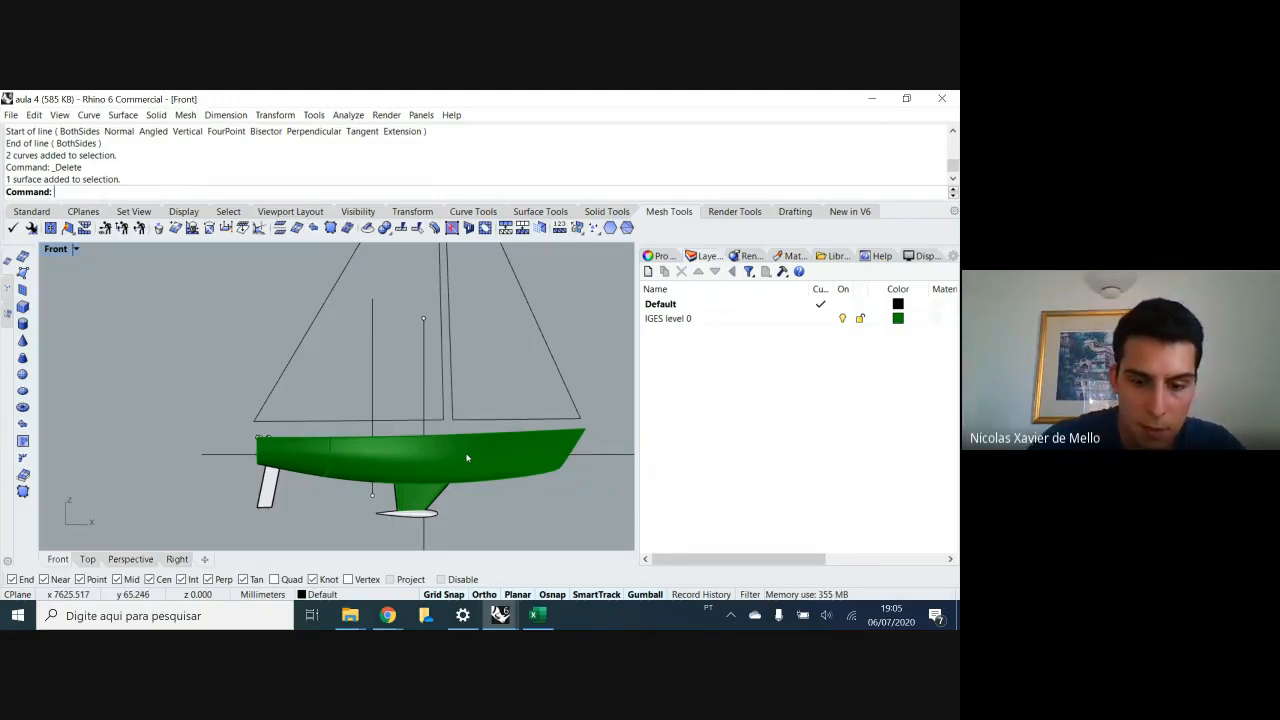
{"action": "type", "text": "Plnae"}
{"action": "key", "text": "Return"}
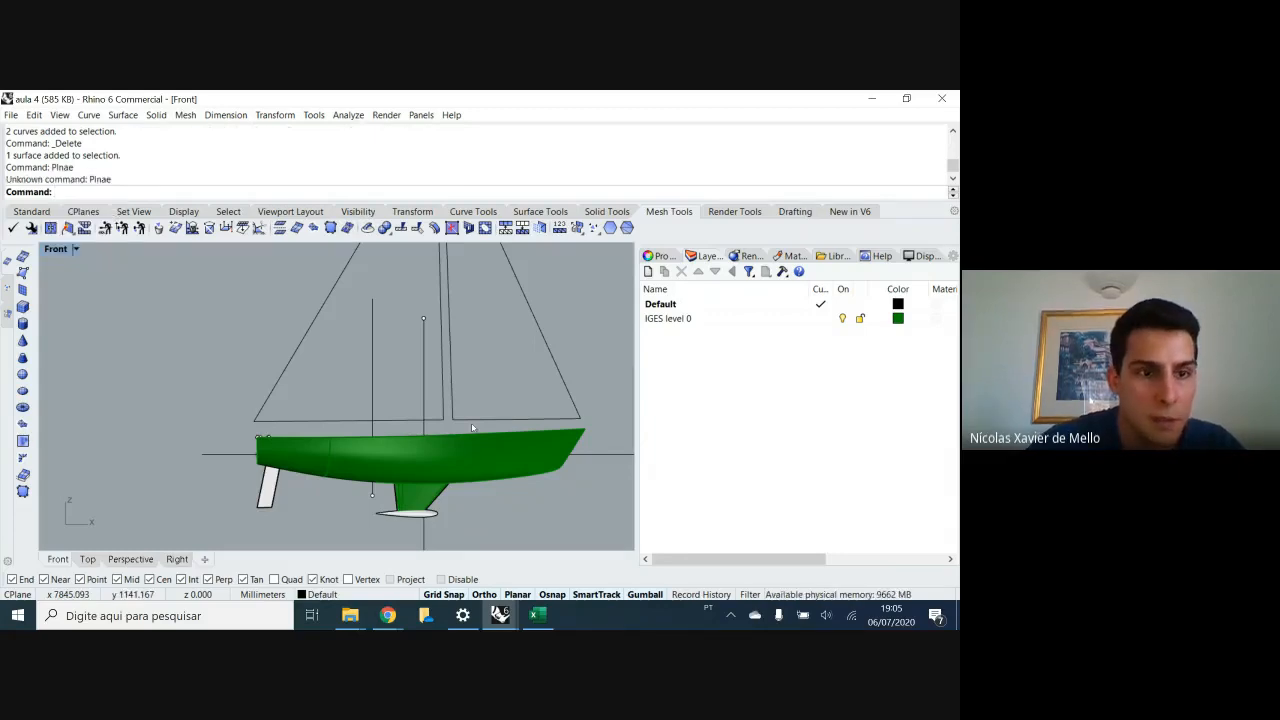
{"action": "type", "text": "Plane"}
{"action": "key", "text": "Return"}
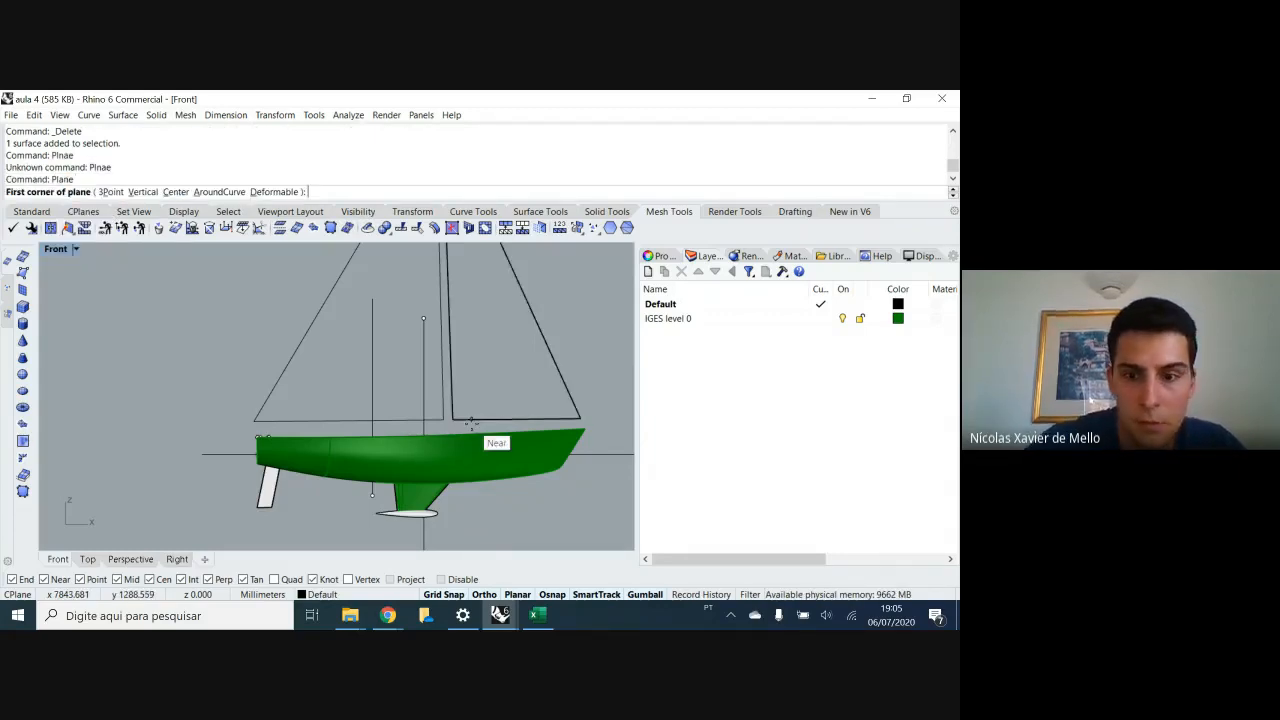
{"action": "left_click", "coordinate": [613, 455]}
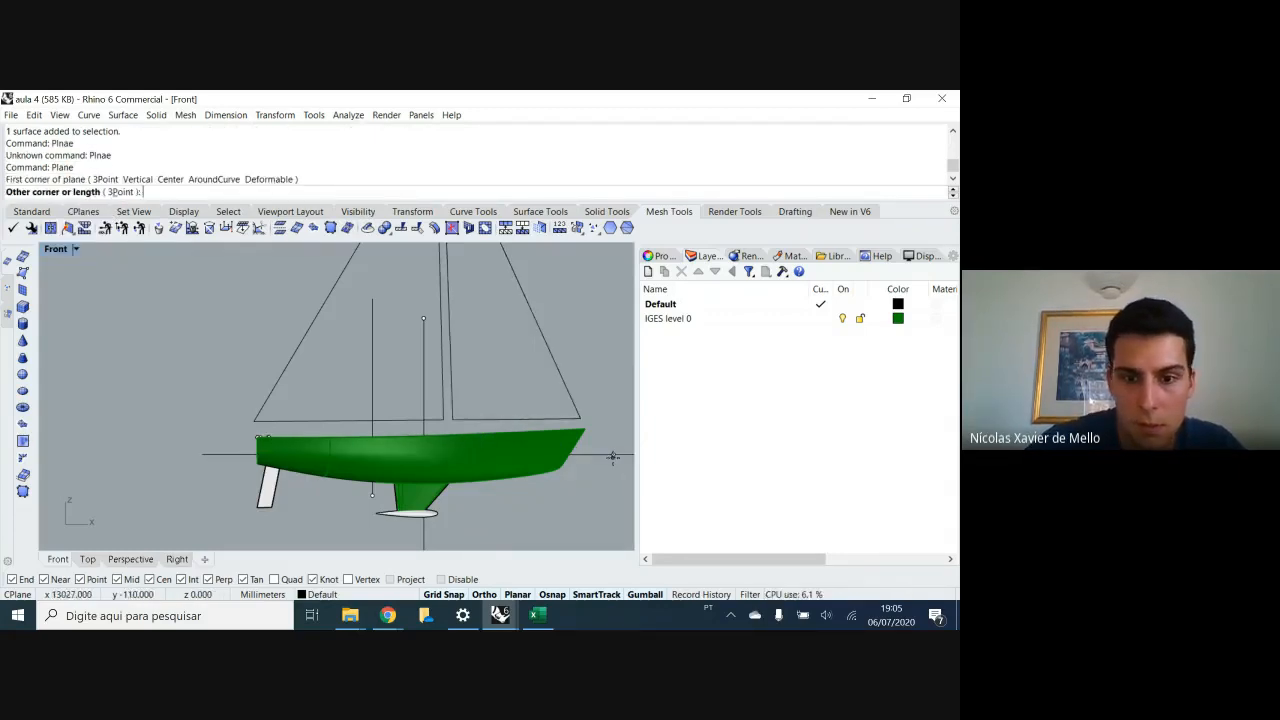
{"action": "left_click", "coordinate": [222, 528]}
{"action": "scroll", "coordinate": [312, 512], "scroll_direction": "down", "scroll_amount": 3}
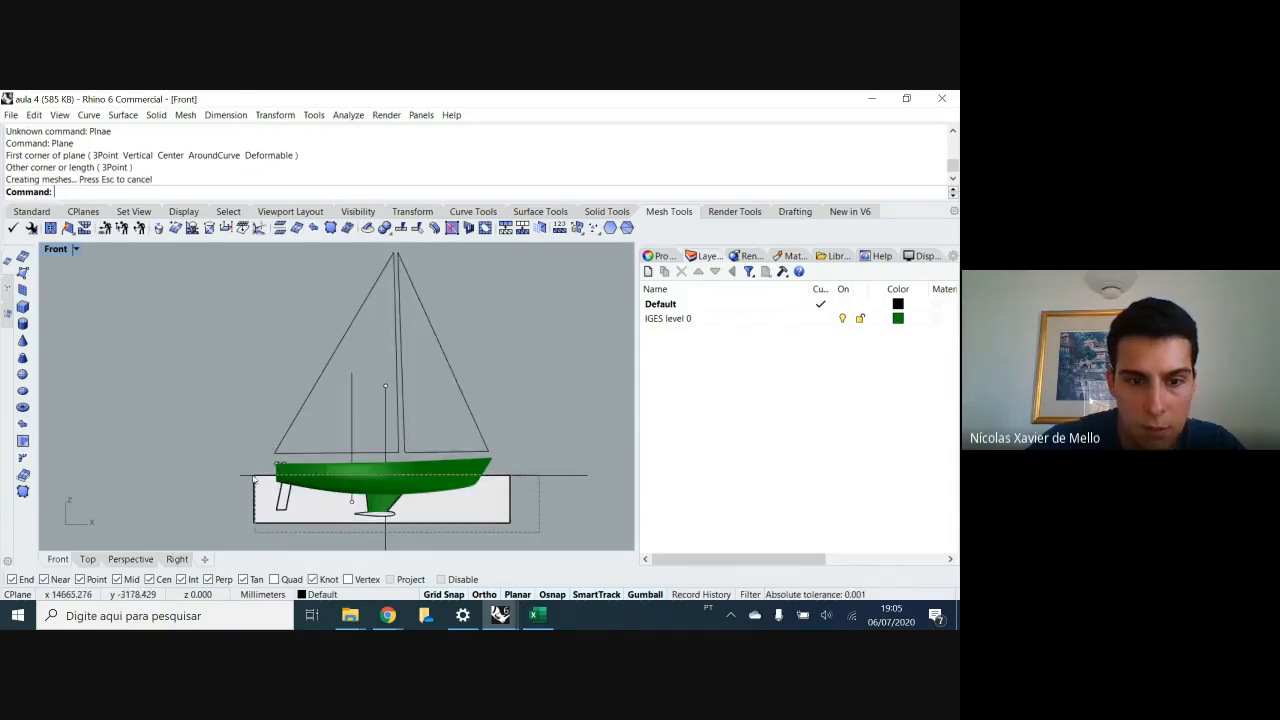
- Trim away the rectangular plane outside the underwater profile, using the hull, keel, bulb and rudder geometry as cutters
{"action": "left_click_drag", "start_coordinate": [254, 478], "coordinate": [254, 478]}
{"action": "type", "text": "tr"}
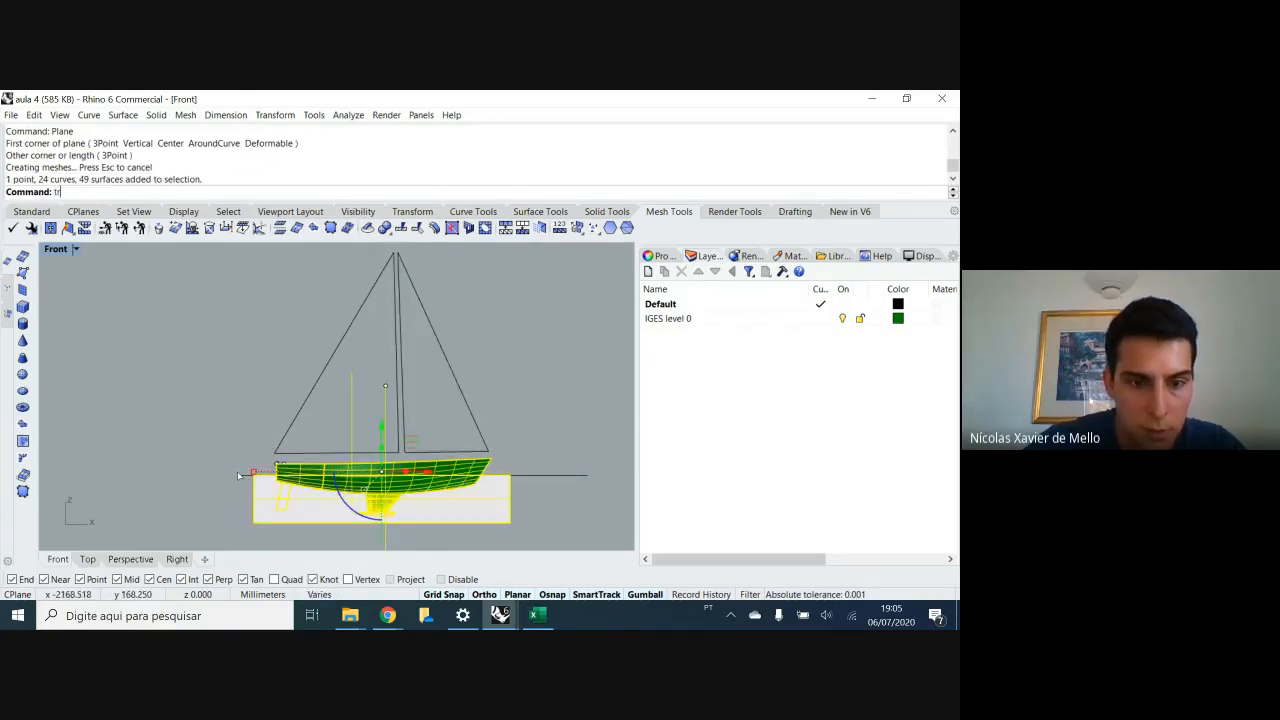
{"action": "type", "text": "im"}
{"action": "key", "text": "Return"}
{"action": "left_click", "coordinate": [268, 510]}
{"action": "left_click", "coordinate": [487, 520]}
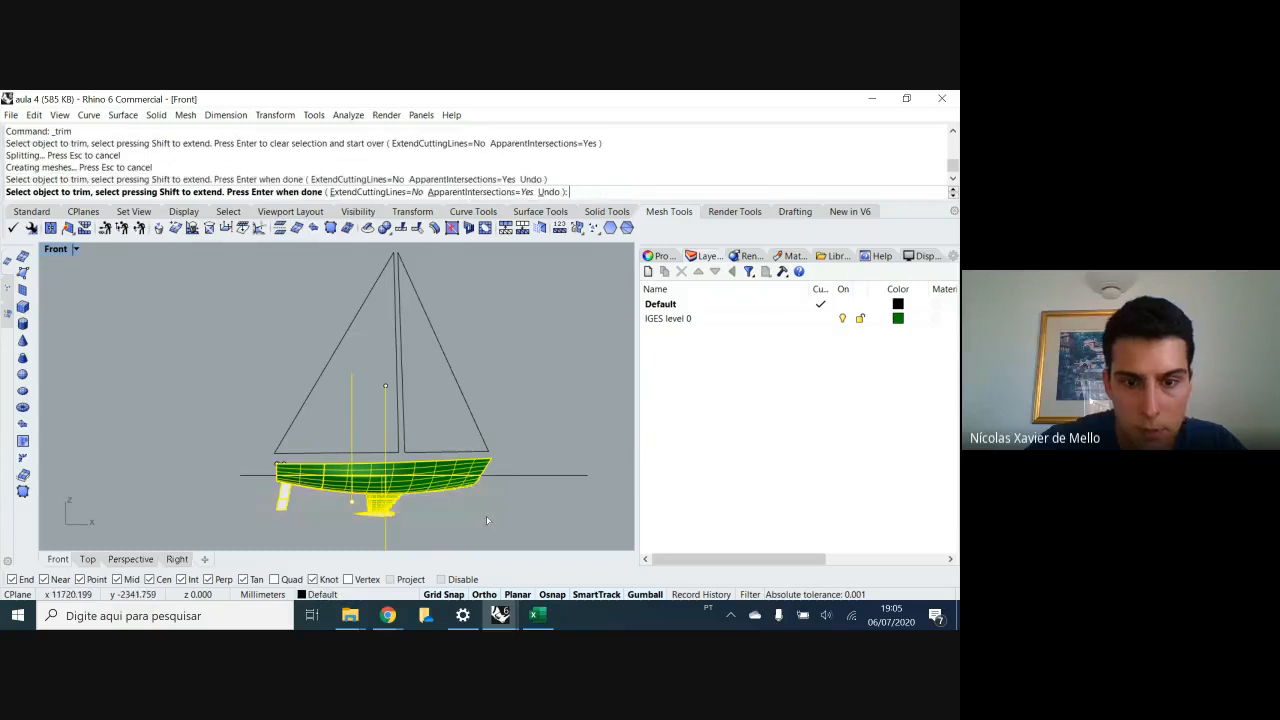
{"action": "key", "text": "Return"}
- Turn off the IGES level 0 layer to hide the green hull surfaces
{"action": "left_click", "coordinate": [458, 467]}
{"action": "key", "text": "Escape"}
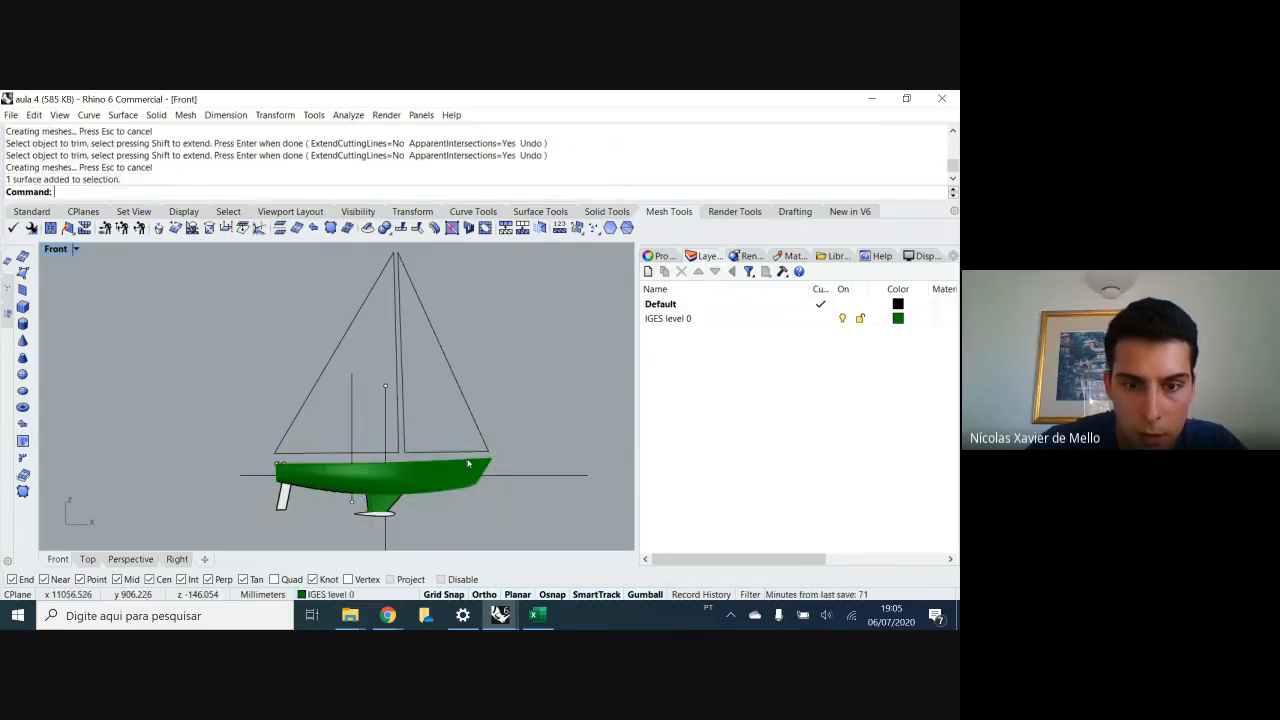
{"action": "left_click", "coordinate": [458, 467]}
{"action": "left_click", "coordinate": [458, 467]}
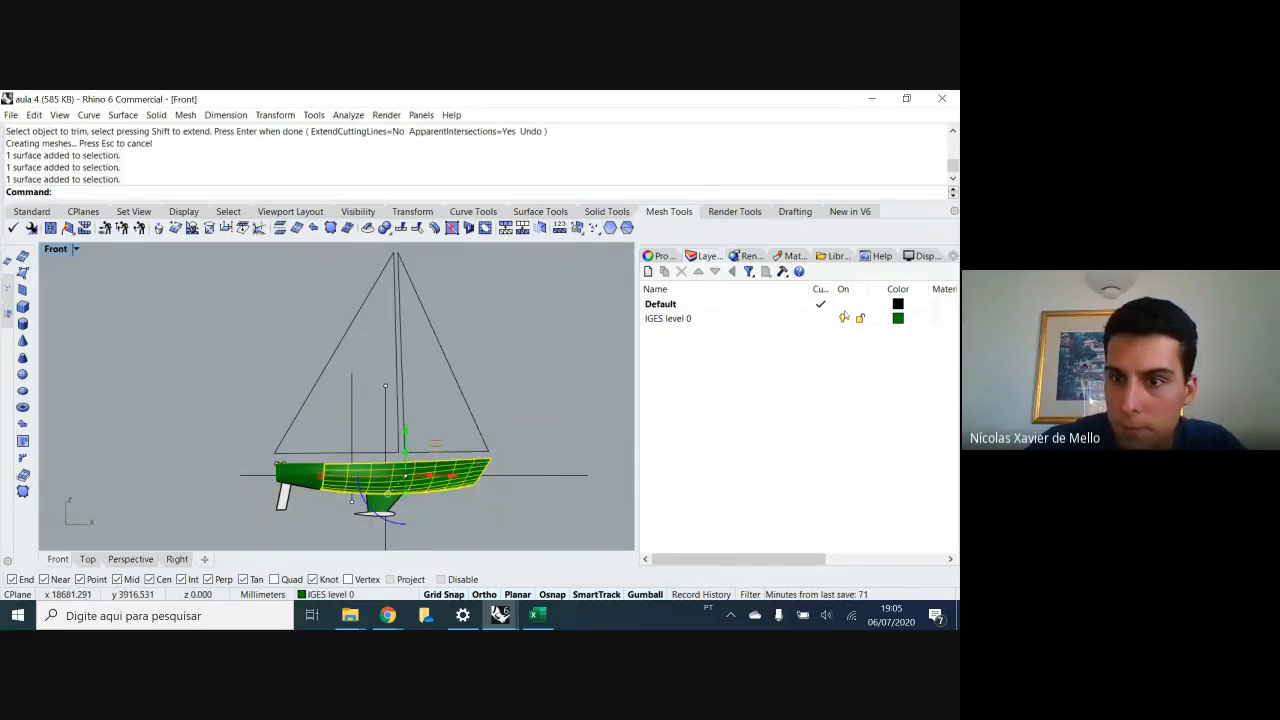
{"action": "left_click", "coordinate": [843, 318]}
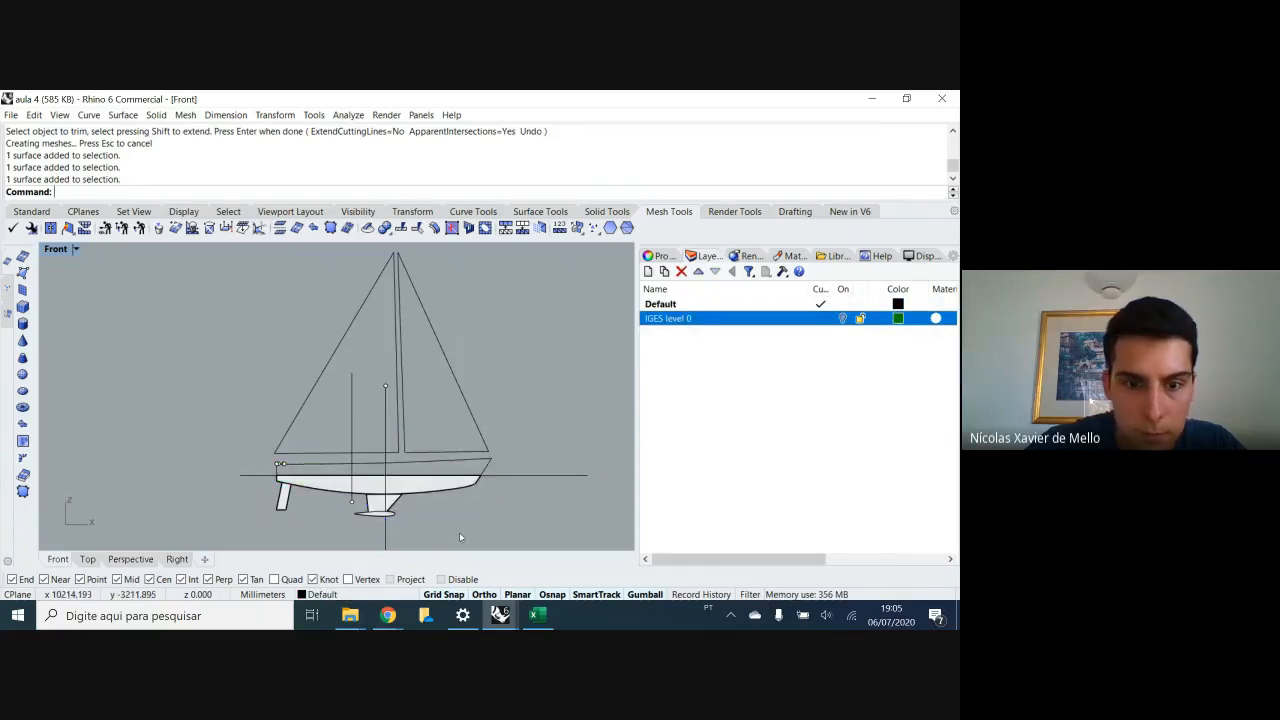
{"action": "right_click_drag", "start_coordinate": [464, 533], "coordinate": [481, 508]}
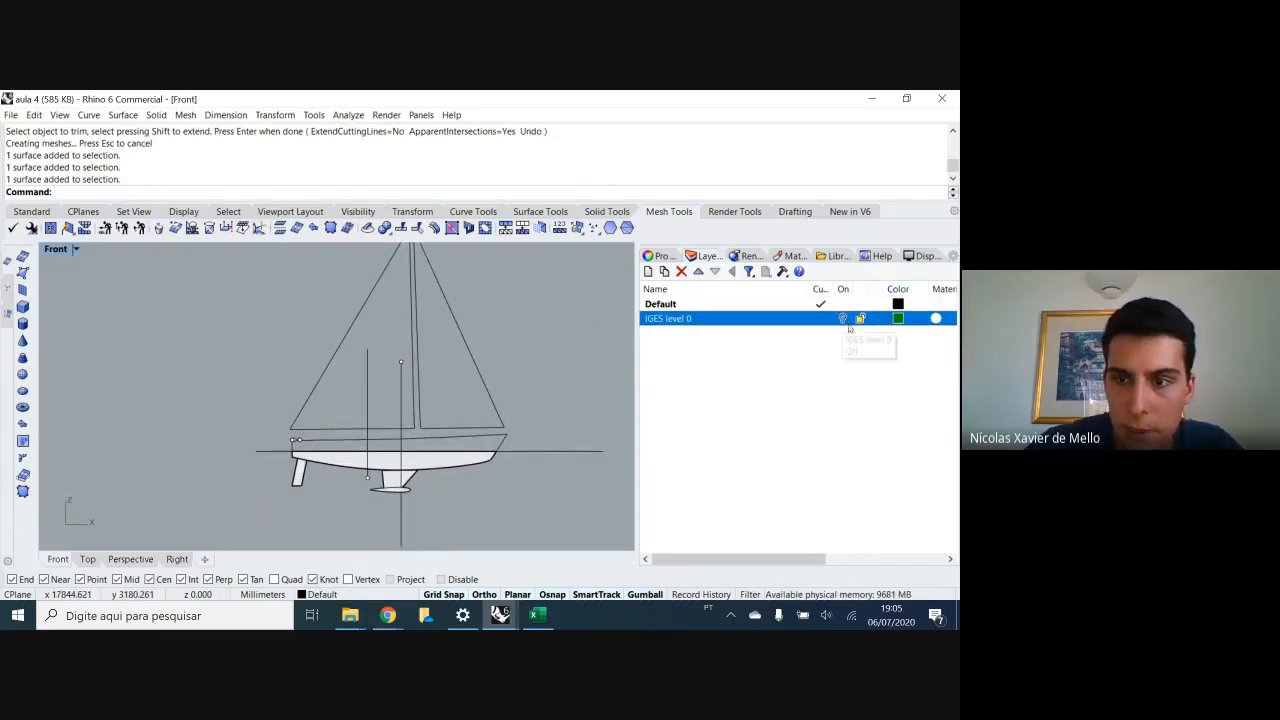
{"action": "scroll", "coordinate": [438, 462], "scroll_direction": "up", "scroll_amount": 4}
{"action": "left_click", "coordinate": [373, 430]}
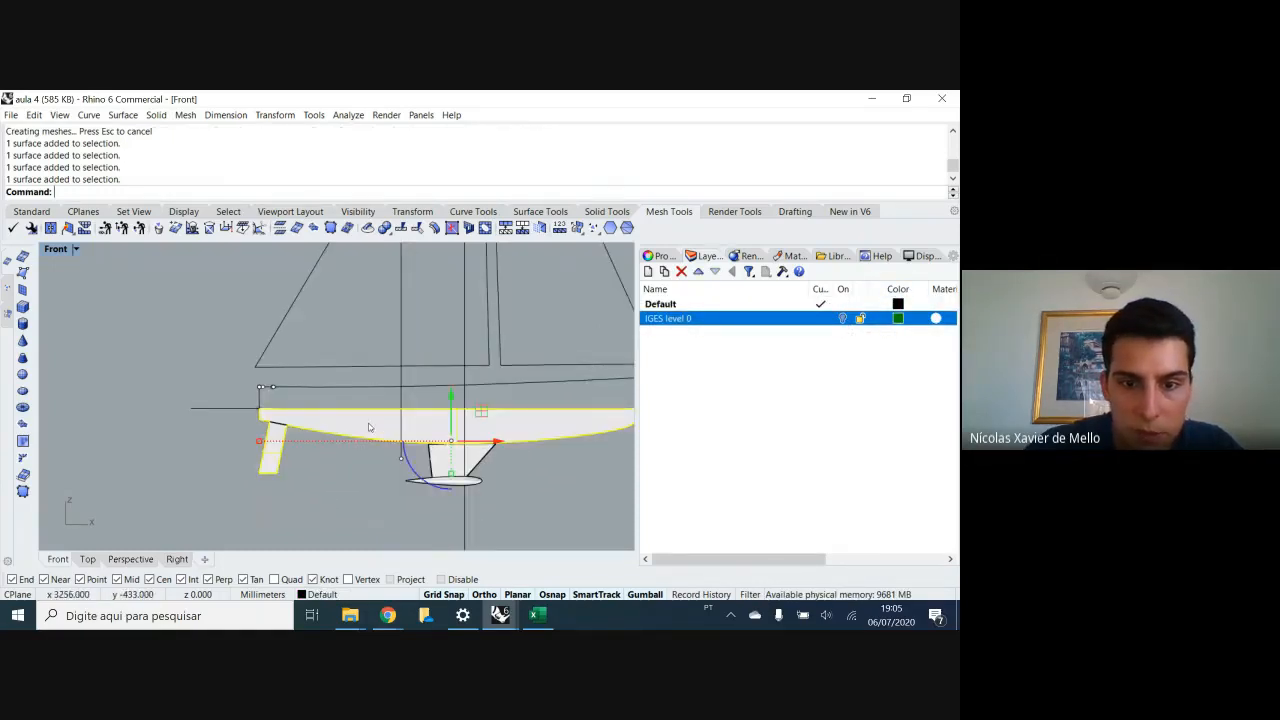
{"action": "scroll", "coordinate": [413, 463], "scroll_direction": "up", "scroll_amount": 2}
{"action": "left_click", "coordinate": [449, 455]}
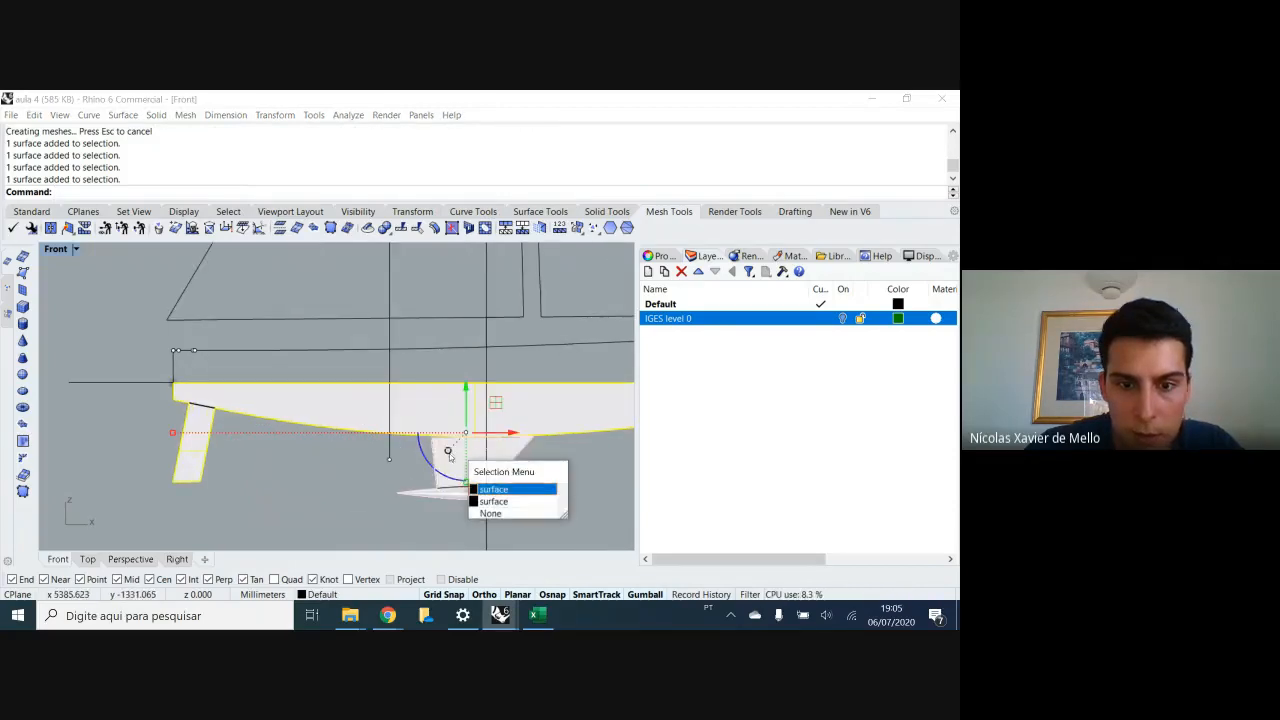
{"action": "left_click", "coordinate": [505, 494]}
{"action": "scroll", "coordinate": [362, 490], "scroll_direction": "down", "scroll_amount": 7}
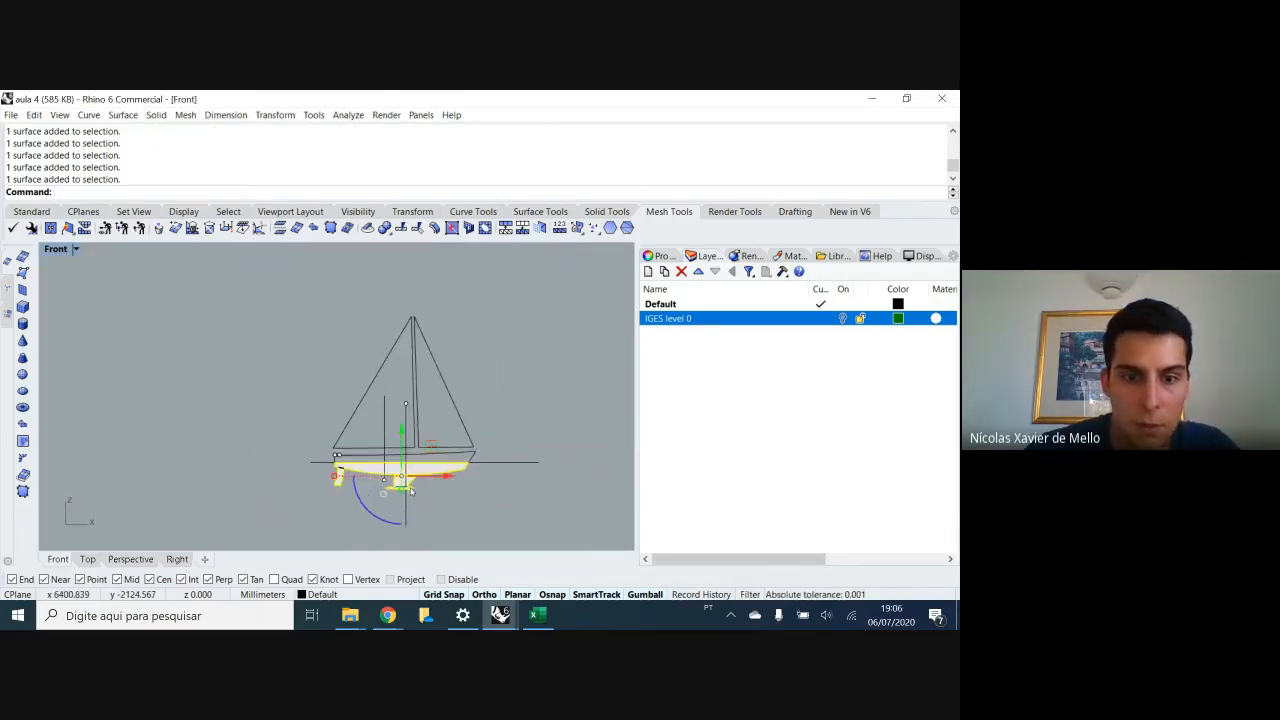
- Hide the rounded three-dimensional bulb surface at the foot of the keel, leaving its flat profile
{"action": "scroll", "coordinate": [375, 495], "scroll_direction": "up", "scroll_amount": 5}
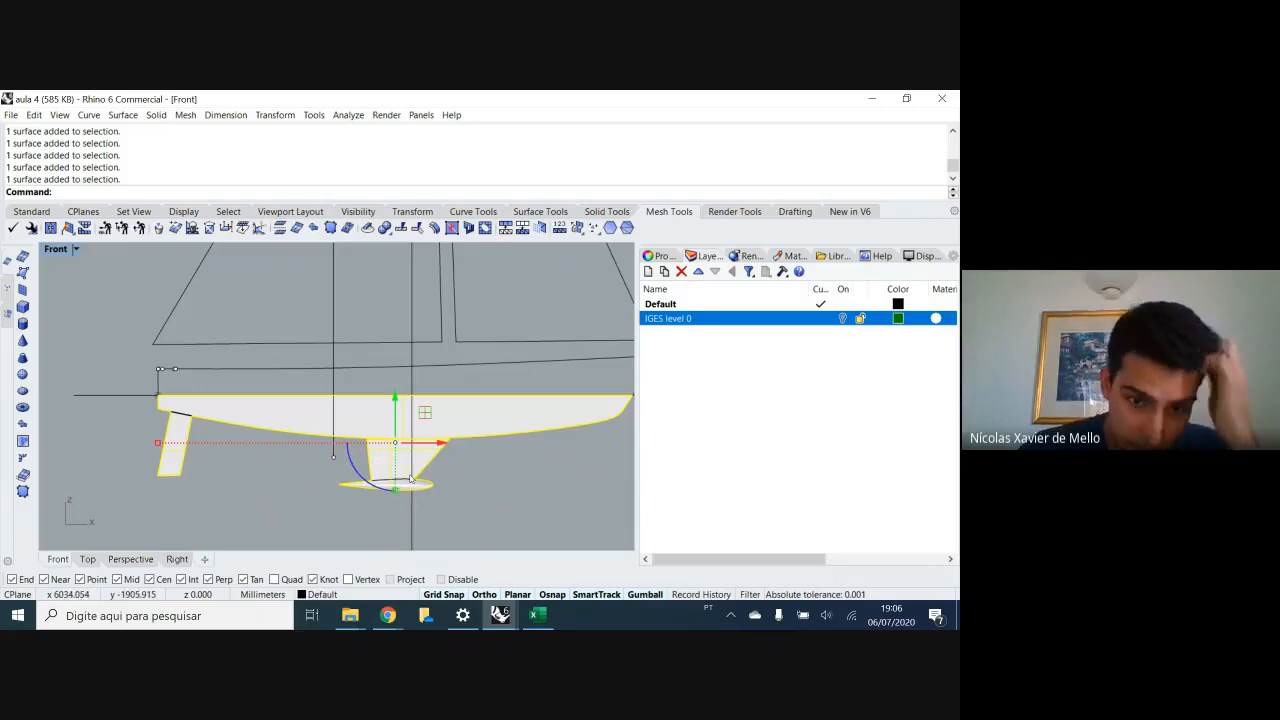
{"action": "scroll", "coordinate": [405, 491], "scroll_direction": "up", "scroll_amount": 2}
{"action": "scroll", "coordinate": [405, 491], "scroll_direction": "up", "scroll_amount": 6}
{"action": "left_click", "coordinate": [403, 494]}
{"action": "key", "text": "Escape"}
{"action": "left_click", "coordinate": [403, 494]}
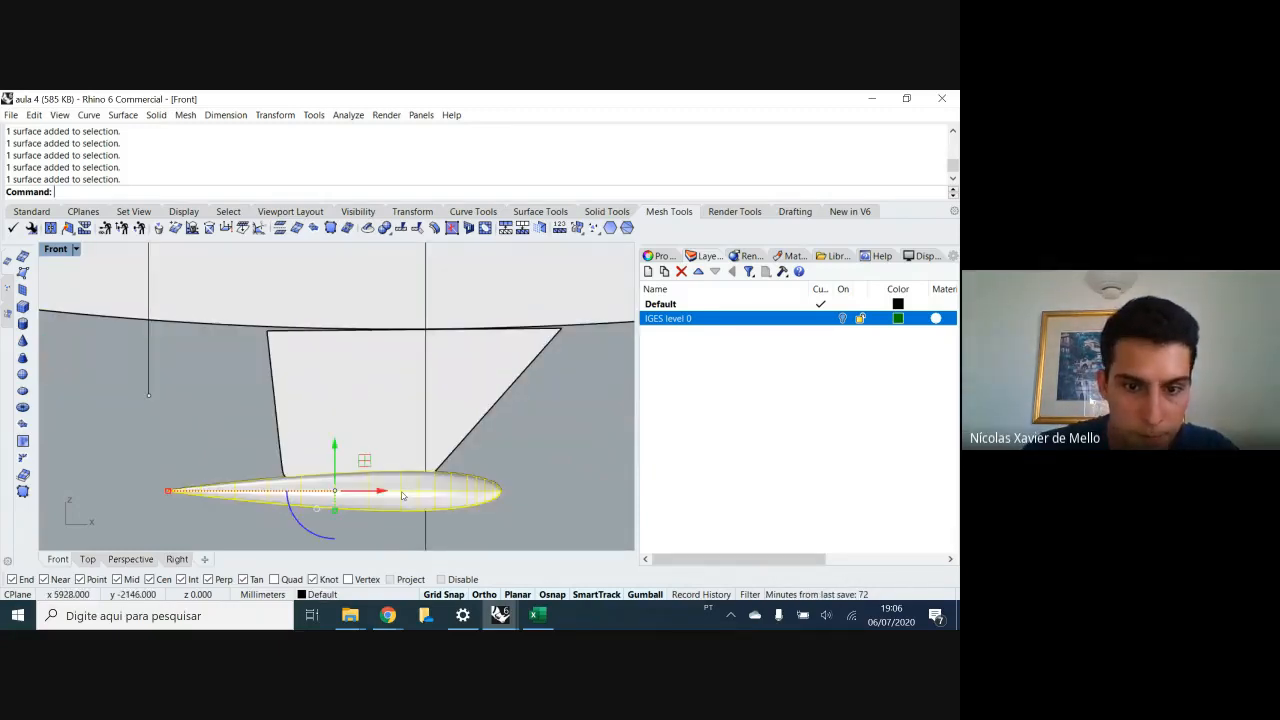
{"action": "middle_click", "coordinate": [403, 493]}
{"action": "left_click", "coordinate": [370, 488]}
{"action": "scroll", "coordinate": [378, 499], "scroll_direction": "down", "scroll_amount": 8}
- Calculate the combined area centroid of the flat underwater hull profile and the flat keel profile surface
{"action": "left_click", "coordinate": [364, 466]}
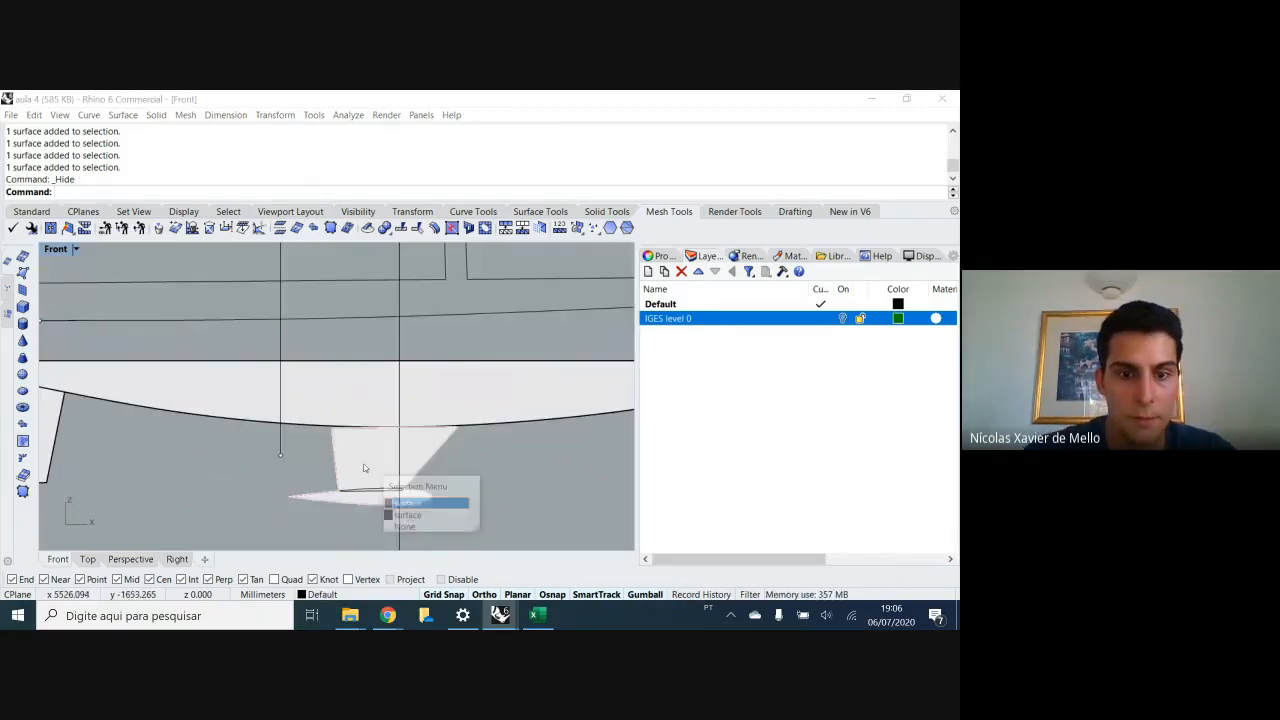
{"action": "left_click", "coordinate": [364, 410]}
{"action": "left_click", "coordinate": [436, 447]}
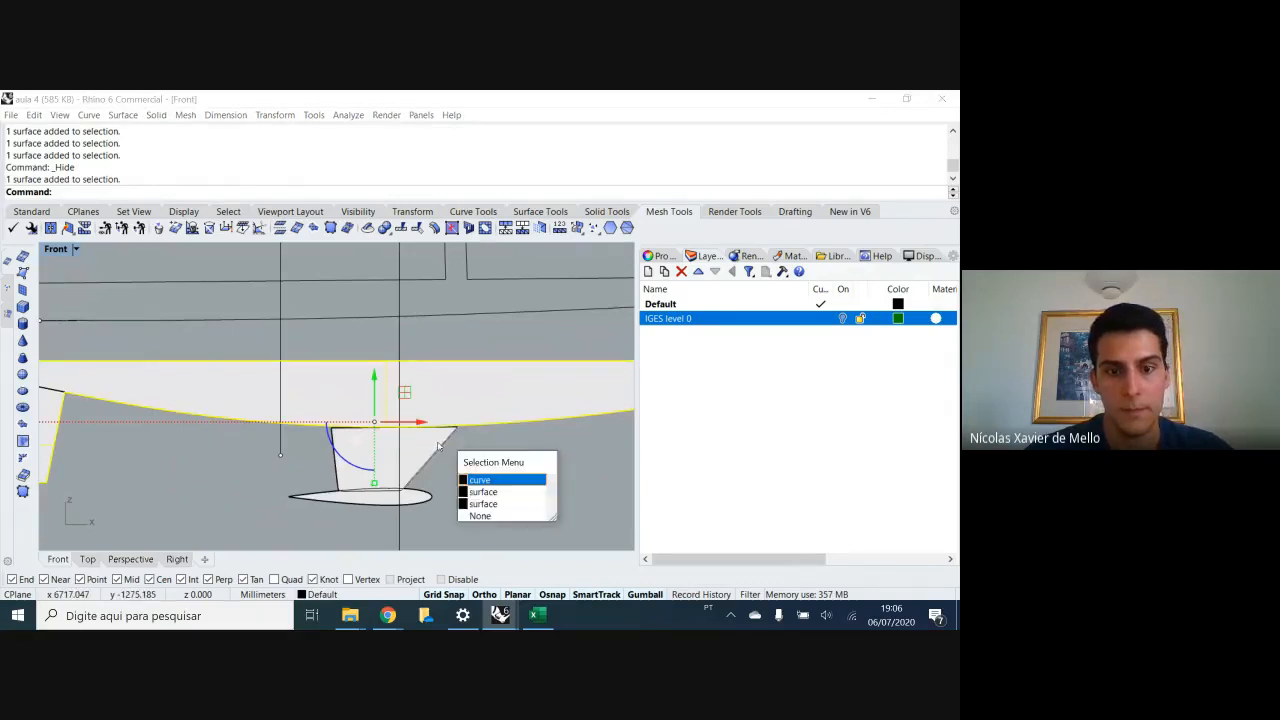
{"action": "left_click", "coordinate": [468, 482]}
{"action": "scroll", "coordinate": [430, 458], "scroll_direction": "down", "scroll_amount": 3}
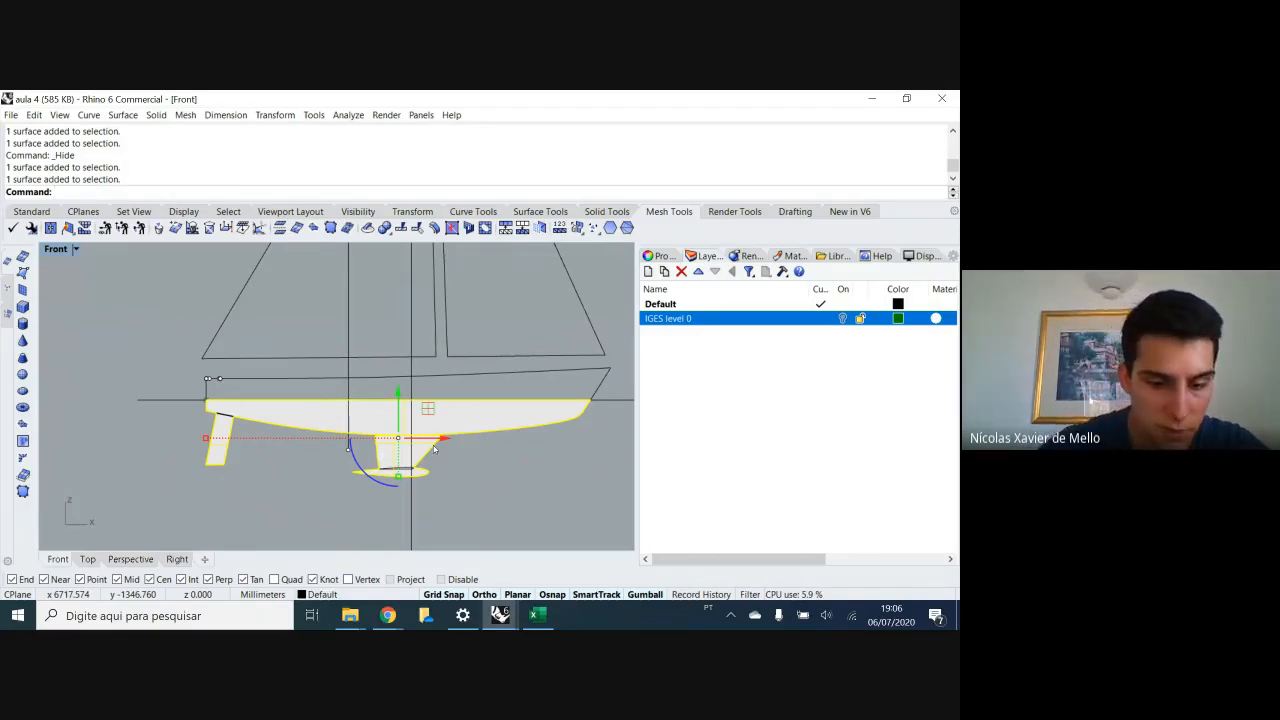
{"action": "key", "text": "Return"}
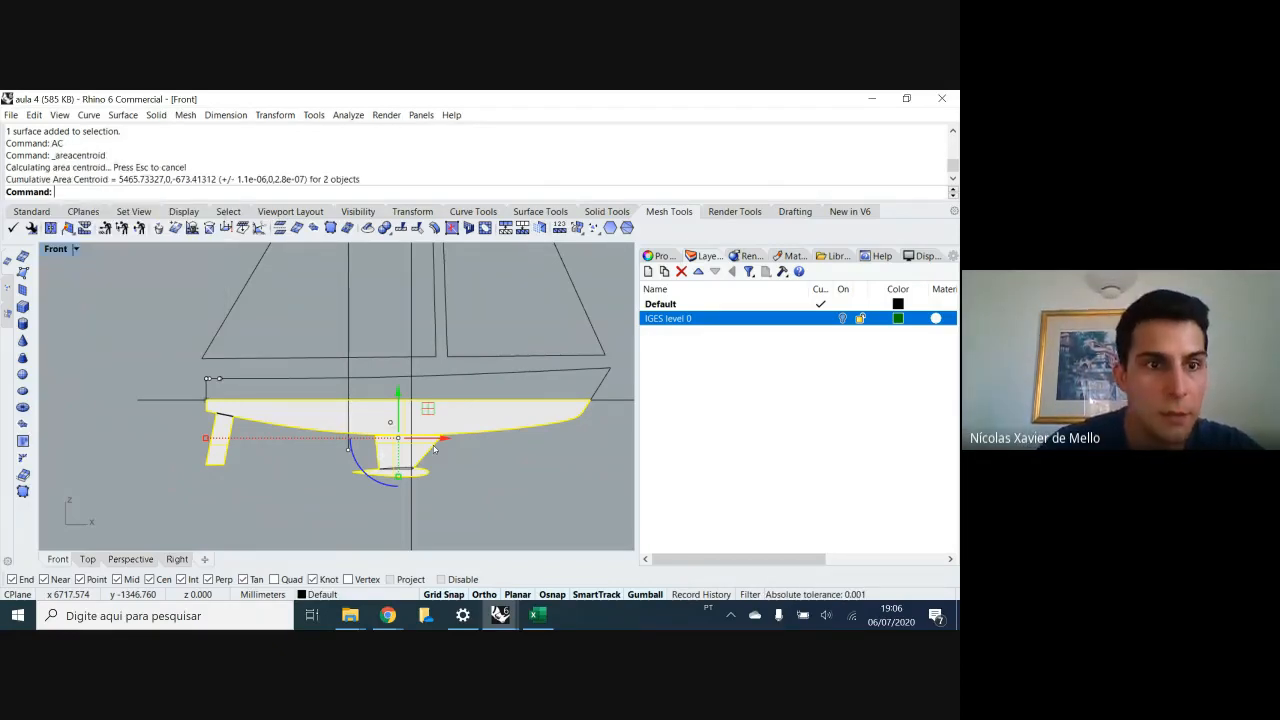
- Draw a vertical line from the new underwater area centroid point up into the mainsail area
{"action": "scroll", "coordinate": [428, 423], "scroll_direction": "up", "scroll_amount": 5}
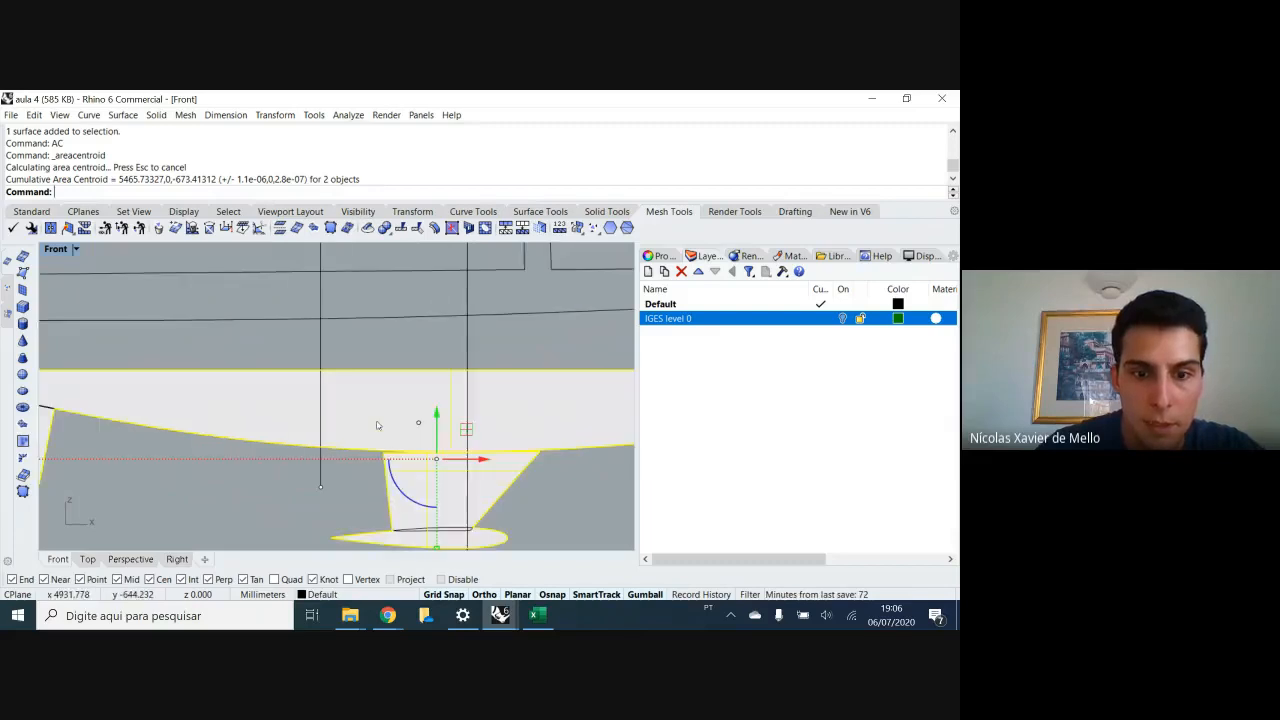
{"action": "left_click", "coordinate": [419, 425]}
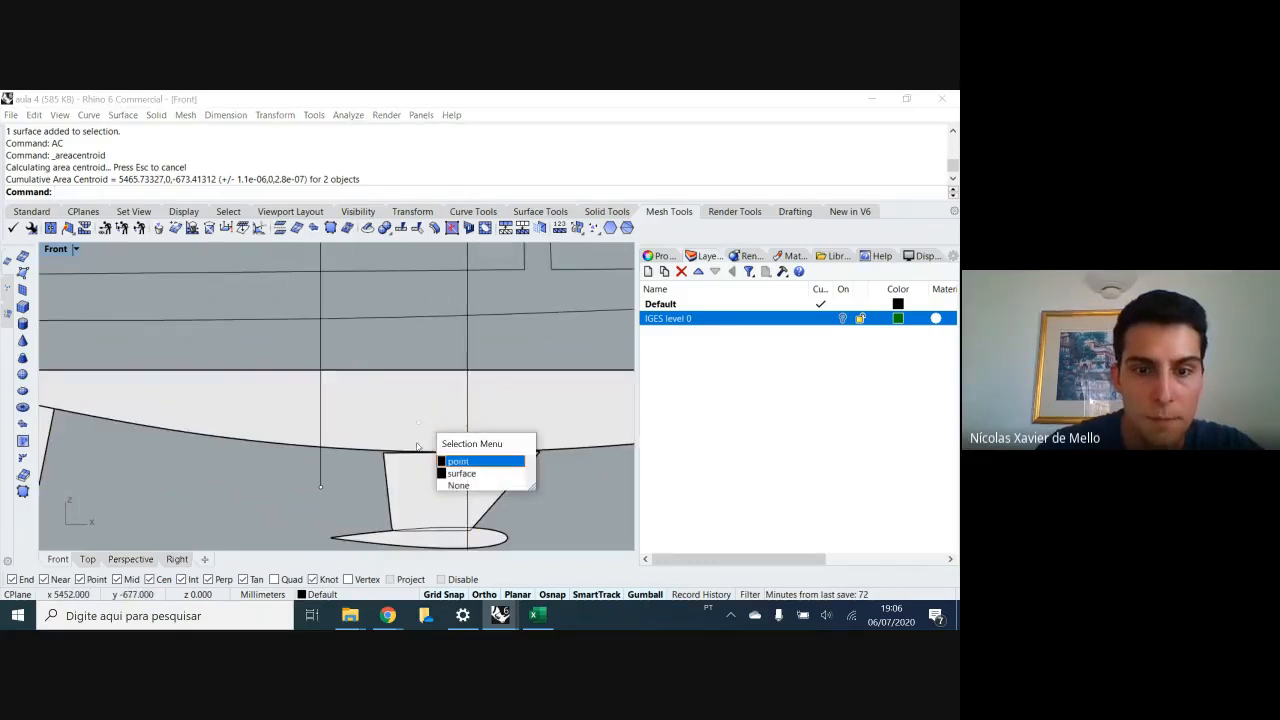
{"action": "left_click", "coordinate": [458, 460]}
{"action": "scroll", "coordinate": [466, 413], "scroll_direction": "down", "scroll_amount": 2}
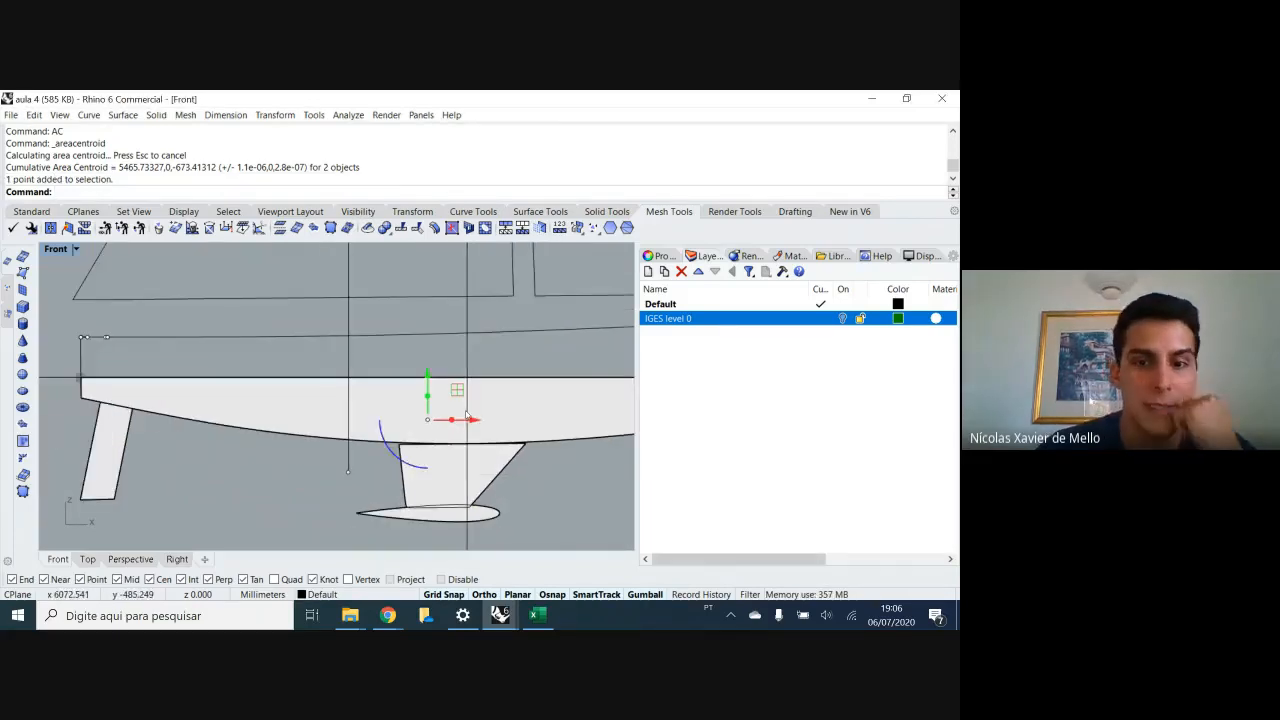
{"action": "scroll", "coordinate": [466, 413], "scroll_direction": "down", "scroll_amount": 1}
{"action": "scroll", "coordinate": [468, 512], "scroll_direction": "down", "scroll_amount": 3}
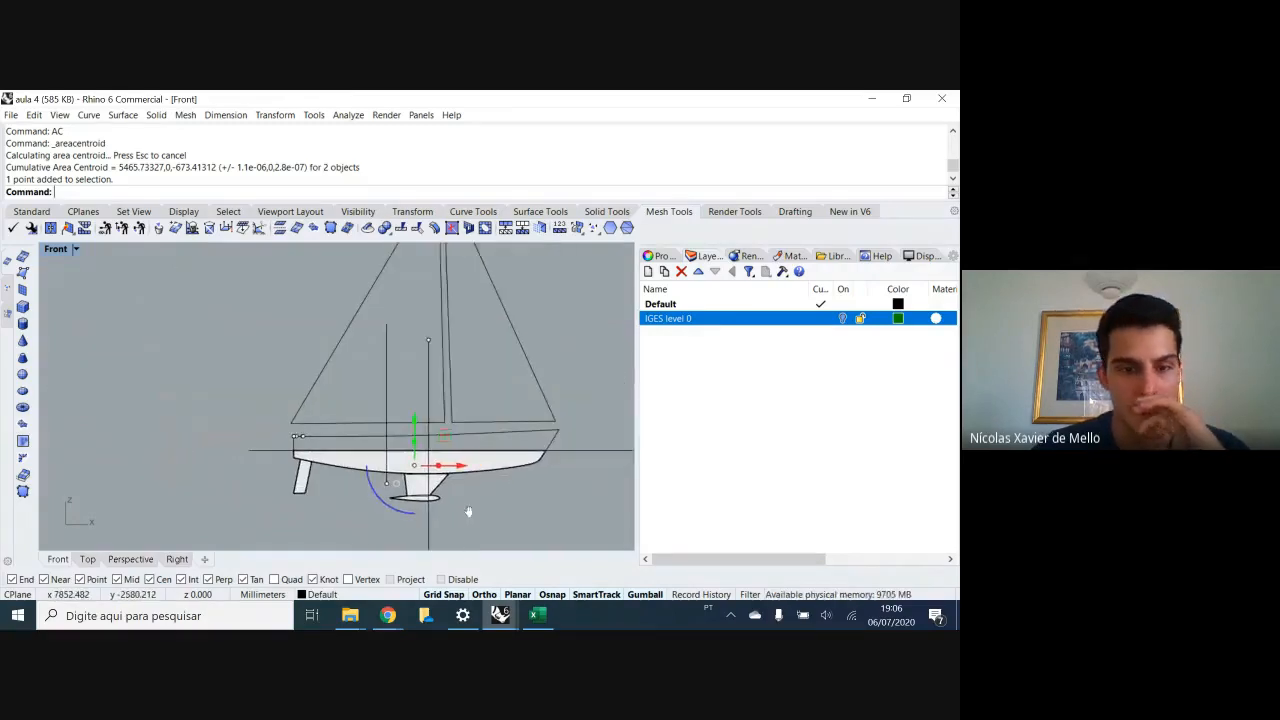
{"action": "right_click_drag", "start_coordinate": [468, 512], "coordinate": [448, 503]}
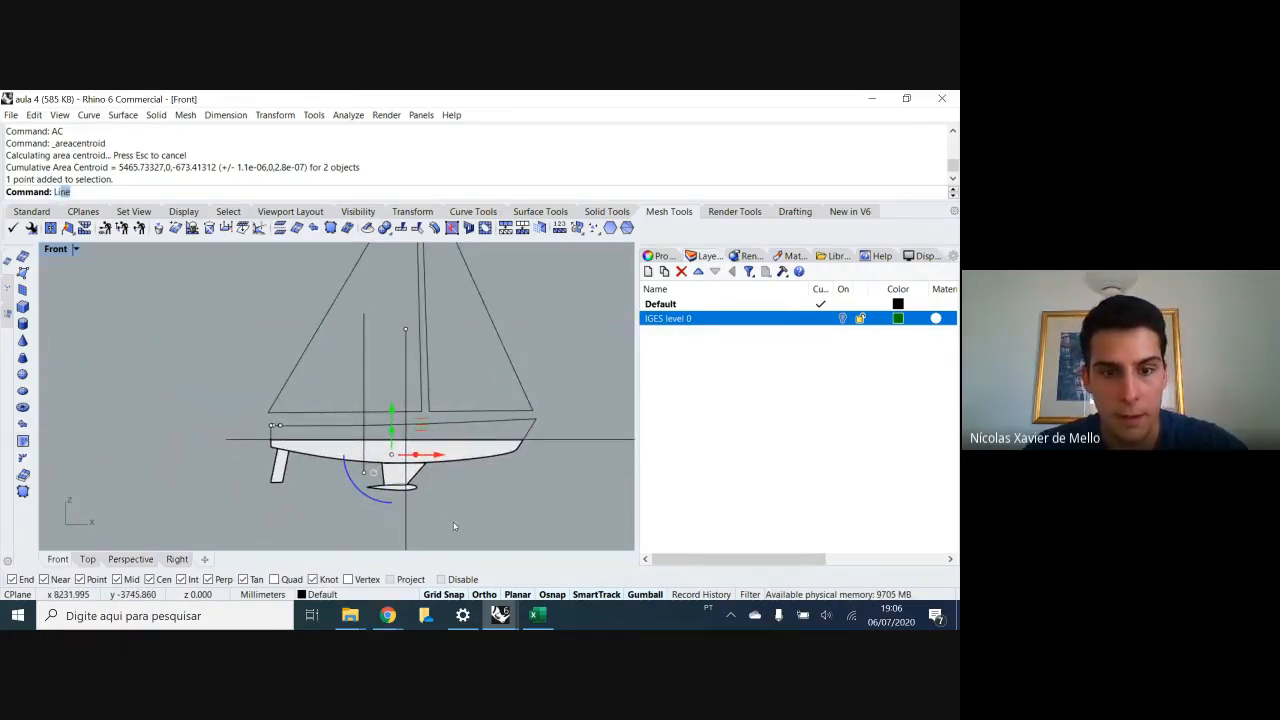
{"action": "key", "text": "Return"}
{"action": "left_click", "coordinate": [391, 452]}
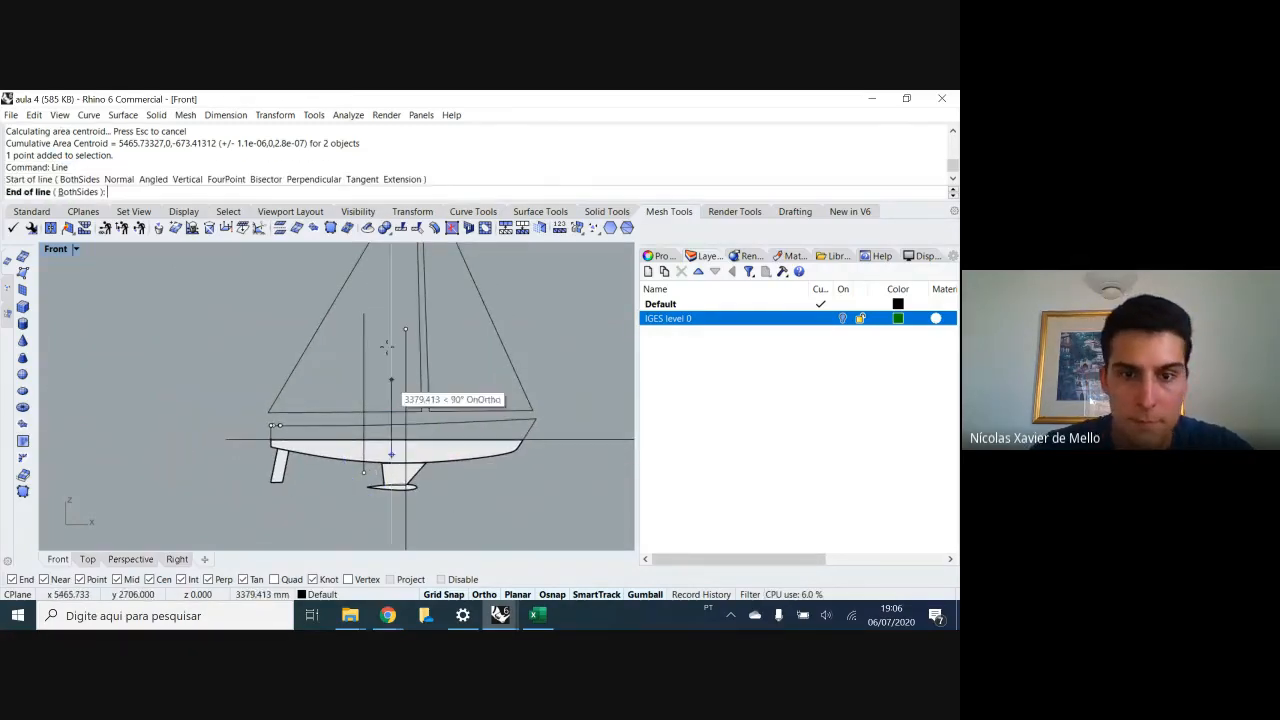
{"action": "left_click", "coordinate": [390, 275]}
- Delete the old vertical reference line aft of the keel and the centroid point at its lower end
{"action": "scroll", "coordinate": [397, 383], "scroll_direction": "up", "scroll_amount": 3}
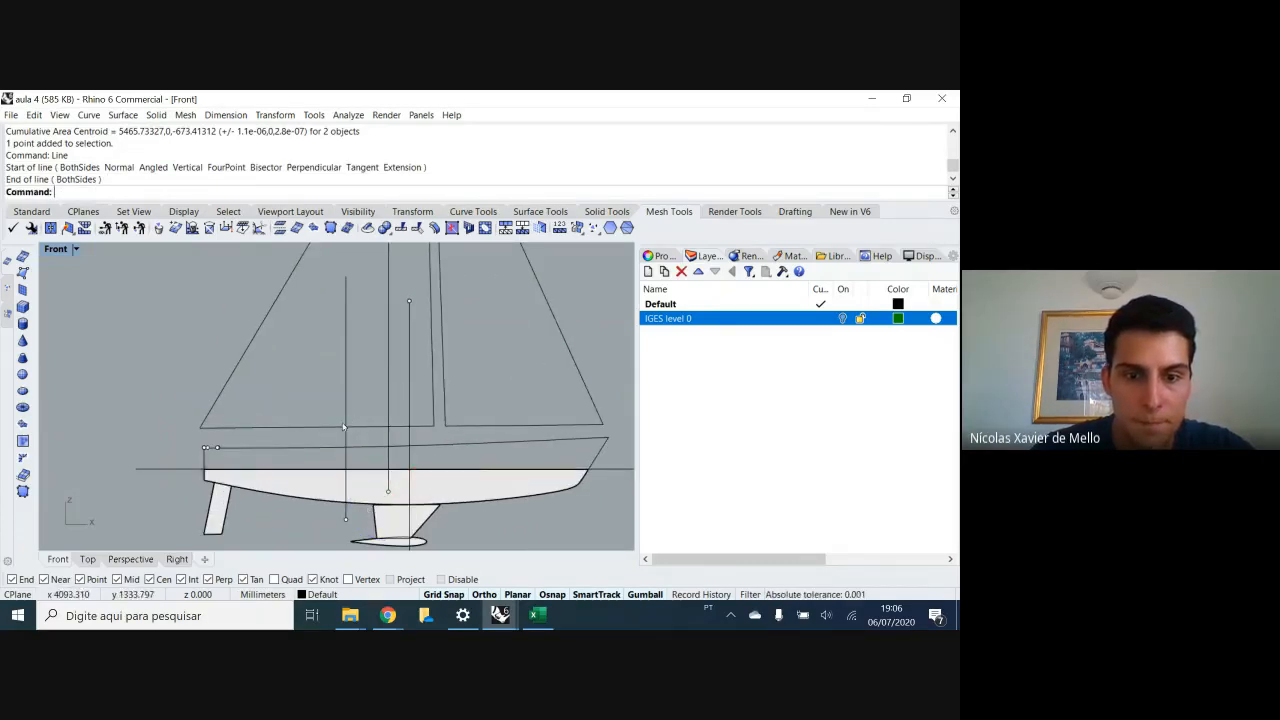
{"action": "left_click", "coordinate": [346, 358]}
{"action": "key", "text": "Delete"}
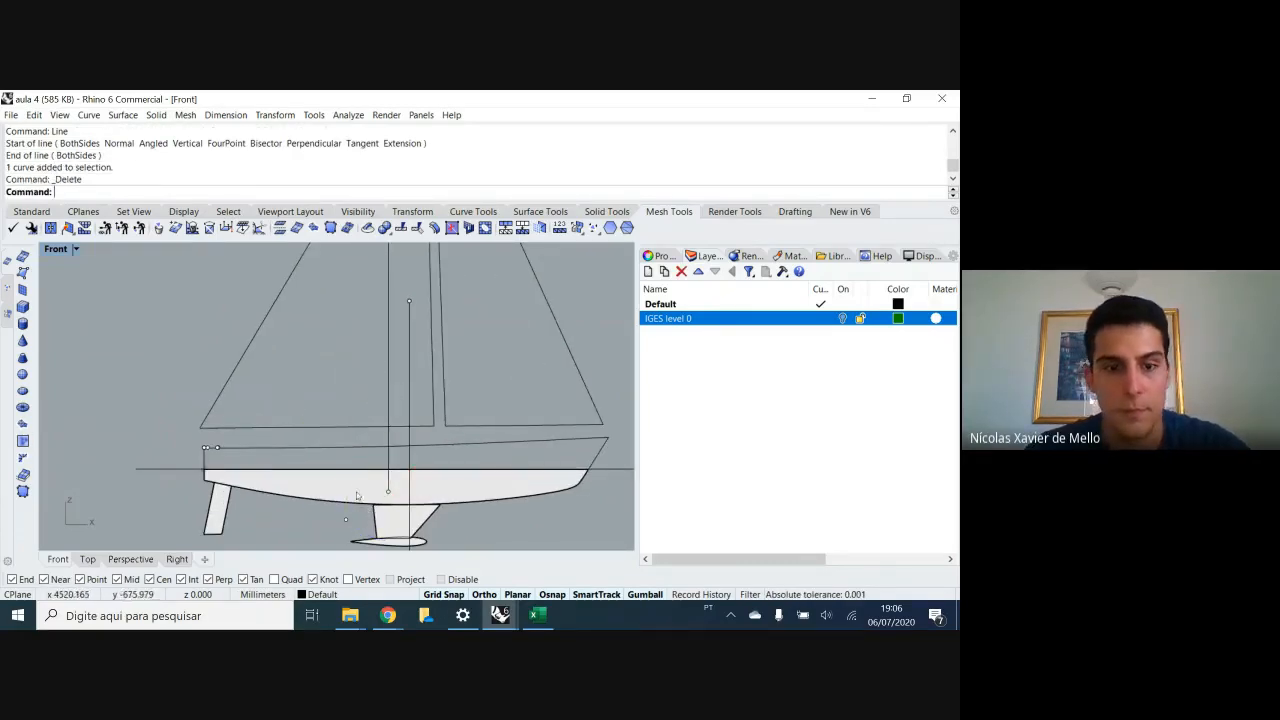
{"action": "left_click", "coordinate": [346, 519]}
{"action": "key", "text": "Delete"}
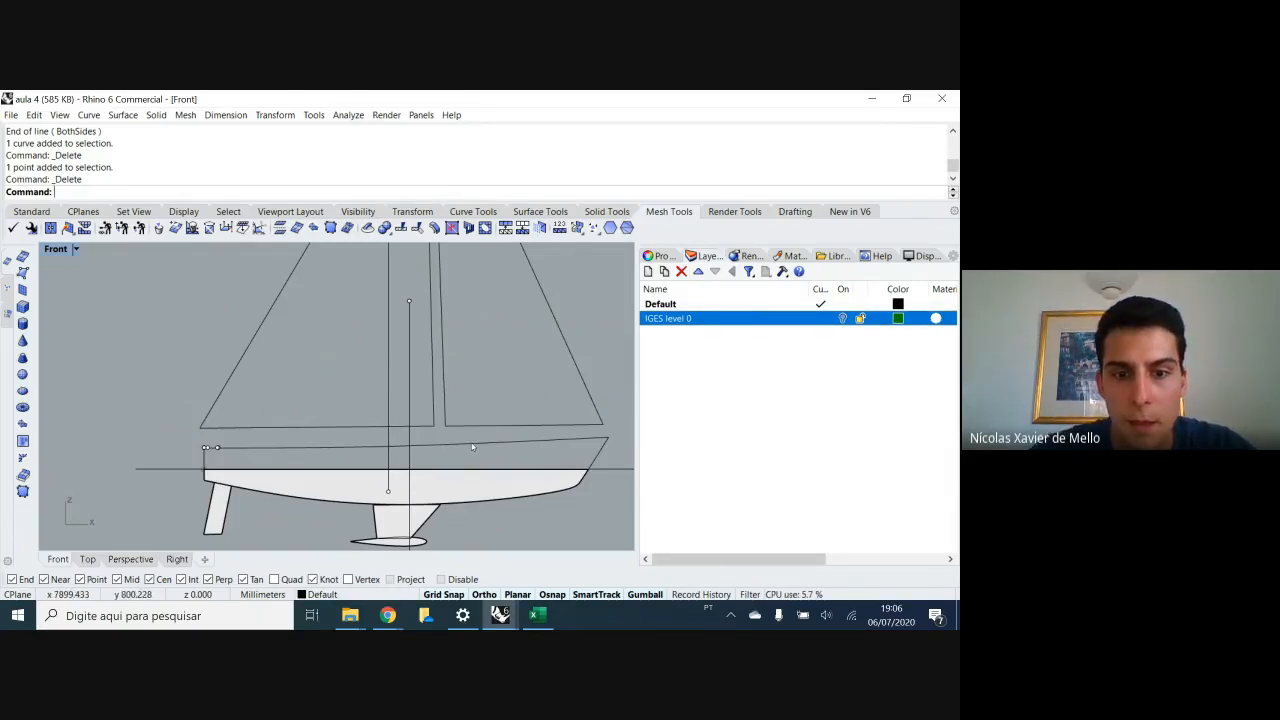
{"action": "scroll", "coordinate": [411, 534], "scroll_direction": "up", "scroll_amount": 3}
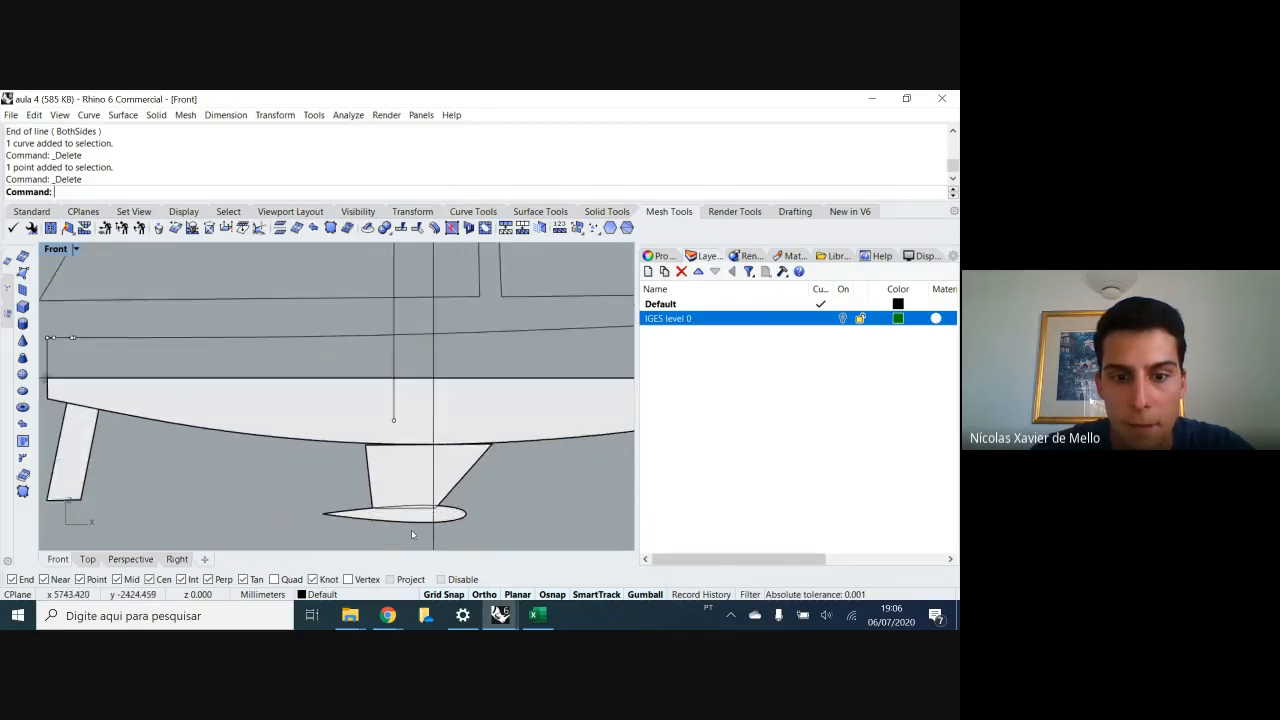
{"action": "scroll", "coordinate": [411, 534], "scroll_direction": "up", "scroll_amount": 2}
{"action": "left_click", "coordinate": [409, 502]}
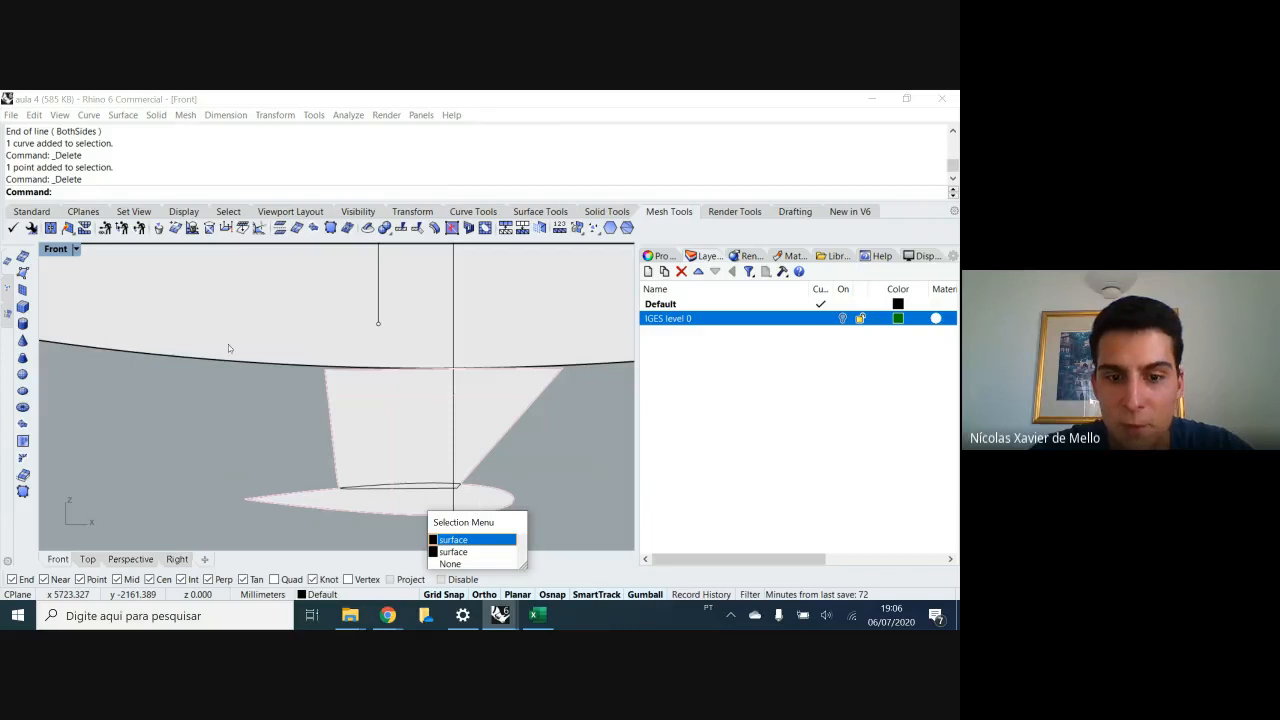
{"action": "left_click", "coordinate": [406, 508]}
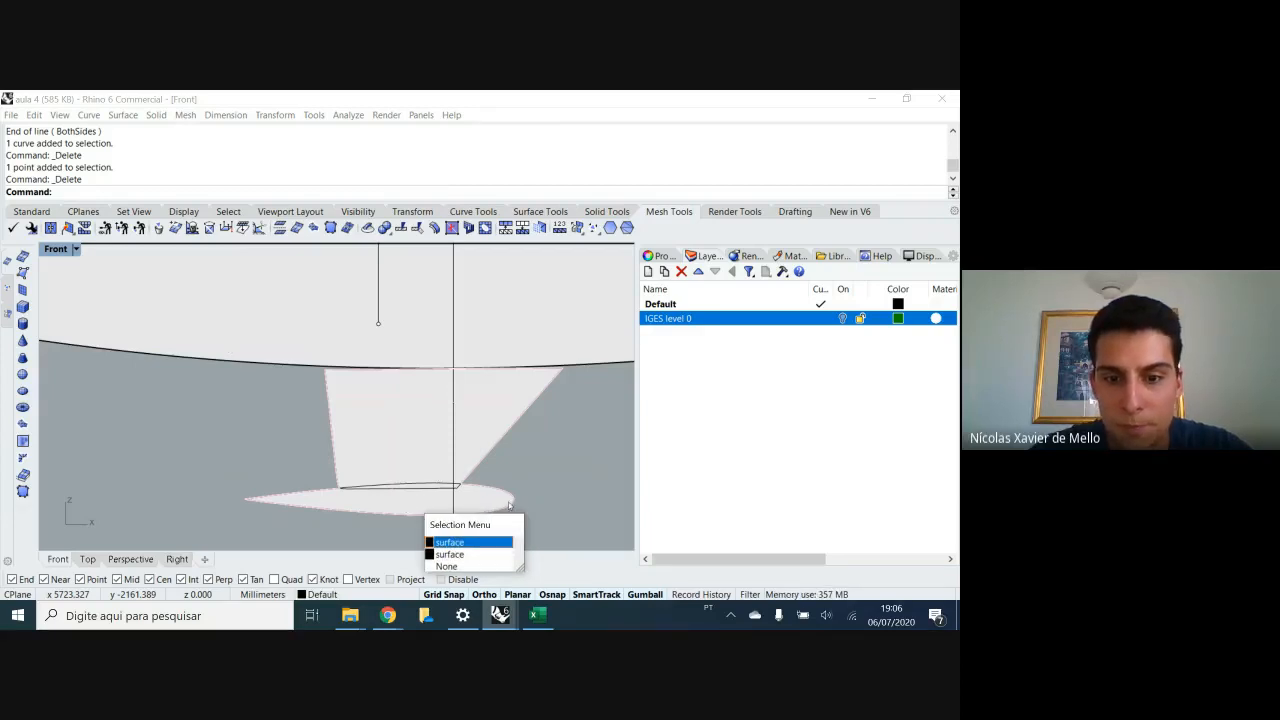
{"action": "key", "text": "Escape"}
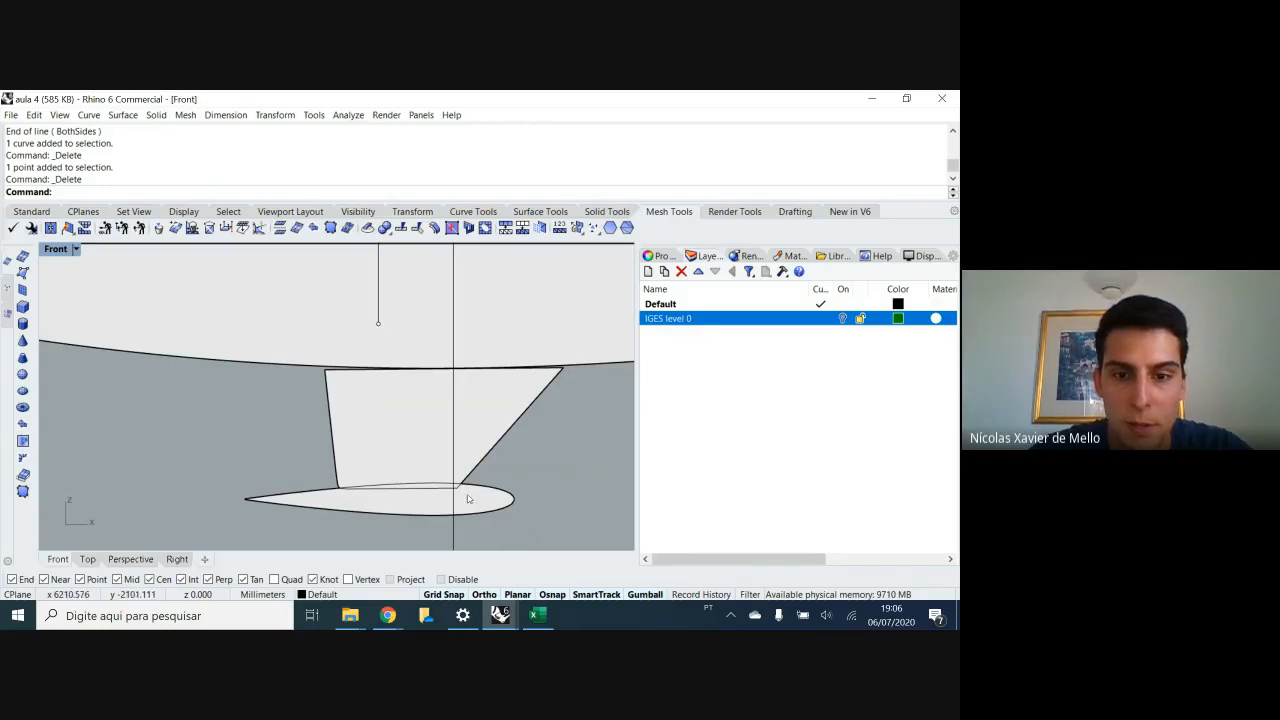
{"action": "scroll", "coordinate": [435, 522], "scroll_direction": "down", "scroll_amount": 4}
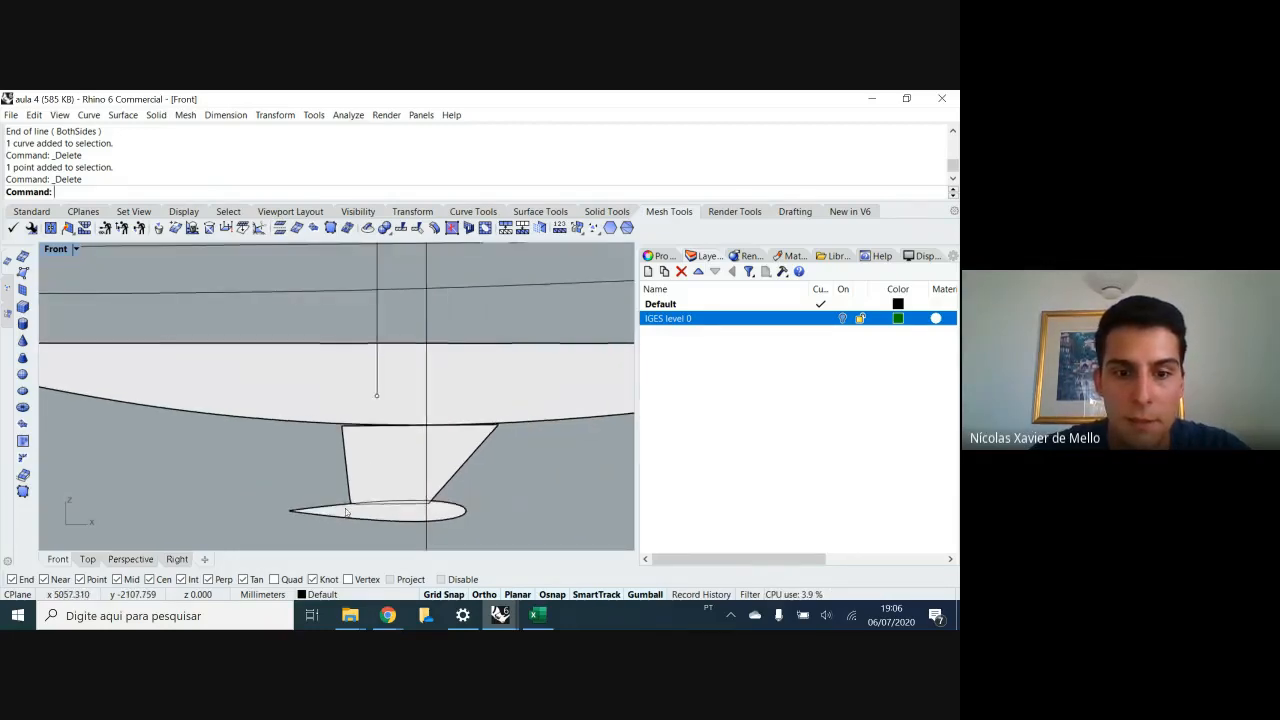
- Draw a short horizontal line in the mainsail area connecting the underwater centroid's vertical line to the sail centroid's vertical line
{"action": "scroll", "coordinate": [385, 506], "scroll_direction": "down", "scroll_amount": 4}
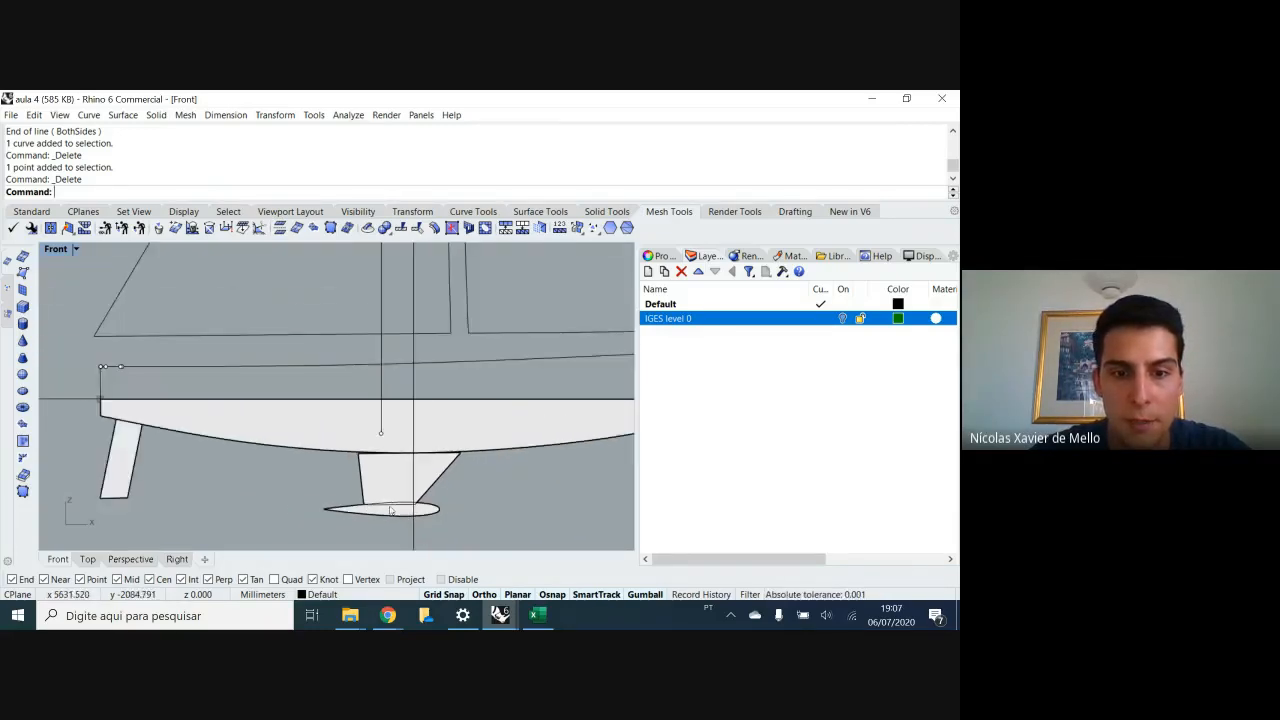
{"action": "right_click_drag", "start_coordinate": [381, 388], "coordinate": [334, 473]}
{"action": "scroll", "coordinate": [334, 473], "scroll_direction": "down", "scroll_amount": 2}
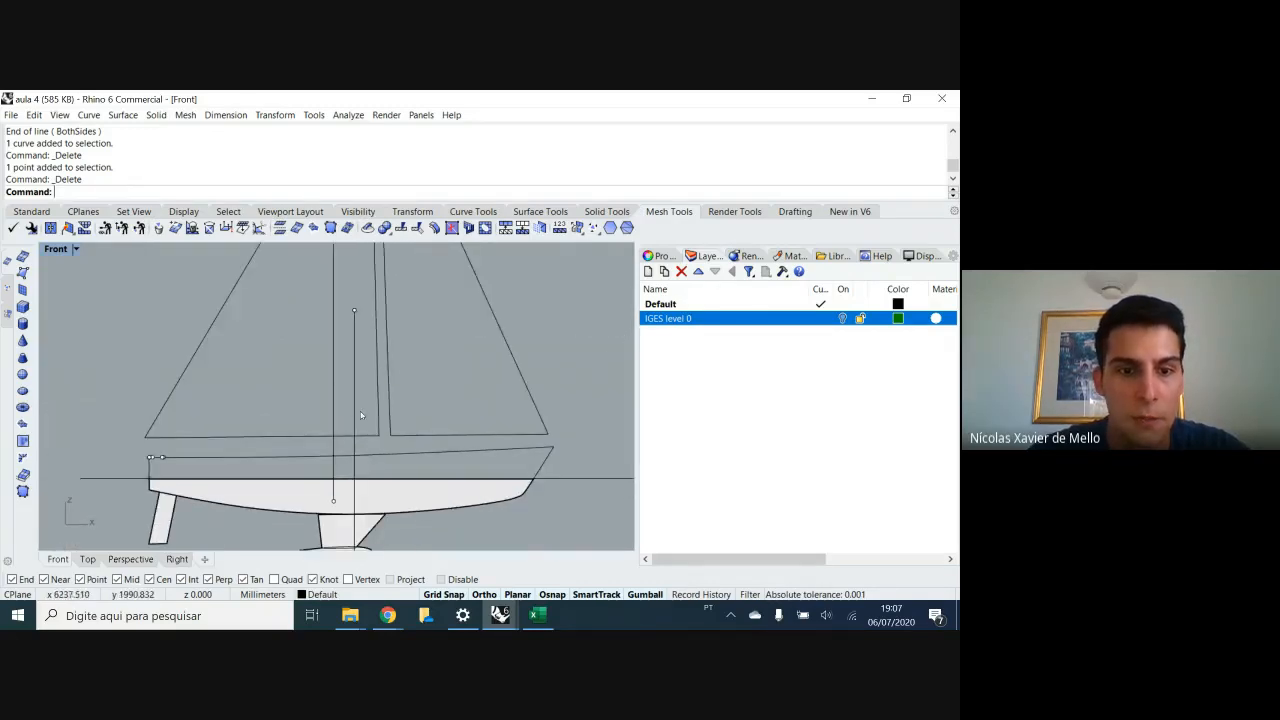
{"action": "type", "text": "l"}
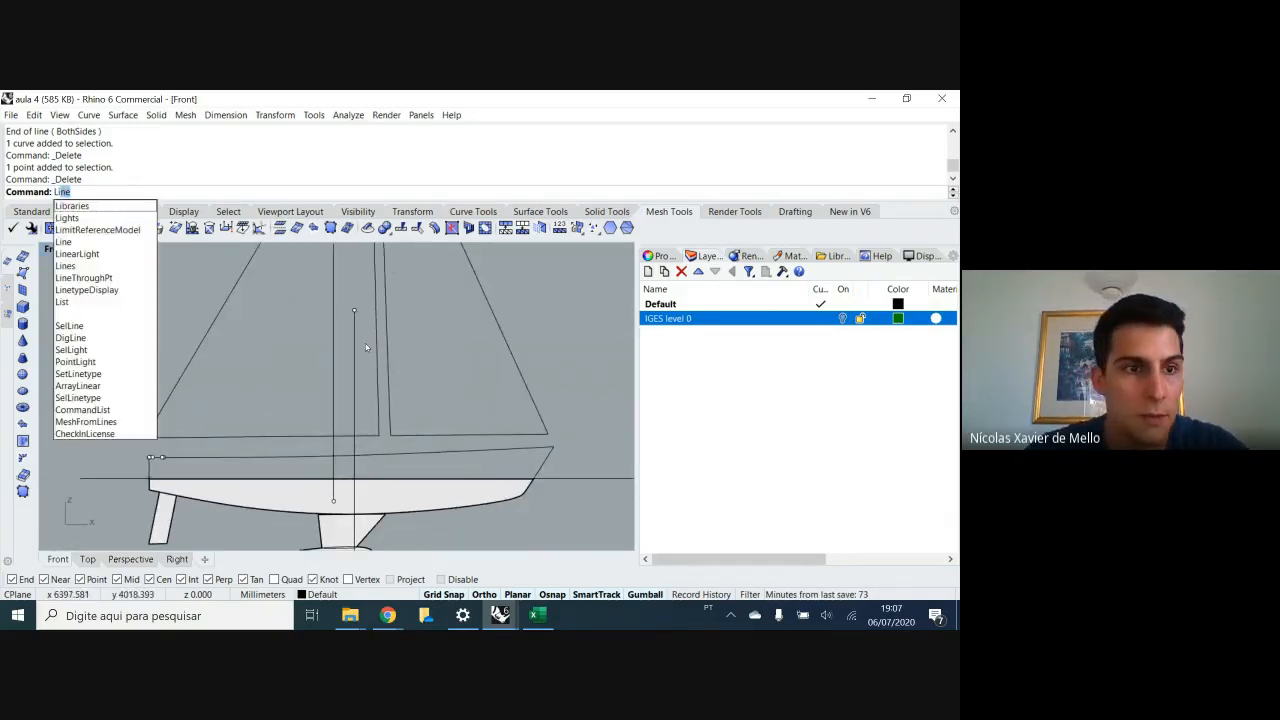
{"action": "key", "text": "Return"}
{"action": "left_click", "coordinate": [334, 333]}
{"action": "left_click", "coordinate": [354, 333]}
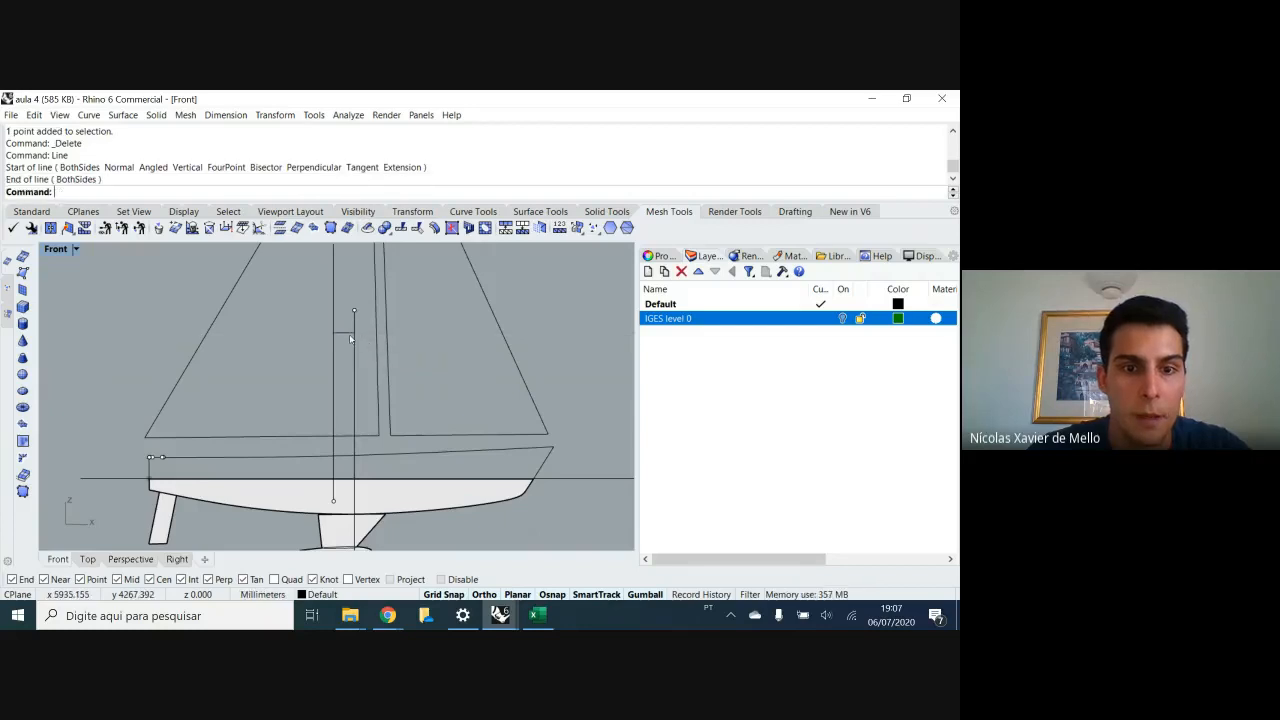
- Measure the length of the horizontal line connecting the two centroid lines
{"action": "left_click", "coordinate": [343, 334]}
{"action": "scroll", "coordinate": [341, 338], "scroll_direction": "up", "scroll_amount": 6}
{"action": "scroll", "coordinate": [342, 341], "scroll_direction": "up", "scroll_amount": 2}
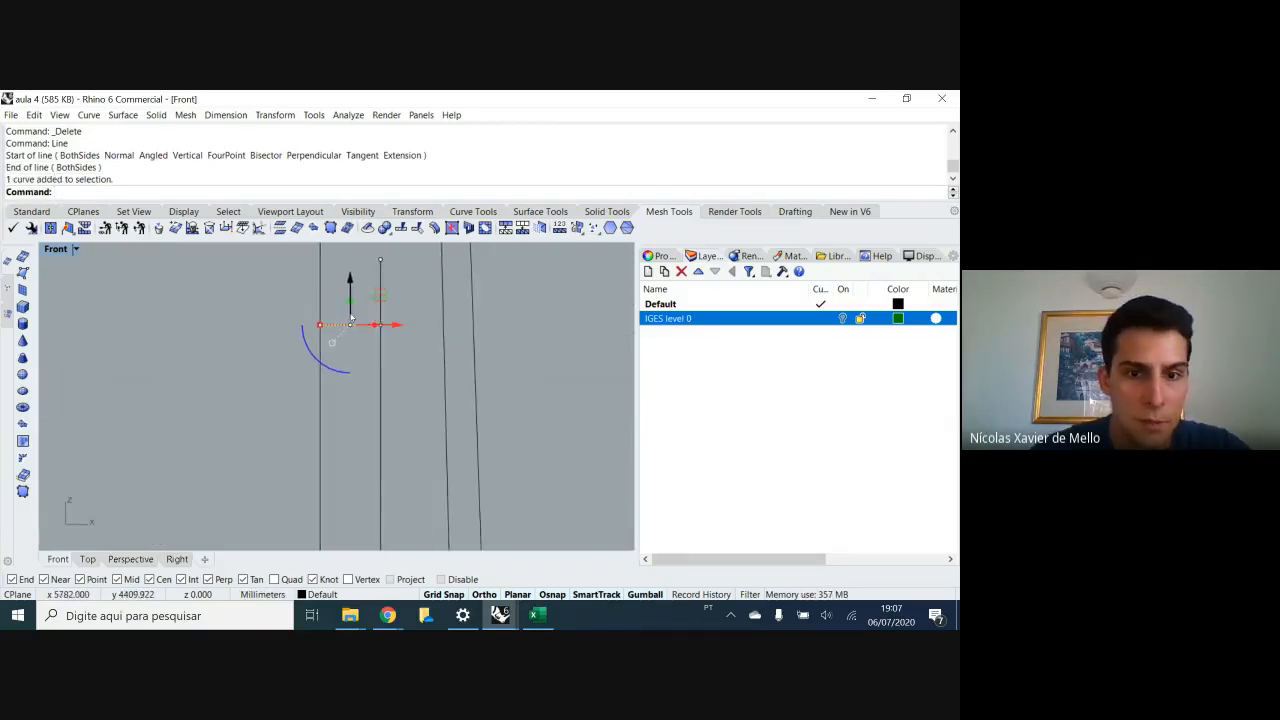
{"action": "key", "text": "Up"}
{"action": "type", "text": "le"}
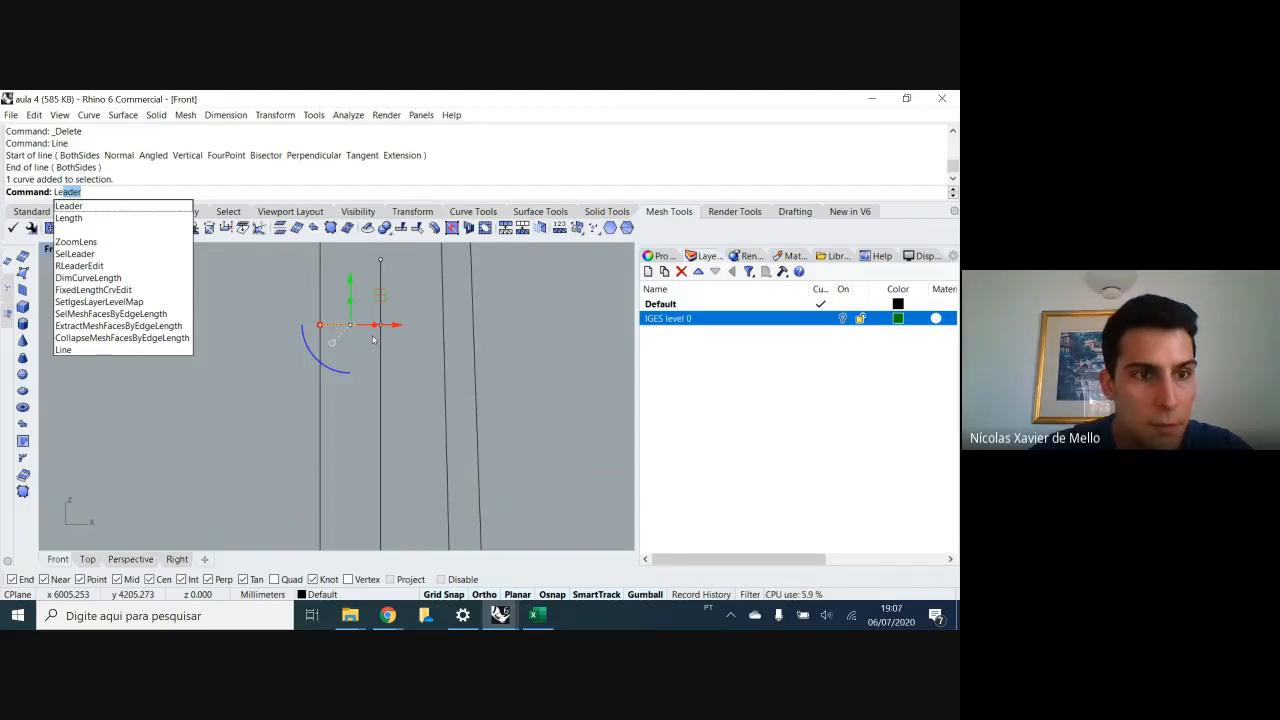
{"action": "type", "text": "n"}
{"action": "key", "text": "Return"}
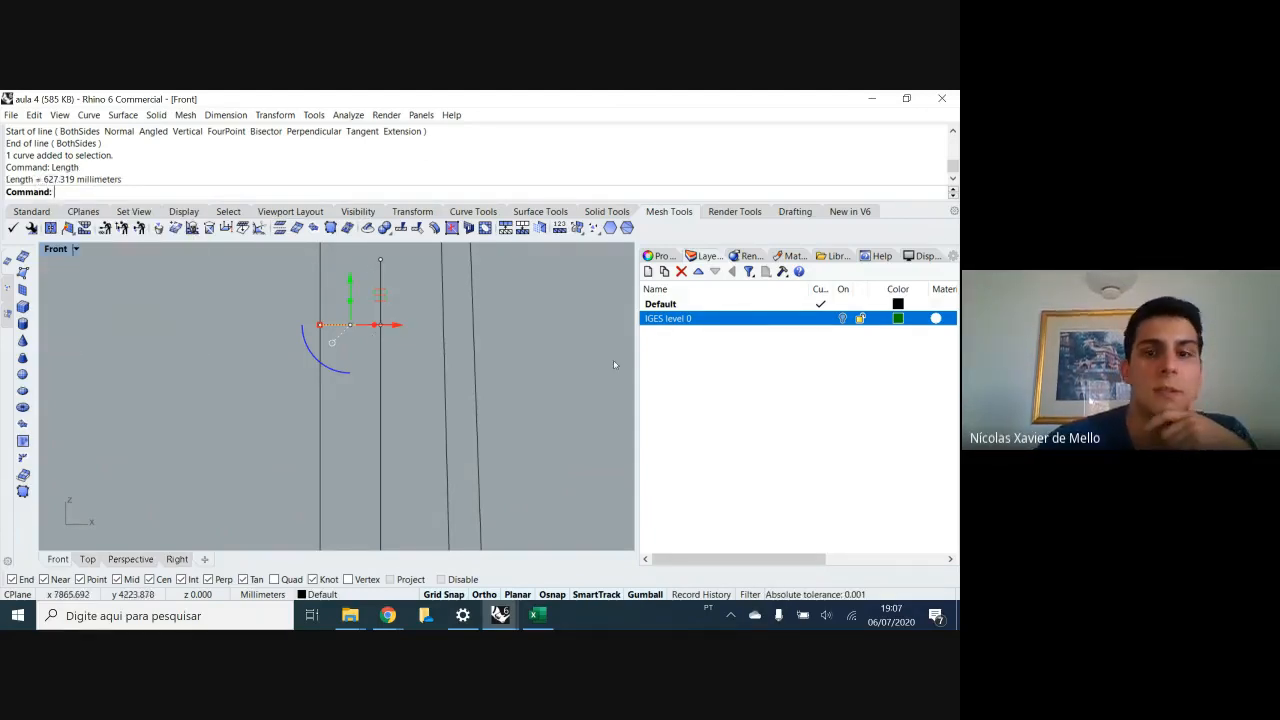
{"action": "left_click", "coordinate": [207, 363]}
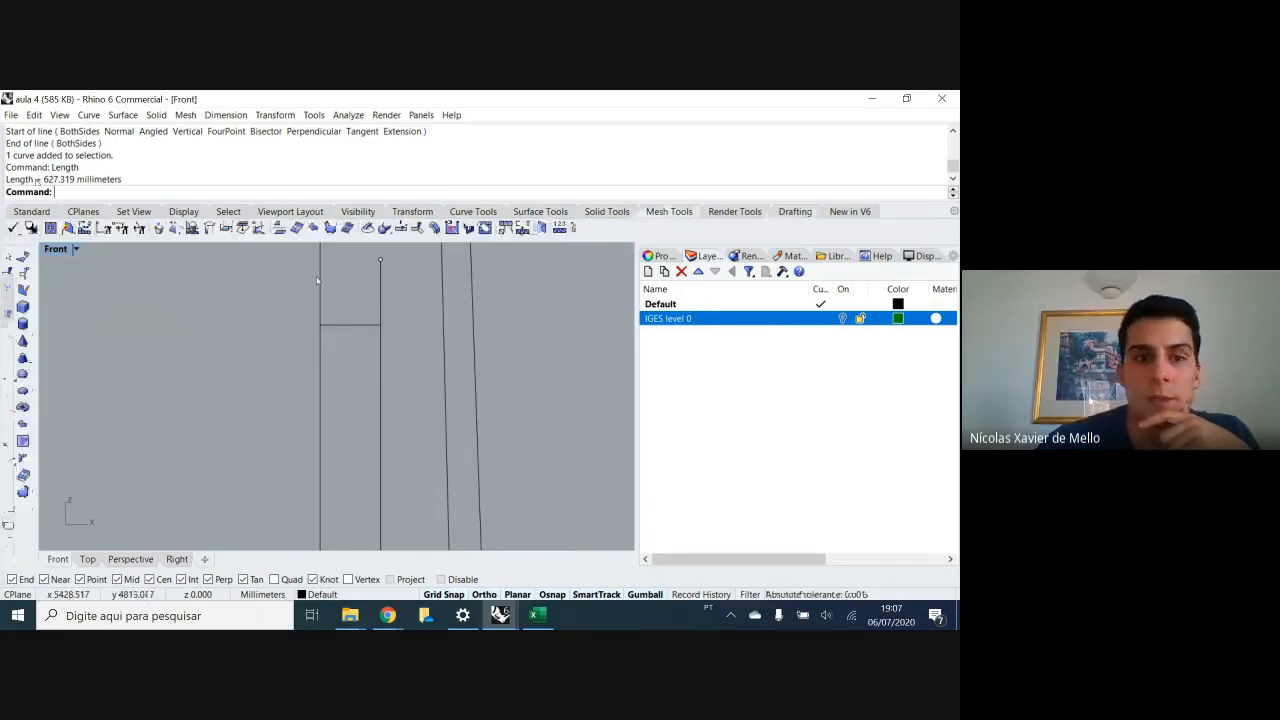
- Add a horizontal dimension between the two vertical centroid lines, just below the connecting line
{"action": "left_click", "coordinate": [795, 211]}
{"action": "left_click", "coordinate": [101, 229]}
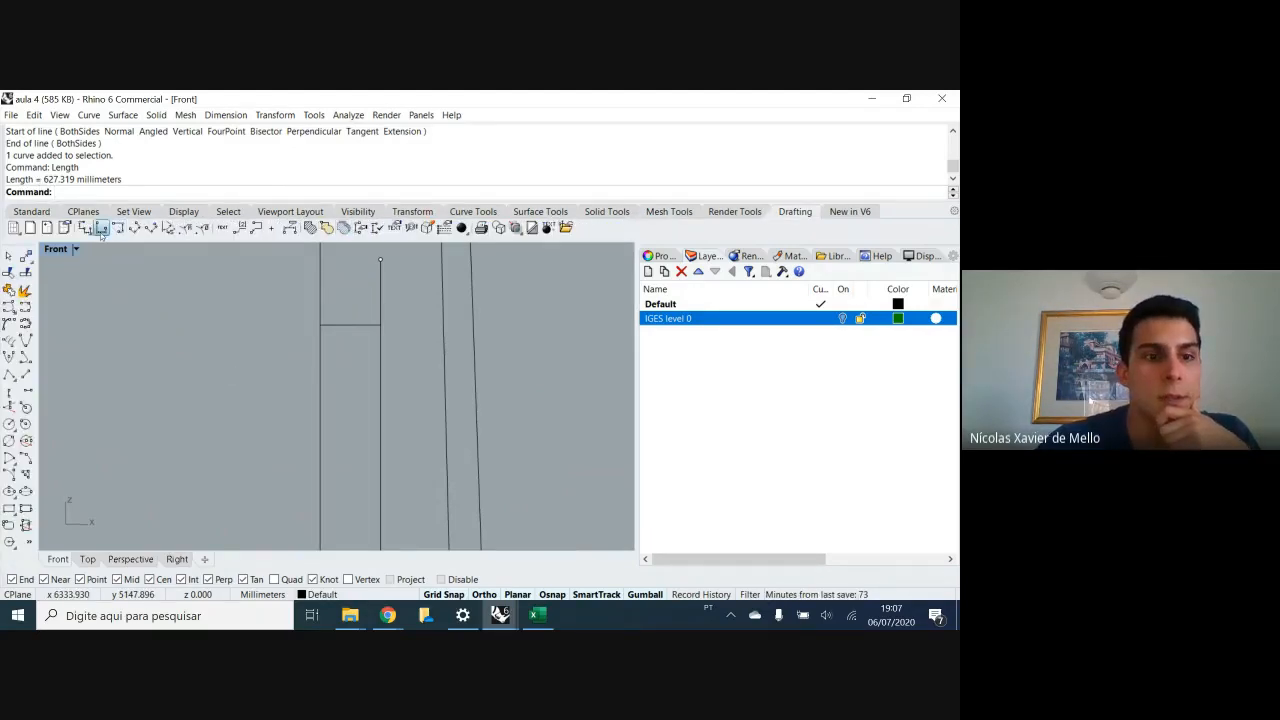
{"action": "left_click", "coordinate": [331, 353]}
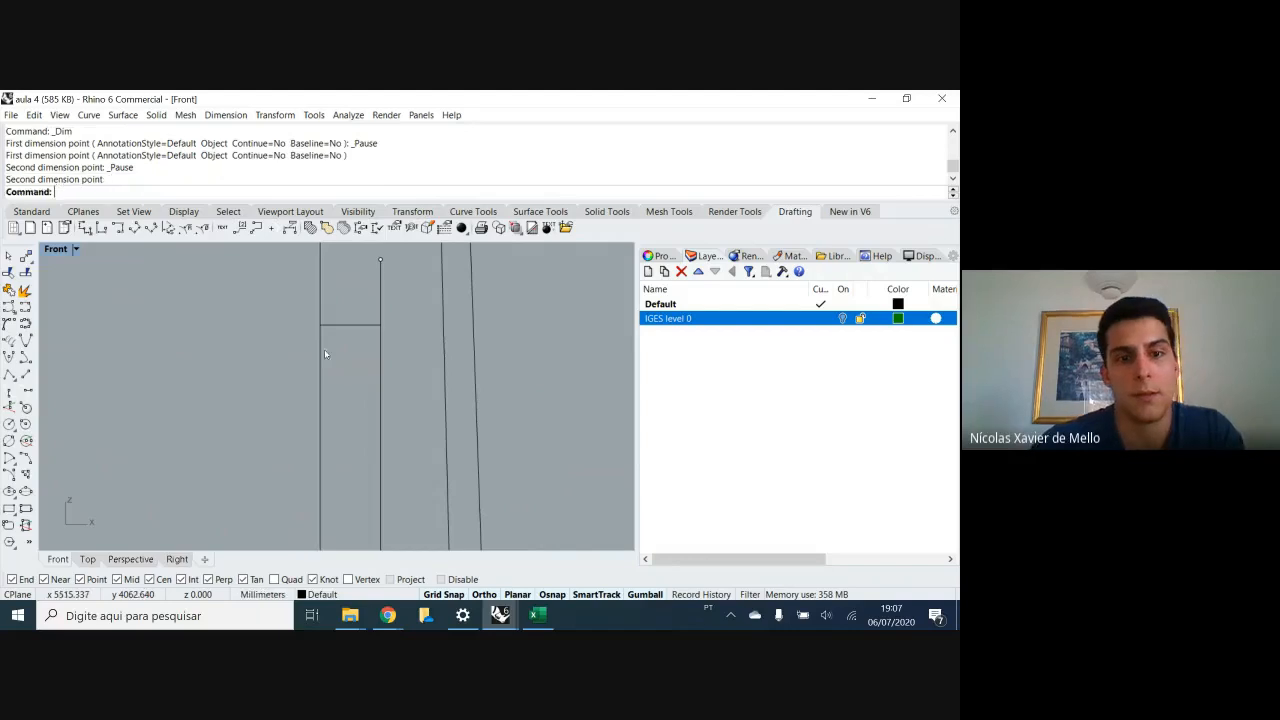
{"action": "left_click", "coordinate": [380, 362]}
{"action": "left_click", "coordinate": [367, 362]}
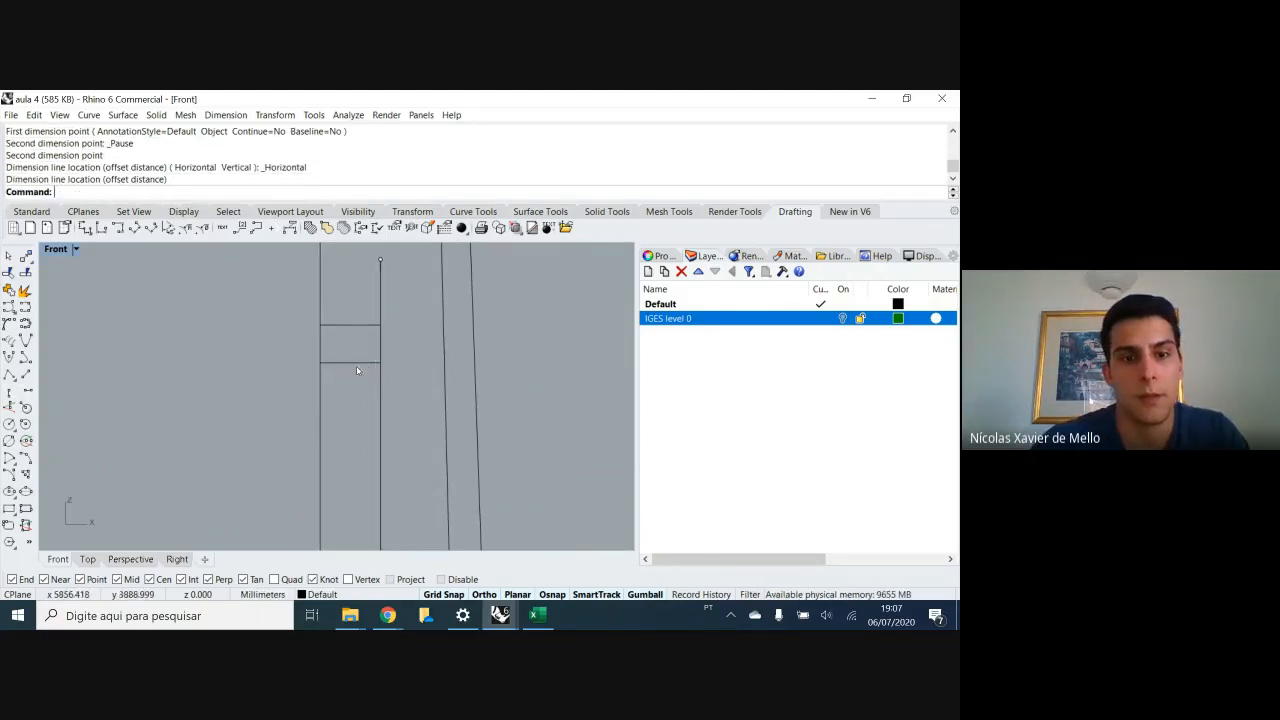
{"action": "scroll", "coordinate": [350, 360], "scroll_direction": "up", "scroll_amount": 10}
{"action": "scroll", "coordinate": [259, 303], "scroll_direction": "up", "scroll_amount": 2}
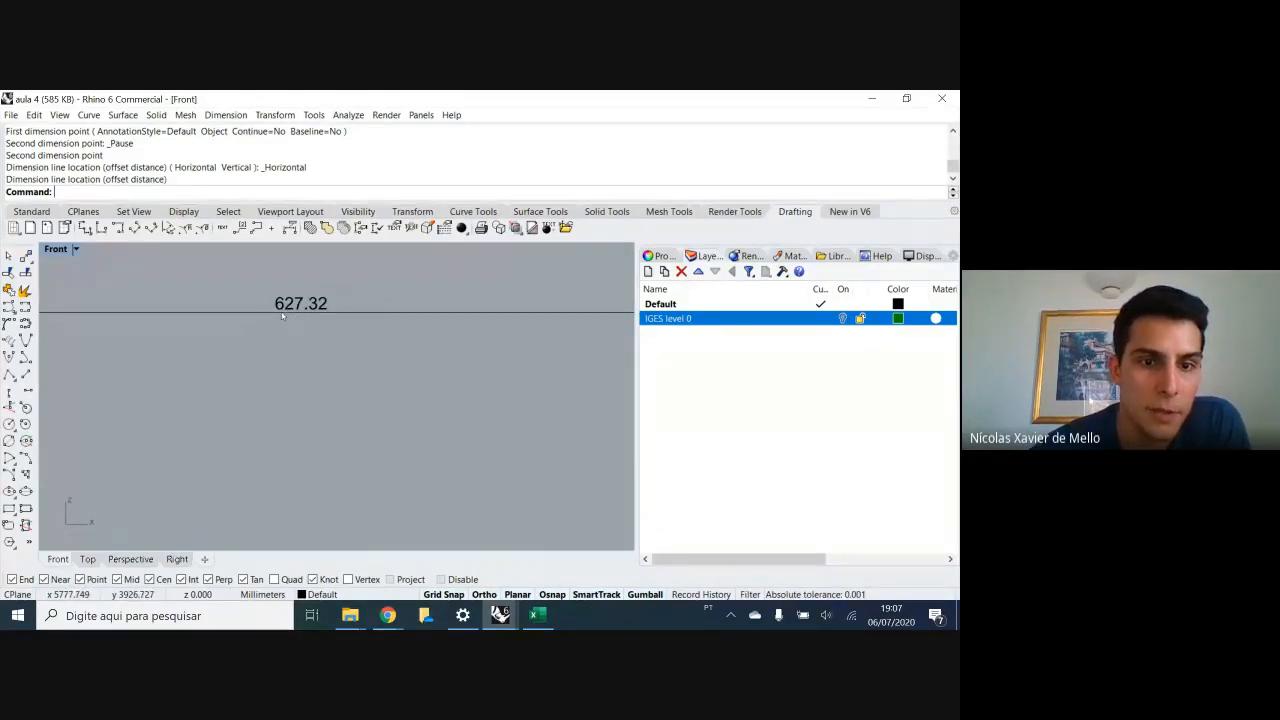
- Delete the horizontal dimension placed between the two vertical centroid lines
{"action": "scroll", "coordinate": [281, 311], "scroll_direction": "down", "scroll_amount": 5}
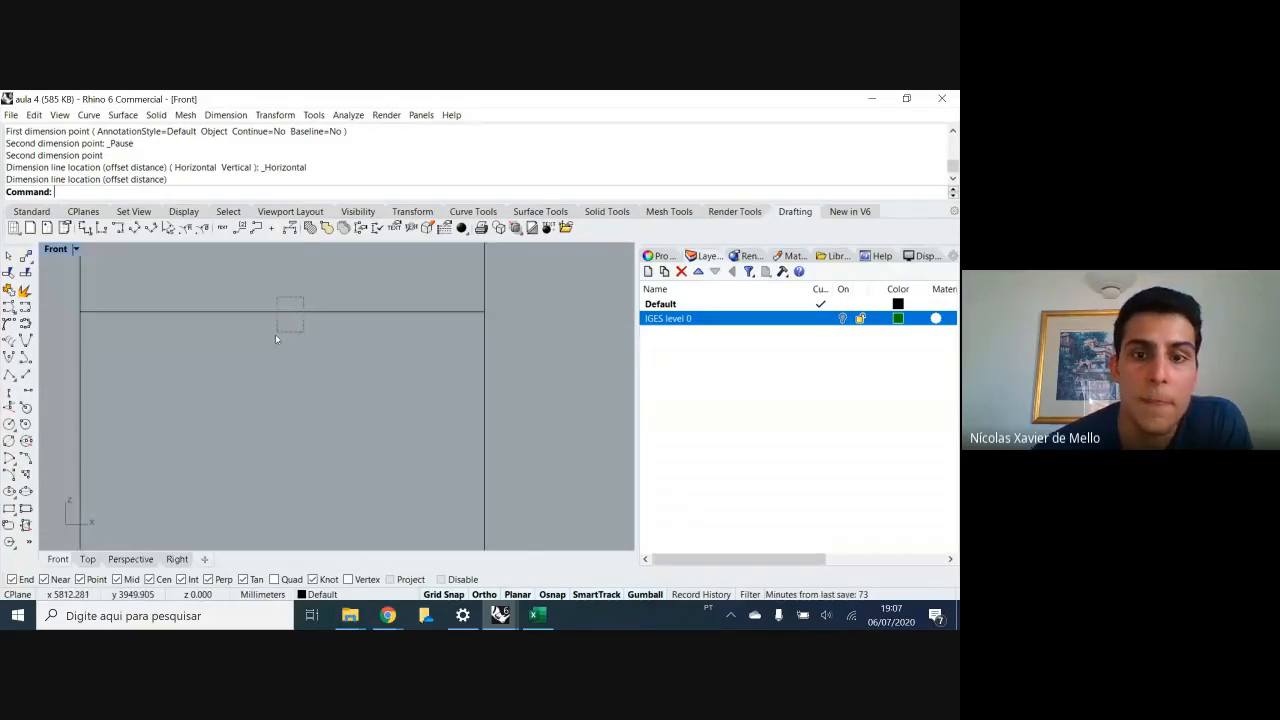
{"action": "left_click", "coordinate": [276, 338]}
{"action": "key", "text": "Delete"}
{"action": "scroll", "coordinate": [321, 307], "scroll_direction": "down", "scroll_amount": 3}
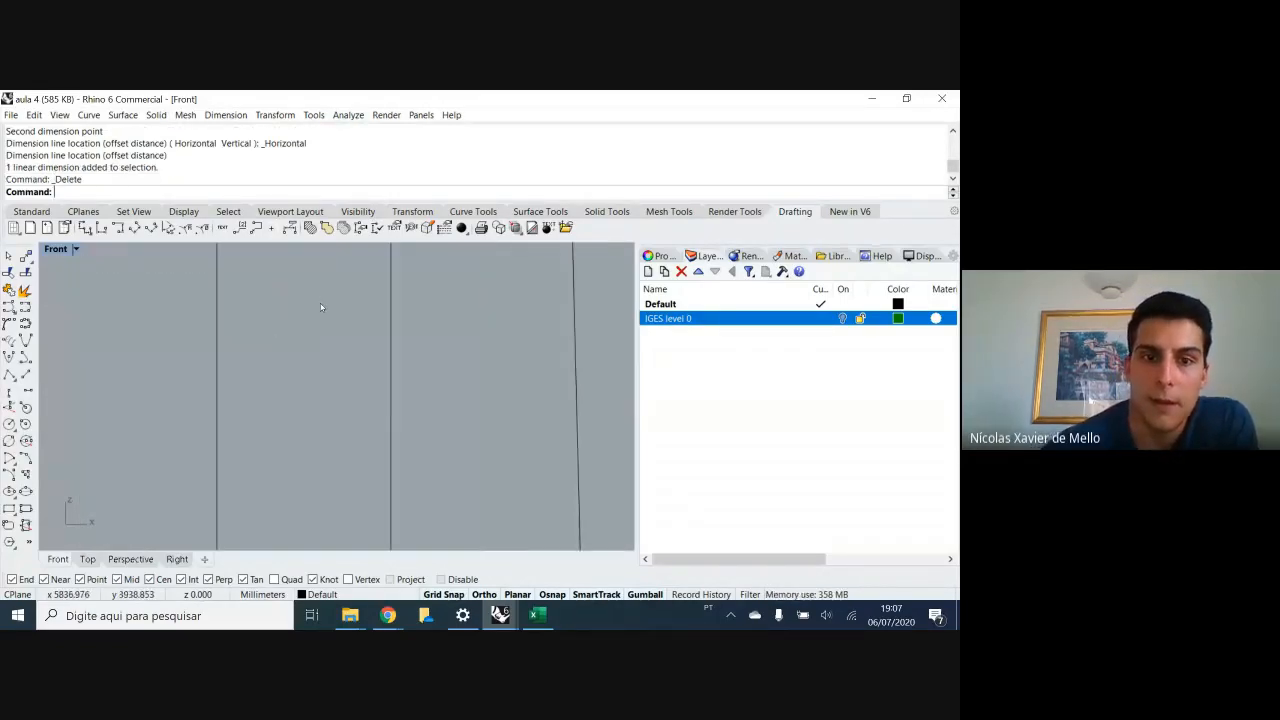
{"action": "scroll", "coordinate": [314, 366], "scroll_direction": "down", "scroll_amount": 4}
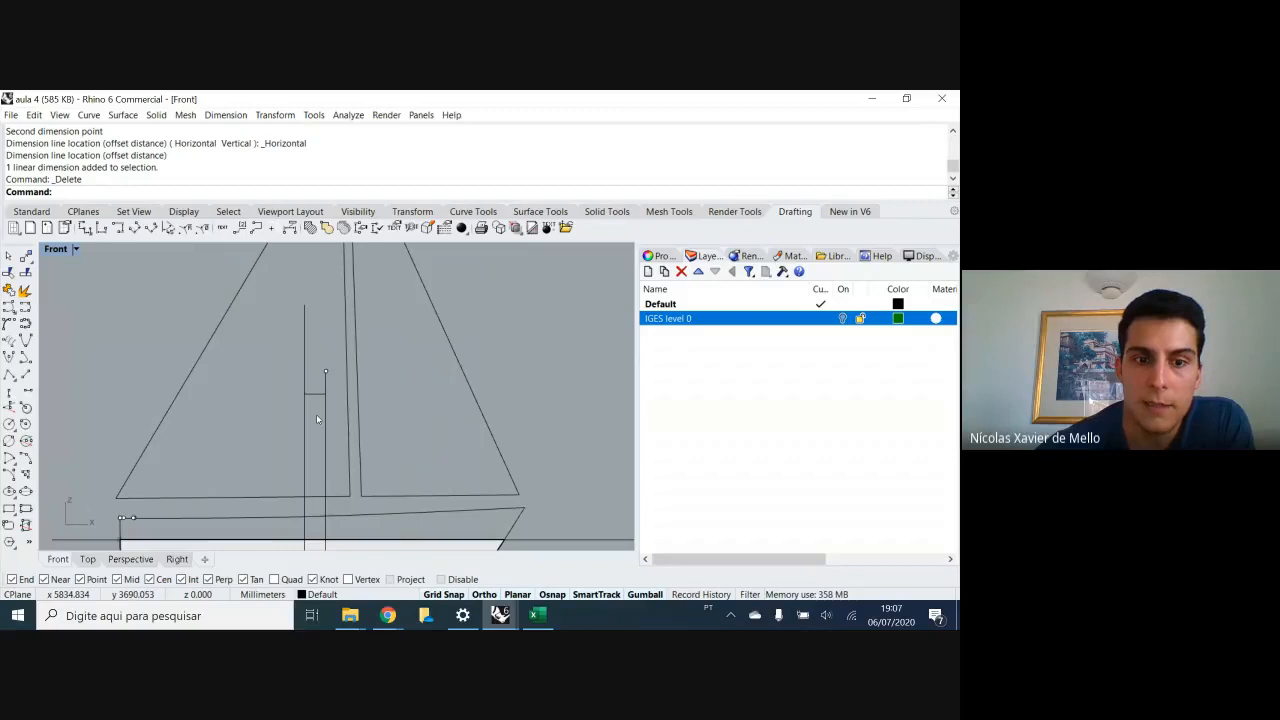
{"action": "left_click", "coordinate": [318, 394]}
{"action": "scroll", "coordinate": [315, 395], "scroll_direction": "down", "scroll_amount": 4}
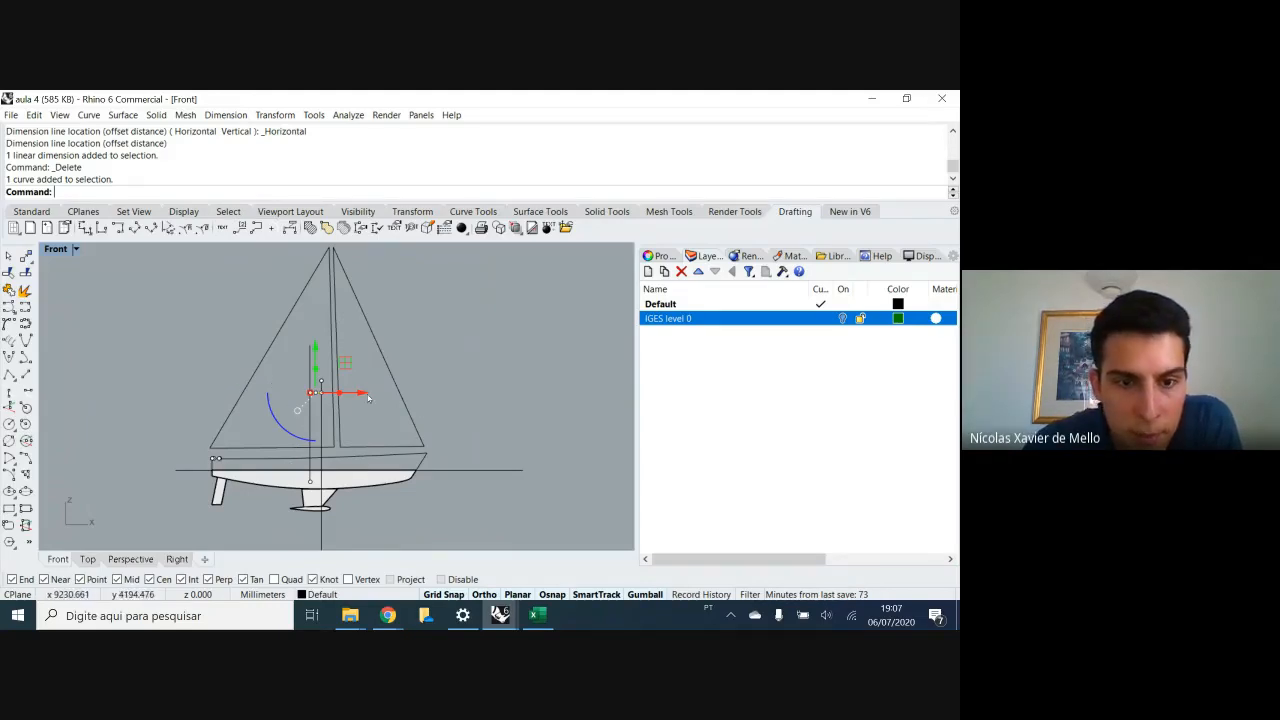
{"action": "scroll", "coordinate": [316, 394], "scroll_direction": "up", "scroll_amount": 5}
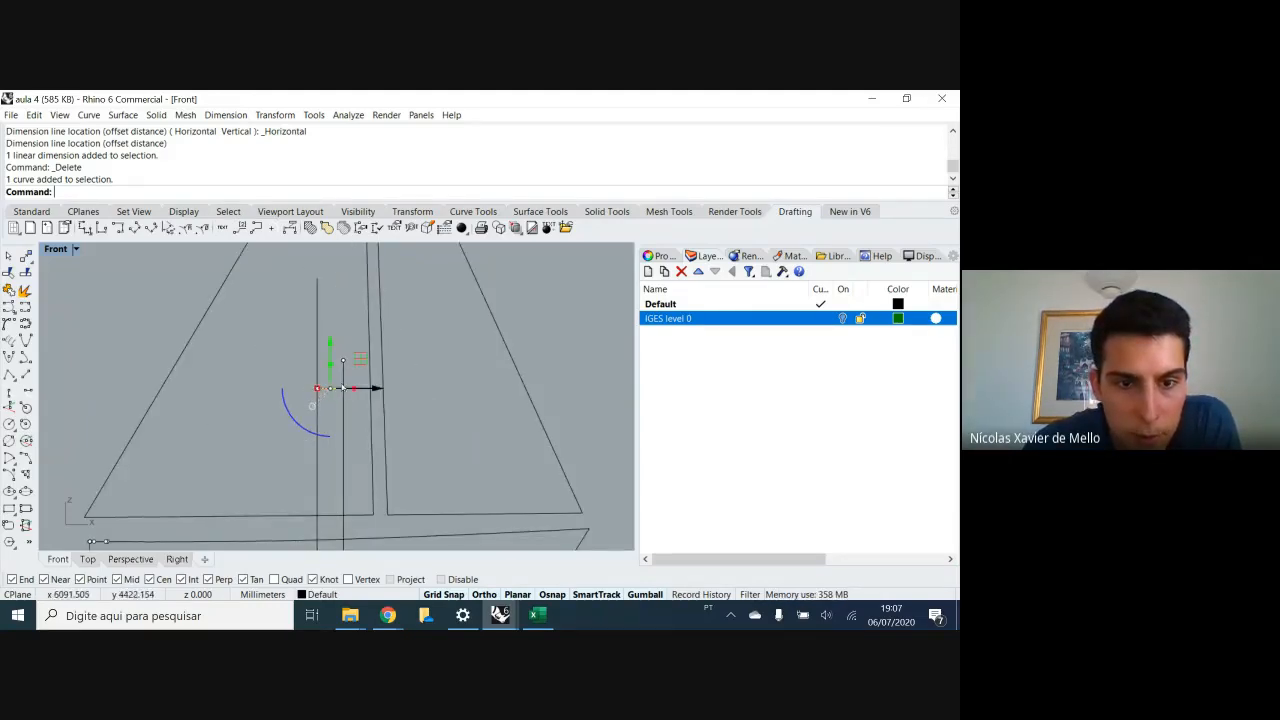
- Draw vertical reference lines downward from the hull's forward waterline end and from its stern
{"action": "scroll", "coordinate": [321, 397], "scroll_direction": "down", "scroll_amount": 5}
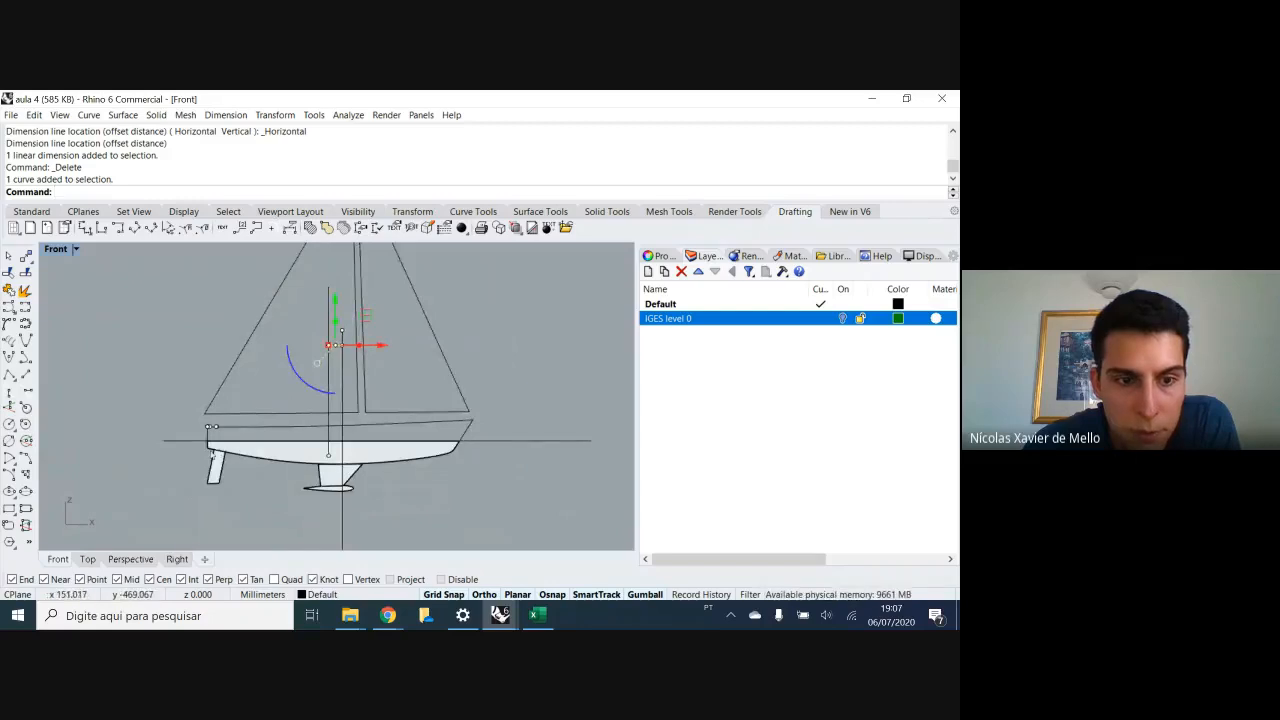
{"action": "key", "text": "Return"}
{"action": "left_click", "coordinate": [458, 441]}
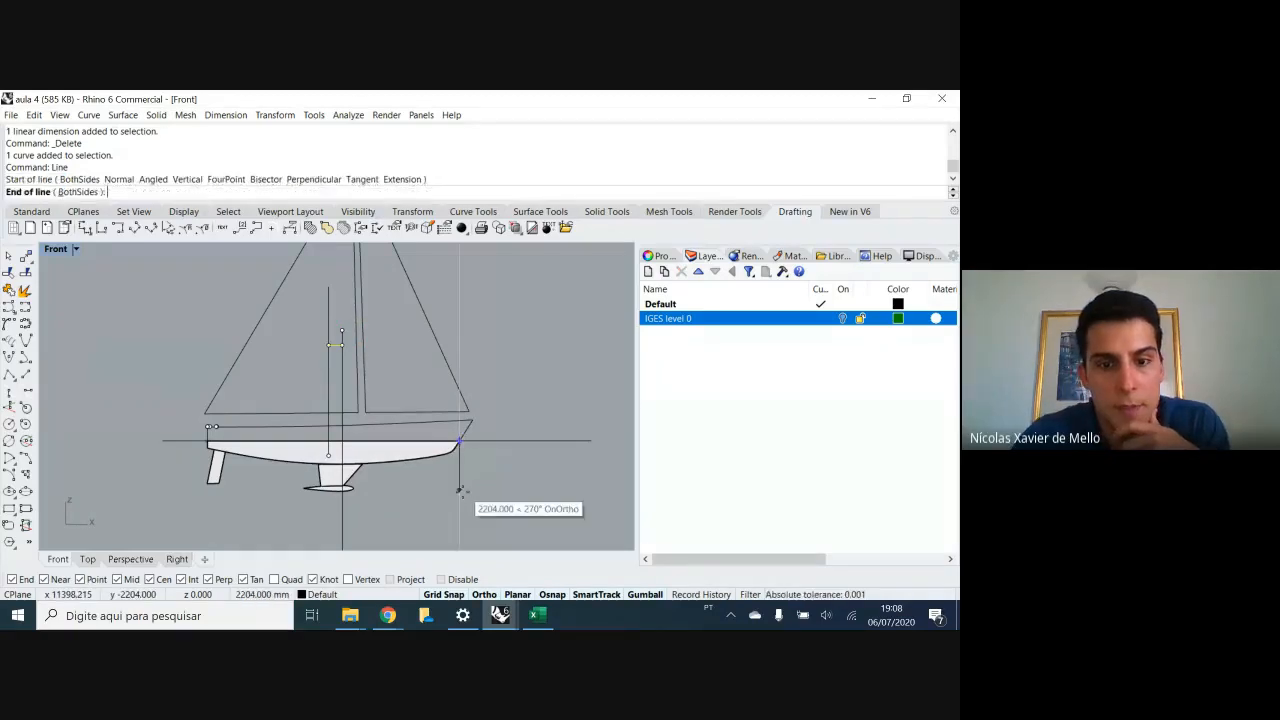
{"action": "left_click", "coordinate": [459, 490]}
{"action": "key", "text": "Return"}
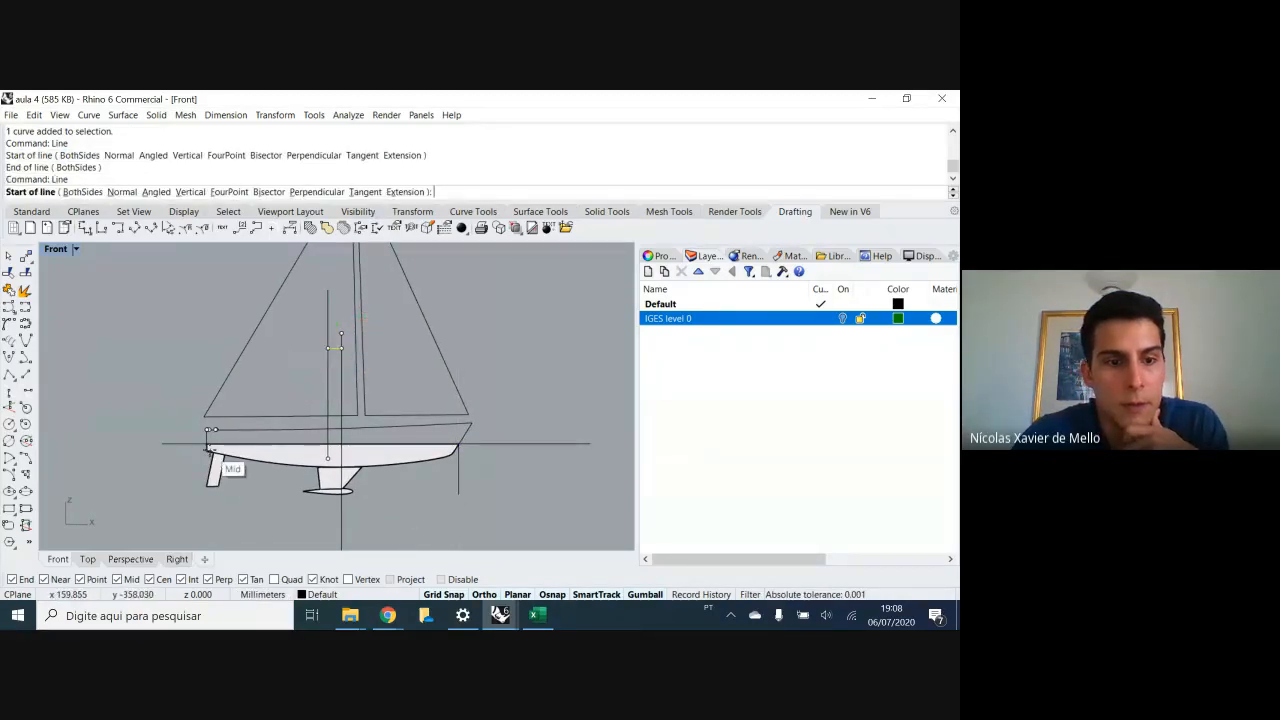
{"action": "left_click", "coordinate": [209, 451]}
{"action": "left_click", "coordinate": [208, 535]}
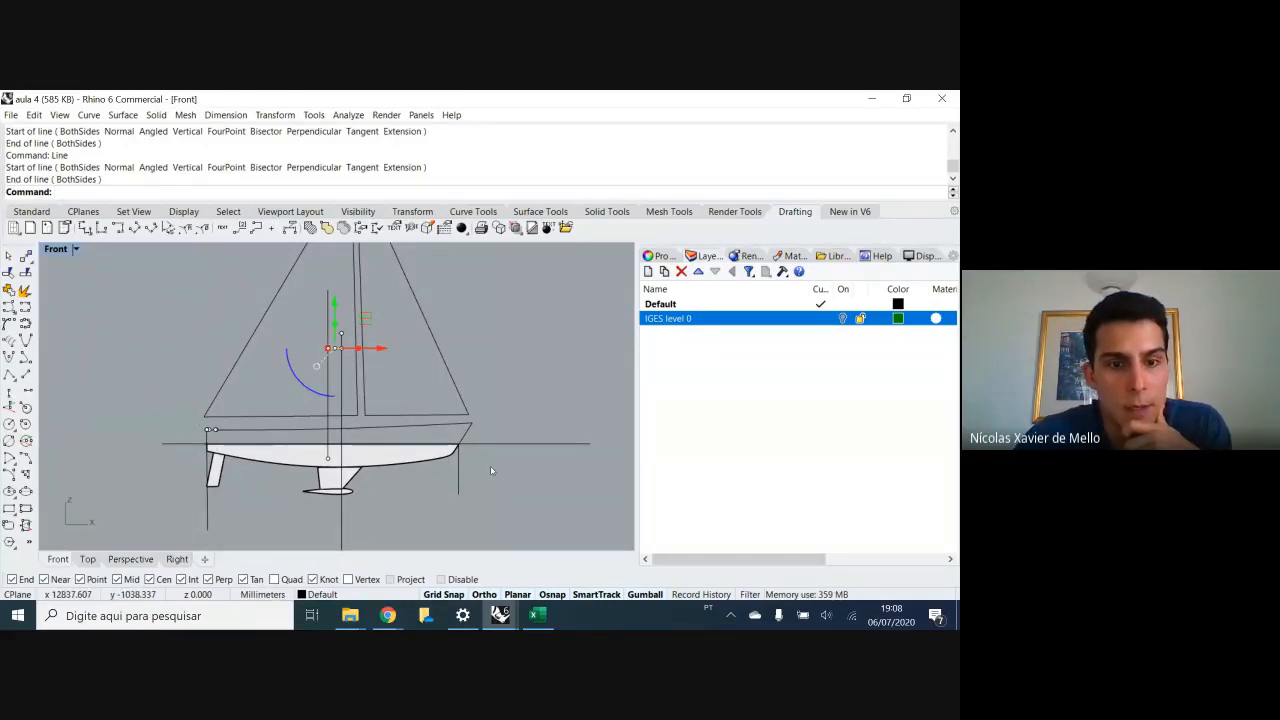
- Delete the two vertical reference lines below the bow and the stern
{"action": "left_click_drag", "start_coordinate": [491, 468], "coordinate": [398, 489]}
{"action": "left_click_drag", "start_coordinate": [240, 504], "coordinate": [175, 520]}
{"action": "key", "text": "Delete"}
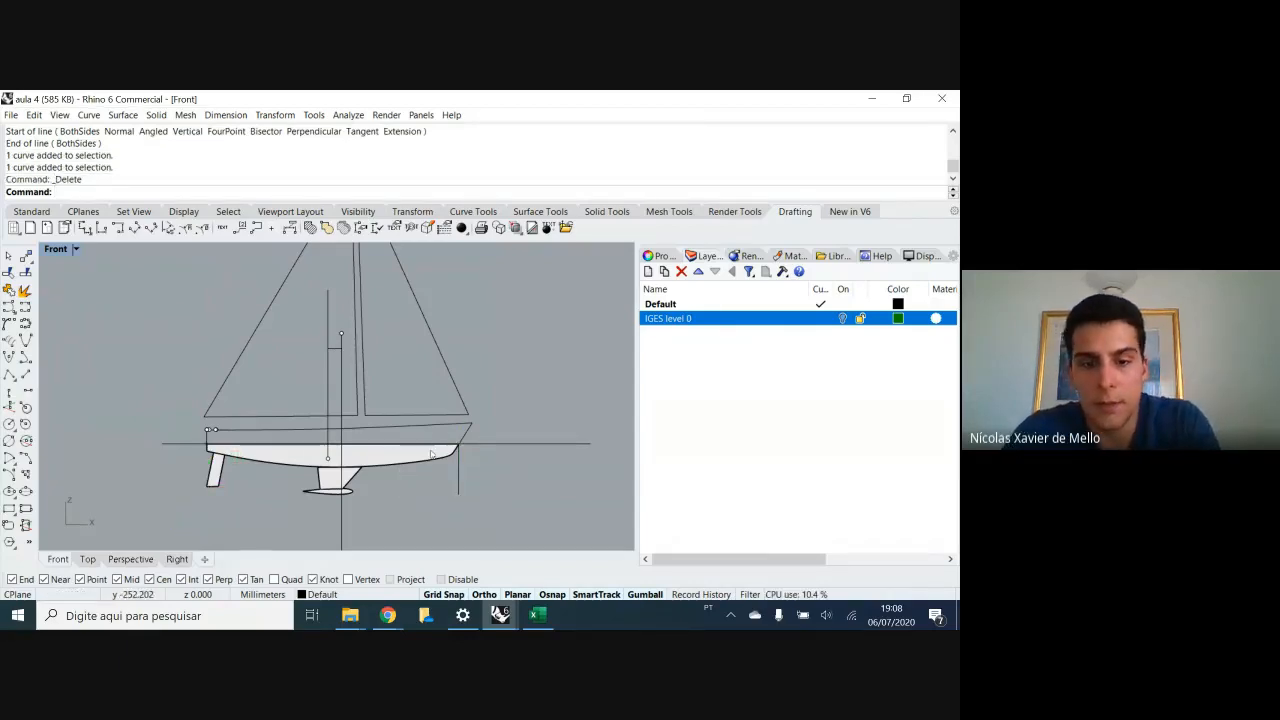
{"action": "left_click_drag", "start_coordinate": [448, 494], "coordinate": [447, 494]}
{"action": "key", "text": "Delete"}
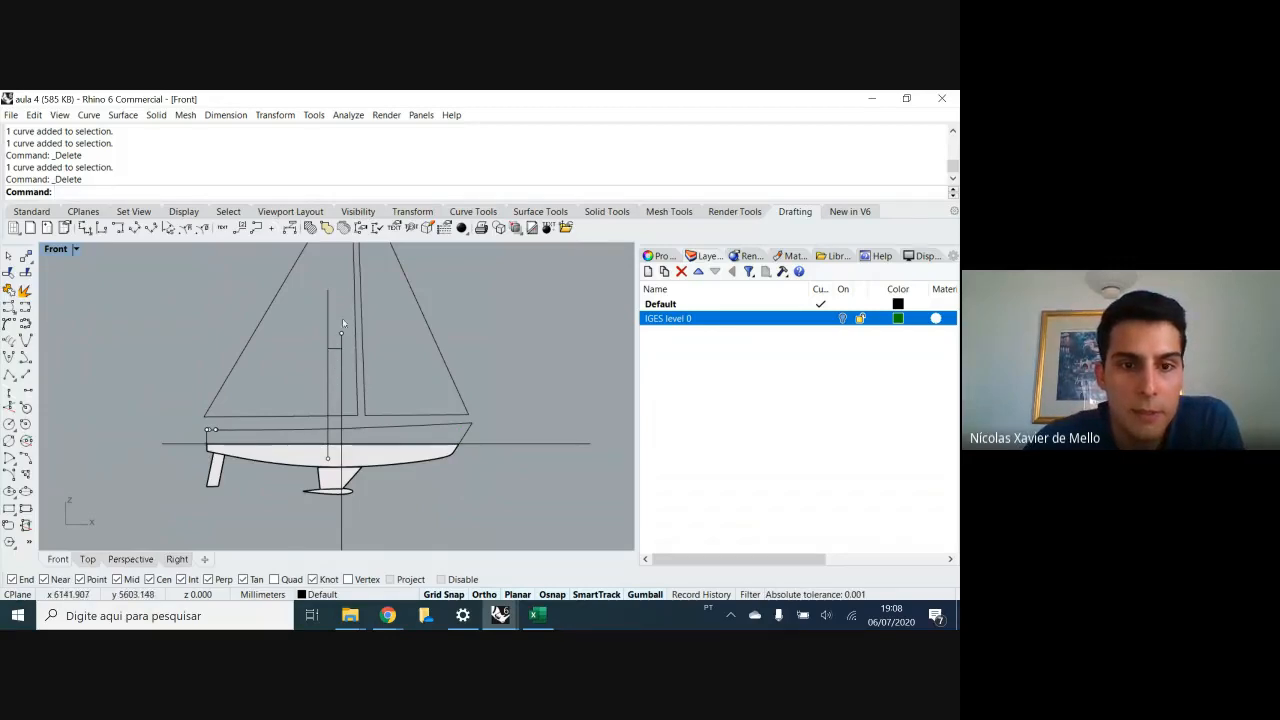
- Delete the two vertical centroid lines, their horizontal connecting line and the centroid points selected with them
{"action": "left_click_drag", "start_coordinate": [320, 362], "coordinate": [320, 362]}
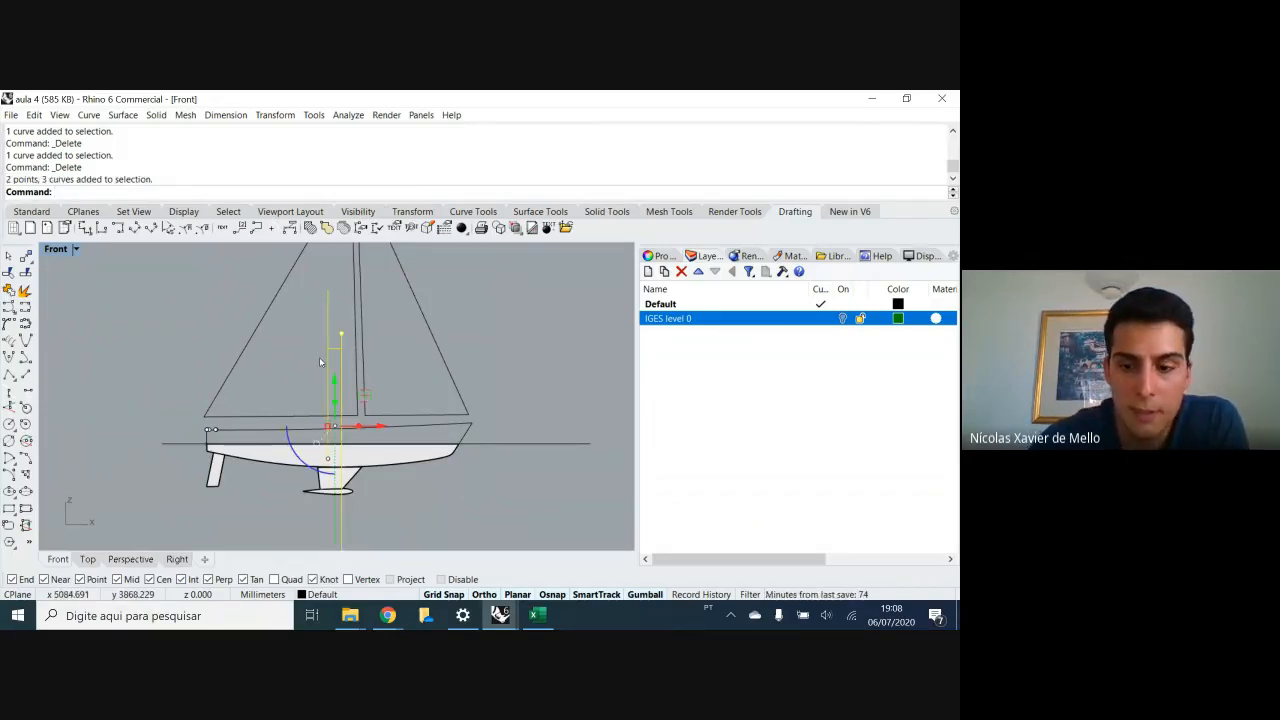
{"action": "key", "text": "Delete"}
{"action": "scroll", "coordinate": [317, 500], "scroll_direction": "up", "scroll_amount": 4}
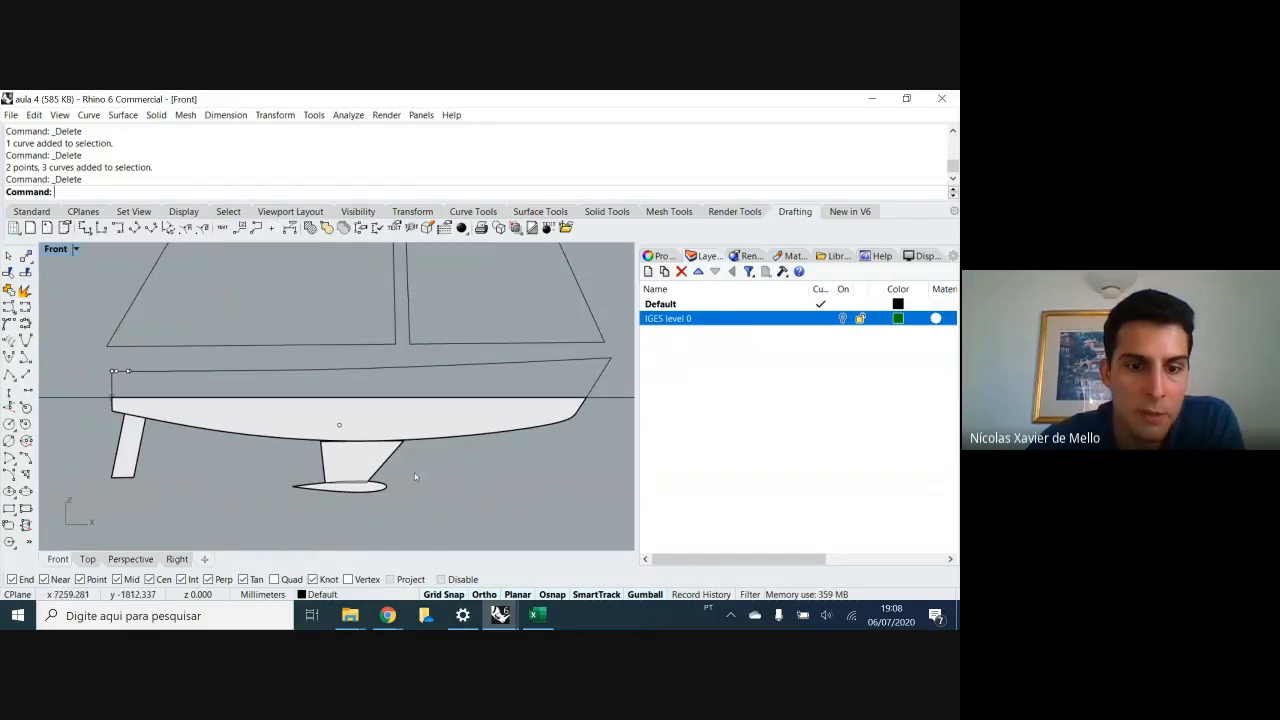
- Move the keel and its bulb profile aft along the hull bottom
{"action": "left_click_drag", "start_coordinate": [423, 471], "coordinate": [249, 525]}
{"action": "left_click_drag", "start_coordinate": [178, 447], "coordinate": [115, 490]}
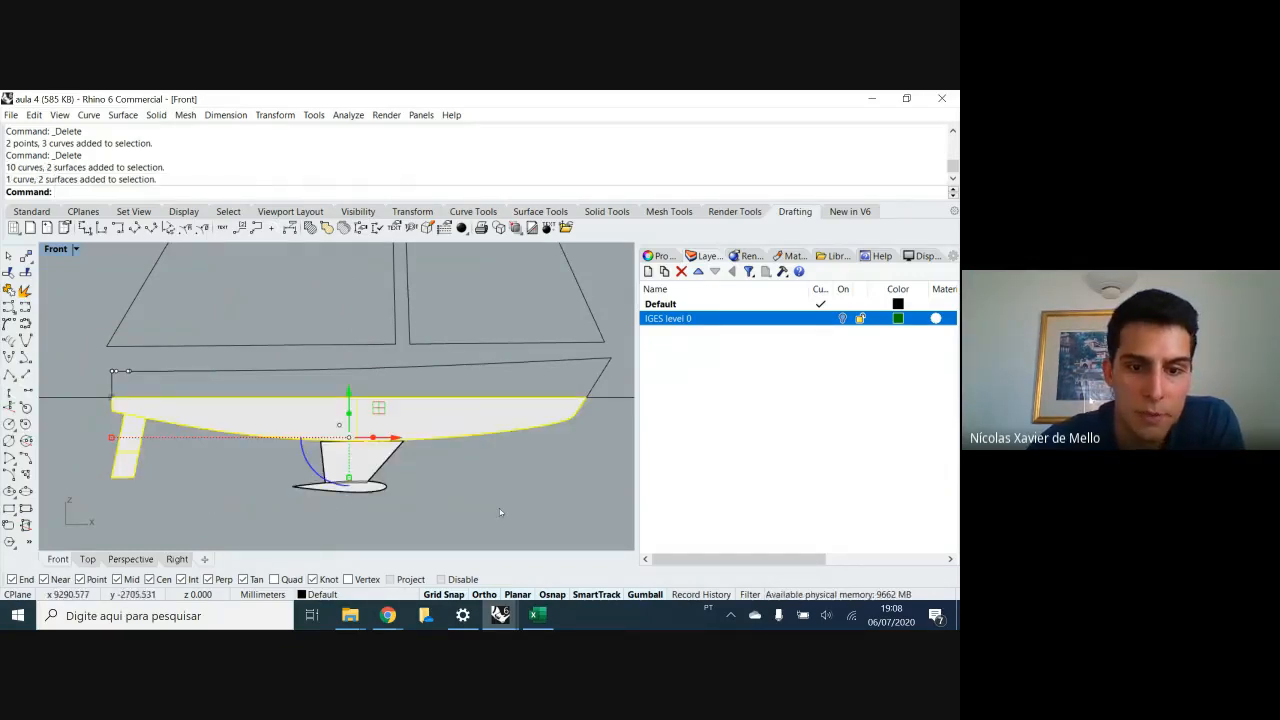
{"action": "left_click_drag", "start_coordinate": [458, 463], "coordinate": [303, 505]}
{"action": "left_click_drag", "start_coordinate": [393, 466], "coordinate": [341, 498]}
- Move the underwater area centroid point on the hull horizontally a short distance aft
{"action": "left_click", "coordinate": [355, 421]}
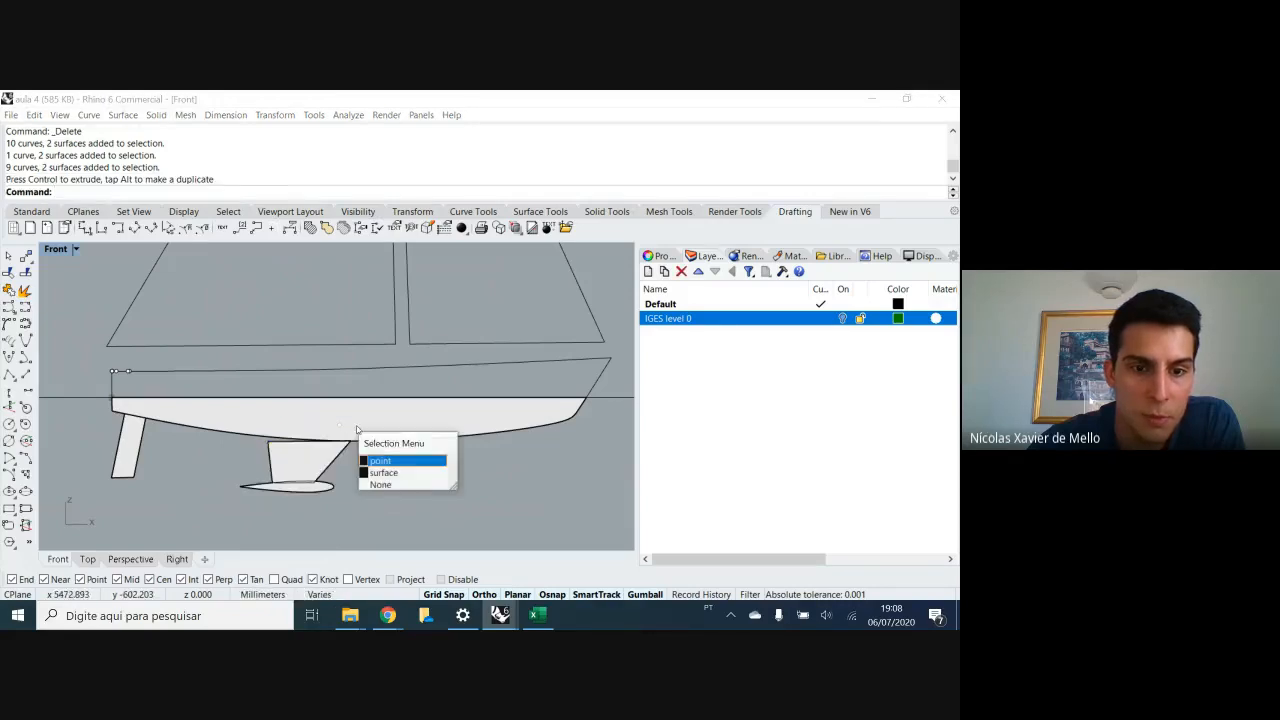
{"action": "left_click", "coordinate": [380, 461]}
{"action": "left_click_drag", "start_coordinate": [385, 426], "coordinate": [364, 426]}
{"action": "left_click", "coordinate": [382, 494]}
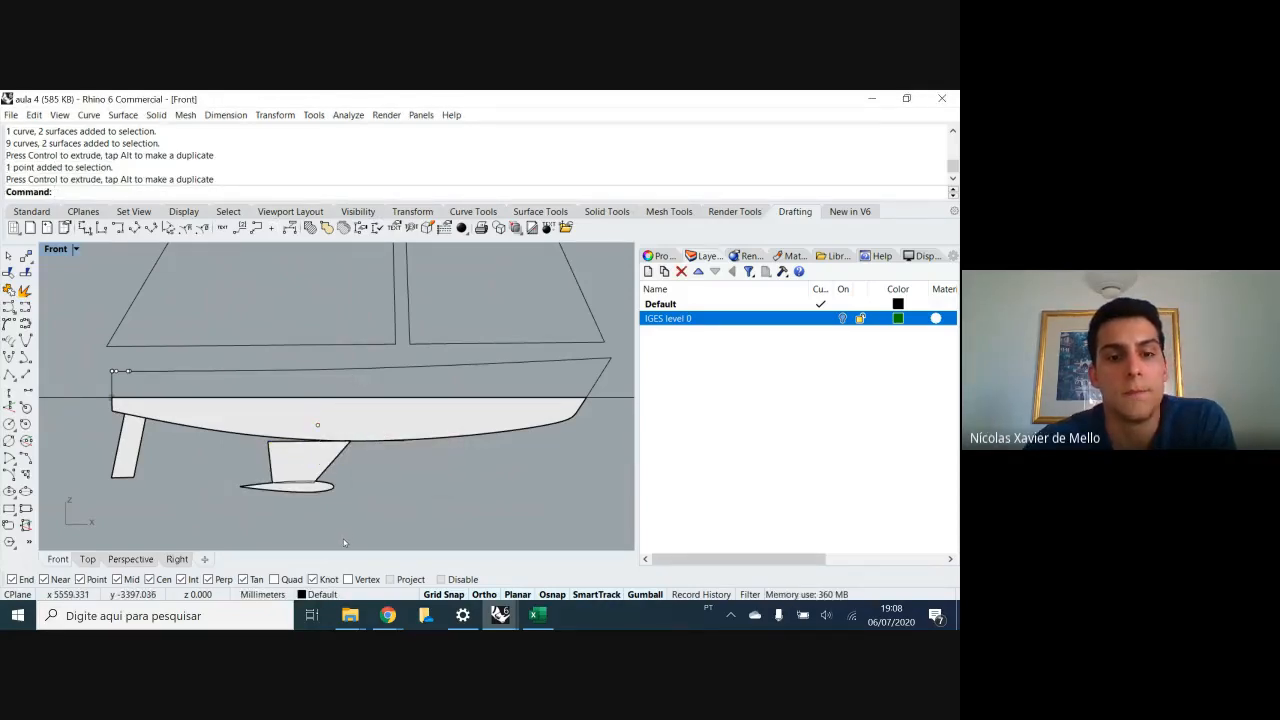
- Move the keel and bulb profile forward along the hull bottom, ahead of the centroid point
{"action": "scroll", "coordinate": [347, 527], "scroll_direction": "down", "scroll_amount": 3}
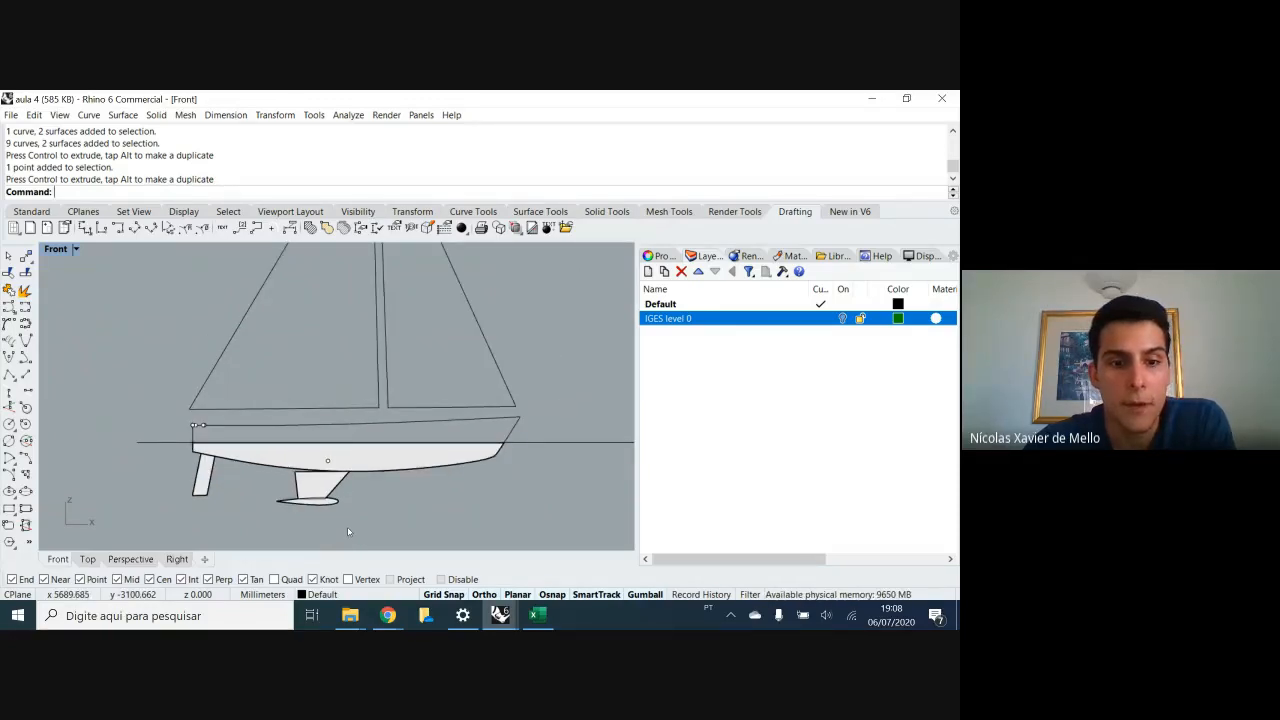
{"action": "left_click_drag", "start_coordinate": [348, 531], "coordinate": [272, 486]}
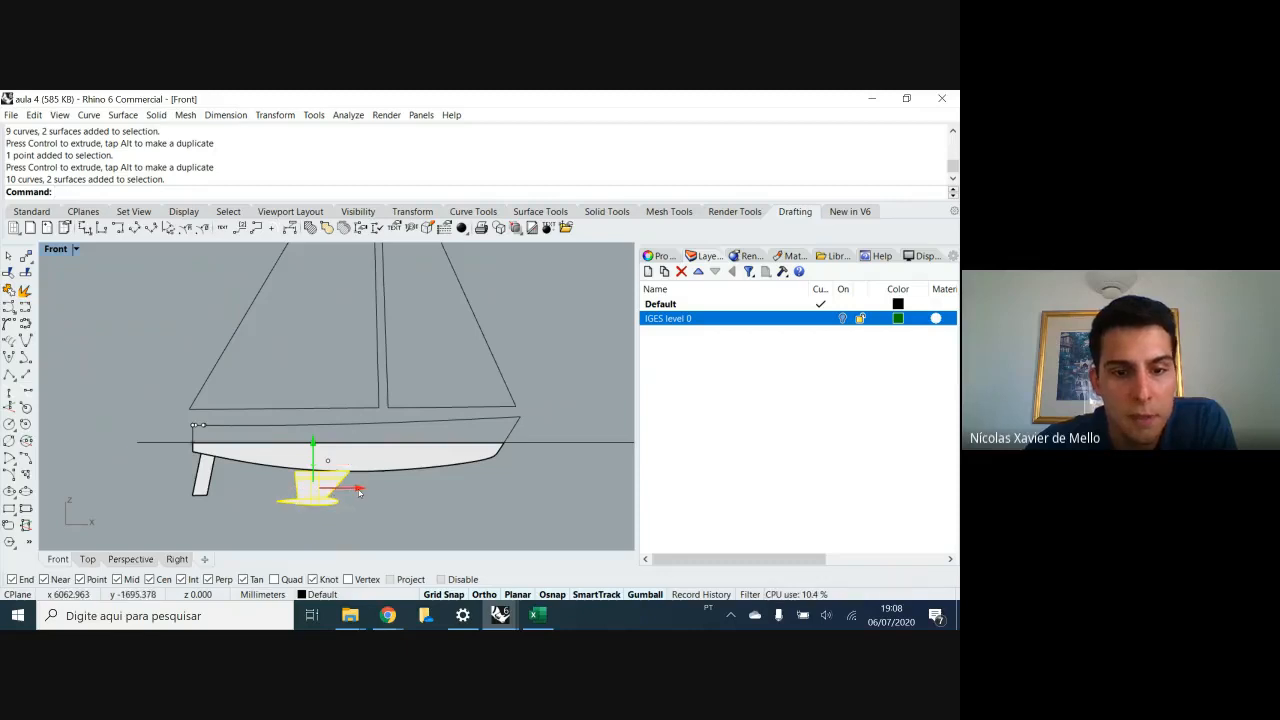
{"action": "left_click_drag", "start_coordinate": [359, 492], "coordinate": [395, 505]}
{"action": "scroll", "coordinate": [343, 515], "scroll_direction": "up", "scroll_amount": 3}
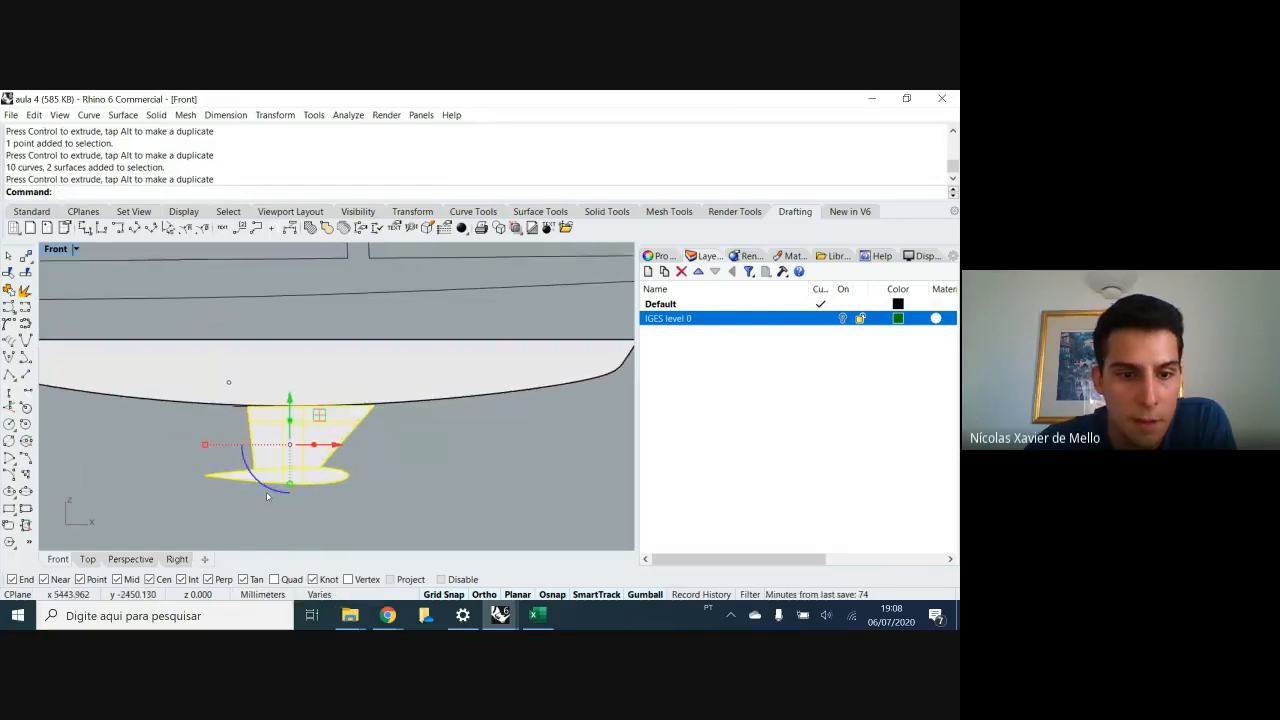
{"action": "scroll", "coordinate": [329, 489], "scroll_direction": "down", "scroll_amount": 4}
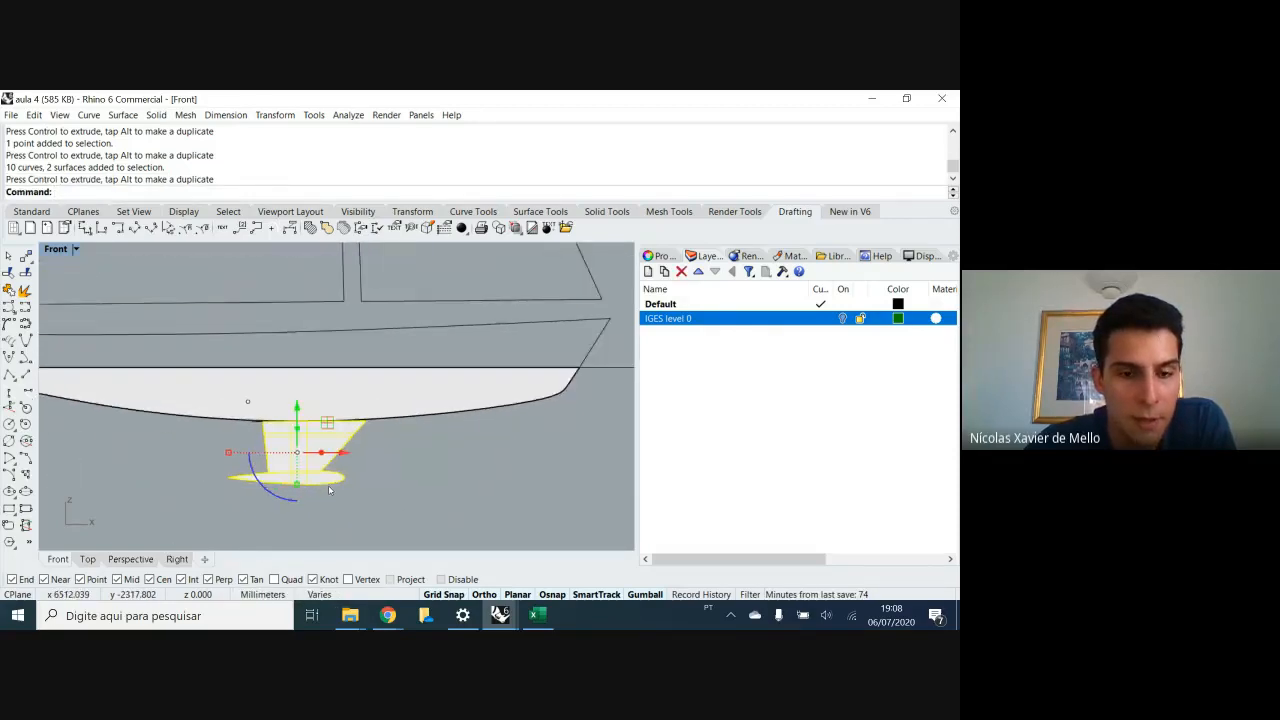
{"action": "scroll", "coordinate": [367, 462], "scroll_direction": "up", "scroll_amount": 5}
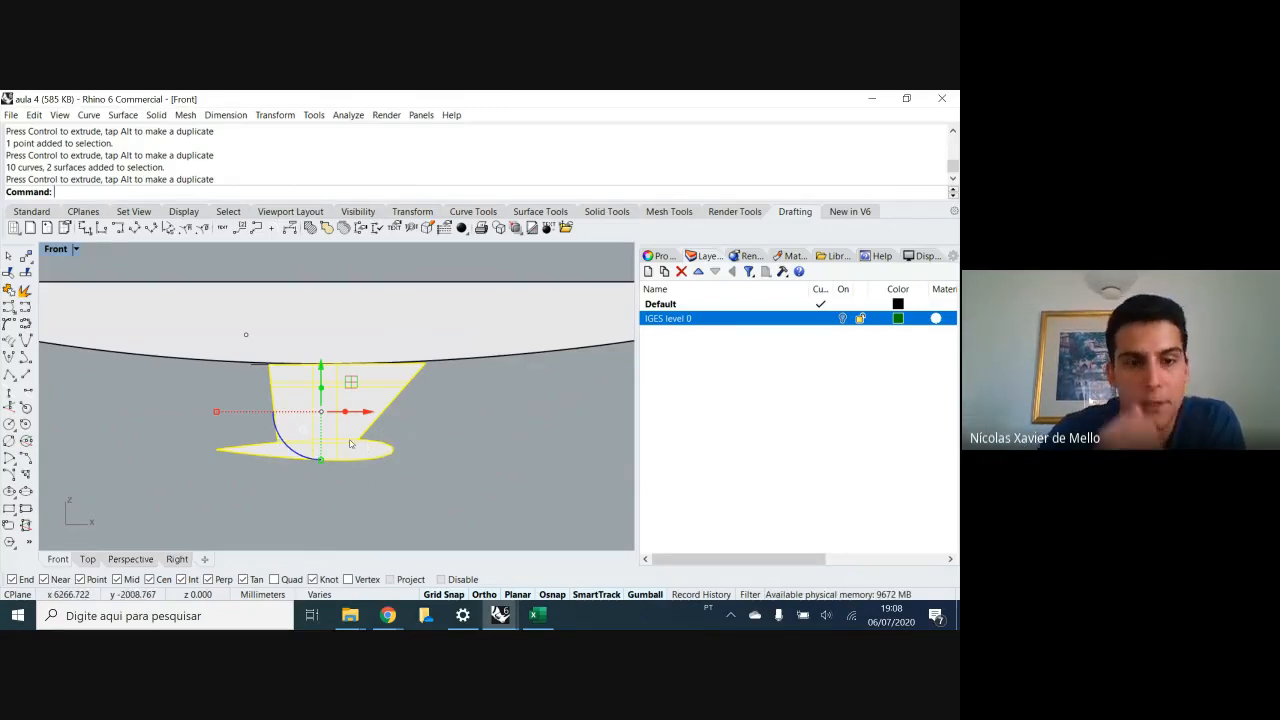
{"action": "scroll", "coordinate": [331, 475], "scroll_direction": "down", "scroll_amount": 3}
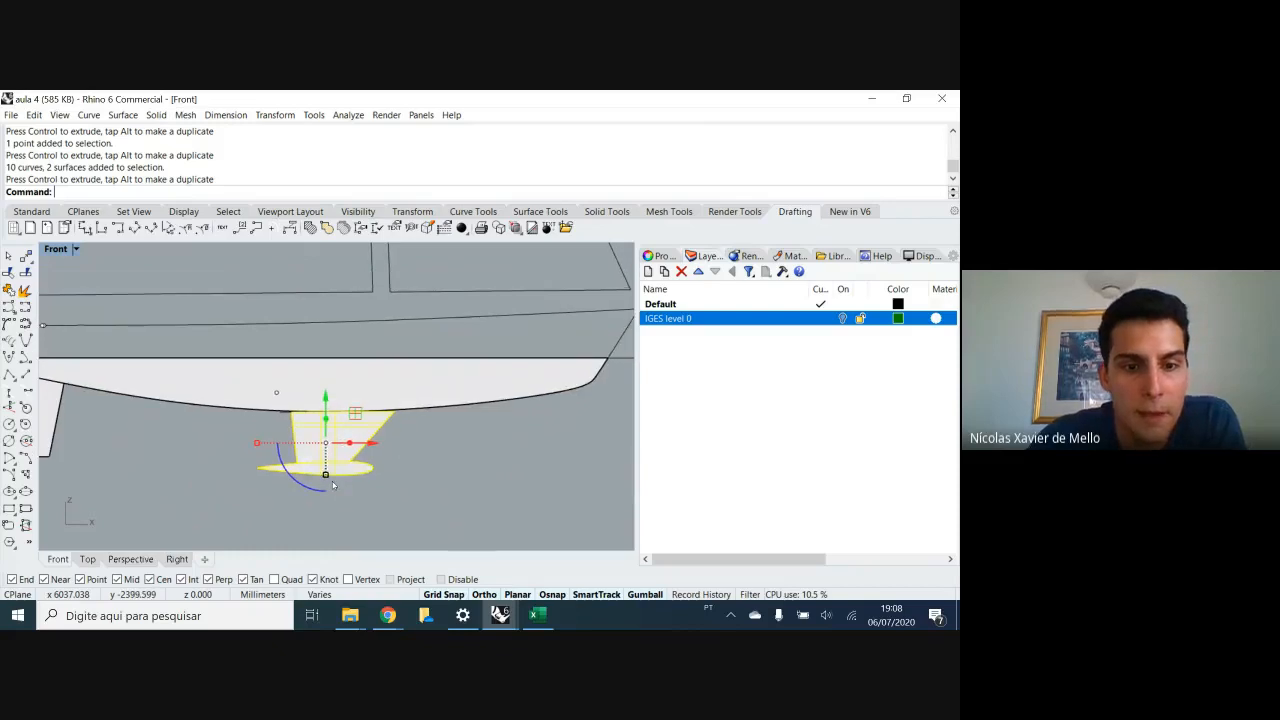
{"action": "scroll", "coordinate": [395, 497], "scroll_direction": "down", "scroll_amount": 3}
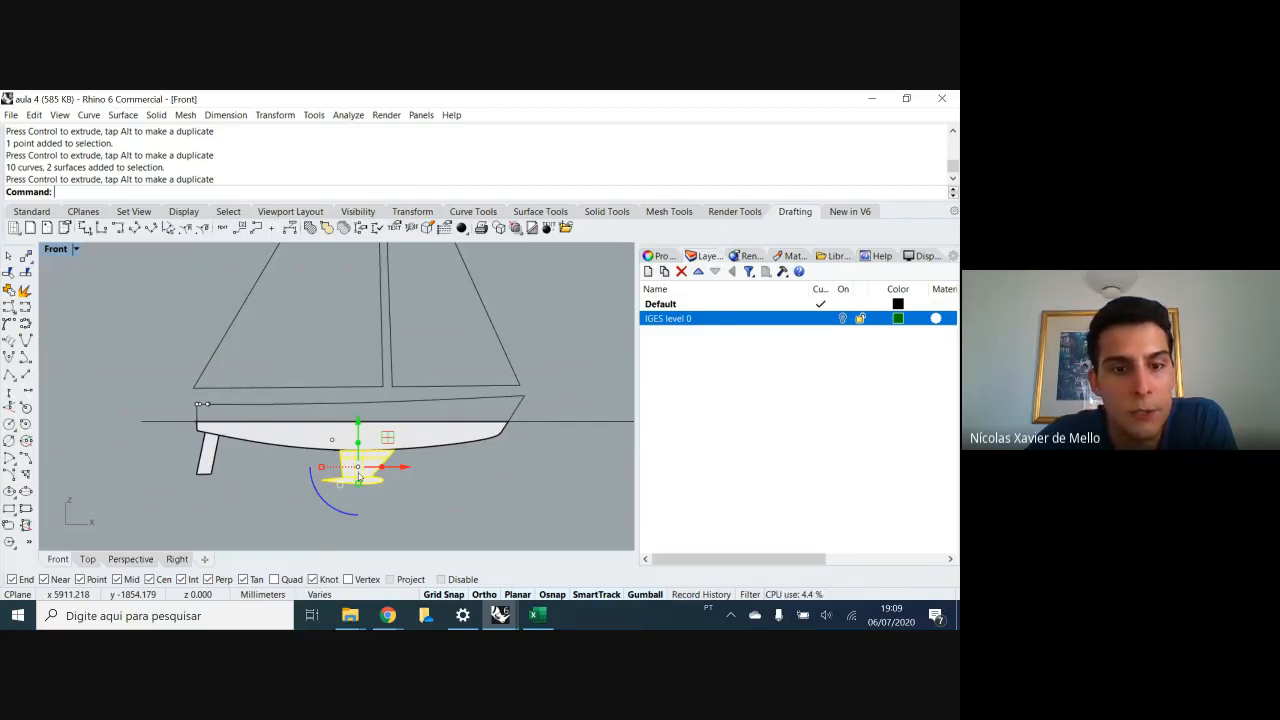
- Examine the keel and bulb profile under the hull in relation to the sail plan and the underwater centroid point
{"action": "left_click", "coordinate": [405, 492]}
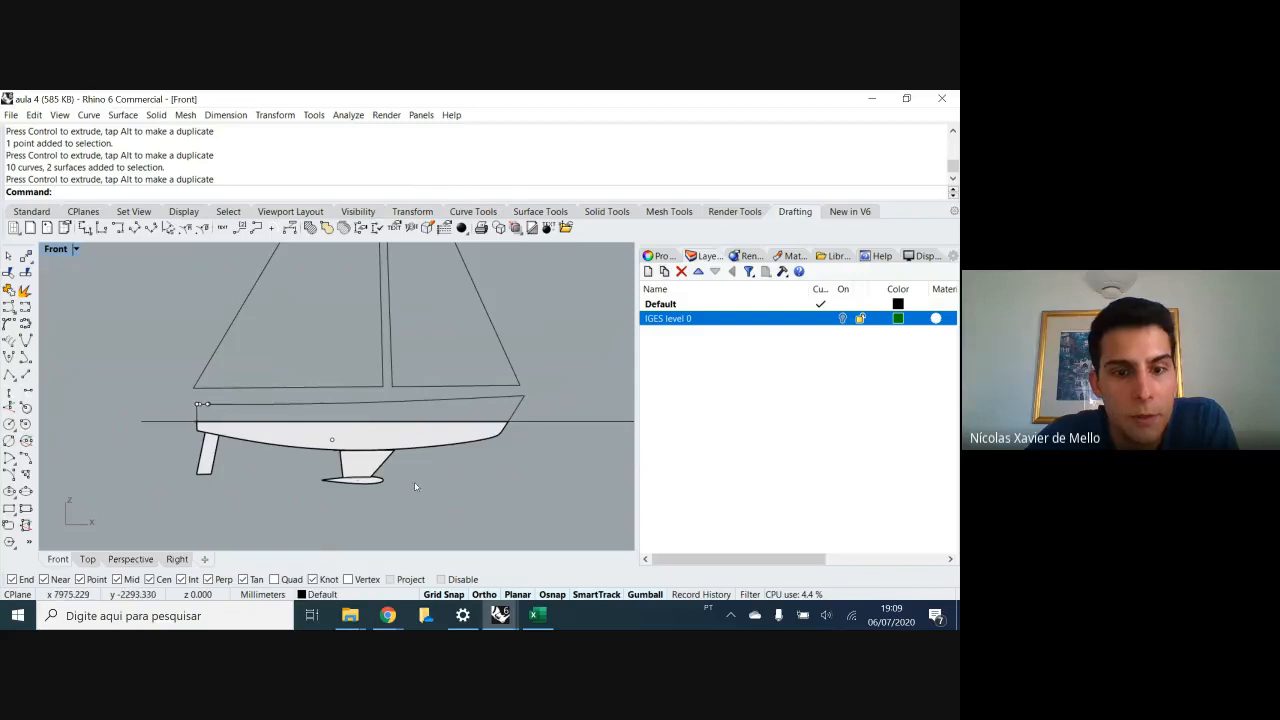
{"action": "left_click", "coordinate": [365, 478]}
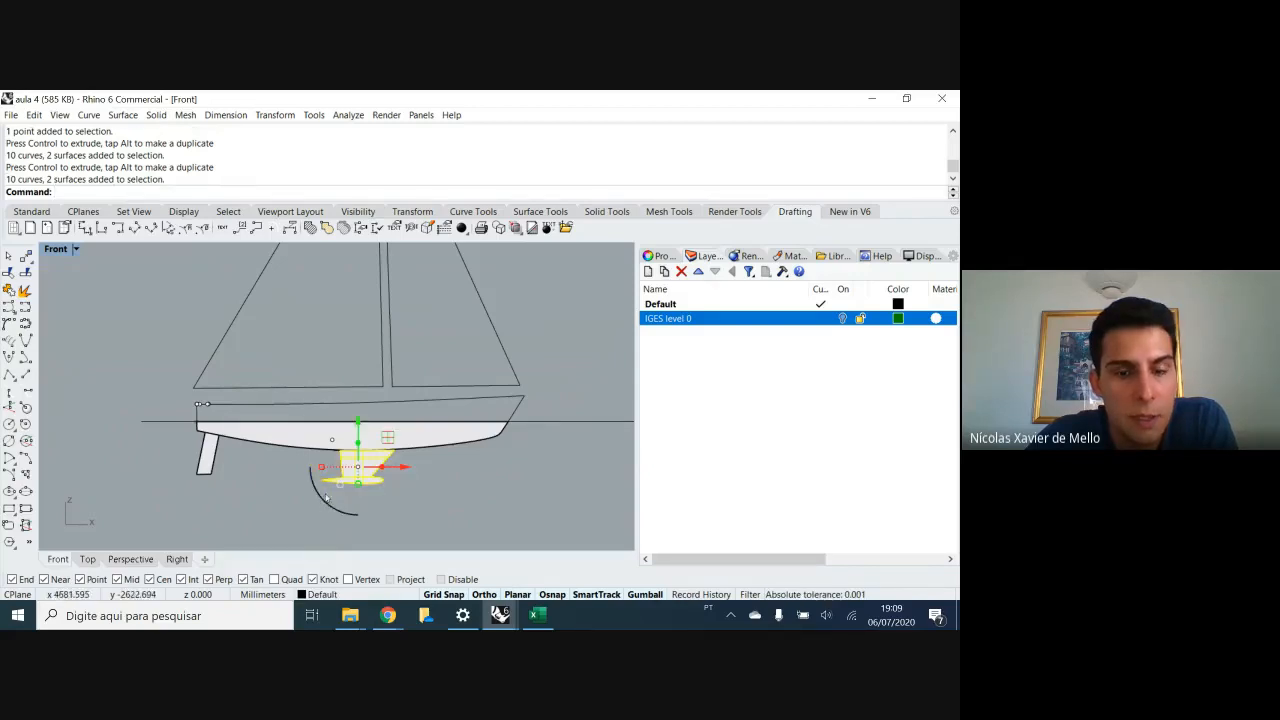
{"action": "left_click_drag", "start_coordinate": [572, 313], "coordinate": [194, 353]}
{"action": "left_click_drag", "start_coordinate": [506, 281], "coordinate": [506, 282]}
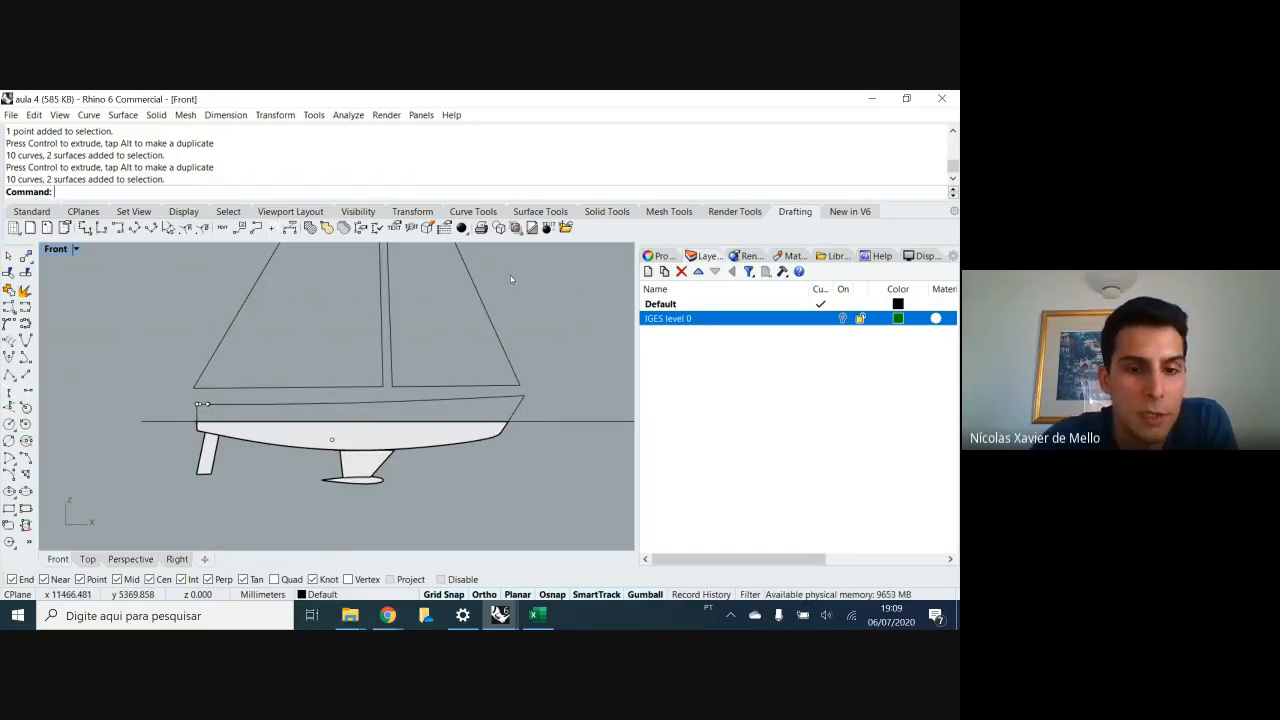
{"action": "scroll", "coordinate": [511, 279], "scroll_direction": "down", "scroll_amount": 1}
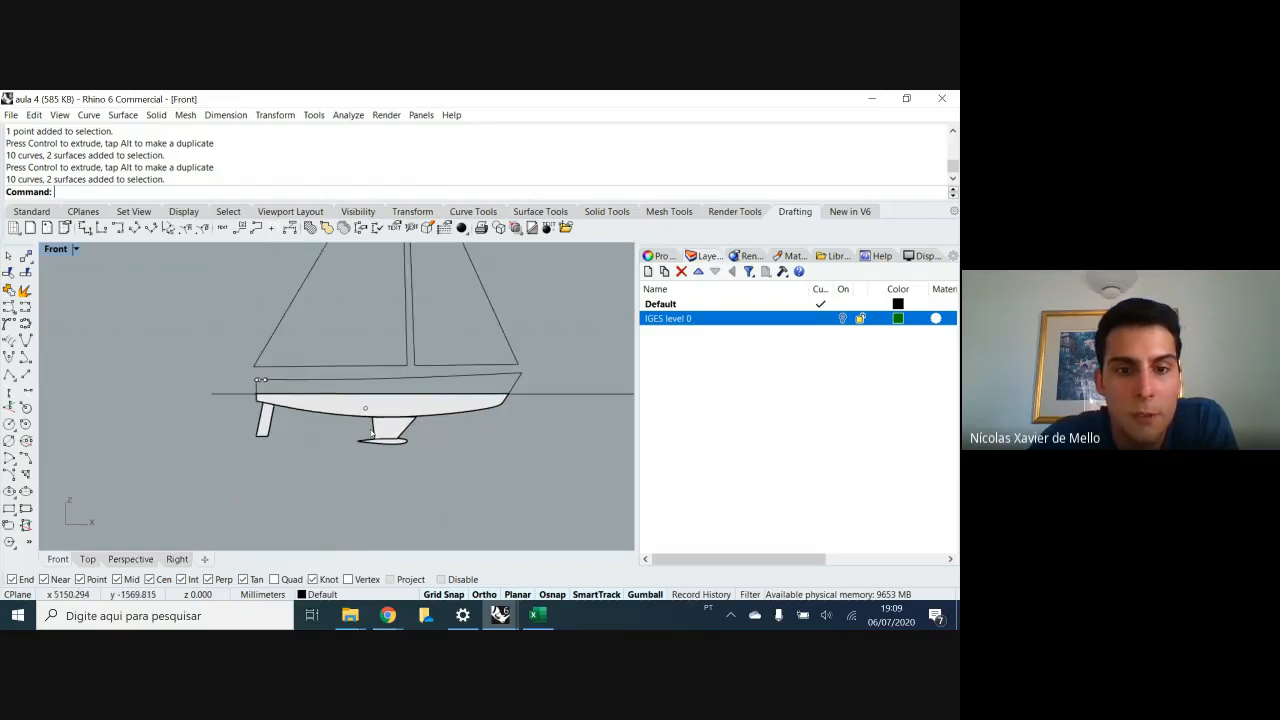
{"action": "mouse_move", "coordinate": [424, 463]}
{"action": "left_mouse_down"}
{"action": "mouse_move", "coordinate": [334, 413]}
{"action": "mouse_move", "coordinate": [433, 449]}
{"action": "left_mouse_up"}
{"action": "scroll", "coordinate": [376, 448], "scroll_direction": "up", "scroll_amount": 4}
{"action": "scroll", "coordinate": [375, 447], "scroll_direction": "up", "scroll_amount": 2}
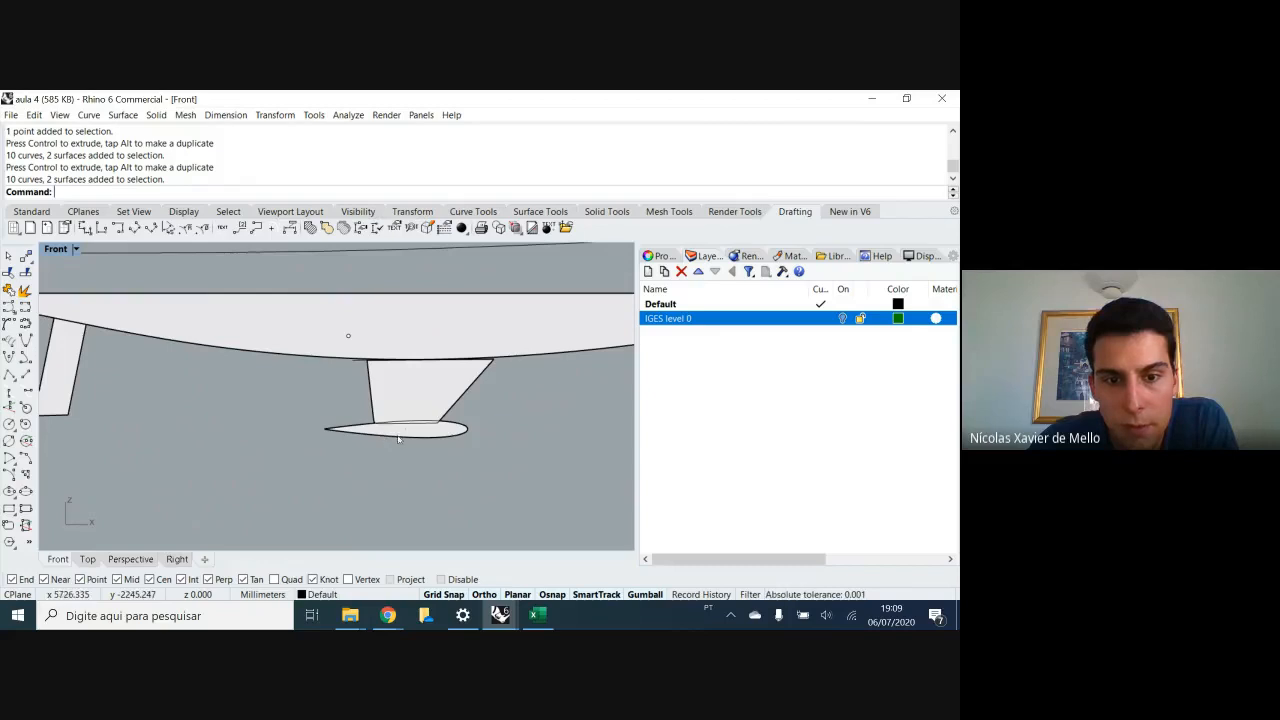
{"action": "left_click", "coordinate": [398, 436]}
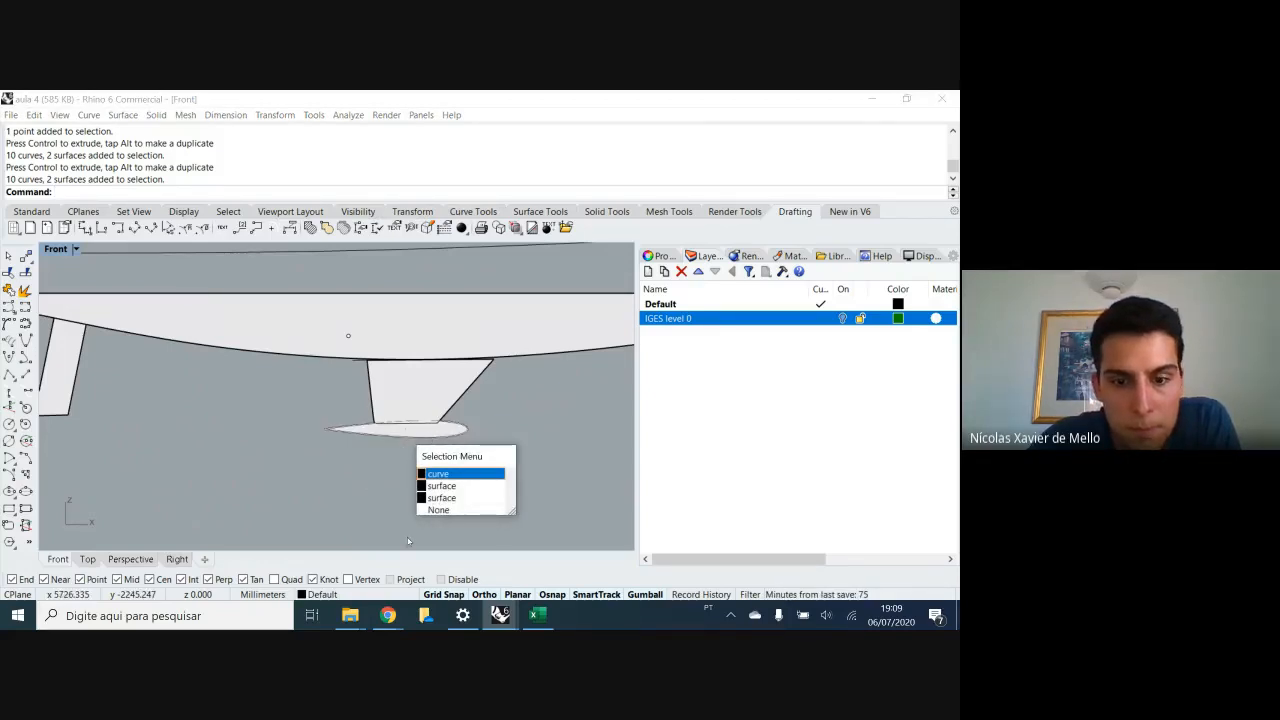
{"action": "left_click", "coordinate": [324, 457]}
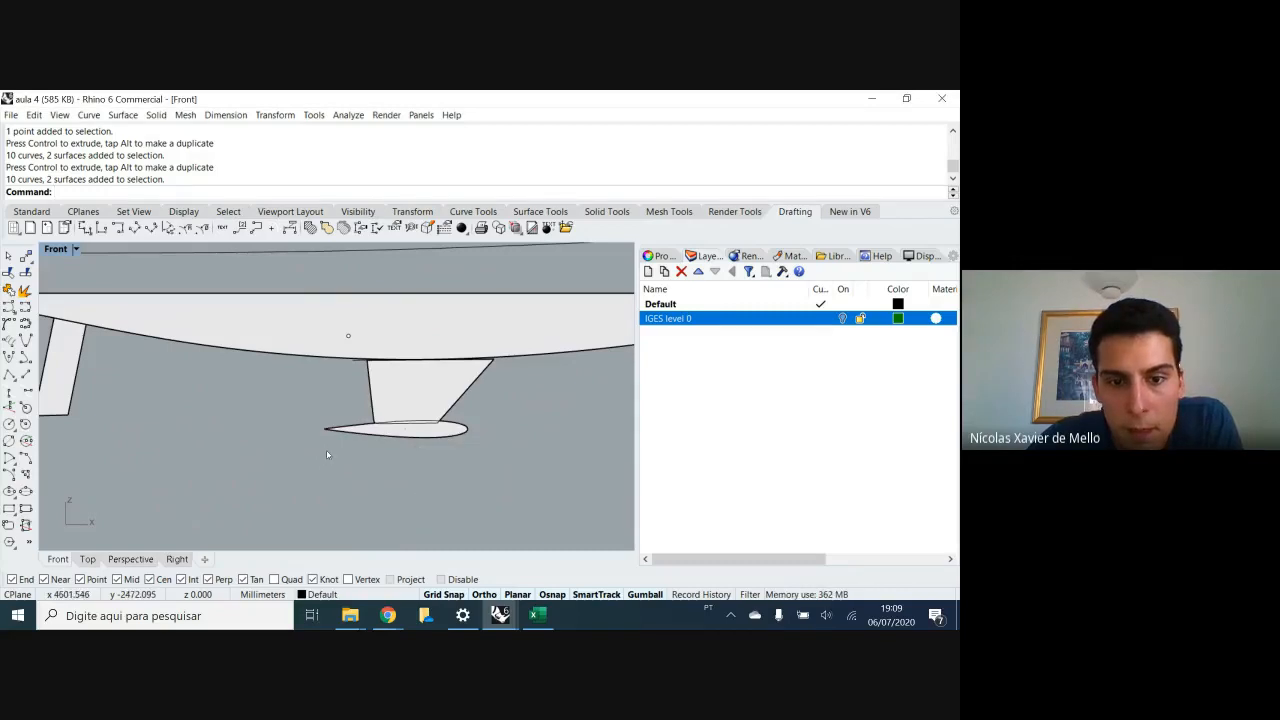
- Switch to Excel and examine the NACA 0006 coordinates with the curve and revolve script on the Rhino Script sheet
{"action": "left_click", "coordinate": [537, 620]}
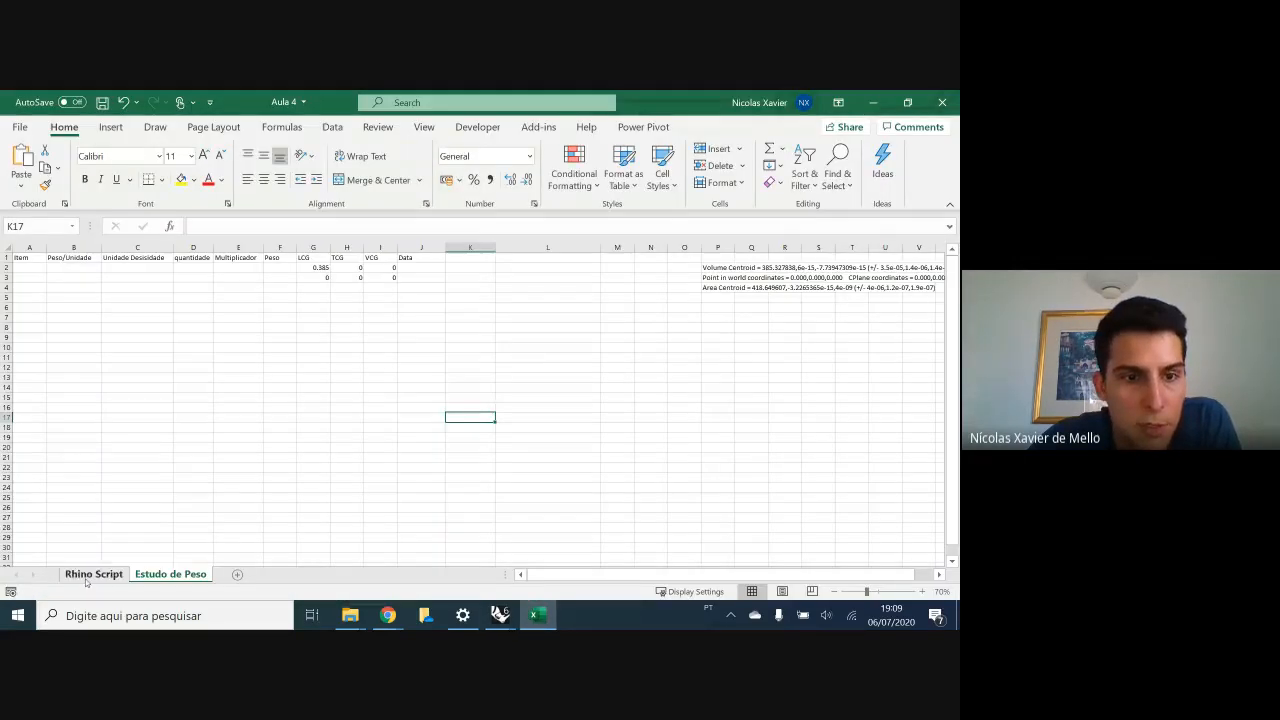
{"action": "left_click", "coordinate": [93, 574]}
{"action": "scroll", "coordinate": [175, 357], "scroll_direction": "up", "scroll_amount": 1}
{"action": "left_click_drag", "start_coordinate": [229, 279], "coordinate": [229, 308]}
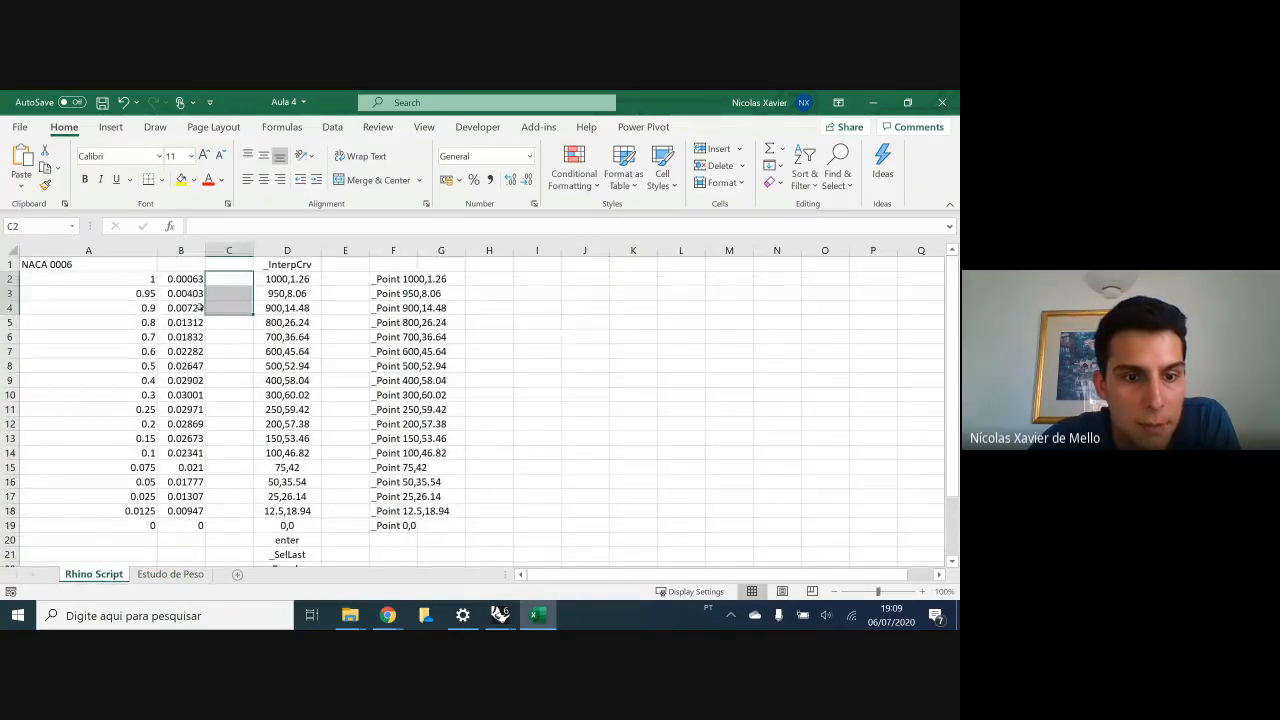
{"action": "left_click_drag", "start_coordinate": [50, 264], "coordinate": [180, 541]}
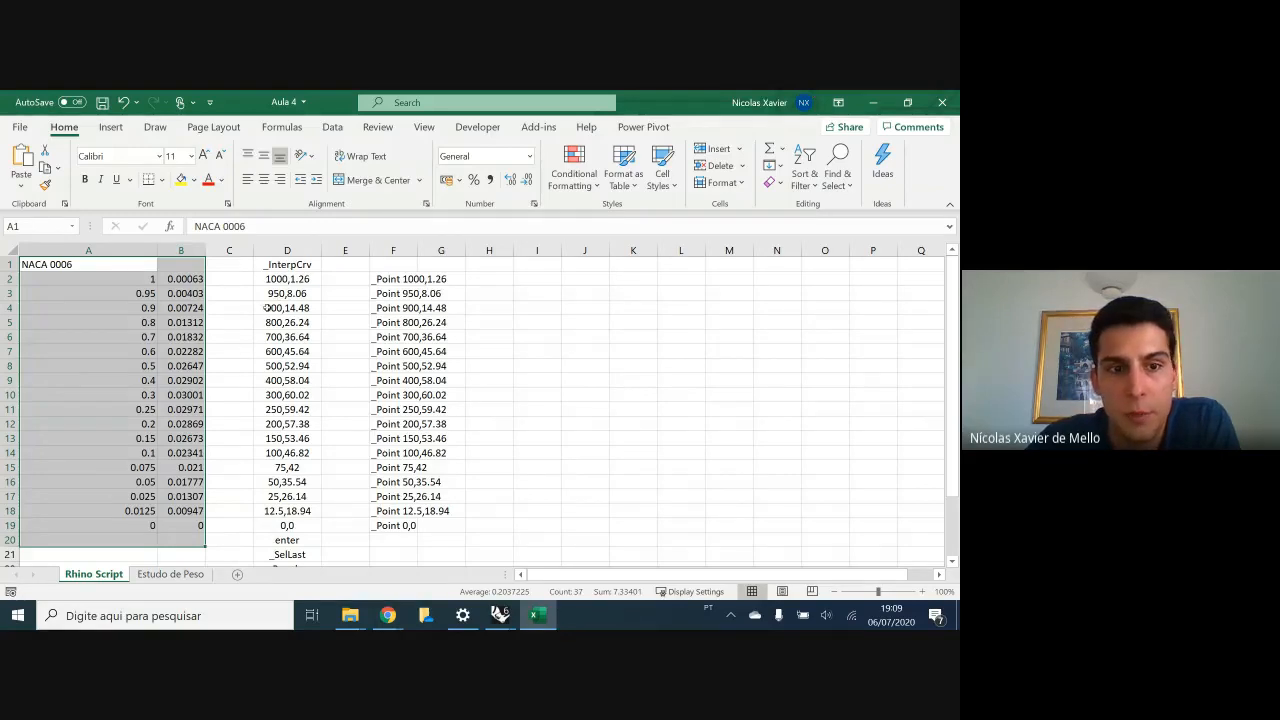
{"action": "scroll", "coordinate": [214, 330], "scroll_direction": "down", "scroll_amount": 1}
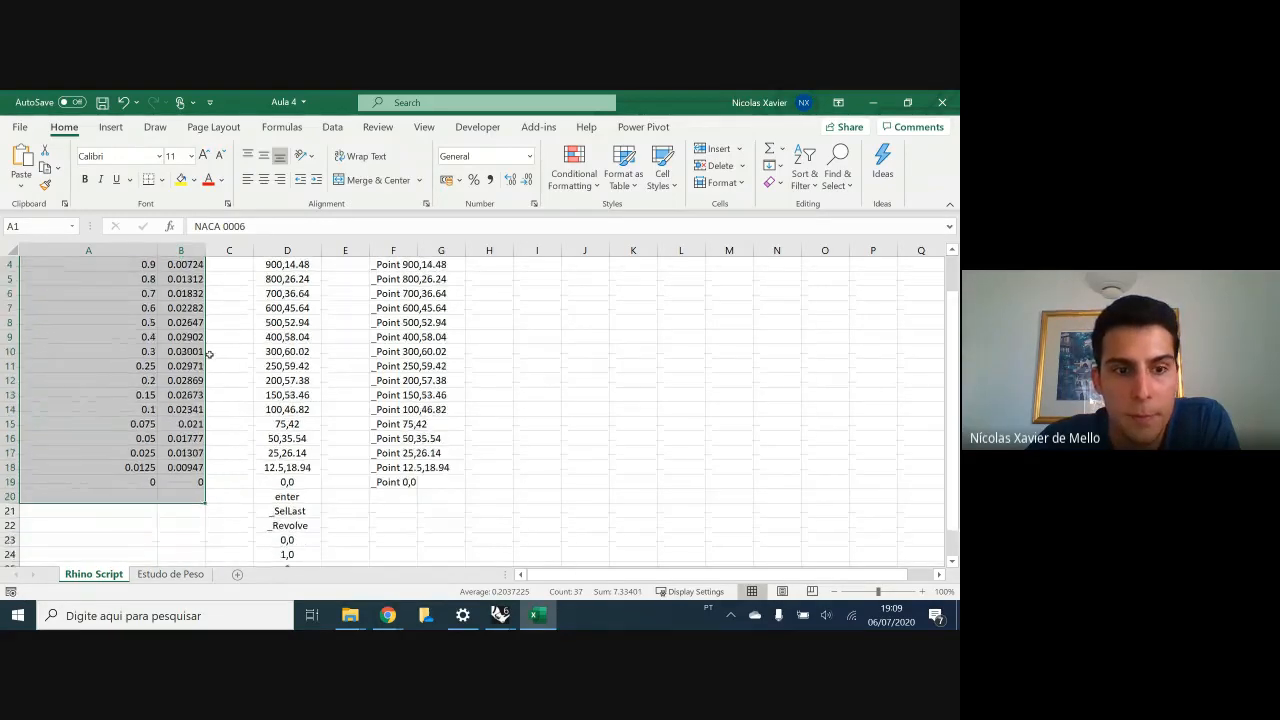
{"action": "scroll", "coordinate": [209, 354], "scroll_direction": "up", "scroll_amount": 1}
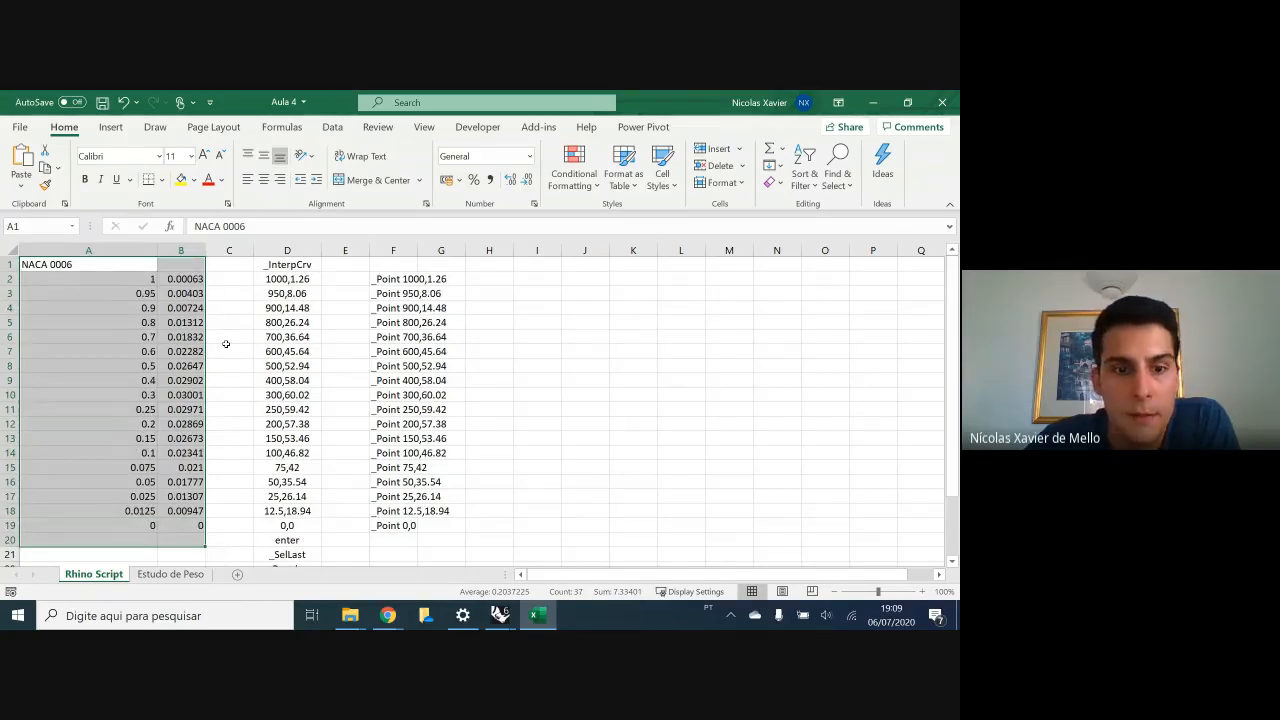
{"action": "scroll", "coordinate": [226, 344], "scroll_direction": "down", "scroll_amount": 2}
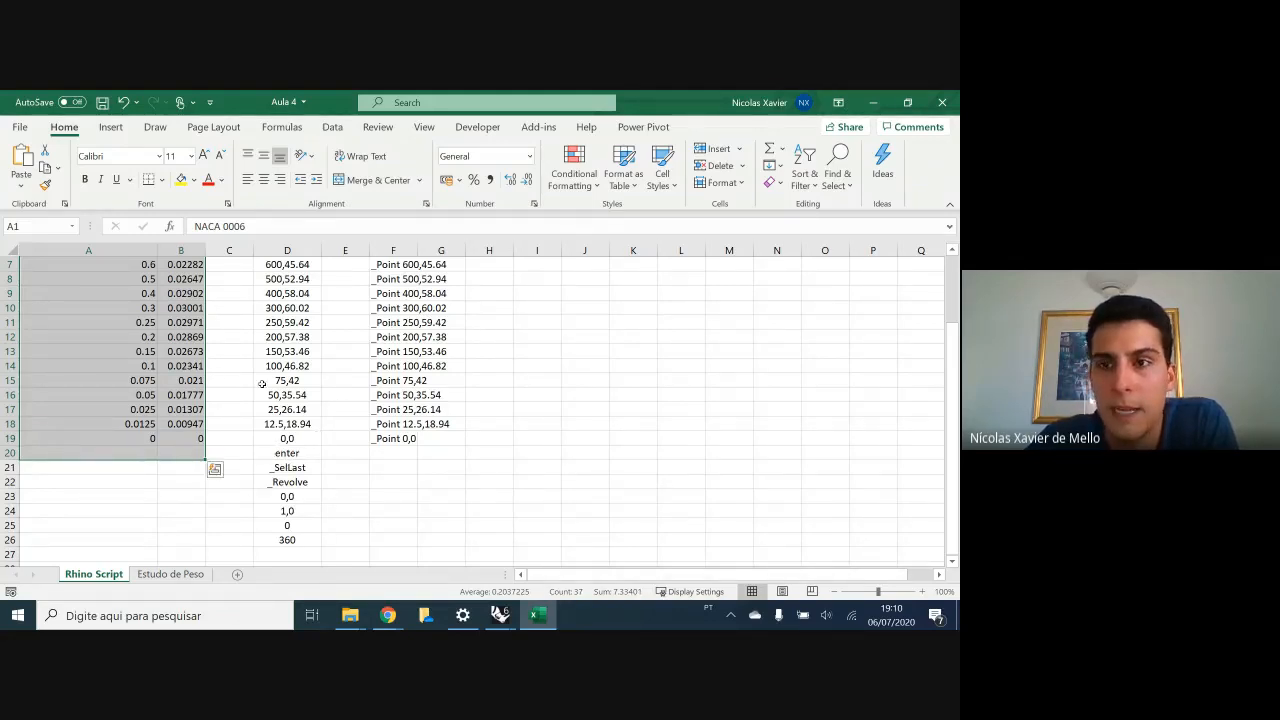
- Return to Rhino and examine the keel with its bulb profile against the hull, rudder and centroid point
{"action": "left_click", "coordinate": [873, 102]}
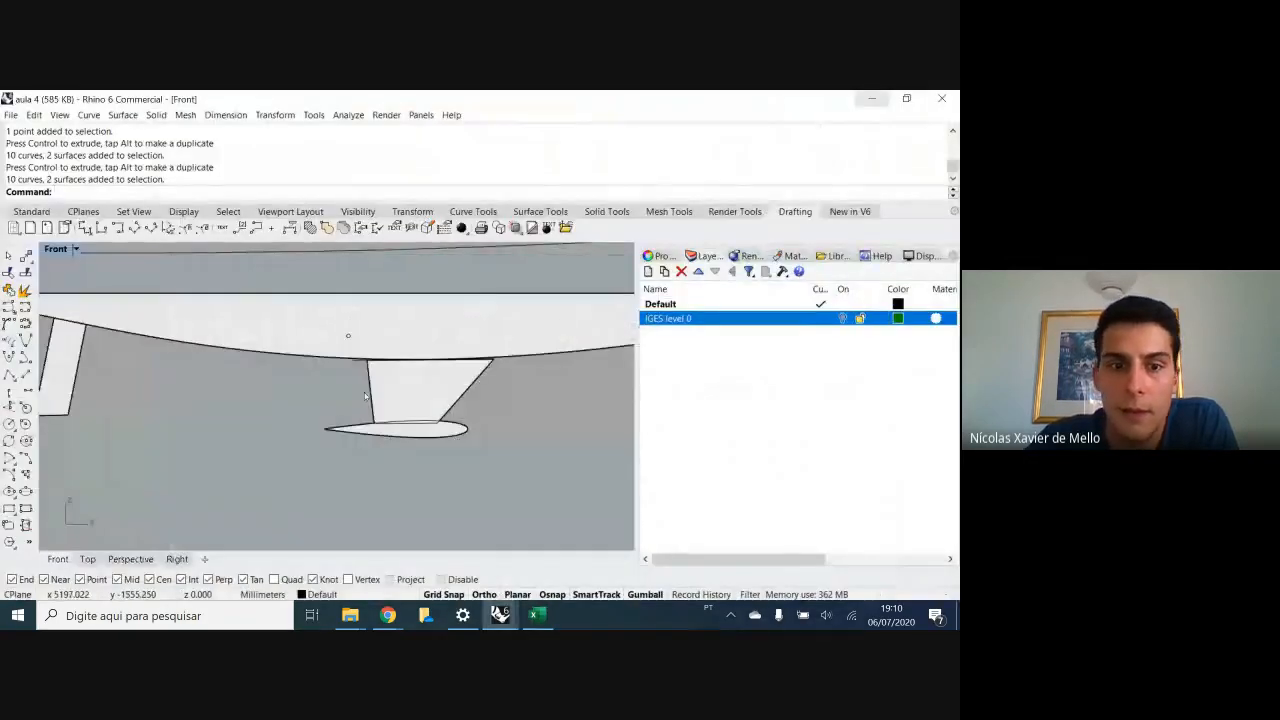
{"action": "scroll", "coordinate": [300, 400], "scroll_direction": "down", "scroll_amount": 3}
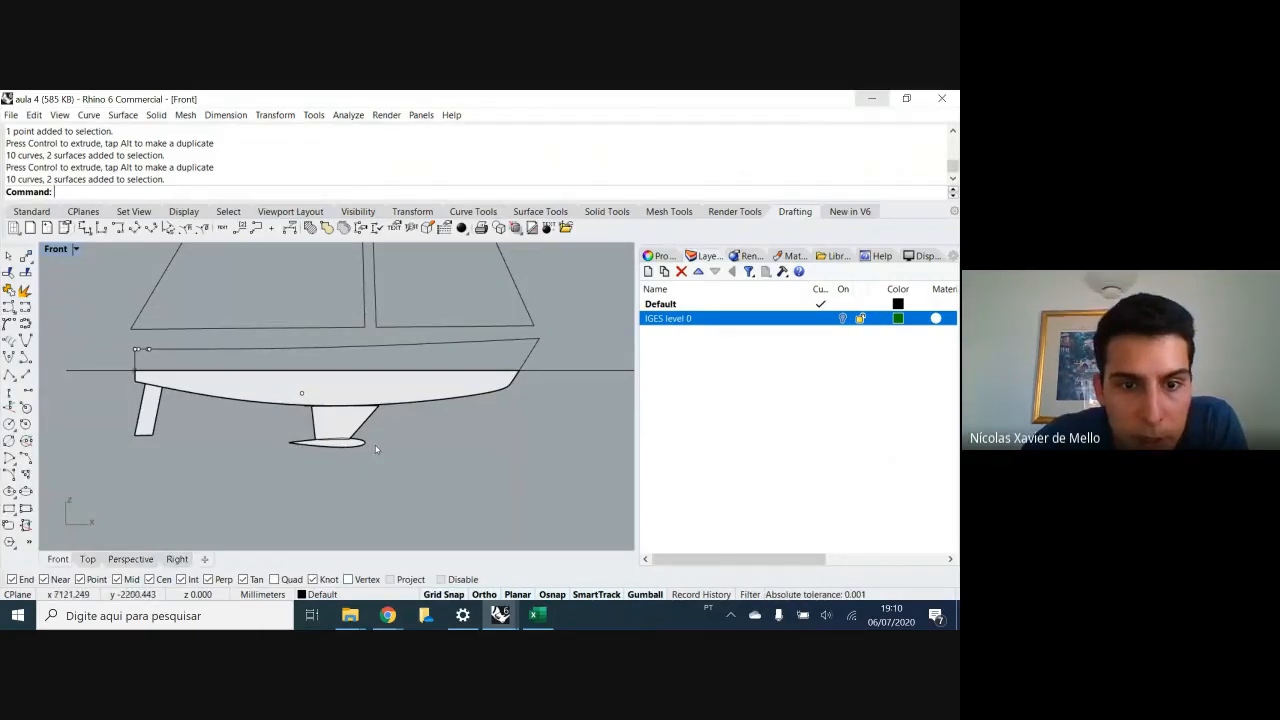
{"action": "scroll", "coordinate": [372, 448], "scroll_direction": "down", "scroll_amount": 2}
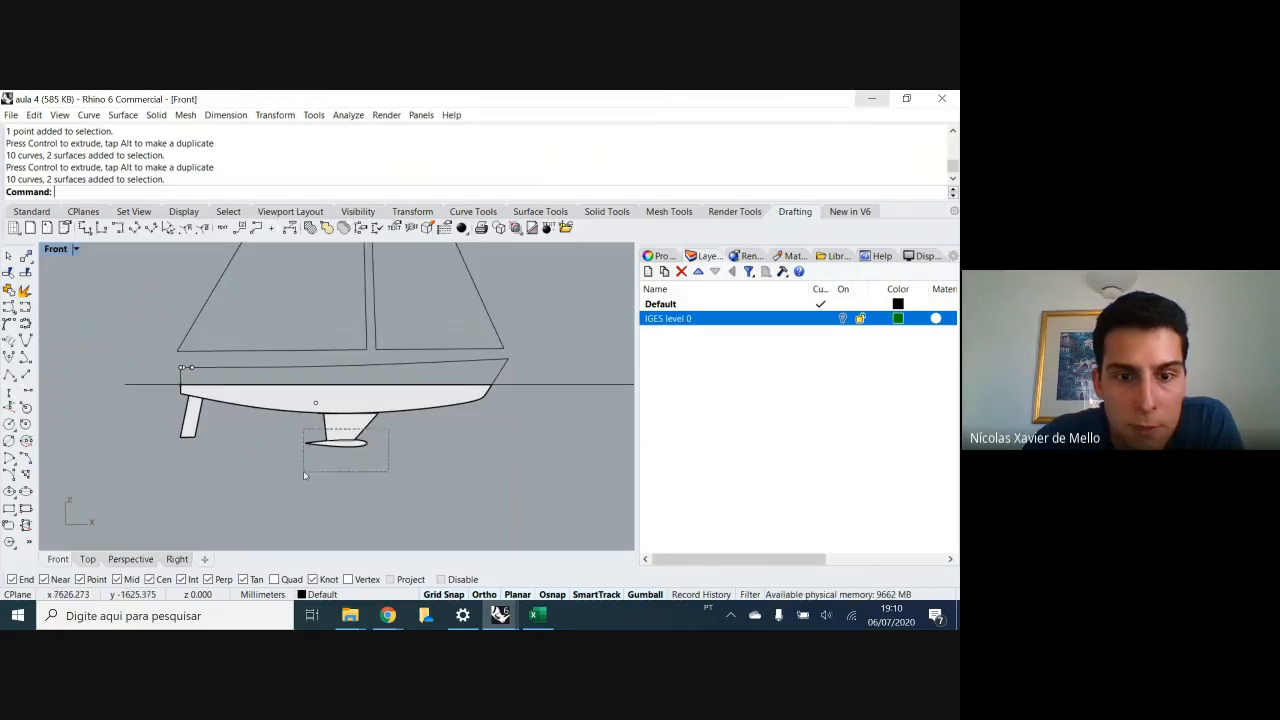
{"action": "left_click", "coordinate": [358, 445]}
{"action": "left_click", "coordinate": [340, 463]}
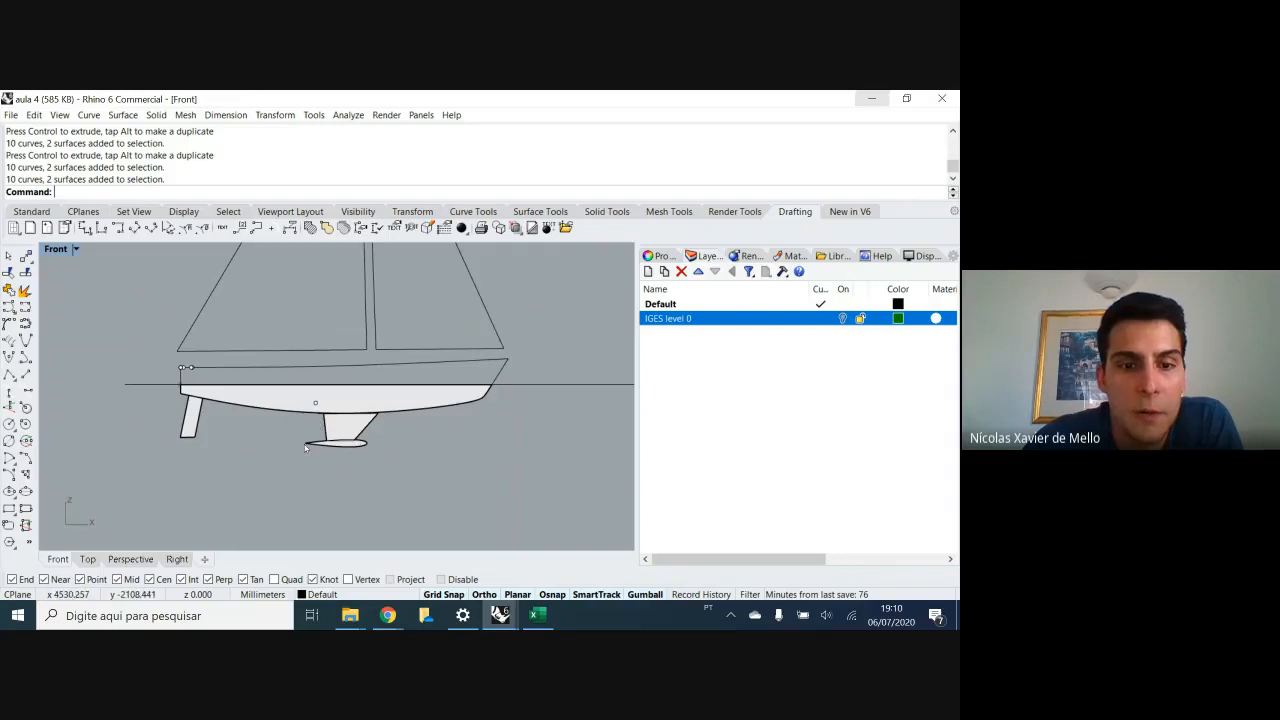
{"action": "left_click_drag", "start_coordinate": [348, 480], "coordinate": [298, 430]}
{"action": "key", "text": "Escape"}
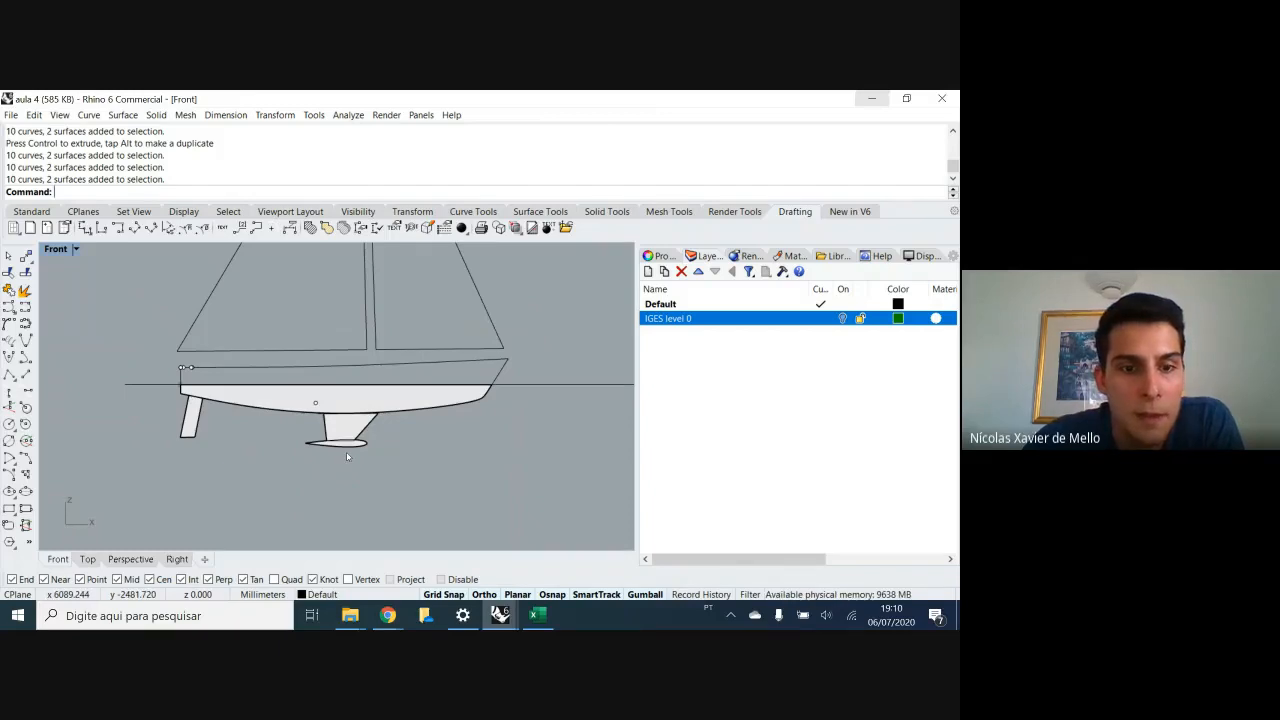
{"action": "left_click_drag", "start_coordinate": [362, 480], "coordinate": [296, 424]}
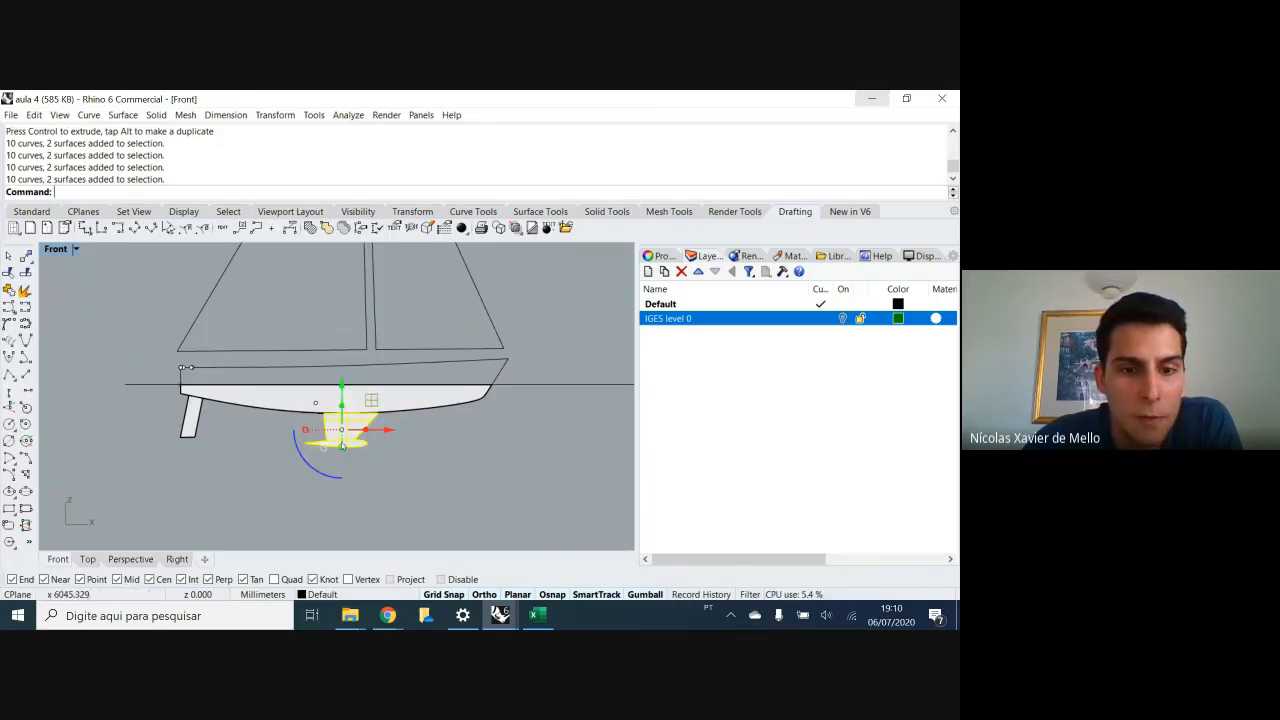
{"action": "scroll", "coordinate": [337, 434], "scroll_direction": "up", "scroll_amount": 5}
{"action": "scroll", "coordinate": [339, 475], "scroll_direction": "down", "scroll_amount": 5}
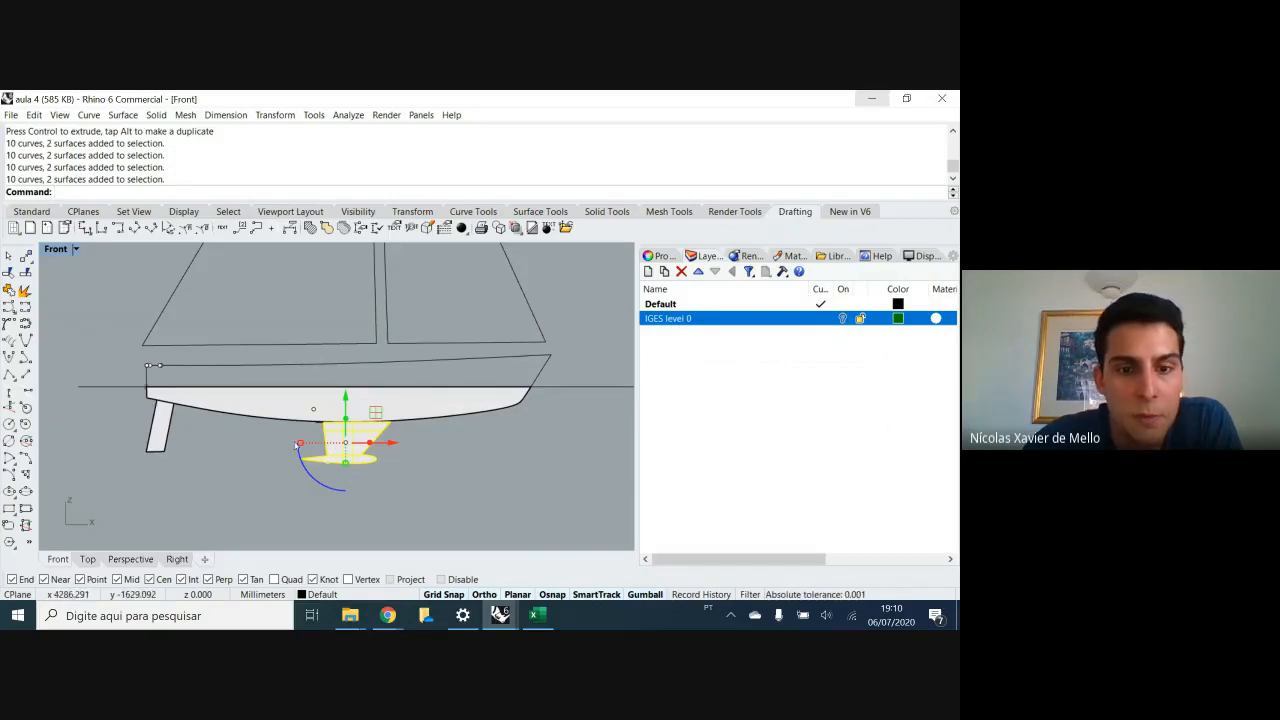
{"action": "left_click", "coordinate": [415, 507]}
{"action": "left_click", "coordinate": [376, 459]}
{"action": "left_click", "coordinate": [390, 461]}
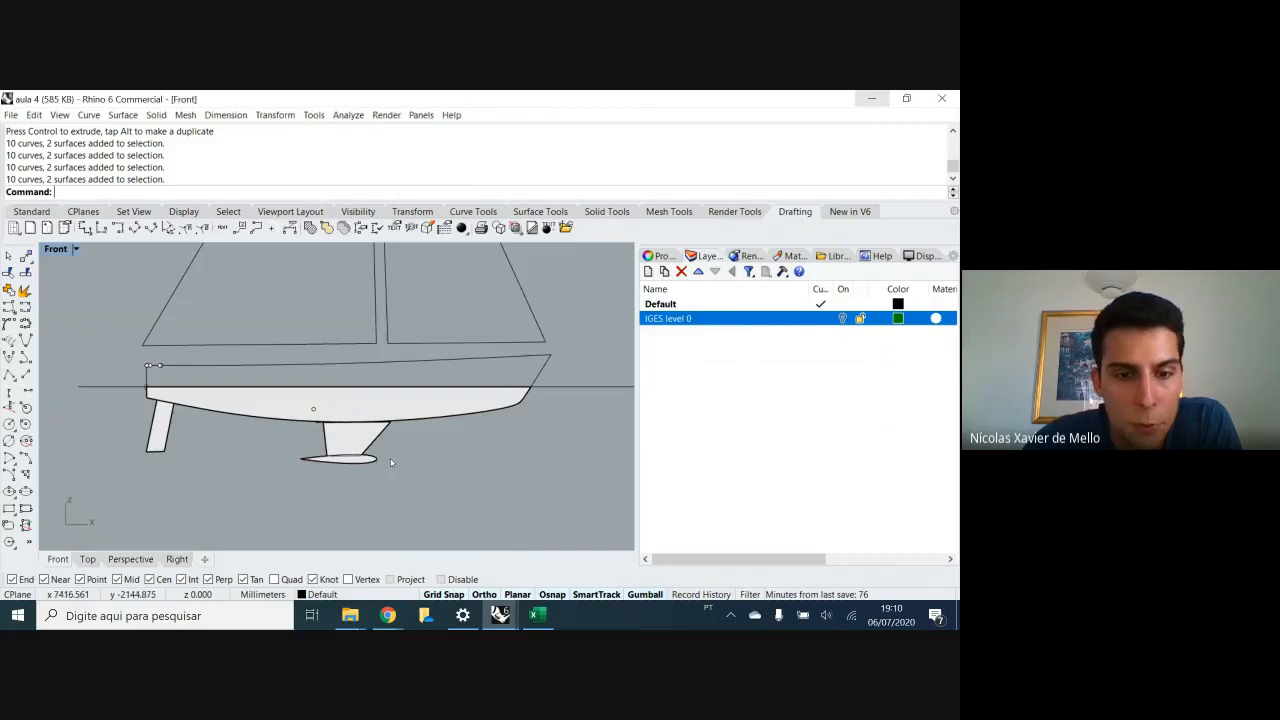
{"action": "scroll", "coordinate": [385, 462], "scroll_direction": "up", "scroll_amount": 3}
{"action": "scroll", "coordinate": [370, 462], "scroll_direction": "down", "scroll_amount": 3}
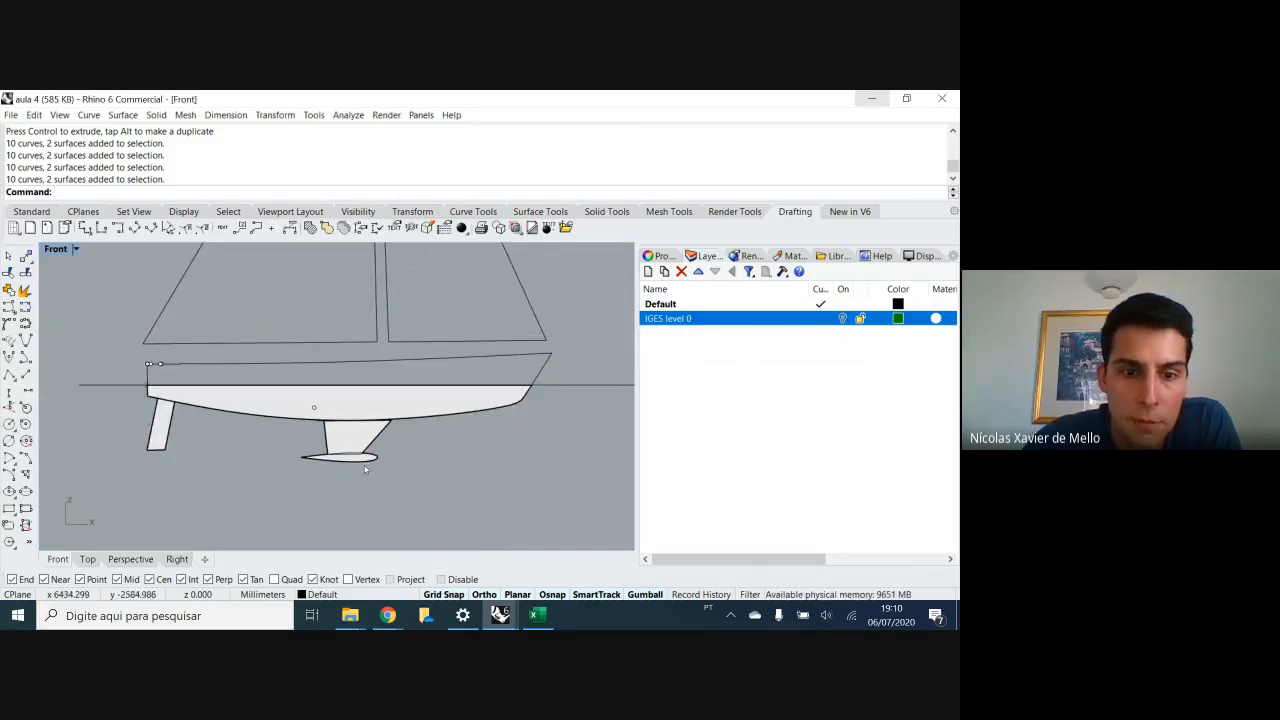
- Show the hidden objects in the model, bringing back the 3D bulb surface at the foot of the keel
{"action": "scroll", "coordinate": [367, 466], "scroll_direction": "up", "scroll_amount": 4}
{"action": "left_click", "coordinate": [369, 458]}
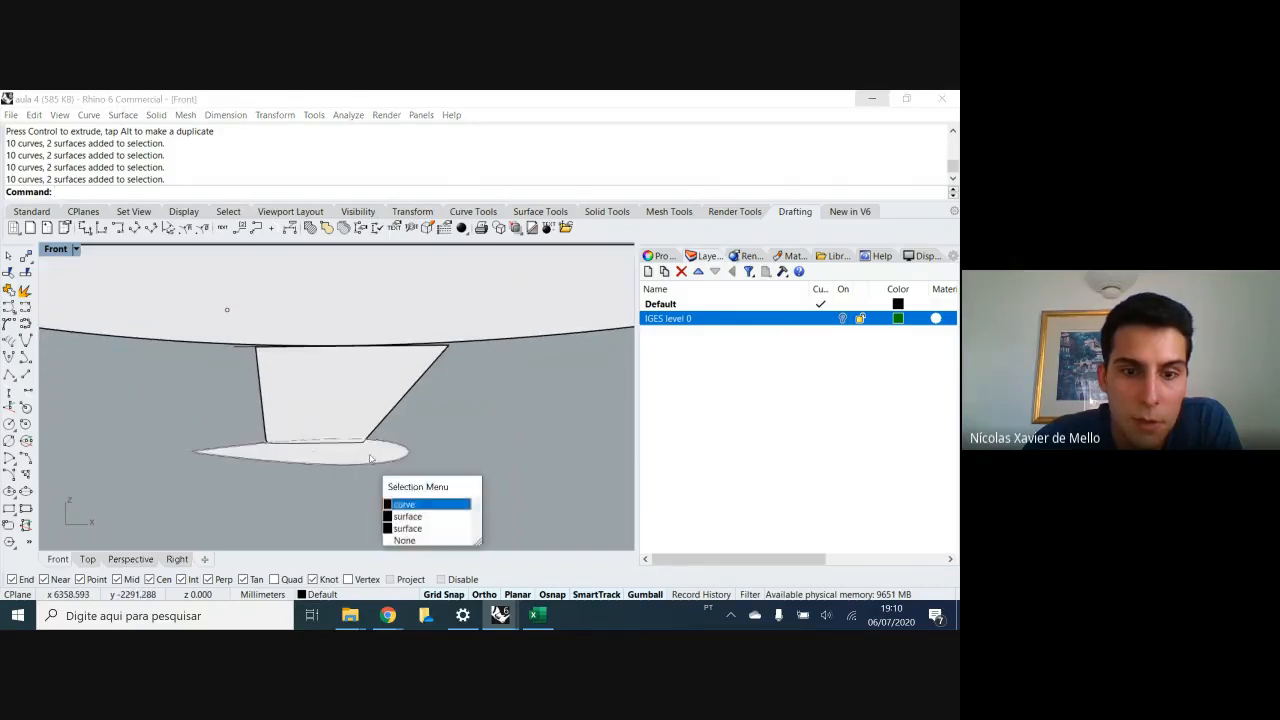
{"action": "key", "text": "Down"}
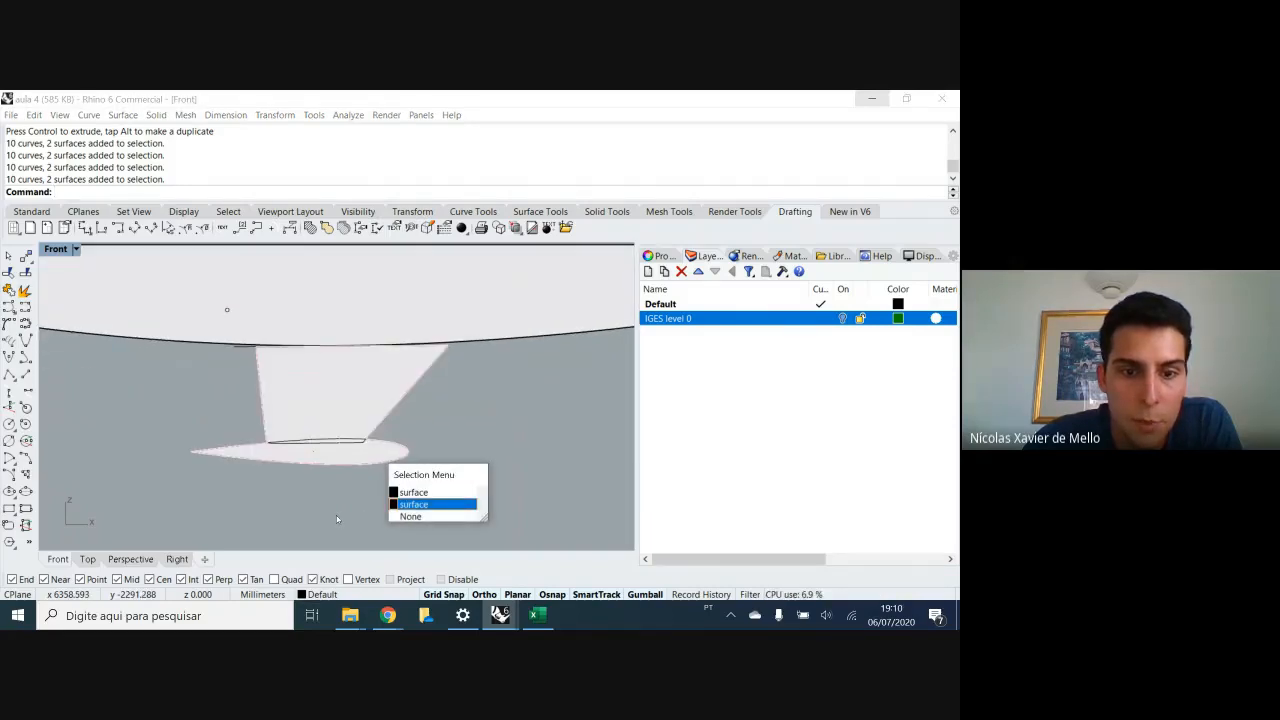
{"action": "middle_click", "coordinate": [336, 515]}
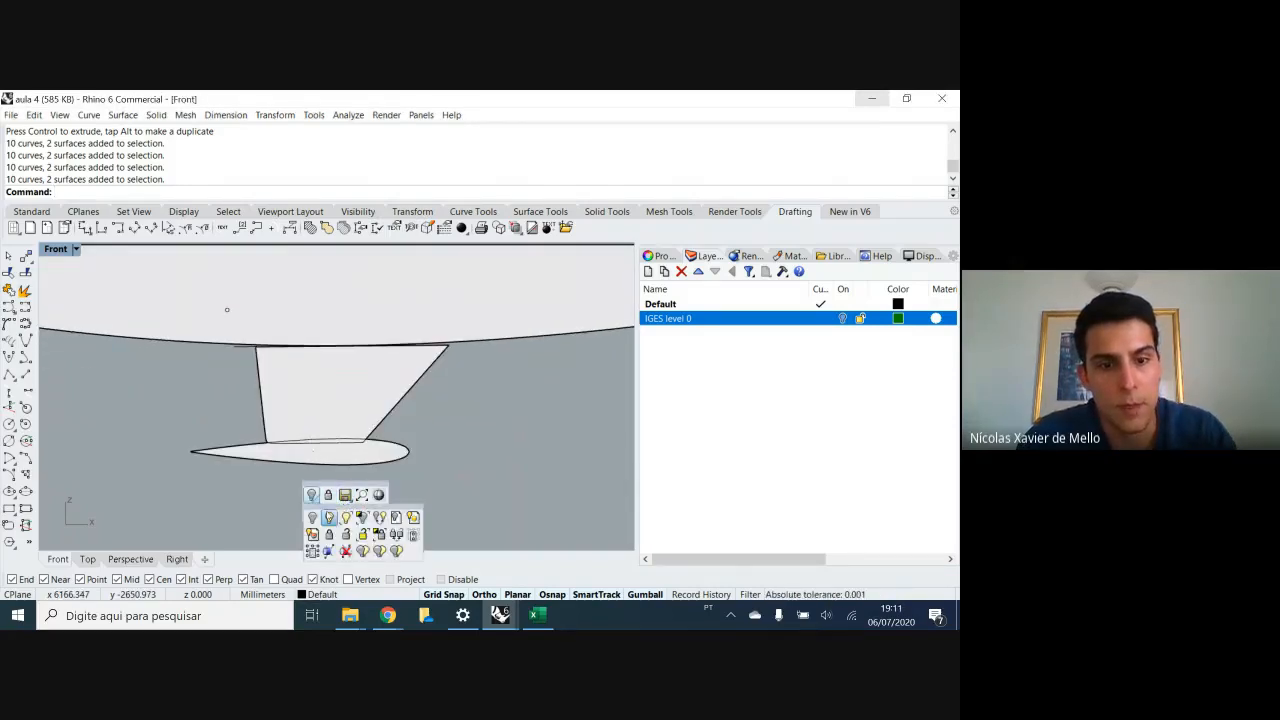
{"action": "left_click", "coordinate": [330, 517]}
- Move the 3D bulb surface vertically upward, clear of the flat bulb profile, to about the middle of the keel
{"action": "left_click", "coordinate": [313, 453]}
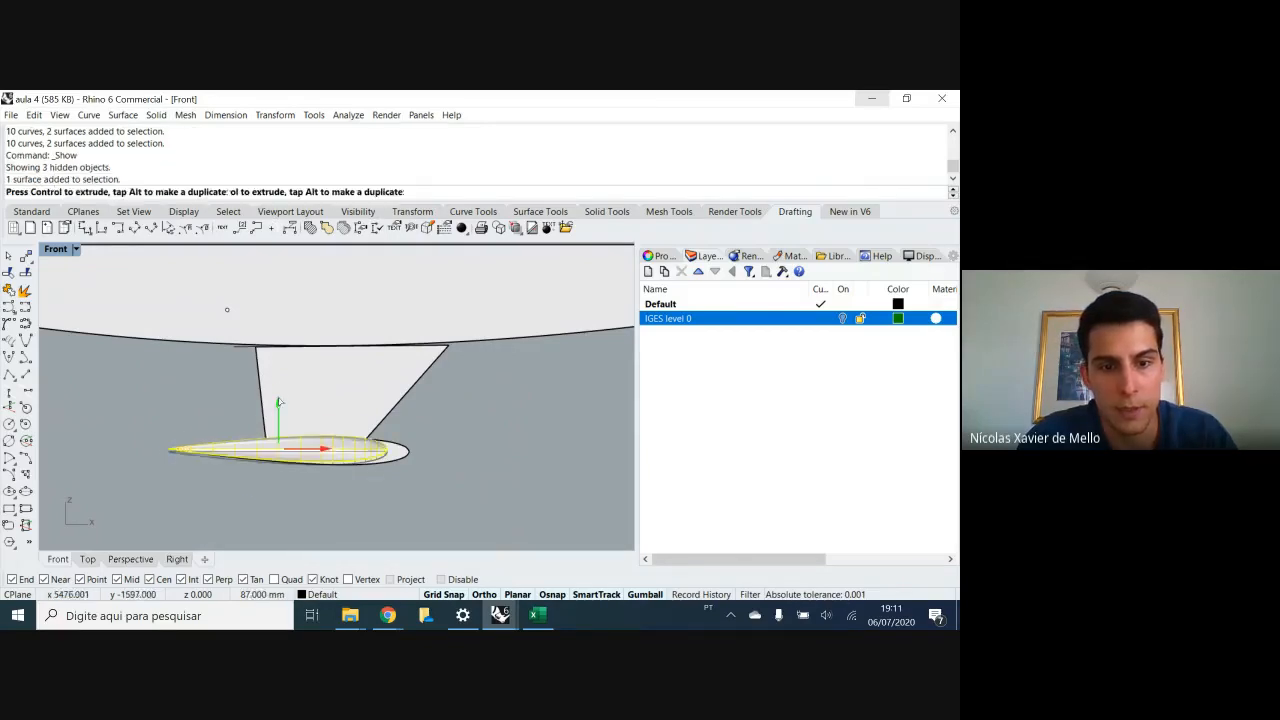
{"action": "mouse_move", "coordinate": [279, 401]}
{"action": "left_mouse_down"}
{"action": "mouse_move", "coordinate": [280, 354]}
{"action": "mouse_move", "coordinate": [280, 435]}
{"action": "mouse_move", "coordinate": [280, 350]}
{"action": "mouse_move", "coordinate": [276, 383]}
{"action": "left_mouse_up"}
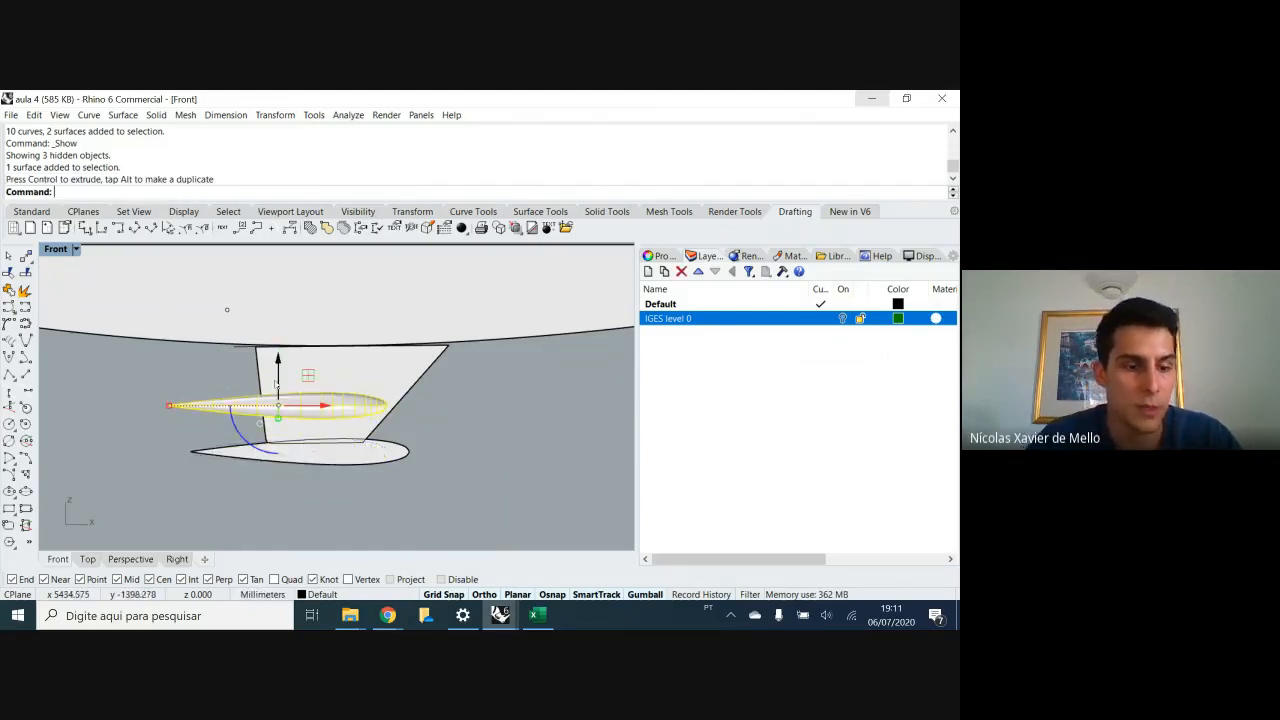
{"action": "key", "text": "Escape"}
- Examine the raised 3D bulb surface and the underwater centroid point in relation to the keel and hull
{"action": "scroll", "coordinate": [267, 407], "scroll_direction": "down", "scroll_amount": 2}
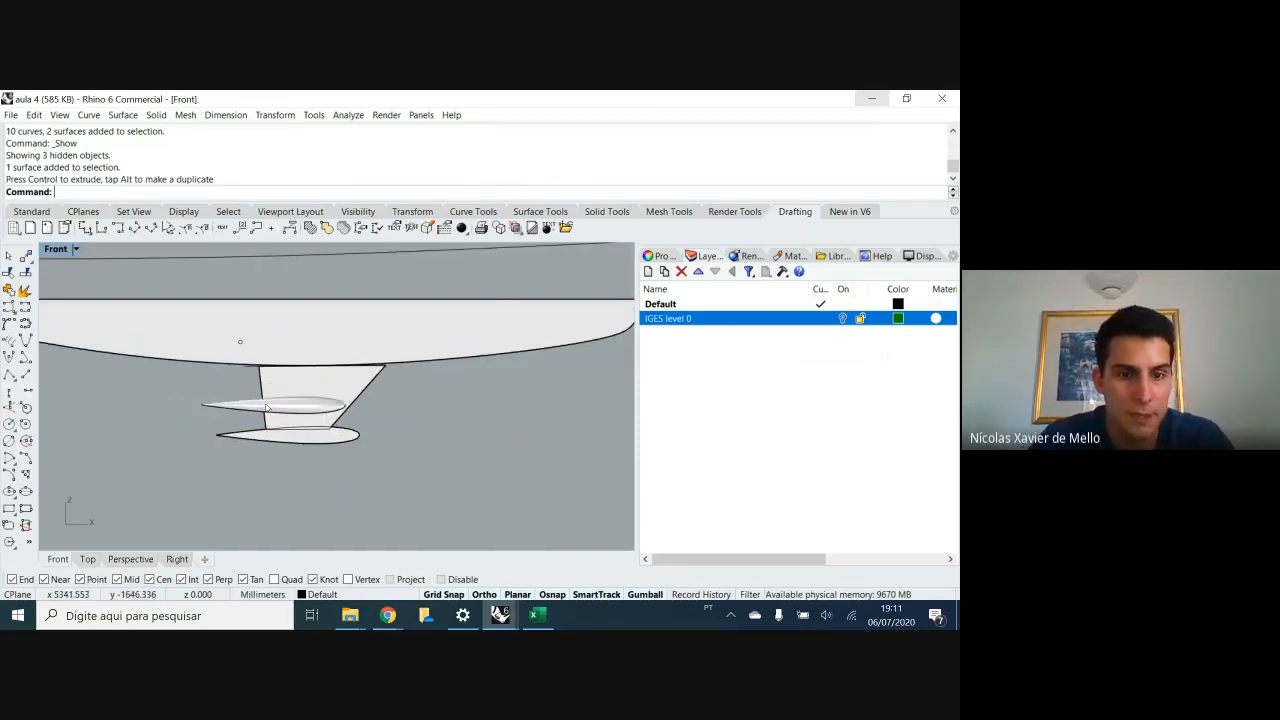
{"action": "scroll", "coordinate": [288, 384], "scroll_direction": "down", "scroll_amount": 2}
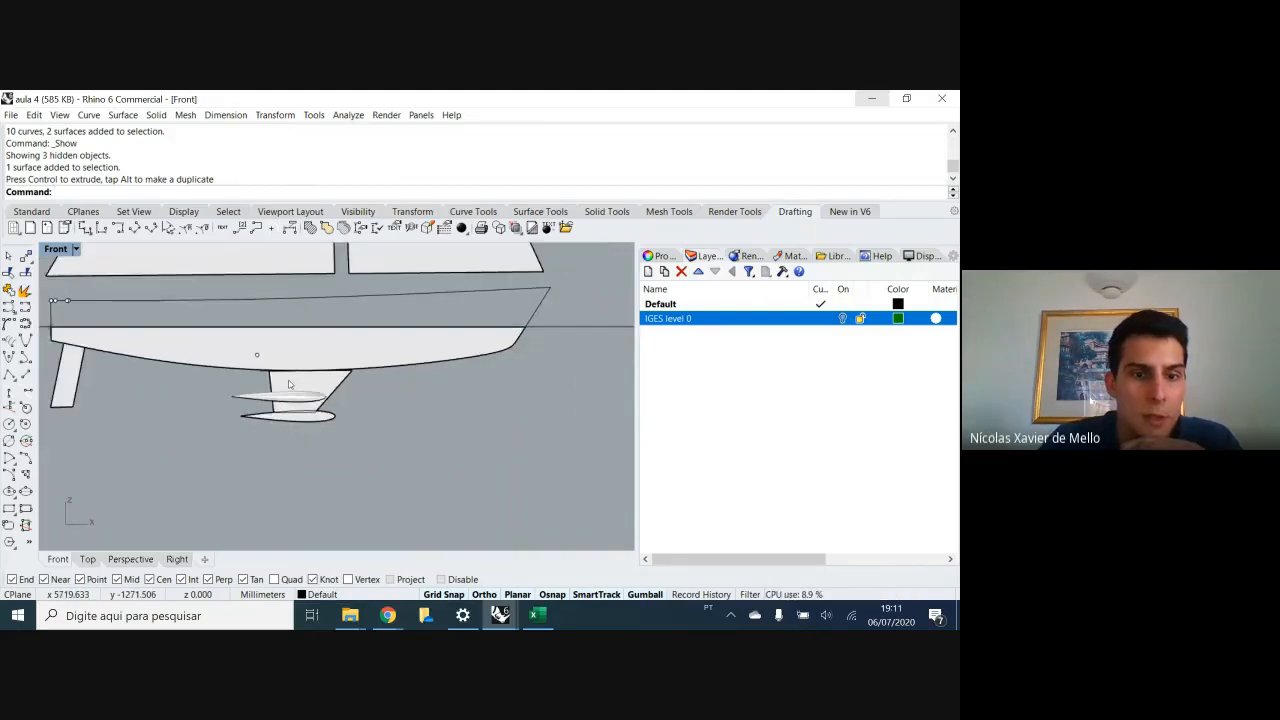
{"action": "right_click_drag", "start_coordinate": [289, 384], "coordinate": [285, 404]}
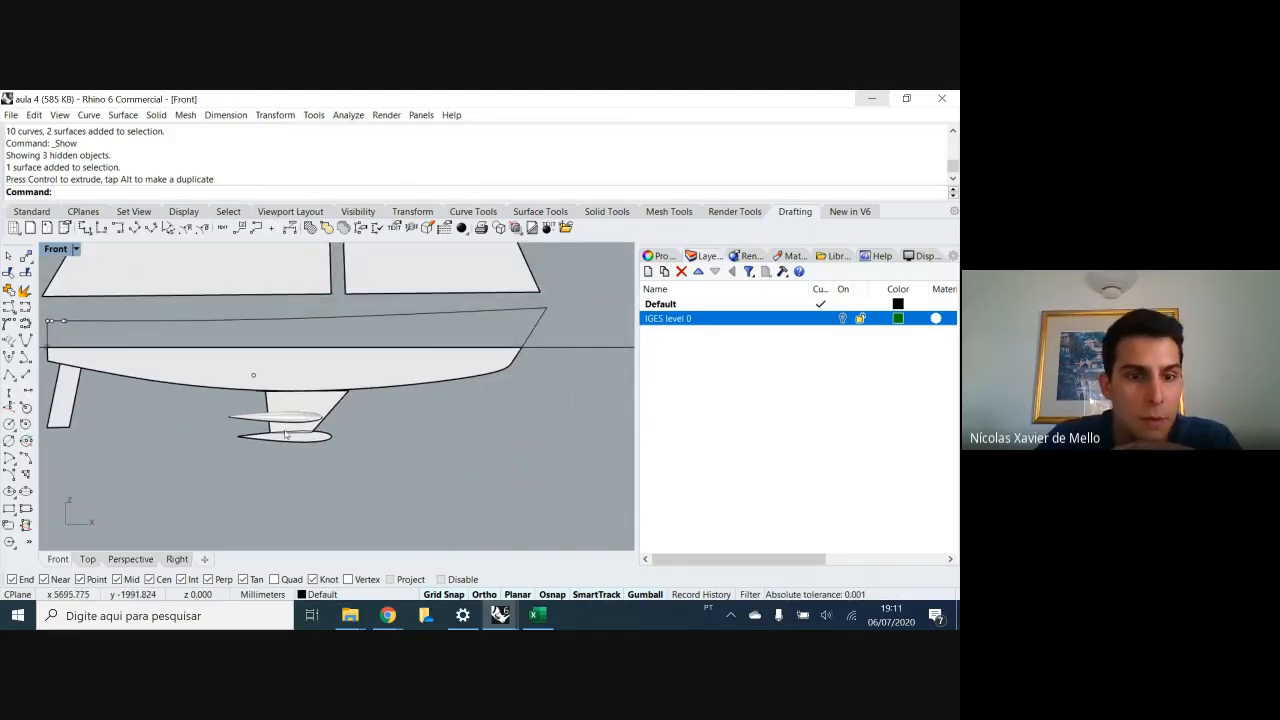
{"action": "left_click", "coordinate": [249, 414]}
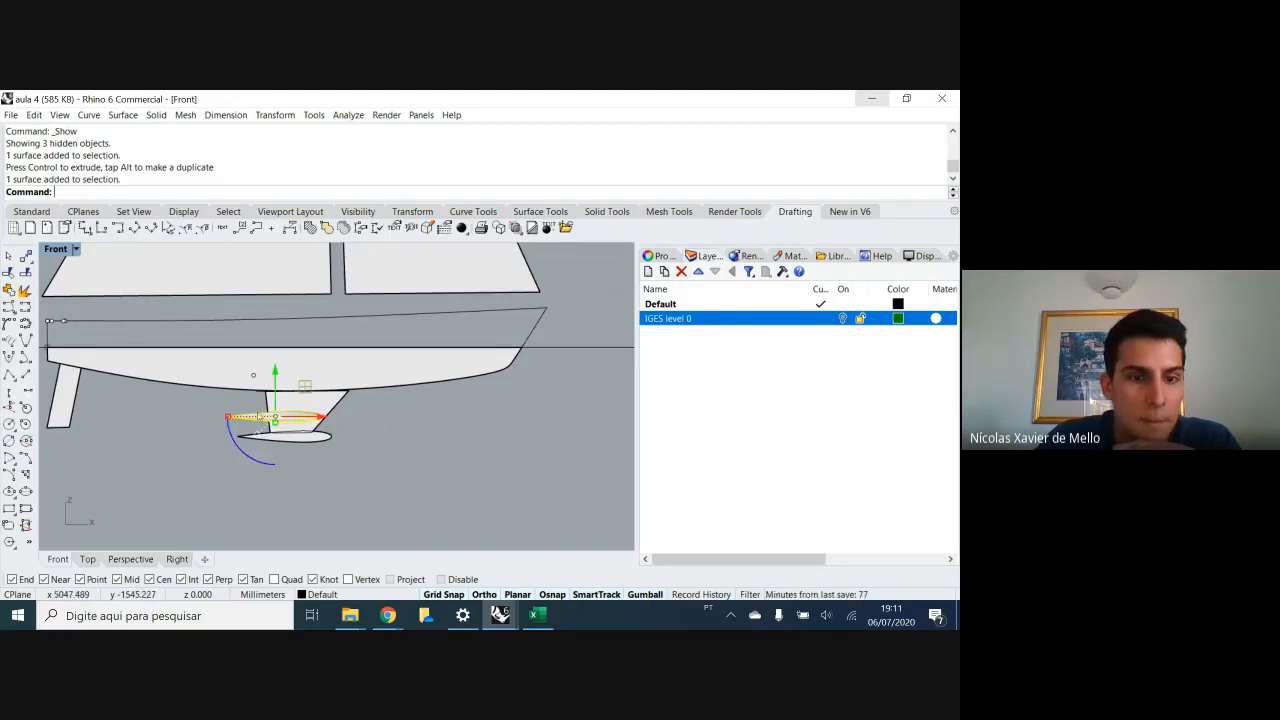
{"action": "scroll", "coordinate": [258, 416], "scroll_direction": "up", "scroll_amount": 3}
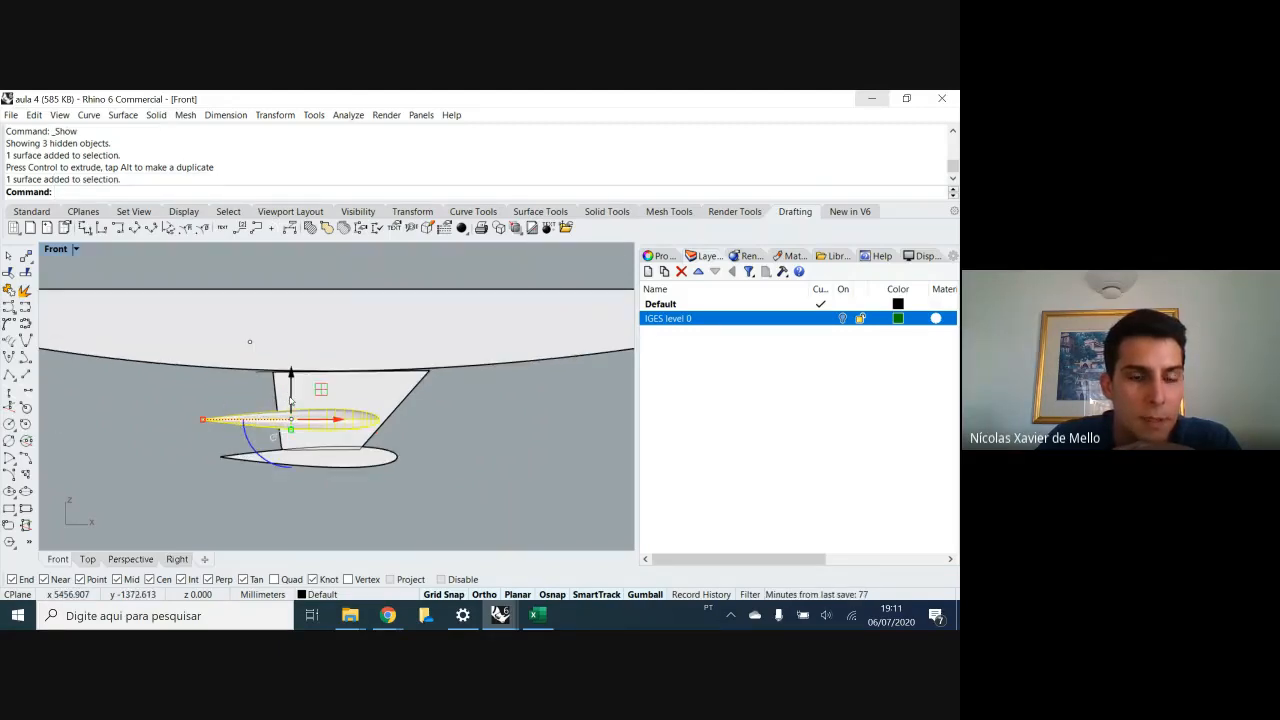
{"action": "scroll", "coordinate": [291, 400], "scroll_direction": "down", "scroll_amount": 2}
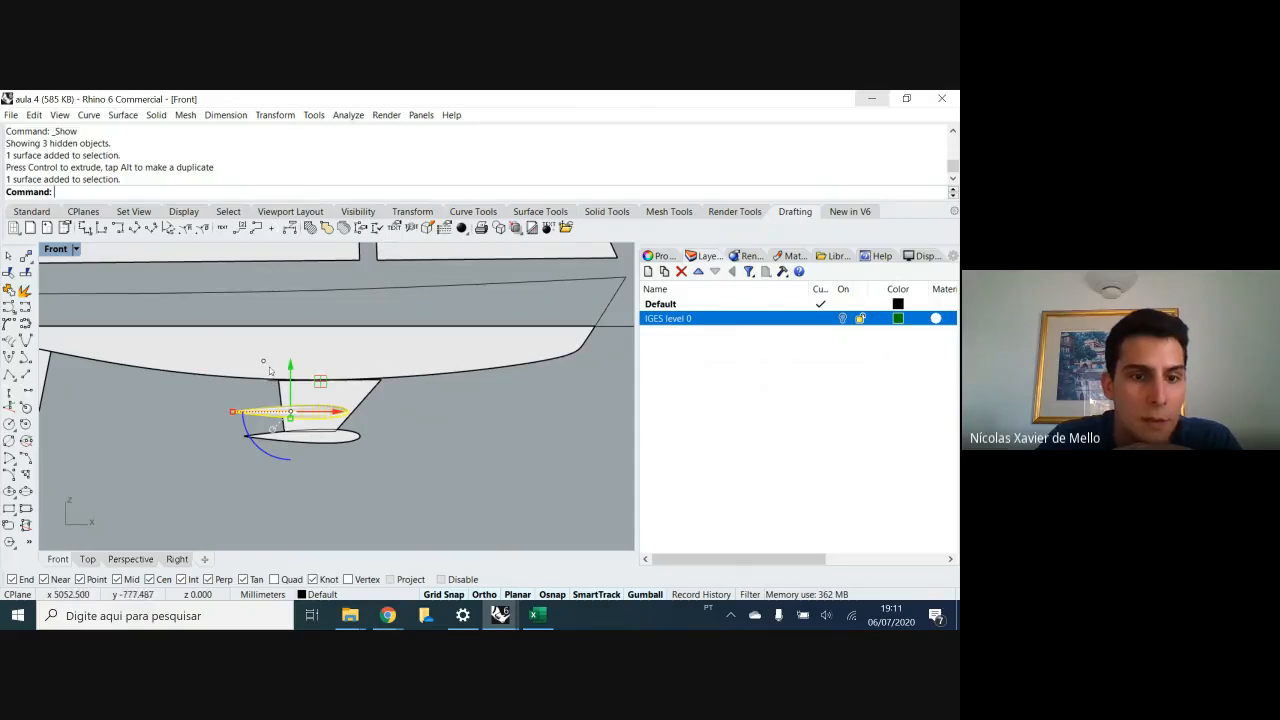
{"action": "left_click", "coordinate": [264, 369]}
{"action": "left_click", "coordinate": [226, 387]}
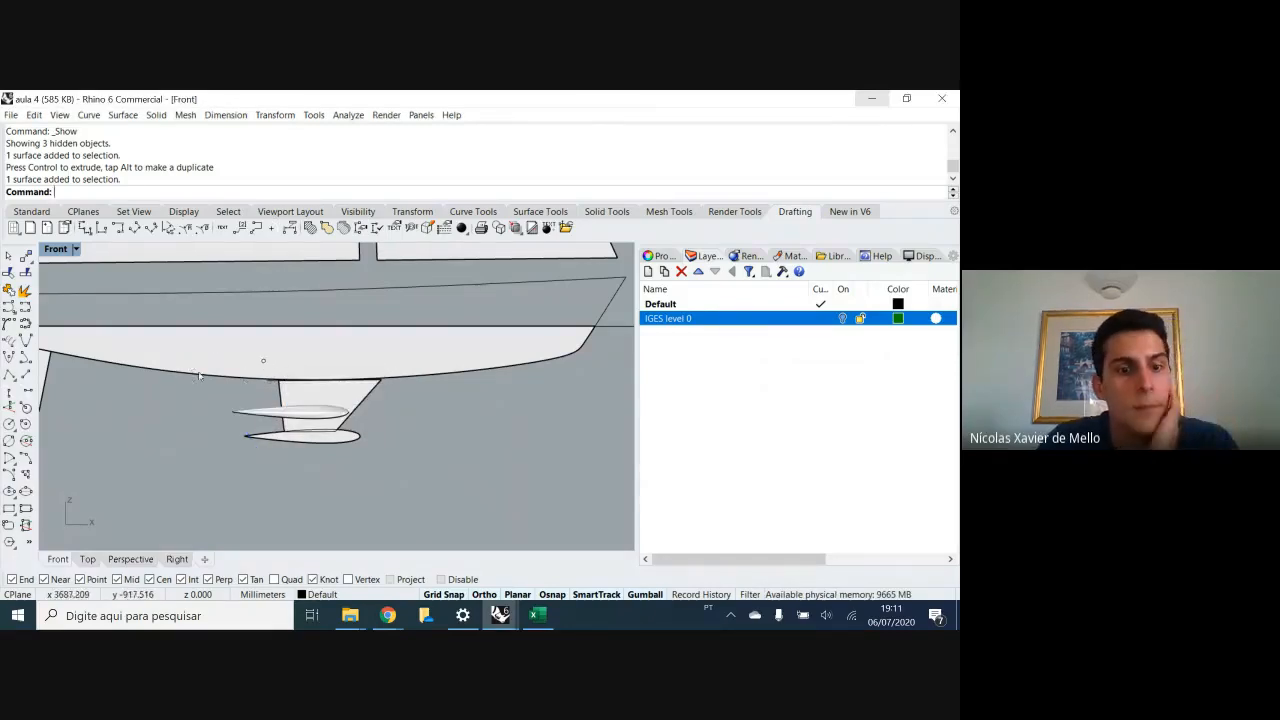
{"action": "left_click", "coordinate": [262, 360]}
{"action": "left_click", "coordinate": [304, 397]}
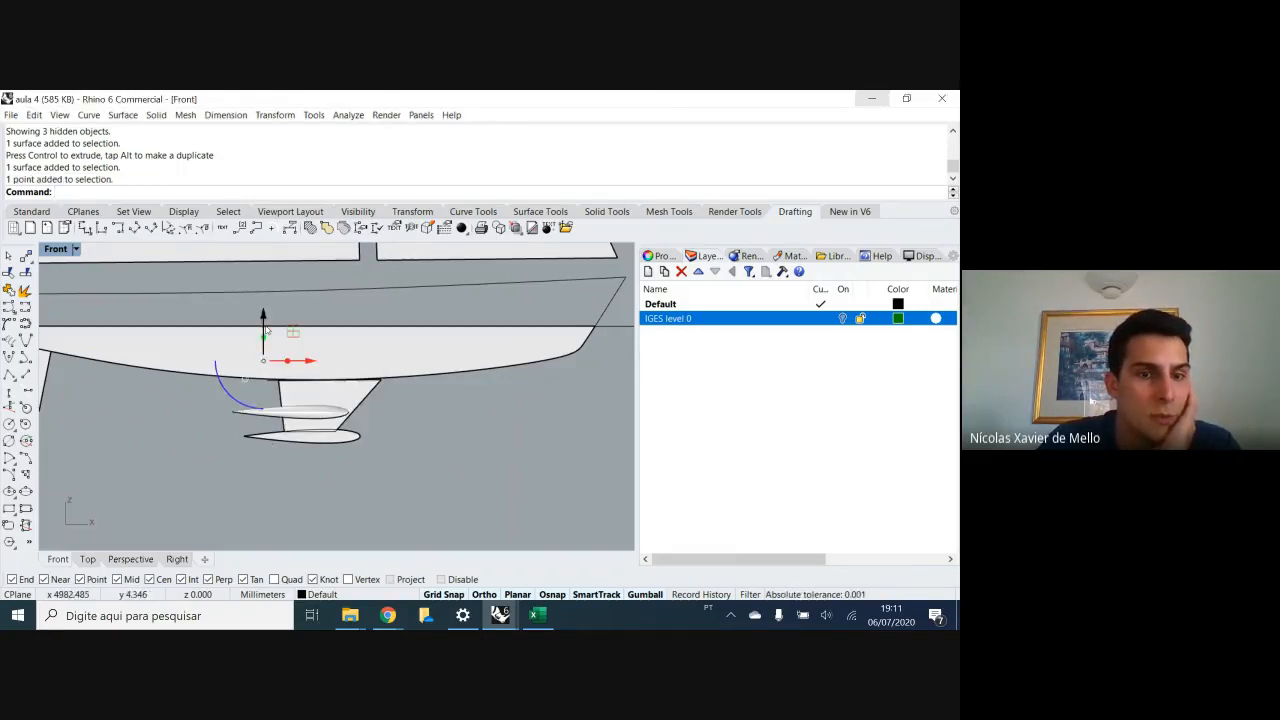
- Move the underwater centroid point vertically up to the waterline and select the raised 3D bulb surface
{"action": "left_click_drag", "start_coordinate": [262, 325], "coordinate": [262, 291]}
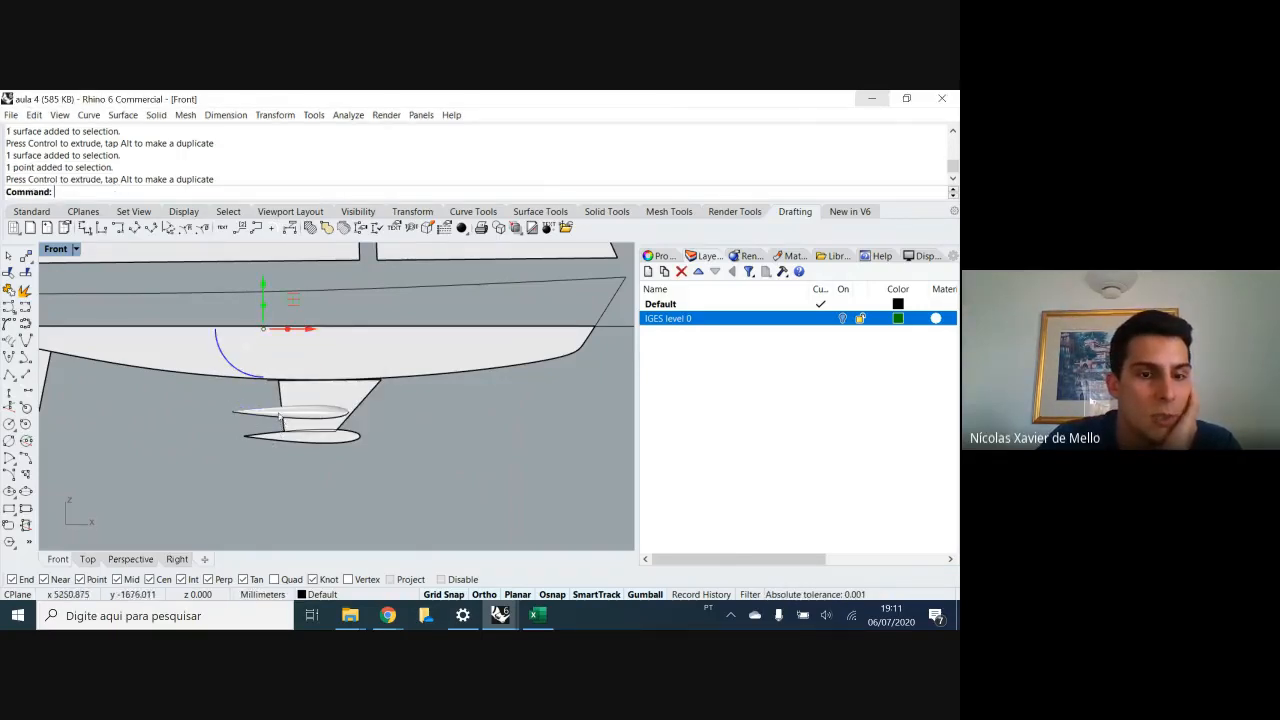
{"action": "left_click", "coordinate": [257, 393]}
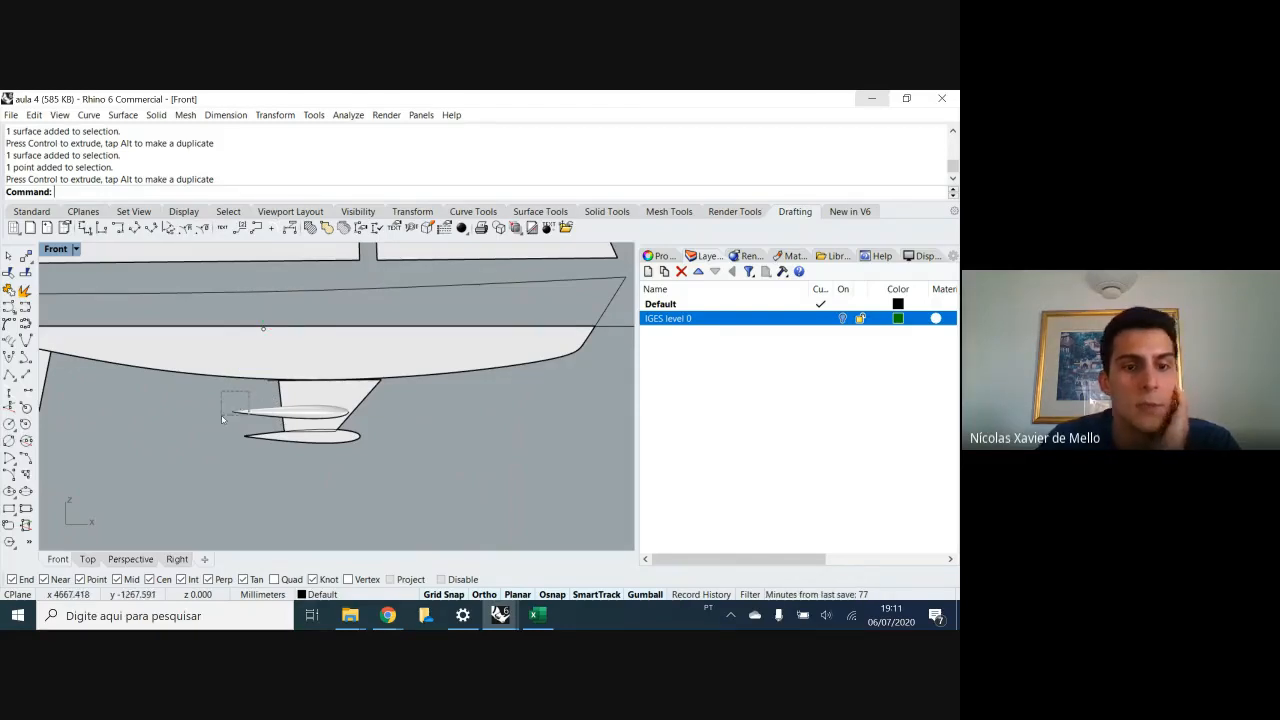
{"action": "left_click", "coordinate": [234, 410]}
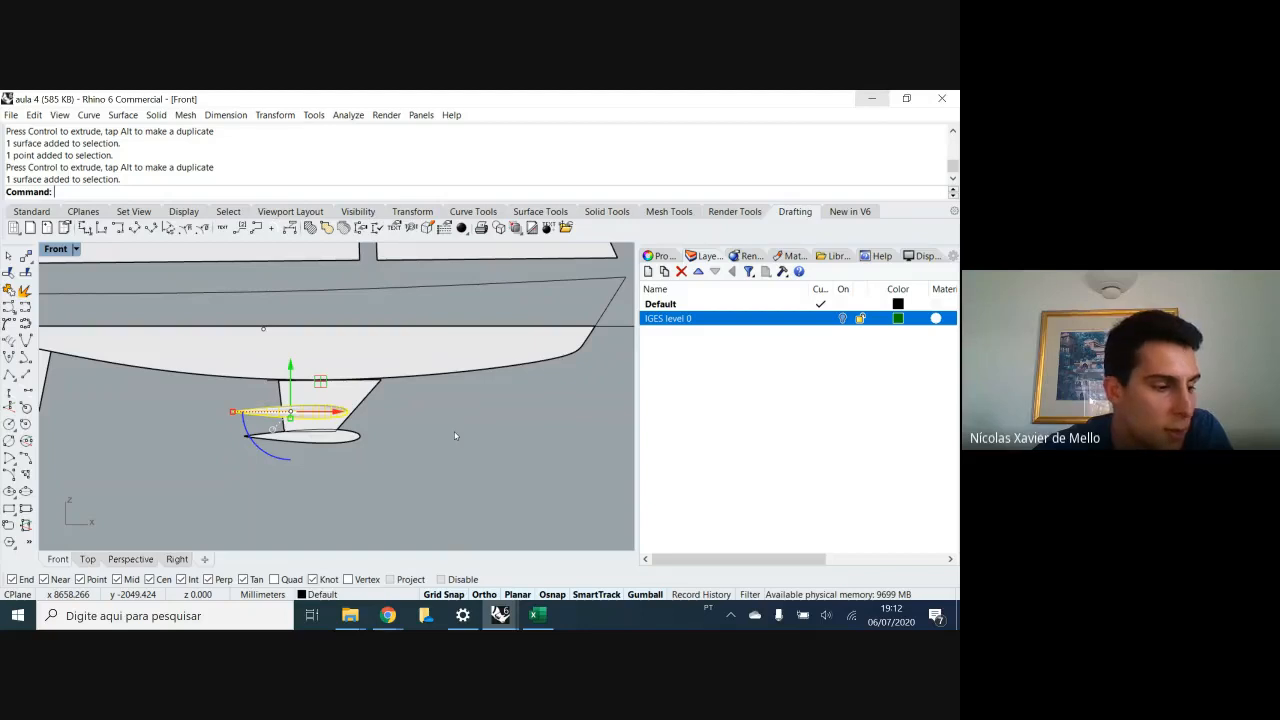
- Examine the raised 3D bulb surface's position relative to the keel, hull, rudder, sails and centroid point
{"action": "scroll", "coordinate": [380, 418], "scroll_direction": "down", "scroll_amount": 1}
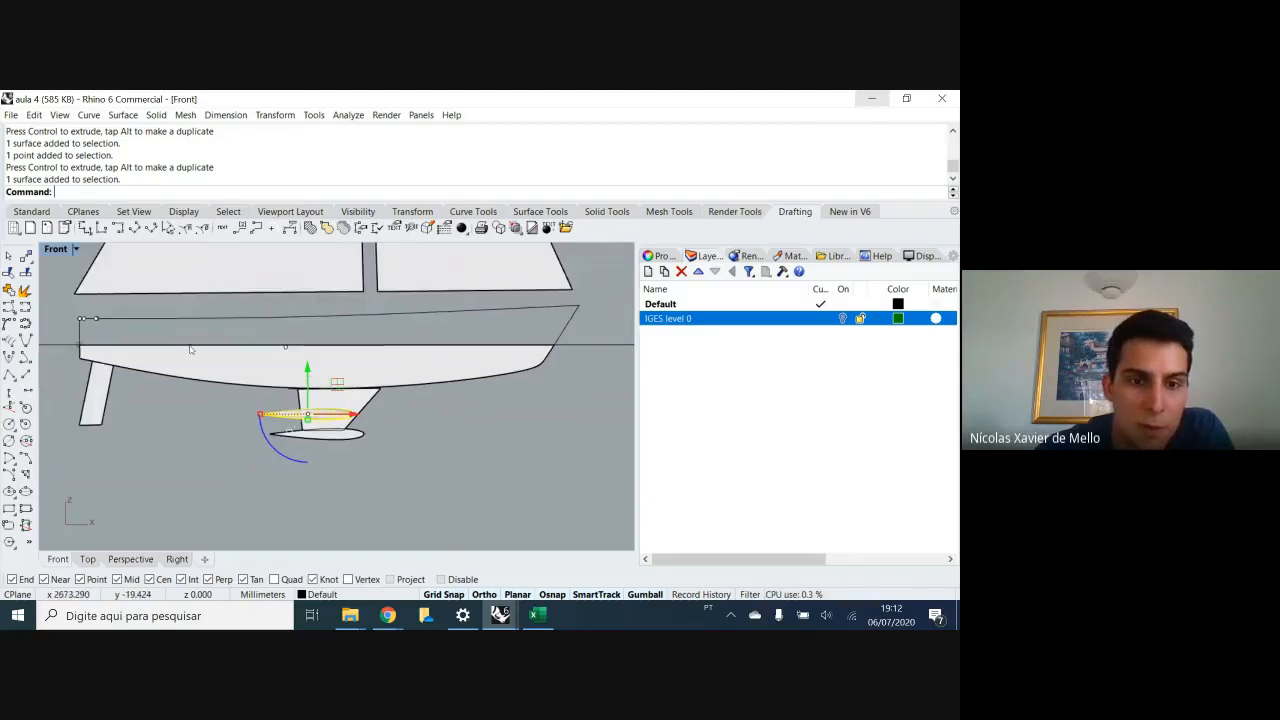
{"action": "scroll", "coordinate": [375, 440], "scroll_direction": "down", "scroll_amount": 2}
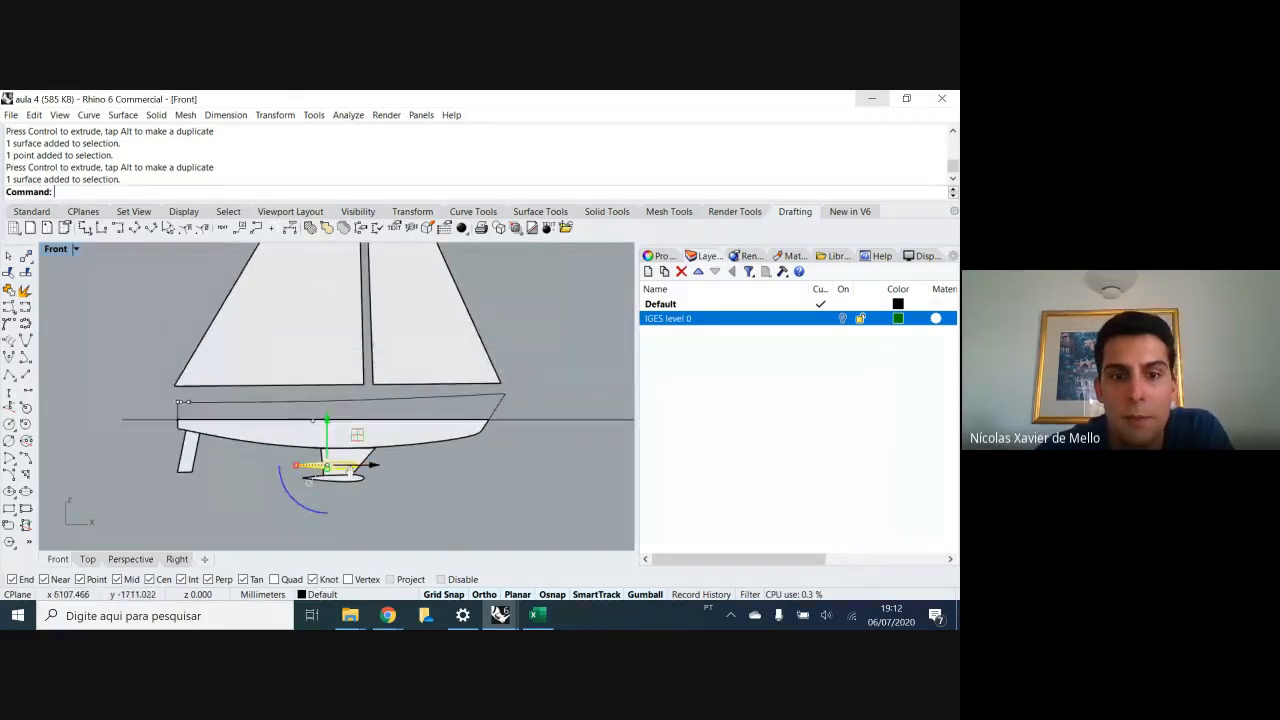
{"action": "scroll", "coordinate": [348, 377], "scroll_direction": "down", "scroll_amount": 2}
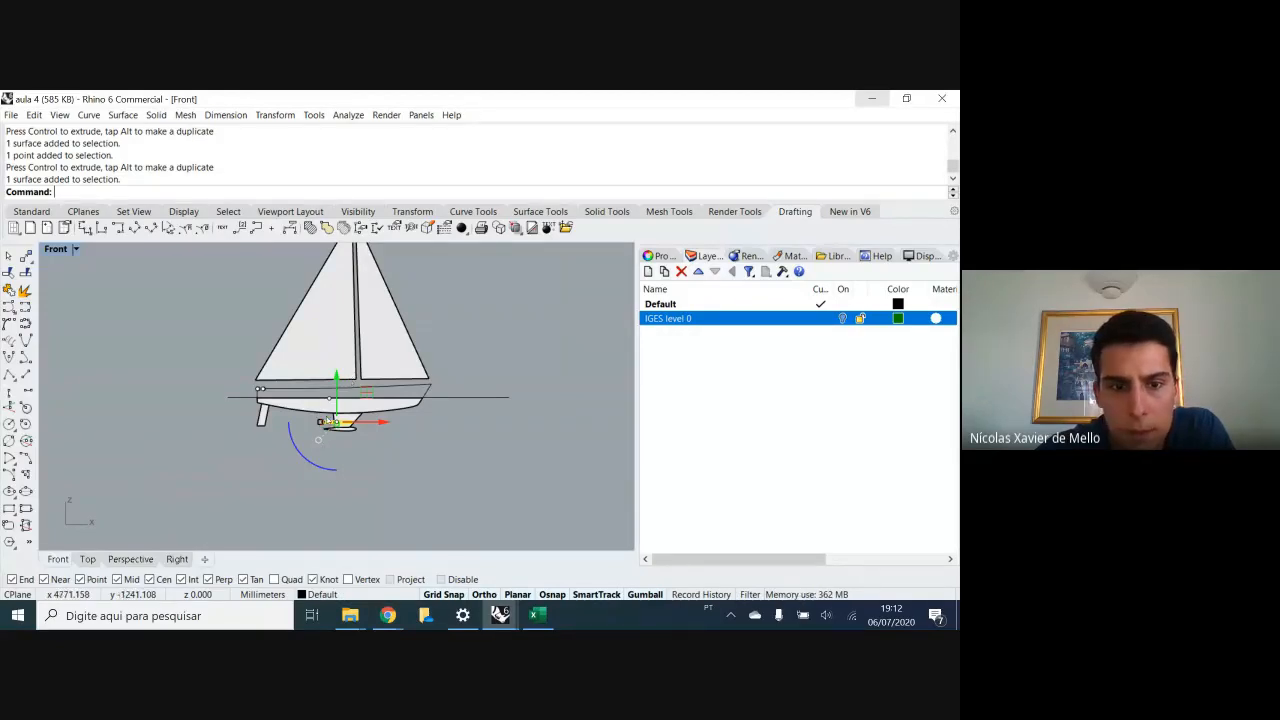
{"action": "scroll", "coordinate": [327, 420], "scroll_direction": "up", "scroll_amount": 3}
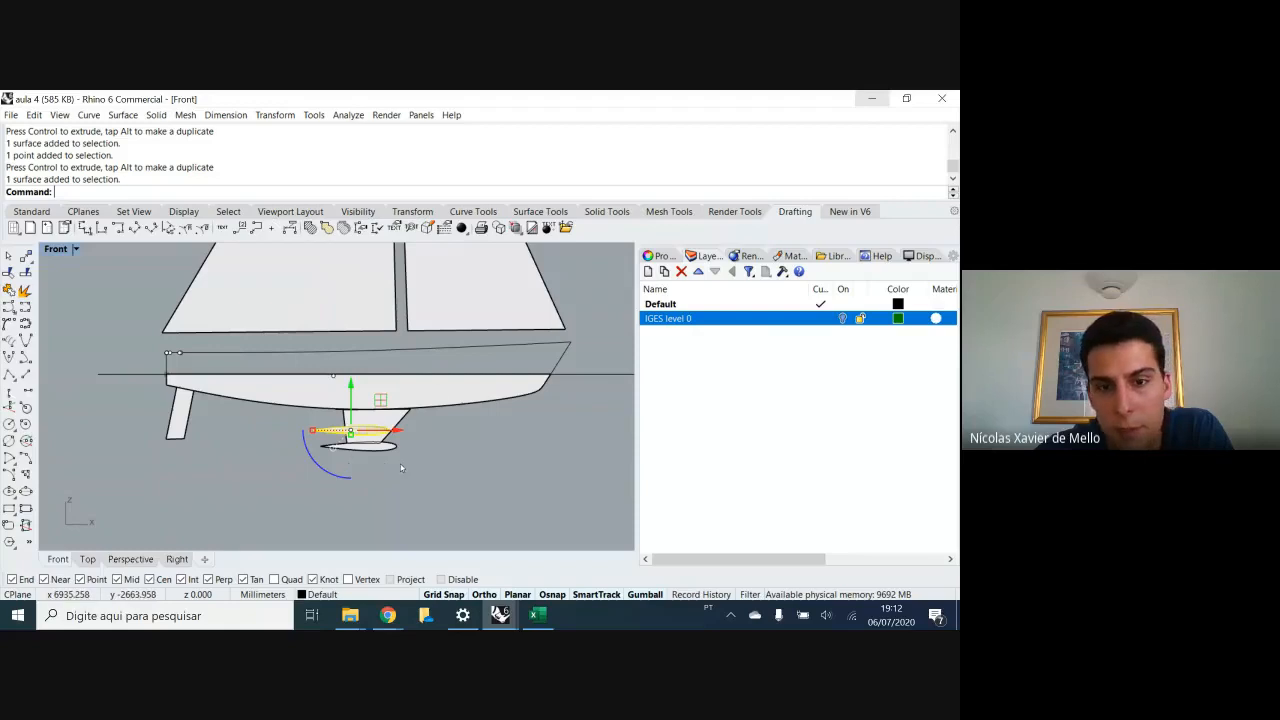
{"action": "scroll", "coordinate": [397, 528], "scroll_direction": "down", "scroll_amount": 1}
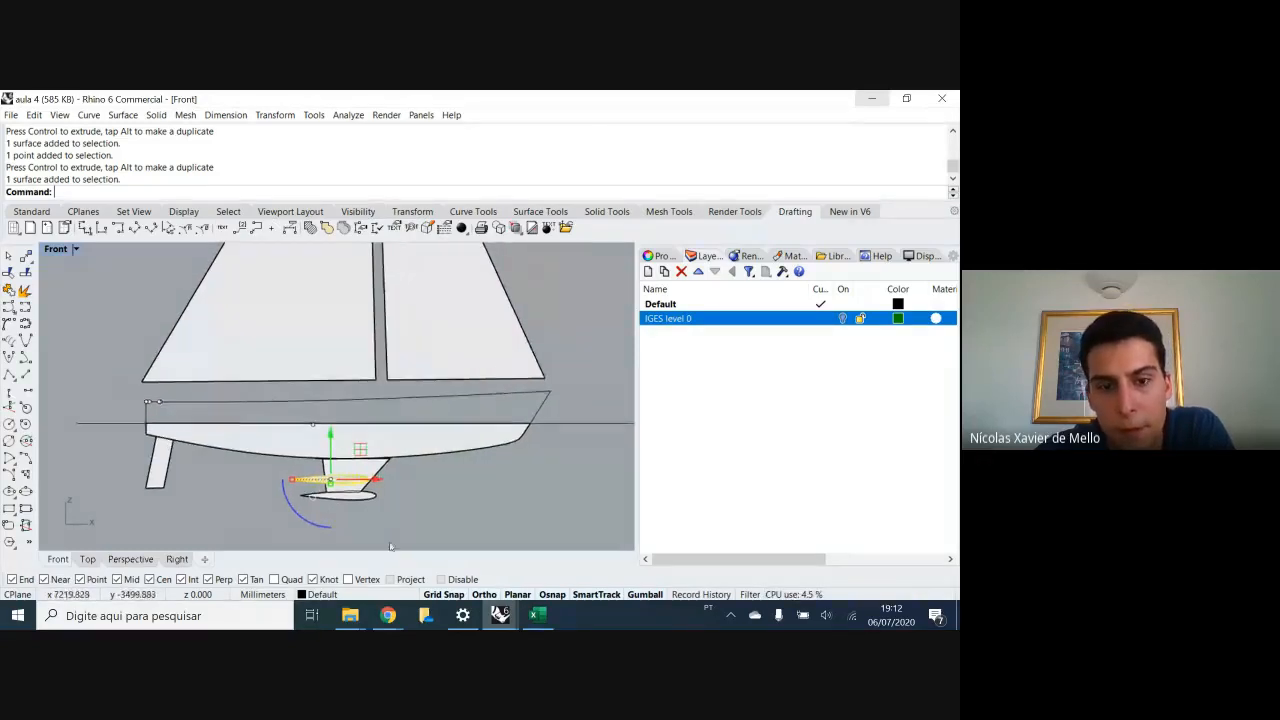
{"action": "scroll", "coordinate": [397, 528], "scroll_direction": "down", "scroll_amount": 1}
{"action": "scroll", "coordinate": [390, 531], "scroll_direction": "down", "scroll_amount": 1}
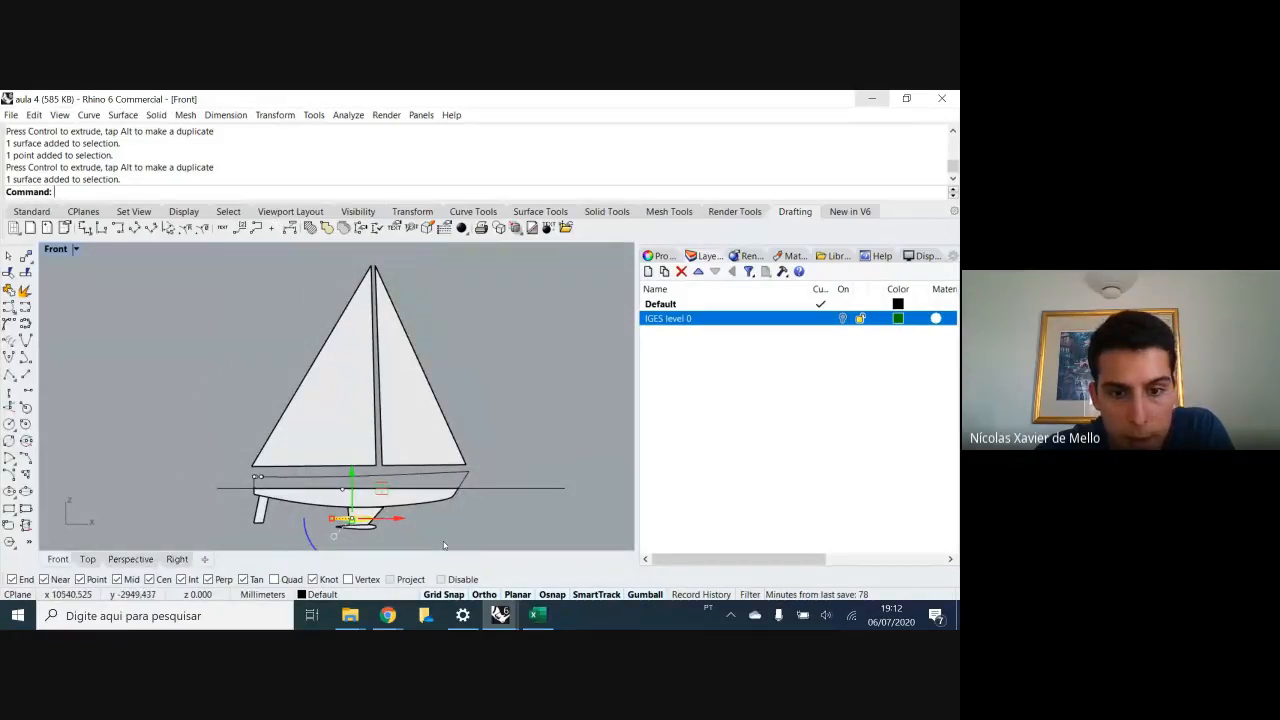
{"action": "right_click_drag", "start_coordinate": [410, 536], "coordinate": [424, 533]}
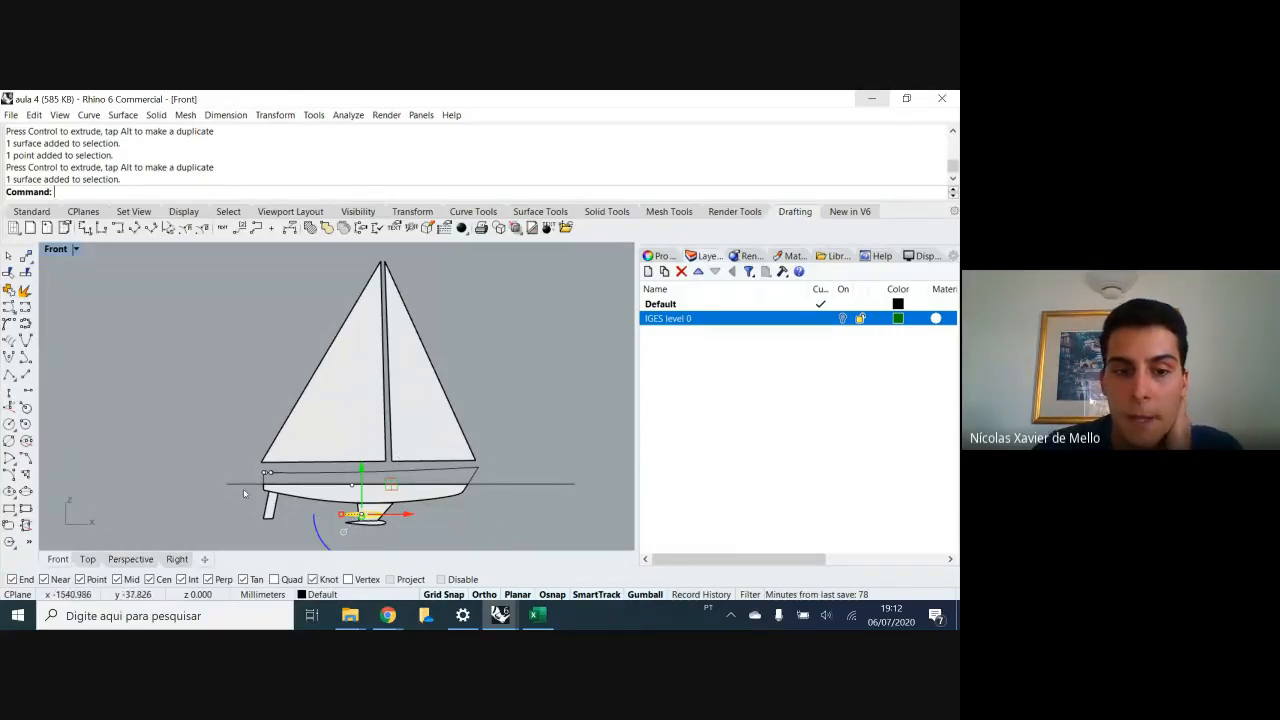
{"action": "left_click", "coordinate": [246, 521]}
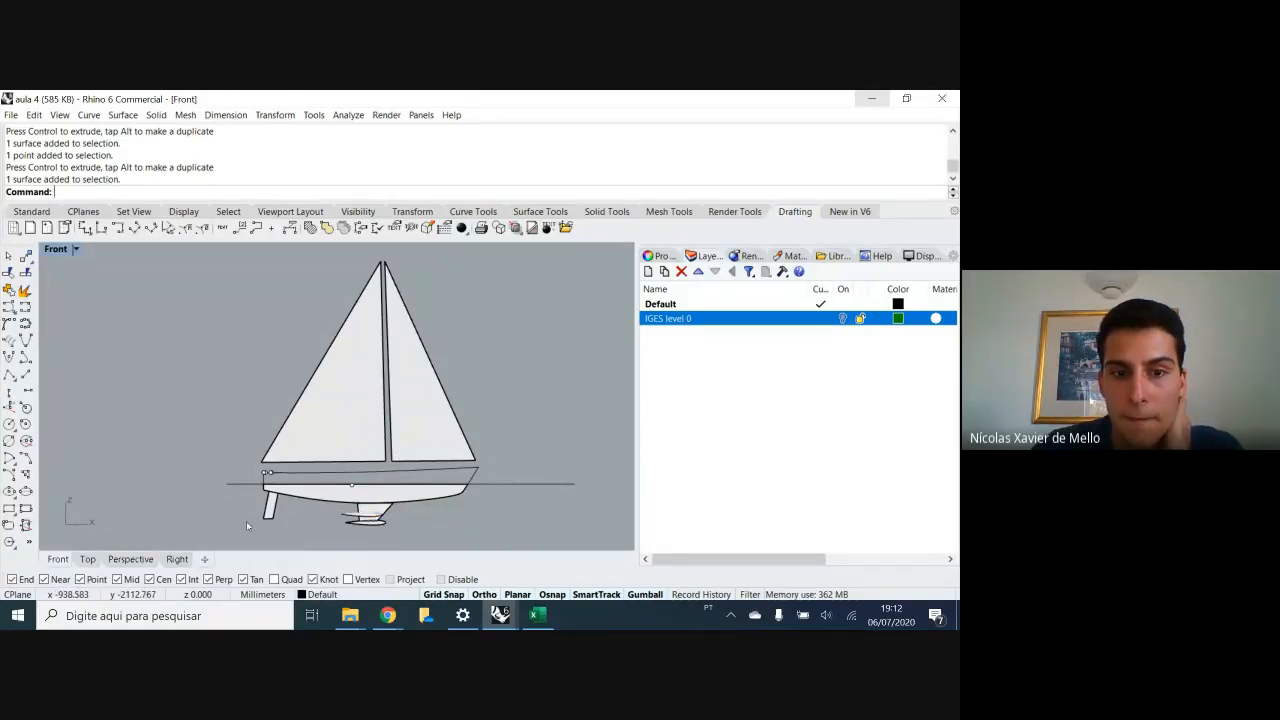
{"action": "scroll", "coordinate": [355, 513], "scroll_direction": "up", "scroll_amount": 4}
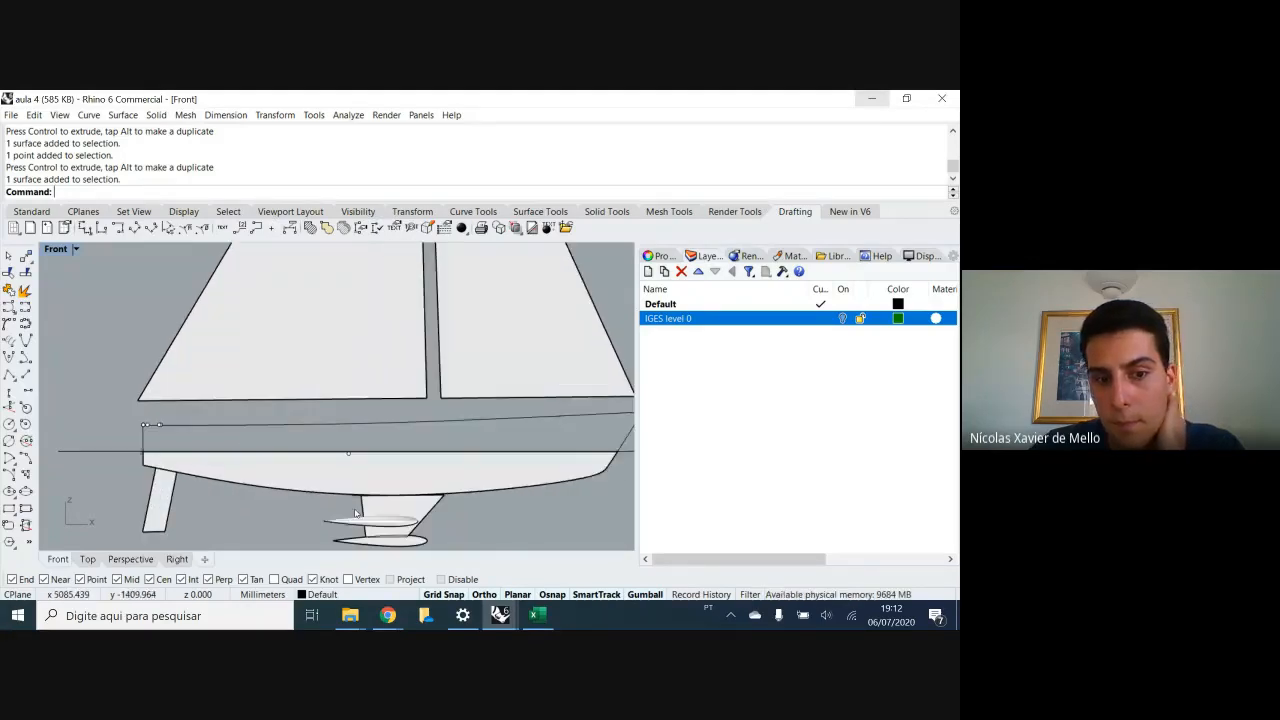
{"action": "left_click", "coordinate": [350, 521]}
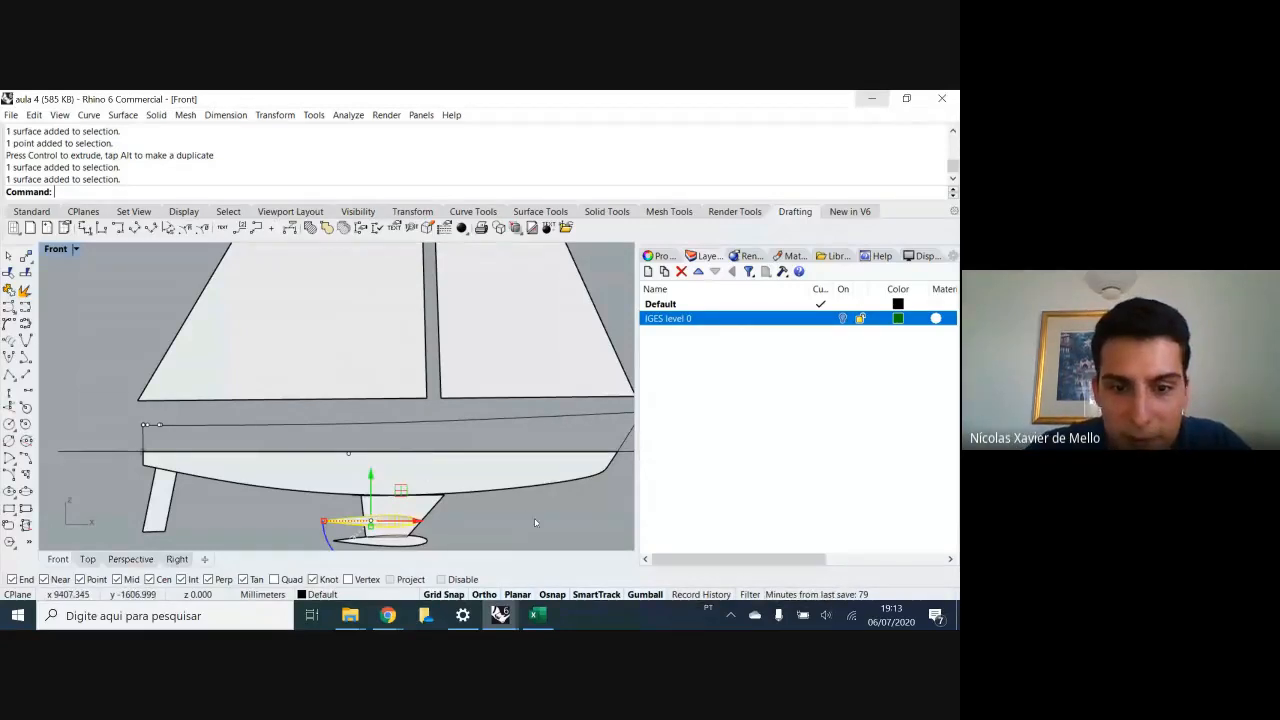
{"action": "scroll", "coordinate": [430, 480], "scroll_direction": "down", "scroll_amount": 4}
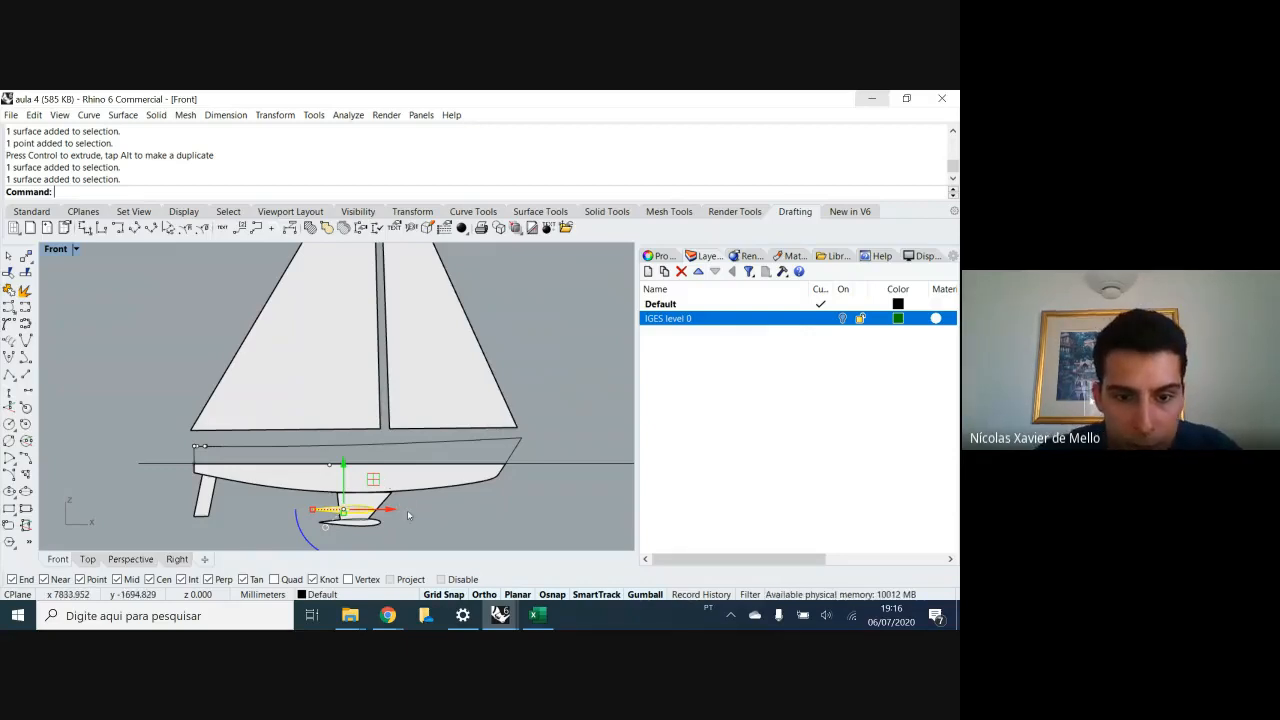
{"action": "scroll", "coordinate": [387, 484], "scroll_direction": "down", "scroll_amount": 2}
{"action": "scroll", "coordinate": [392, 500], "scroll_direction": "up", "scroll_amount": 5}
{"action": "scroll", "coordinate": [400, 505], "scroll_direction": "up", "scroll_amount": 2}
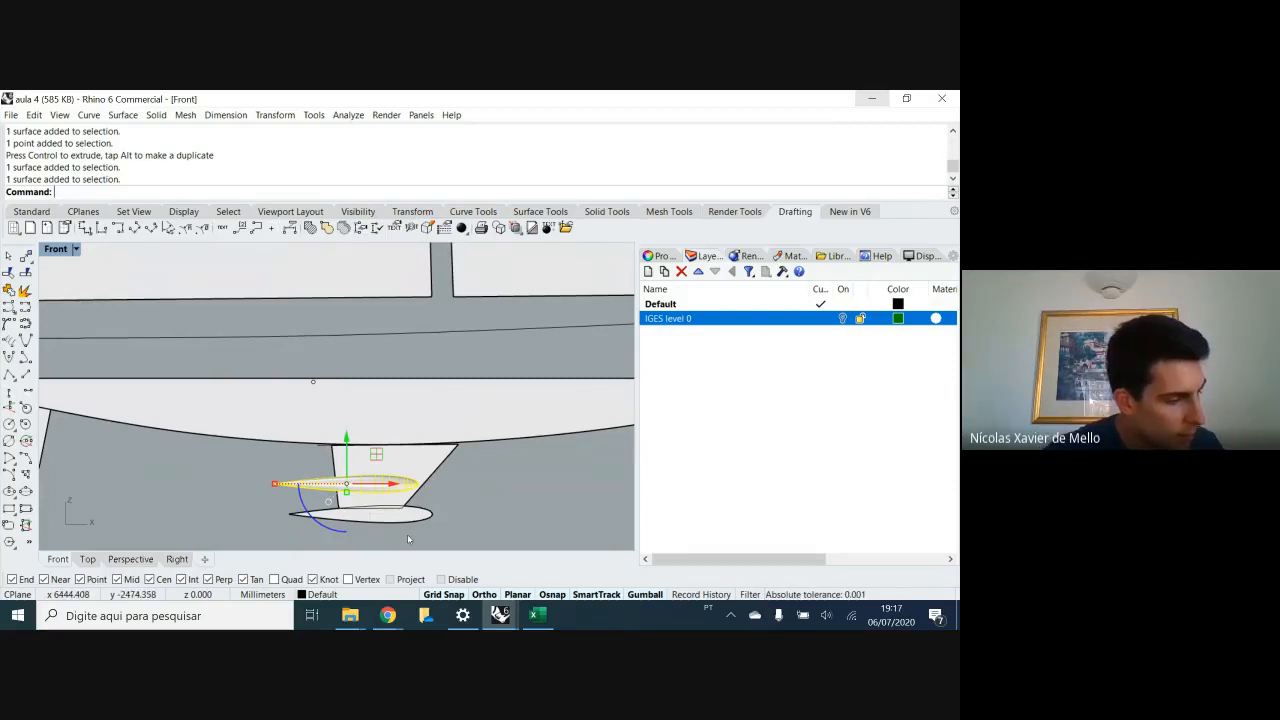
- Switch to Excel and review the NACA 0006 coordinates and generated Rhino commands on the Rhino Script sheet
{"action": "left_click", "coordinate": [537, 615]}
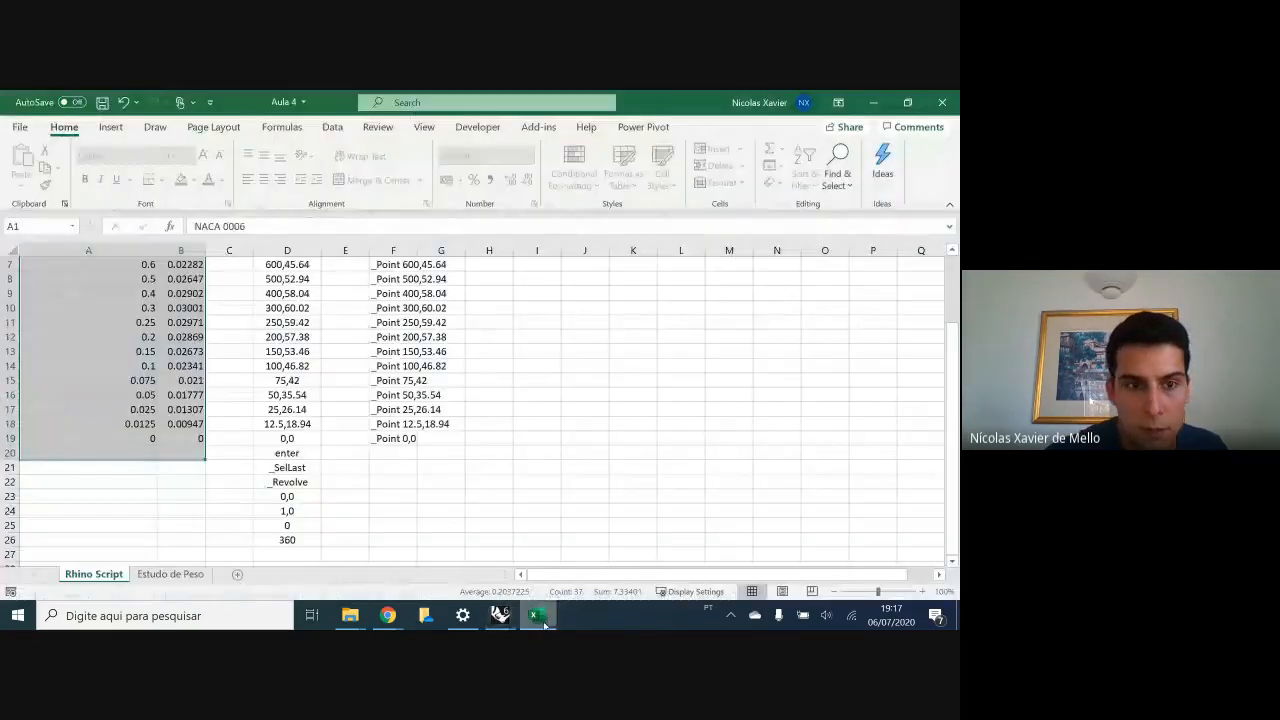
{"action": "left_click", "coordinate": [229, 394]}
{"action": "scroll", "coordinate": [210, 440], "scroll_direction": "up", "scroll_amount": 2}
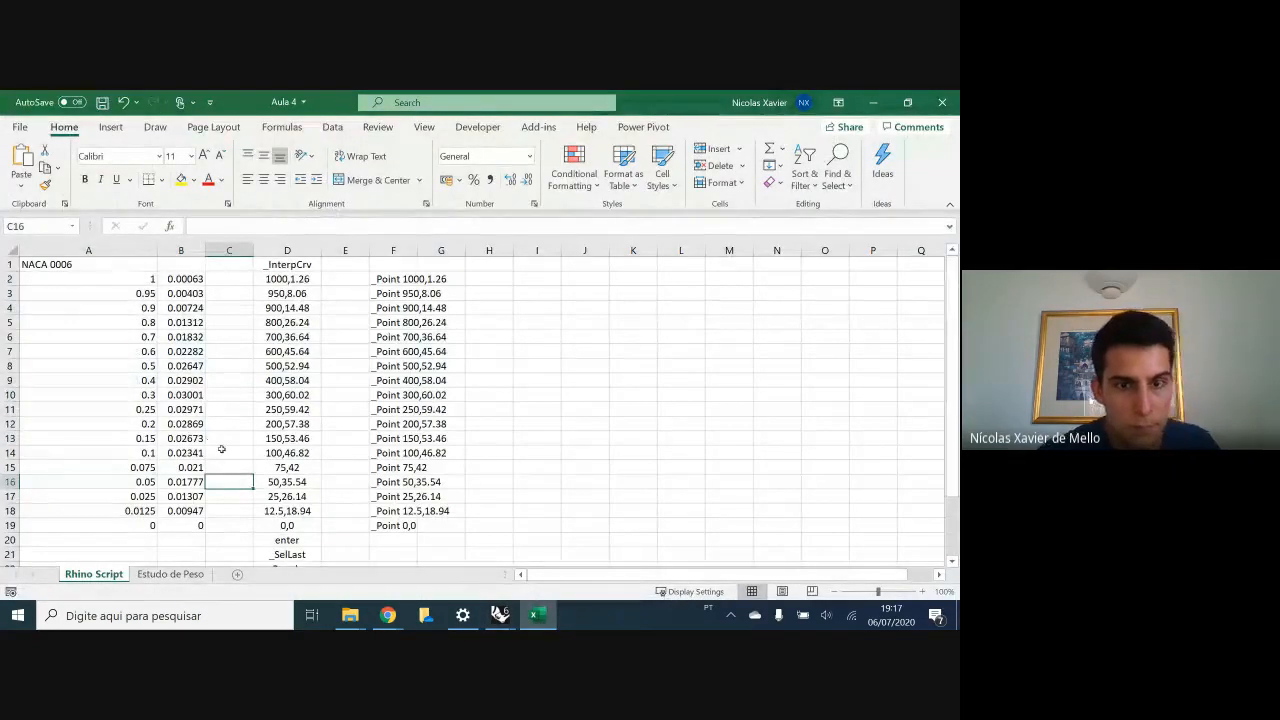
{"action": "left_click", "coordinate": [533, 438]}
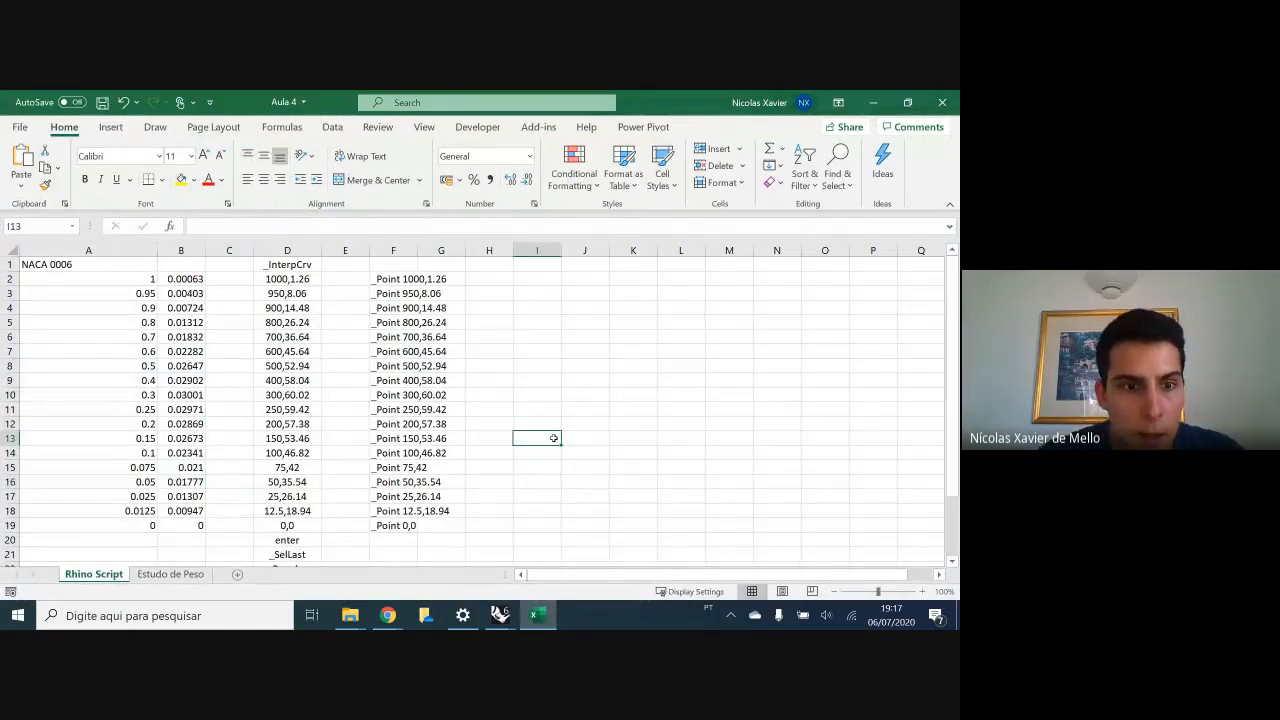
{"action": "mouse_move", "coordinate": [466, 625]}
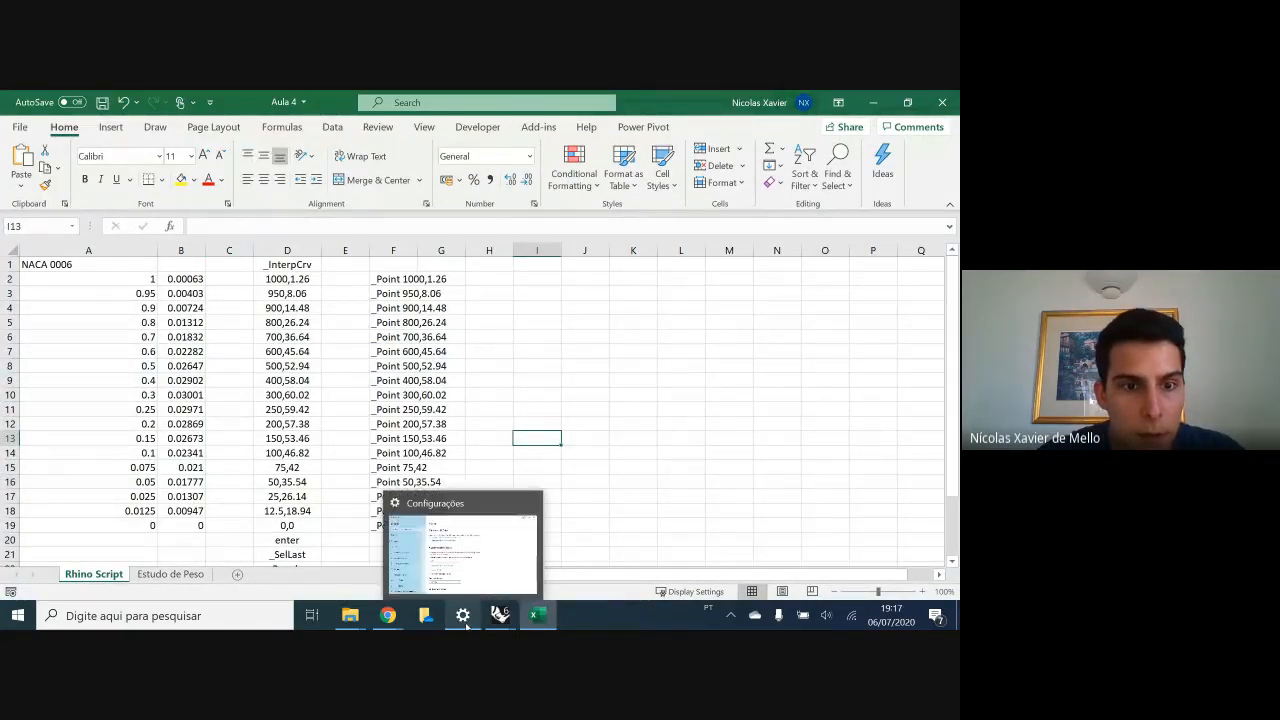
{"action": "left_click_drag", "start_coordinate": [123, 291], "coordinate": [247, 514]}
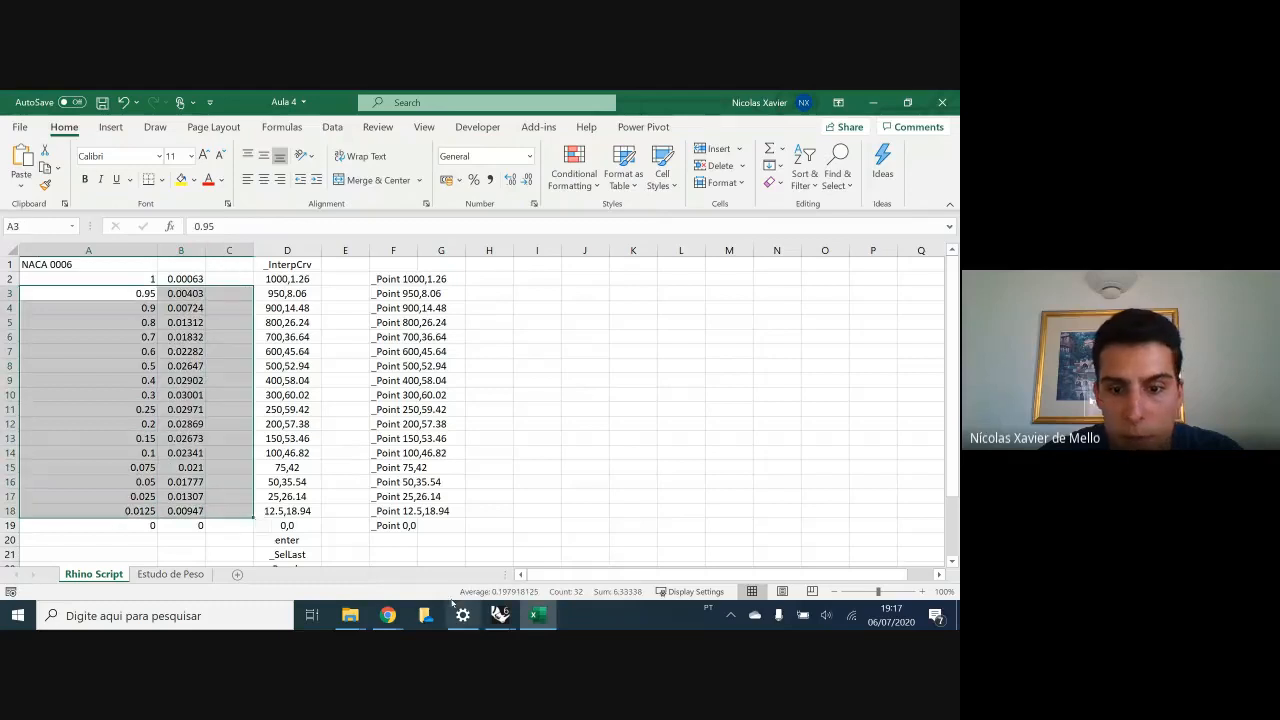
{"action": "left_click", "coordinate": [487, 528]}
- Switch to the untitled Rhino model and mirror the half-profile curve across the plane through 0,0,0, 1,0,0 and 0,0,10 using the M alias
{"action": "mouse_move", "coordinate": [500, 615]}
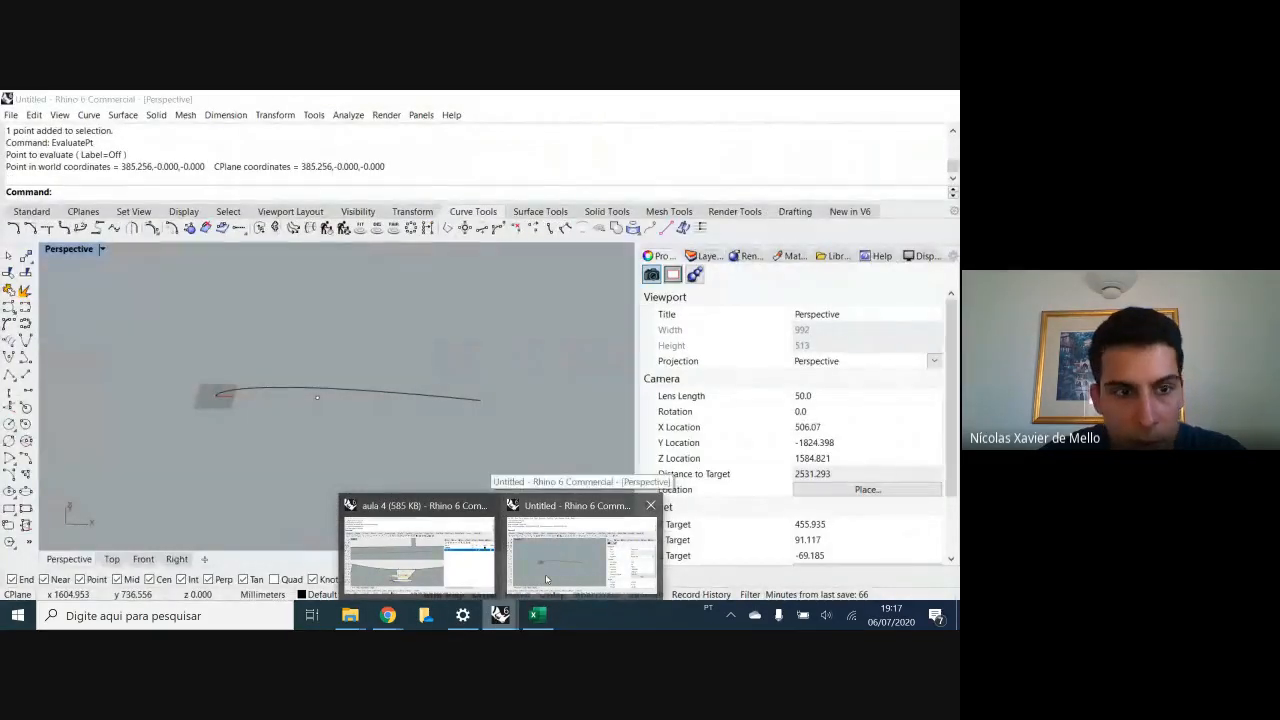
{"action": "left_click", "coordinate": [546, 578]}
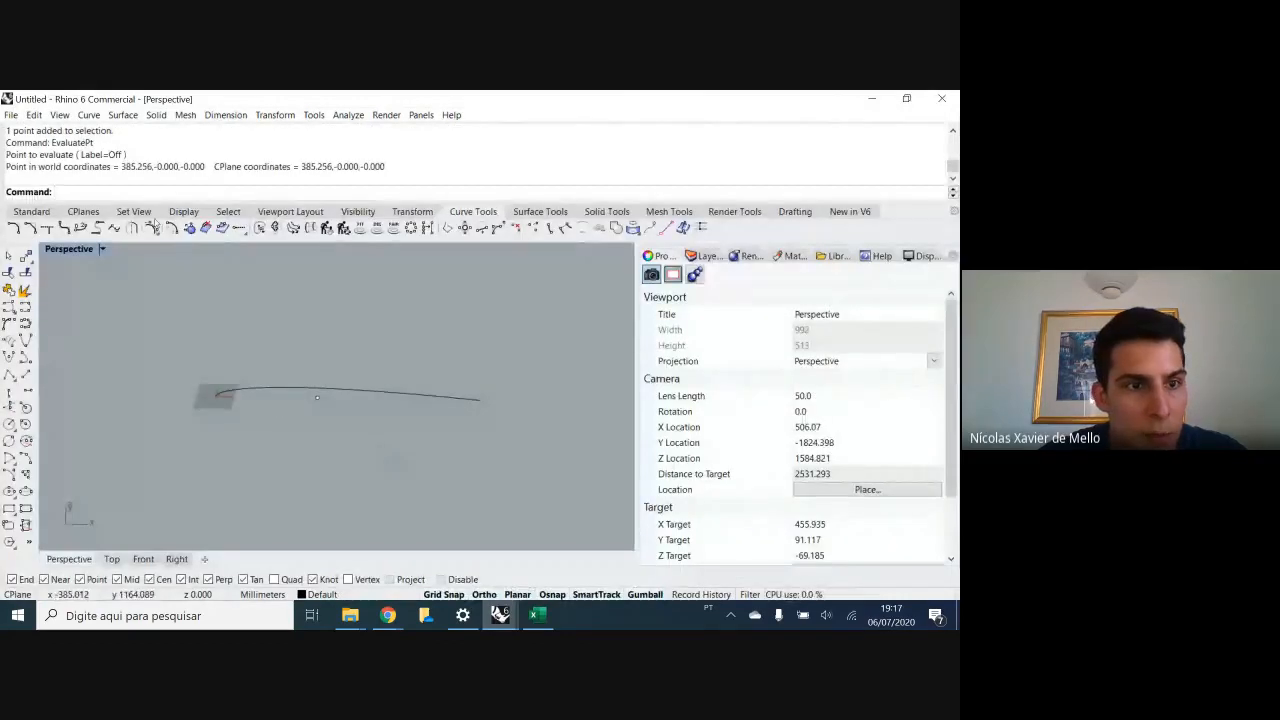
{"action": "left_click", "coordinate": [291, 392]}
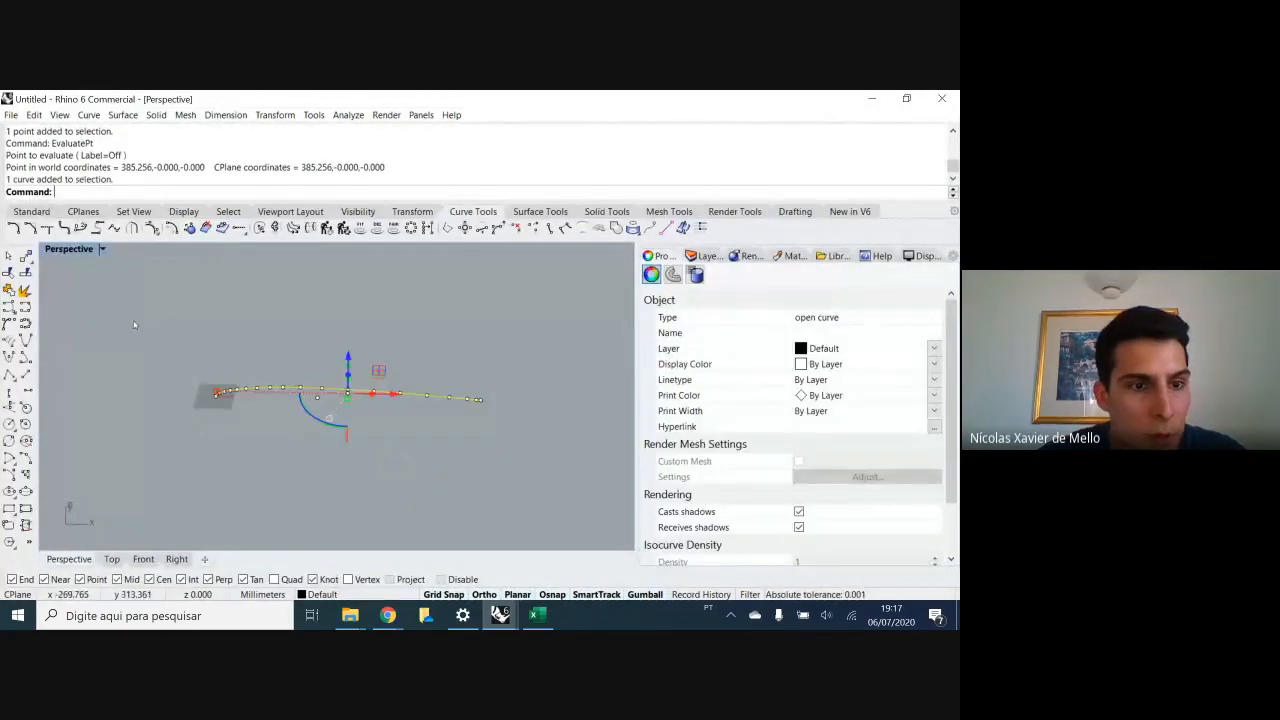
{"action": "right_click_drag", "start_coordinate": [110, 325], "coordinate": [154, 354]}
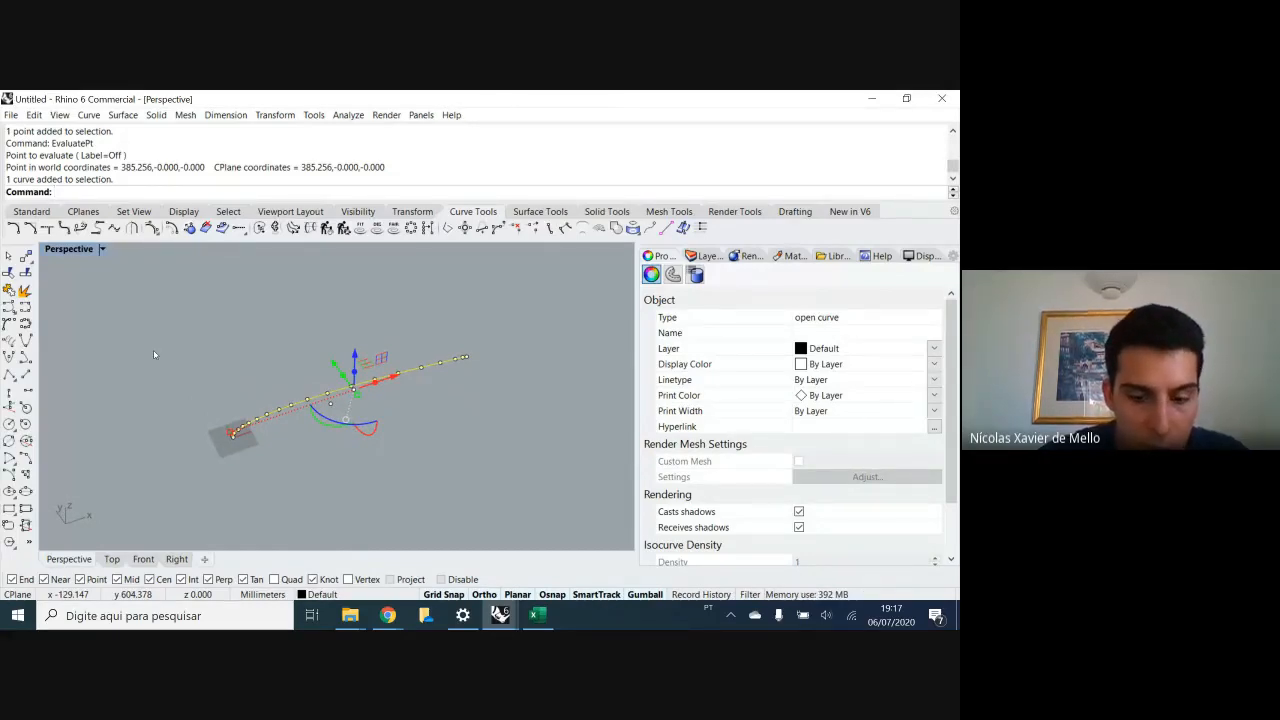
{"action": "type", "text": "M"}
{"action": "key", "text": "Return"}
{"action": "type", "text": "P 0,0,0 1,0,0 0,0,10"}
{"action": "key", "text": "Return"}
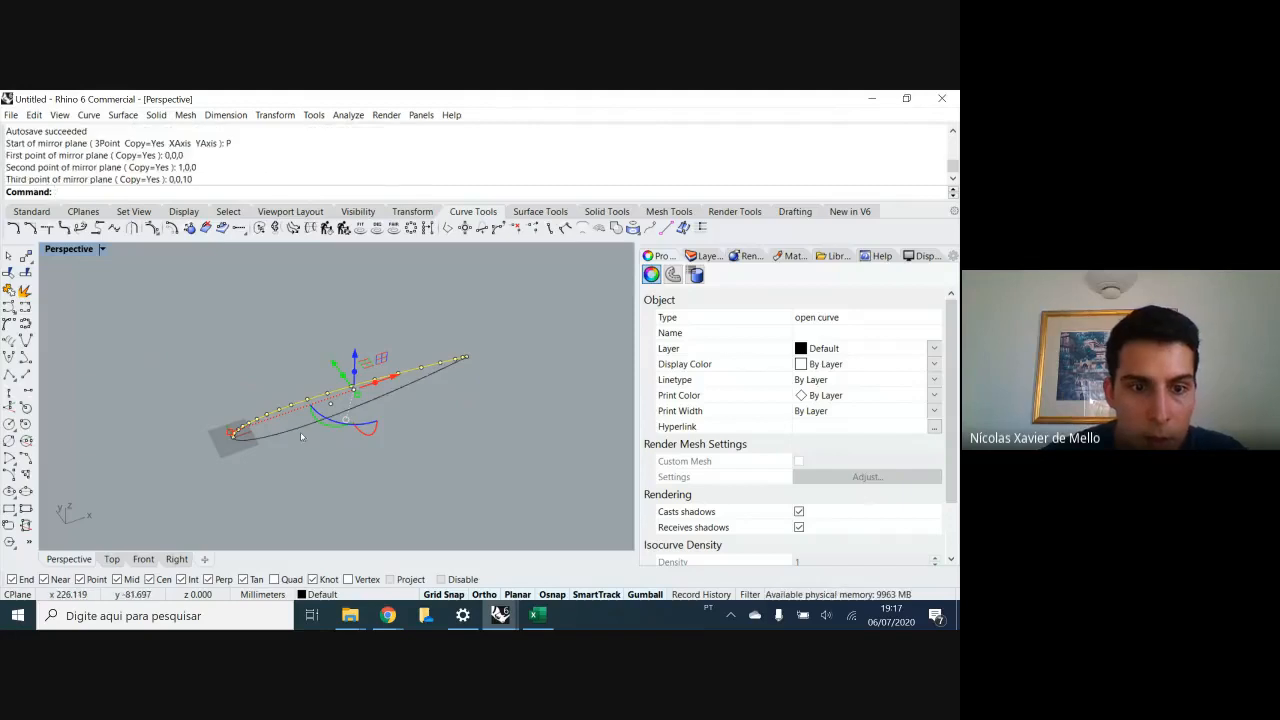
{"action": "left_click", "coordinate": [280, 463]}
{"action": "right_click_drag", "start_coordinate": [280, 463], "coordinate": [337, 488]}
{"action": "scroll", "coordinate": [373, 488], "scroll_direction": "up", "scroll_amount": 4}
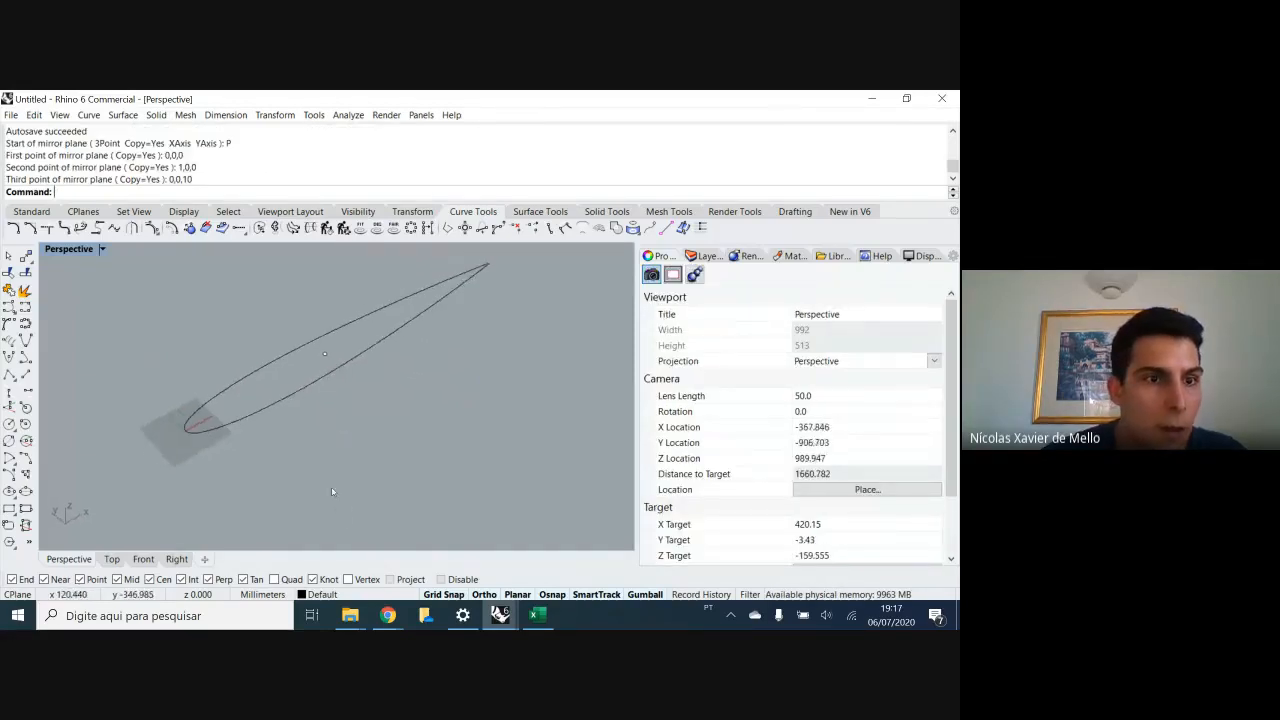
- Open the Aliases page in the document properties and examine the M alias's mirror macro, including its command and plane-point portions
{"action": "left_click", "coordinate": [11, 115]}
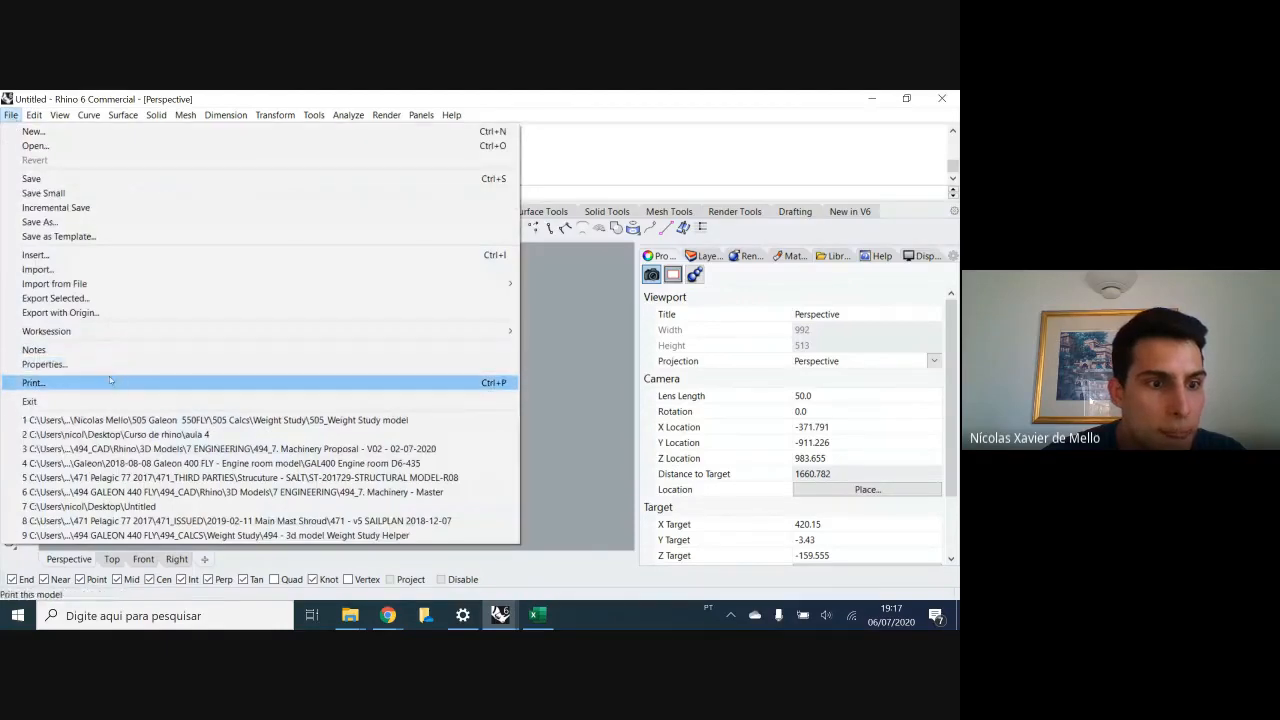
{"action": "left_click", "coordinate": [46, 365]}
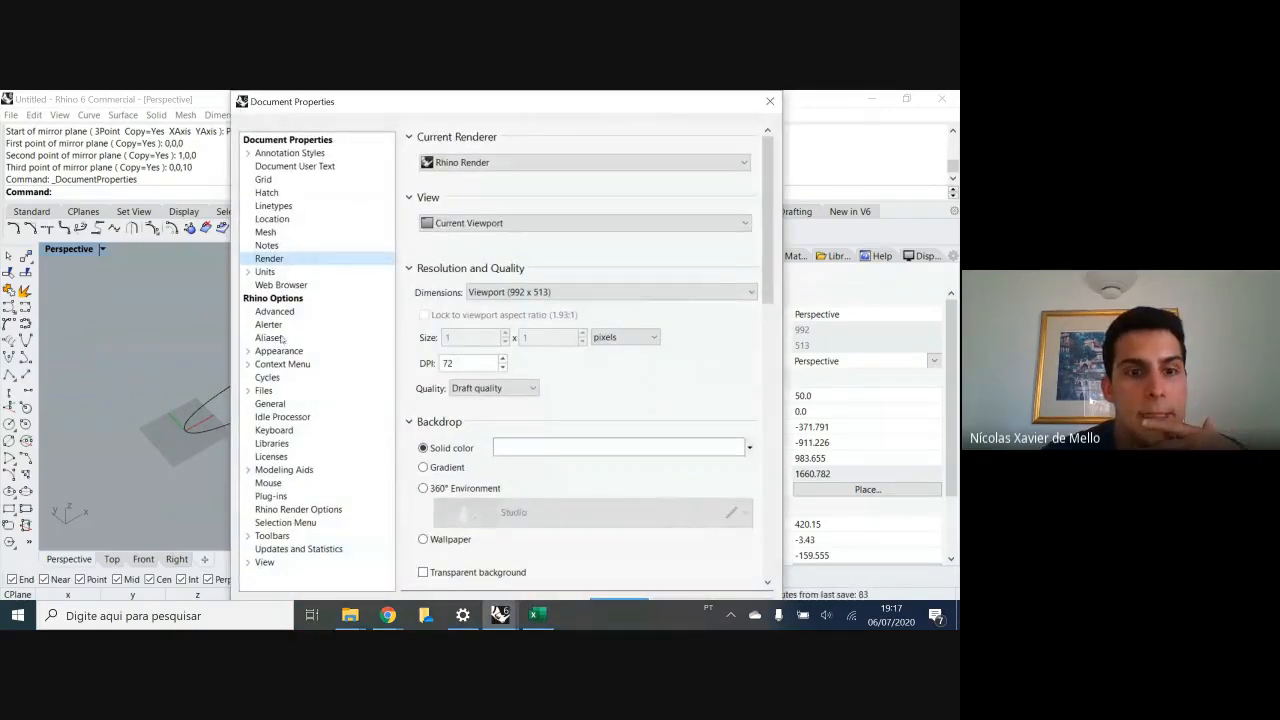
{"action": "left_click", "coordinate": [274, 339]}
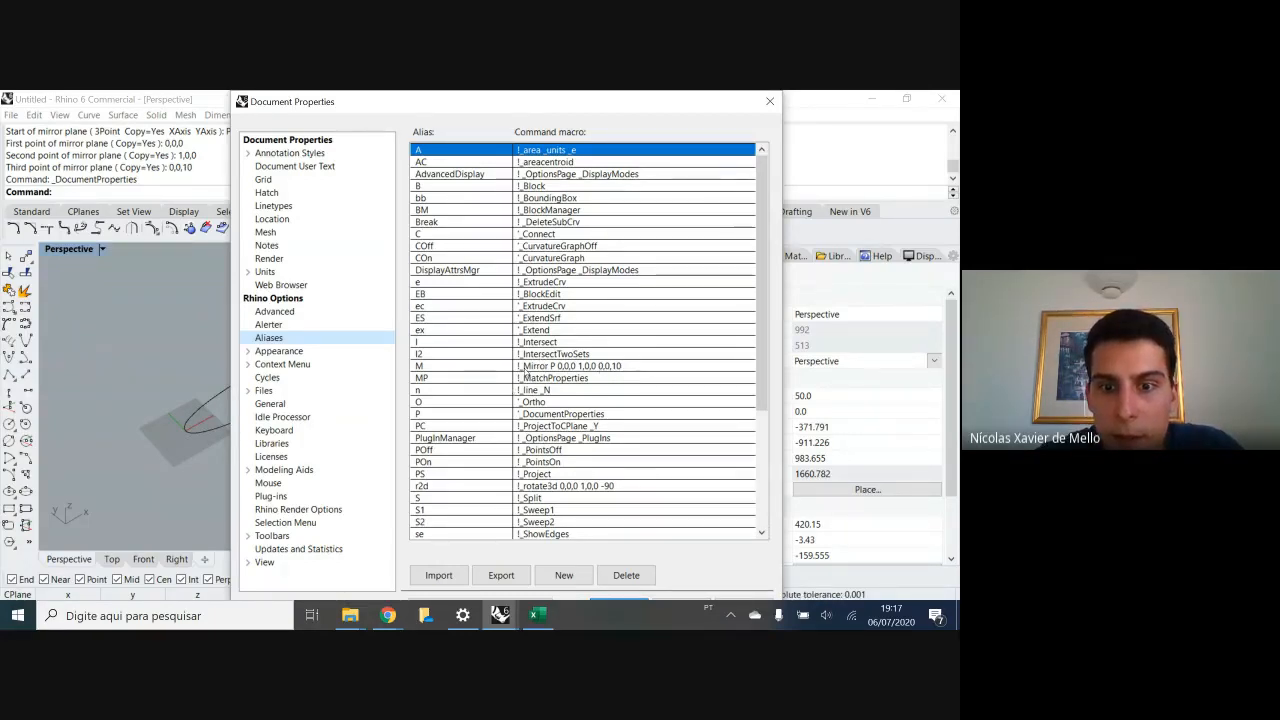
{"action": "left_click", "coordinate": [528, 370]}
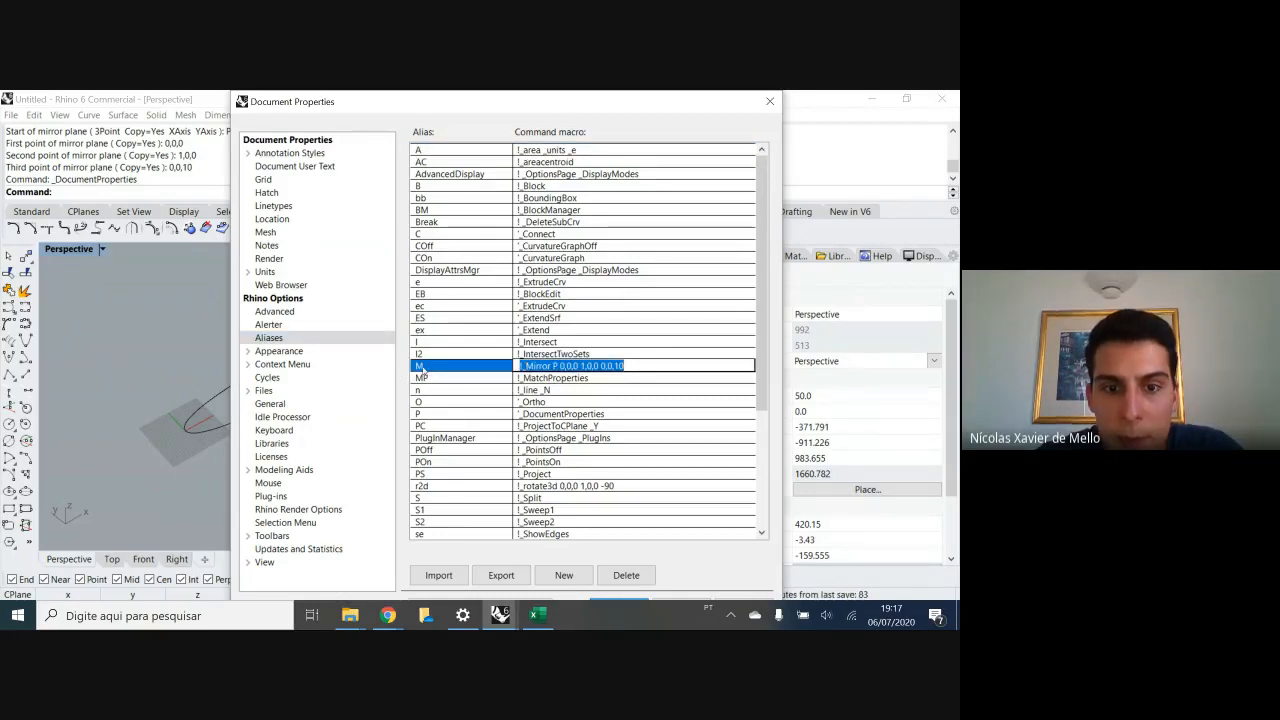
{"action": "left_click_drag", "start_coordinate": [520, 366], "coordinate": [552, 366]}
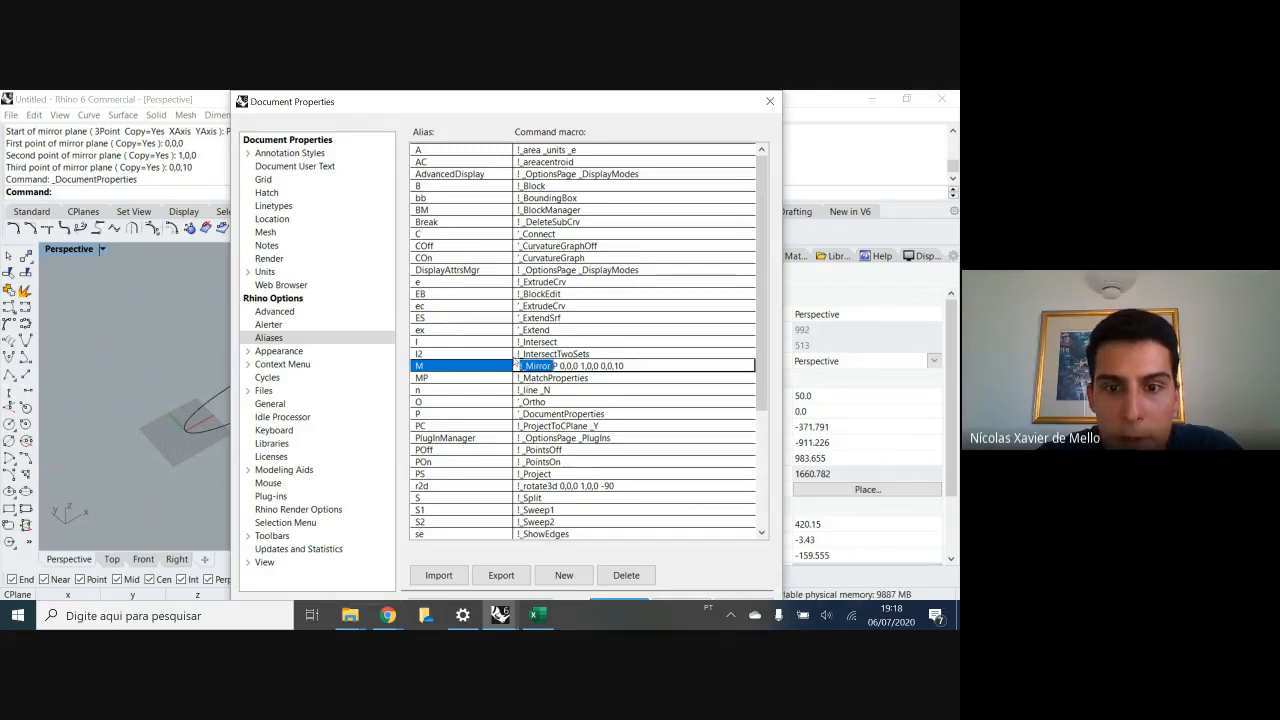
{"action": "left_click", "coordinate": [552, 366]}
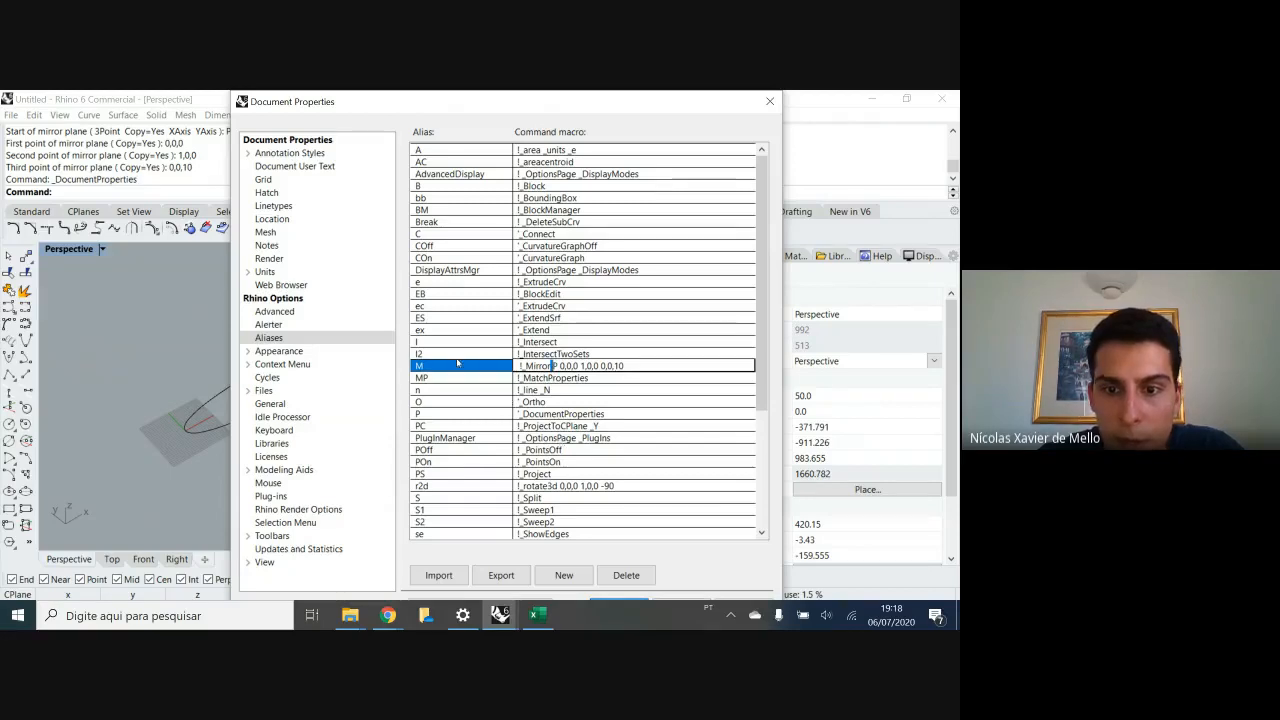
{"action": "left_click_drag", "start_coordinate": [552, 366], "coordinate": [640, 371]}
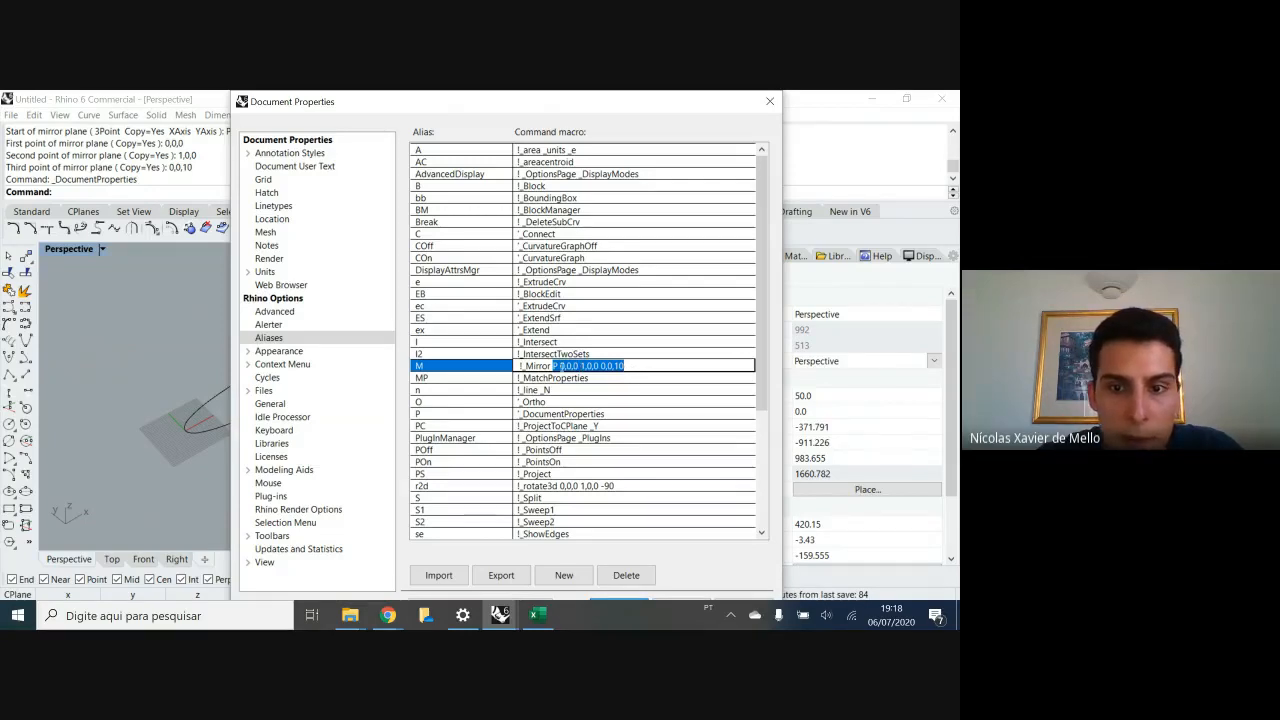
{"action": "type", "text": "P 0,0,0 1,0,0 0,0,10"}
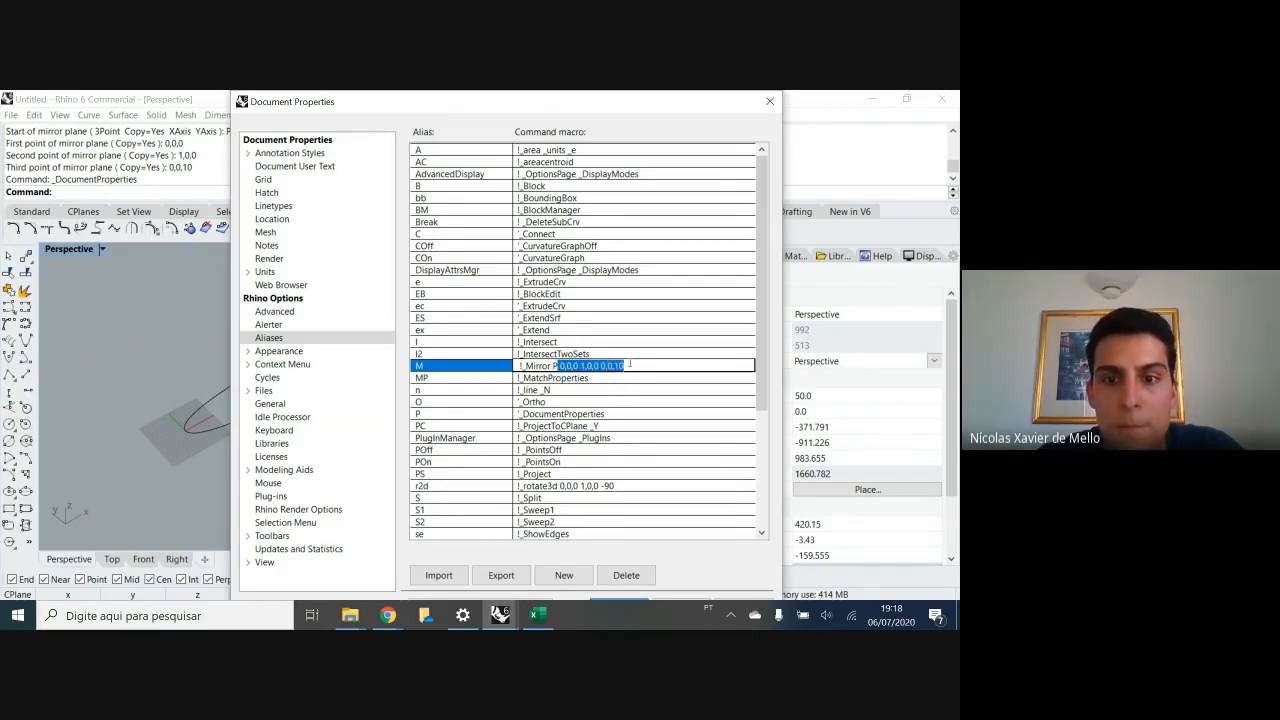
{"action": "left_click_drag", "start_coordinate": [560, 366], "coordinate": [623, 366]}
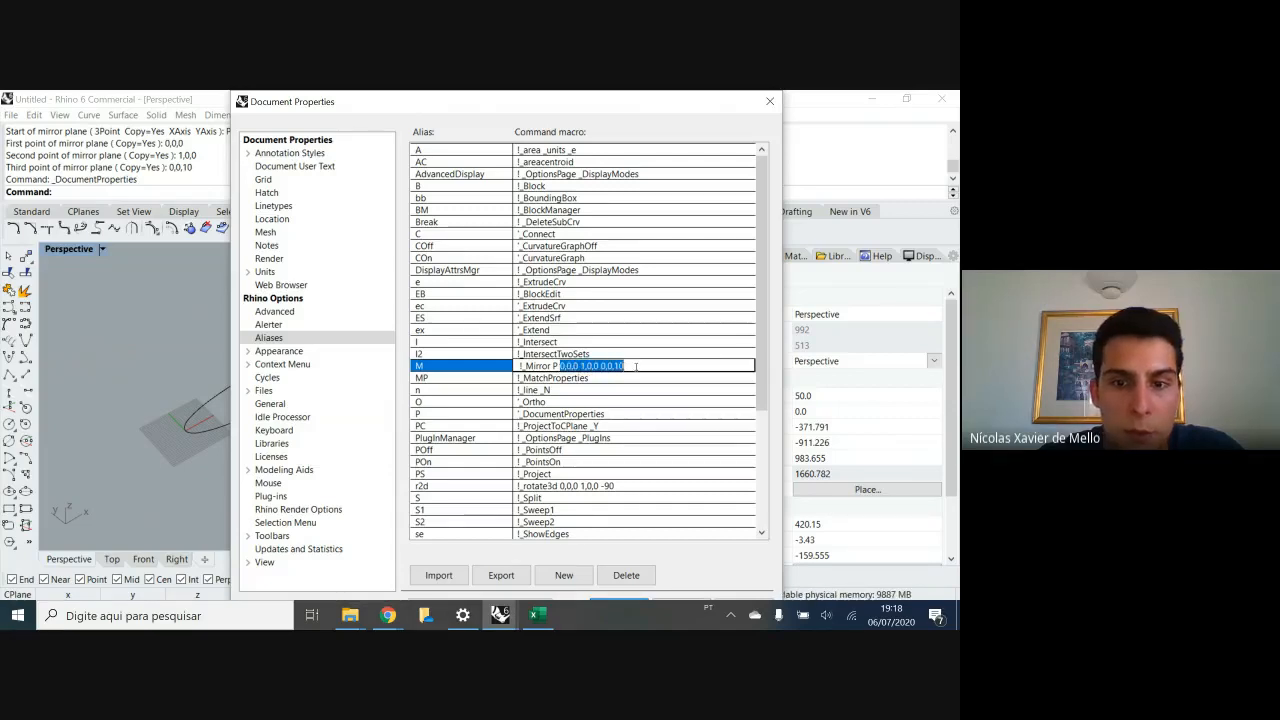
- Examine the command macro of the ES alias, leave it as it is, and close the document properties
{"action": "left_click", "coordinate": [563, 318]}
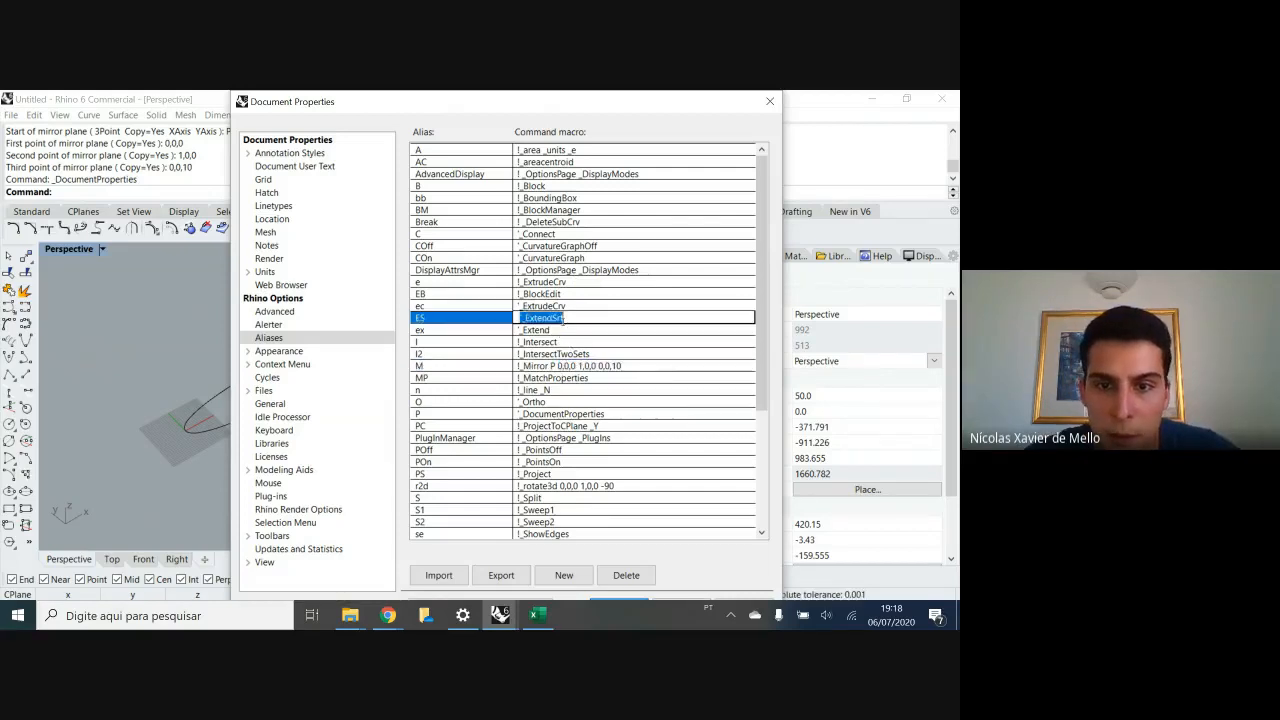
{"action": "left_click", "coordinate": [565, 318]}
{"action": "key", "text": "BackSpace"}
{"action": "key", "text": "BackSpace"}
{"action": "key", "text": "BackSpace"}
{"action": "key", "text": "BackSpace"}
{"action": "key", "text": "BackSpace"}
{"action": "key", "text": "BackSpace"}
{"action": "key", "text": "BackSpace"}
{"action": "key", "text": "BackSpace"}
{"action": "key", "text": "BackSpace"}
{"action": "key", "text": "ctrl+z"}
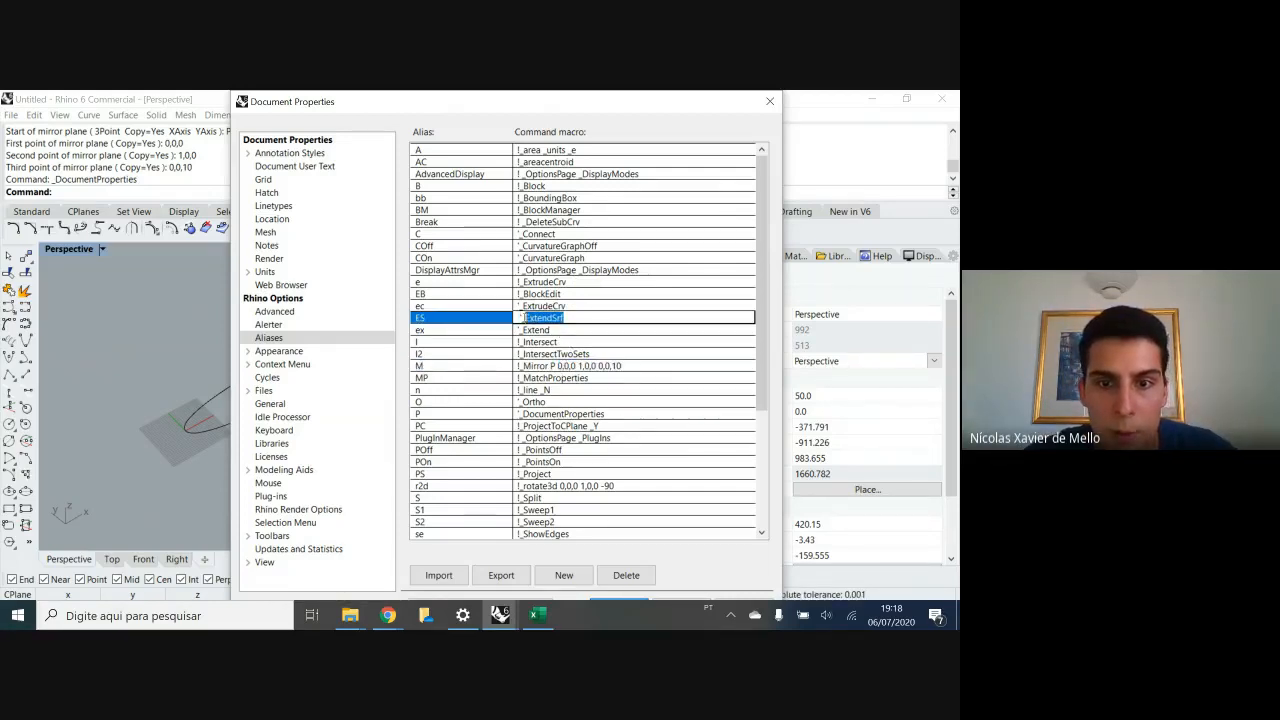
{"action": "left_click_drag", "start_coordinate": [525, 318], "coordinate": [516, 318]}
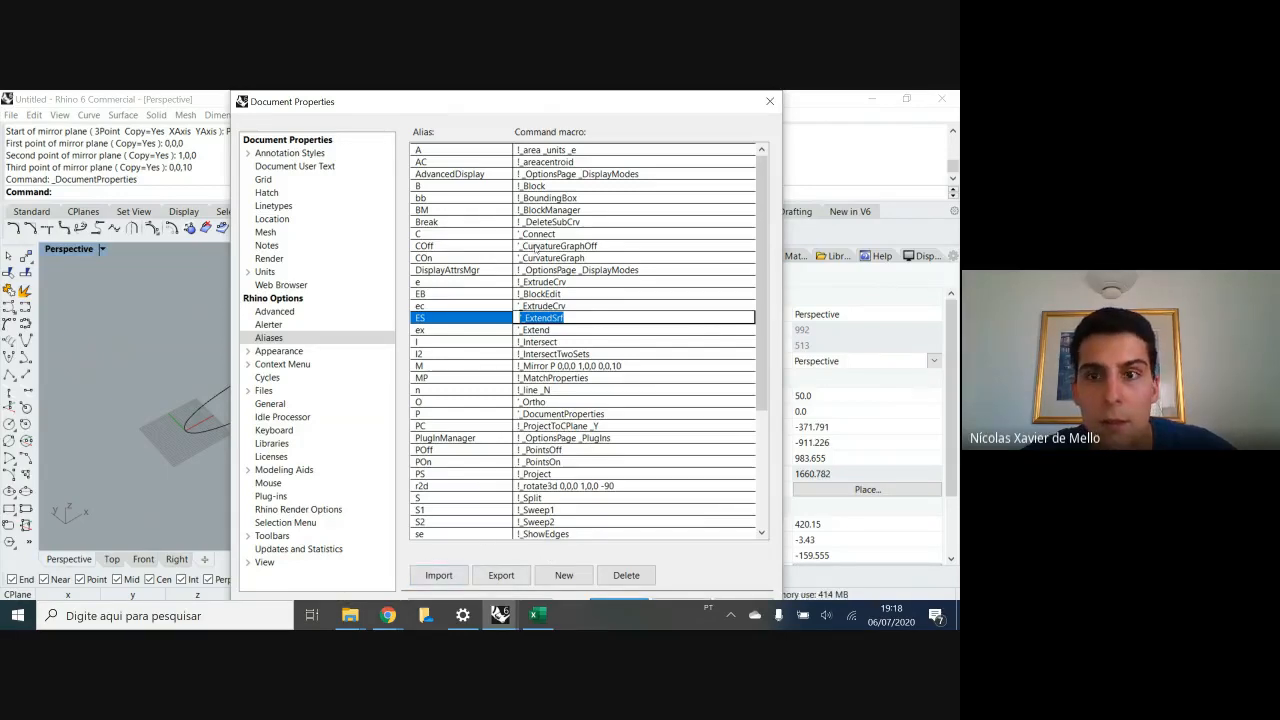
{"action": "left_click", "coordinate": [762, 99]}
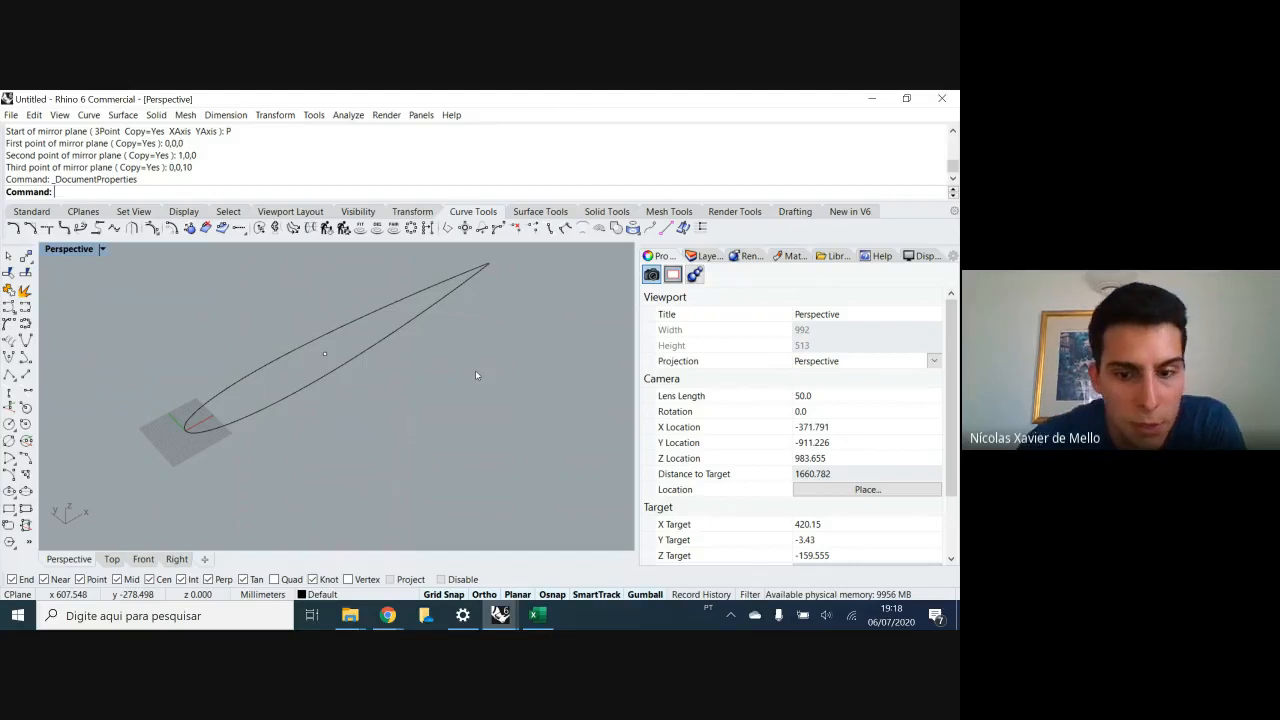
- Switch to Excel and review the Rhino Script sheet's command list down to the _SelLast and _Revolve lines
{"action": "left_click", "coordinate": [537, 615]}
{"action": "scroll", "coordinate": [543, 439], "scroll_direction": "down", "scroll_amount": 3}
{"action": "scroll", "coordinate": [543, 439], "scroll_direction": "up", "scroll_amount": 3}
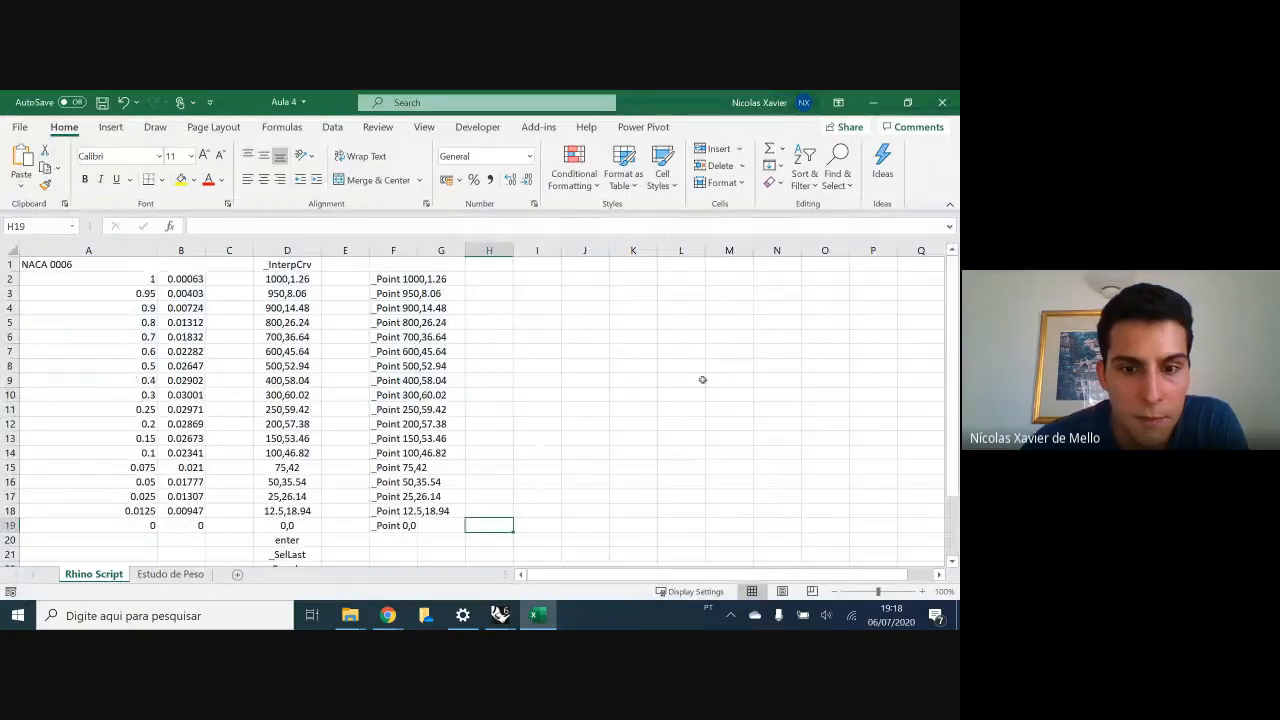
{"action": "scroll", "coordinate": [620, 419], "scroll_direction": "down", "scroll_amount": 2}
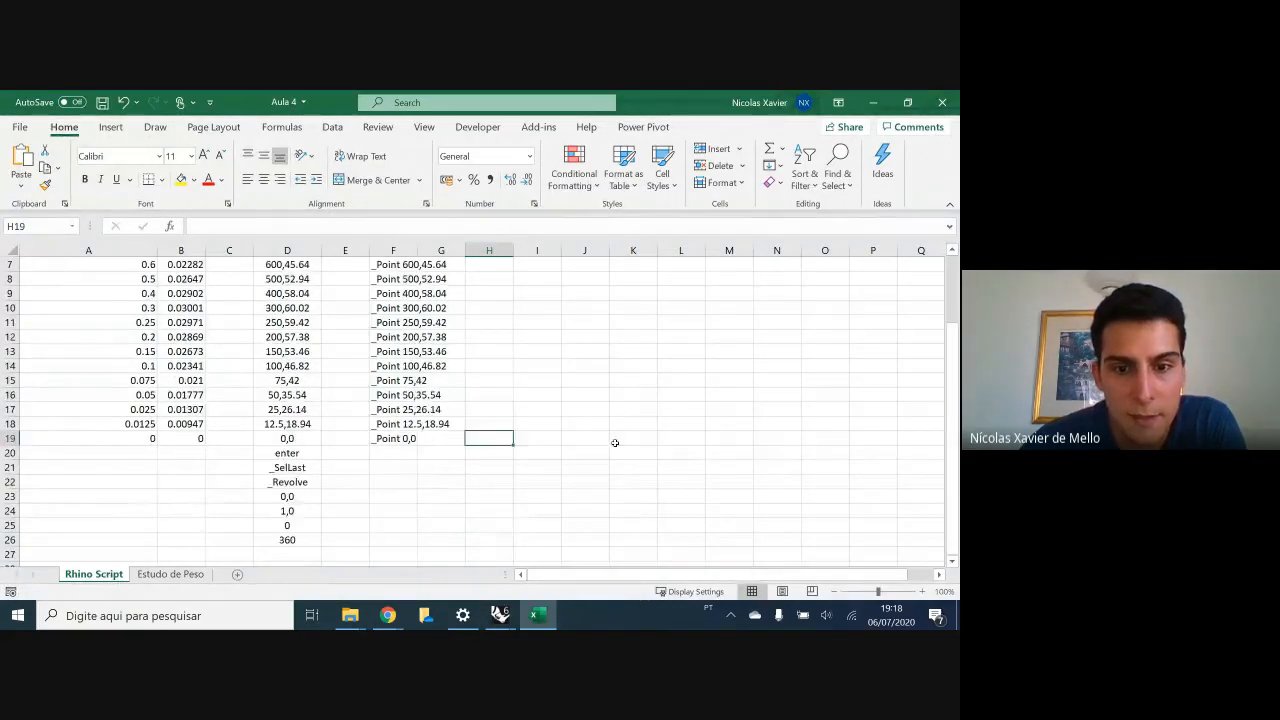
- Switch to the aula 4 Rhino model, deselect the bulb surface and examine the whole sailboat in the Front view
{"action": "left_click", "coordinate": [501, 620]}
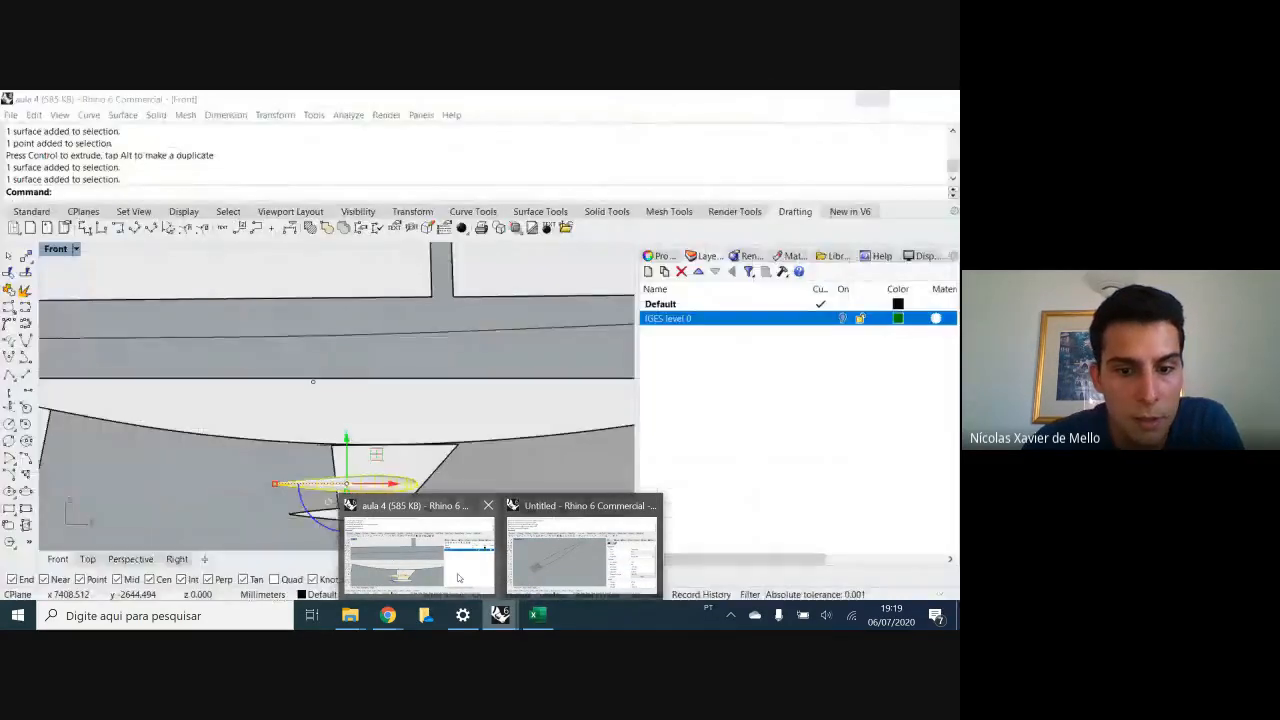
{"action": "mouse_move", "coordinate": [458, 578]}
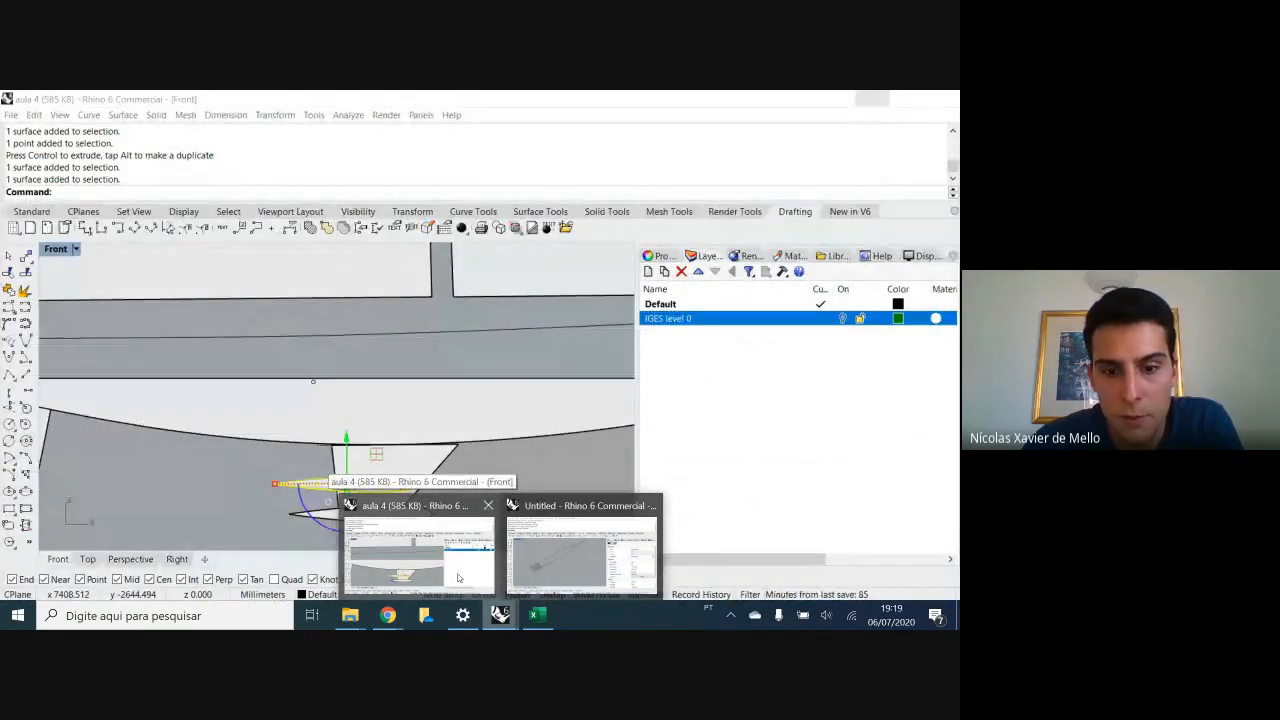
{"action": "left_click", "coordinate": [458, 578]}
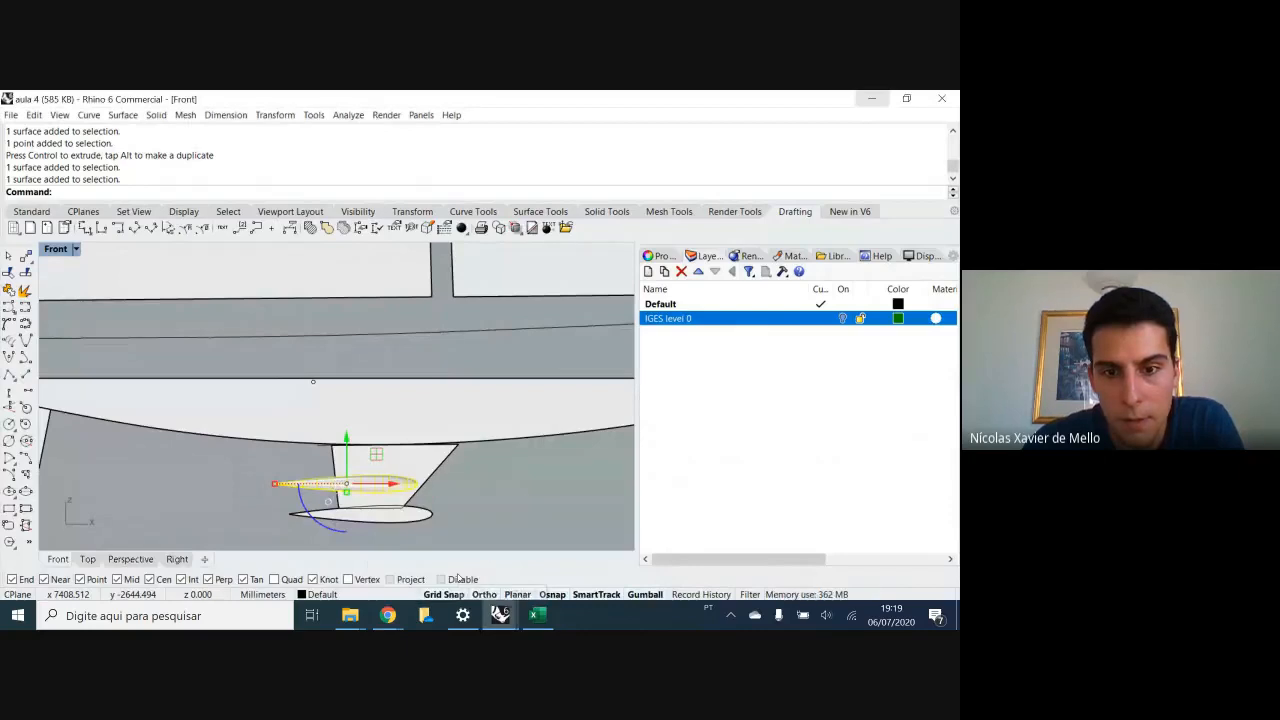
{"action": "left_click", "coordinate": [473, 500]}
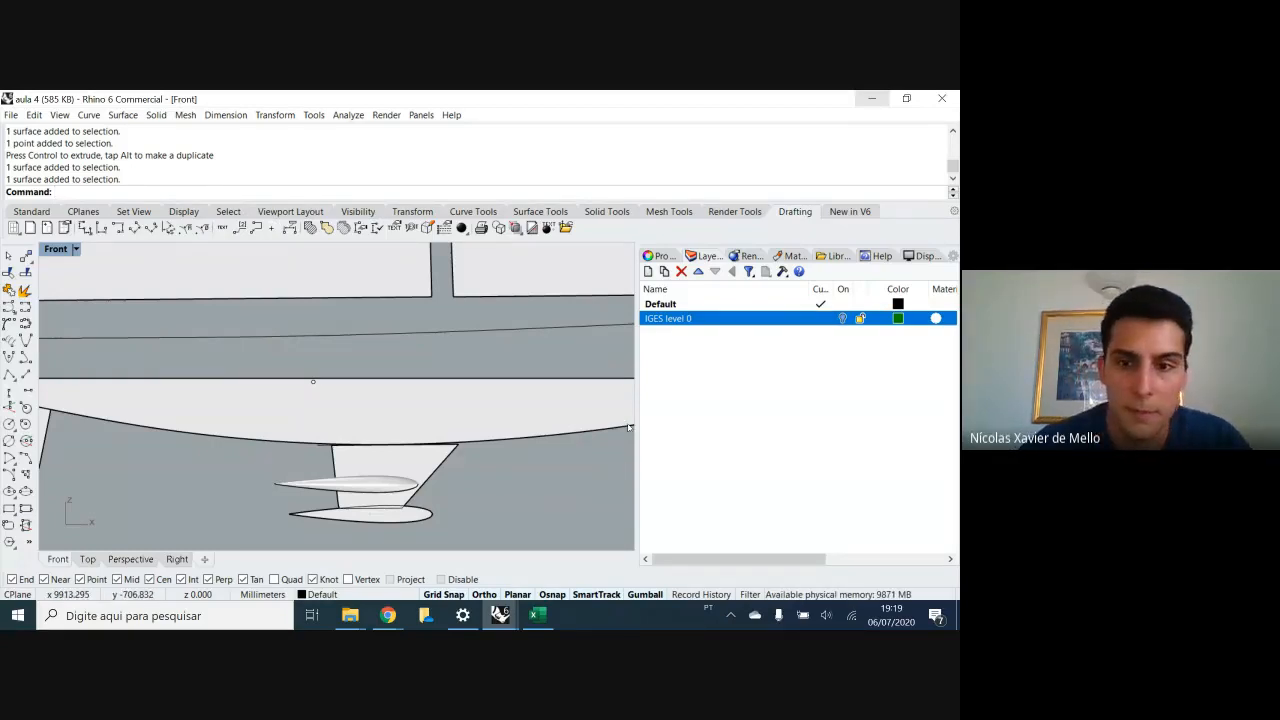
{"action": "scroll", "coordinate": [577, 457], "scroll_direction": "down", "scroll_amount": 5}
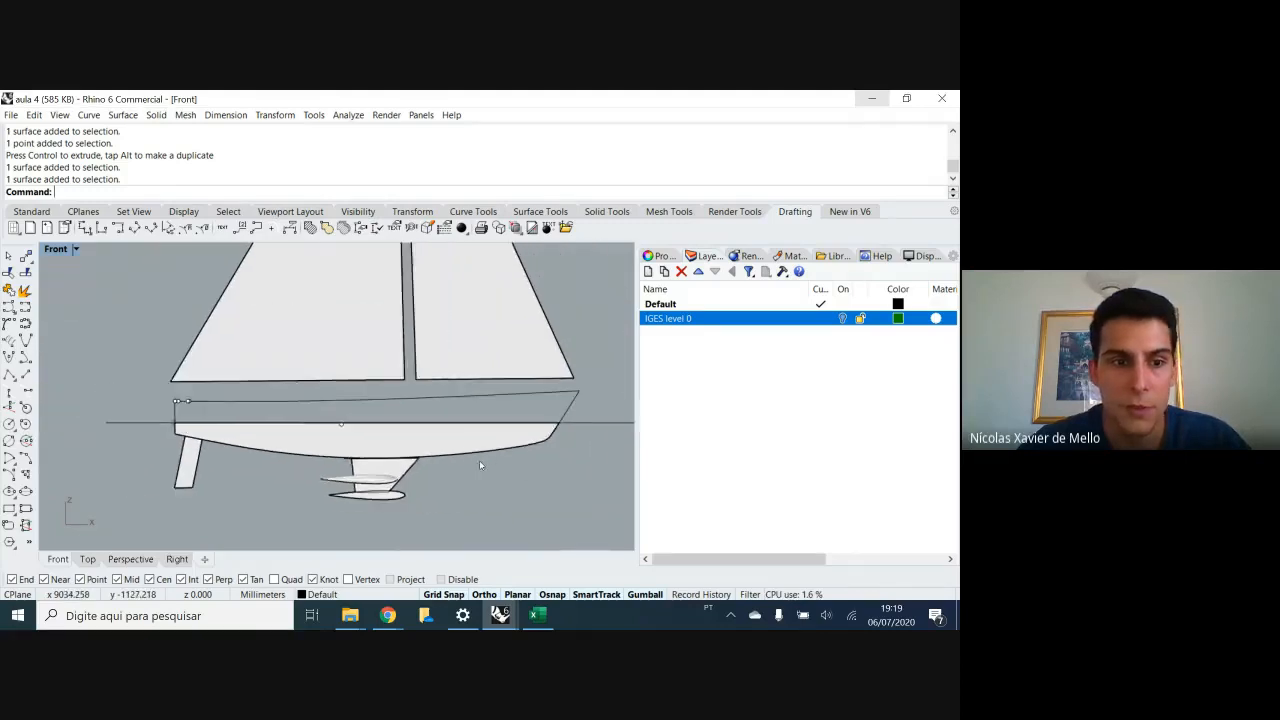
{"action": "scroll", "coordinate": [479, 460], "scroll_direction": "down", "scroll_amount": 5}
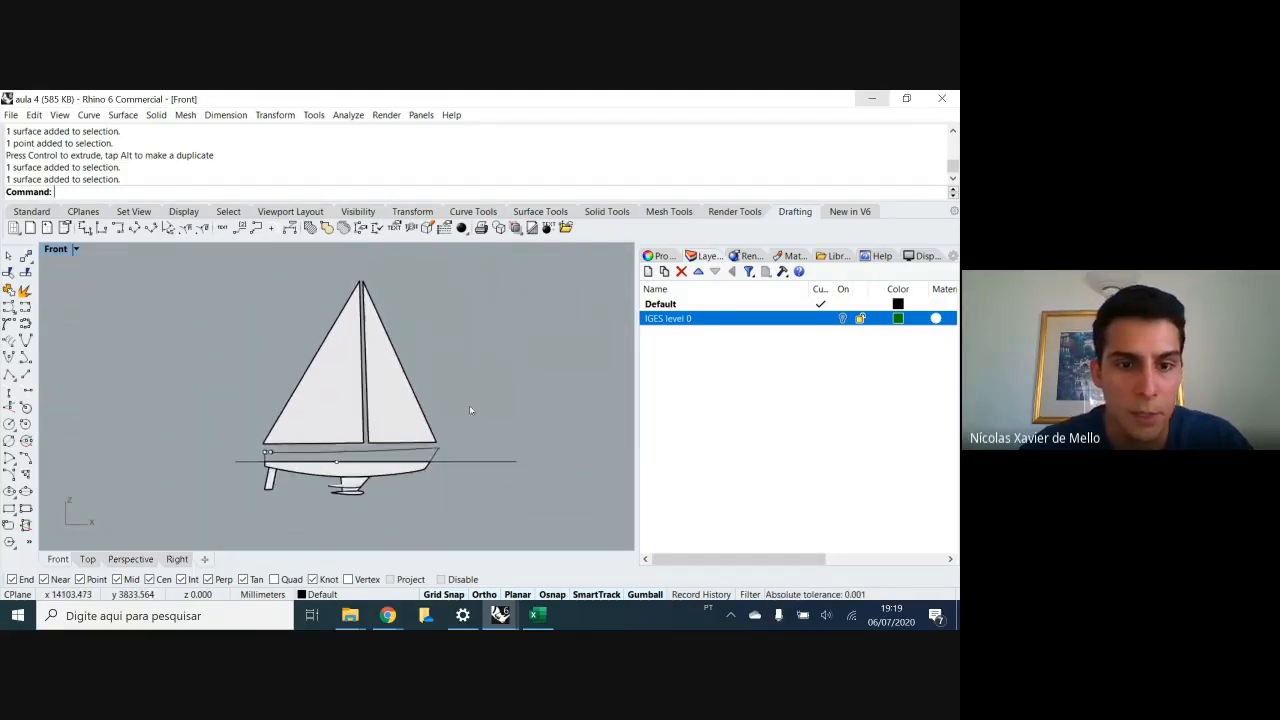
{"action": "right_click_drag", "start_coordinate": [469, 405], "coordinate": [463, 386]}
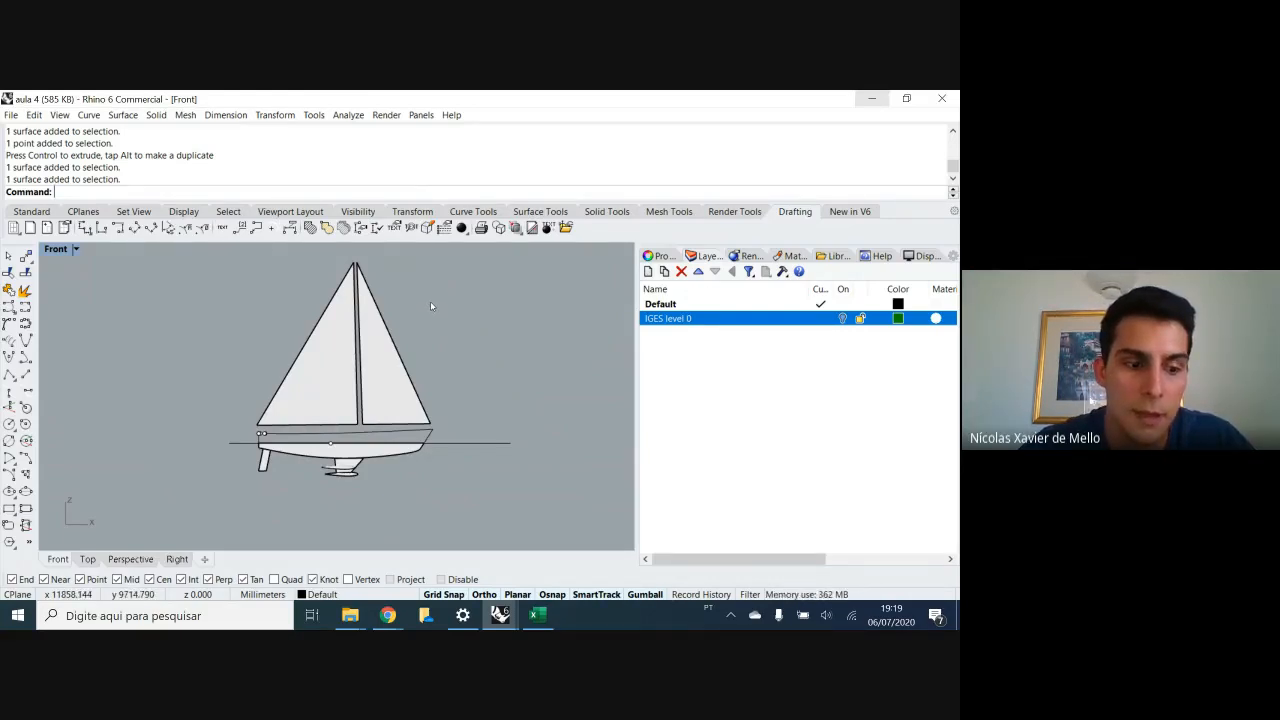
{"action": "left_click_drag", "start_coordinate": [426, 273], "coordinate": [401, 314]}
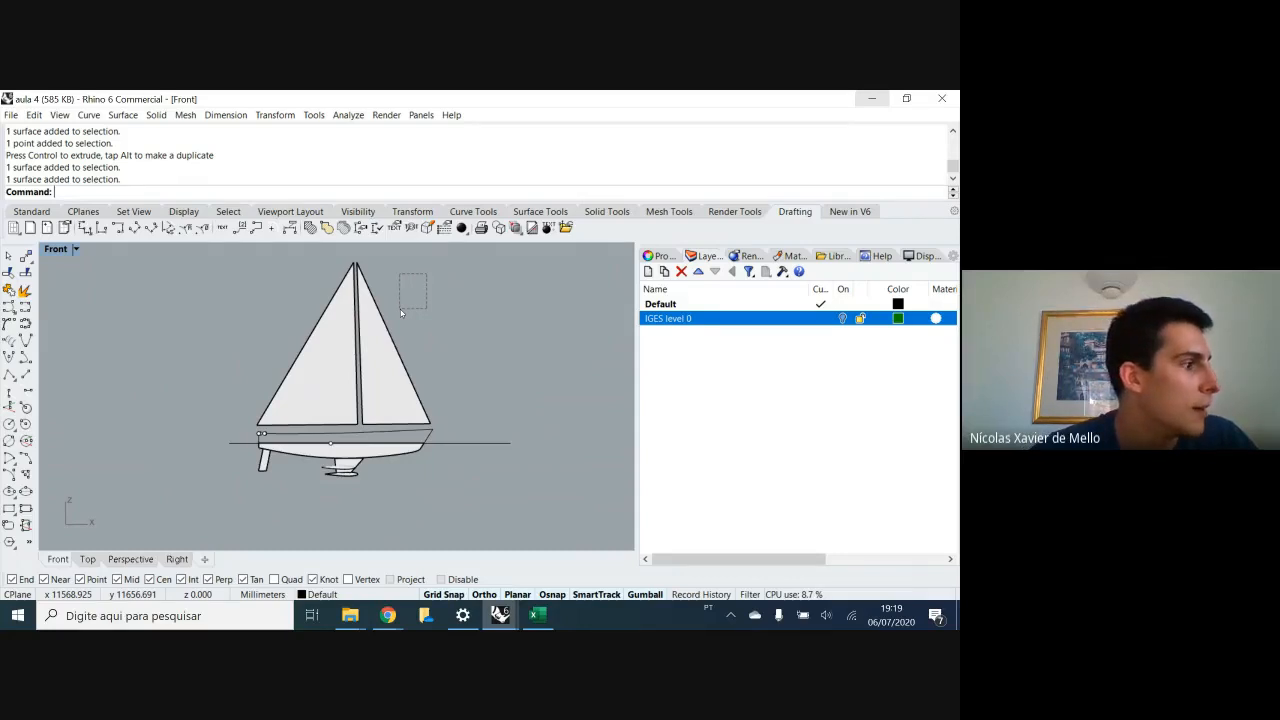
{"action": "left_click_drag", "start_coordinate": [400, 309], "coordinate": [400, 309]}
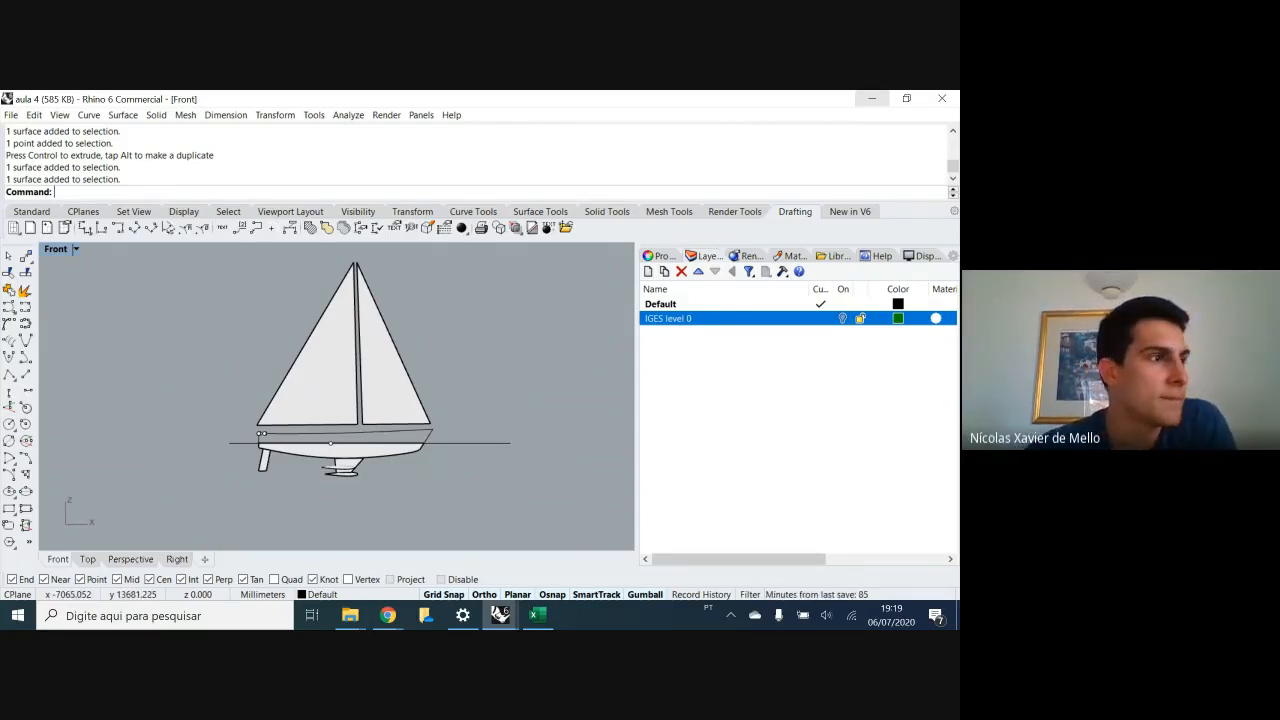